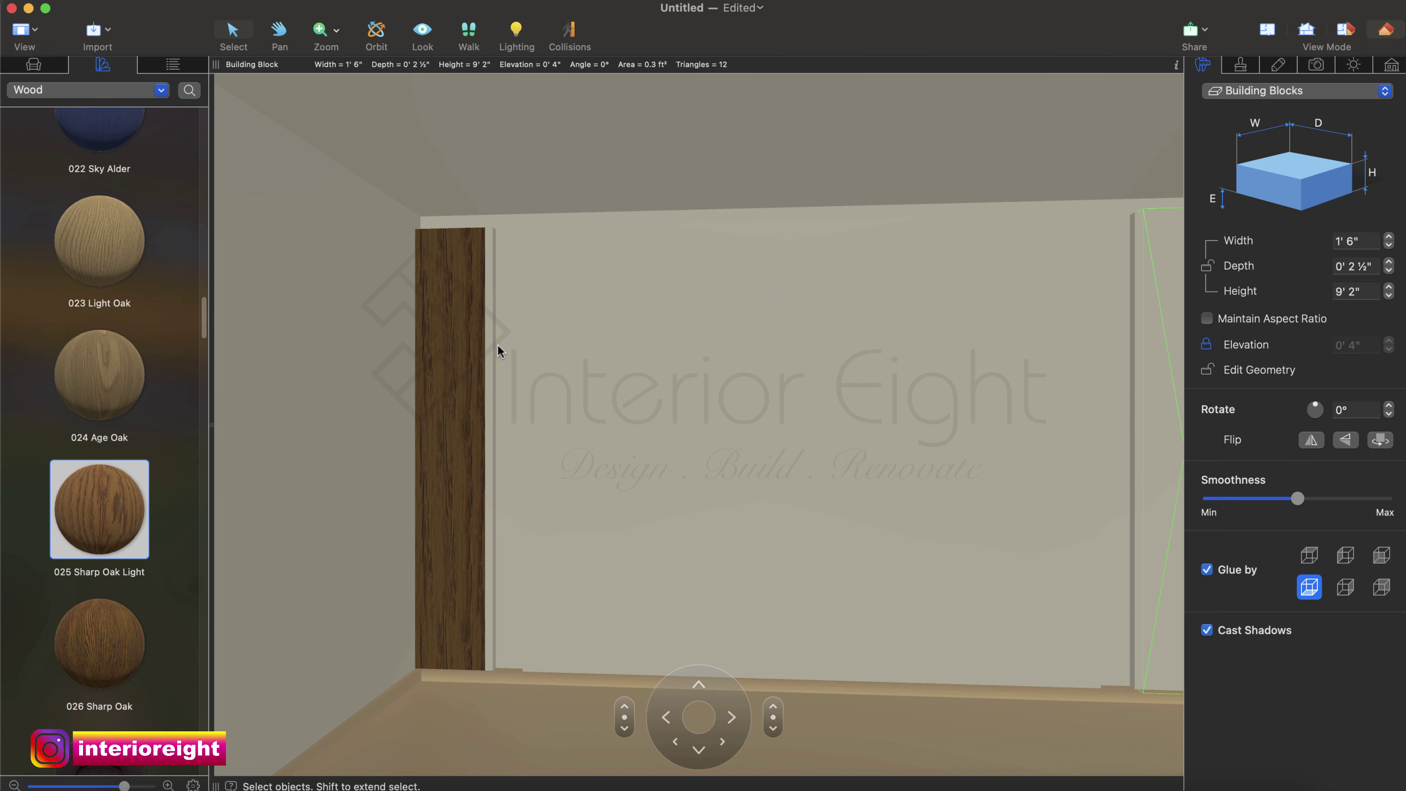
Show the object materials and undo the wood material last applied to the leftmost narrow wall panel.
scroll(501, 352, "up", 5)
scroll(462, 350, "up", 3)
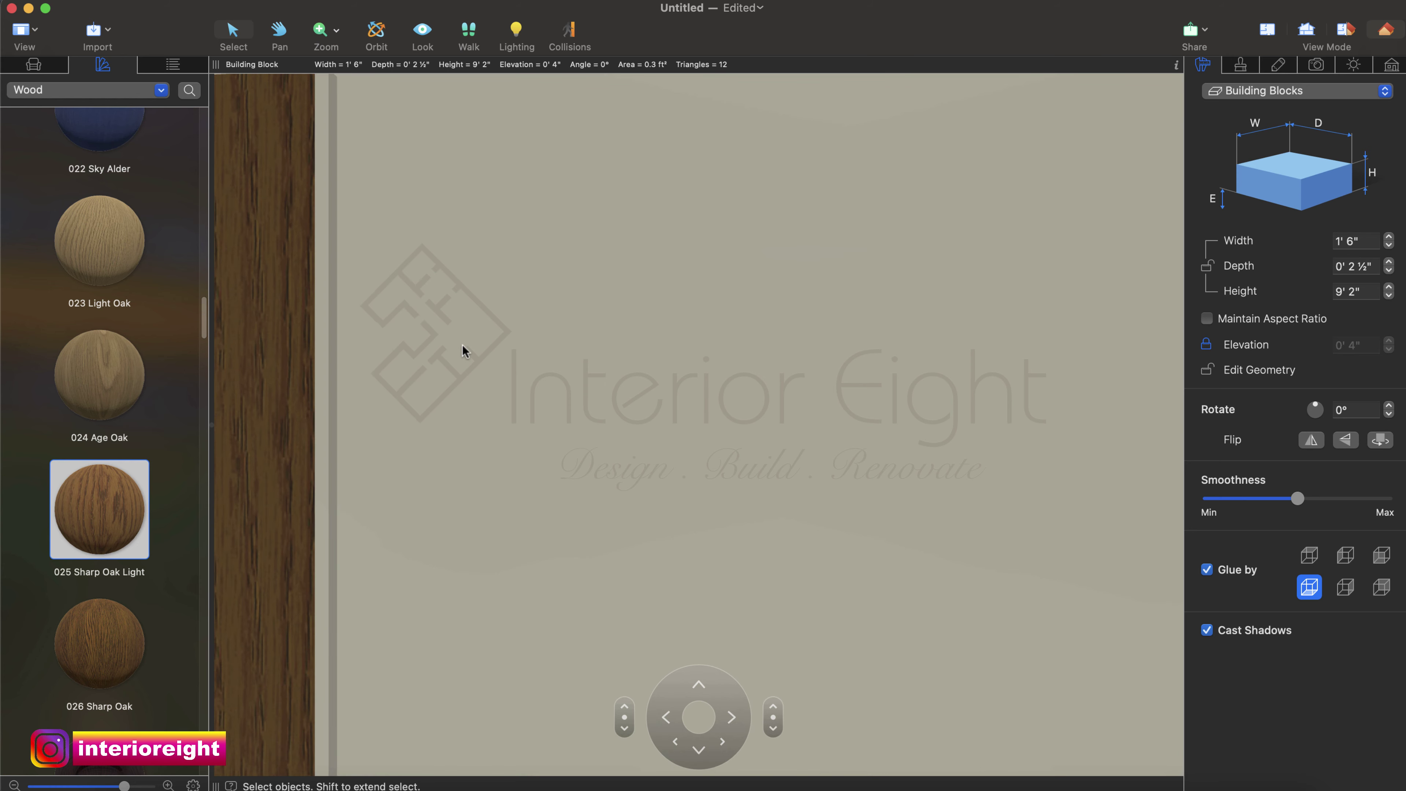
scroll(462, 352, "down", 3)
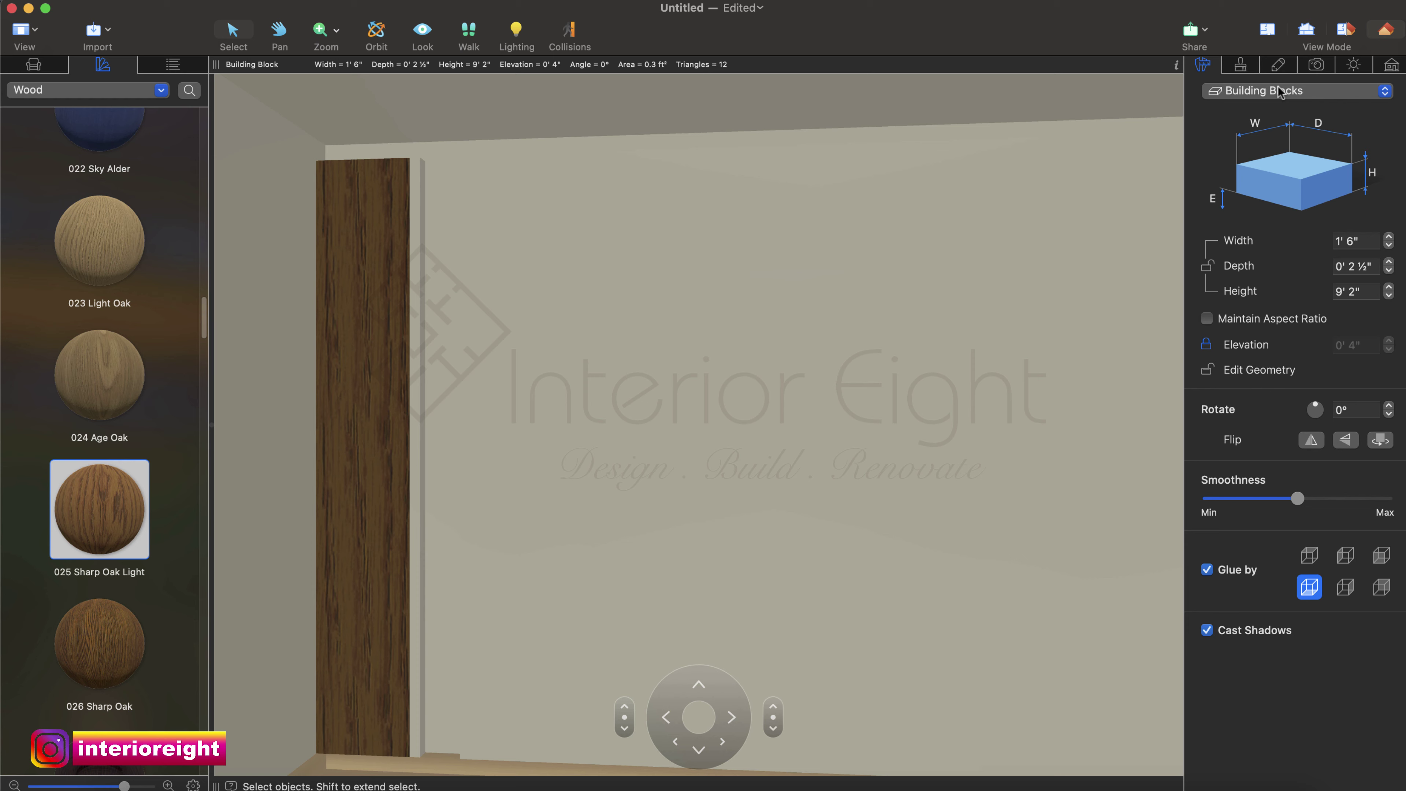
left_click(1241, 65)
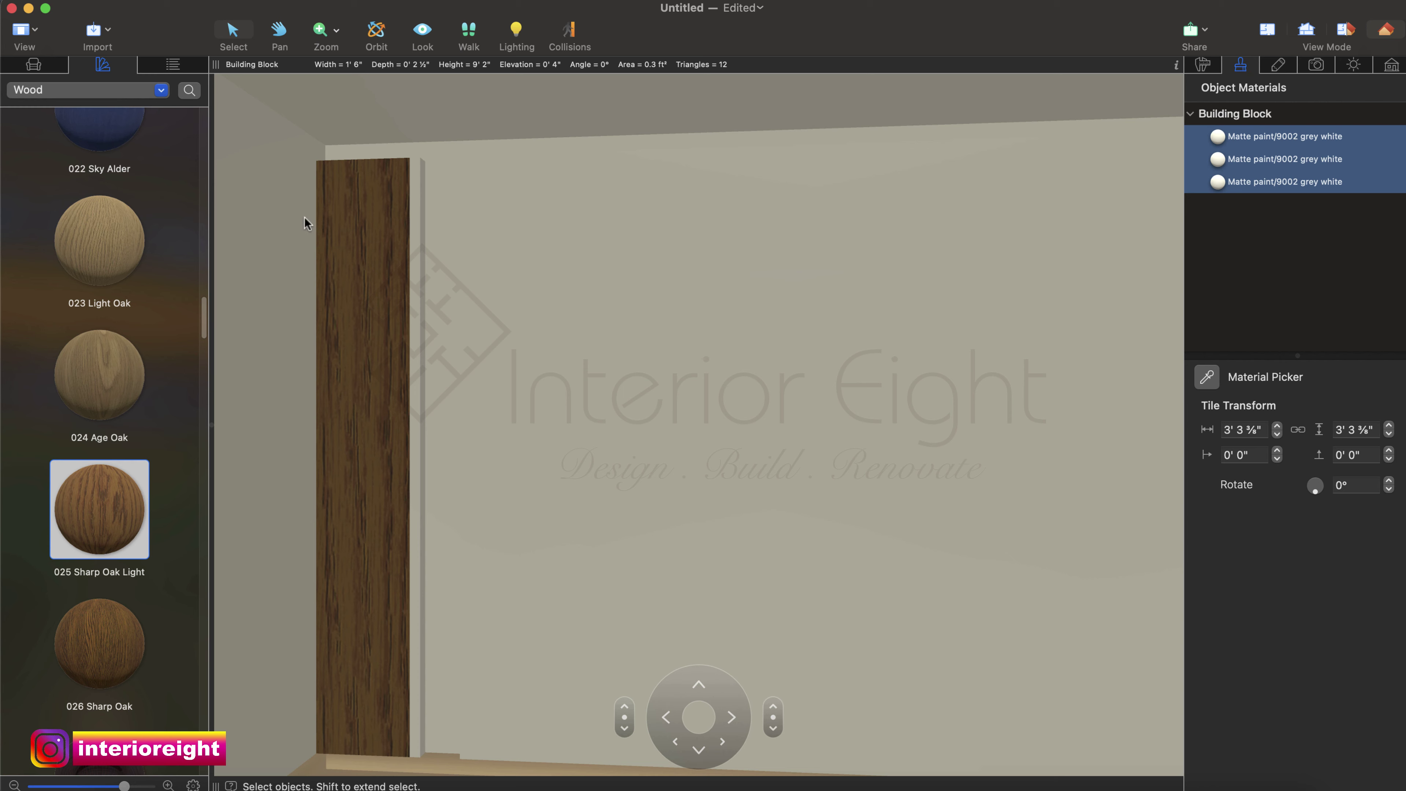
key("super+z")
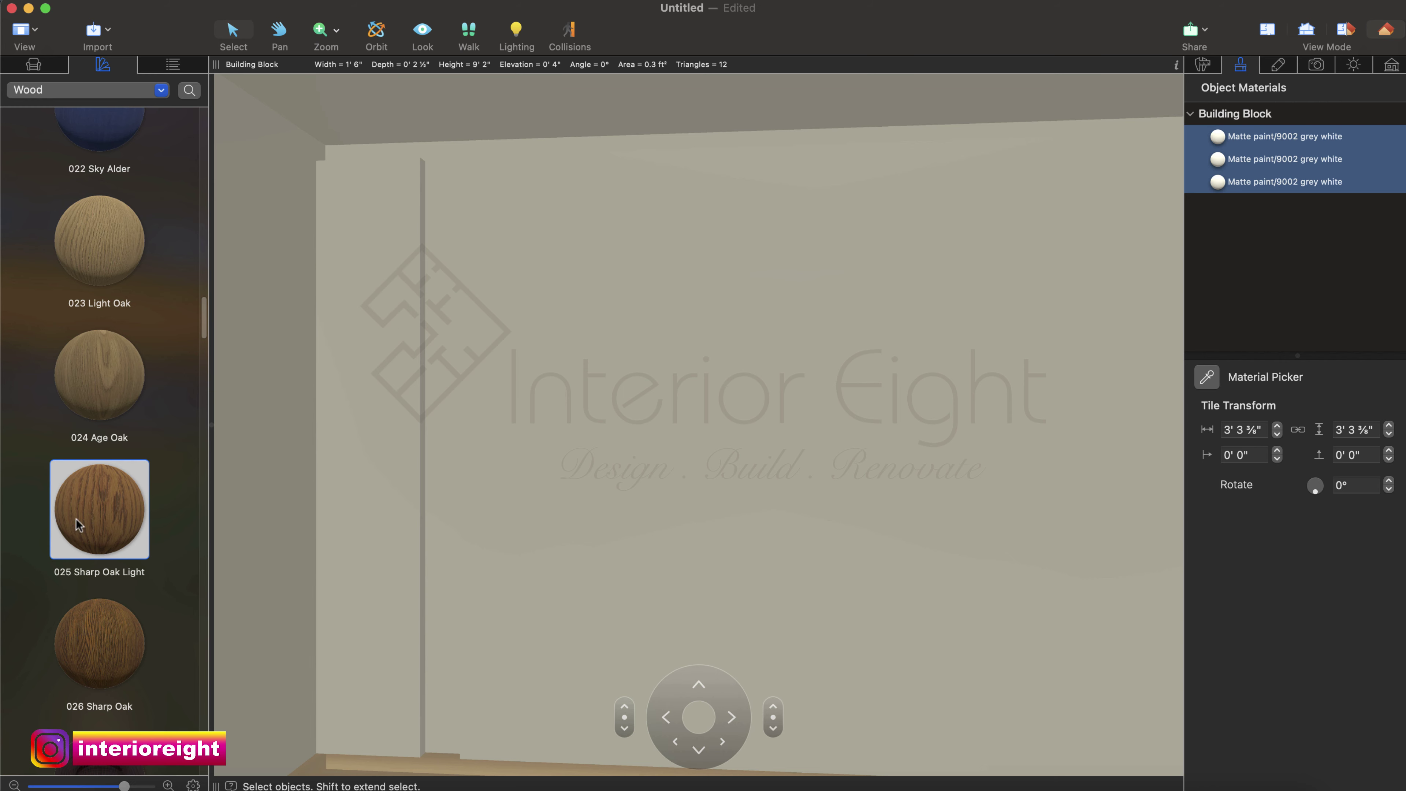
Apply the 025 Sharp Oak Light wood to all three materials of the leftmost narrow wall panel.
left_click(347, 274)
left_click_drag(100, 477, 1249, 123)
left_click_drag(44, 533, 994, 262)
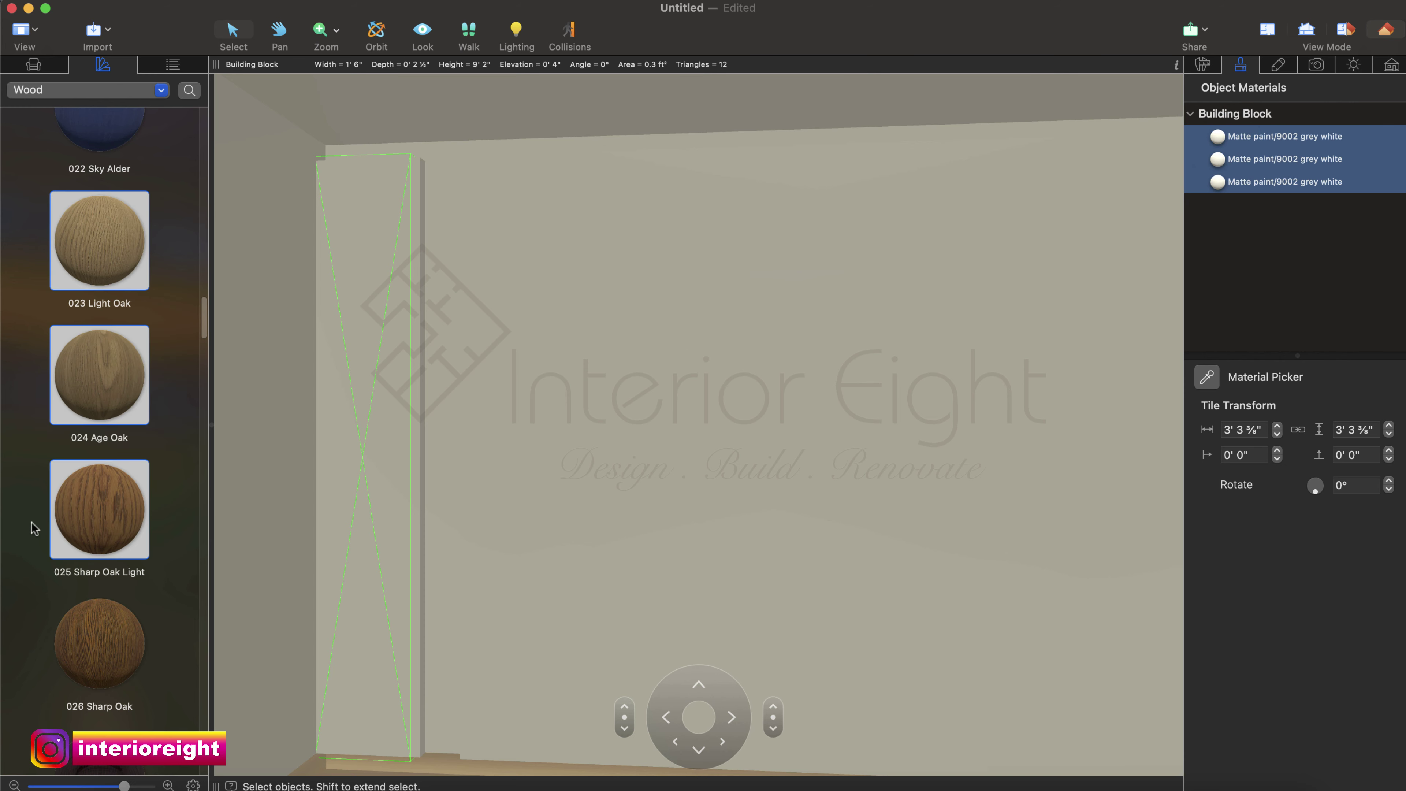
left_click_drag(66, 522, 1187, 191)
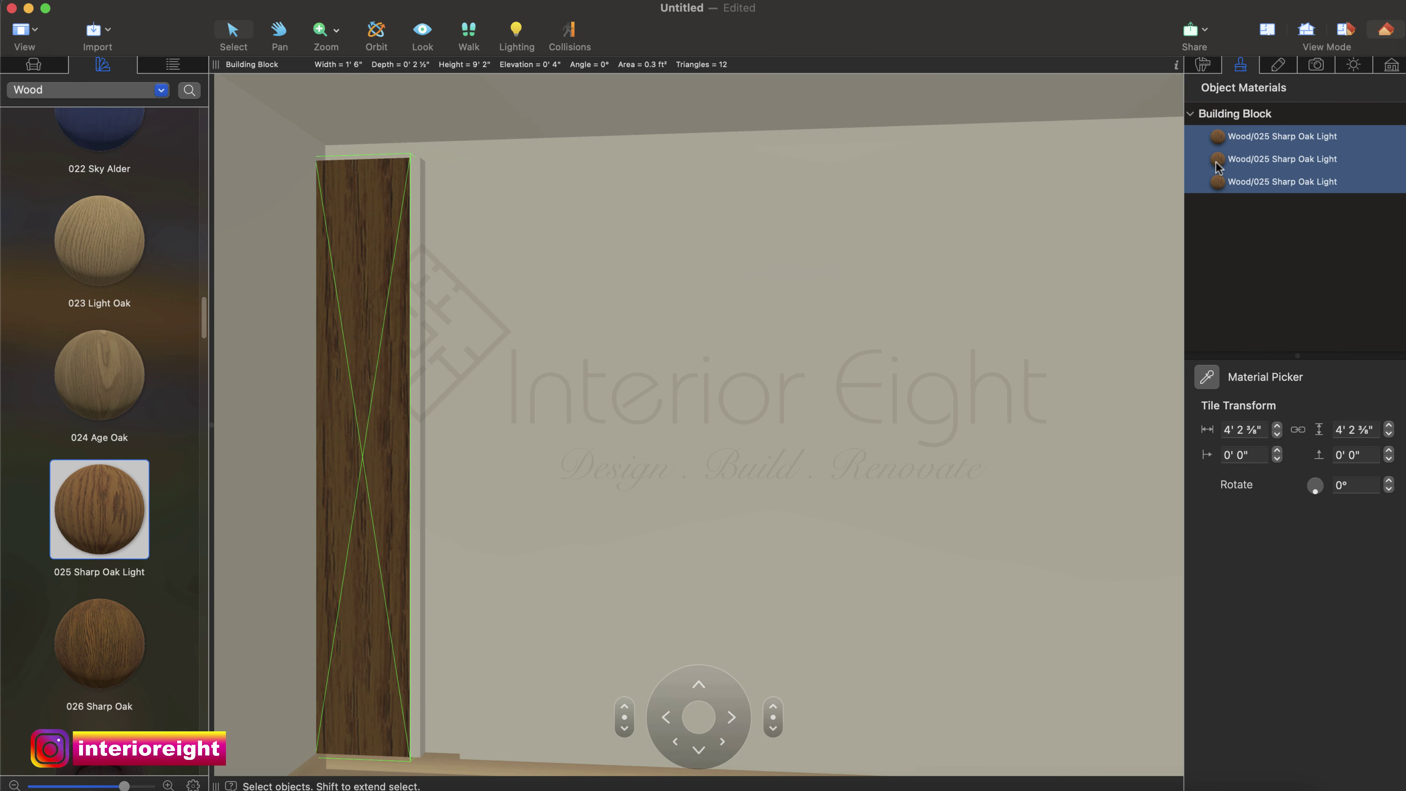
Apply the 025 Sharp Oak Light wood to all materials of both wide centre wall panels.
left_click(575, 285)
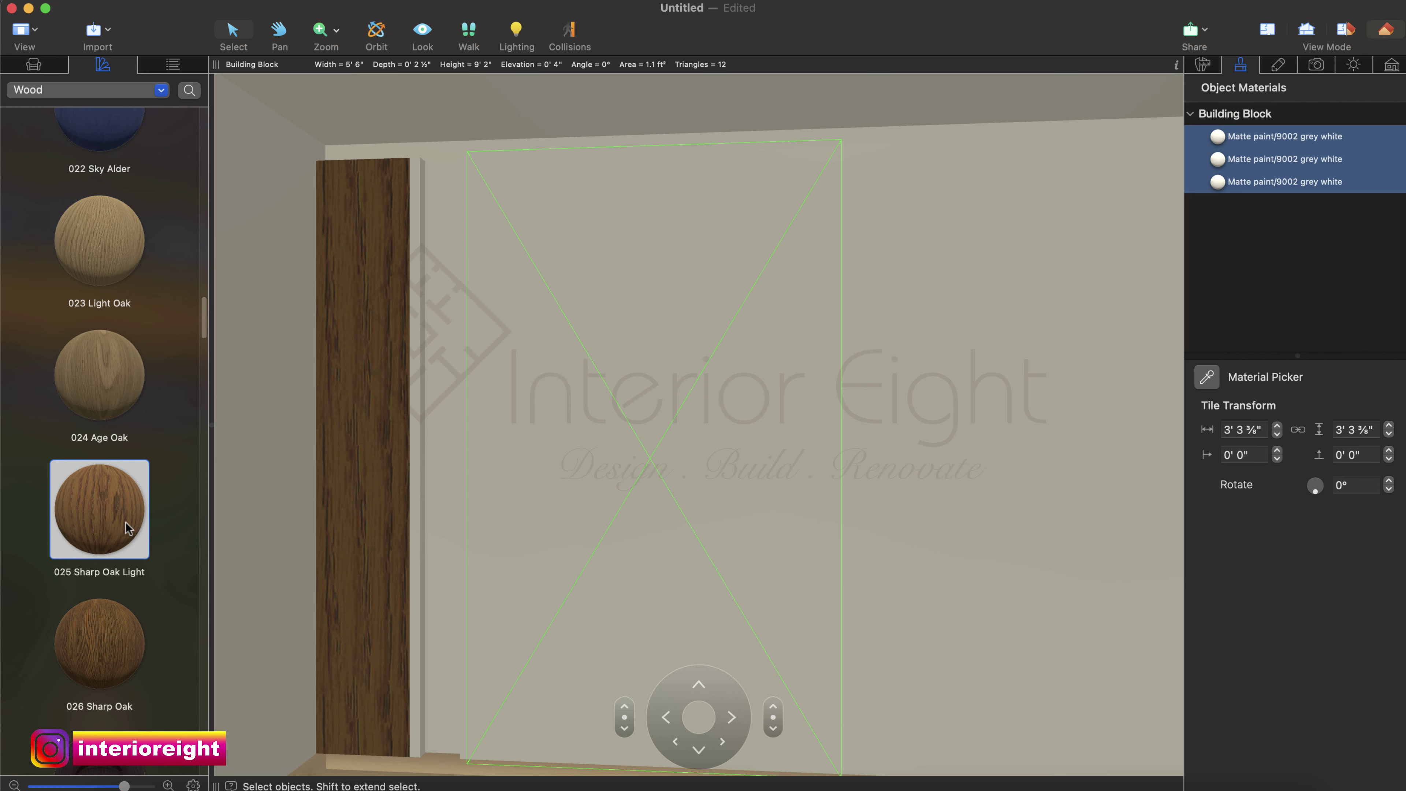
left_click_drag(129, 529, 1241, 161)
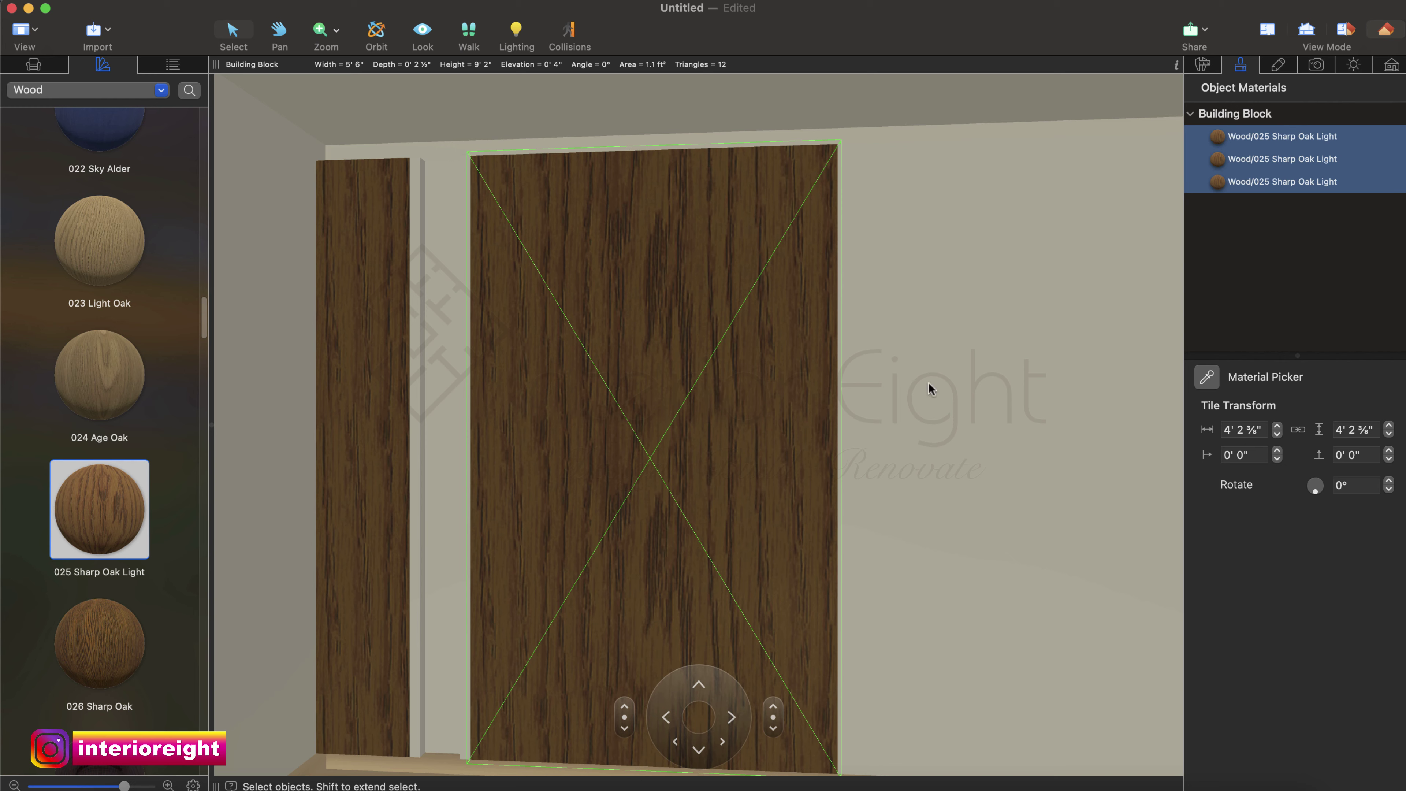
left_click(985, 330)
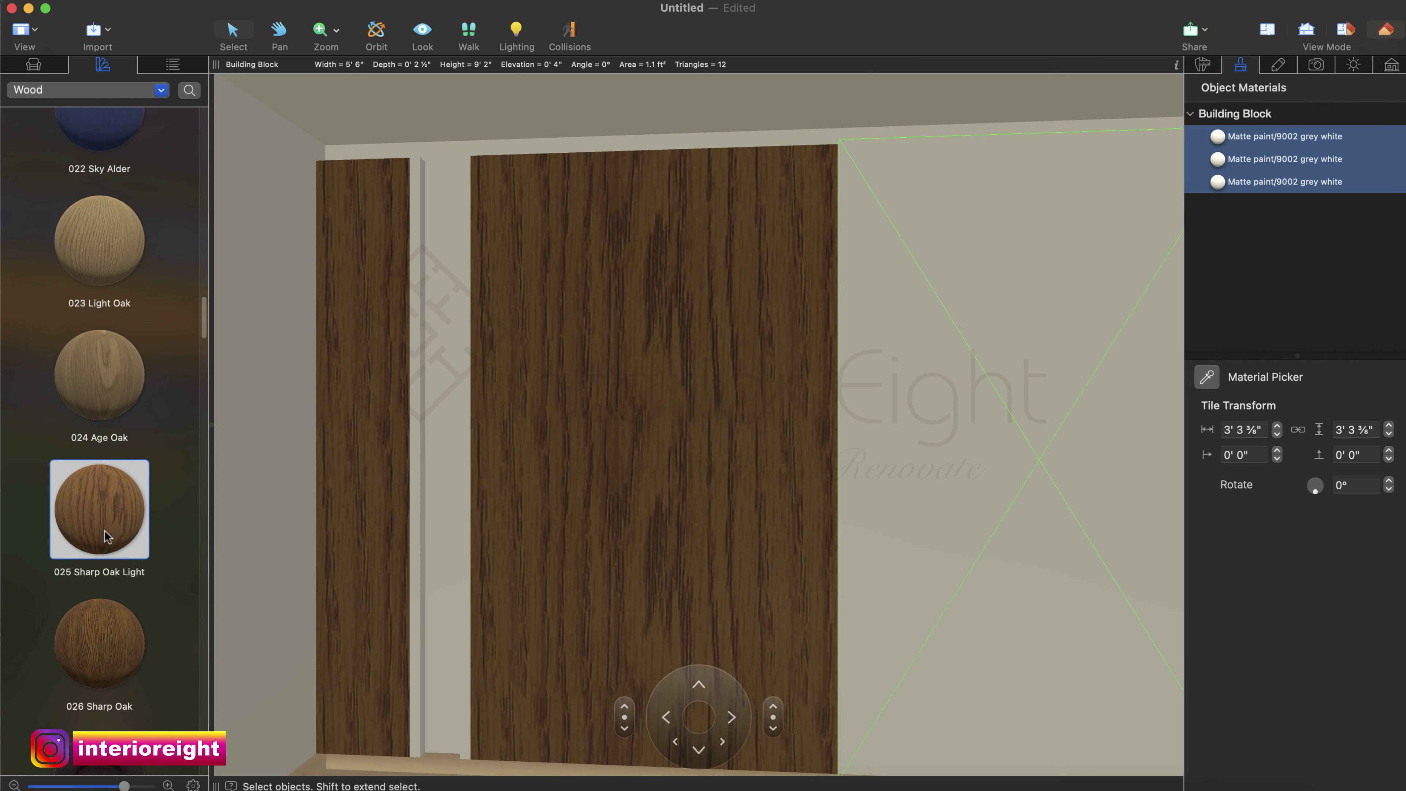
left_click_drag(107, 536, 1226, 162)
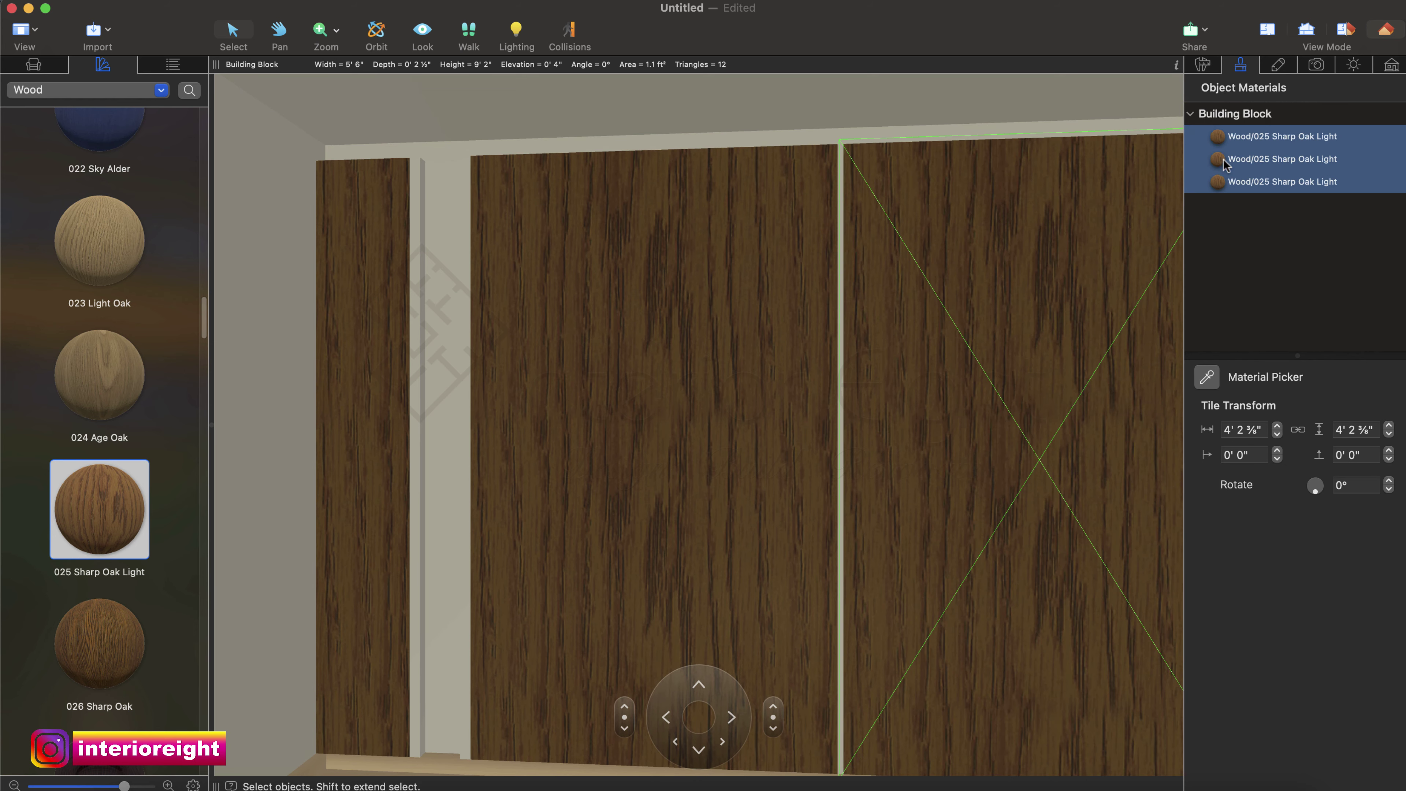
Apply the 025 Sharp Oak Light wood to all three materials of the rightmost narrow wall panel.
scroll(520, 338, "down", 2)
scroll(517, 334, "down", 3)
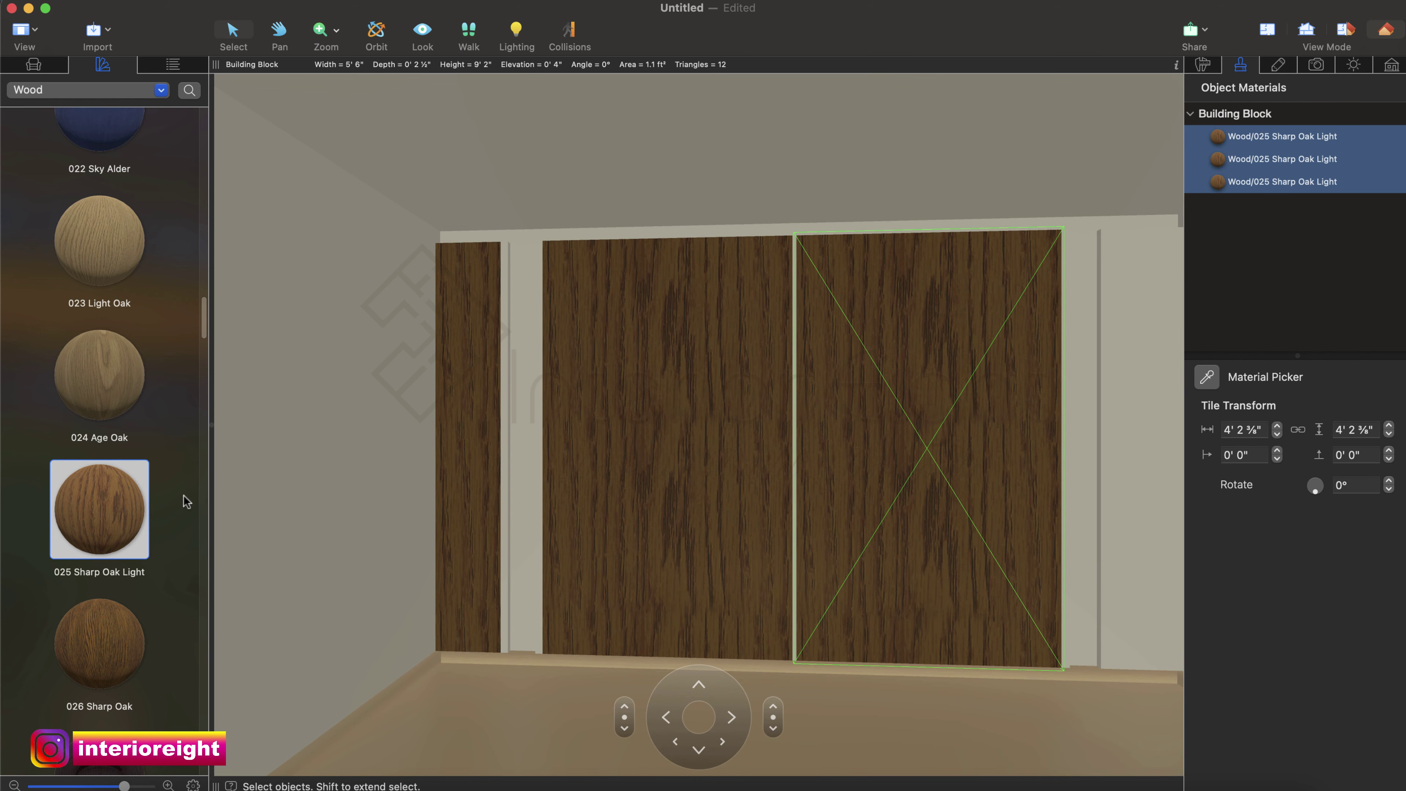
mouse_move(113, 524)
left_mouse_down()
mouse_move(1138, 515)
mouse_move(1161, 539)
left_mouse_up()
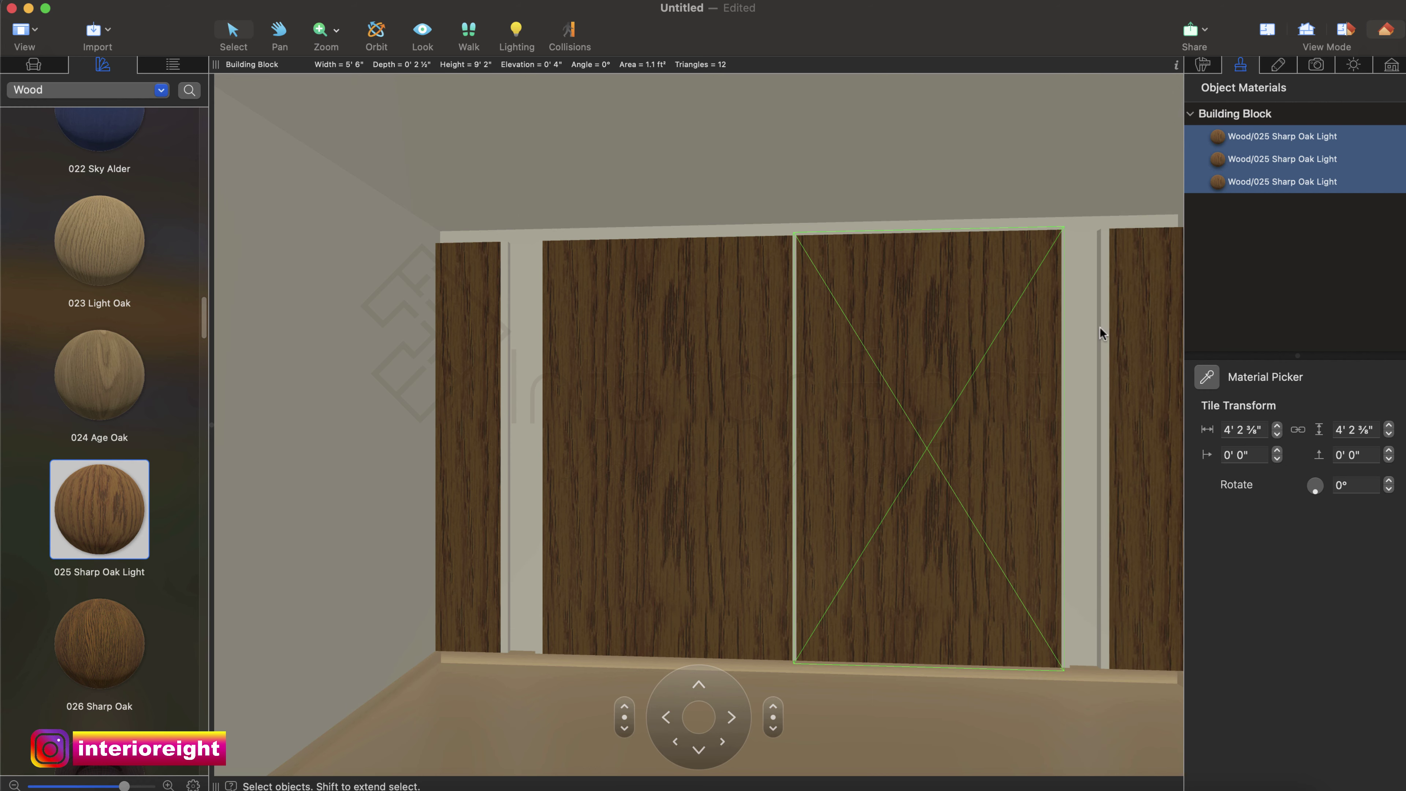
left_click(1143, 343)
key("super+z")
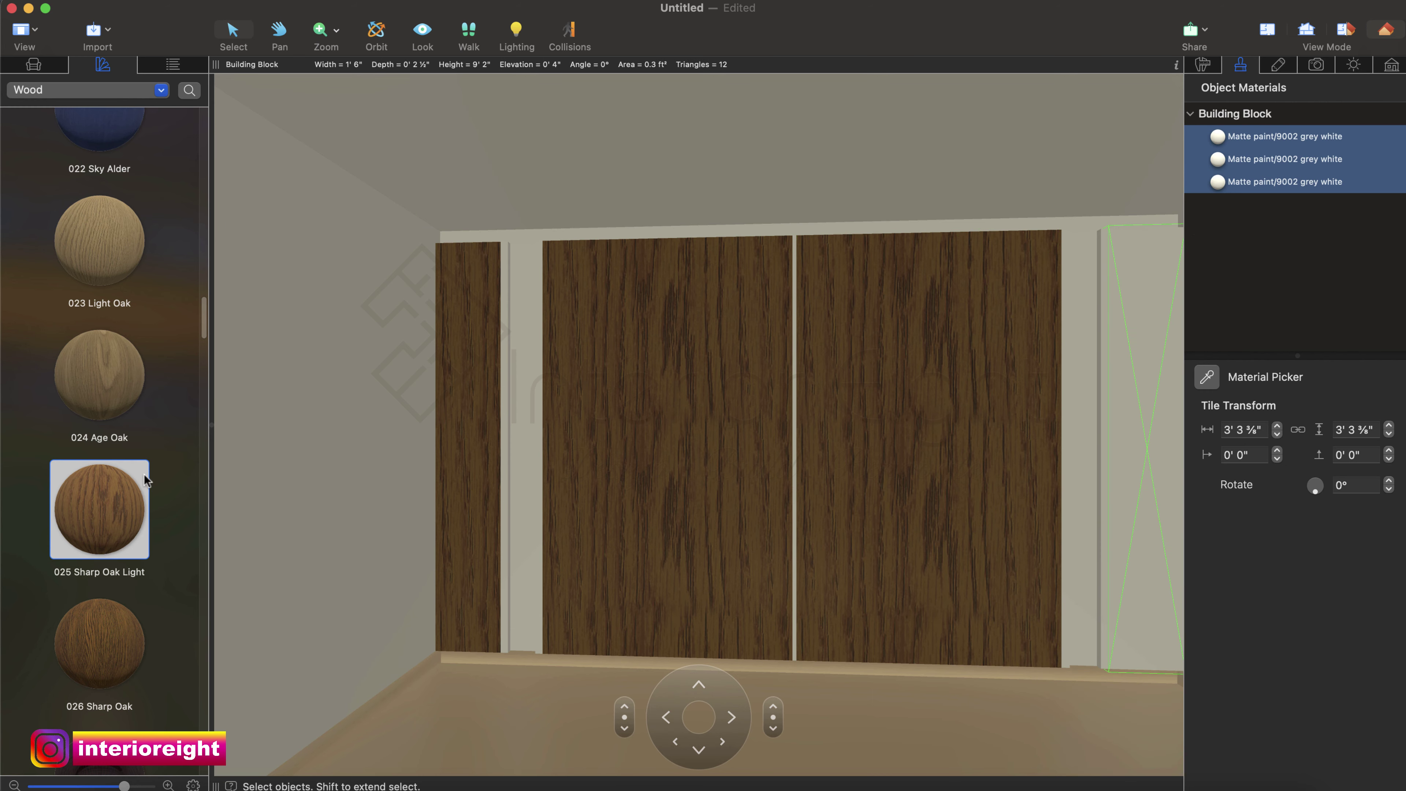
mouse_move(125, 503)
left_mouse_down()
mouse_move(1140, 204)
mouse_move(1248, 140)
mouse_move(1273, 160)
left_mouse_up()
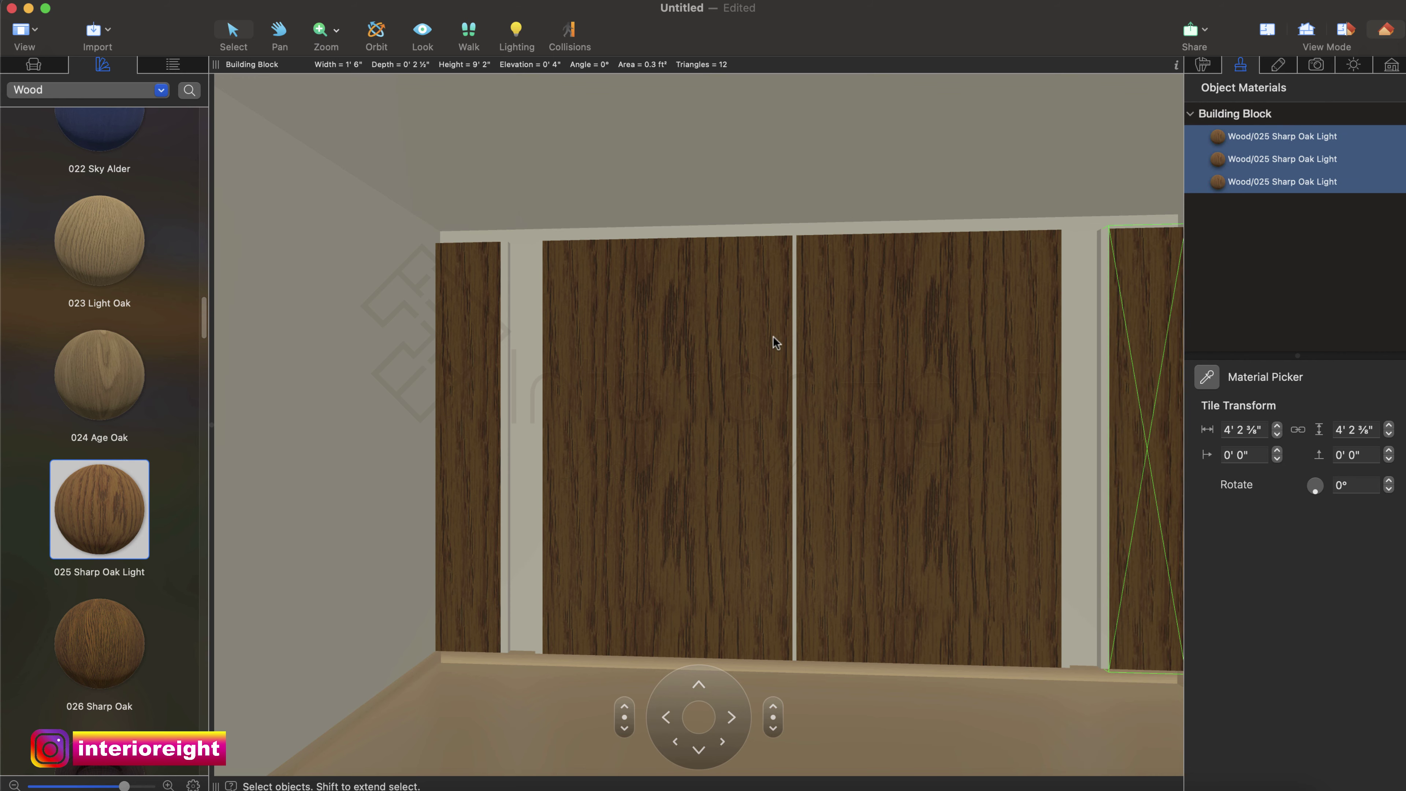
Set the leftmost narrow panel's wood texture to a 3' tile size and rotate it to -45°.
scroll(773, 337, "down", 2)
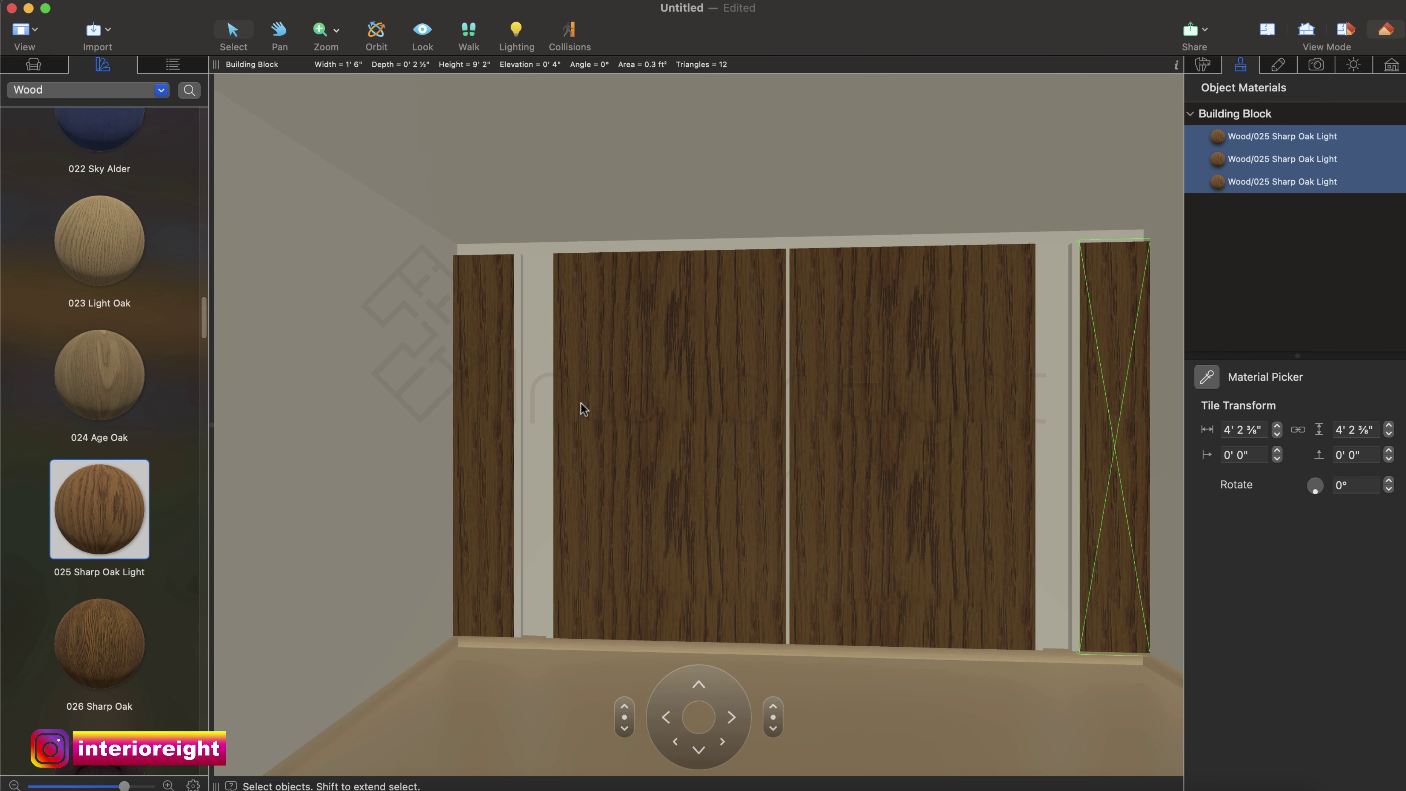
left_click(504, 406)
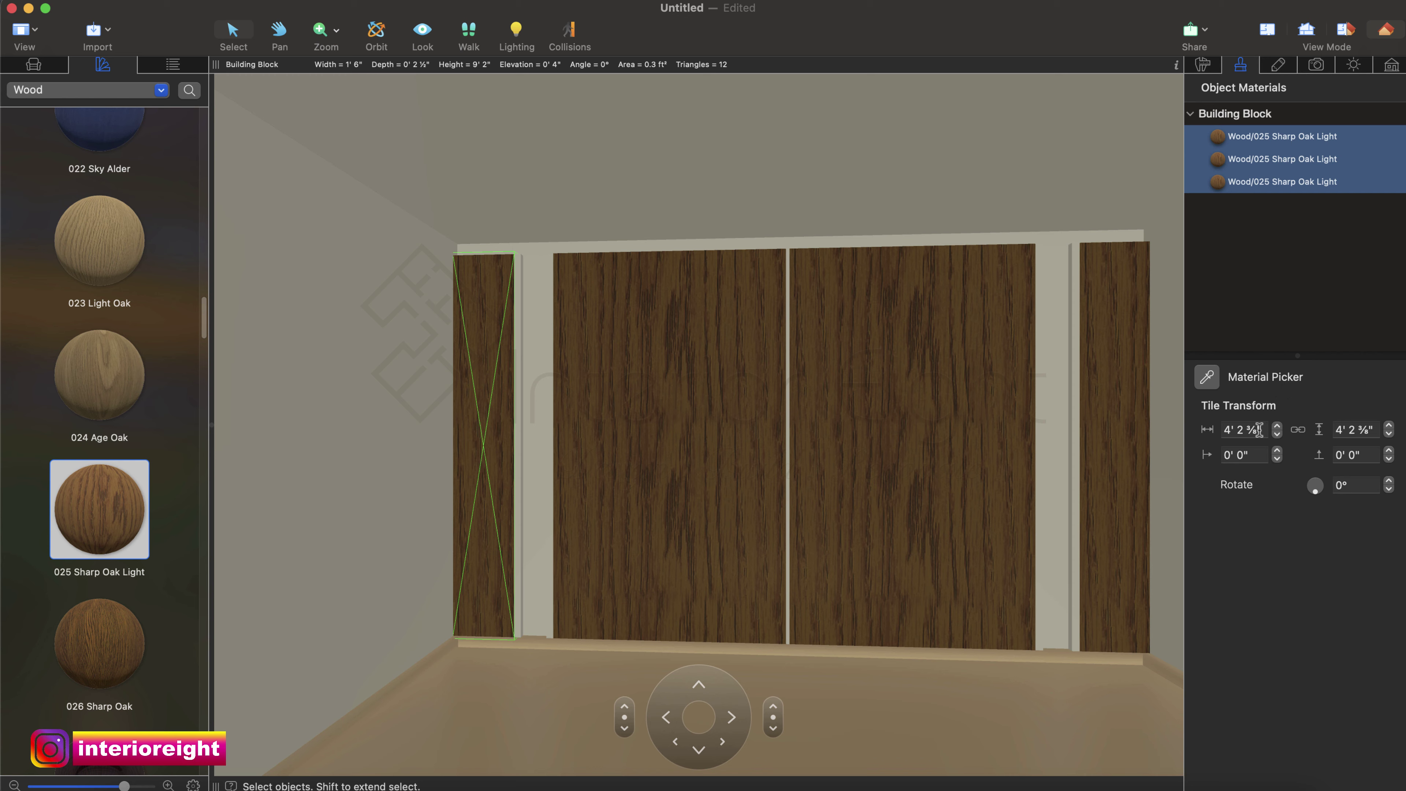
left_click_drag(1264, 430, 1222, 427)
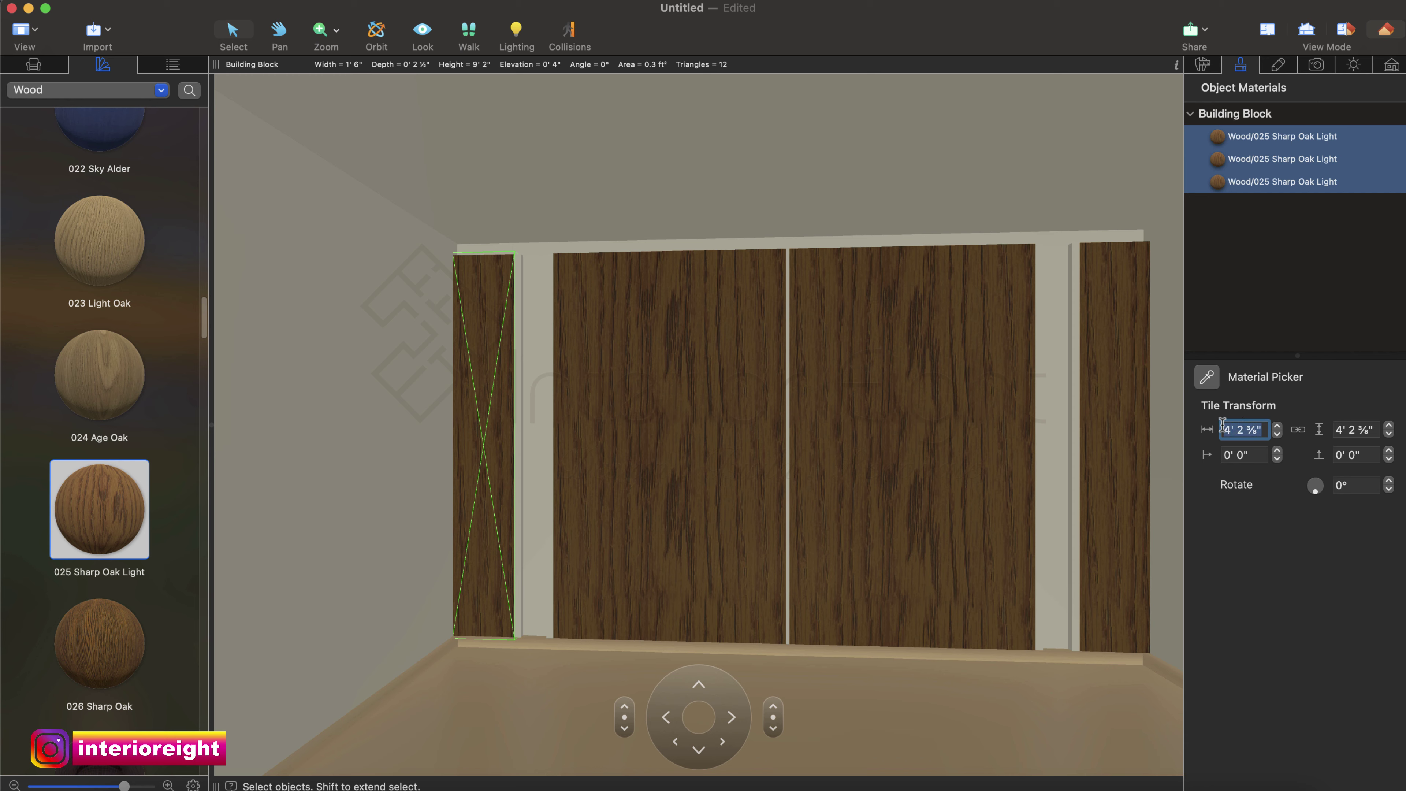
type("3")
key("Return")
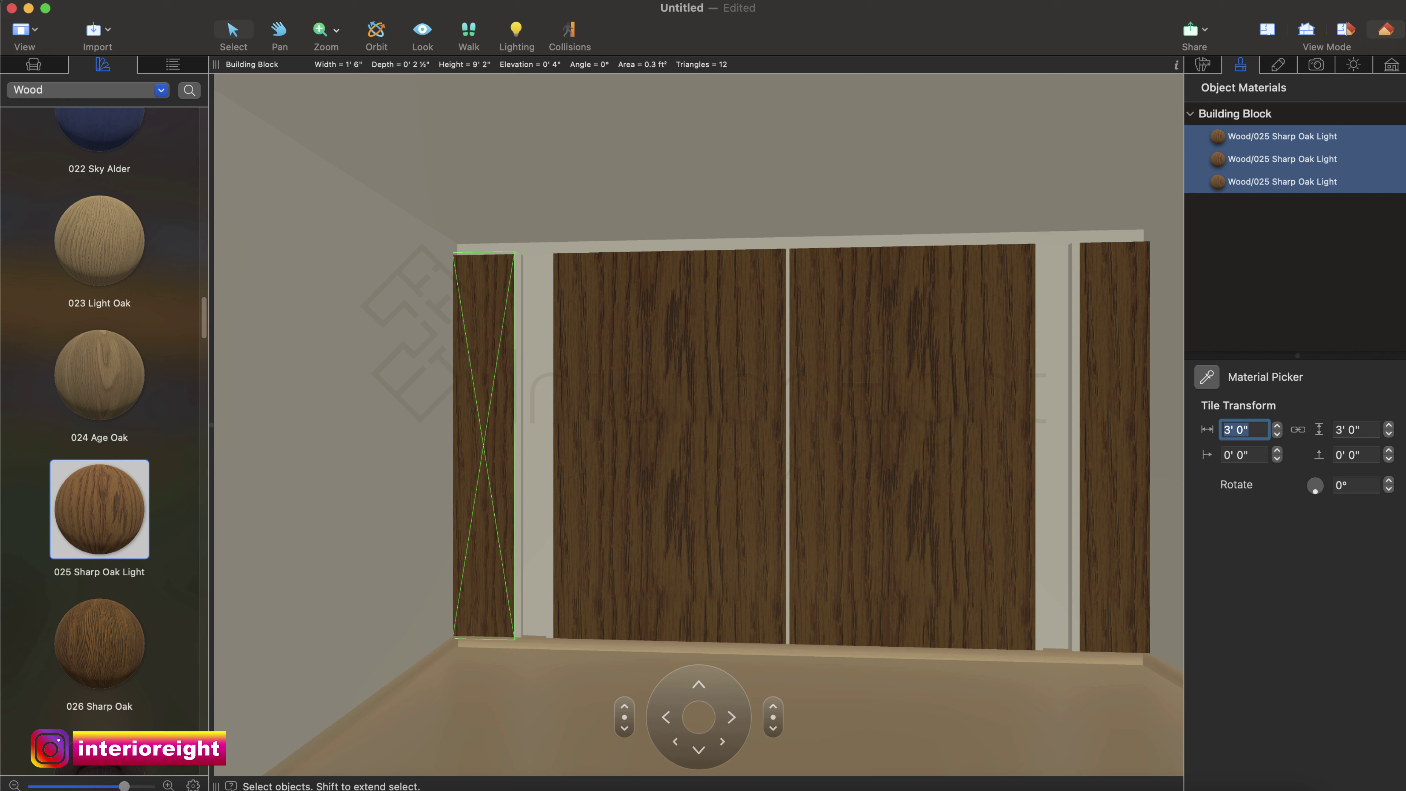
left_click(1363, 484)
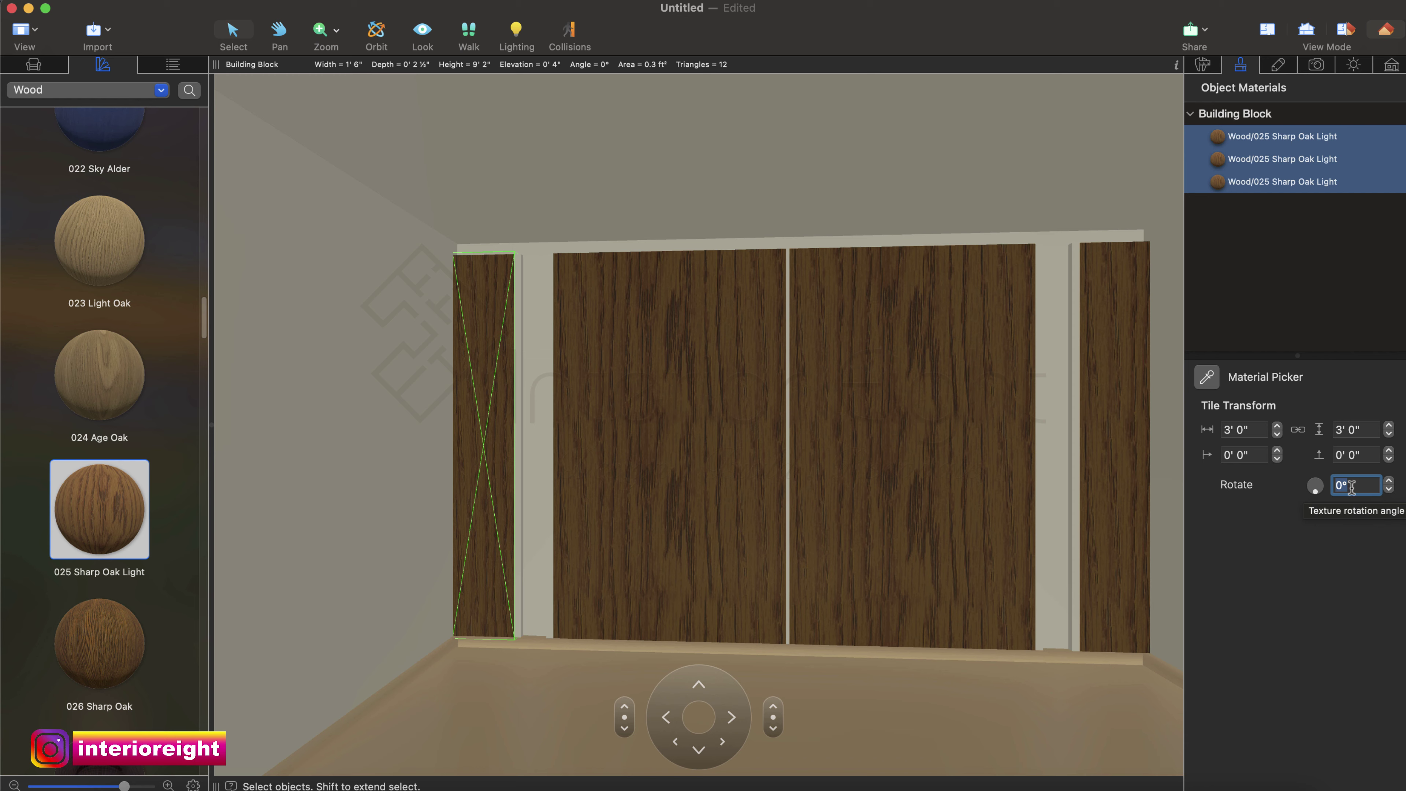
type("45")
key("BackSpace")
key("BackSpace")
key("Return")
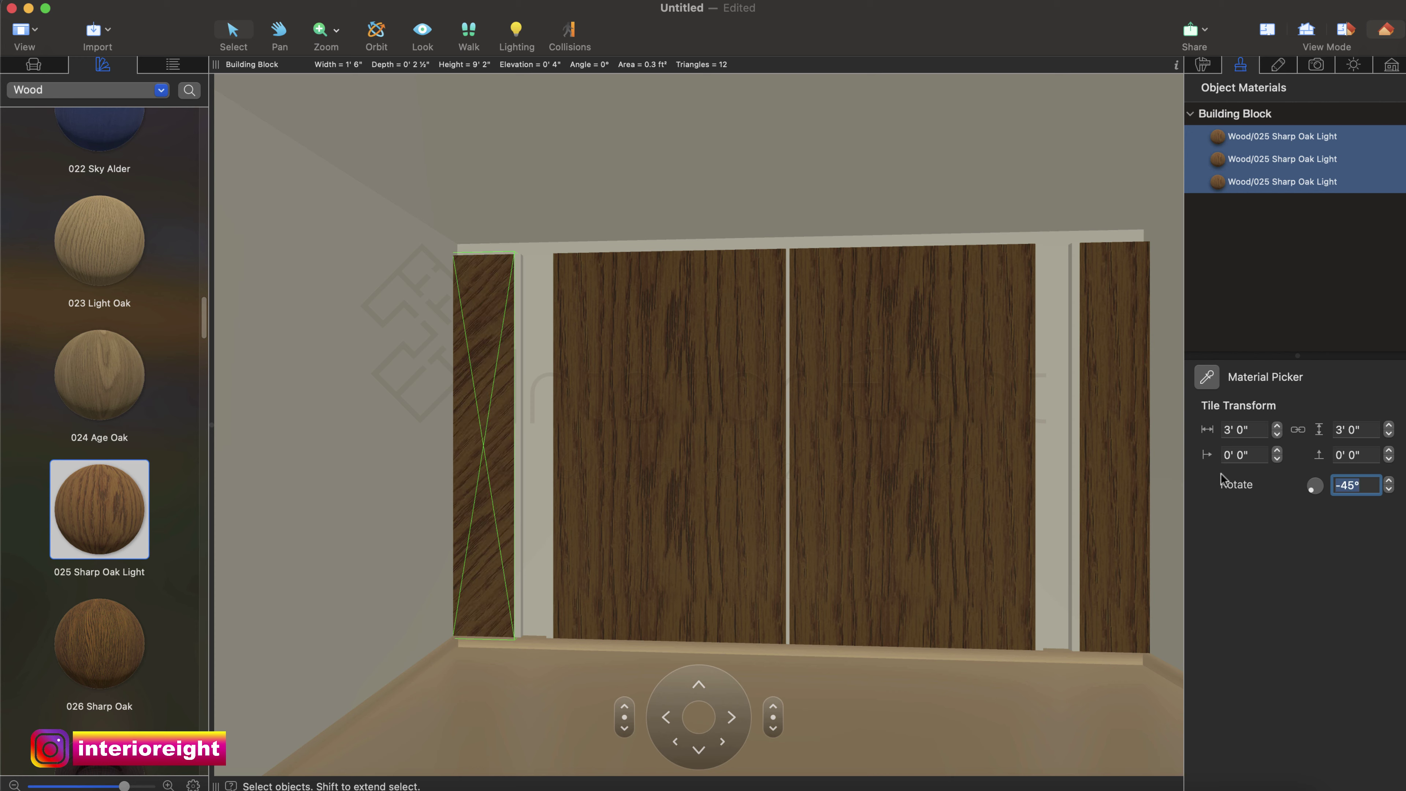
Set the left wide panel's wood texture to a 3' tile size and rotate it to -45°.
left_click(623, 410)
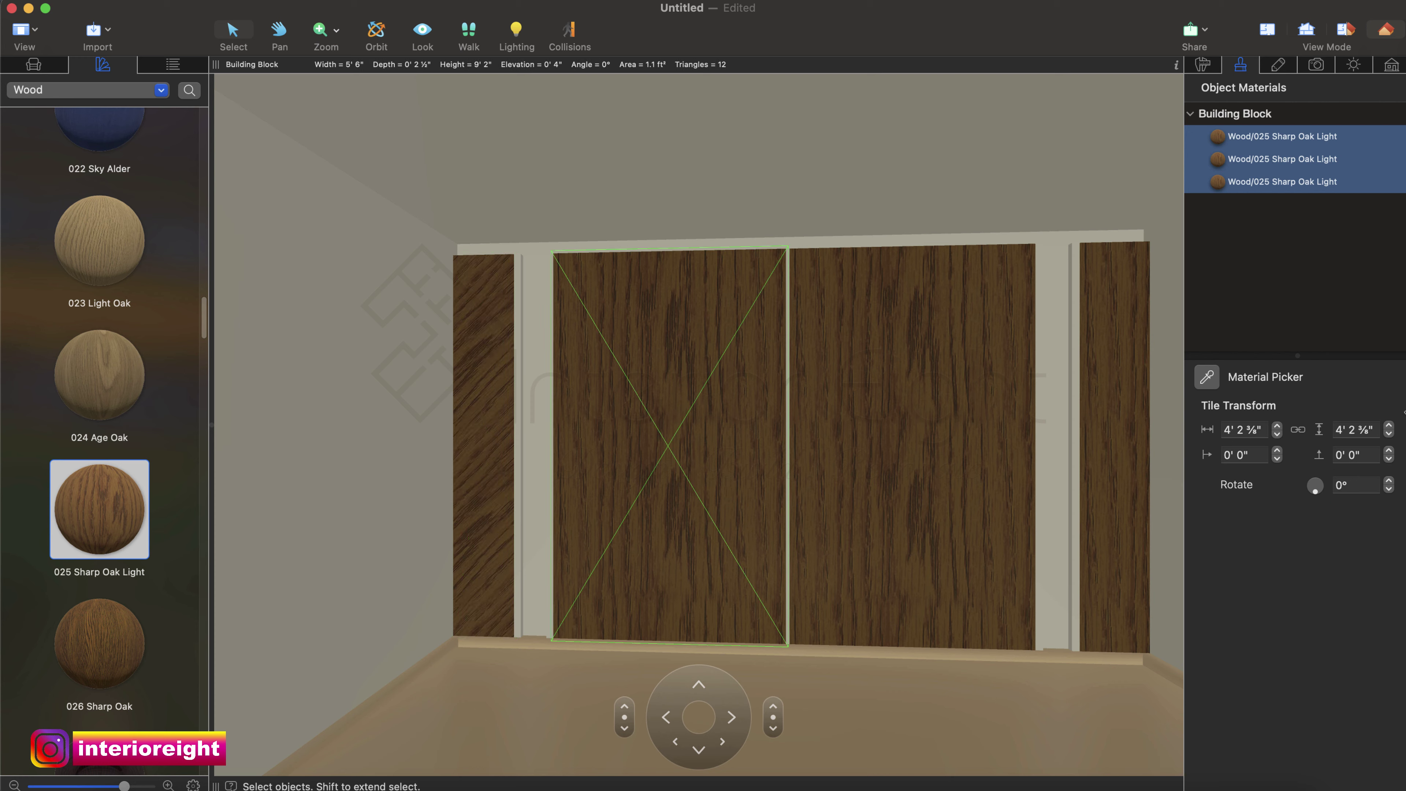
left_click(1252, 431)
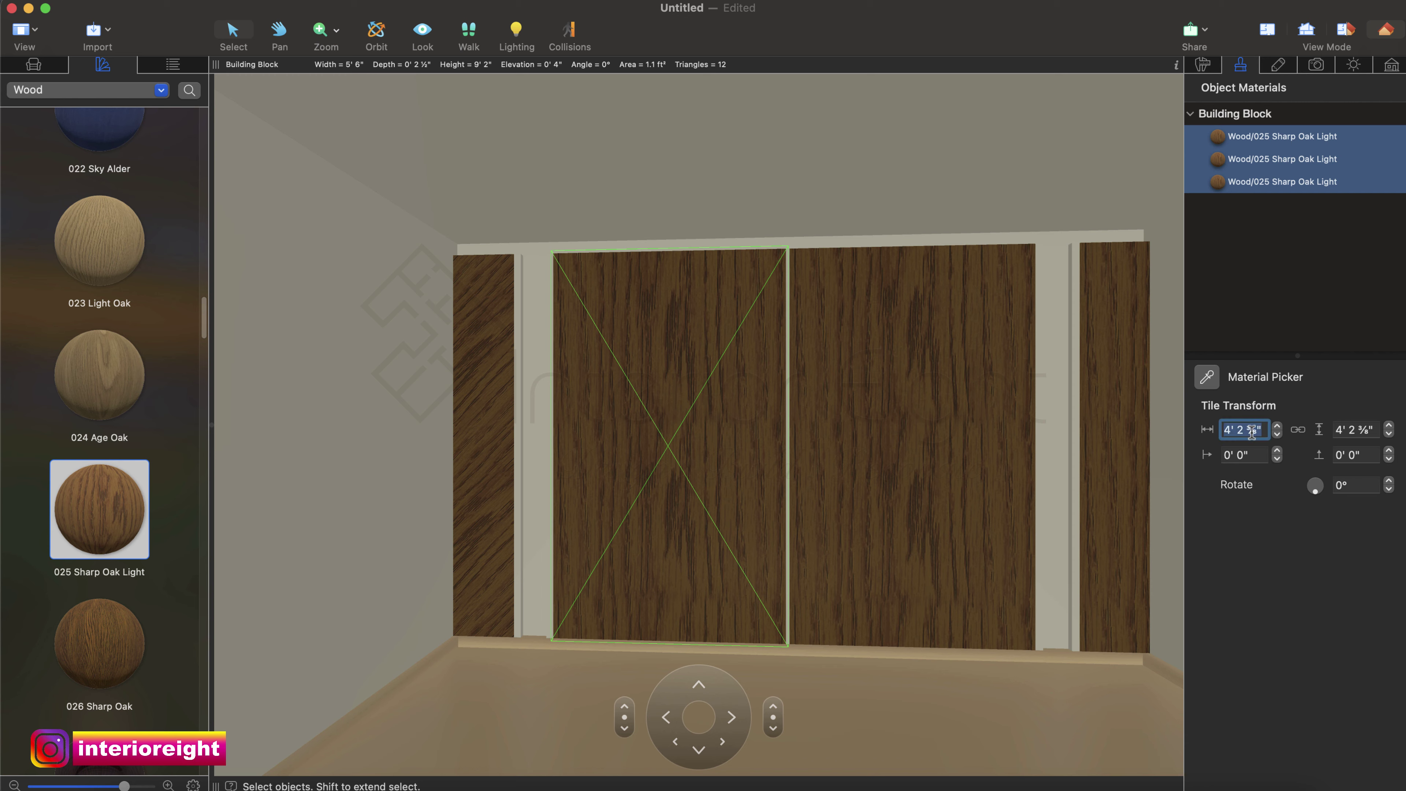
type("3'")
key("Return")
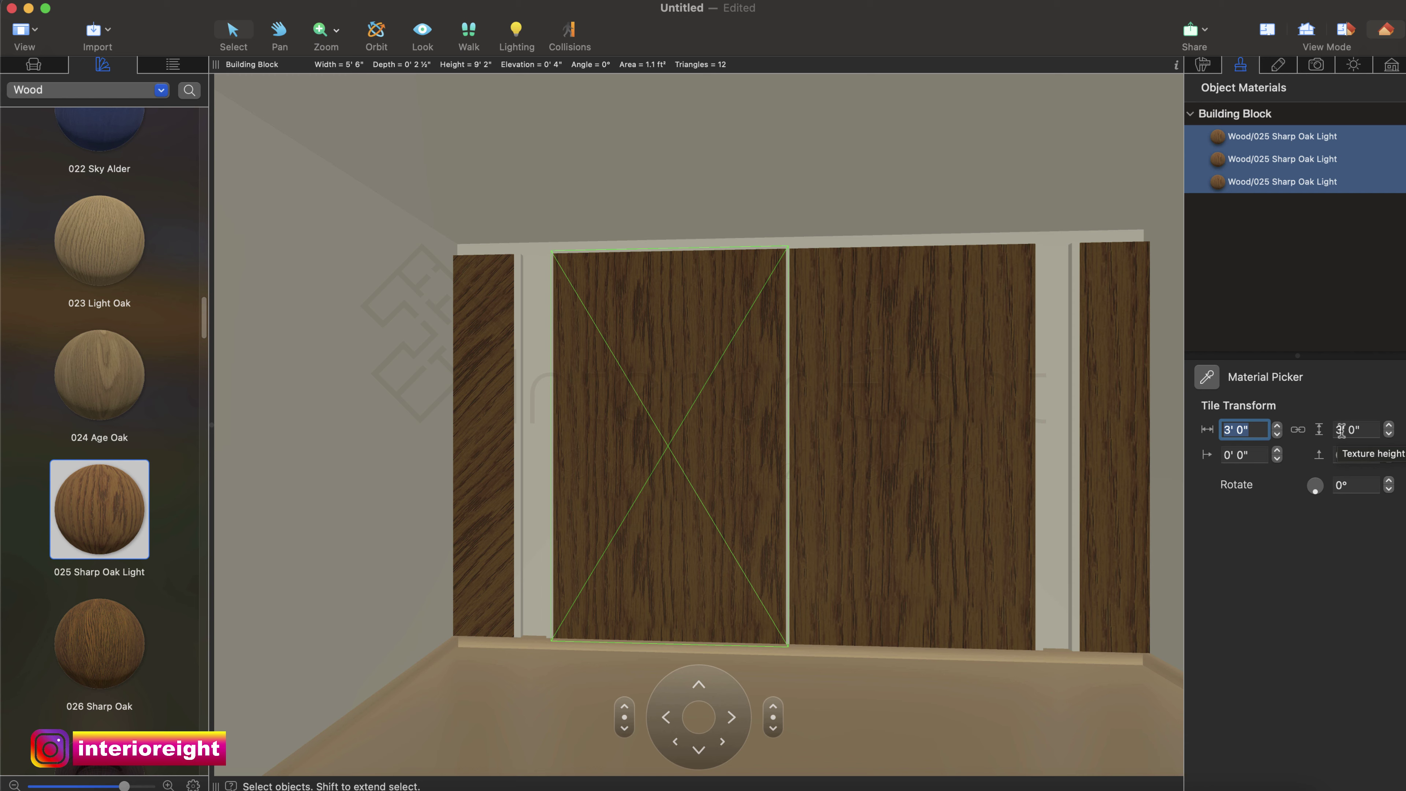
left_click(1334, 484)
type("-45")
key("Return")
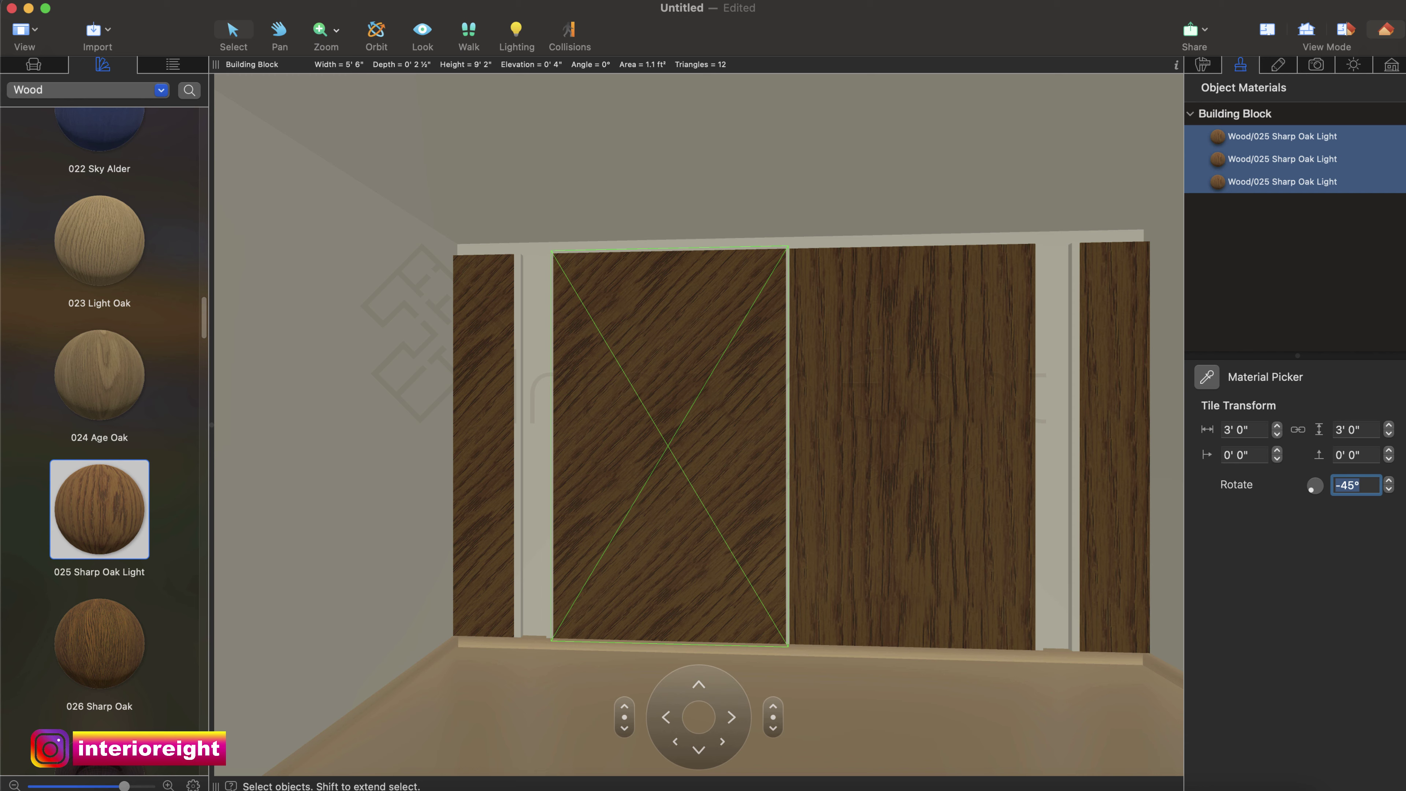
Set the right wide panel's wood texture to a 3' tile size and rotate it to 45°.
left_click(1007, 397)
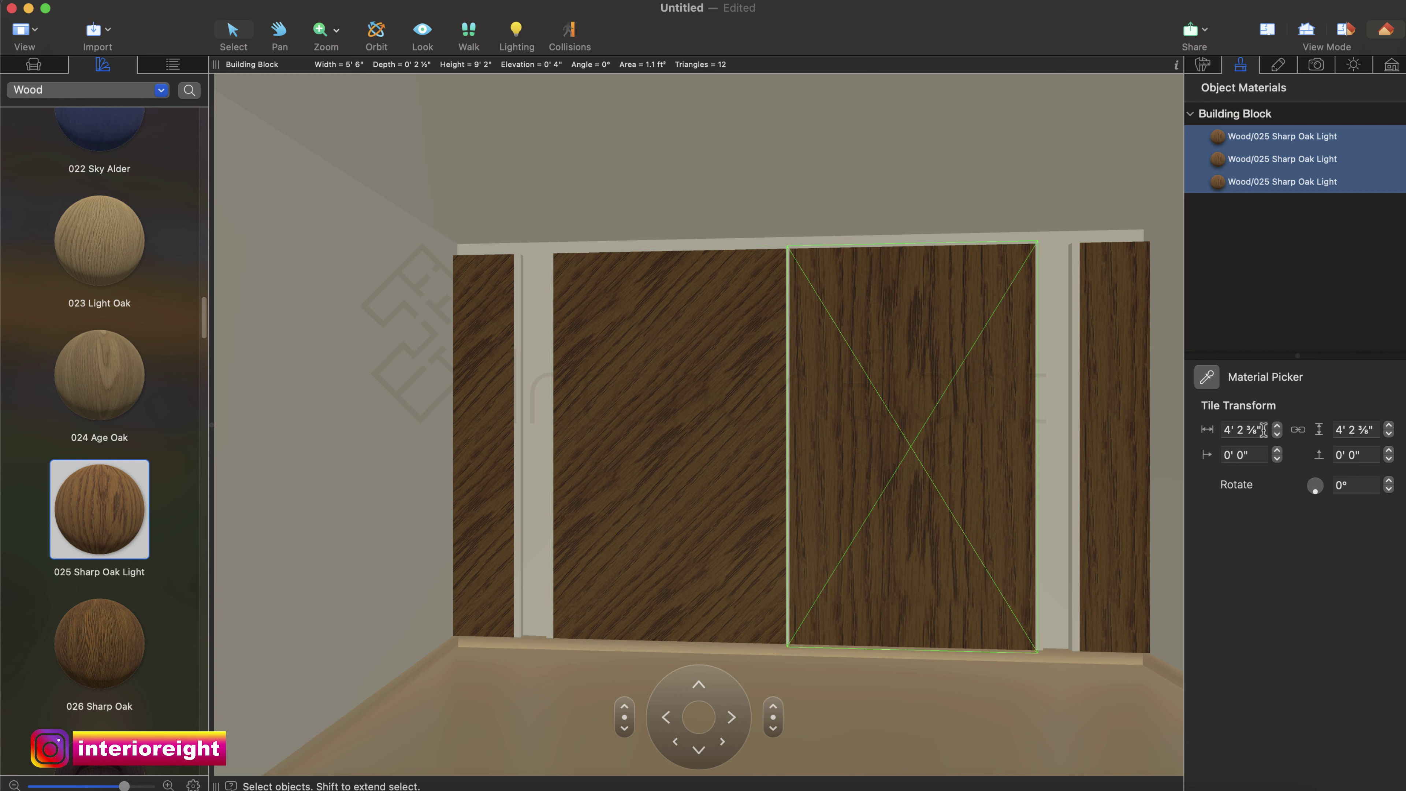
left_click(1222, 429)
type("3")
key("Return")
left_click(1343, 484)
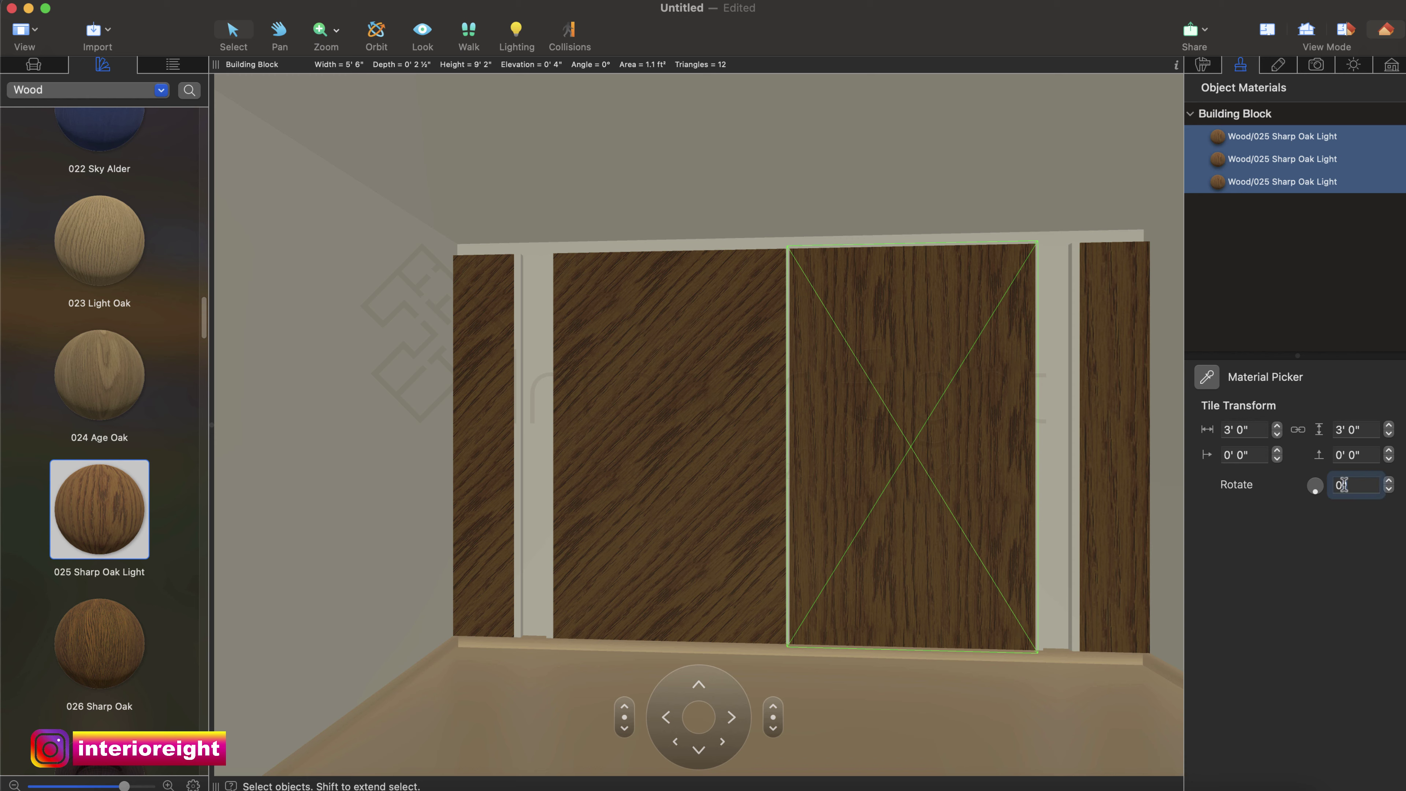
left_click_drag(1343, 484, 1336, 486)
type("45")
key("Return")
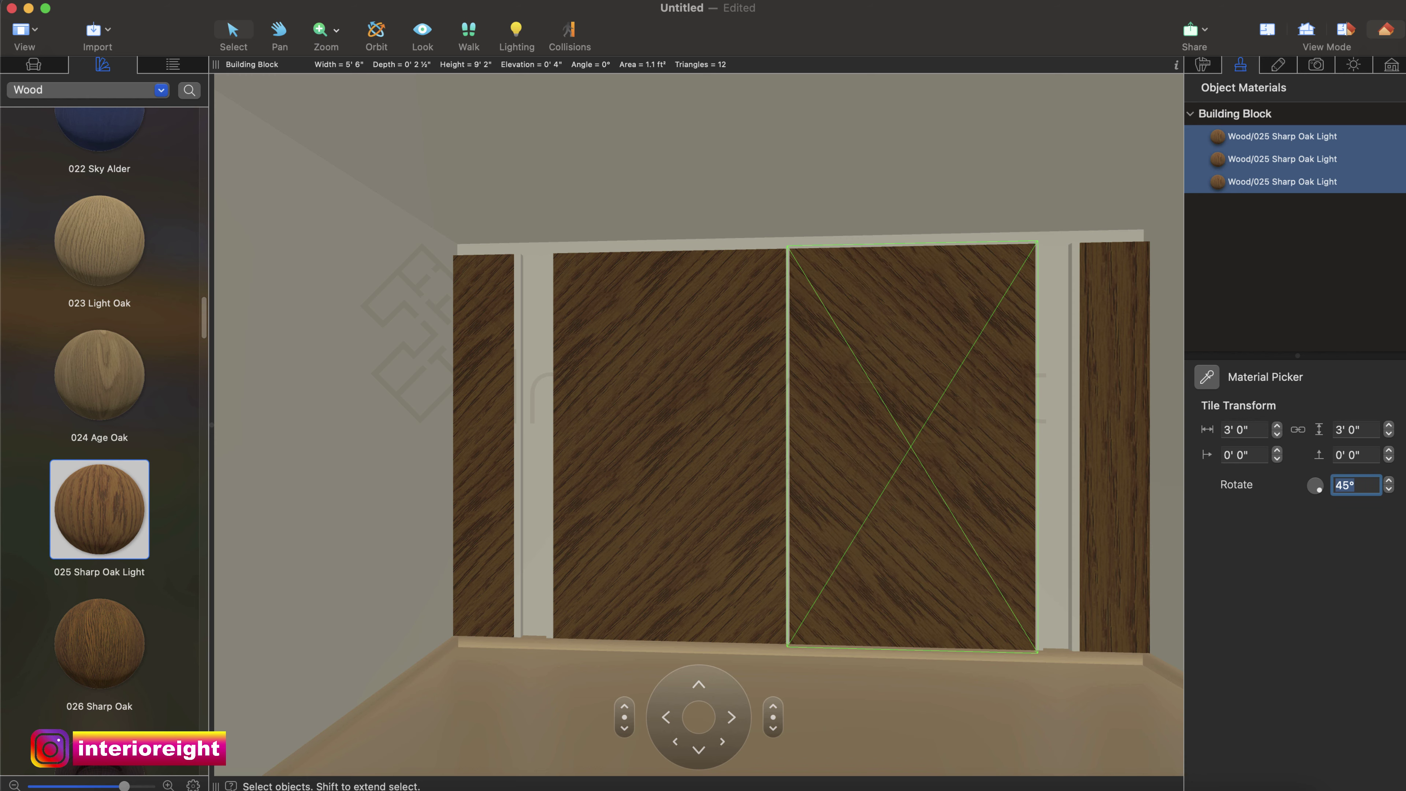
Set the rightmost narrow panel's wood texture to a 3' tile size, rotate it to 45°, and deselect the panel.
left_click(1143, 416)
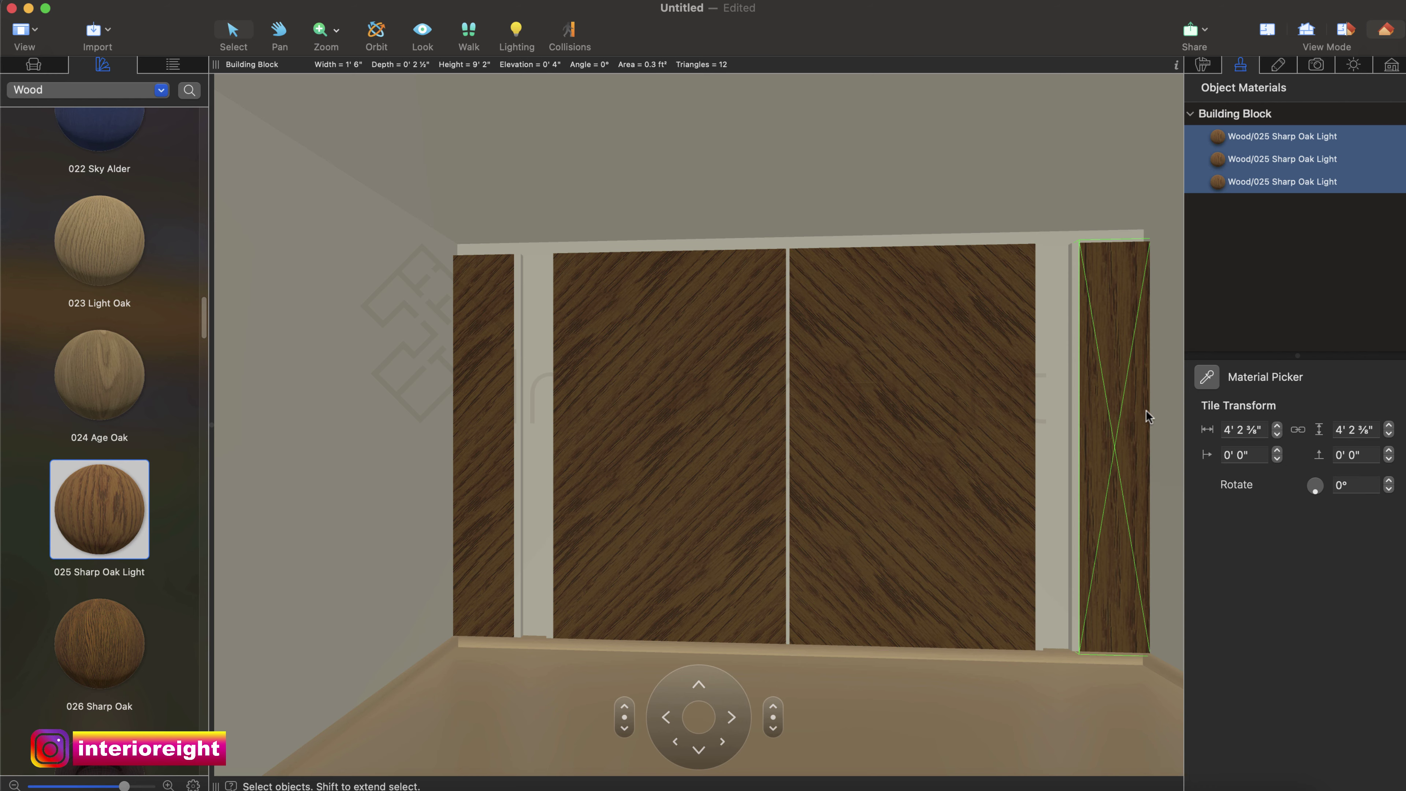
left_click_drag(1265, 429, 1209, 435)
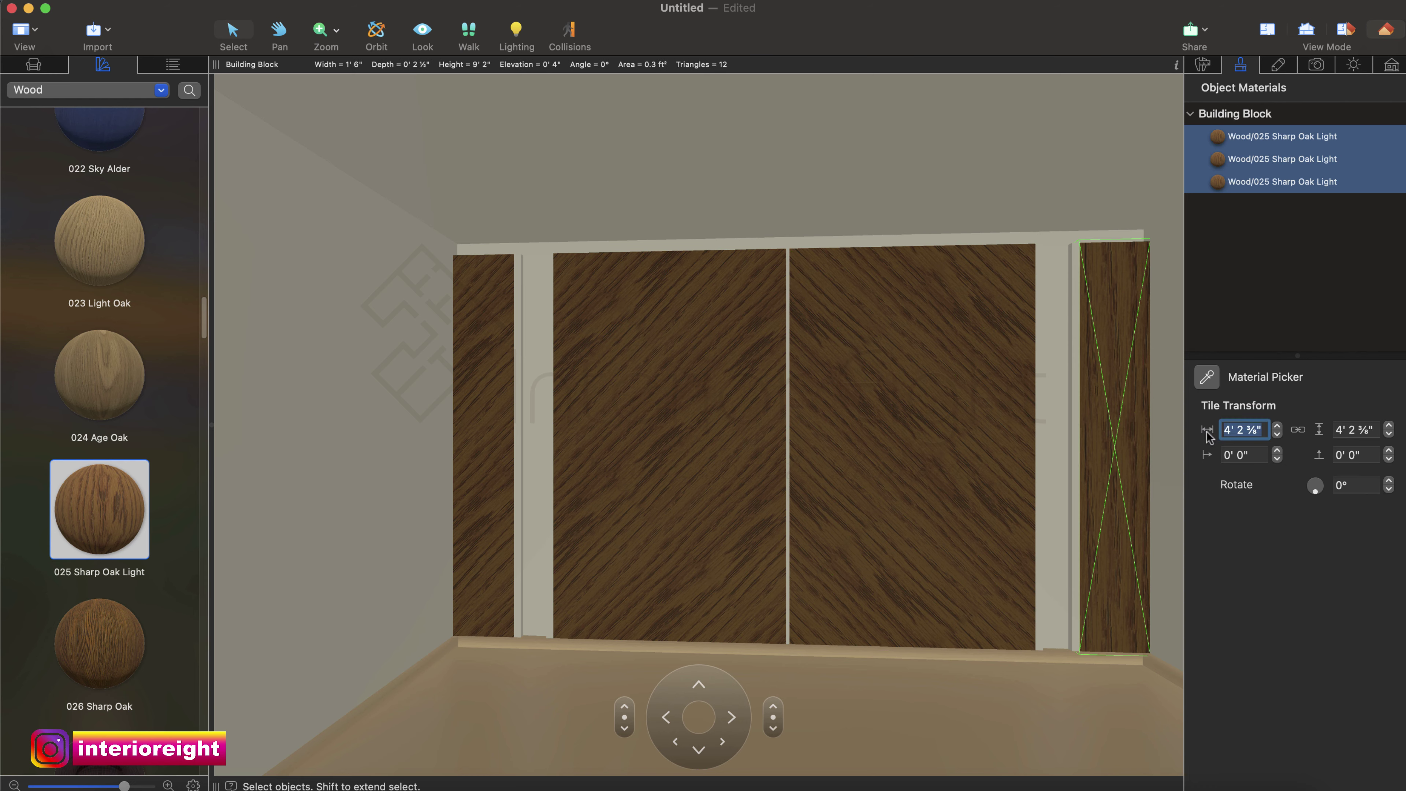
type("3' 0")
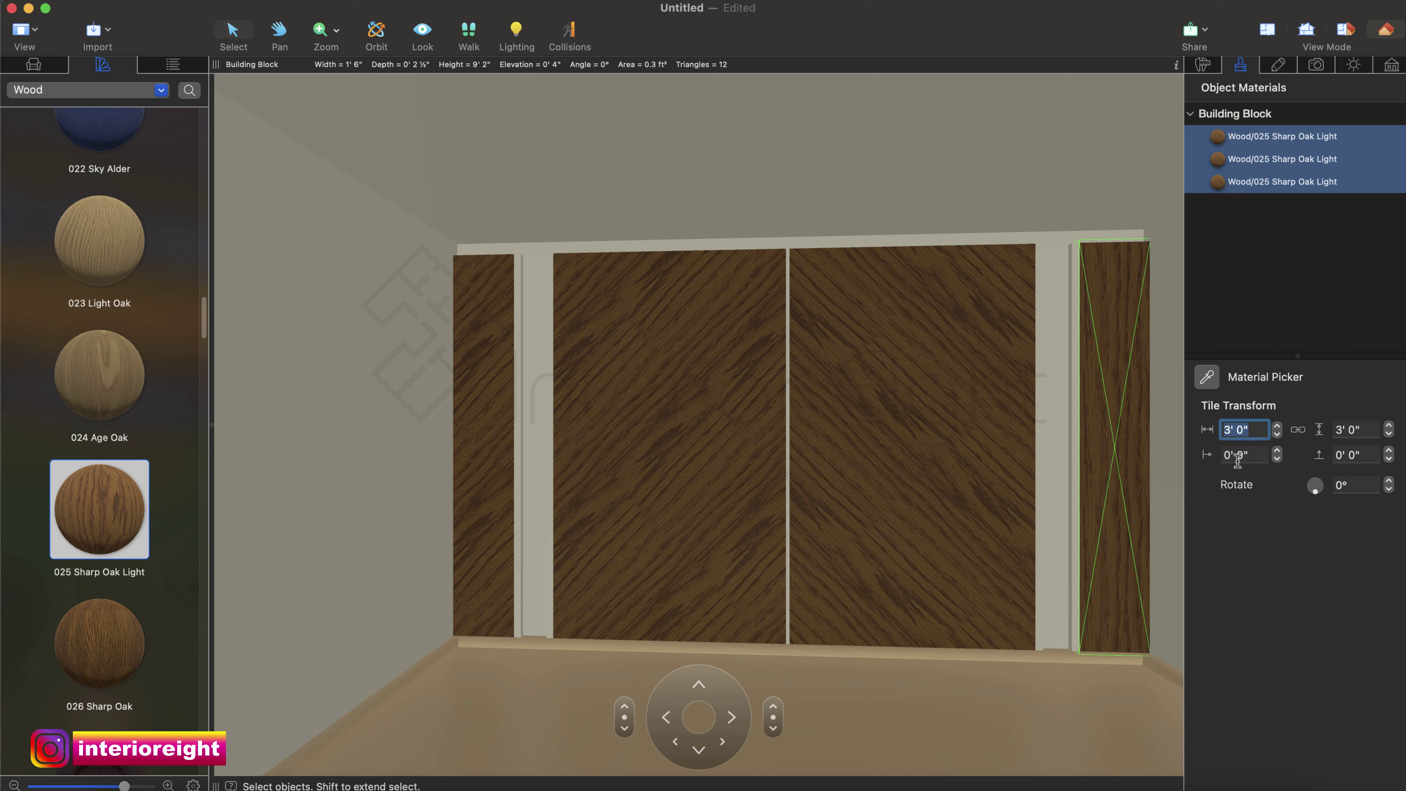
left_click(1339, 486)
type("45")
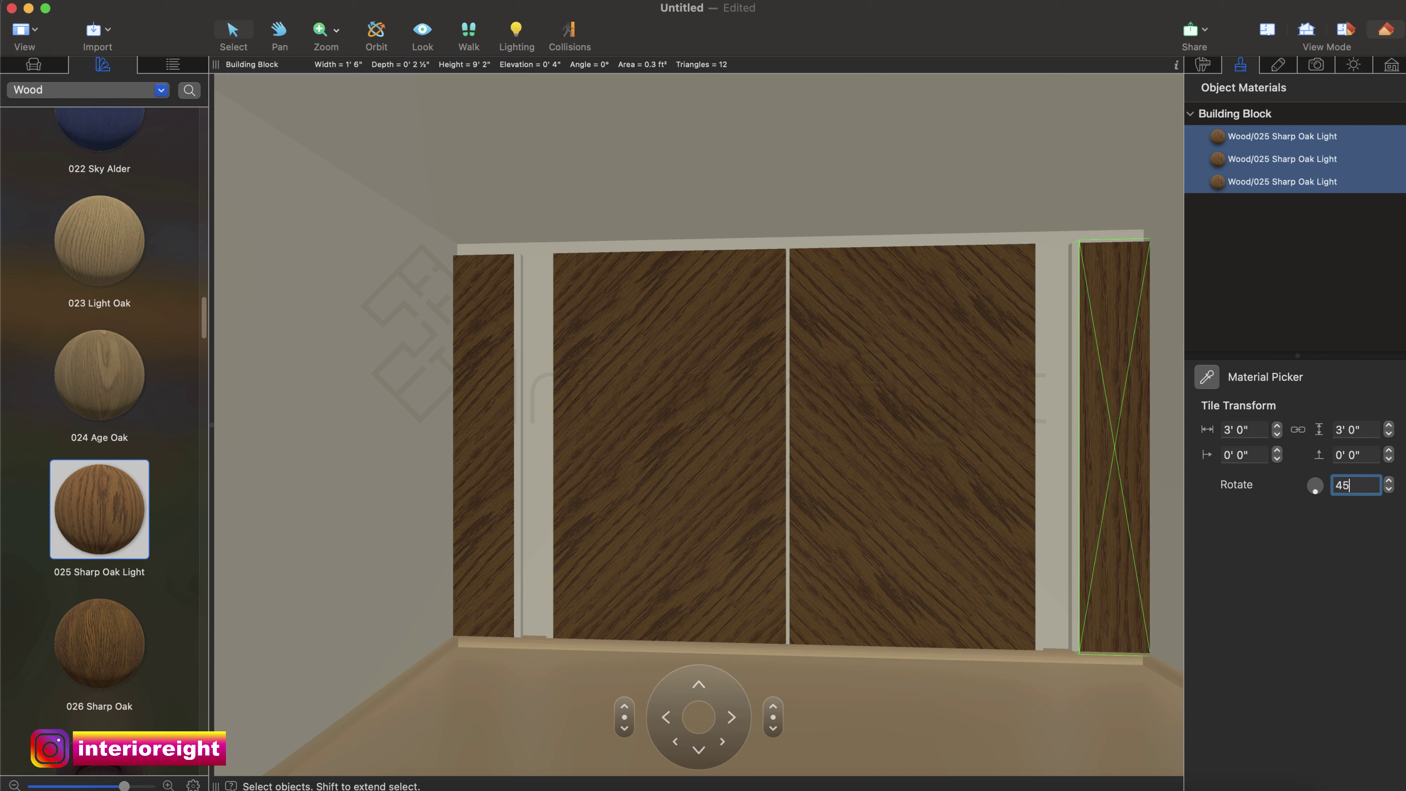
key("Return")
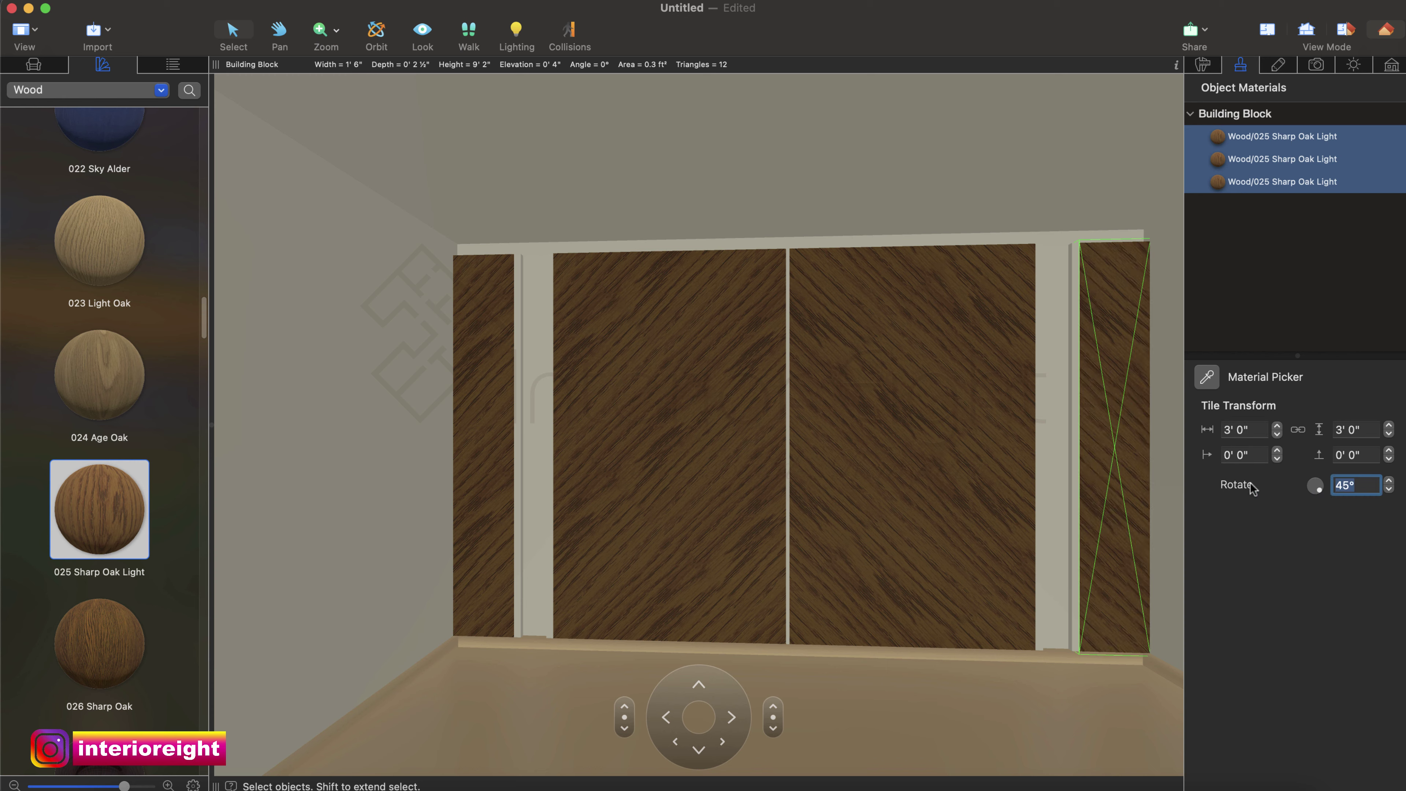
left_click(999, 676)
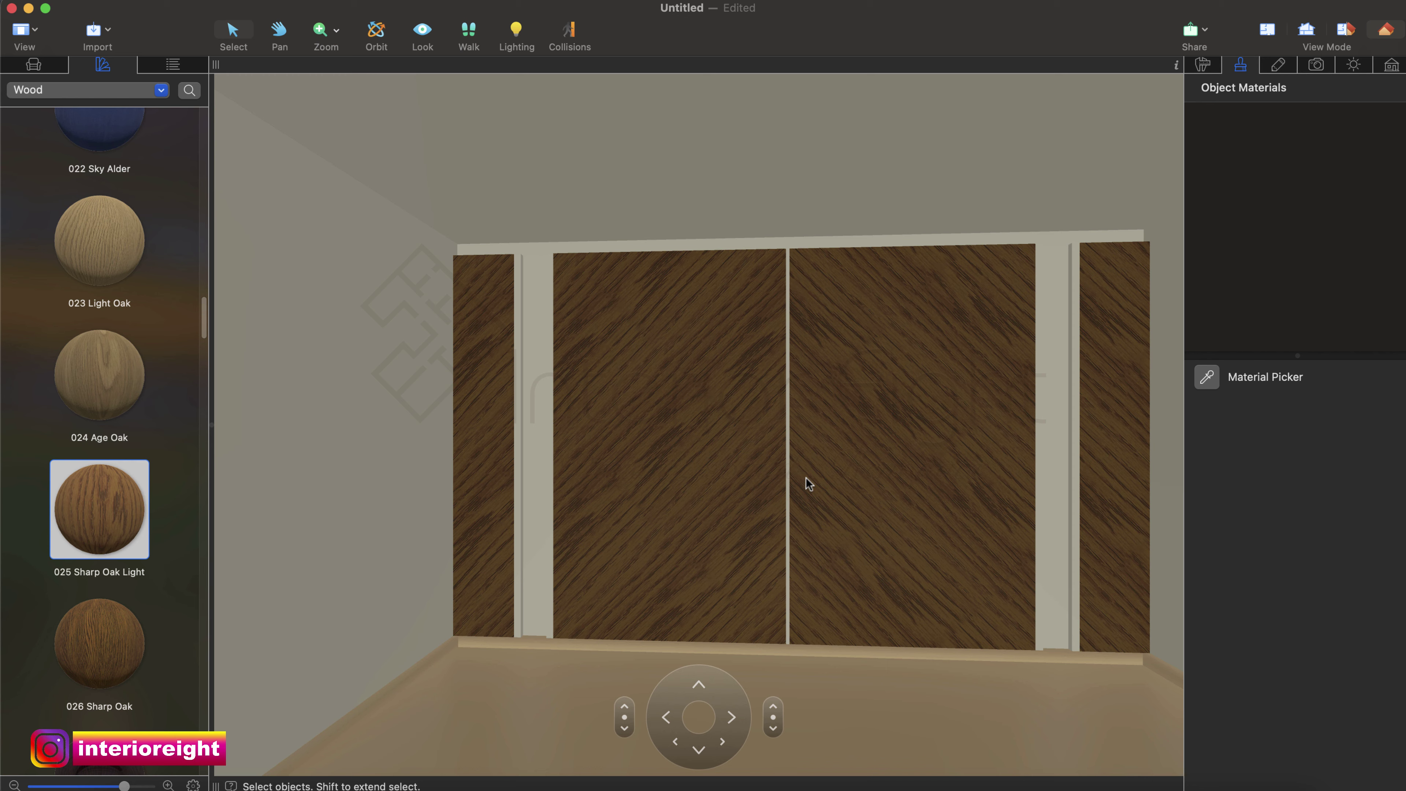
Apply the Gold metal material to all surfaces of the thin trim strip beside the leftmost narrow oak panel.
left_click(515, 428)
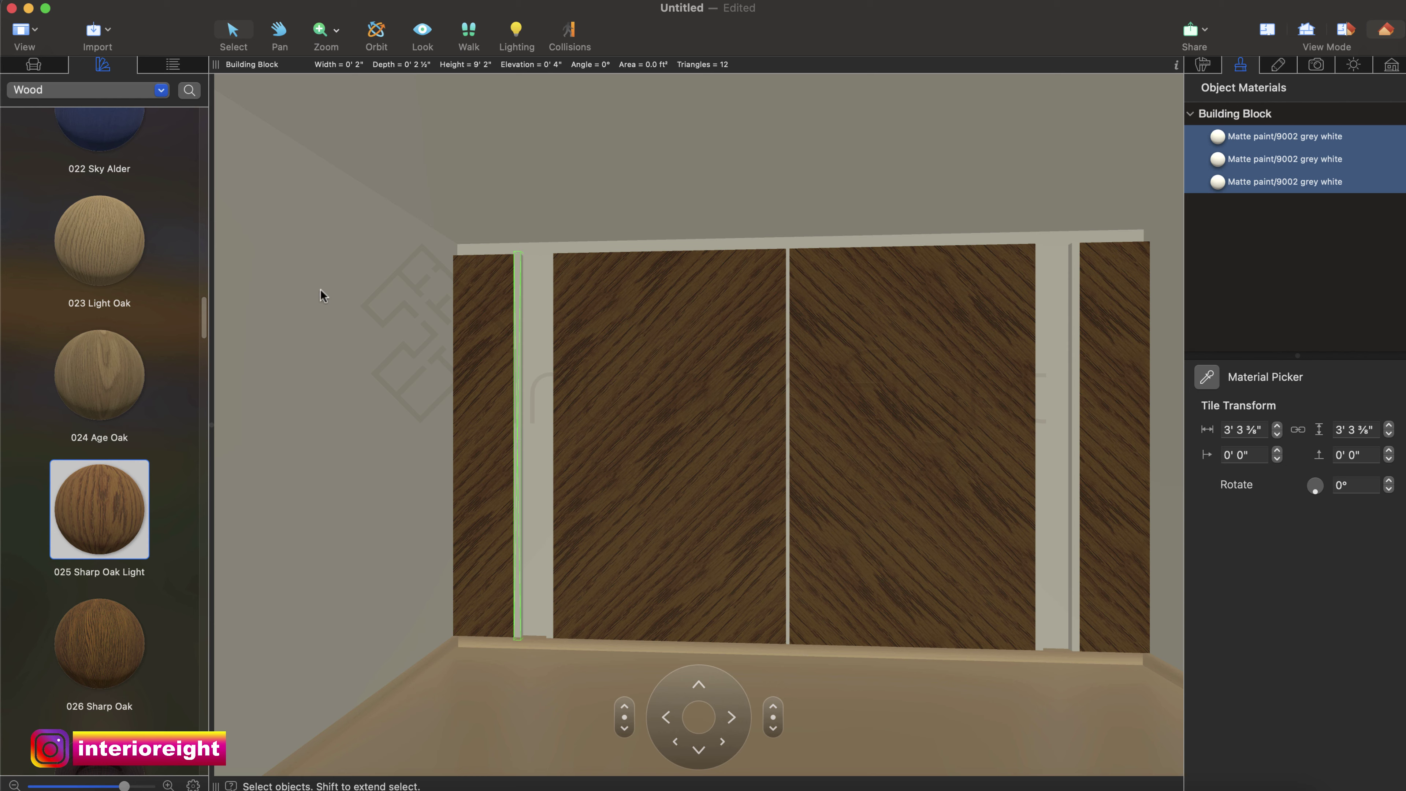
left_click(134, 95)
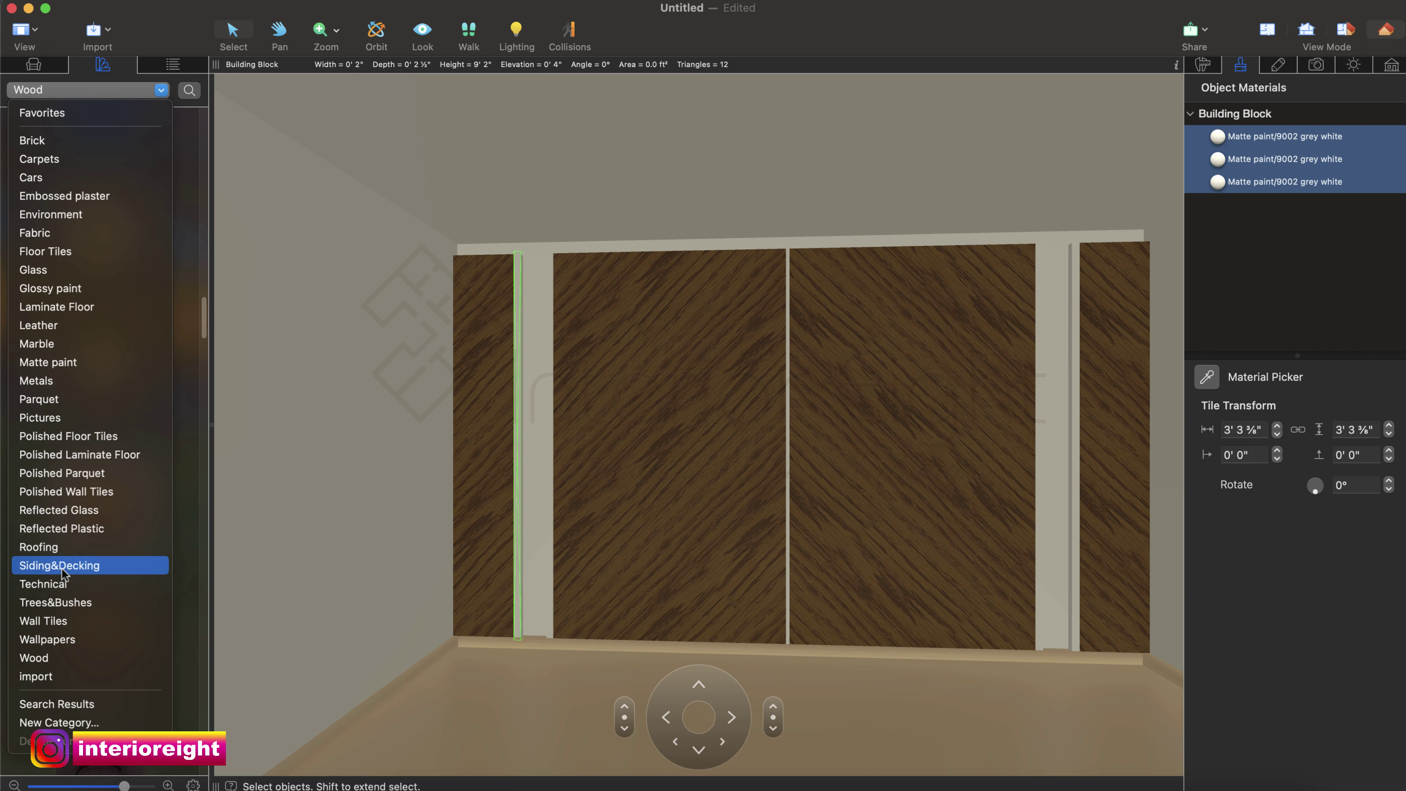
left_click(83, 387)
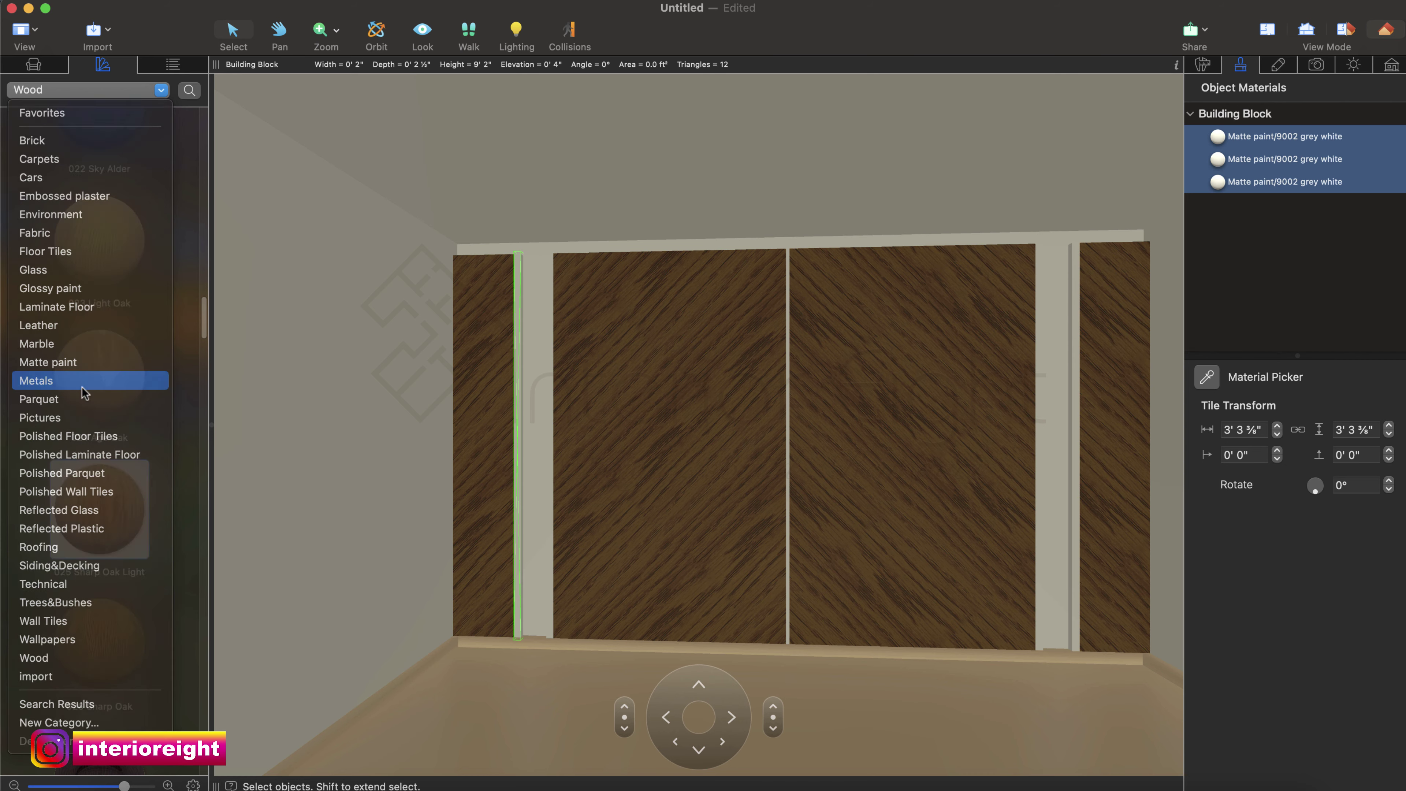
scroll(83, 393, "down", 10)
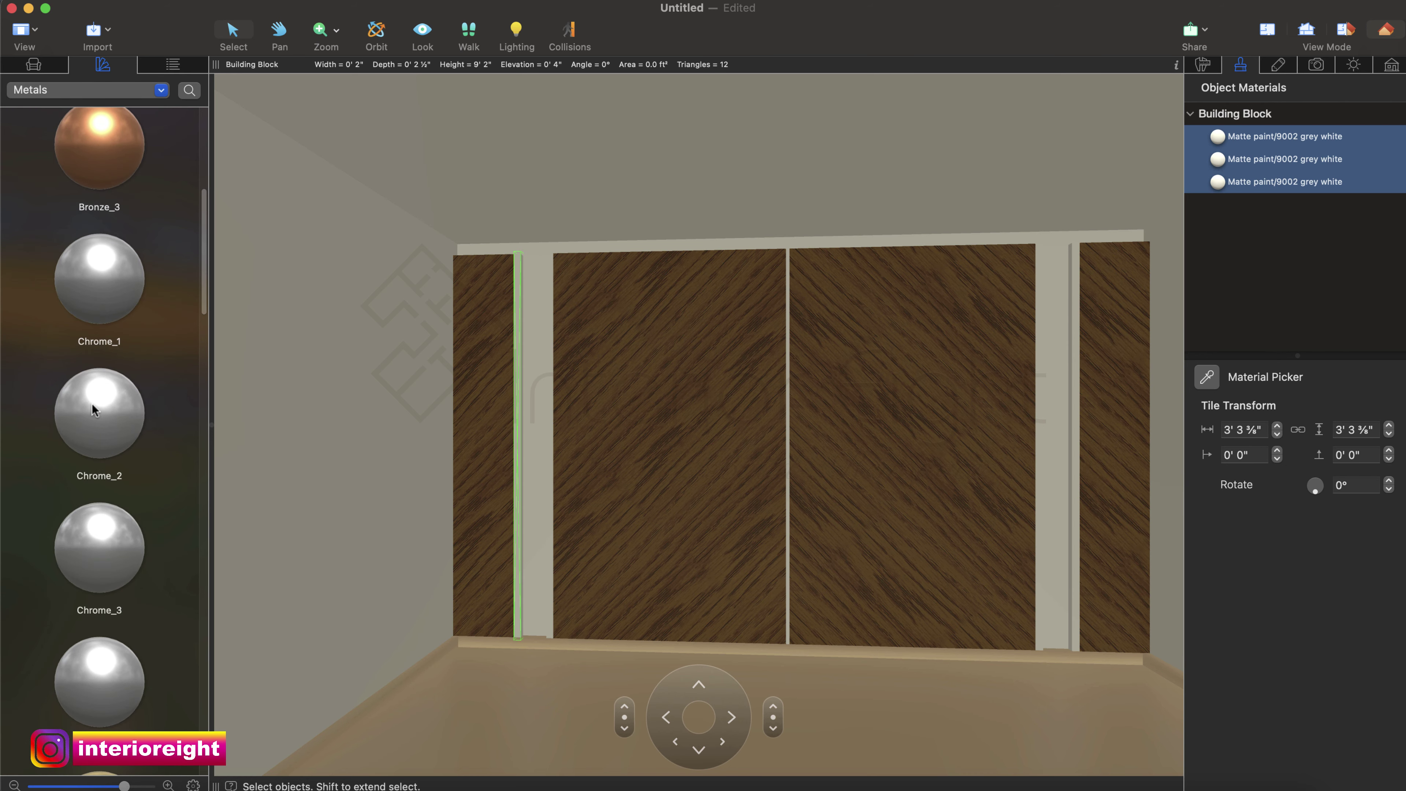
scroll(94, 411, "down", 10)
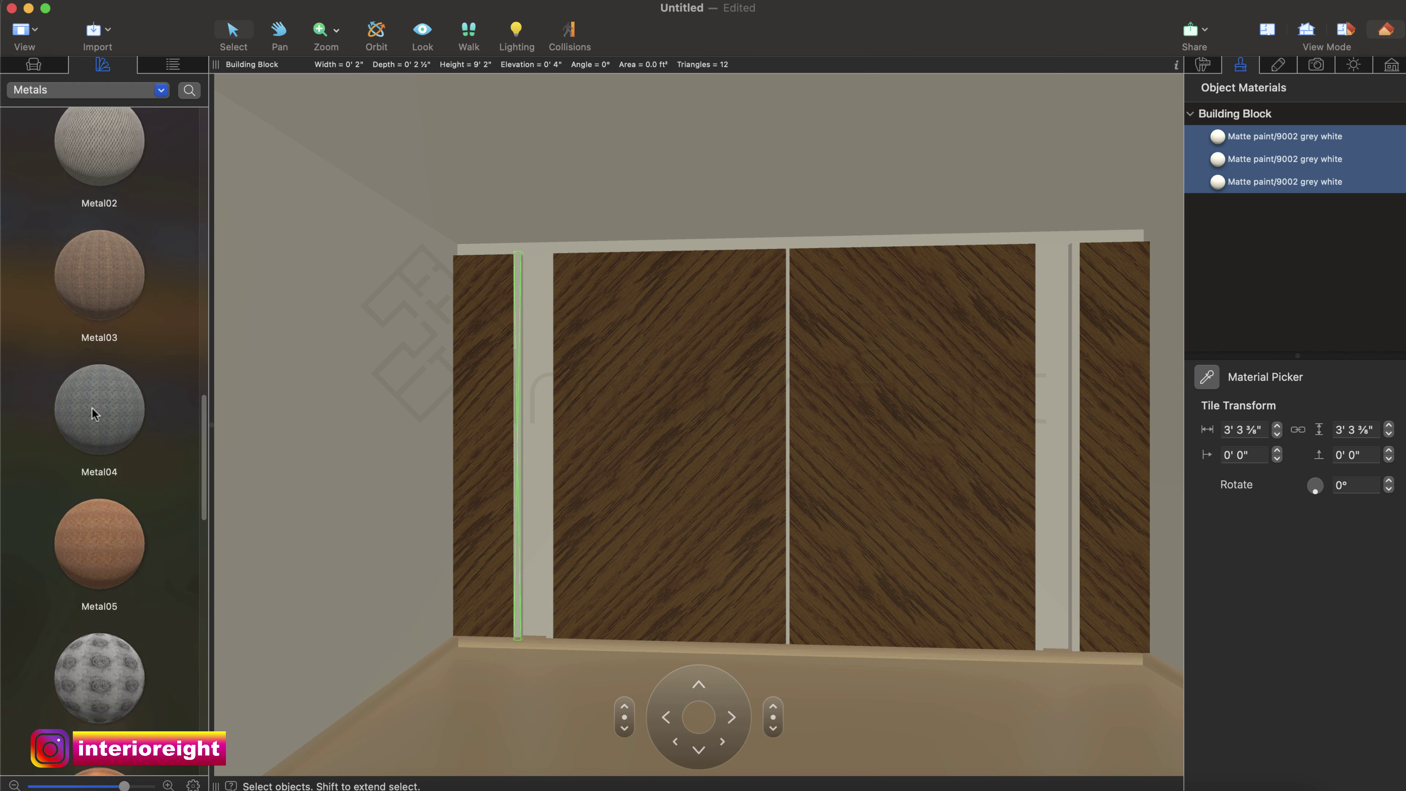
scroll(95, 415, "down", 10)
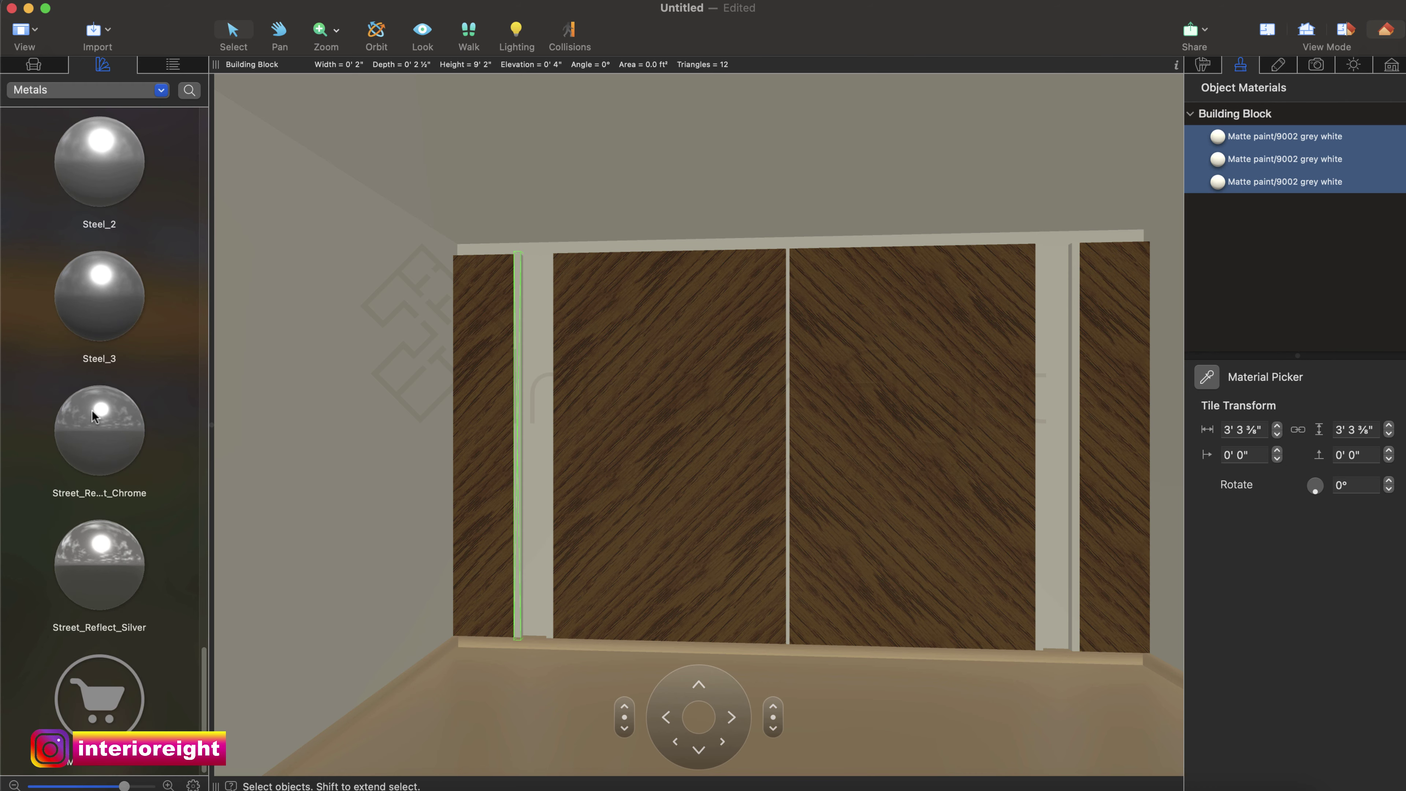
scroll(98, 414, "up", 5)
scroll(99, 414, "up", 10)
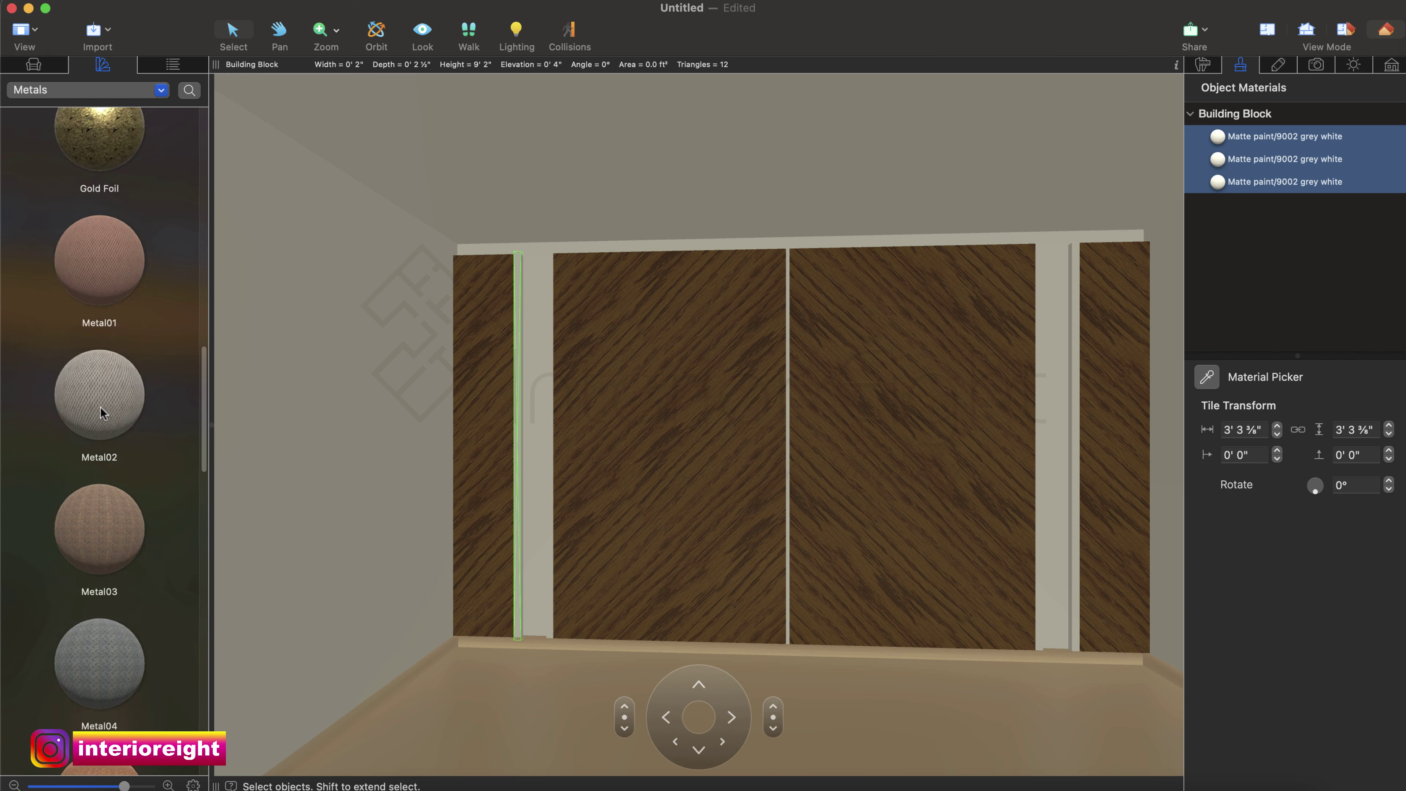
scroll(101, 412, "up", 5)
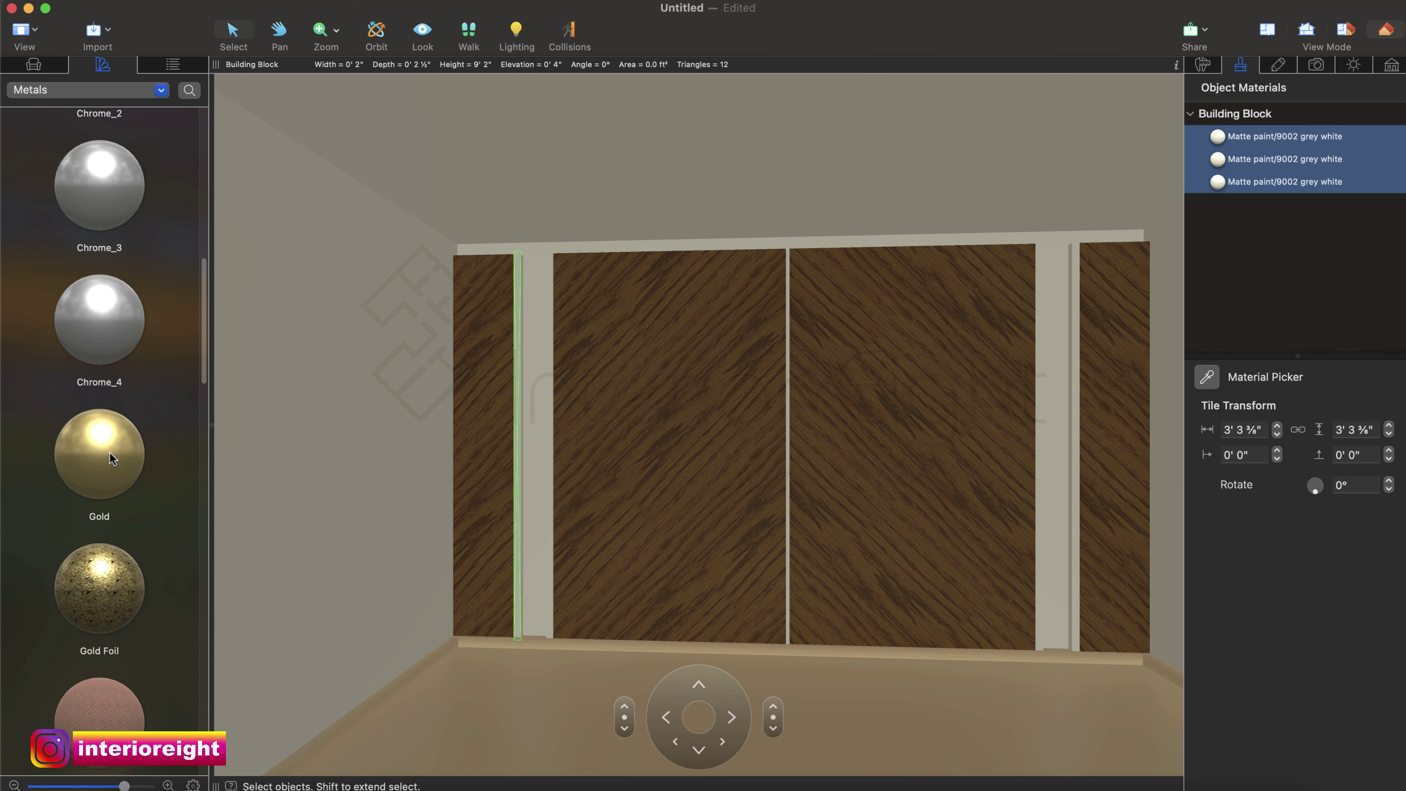
left_click_drag(109, 455, 519, 332)
key("super+z")
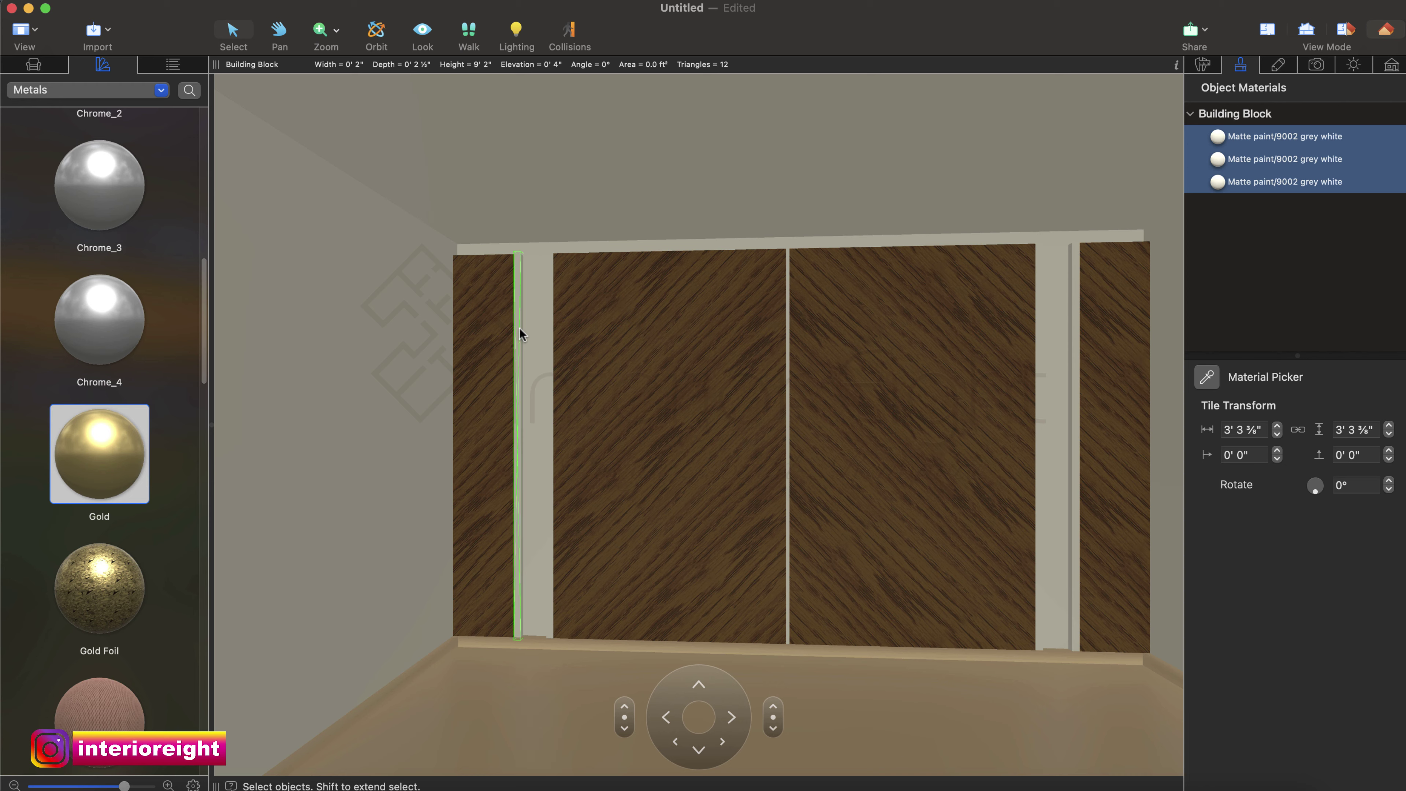
left_click_drag(117, 453, 1226, 161)
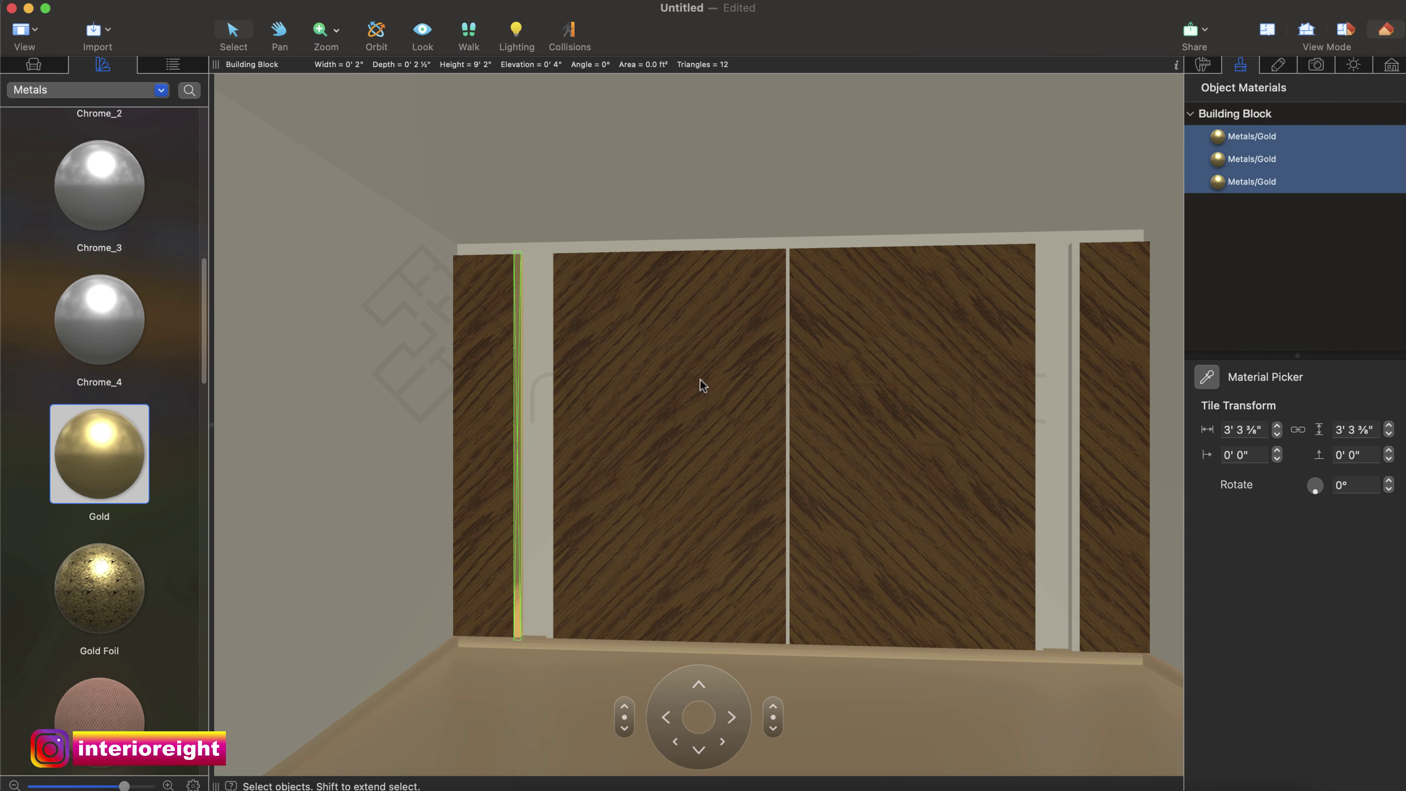
Apply the Gold metal to all surfaces of the central trim strip and the strip beside the rightmost narrow panel.
left_click(787, 341)
left_click_drag(91, 447, 1212, 159)
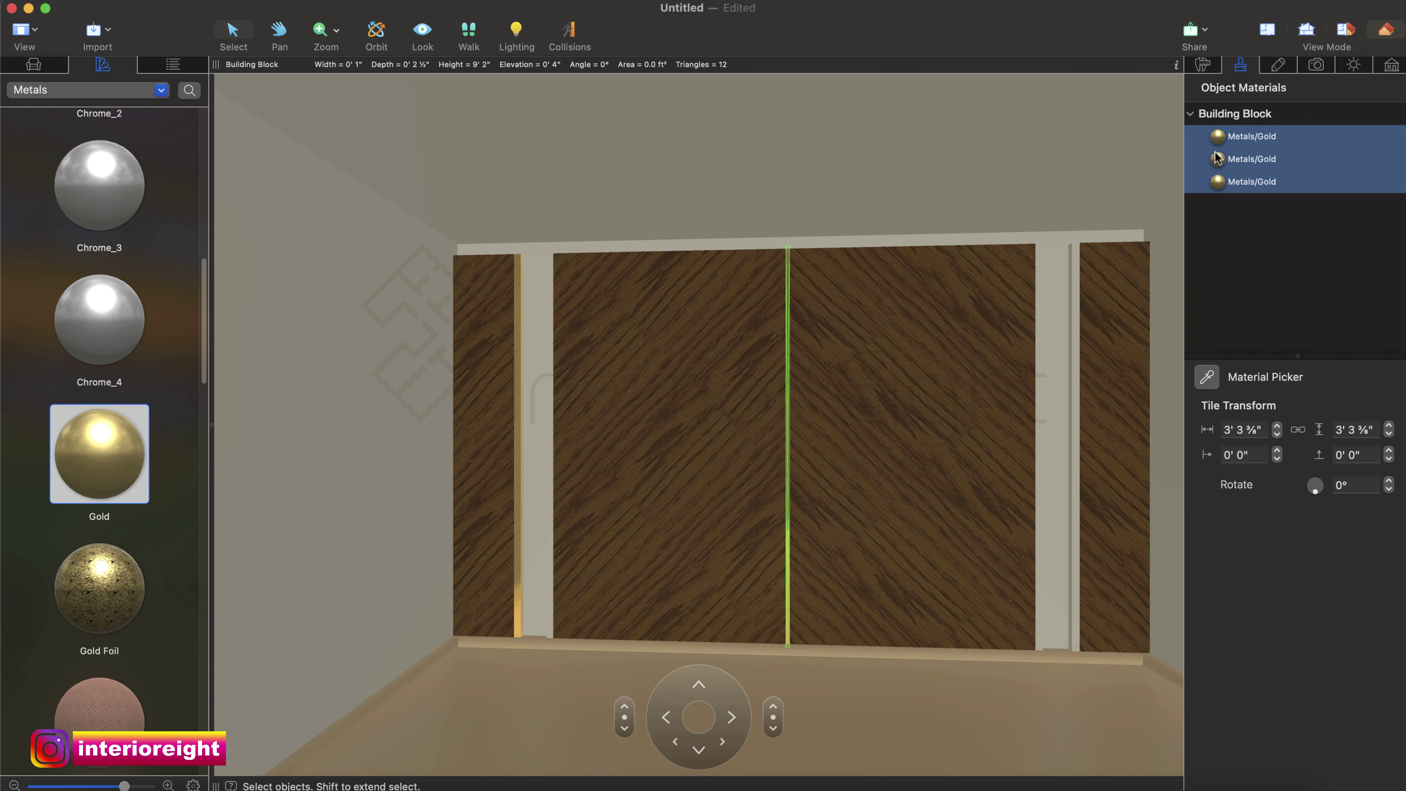
left_click(1072, 308)
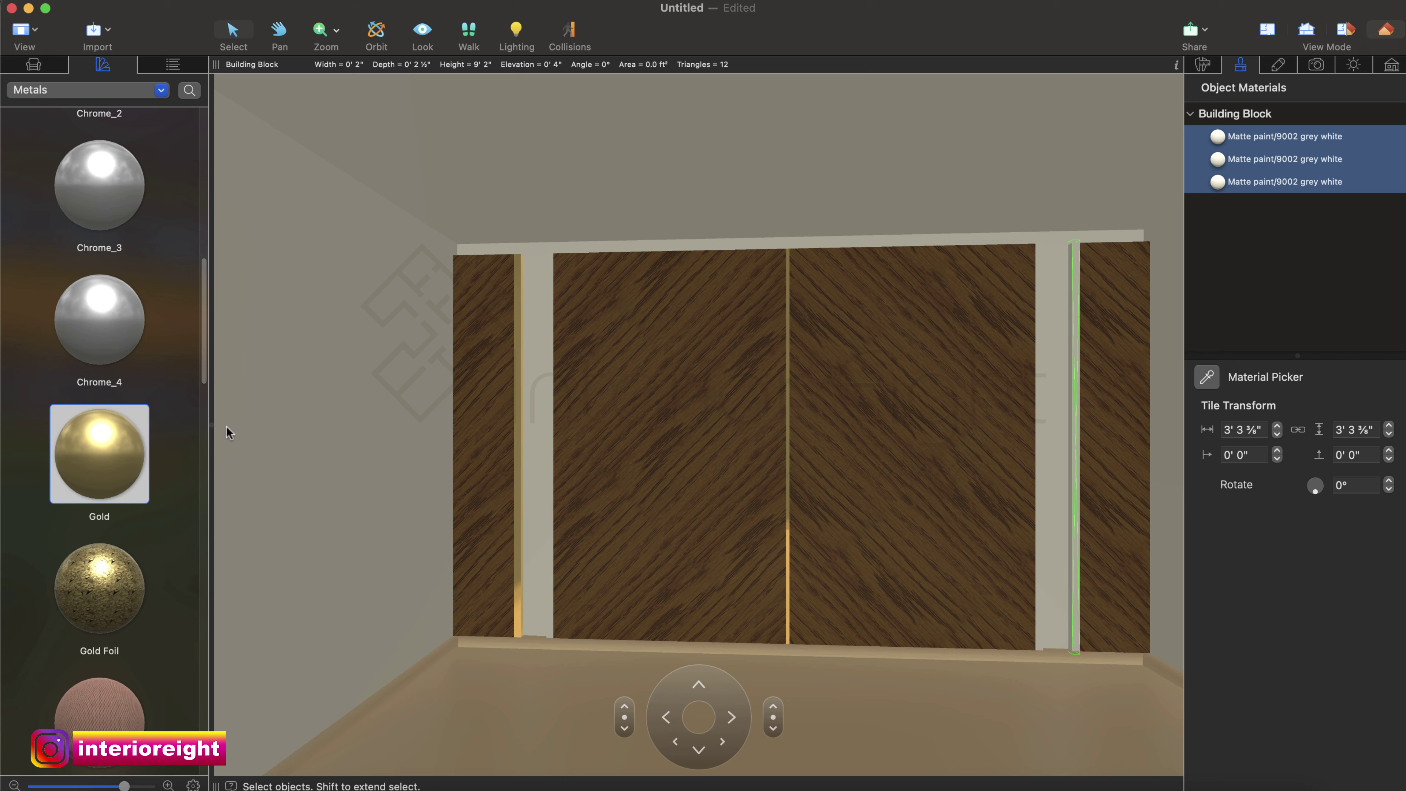
left_click_drag(75, 452, 1209, 152)
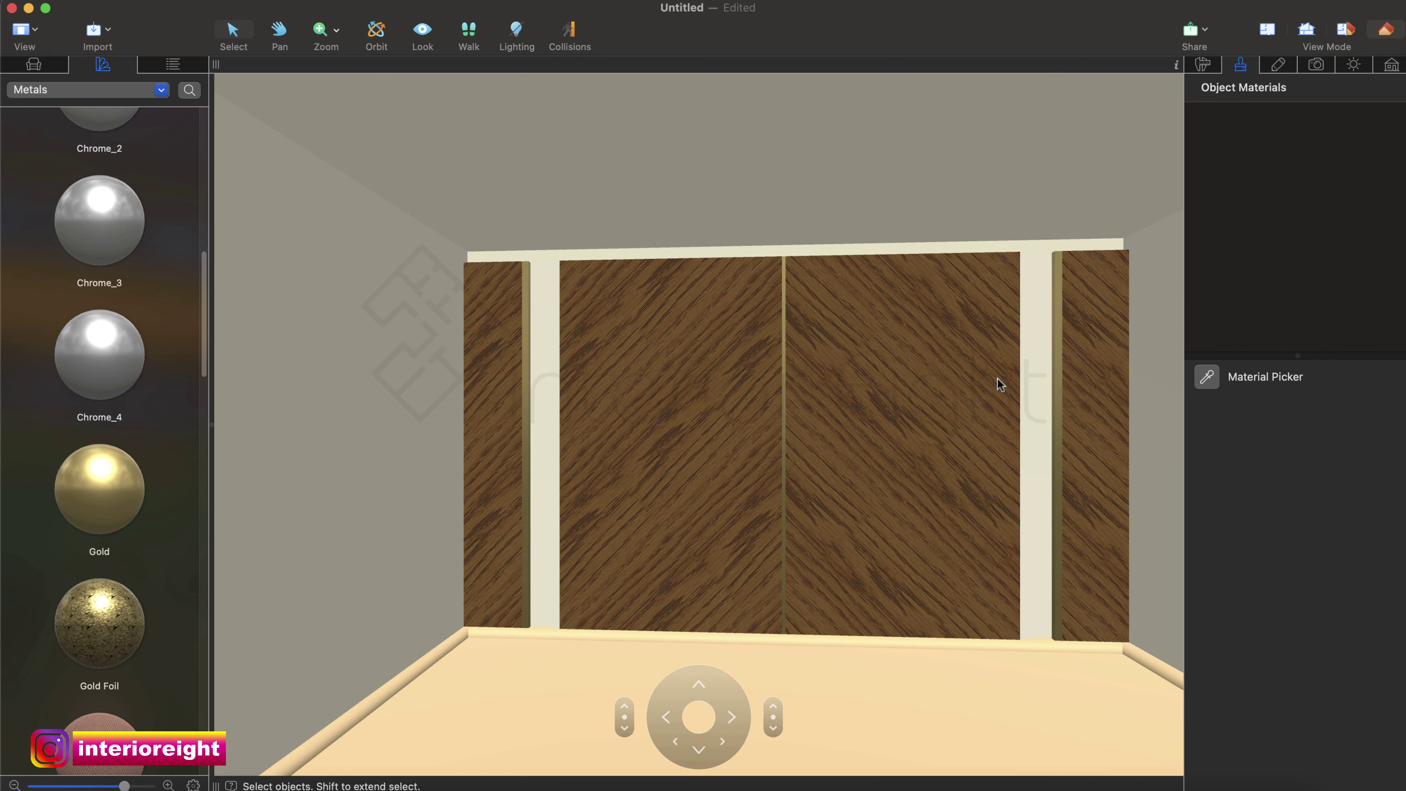
Apply the Gold metal to the trim strips along the outer edges of the right and left wide oak panels.
left_click(1019, 362)
left_click(1022, 361)
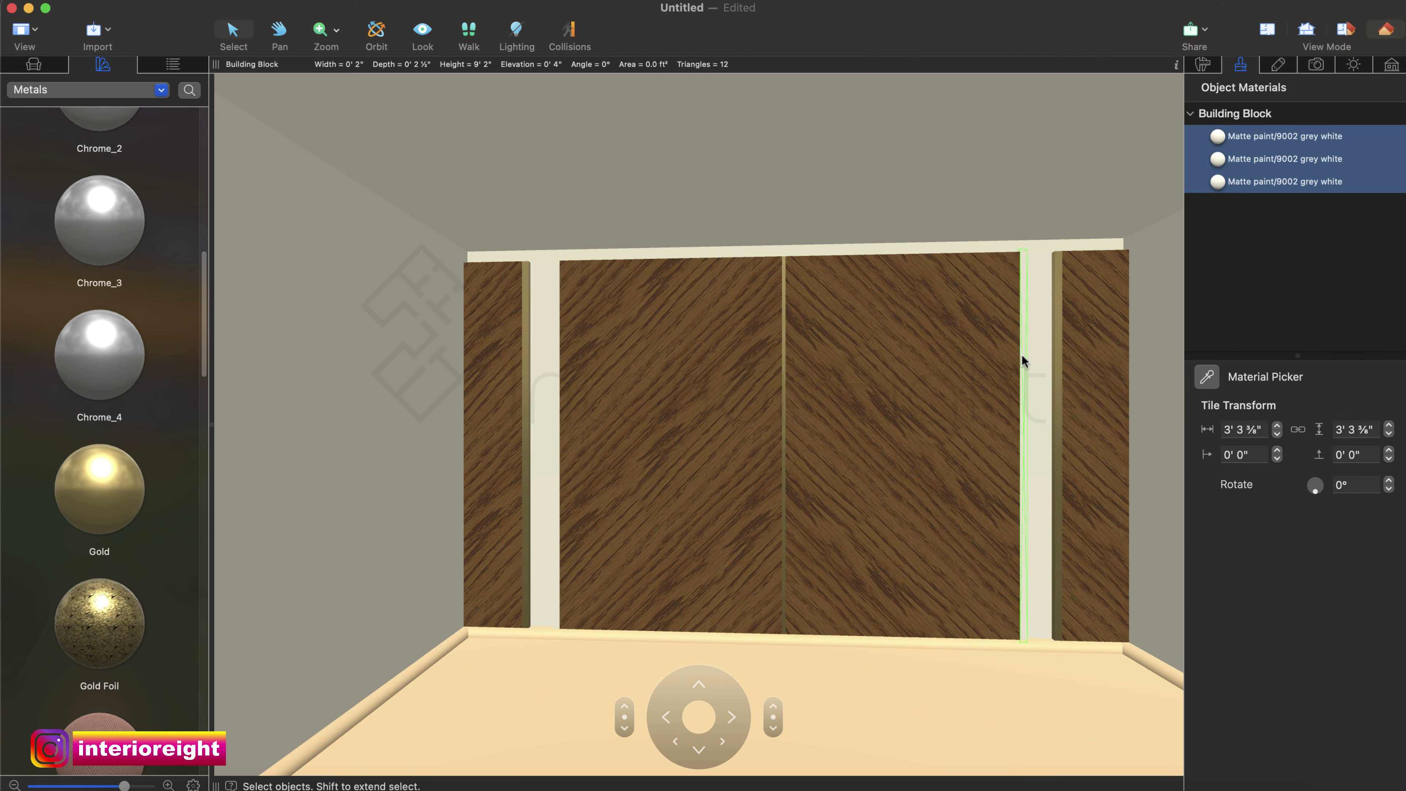
left_click_drag(111, 494, 1229, 155)
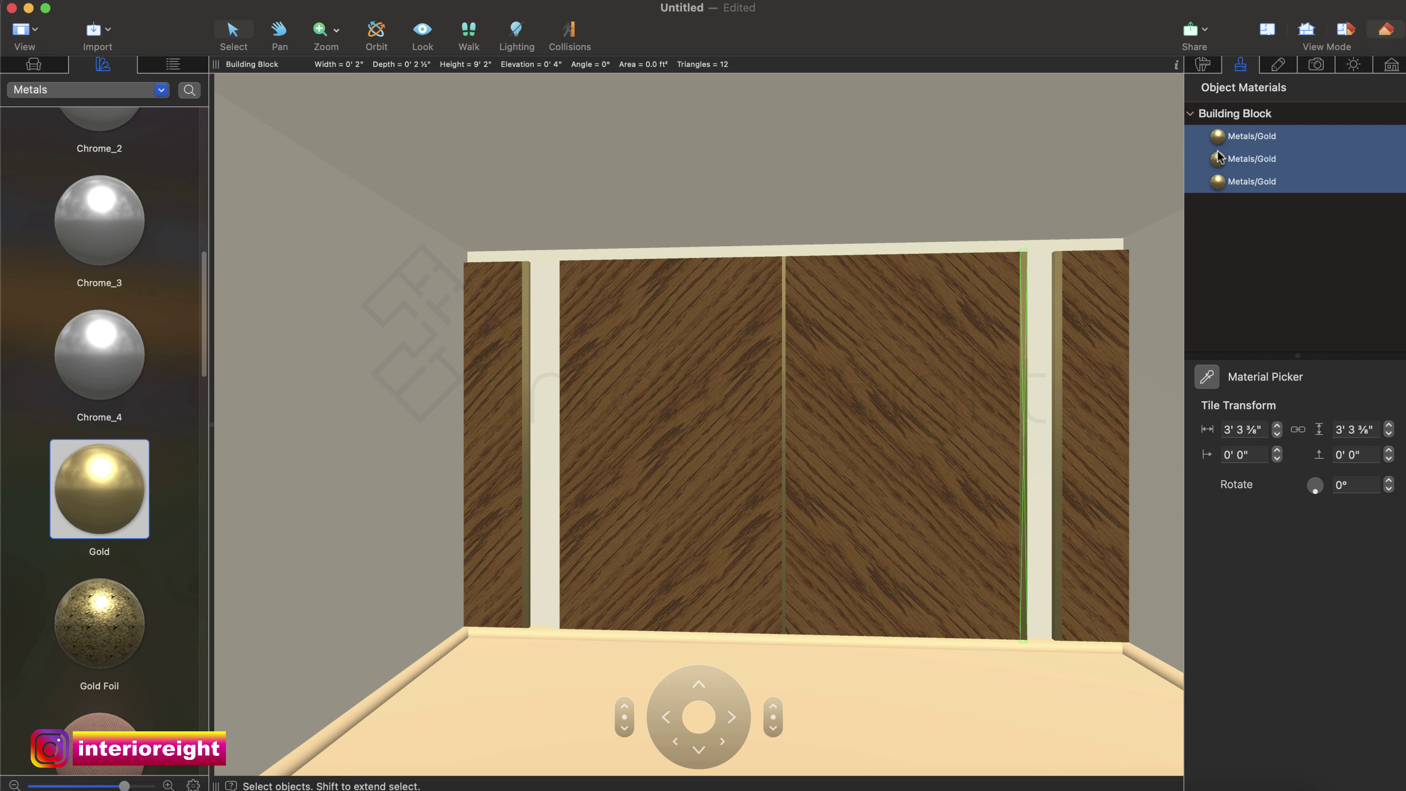
left_click(558, 335)
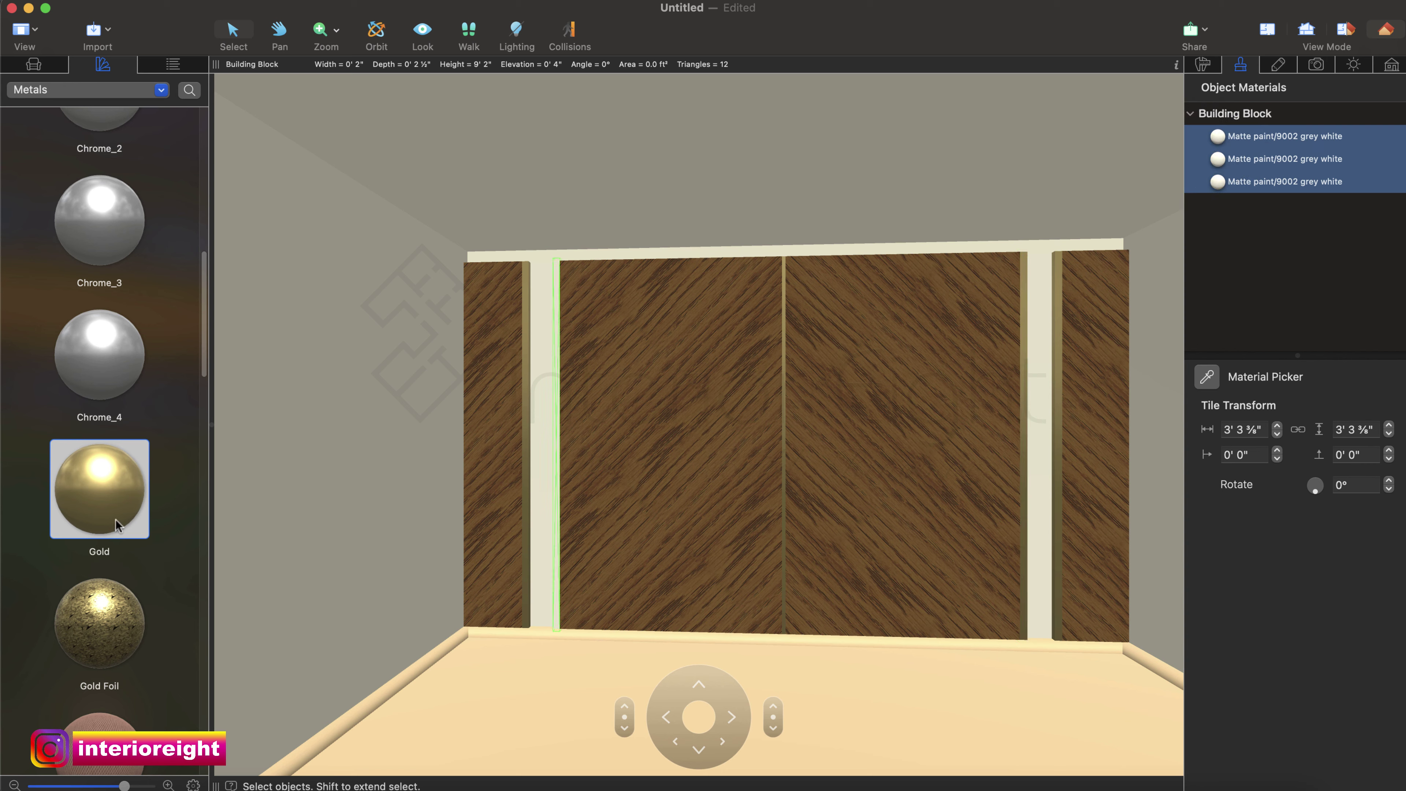
left_click_drag(112, 499, 557, 388)
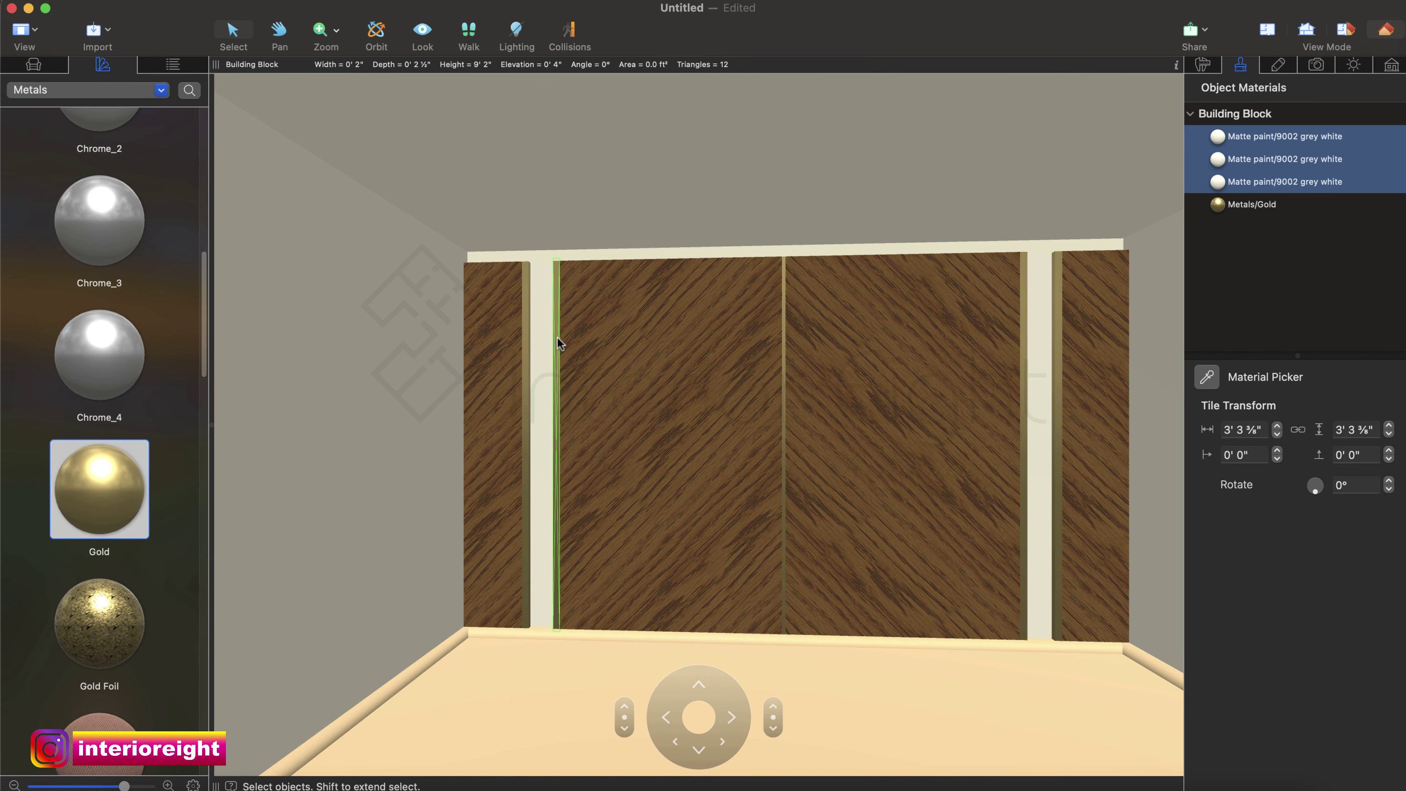
Apply the Polished Marble Solid 3 material to all surfaces of the recessed pale block between the left oak panels.
left_click(544, 329)
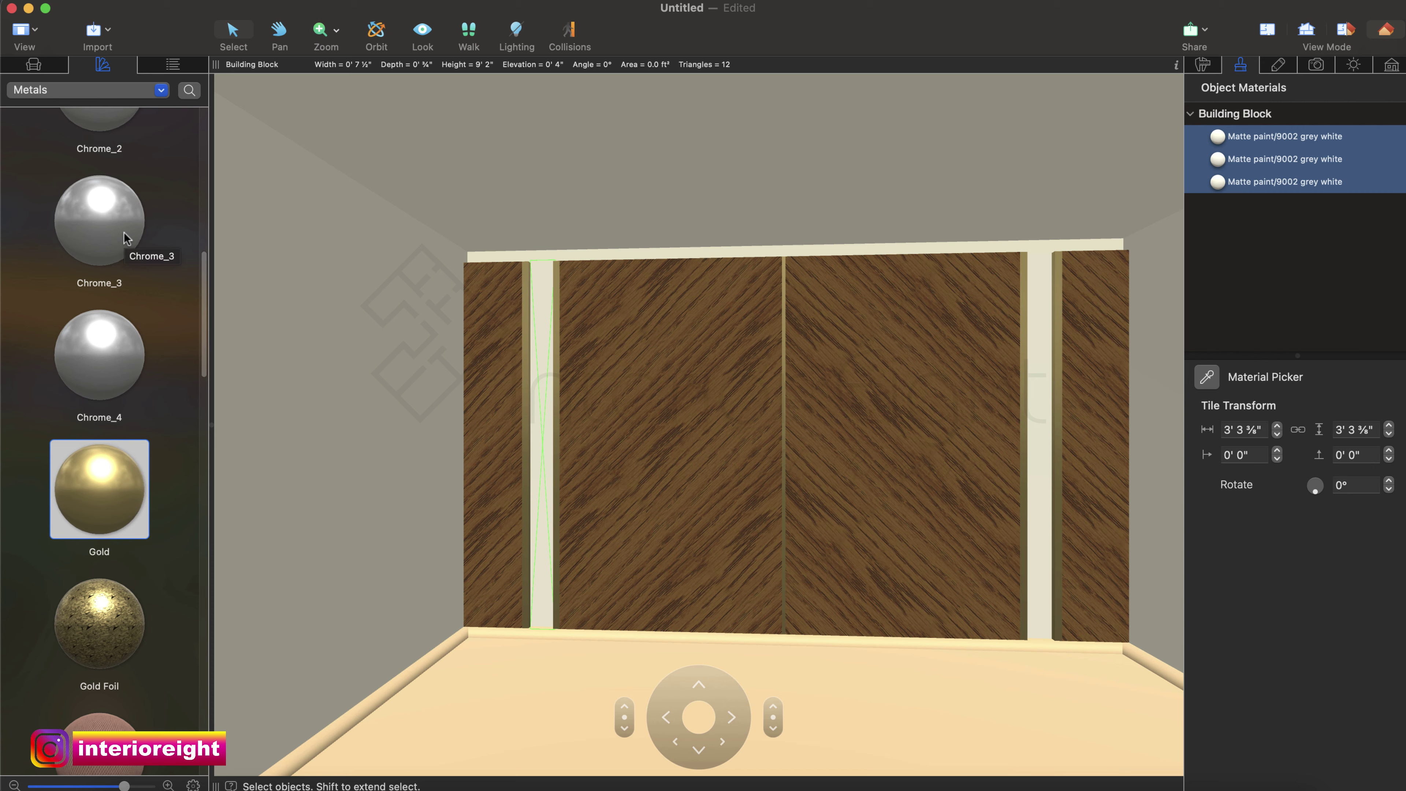
left_click(66, 92)
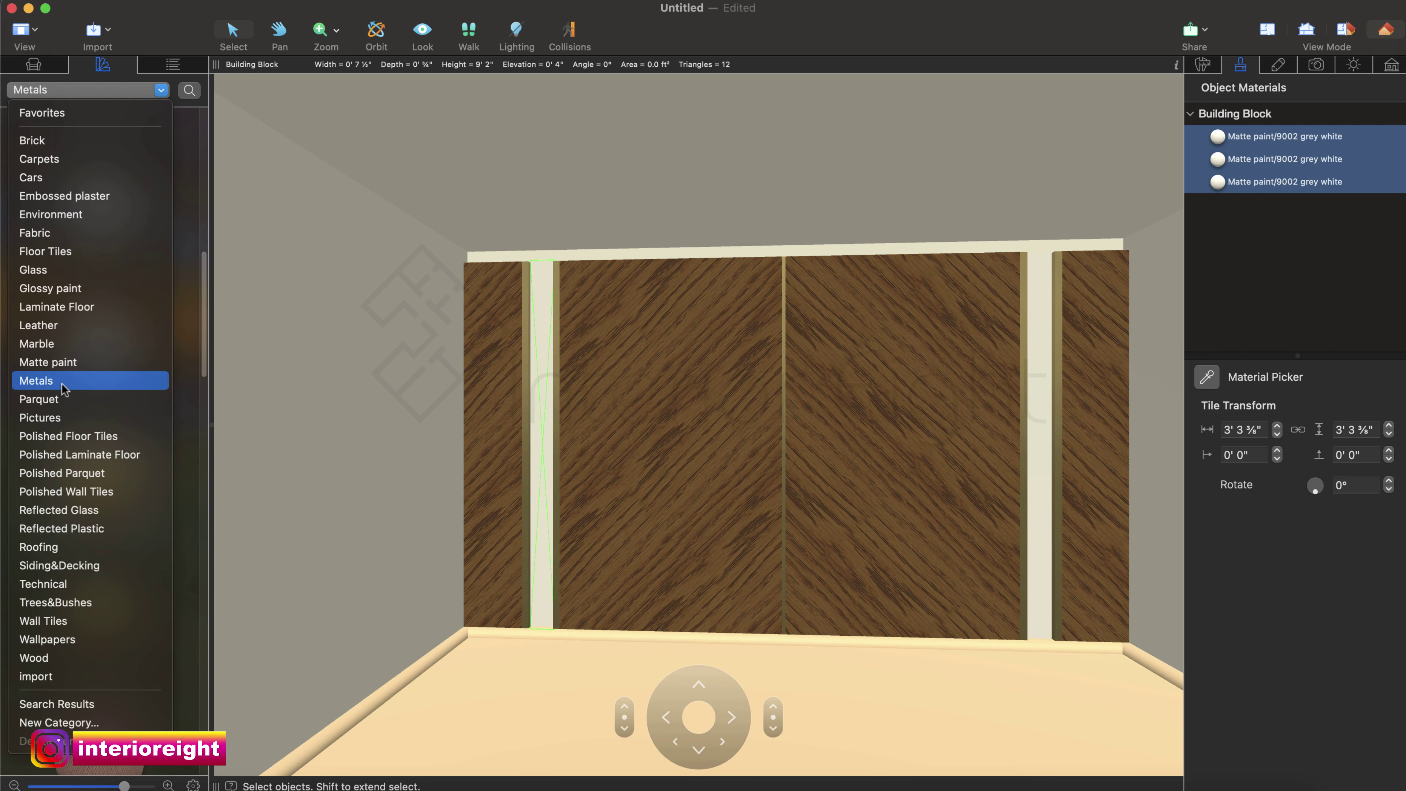
left_click(58, 344)
scroll(86, 372, "down", 3)
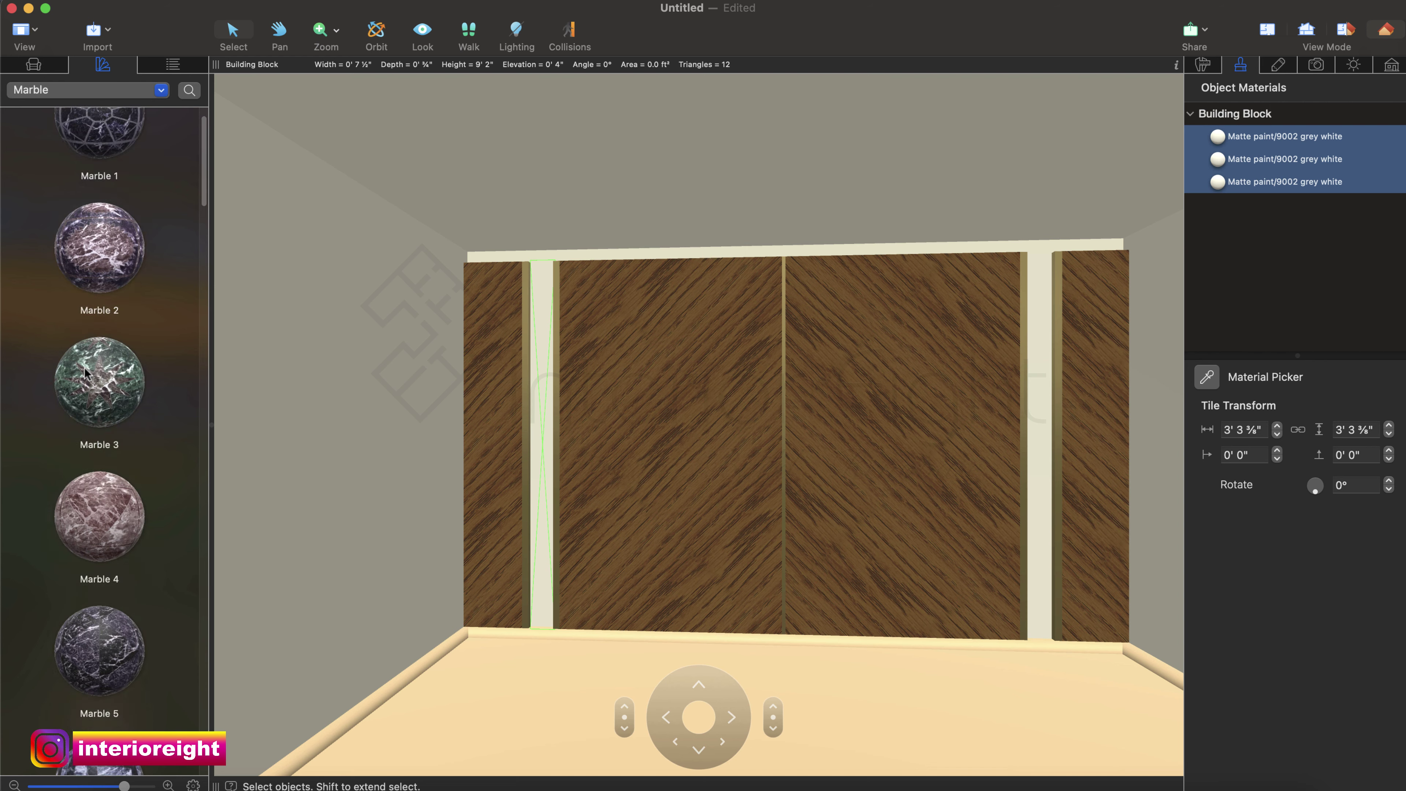
scroll(84, 372, "down", 12)
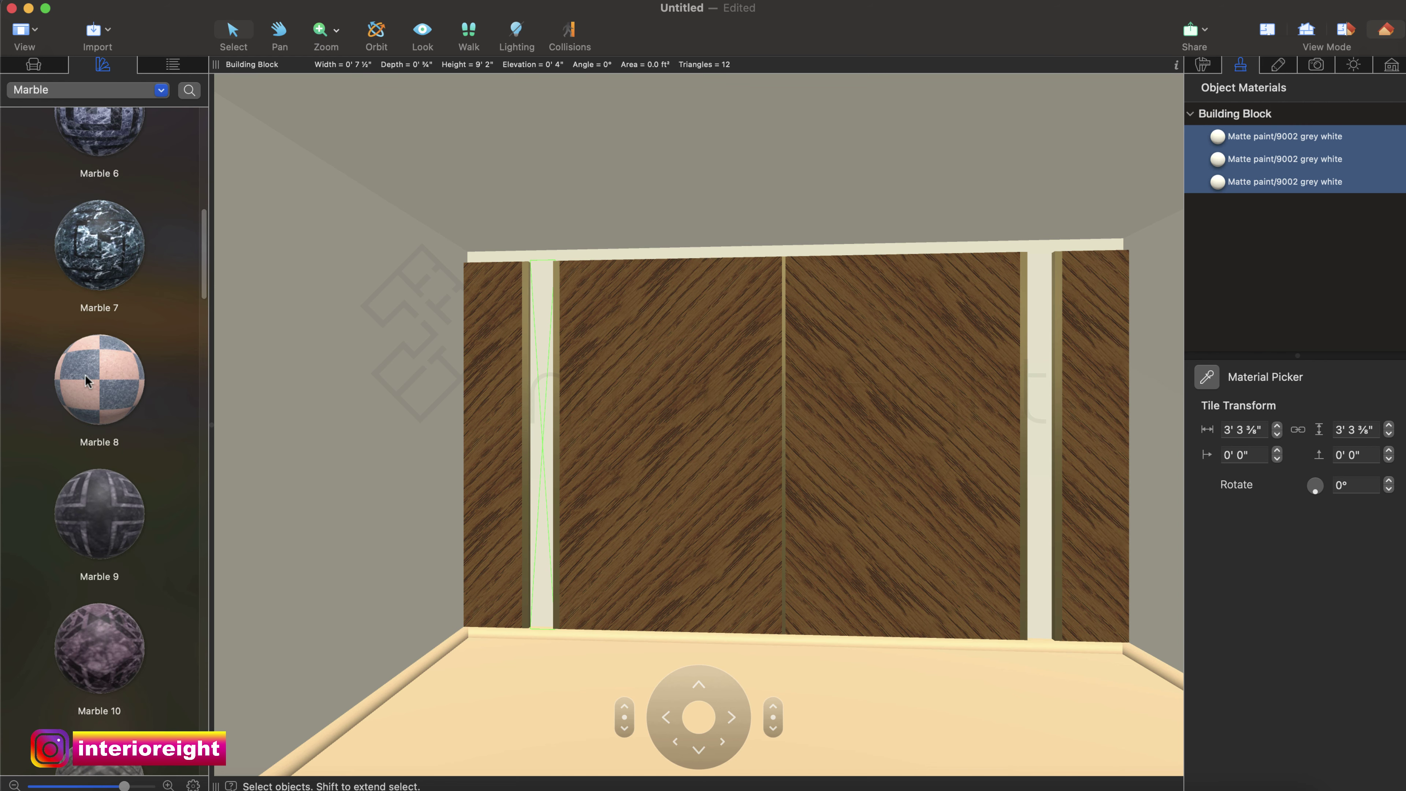
scroll(86, 381, "down", 12)
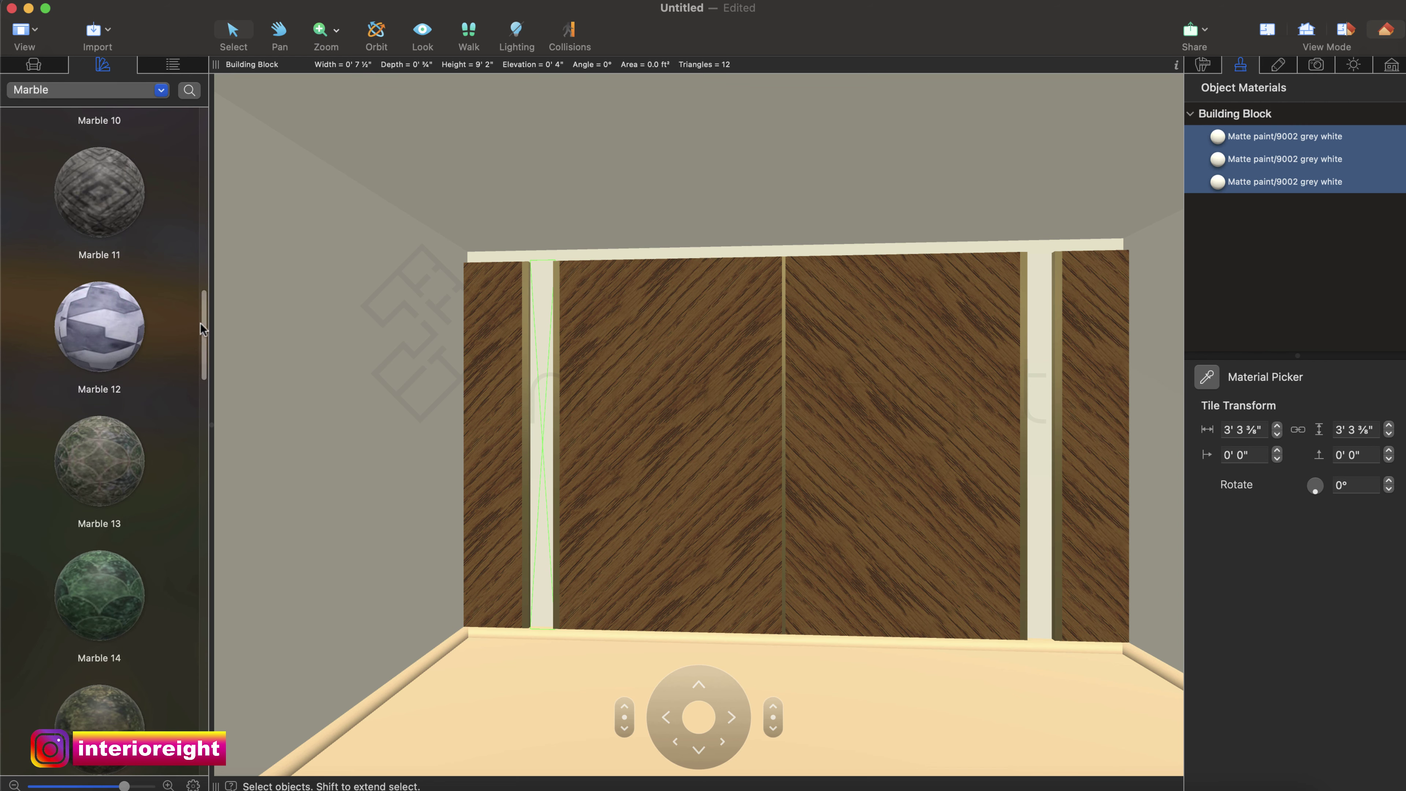
left_click_drag(201, 327, 194, 667)
scroll(116, 605, "down", 1)
scroll(117, 609, "down", 3)
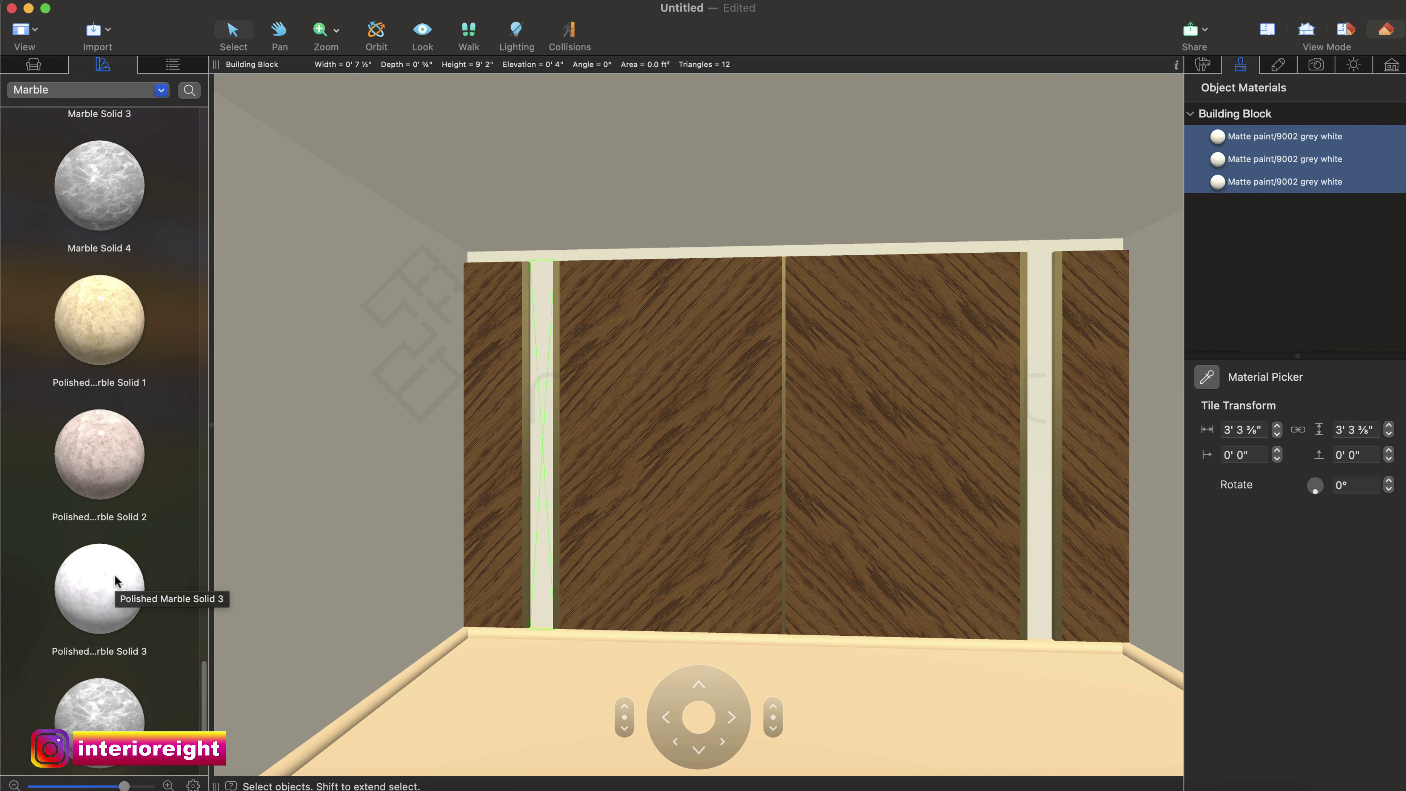
left_click_drag(116, 581, 1220, 159)
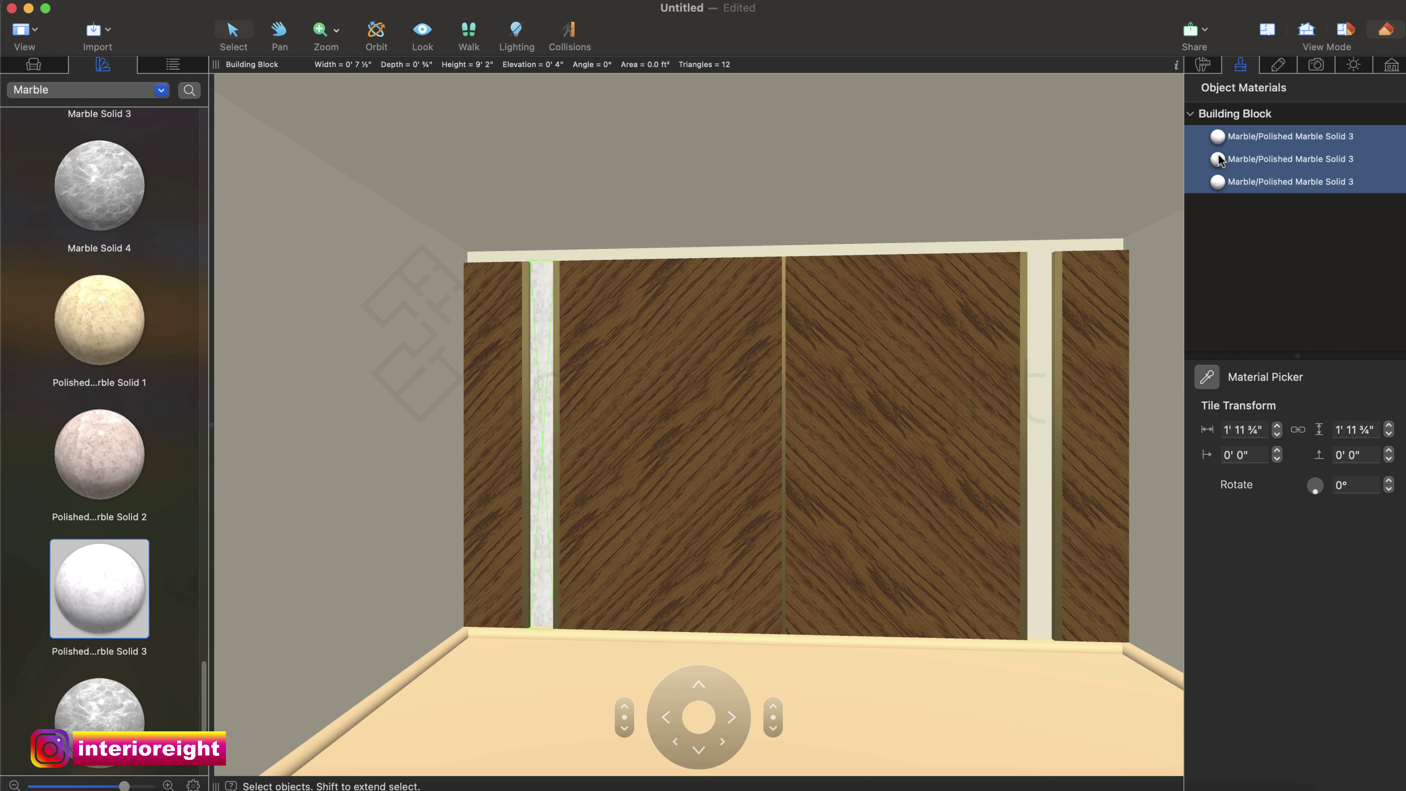
Apply Polished Marble Solid 3 to all surfaces of the recessed block between the right oak panels and deselect it.
mouse_move(118, 600)
left_mouse_down()
mouse_move(423, 499)
mouse_move(206, 555)
left_mouse_up()
left_click(1041, 399)
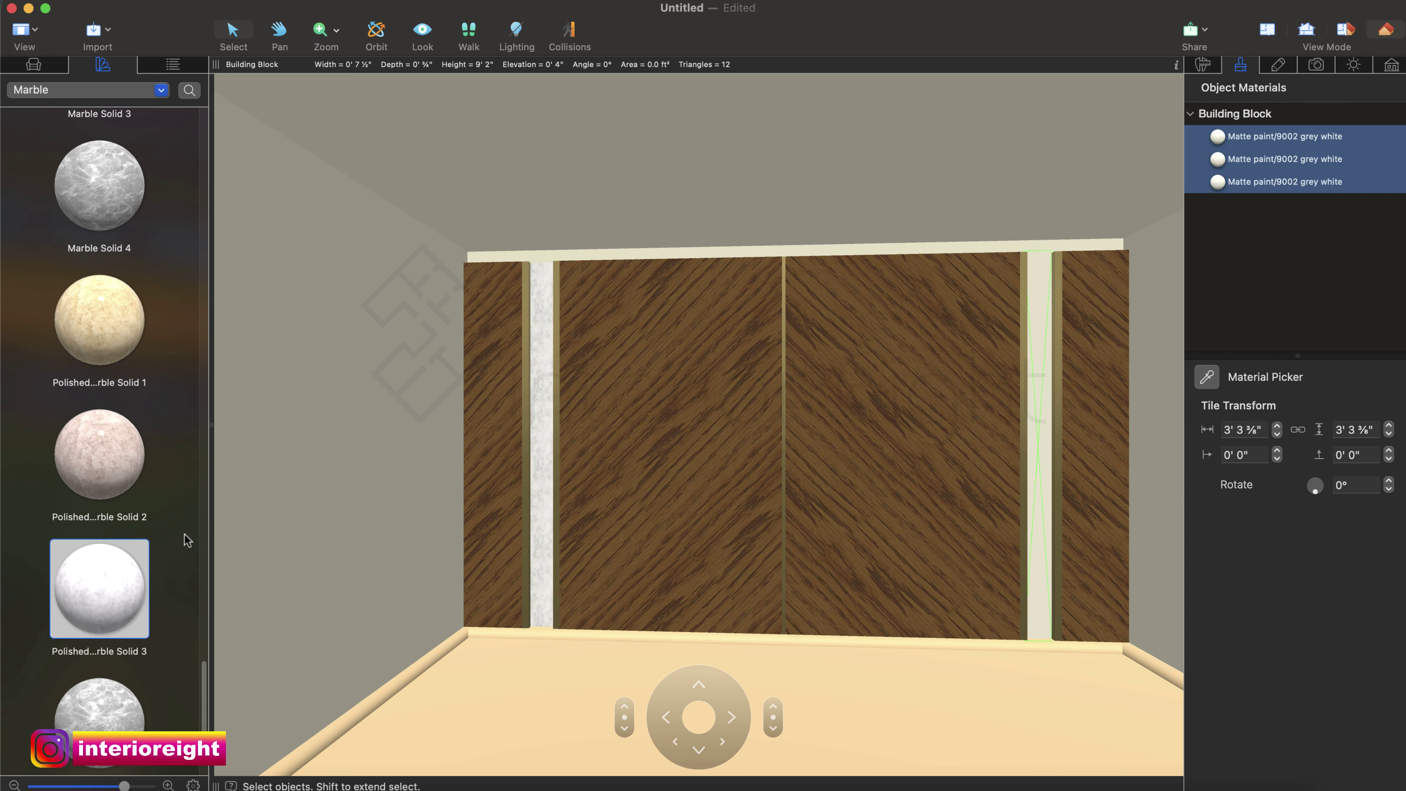
left_click_drag(133, 595, 1223, 159)
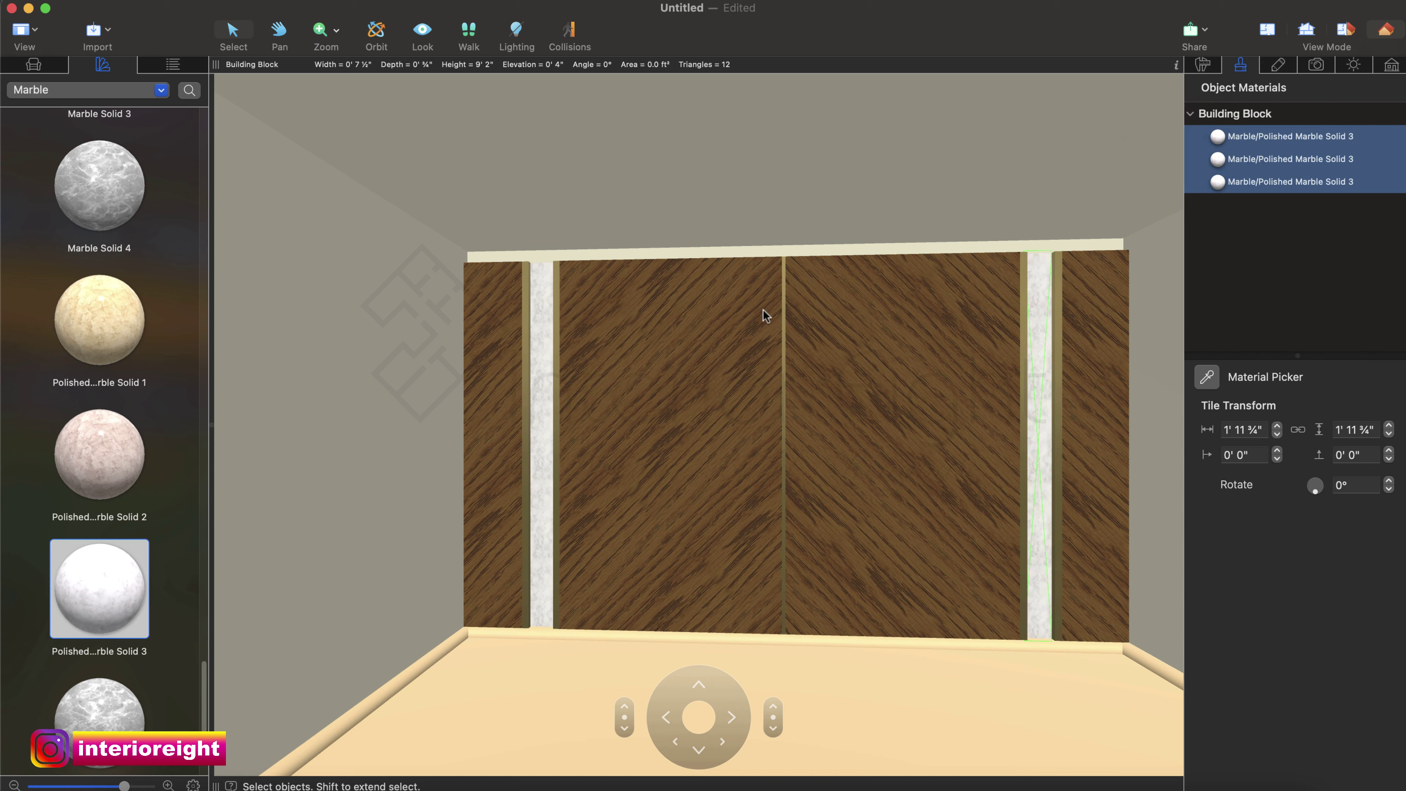
right_click(834, 204)
left_click(710, 327)
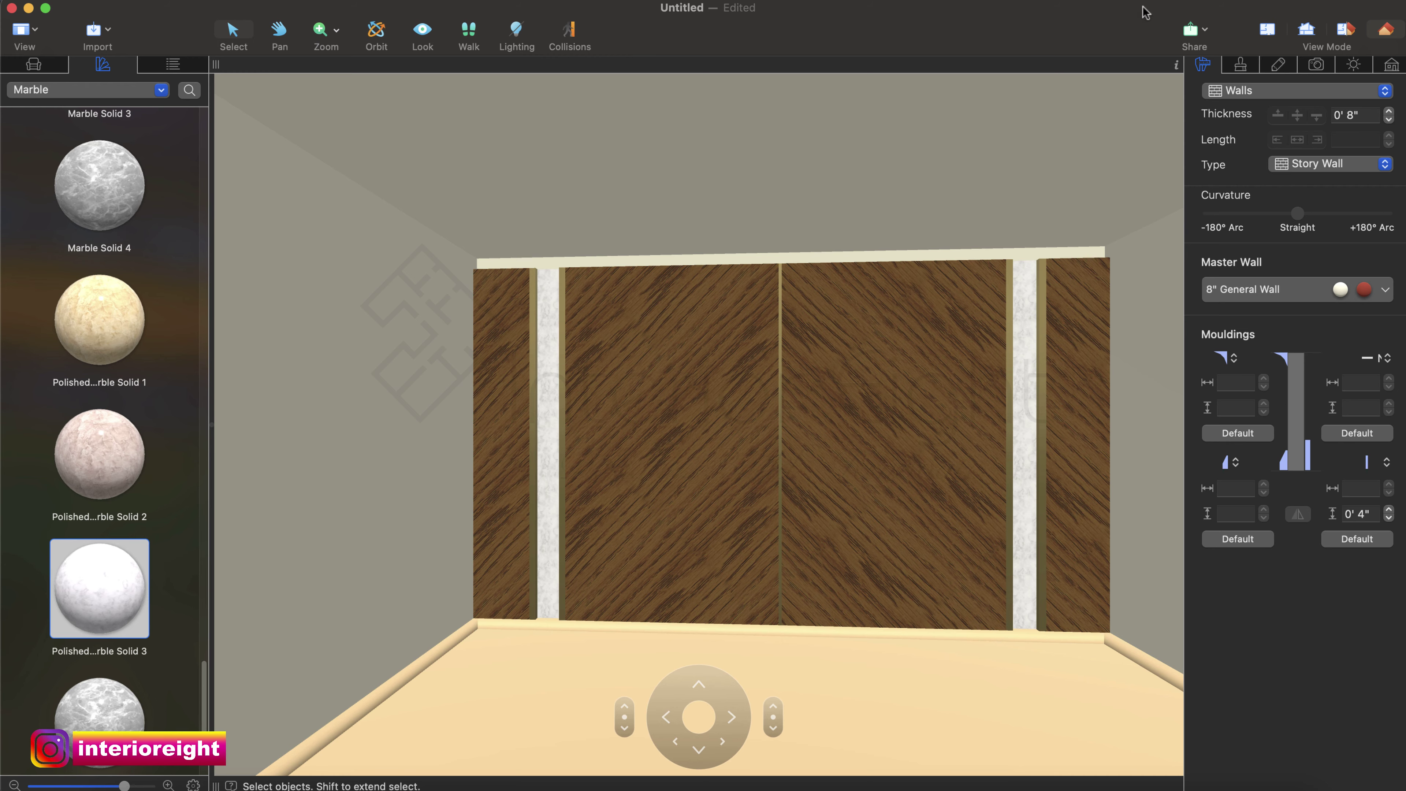
Draw a rectangular ceiling section in the 2D plan along the panelled wall, 16' wide and about 2' 5½" deep.
left_click(1266, 29)
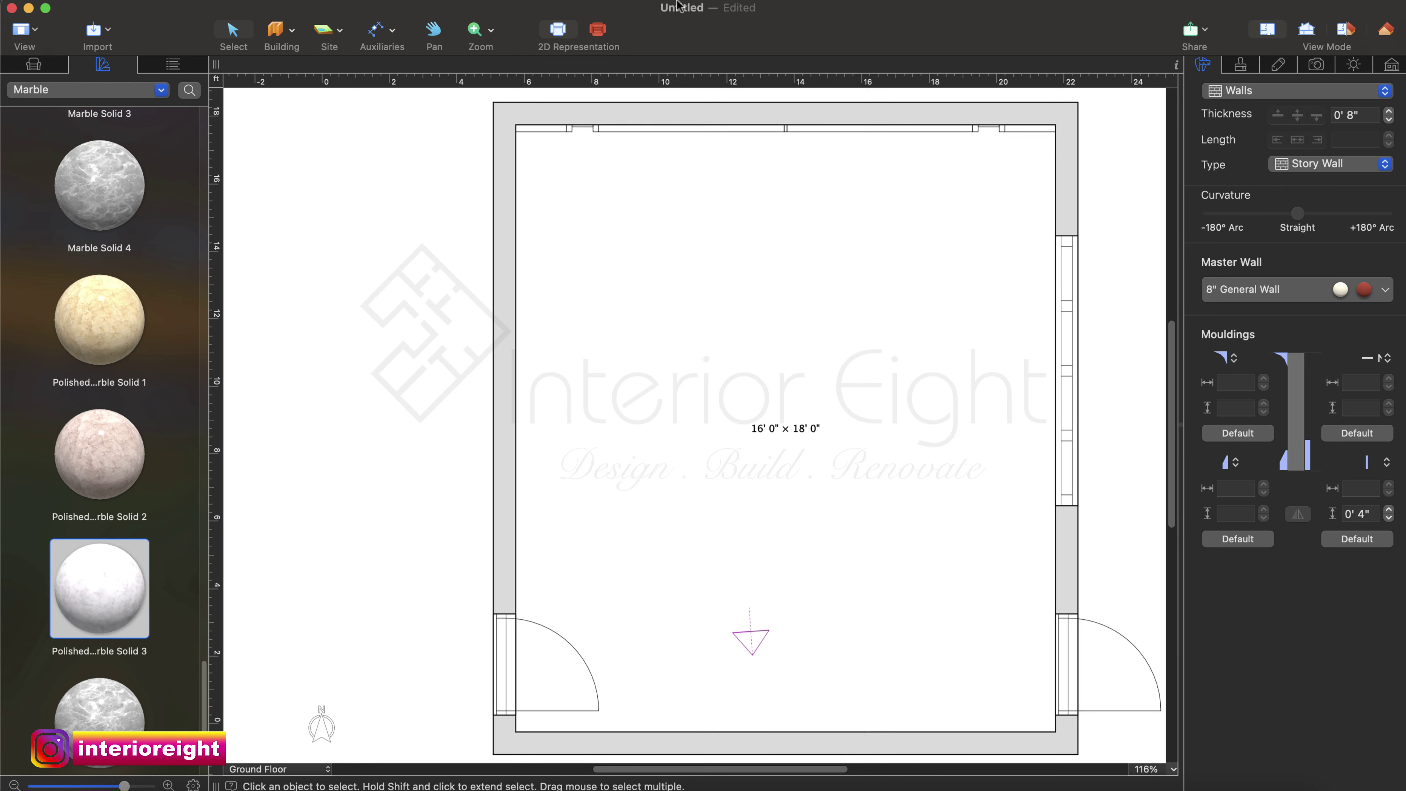
left_click(296, 36)
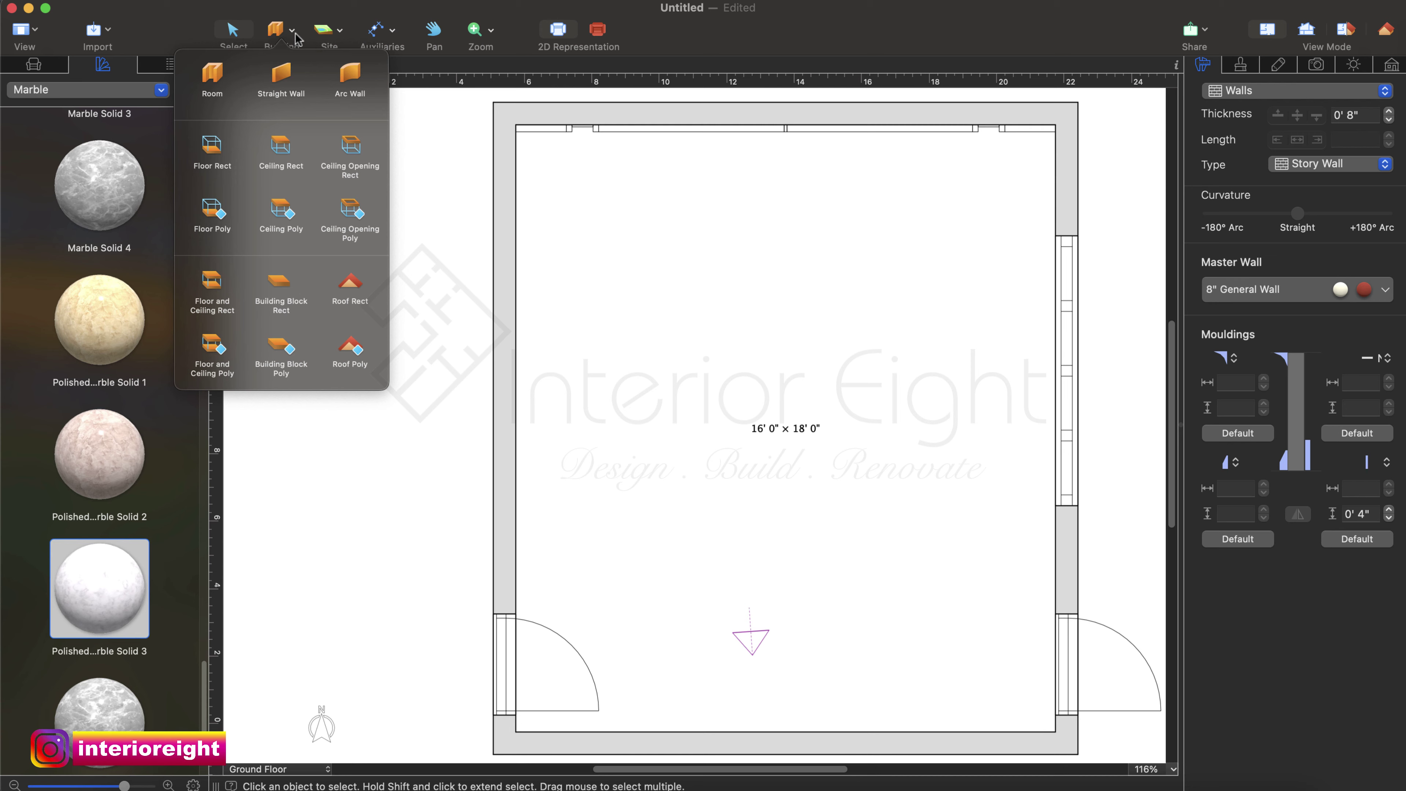
left_click(284, 166)
left_click_drag(512, 124, 1055, 210)
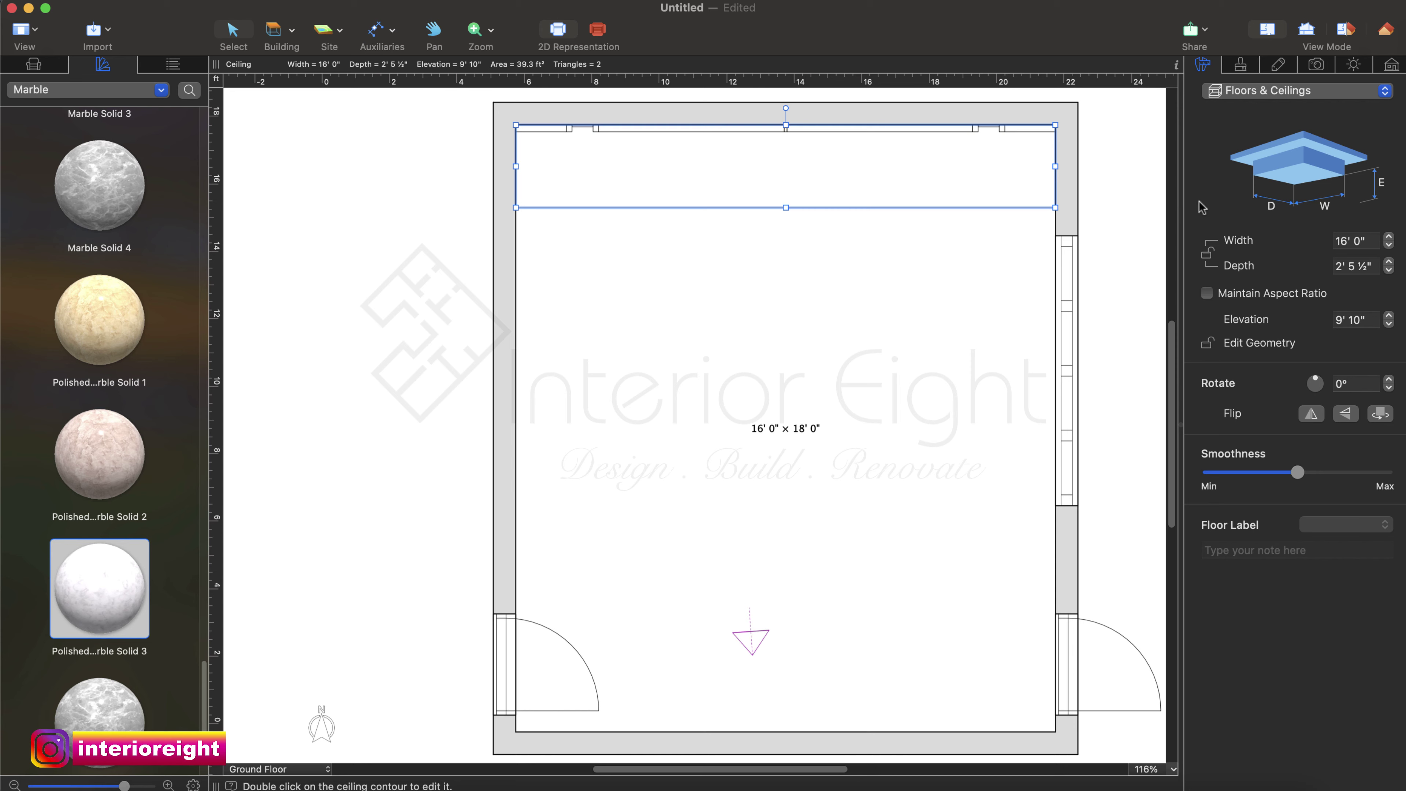
Set the depth of the ceiling section to 2' 6".
left_click(1368, 264)
type("2")
type("5")
key("Return")
type(".")
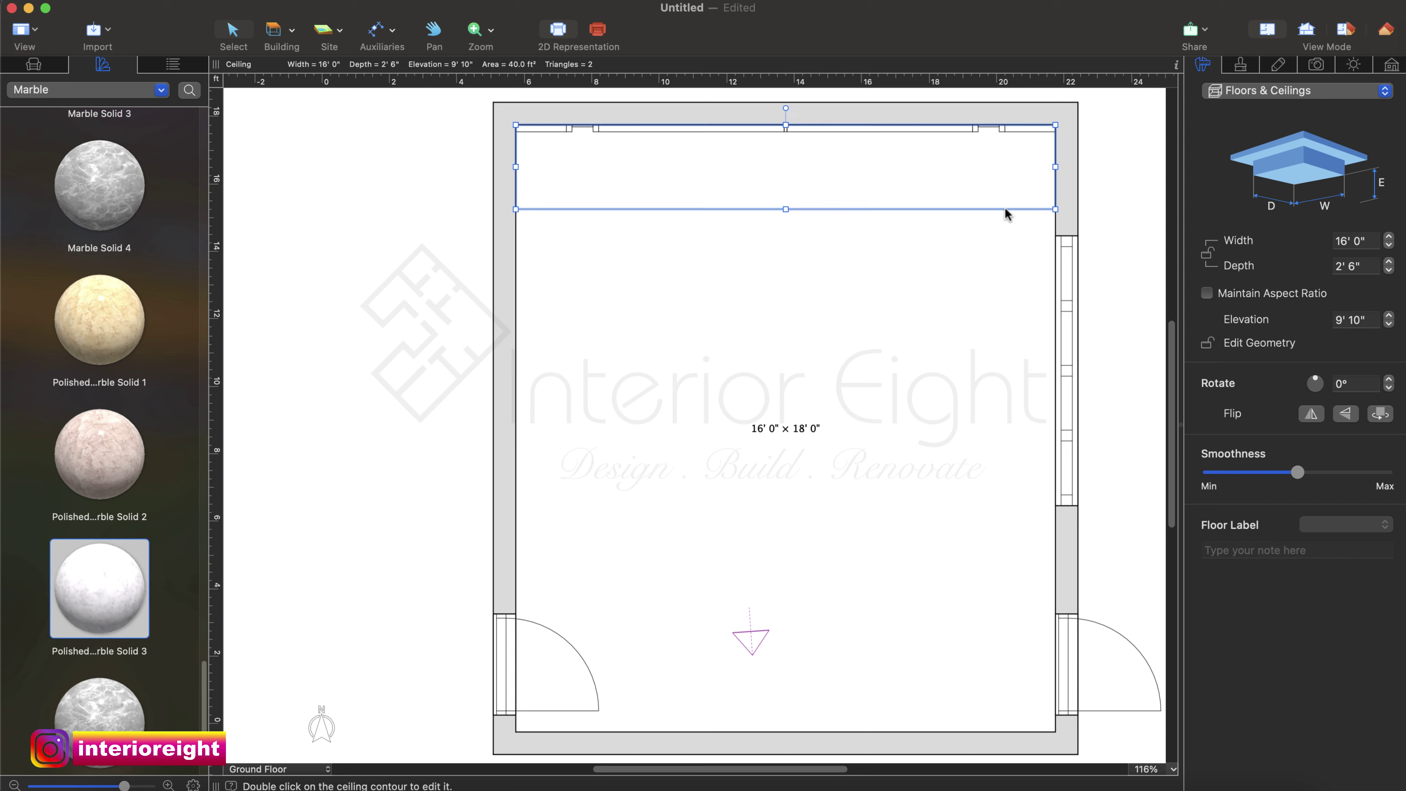
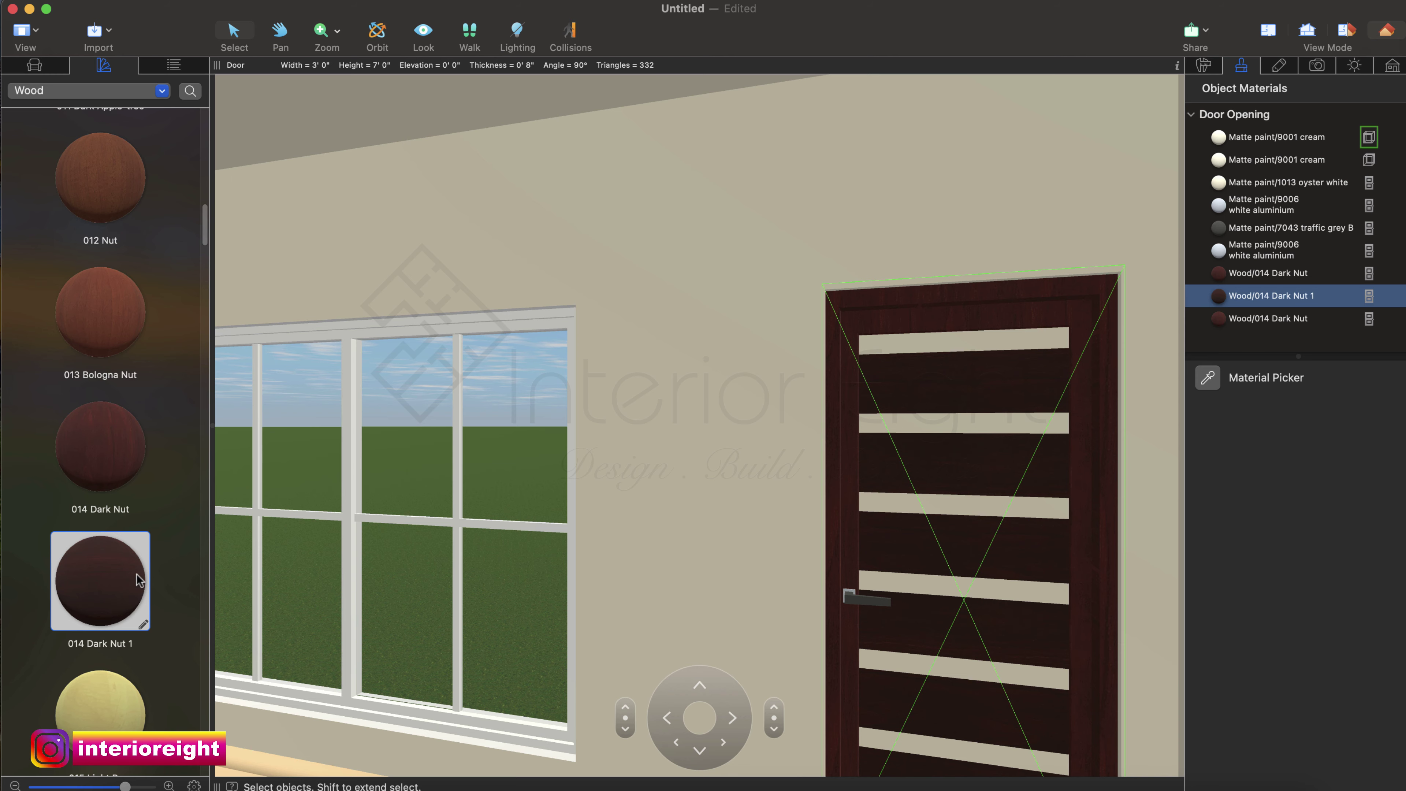
Apply the 014 Dark Nut 1 wood to the door's frame and leaf border in place of 014 Dark Nut.
scroll(930, 393, "up", 3)
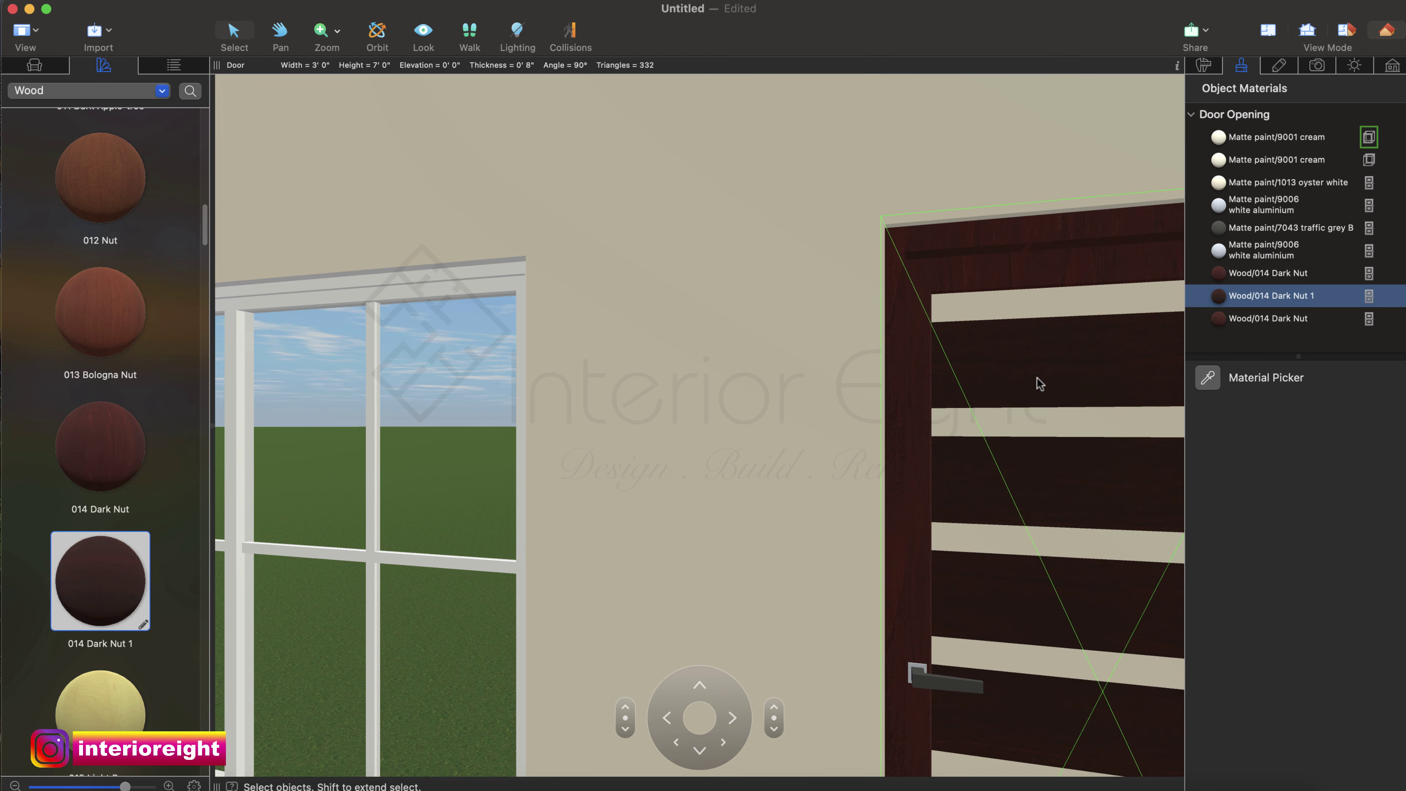
left_click_drag(105, 595, 981, 273)
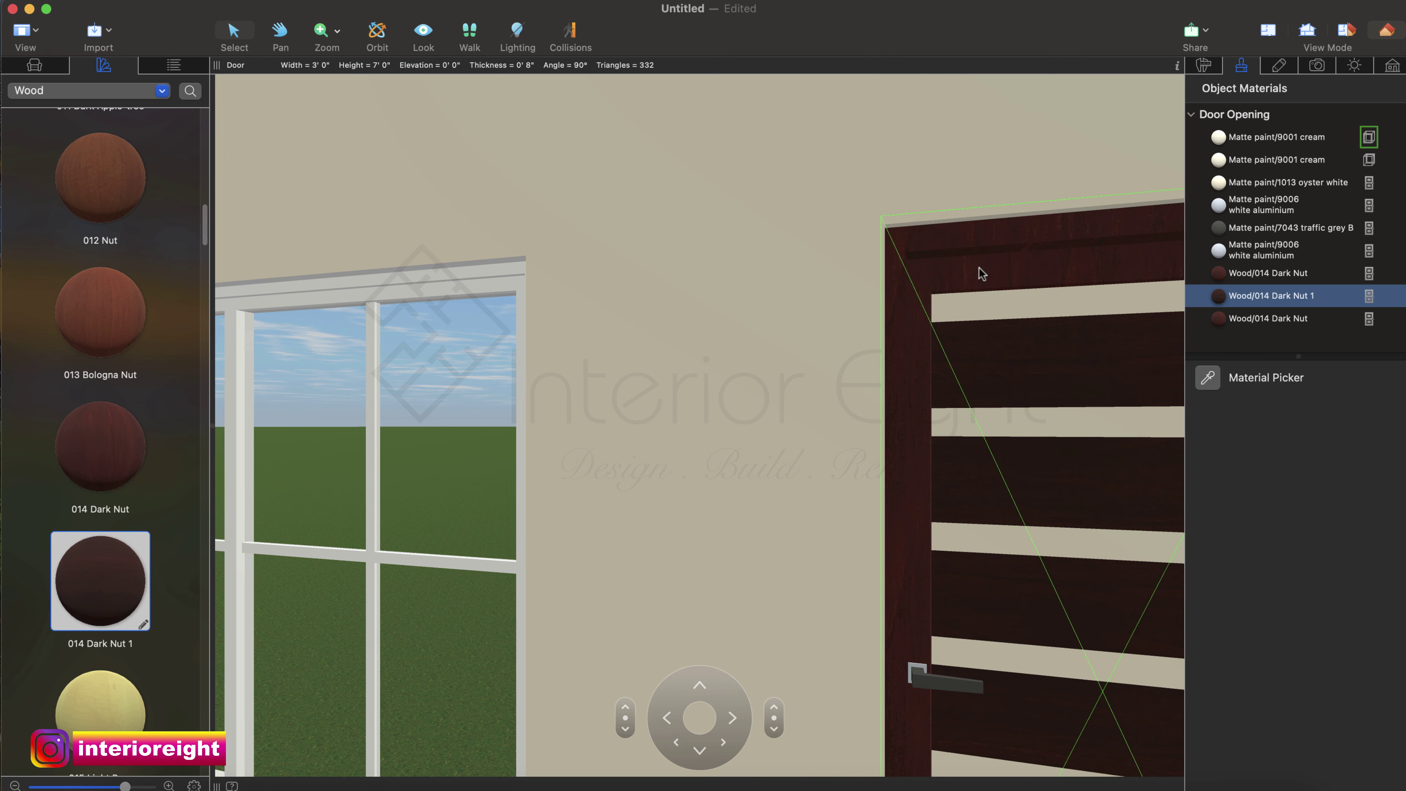
left_click_drag(113, 575, 1057, 244)
scroll(988, 376, "down", 5)
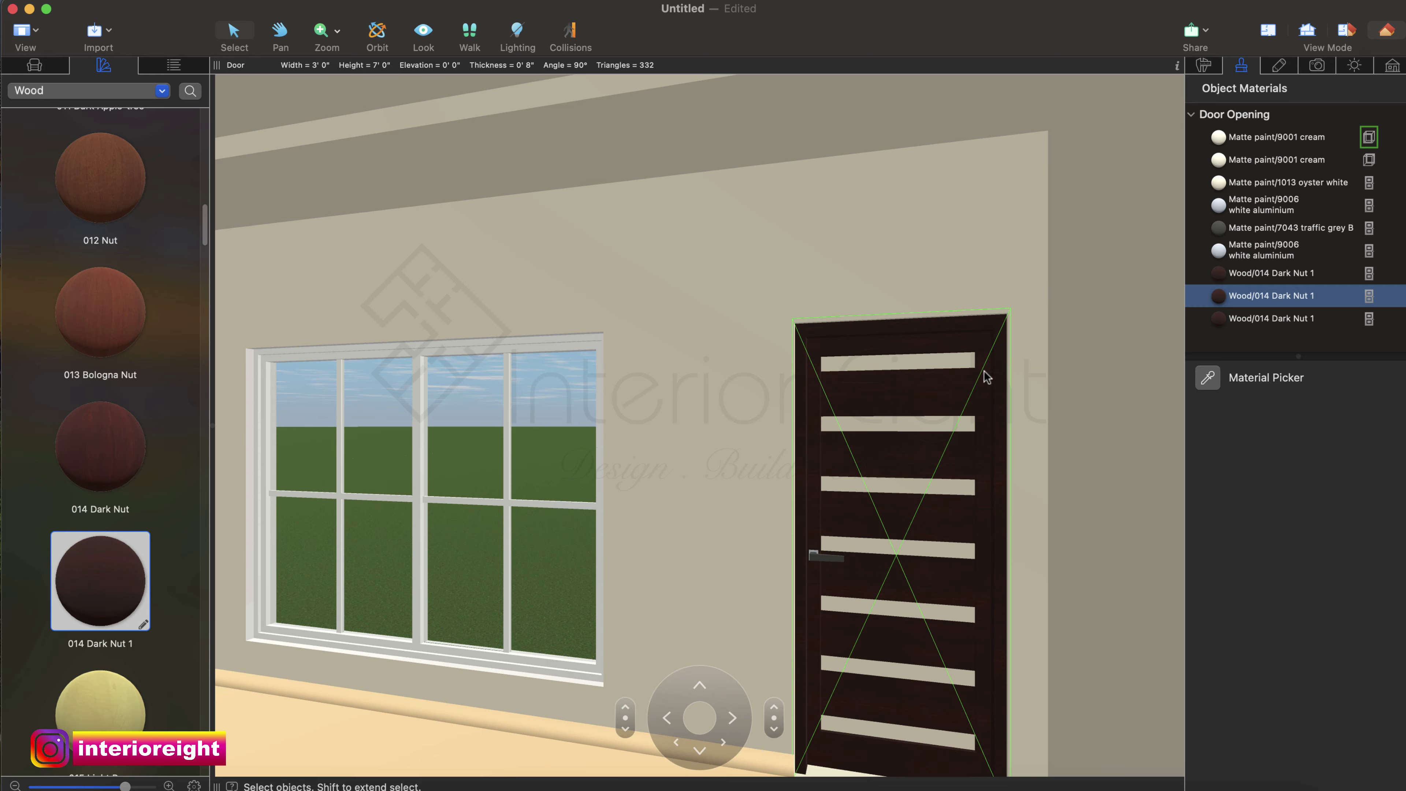
Apply the 014 Dark Nut 1 wood to the frame and leaf parts of the second door near the room's opposite corner.
scroll(678, 354, "right", 10)
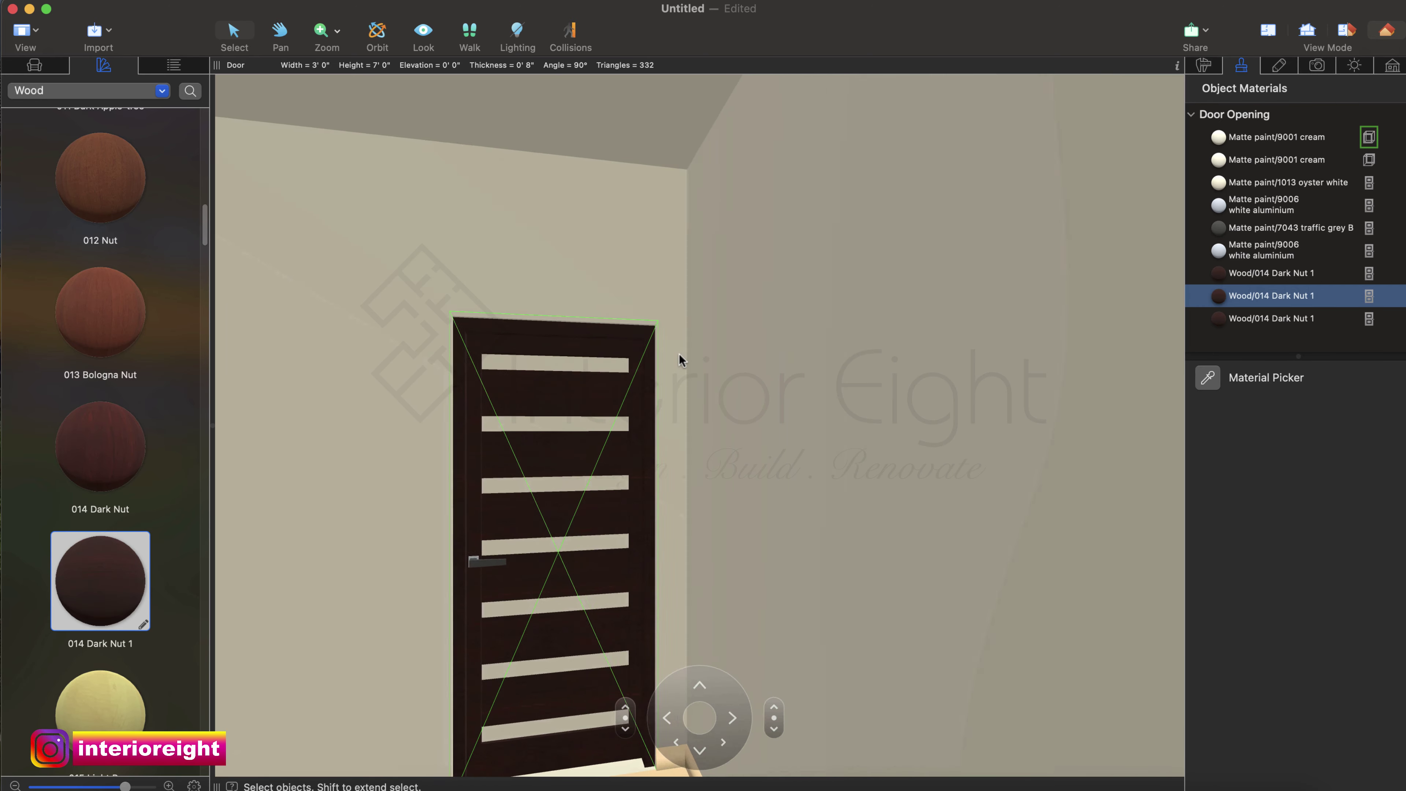
scroll(679, 354, "right", 10)
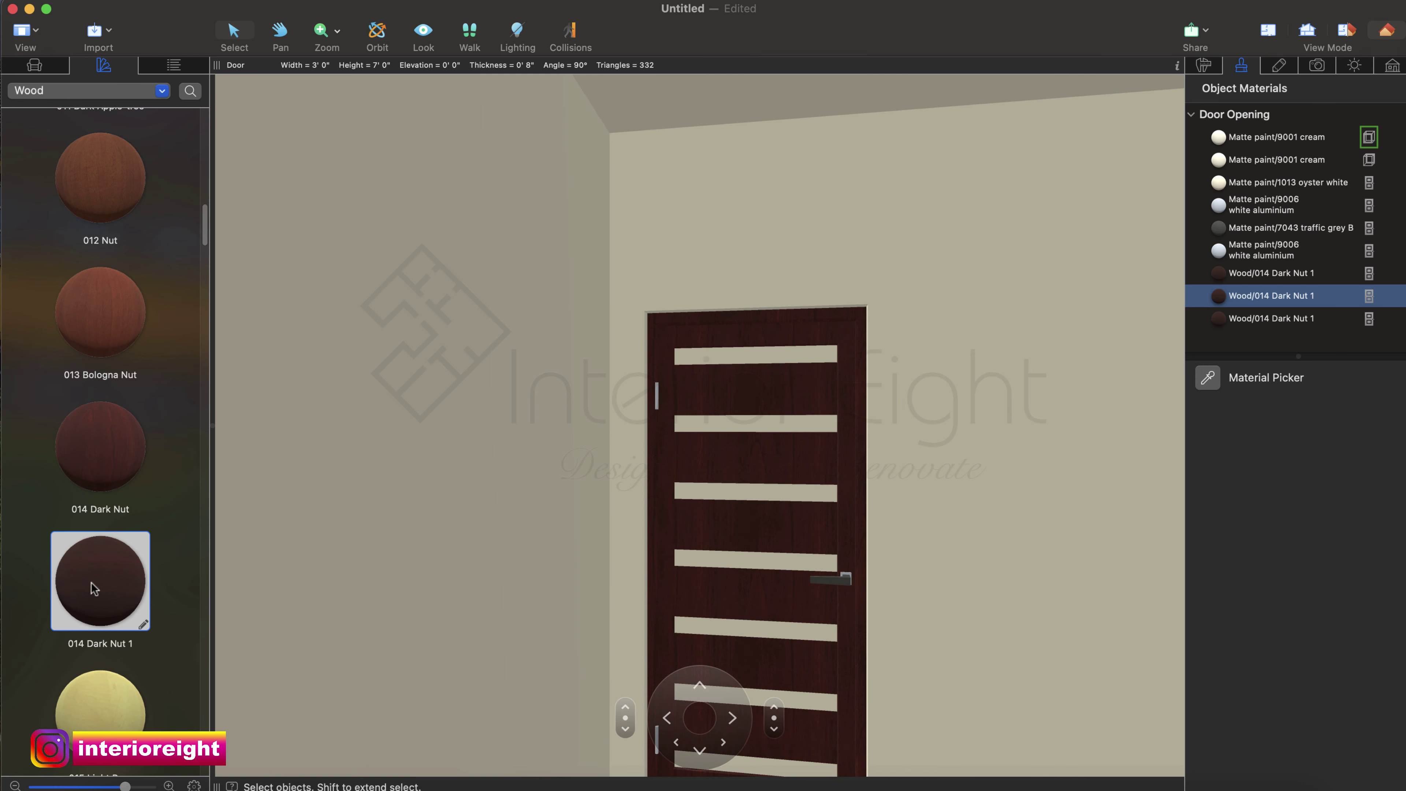
left_click_drag(96, 588, 743, 458)
left_click_drag(67, 553, 717, 350)
left_click_drag(111, 576, 738, 314)
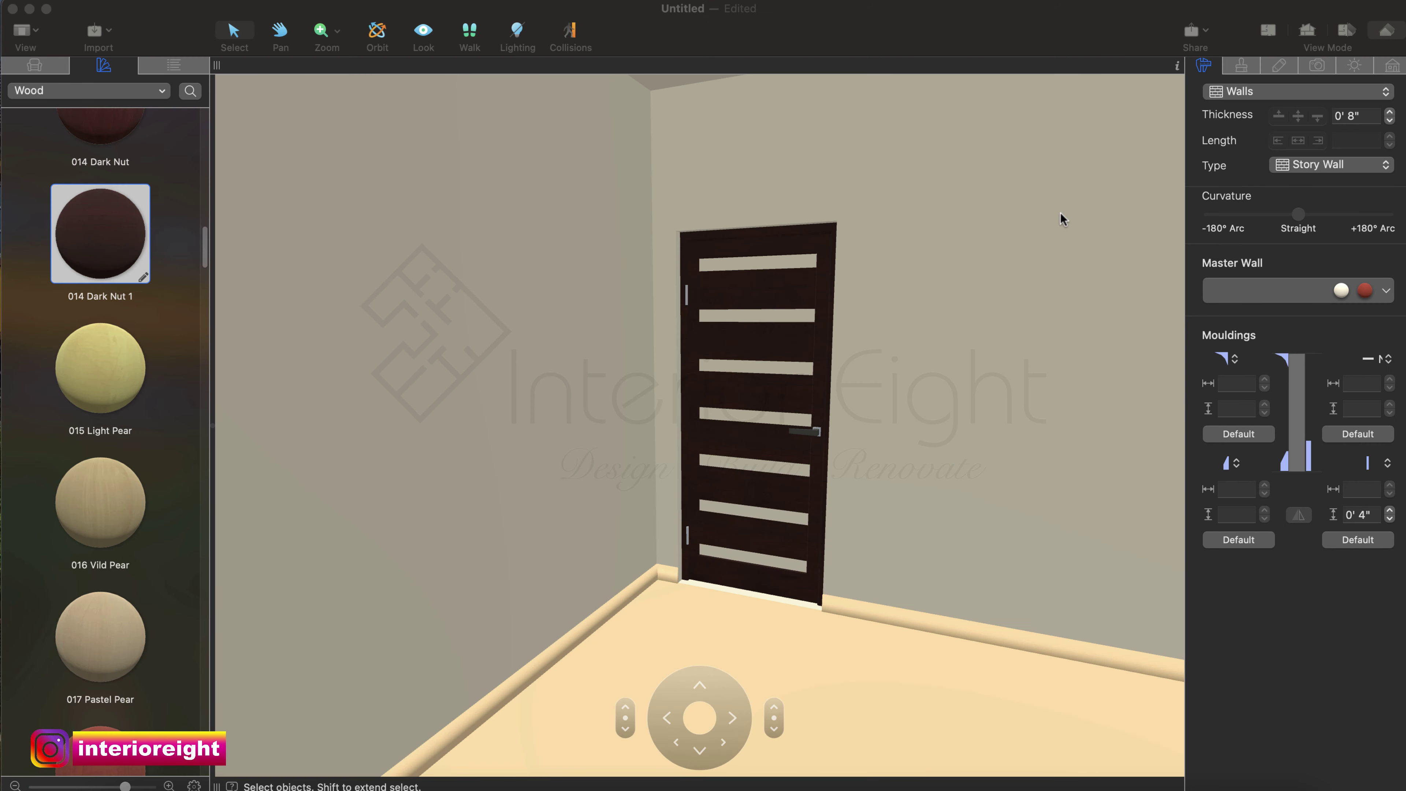
left_click(1062, 16)
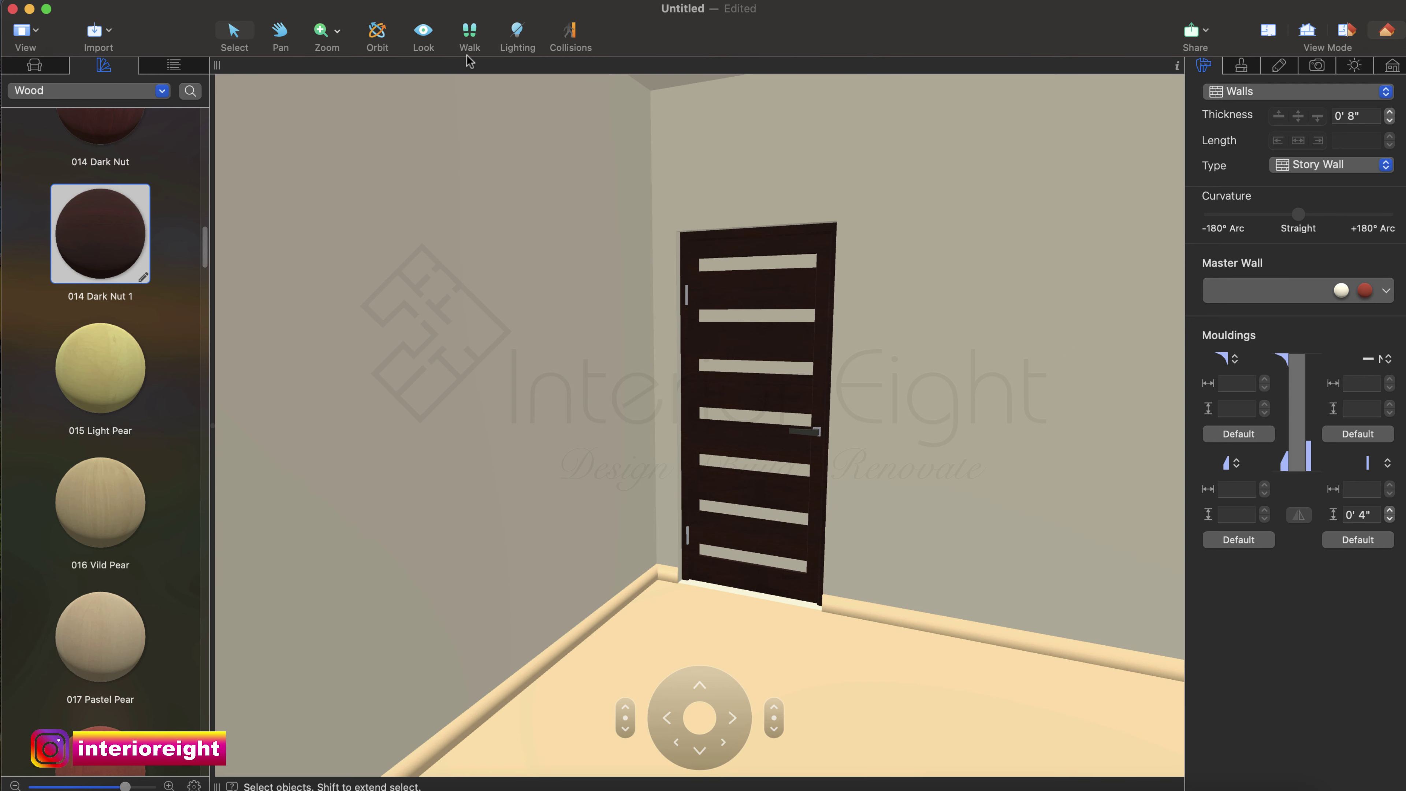
Open the Trimble 3D Warehouse and search it for "bed".
left_click(101, 38)
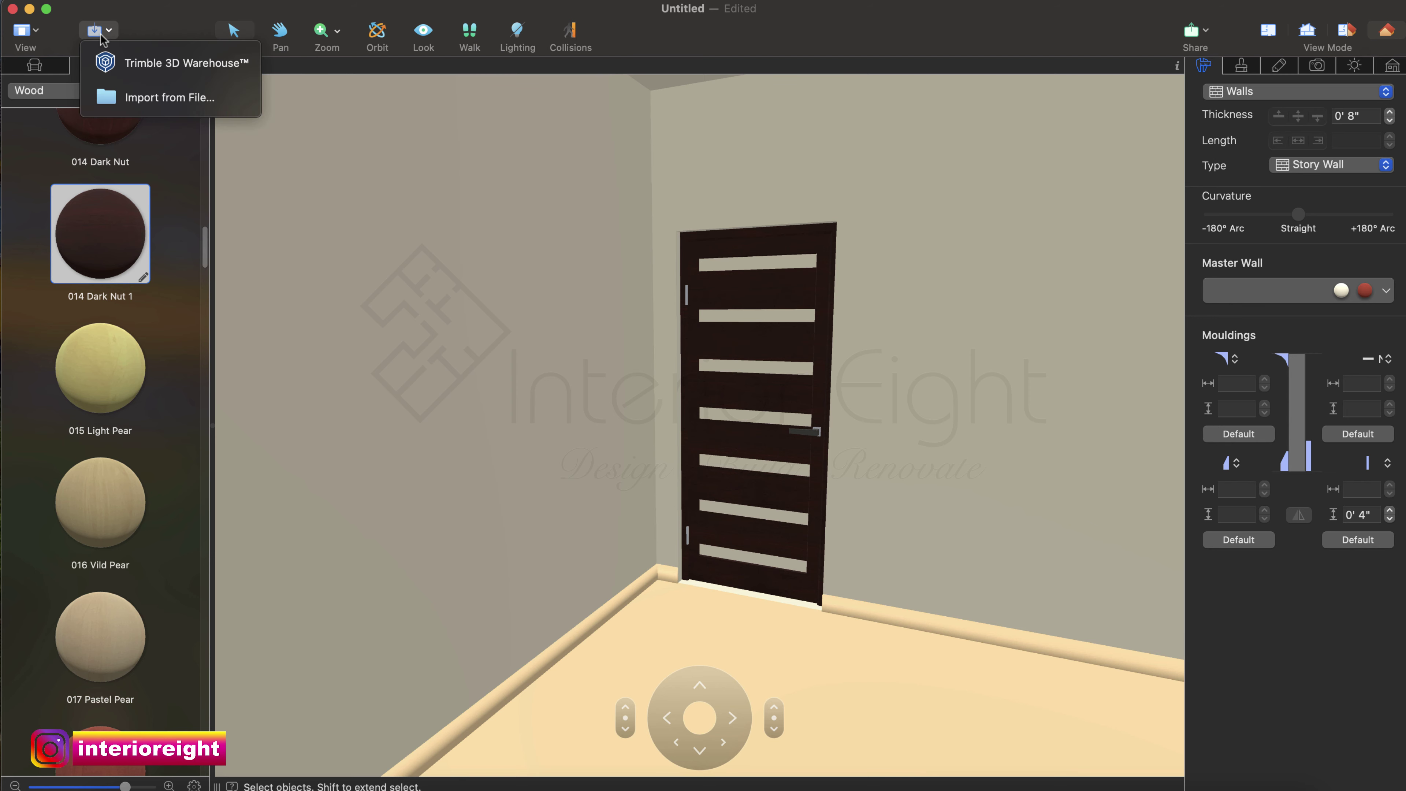
left_click(116, 60)
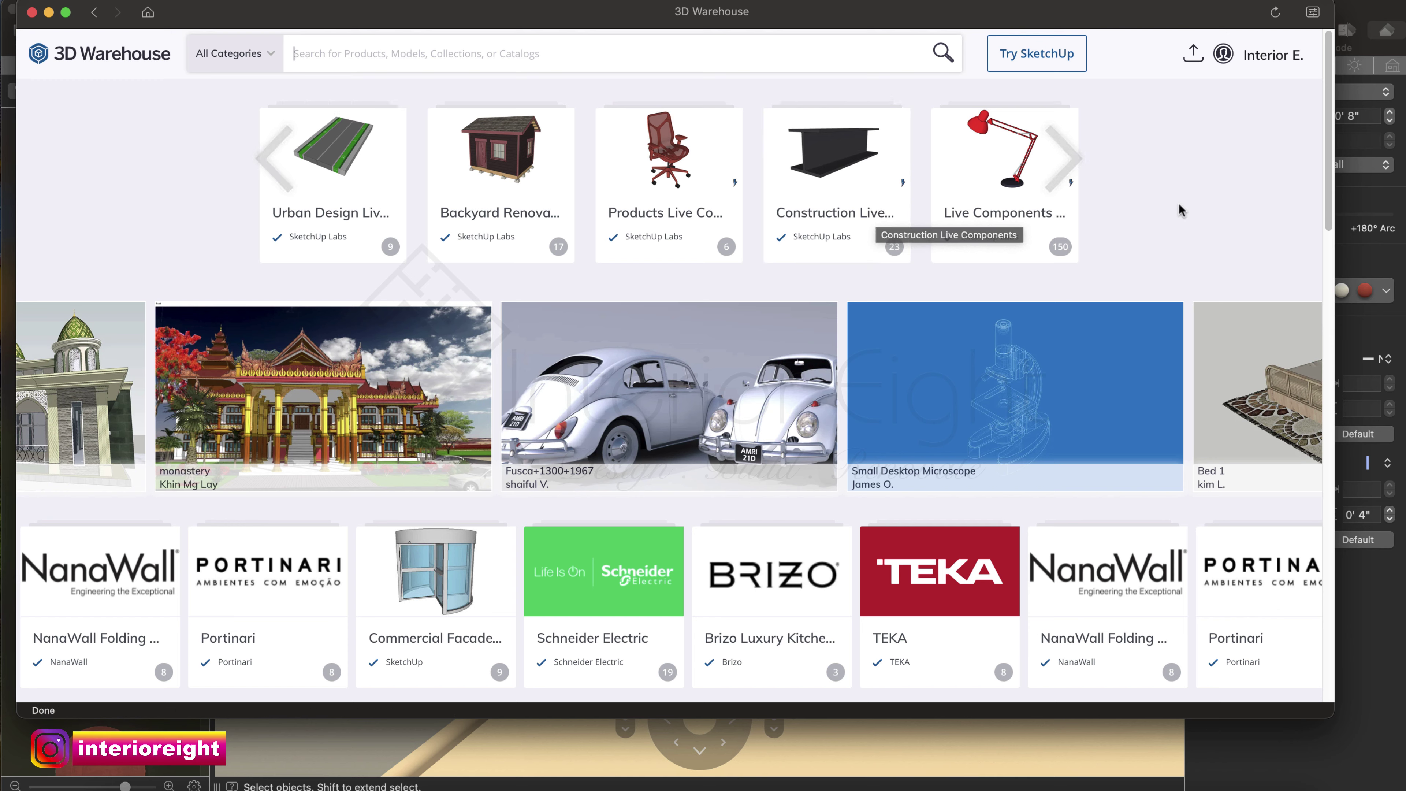
left_click(1230, 57)
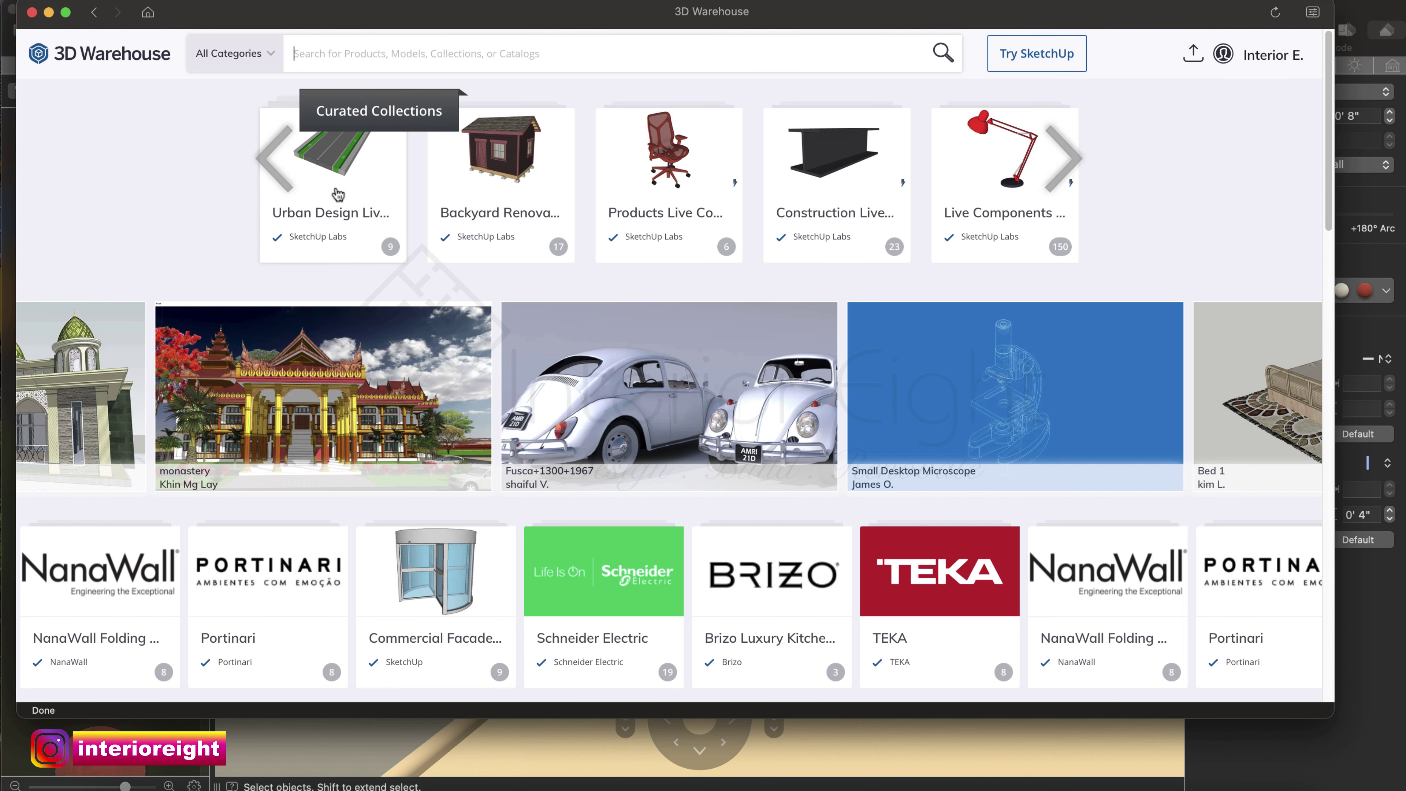
left_click(423, 61)
type("bed")
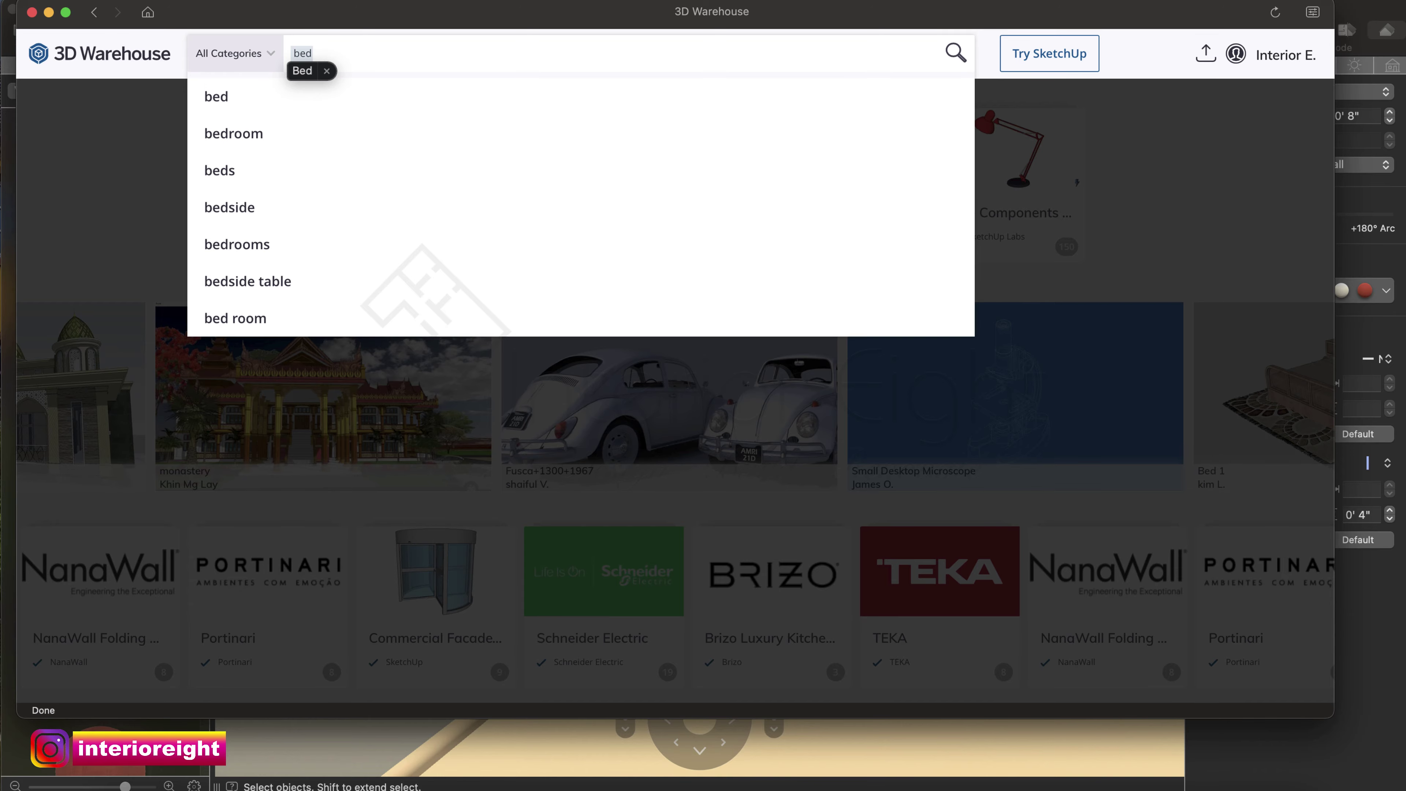
key("Return")
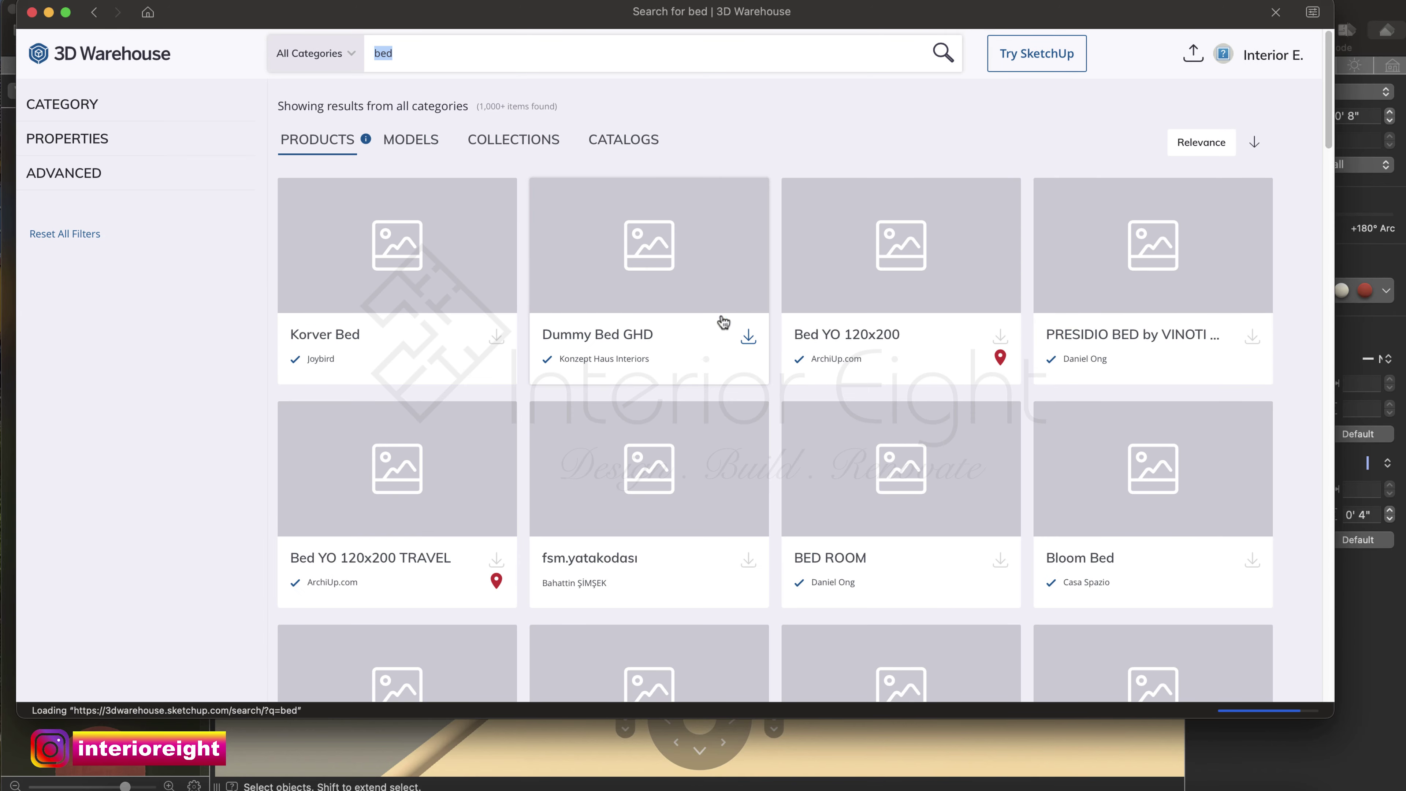
Browse the bed products and import the Amlet Bonaldo model as a Collada file.
scroll(742, 343, "down", 15)
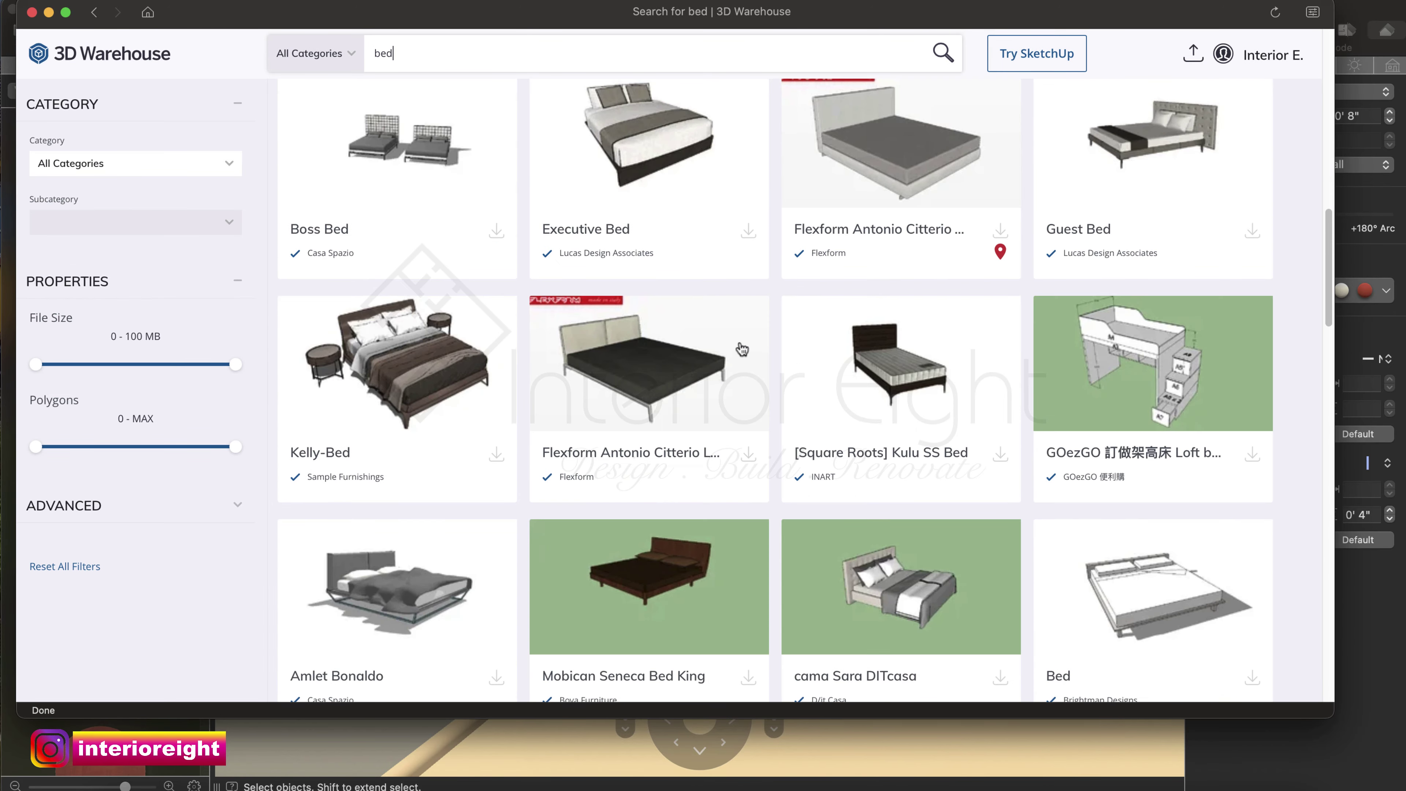
scroll(741, 349, "down", 15)
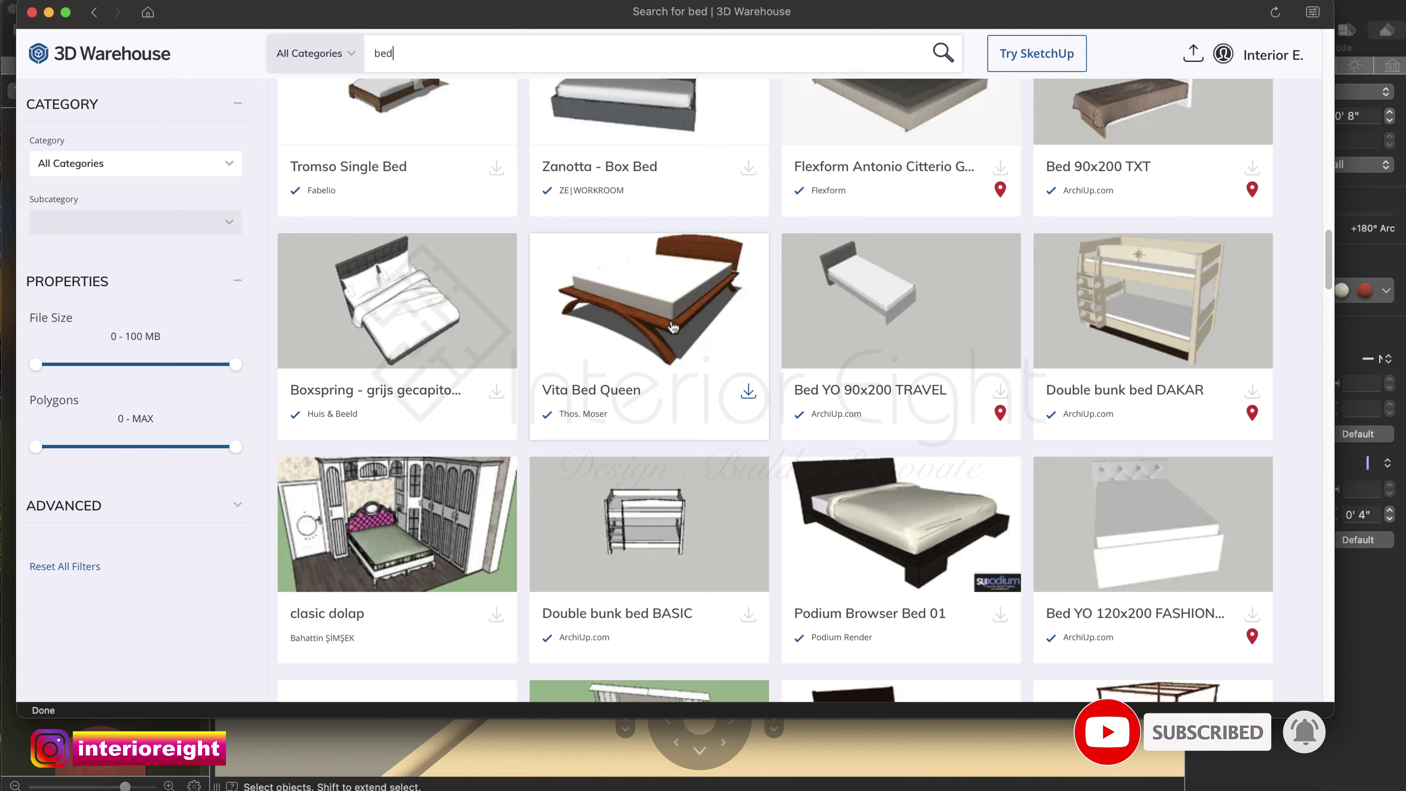
scroll(673, 327, "up", 10)
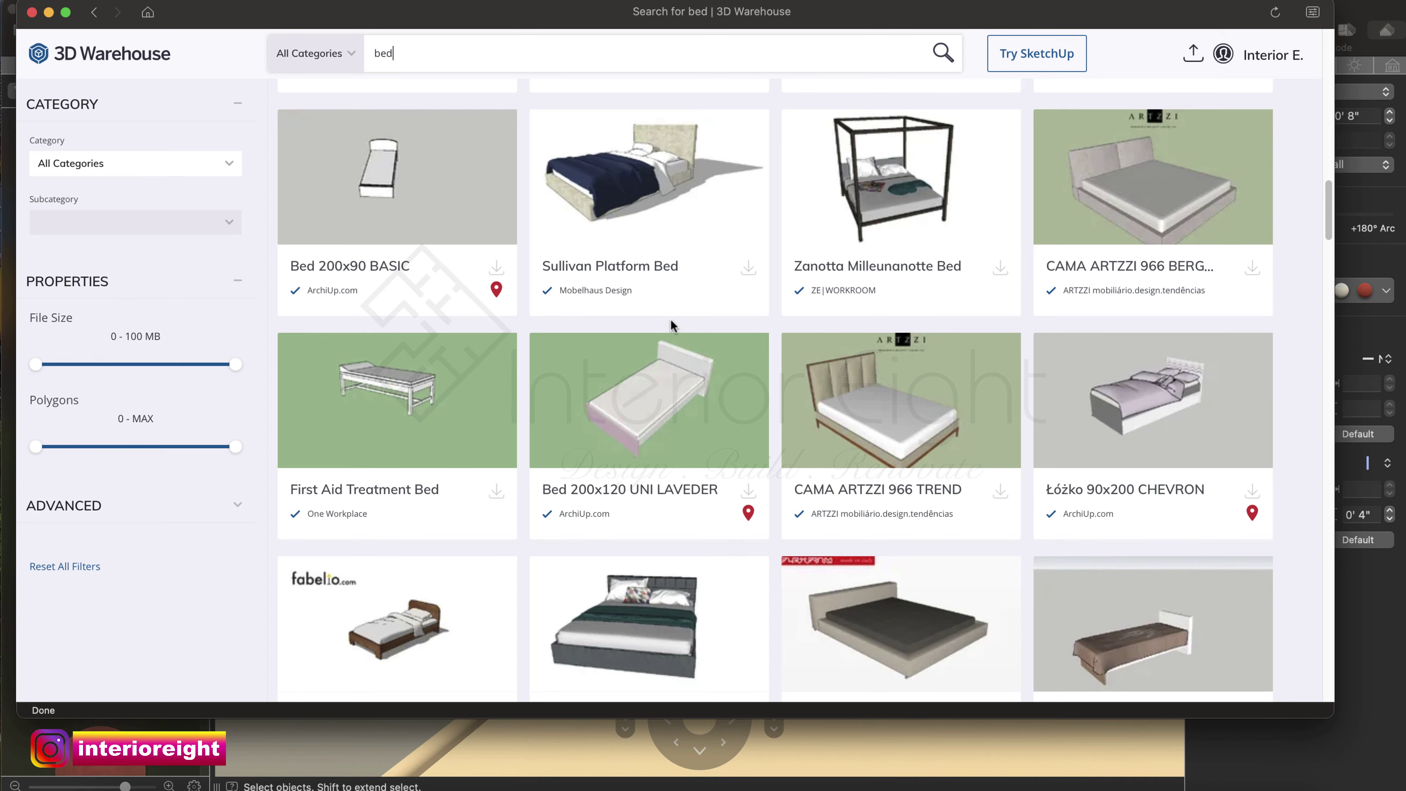
scroll(670, 325, "up", 7)
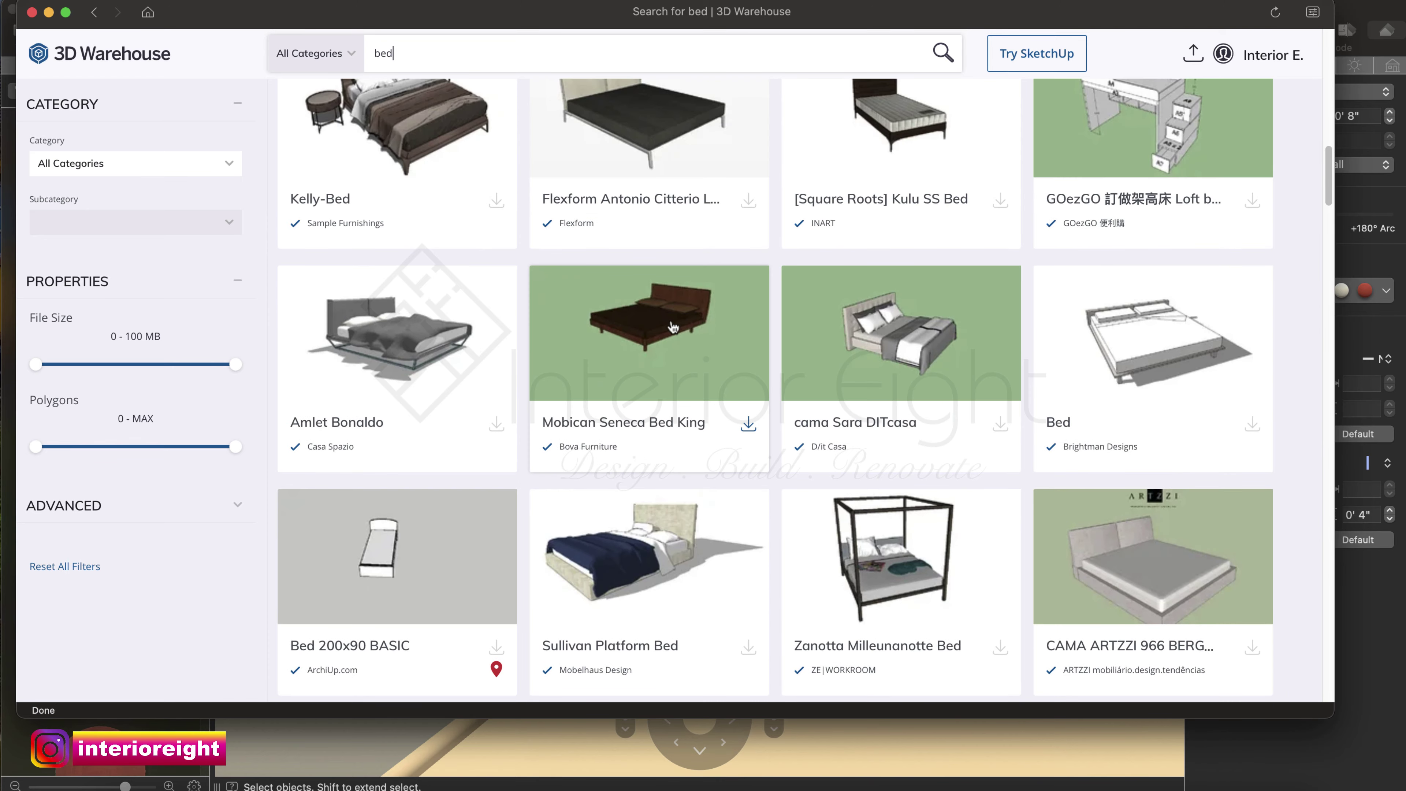
left_click(460, 336)
left_click(812, 395)
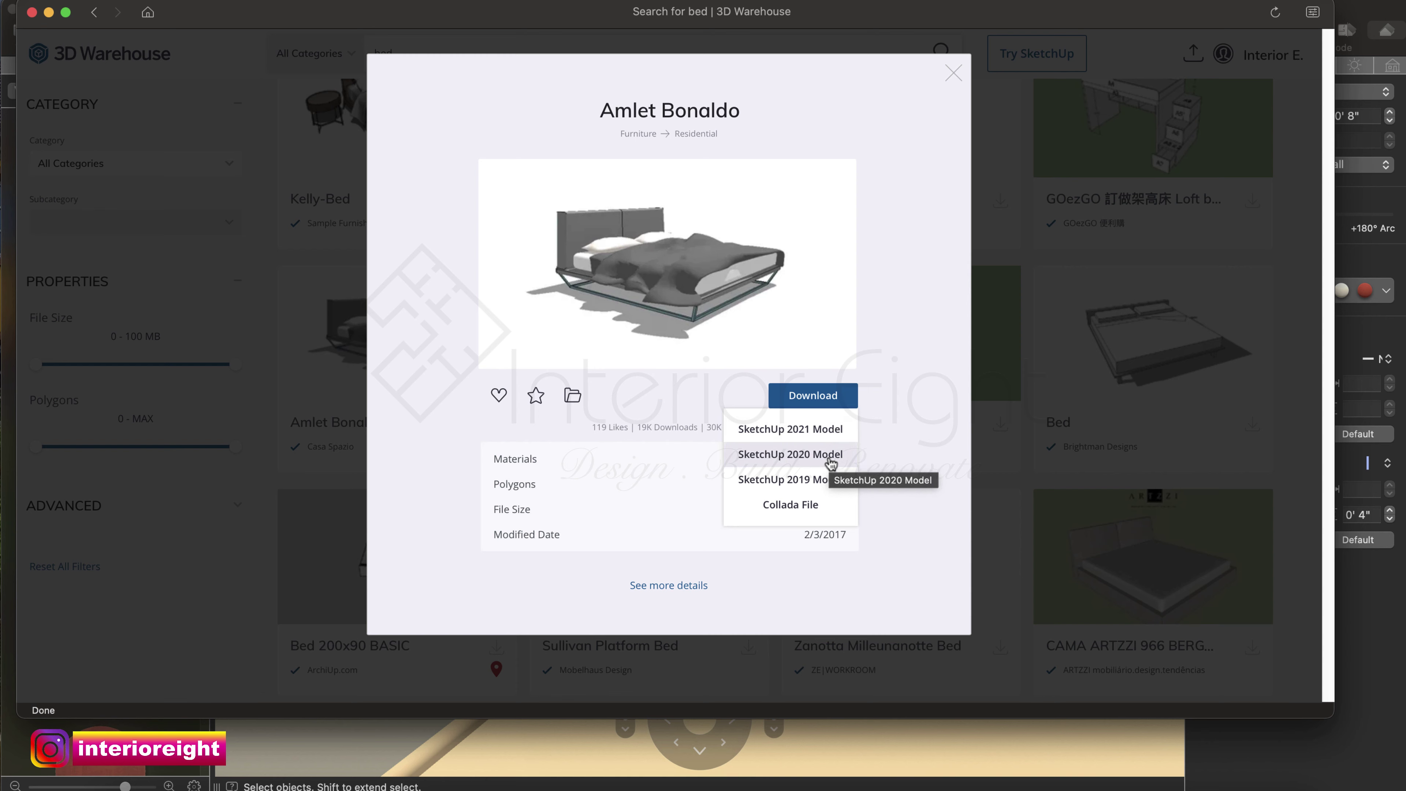
left_click(825, 506)
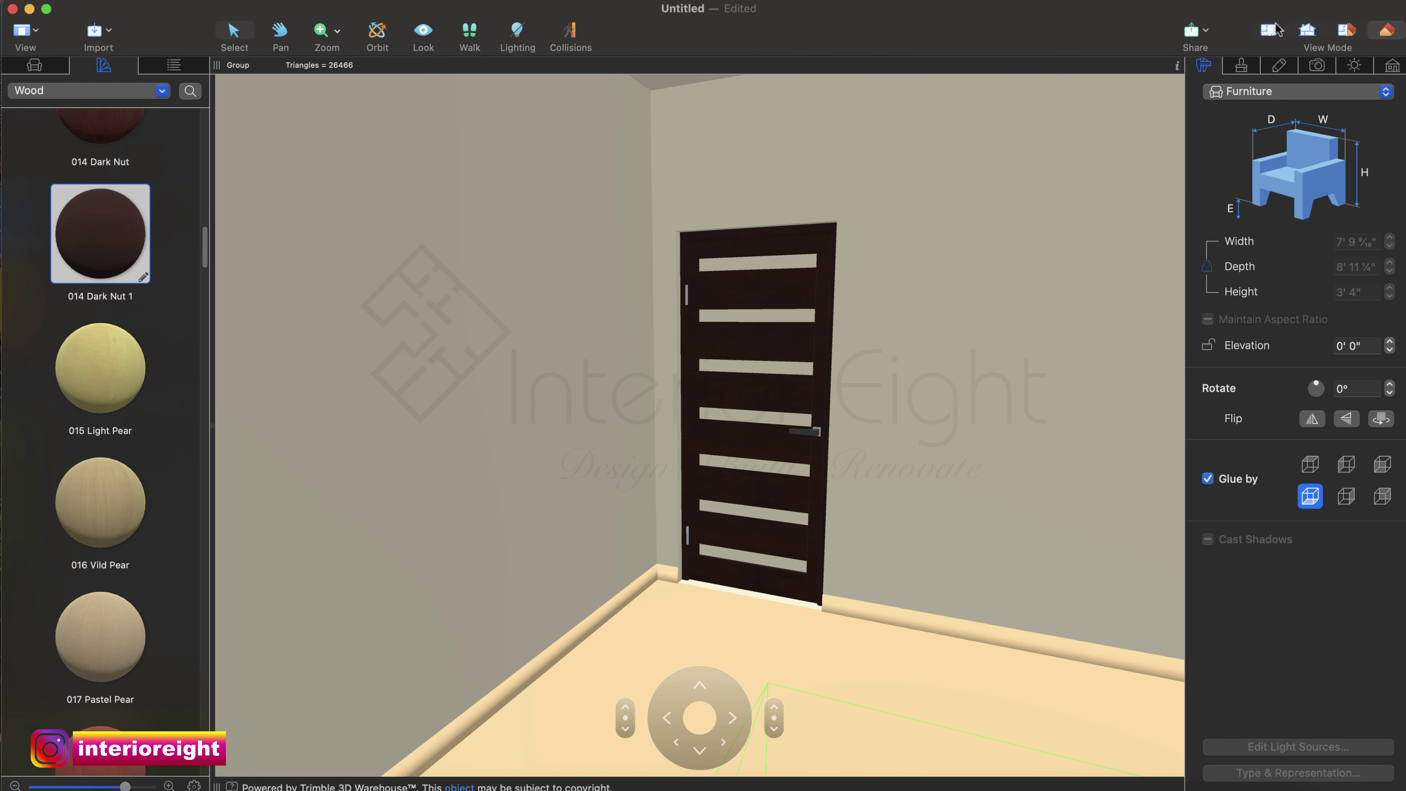
Rotate the imported bed to 90° in the 2D plan with its headboard toward the panelled wall and view it in 3D.
left_click(1275, 30)
left_click_drag(803, 435, 737, 364)
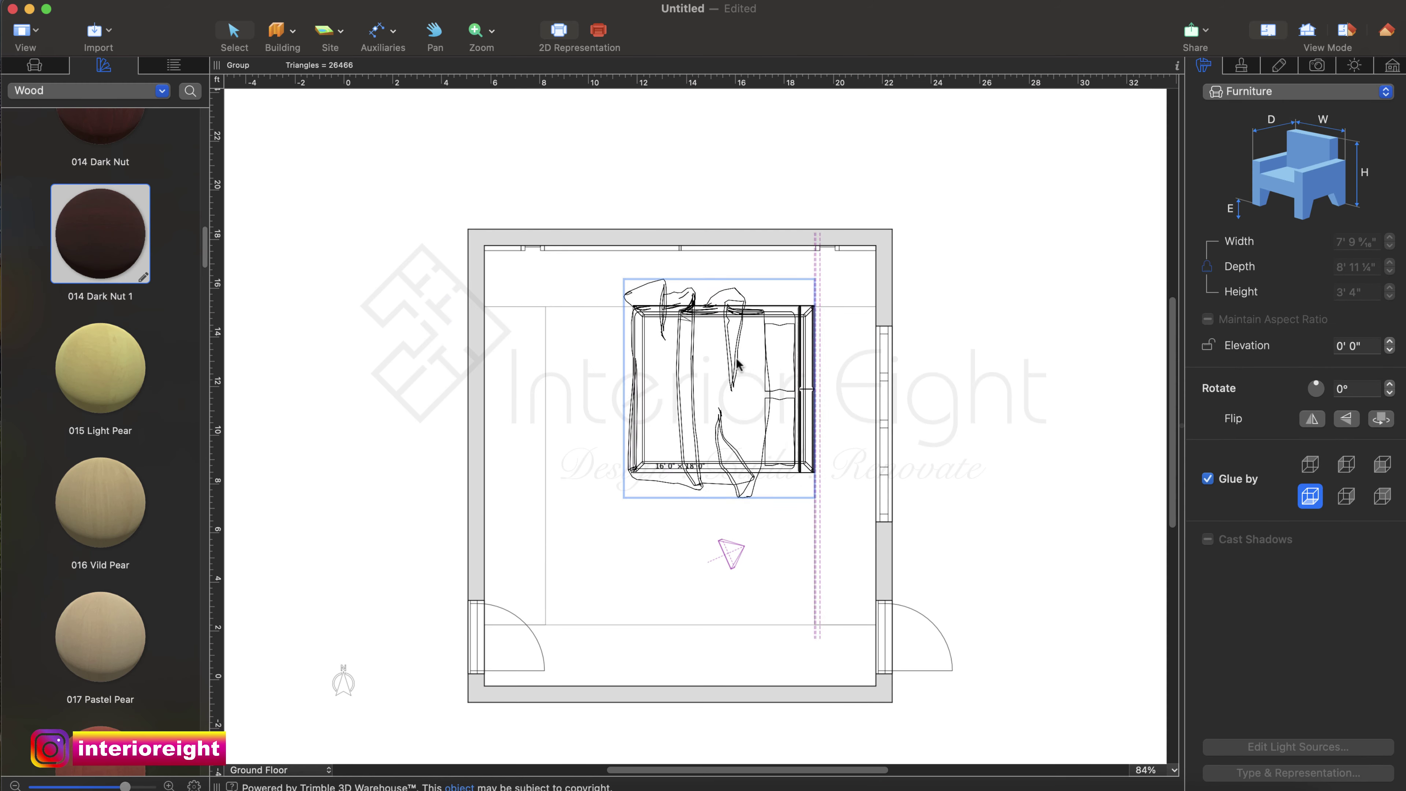
mouse_move(665, 226)
left_mouse_down()
mouse_move(491, 339)
mouse_move(501, 354)
left_mouse_up()
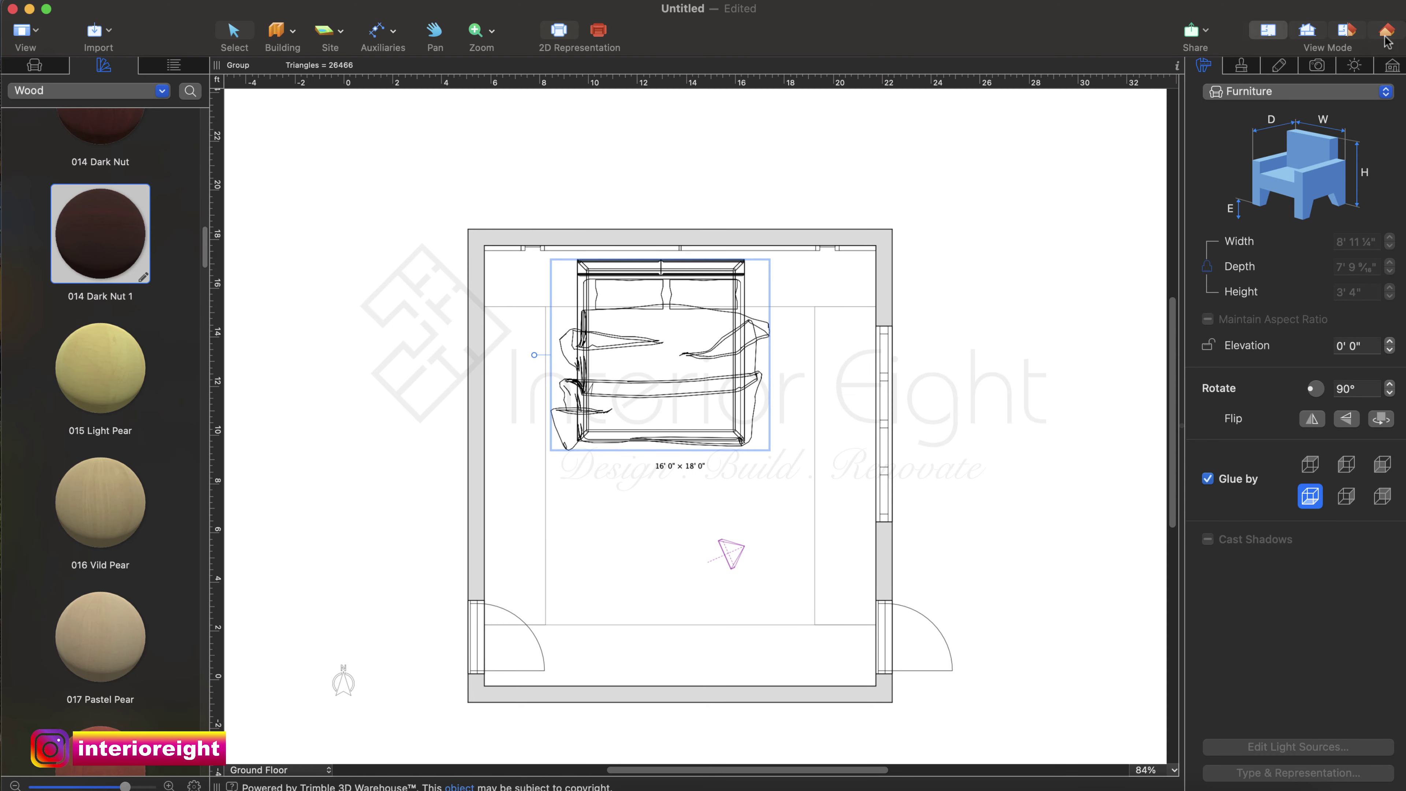
left_click(1385, 32)
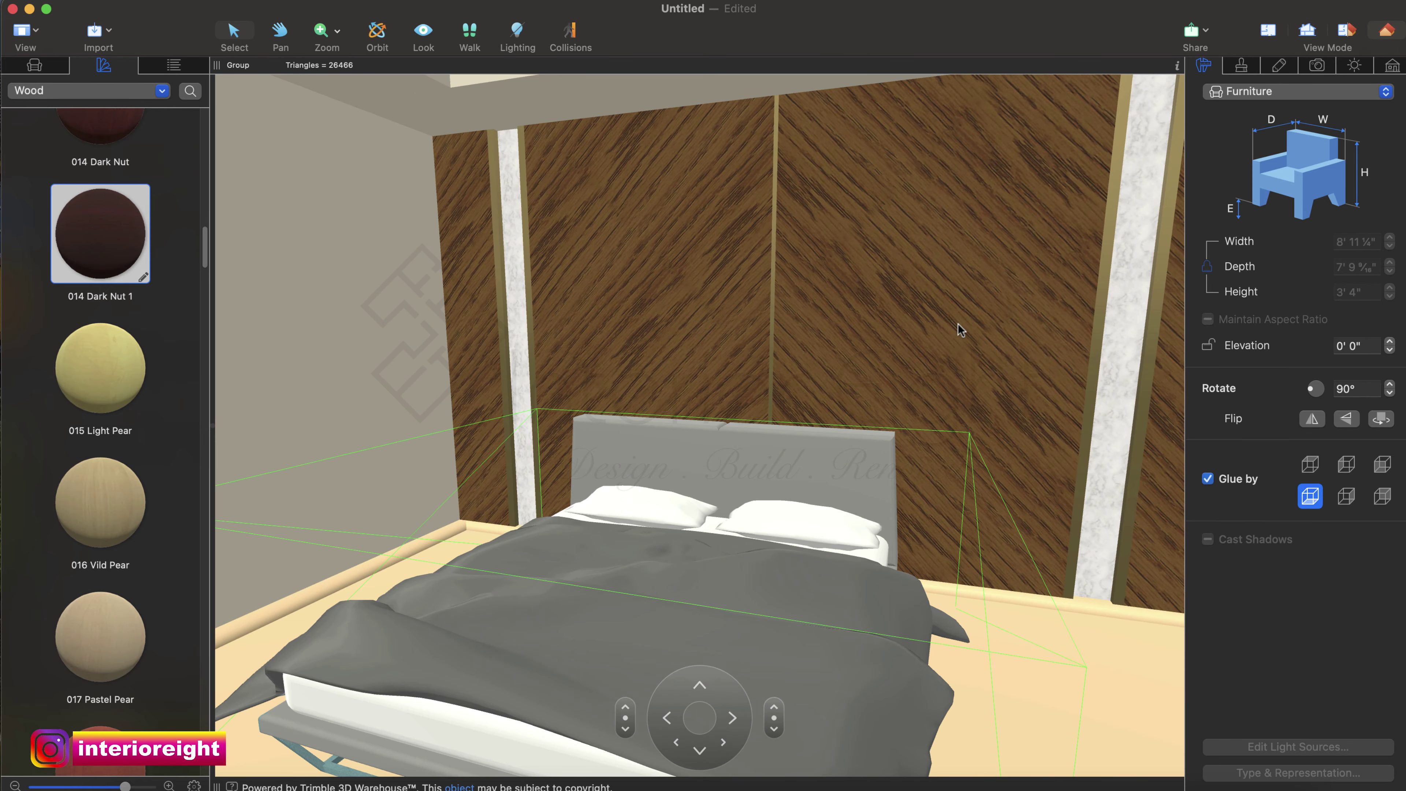
scroll(933, 434, "down", 3)
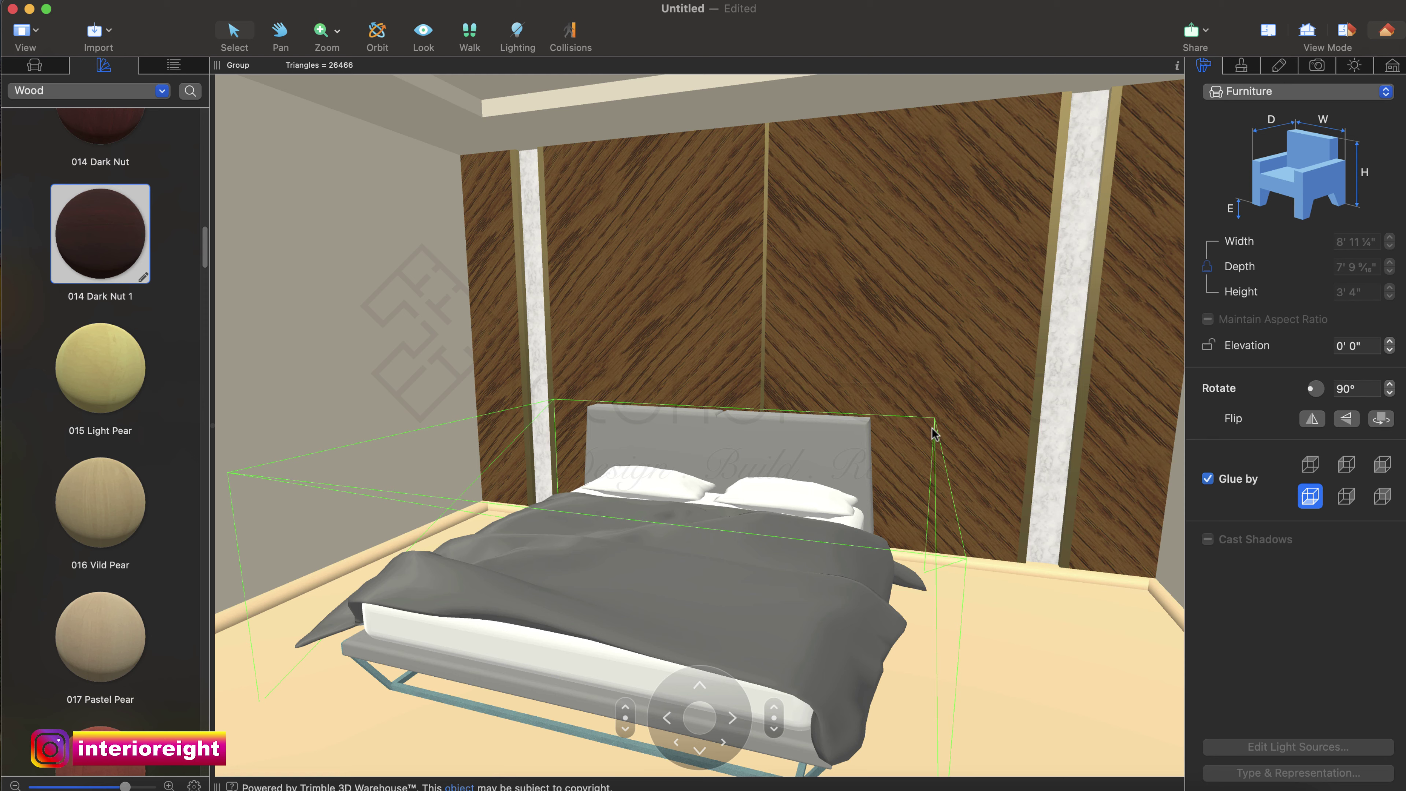
Open the imported bed's Add to Library settings, cancel them, and delete the bed from the room.
right_click(755, 551)
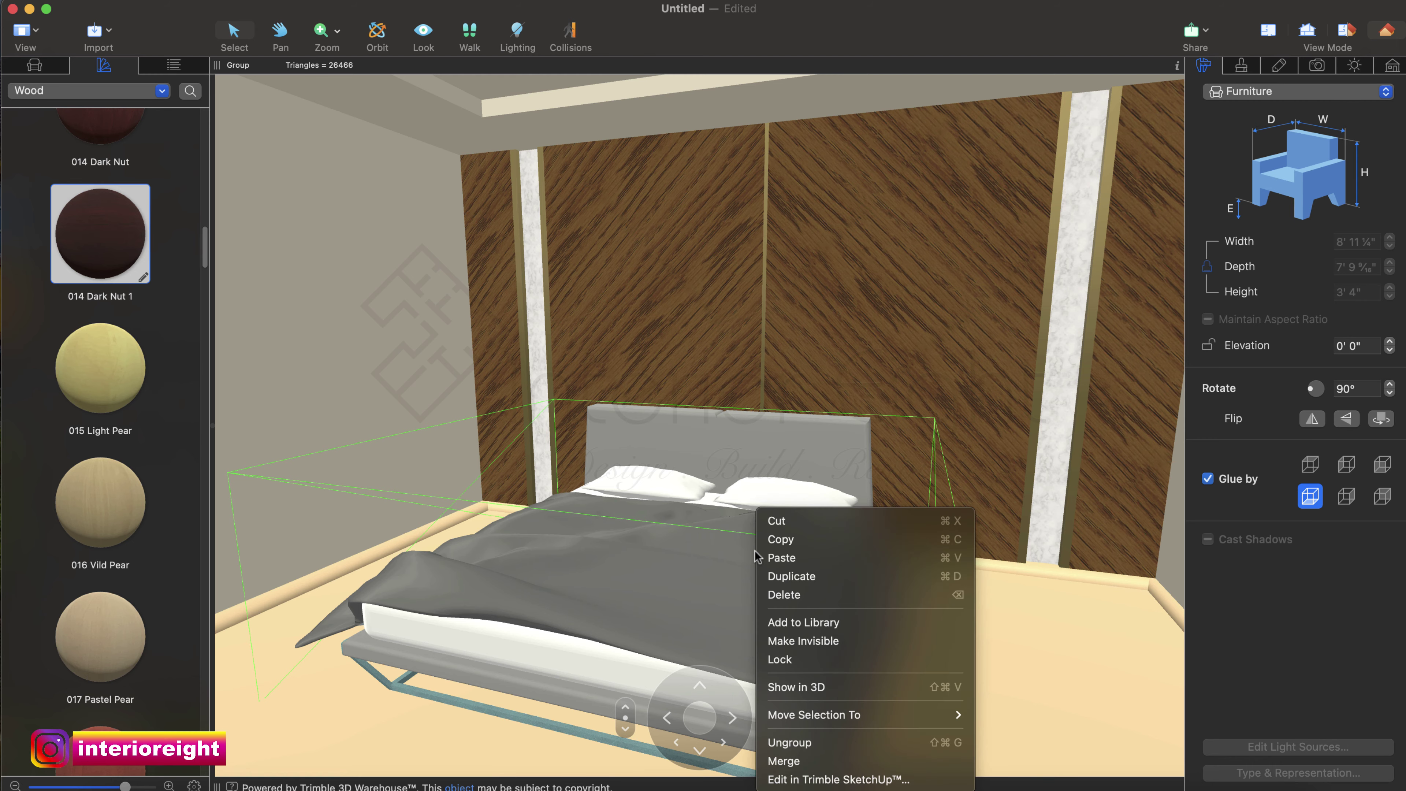
left_click(830, 628)
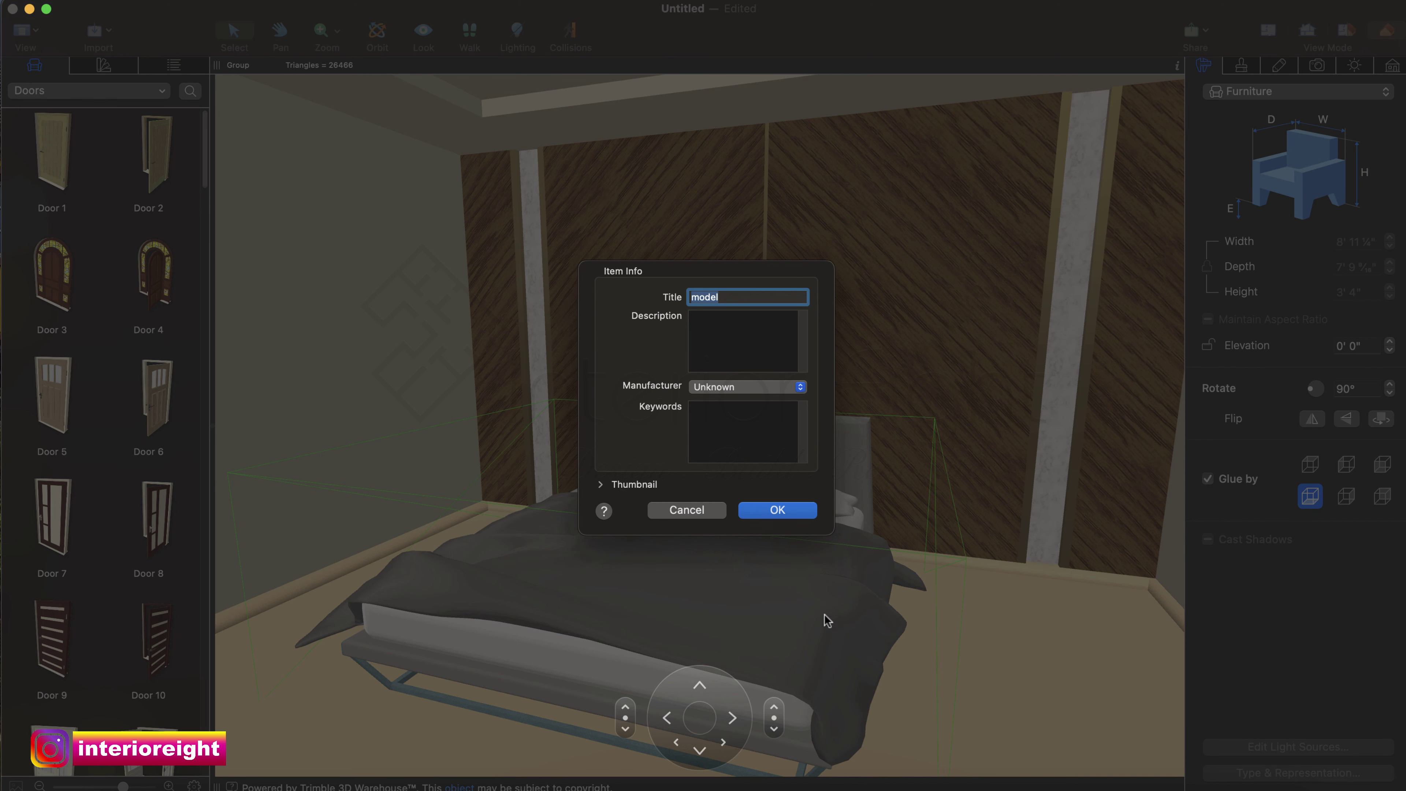
left_click(705, 511)
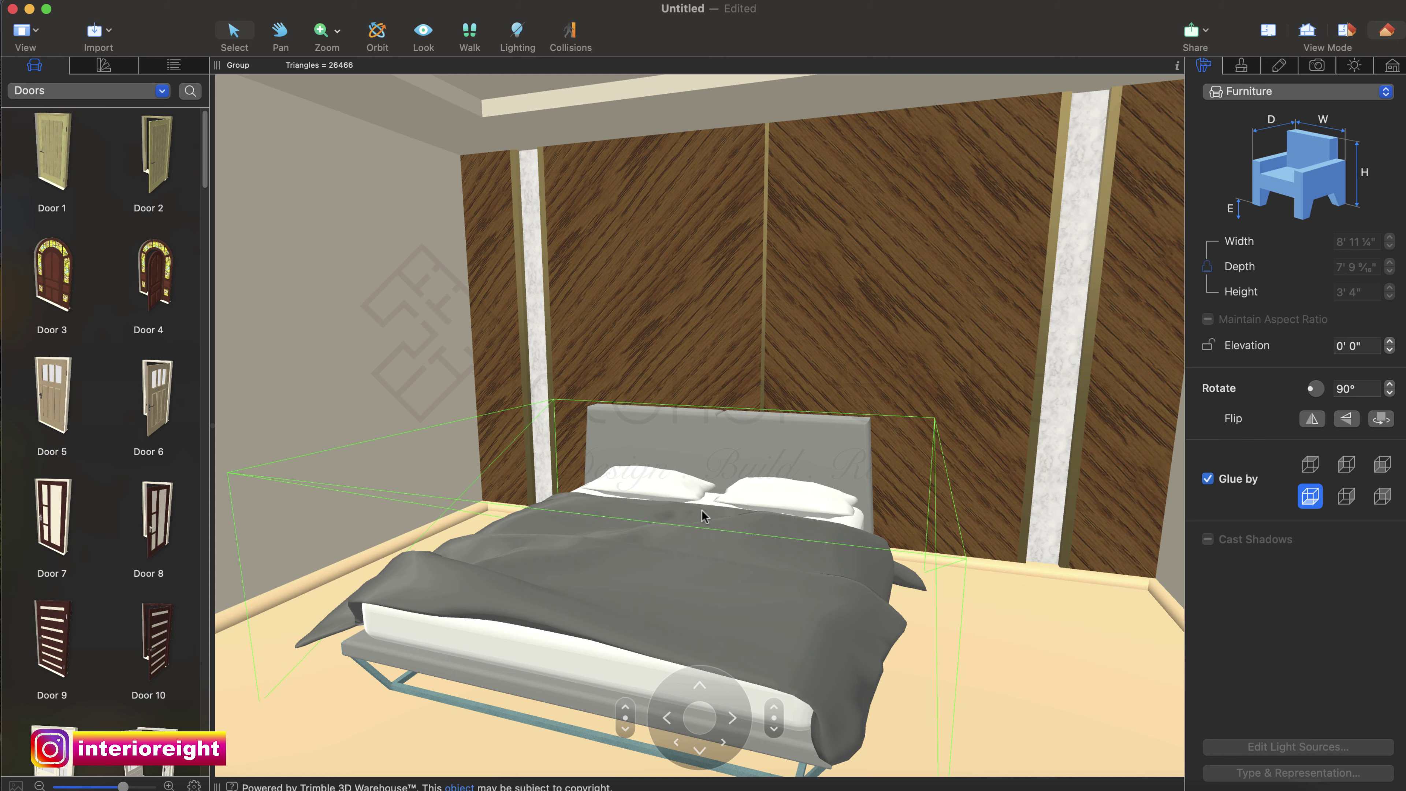
key("Delete")
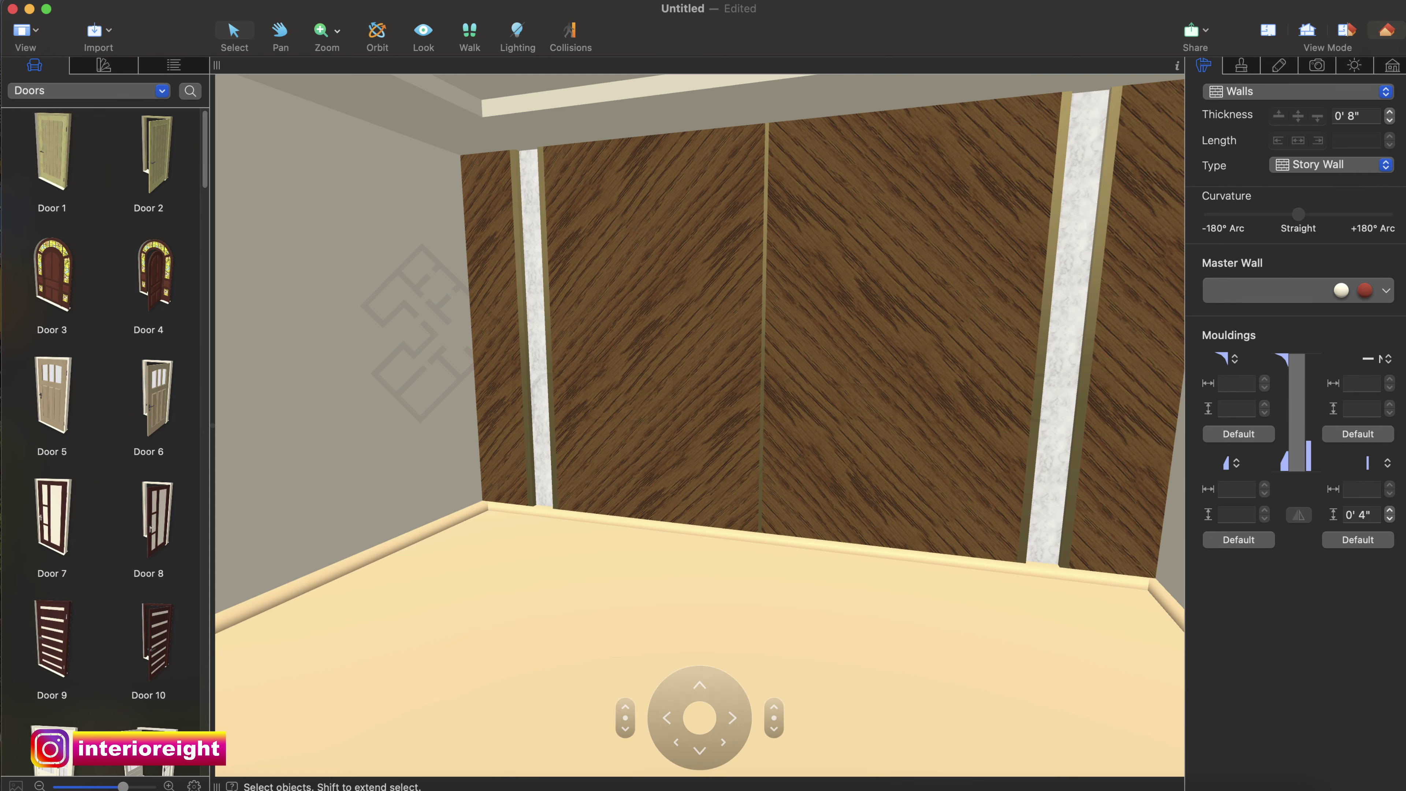
Place the favourite bed set with nightstands and rug in the 2D plan, rotated 90° with its headboard toward the panelled wall.
left_click(79, 95)
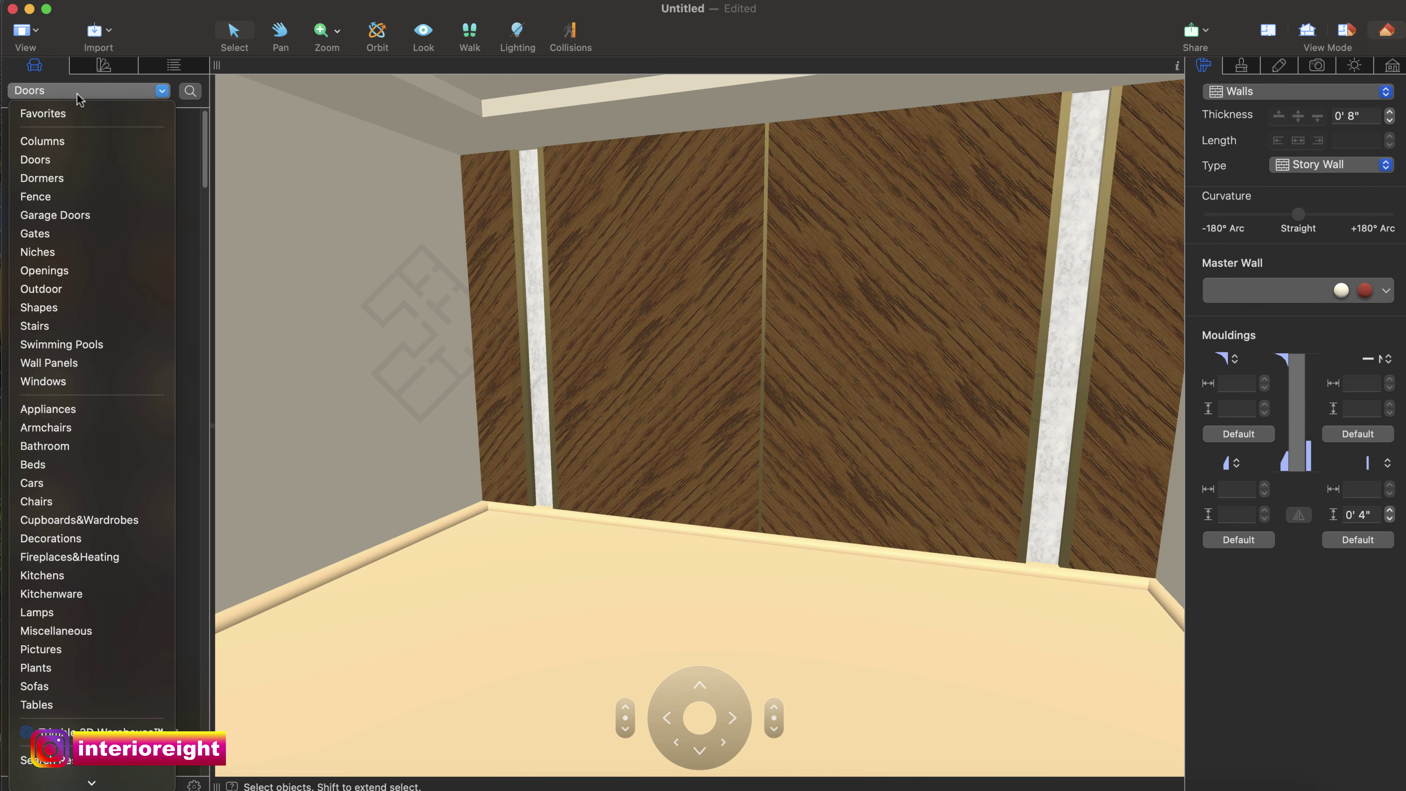
left_click(75, 113)
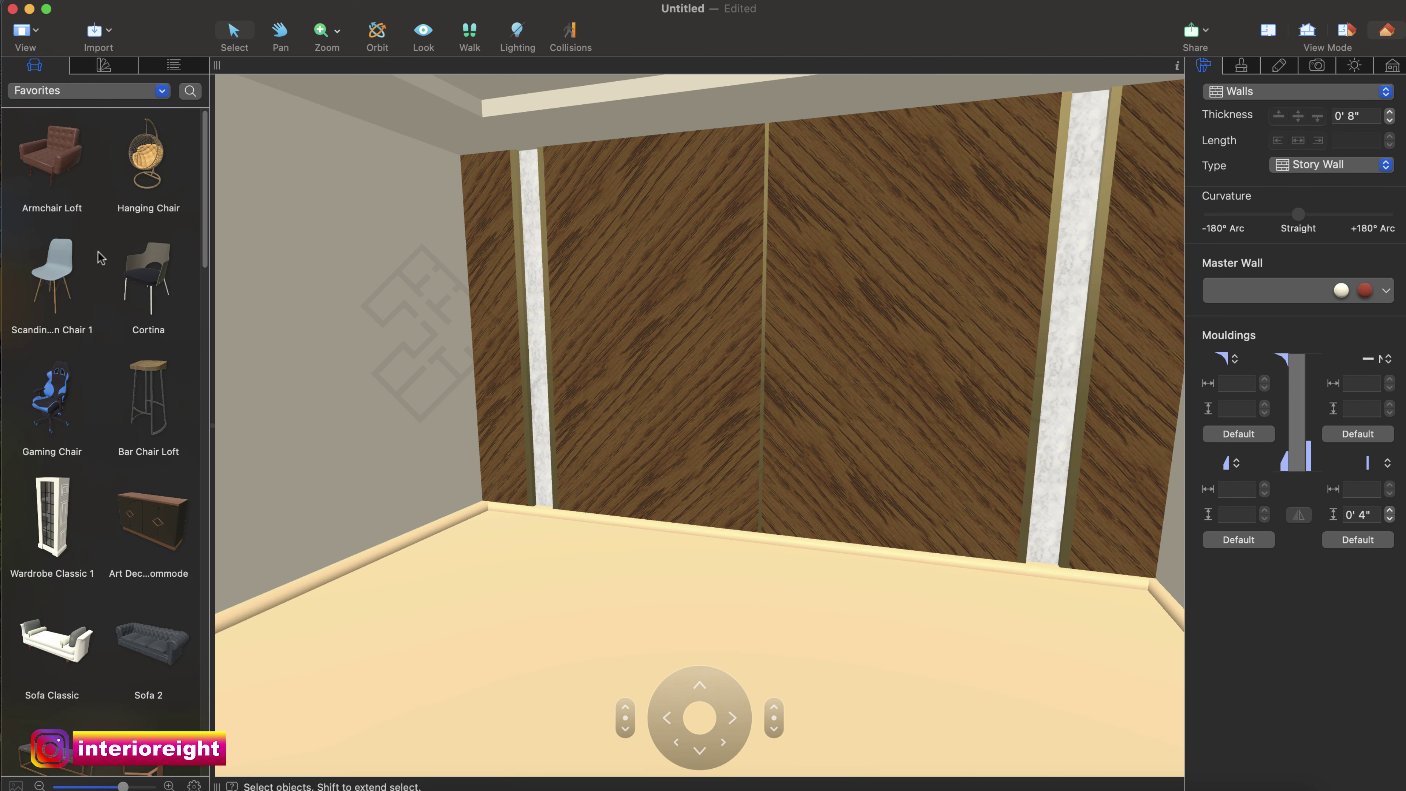
scroll(99, 257, "down", 10)
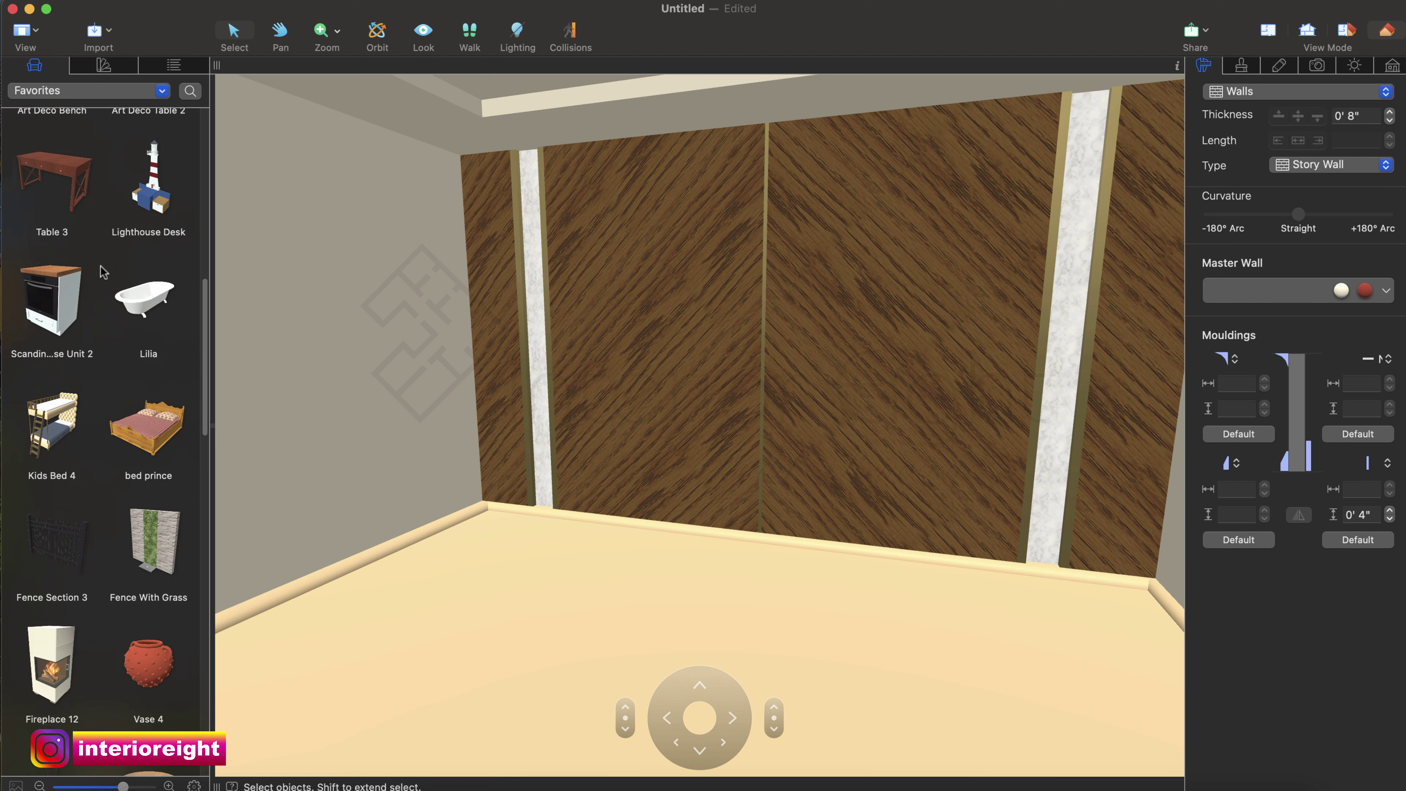
scroll(103, 271, "down", 15)
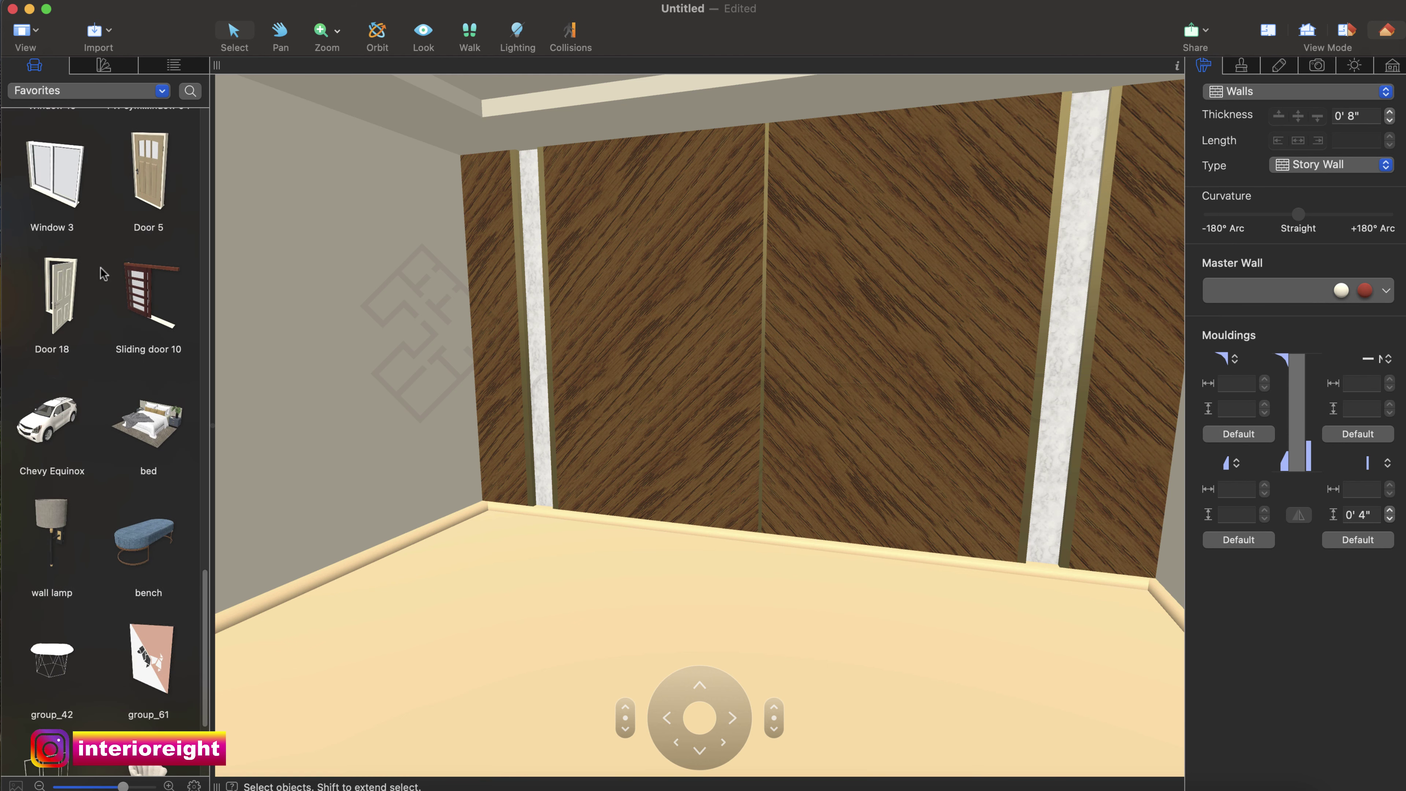
scroll(103, 271, "down", 3)
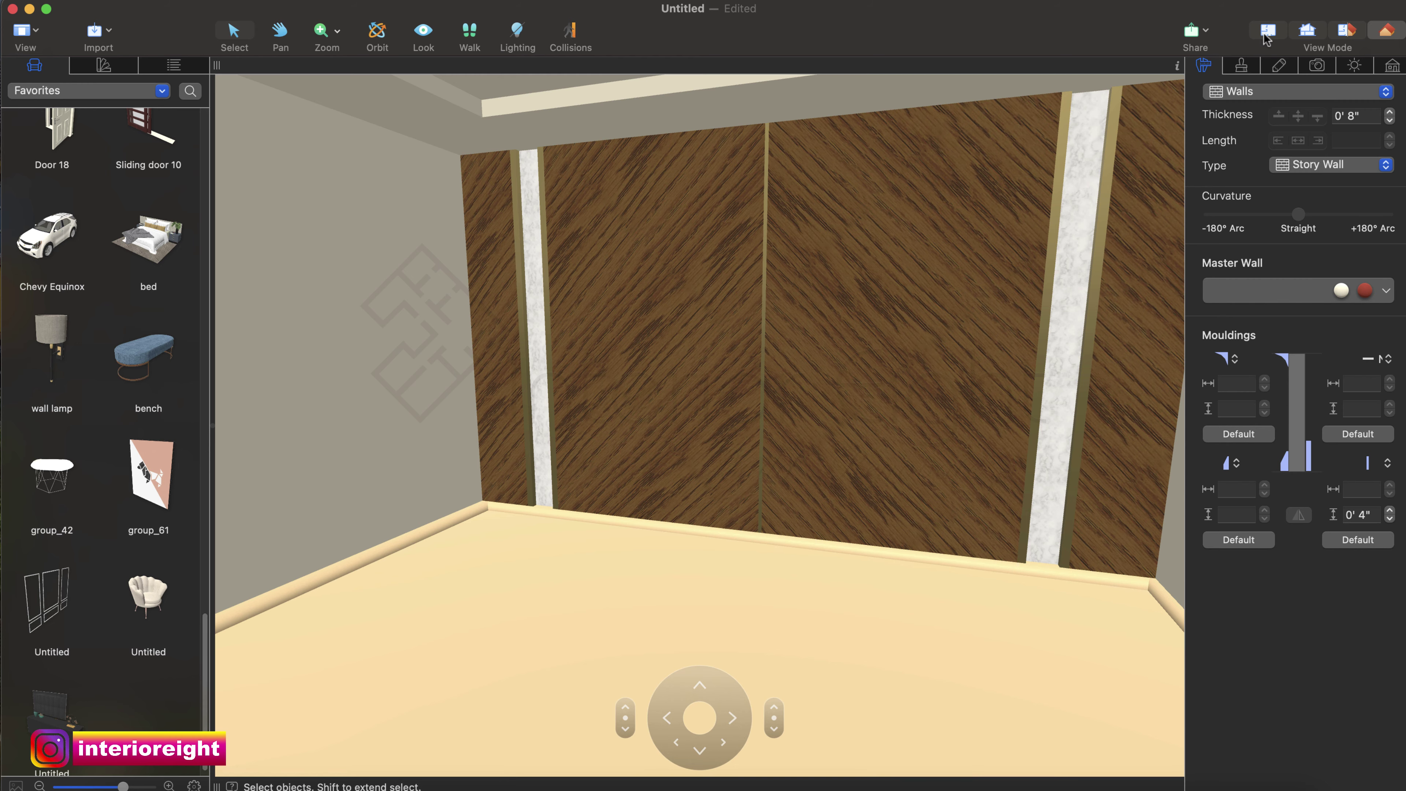
left_click(1267, 31)
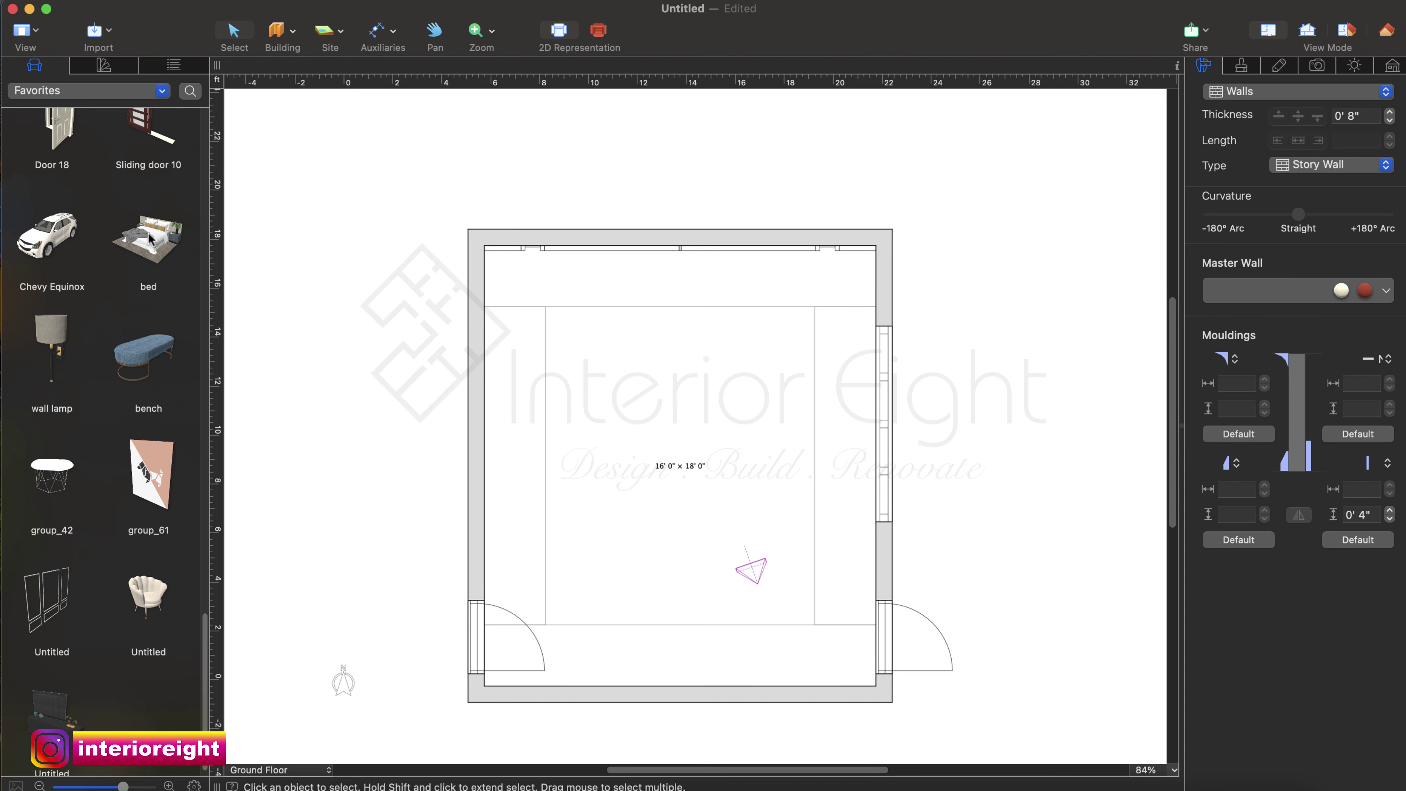
left_click_drag(149, 238, 696, 354)
Align the bed set against the panelled wall, centred between the marble strips, and deselect it in the 3D view.
scroll(696, 354, "up", 5)
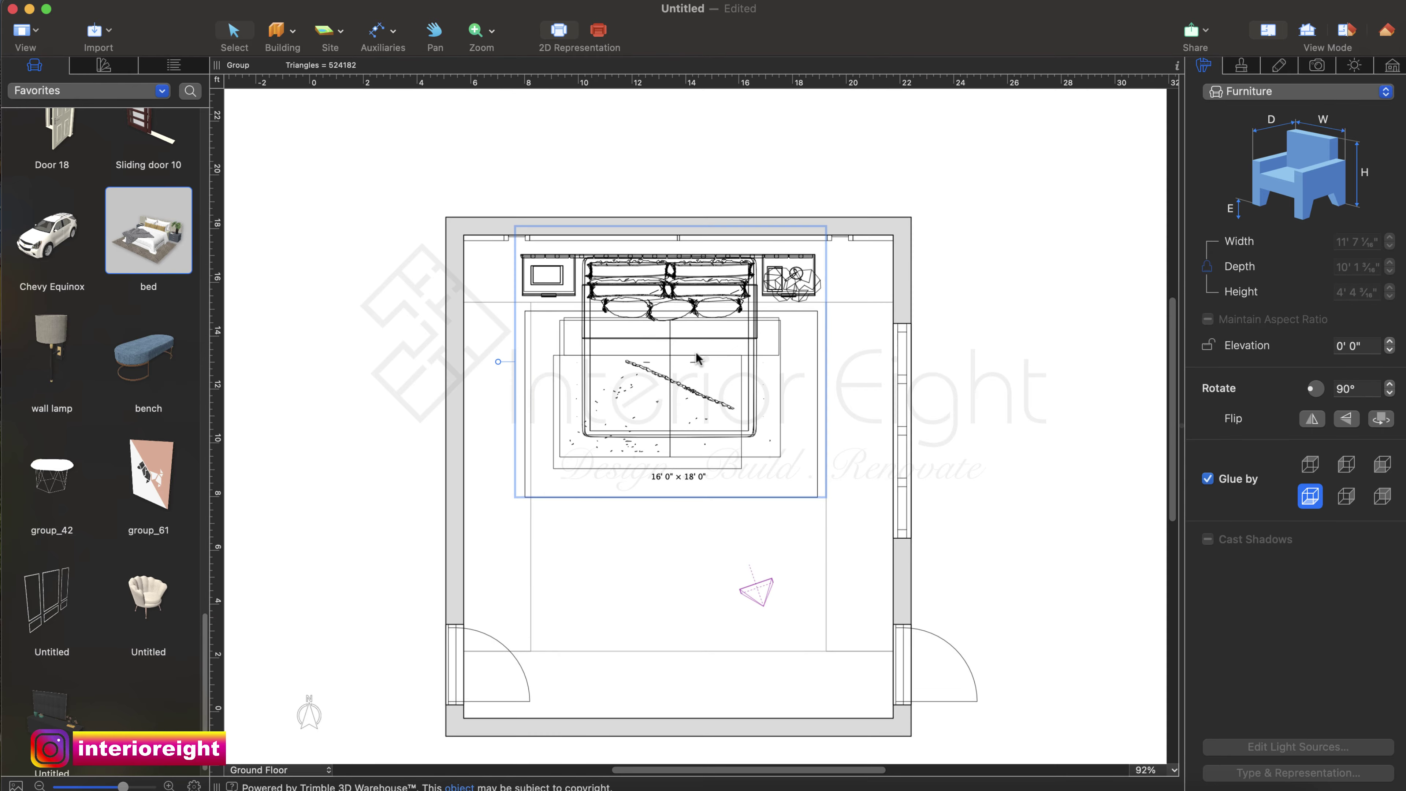
scroll(708, 339, "up", 3)
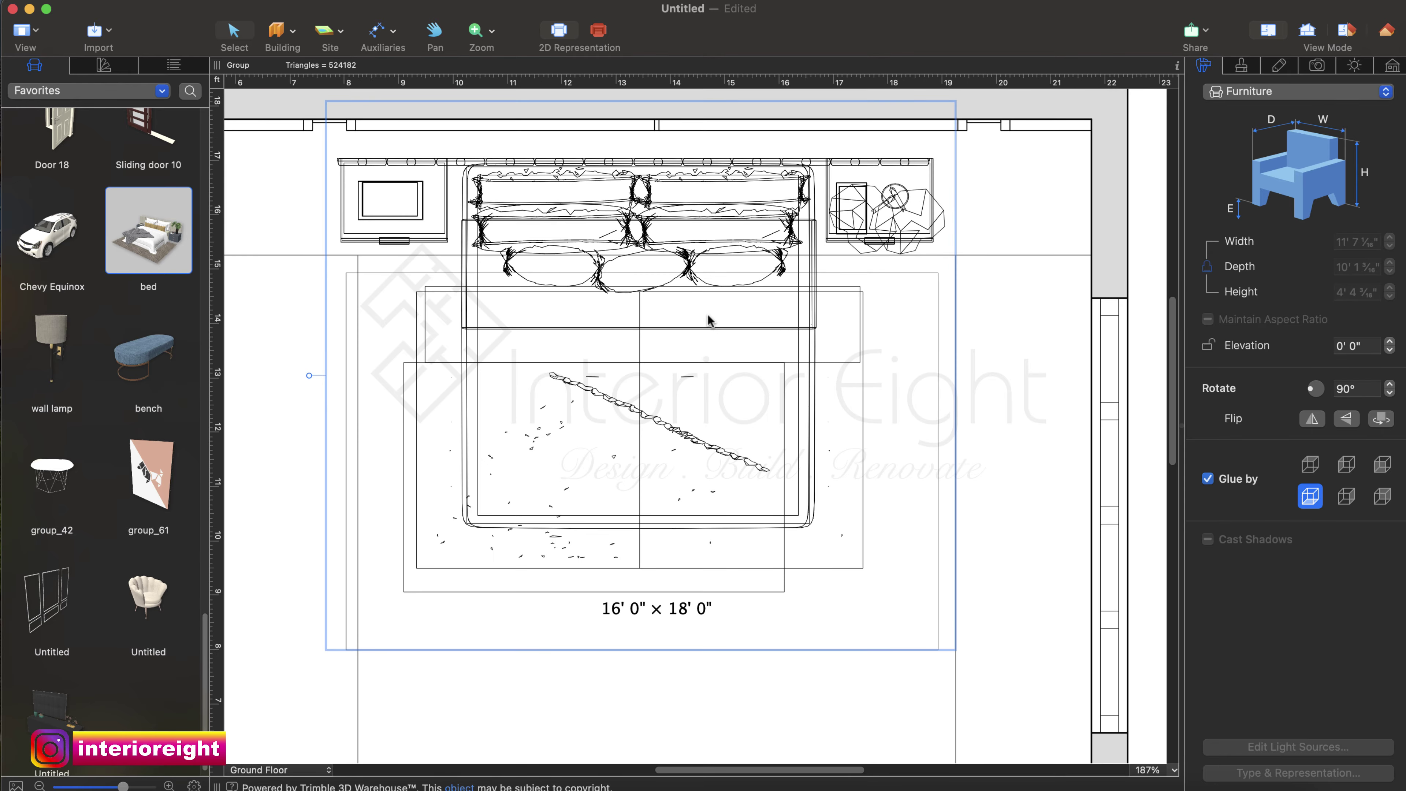
left_click_drag(710, 321, 732, 290)
scroll(739, 302, "up", 5)
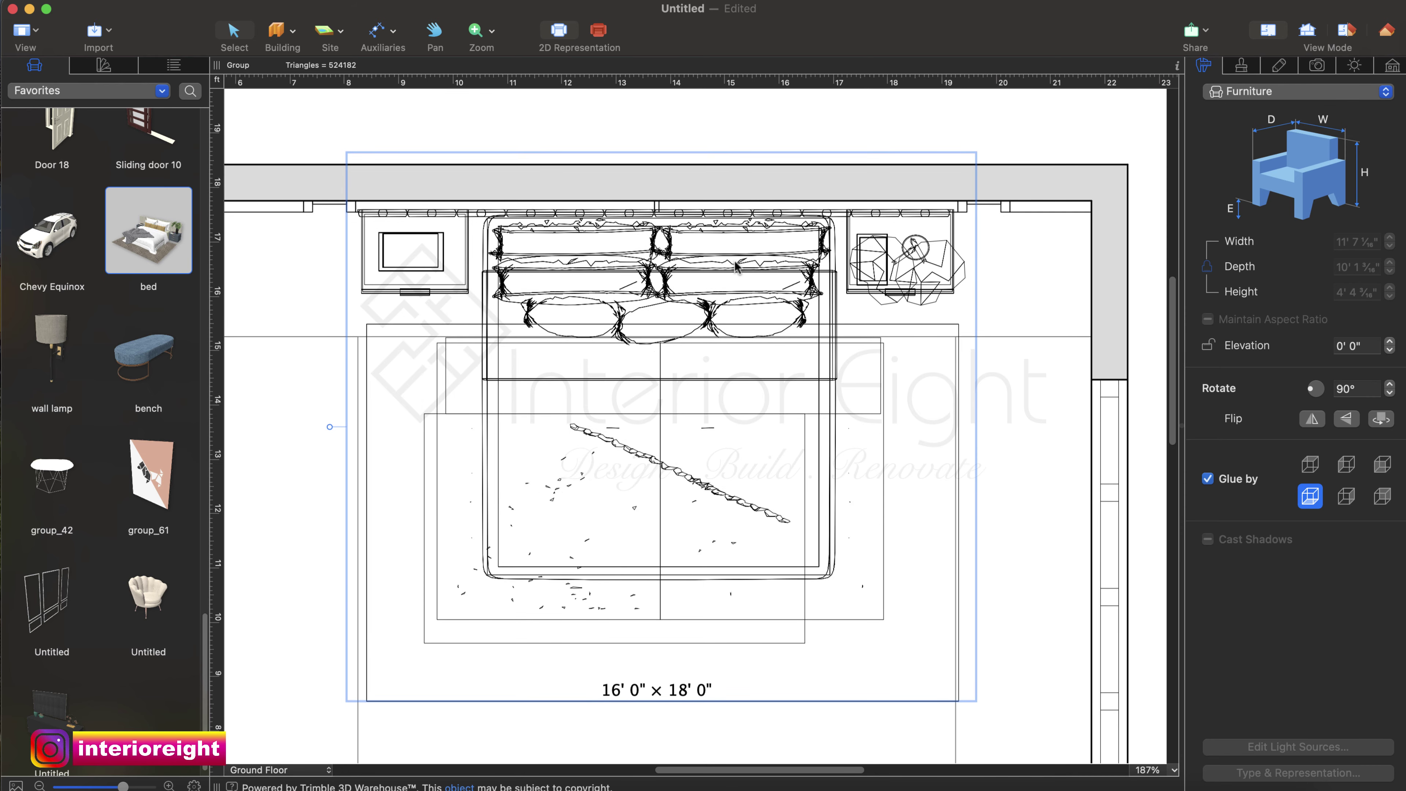
key("Down")
key("Down")
key("Down")
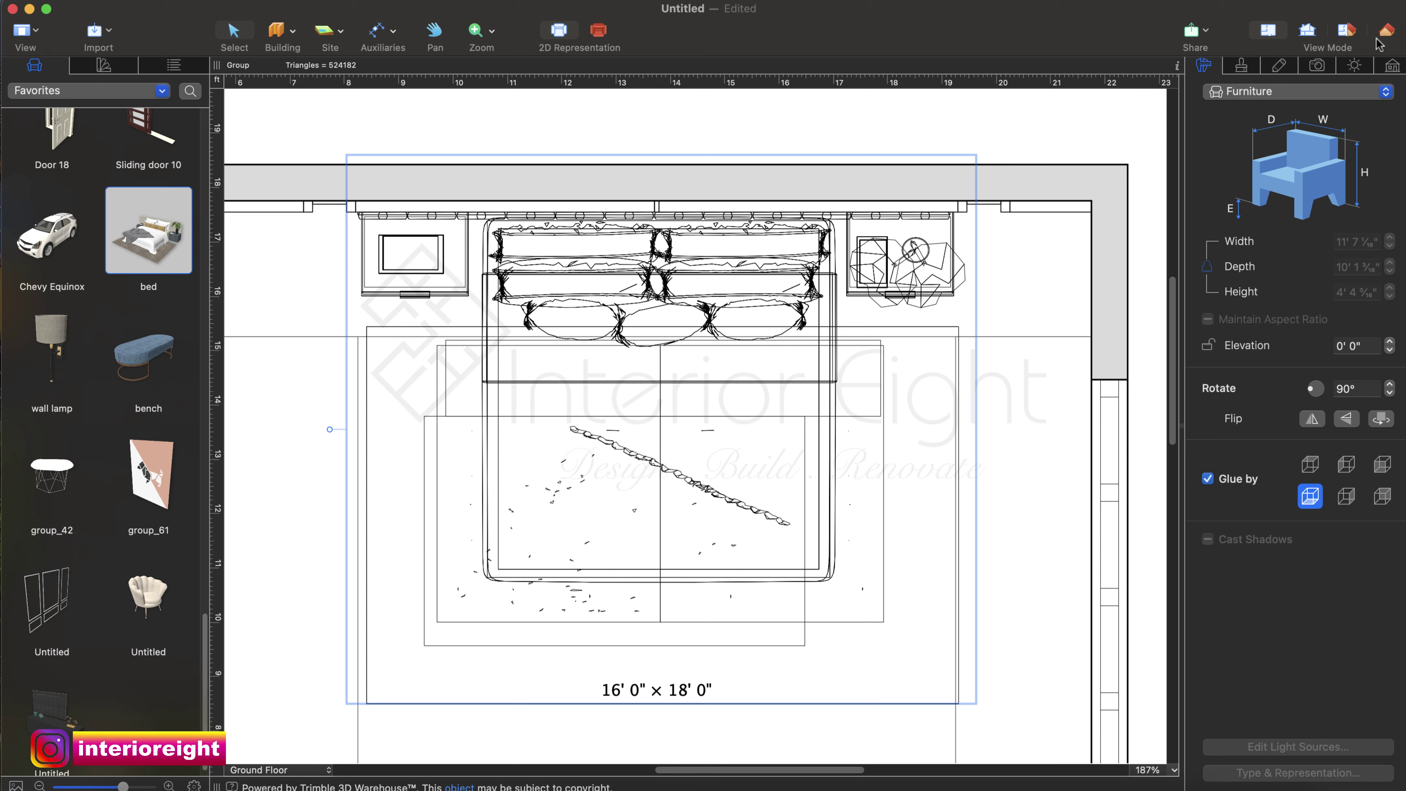
left_click(1386, 30)
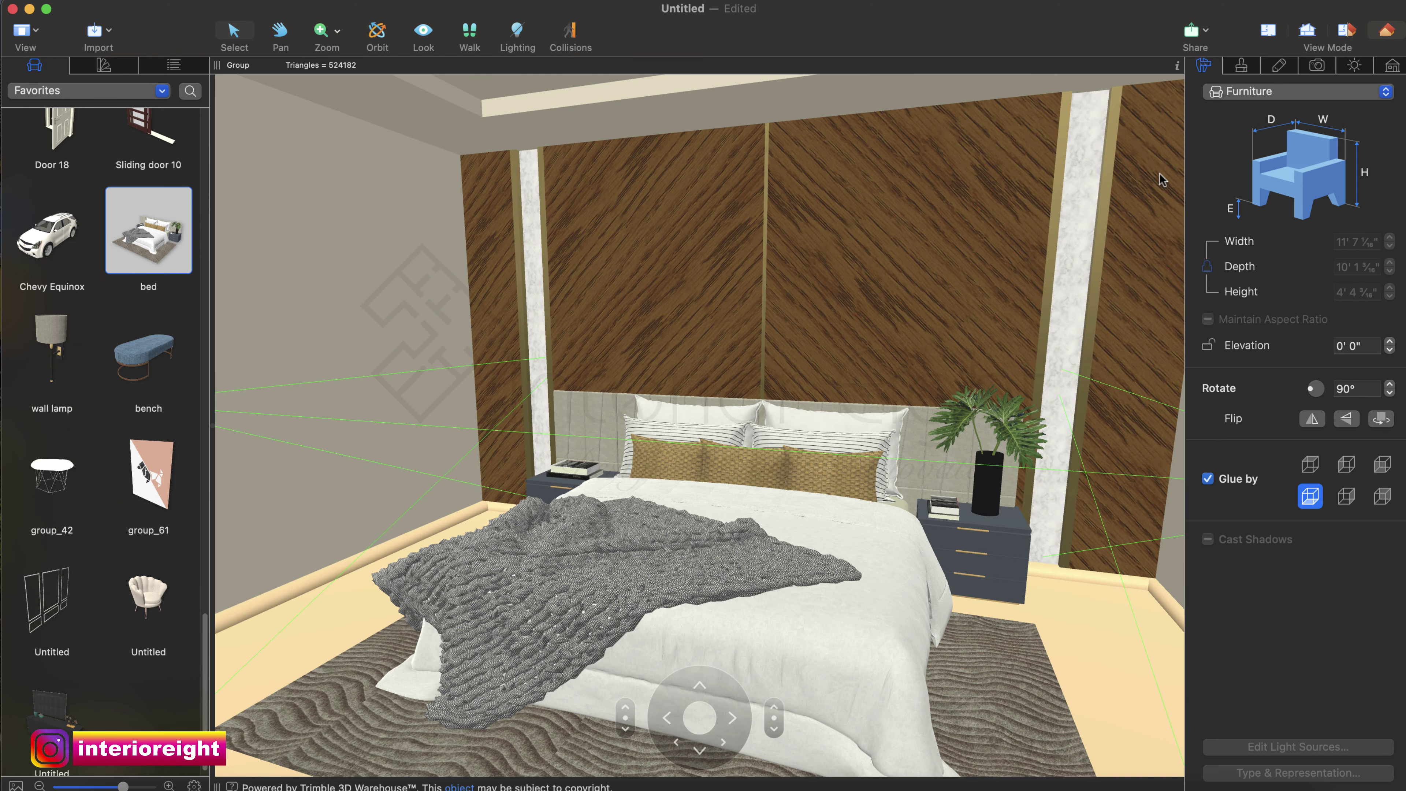
left_click(1161, 179)
key("Down")
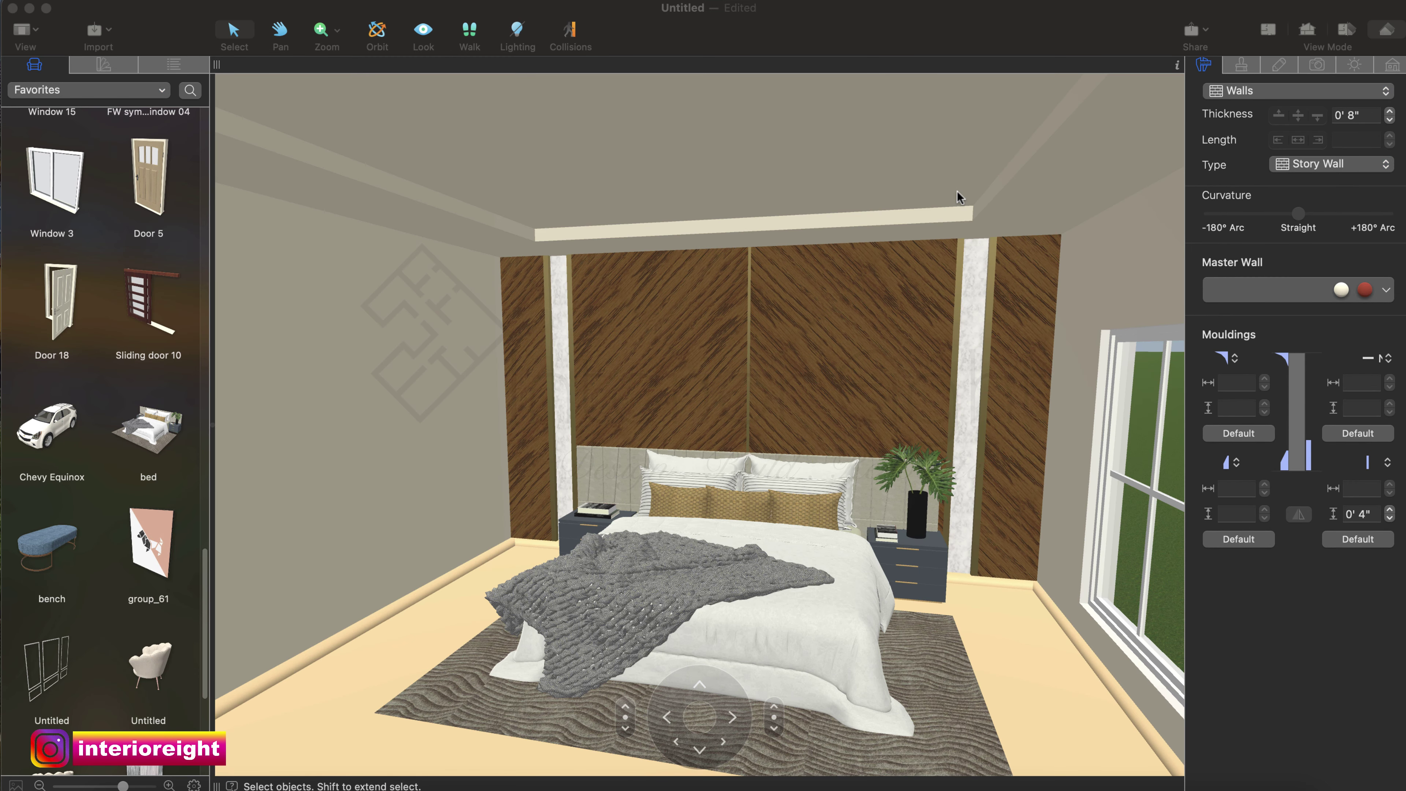
Place the favourite shell-back armchair in the 2D plan along the wall opposite the window, near the door, and view it in 3D.
left_click(901, 19)
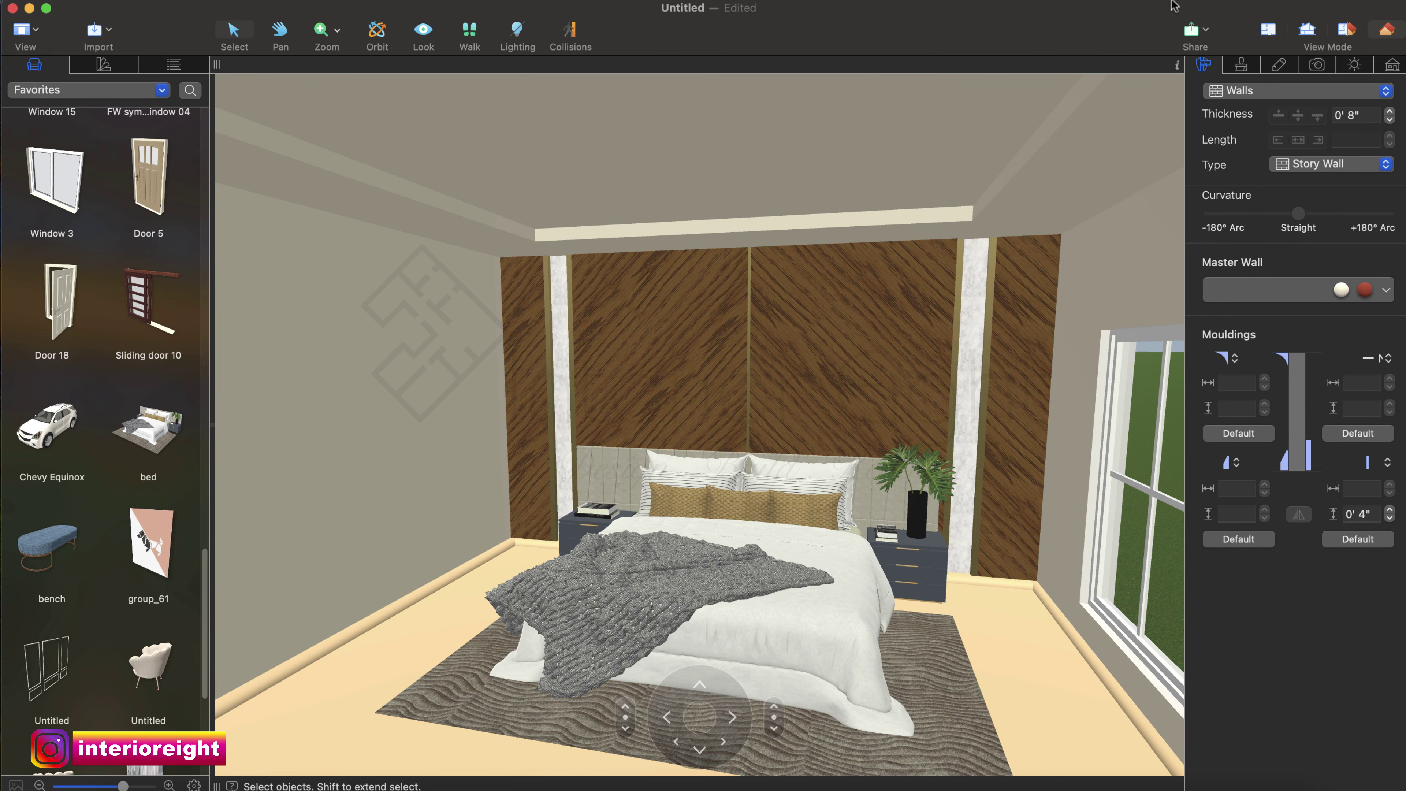
left_click(1268, 31)
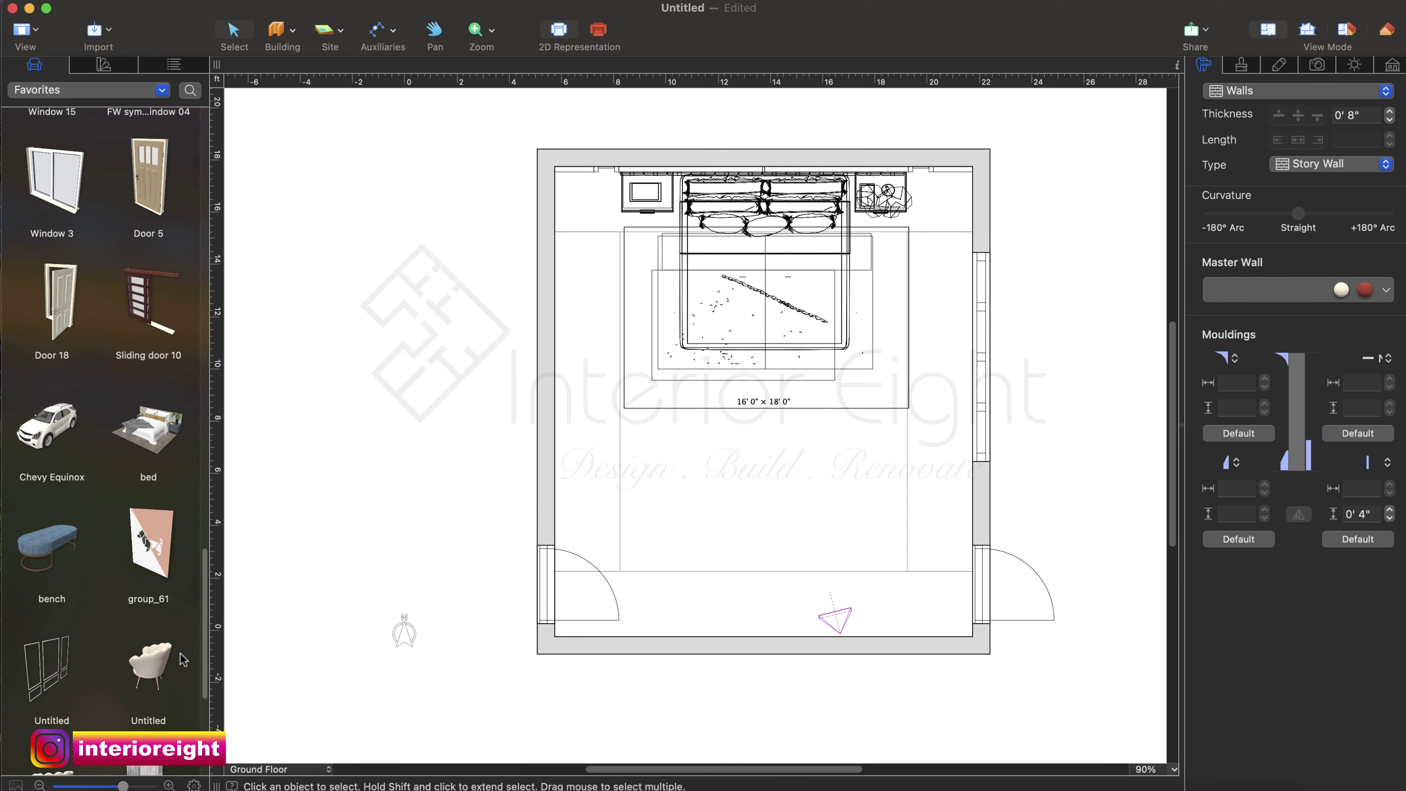
left_click_drag(169, 667, 587, 471)
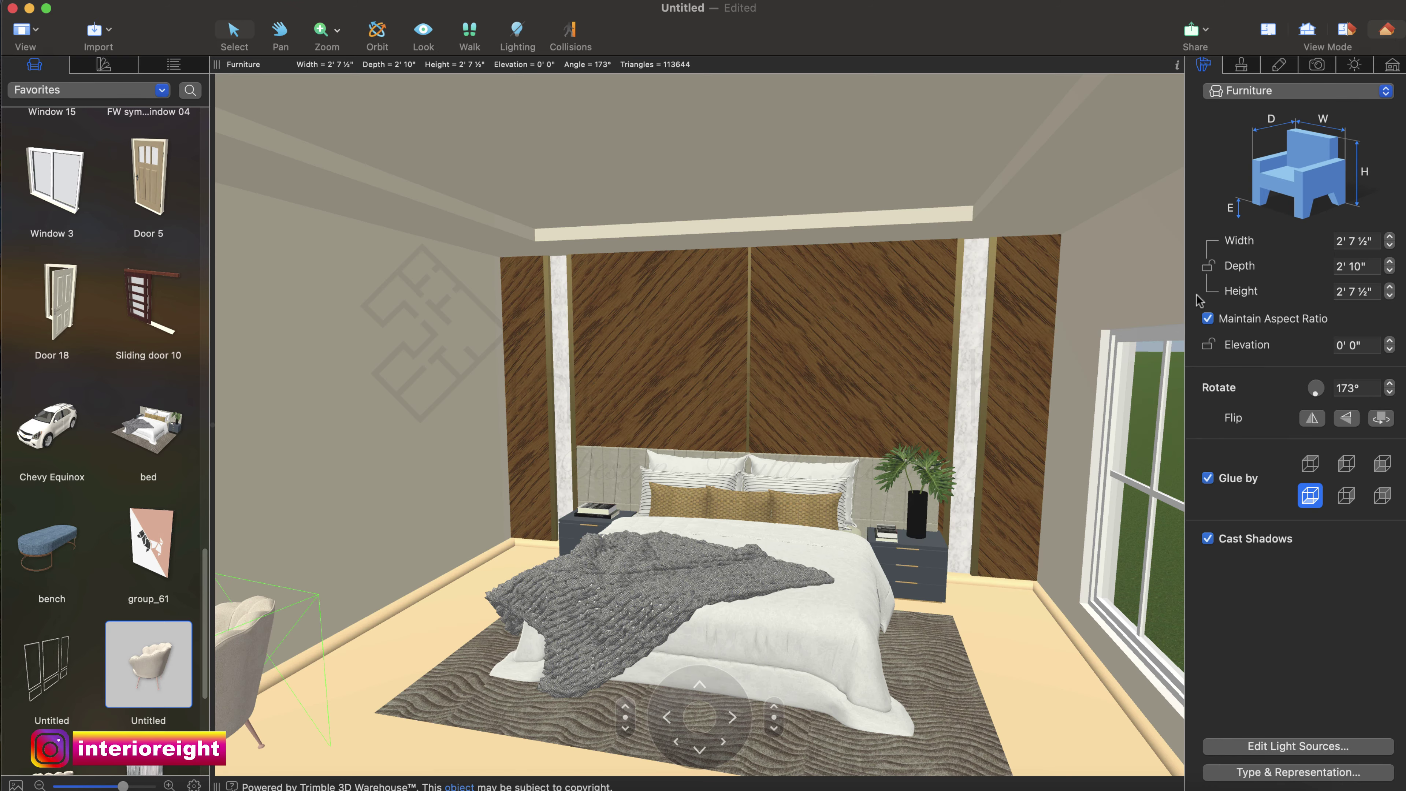
key("Left")
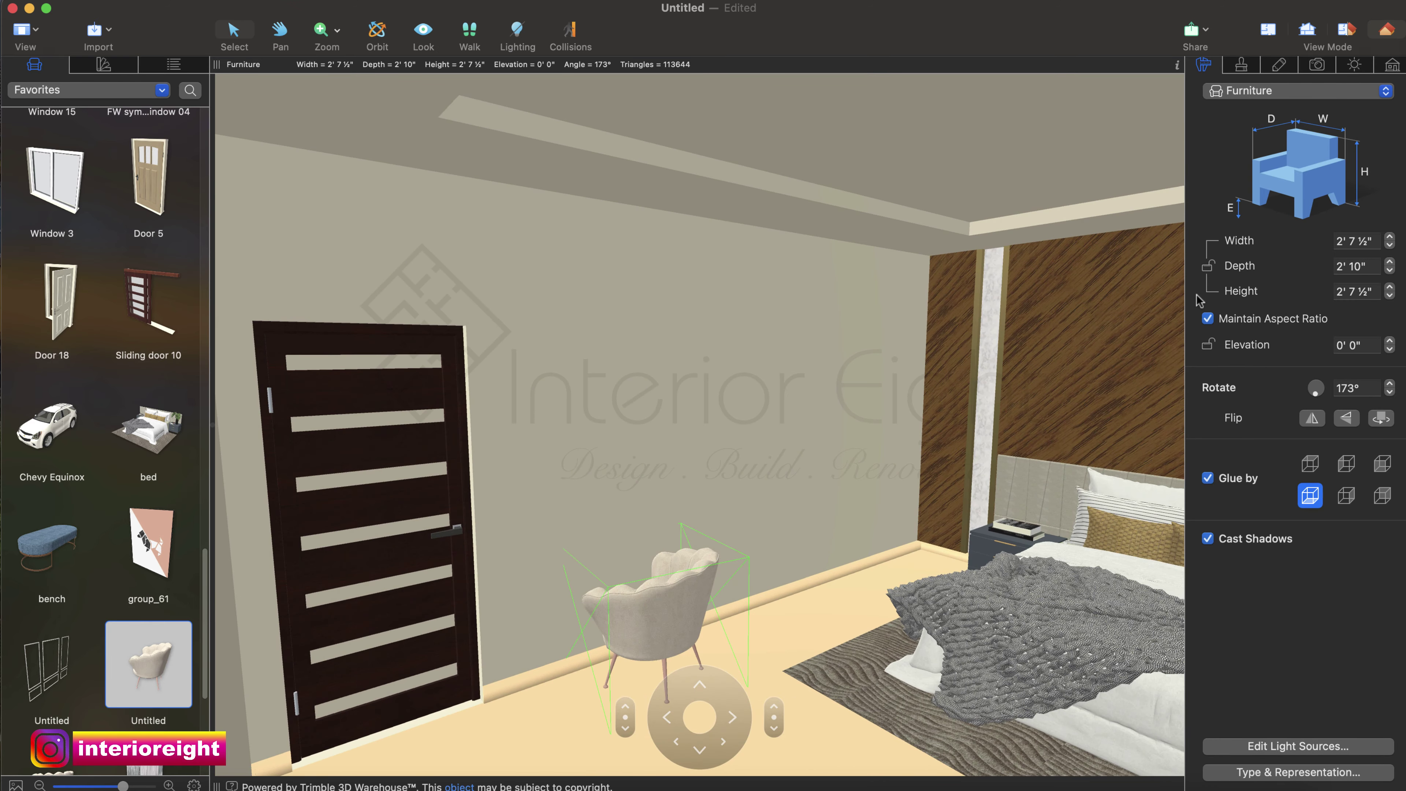
Turn the armchair around to face into the room, with its rotation set to 1°.
left_click(1267, 29)
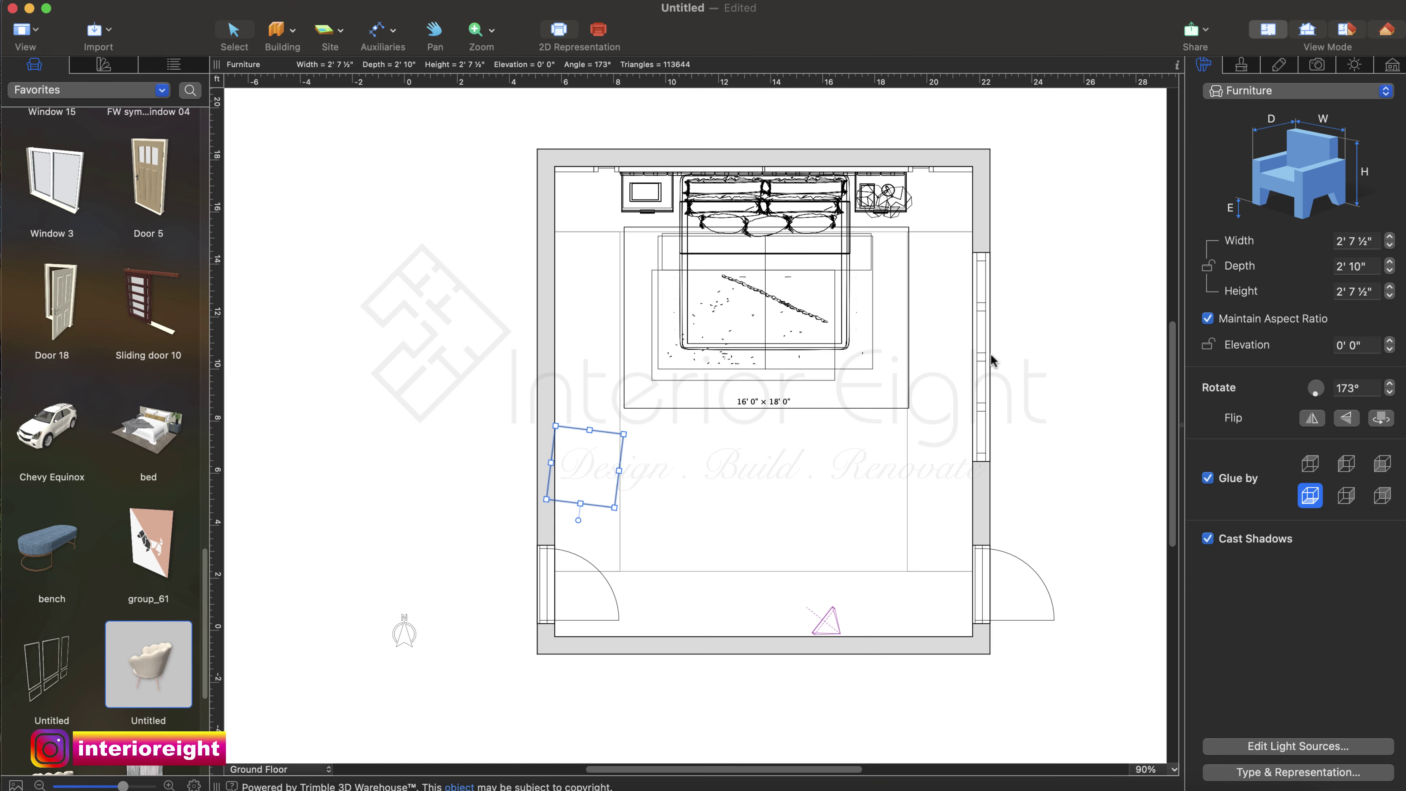
left_click_drag(579, 520, 561, 388)
left_click(1387, 30)
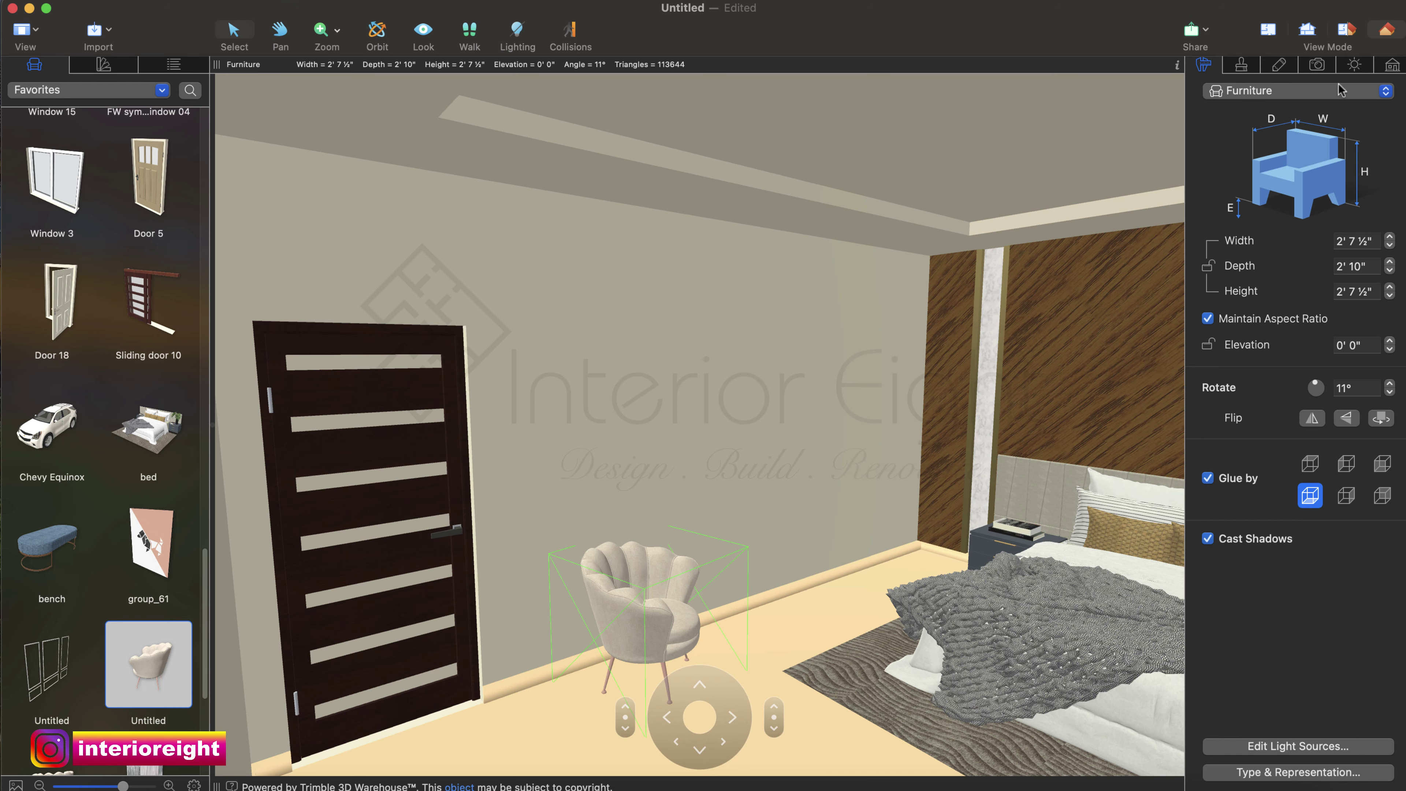
left_click(1389, 392)
left_click(1389, 392)
left_click(1389, 392)
left_click(1390, 392)
left_click(1389, 392)
left_click(1389, 392)
left_click(1389, 392)
left_click(1389, 392)
left_click(1389, 392)
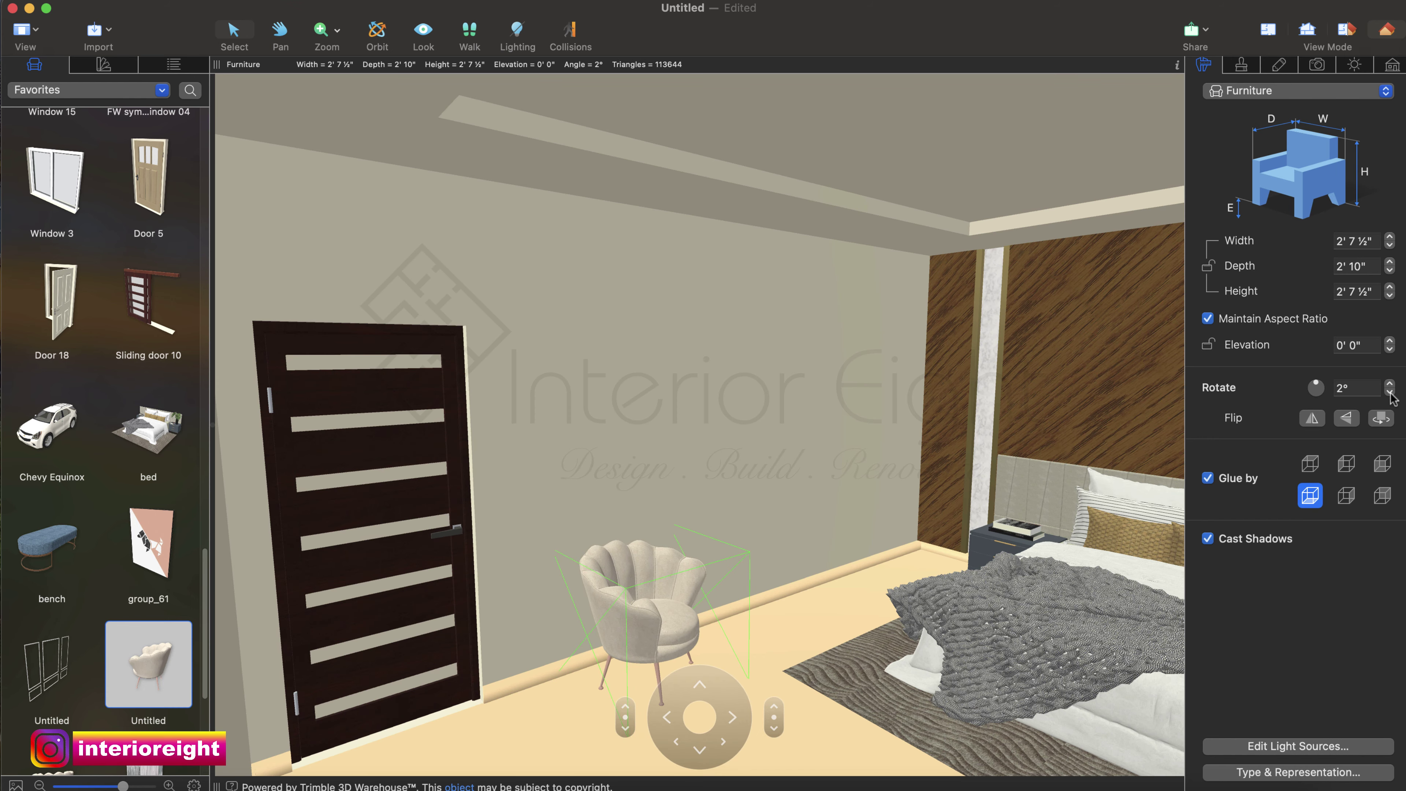
left_click(1389, 392)
Duplicate the armchair along the same wall toward the bed and rotate the copy to -31°.
left_click(1267, 29)
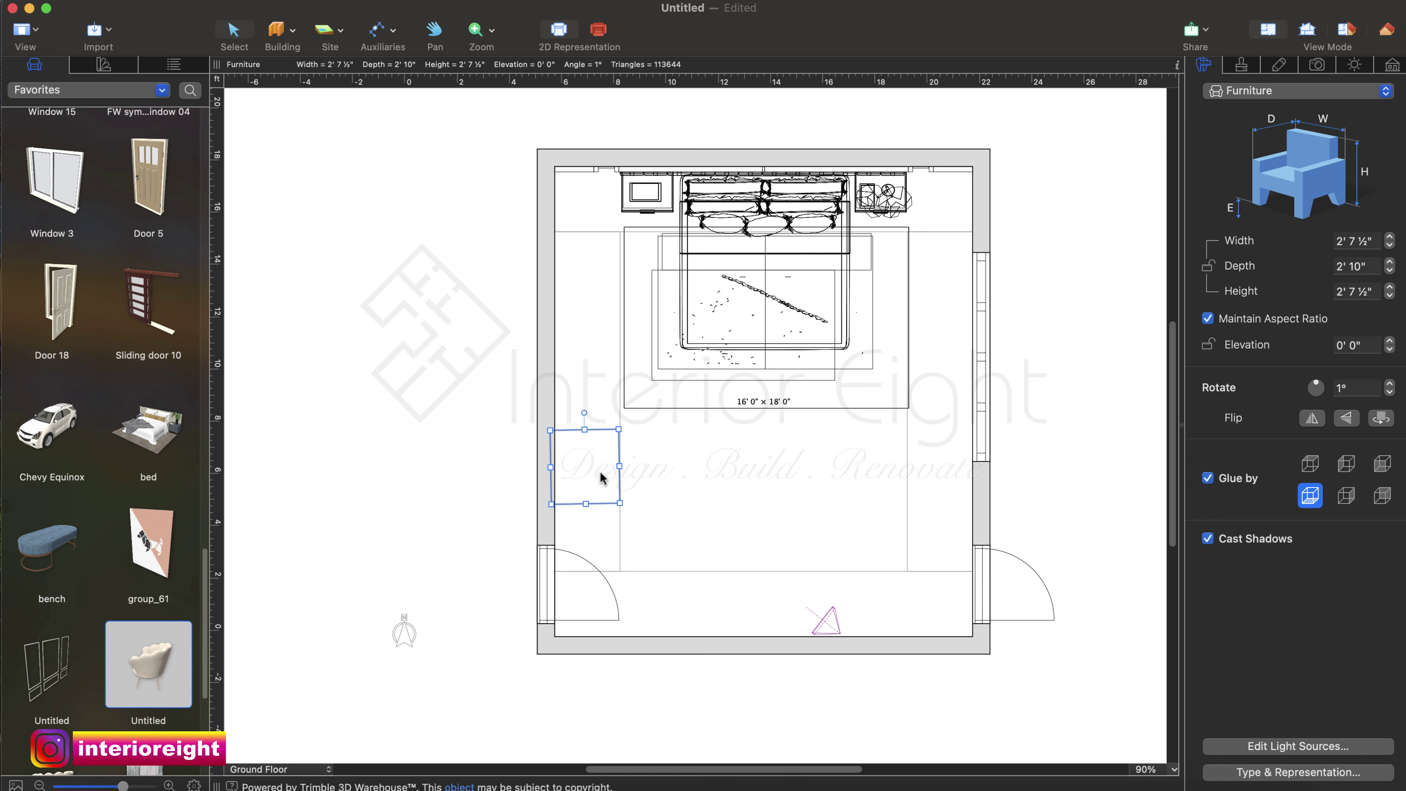
left_click_drag(597, 473, 589, 364)
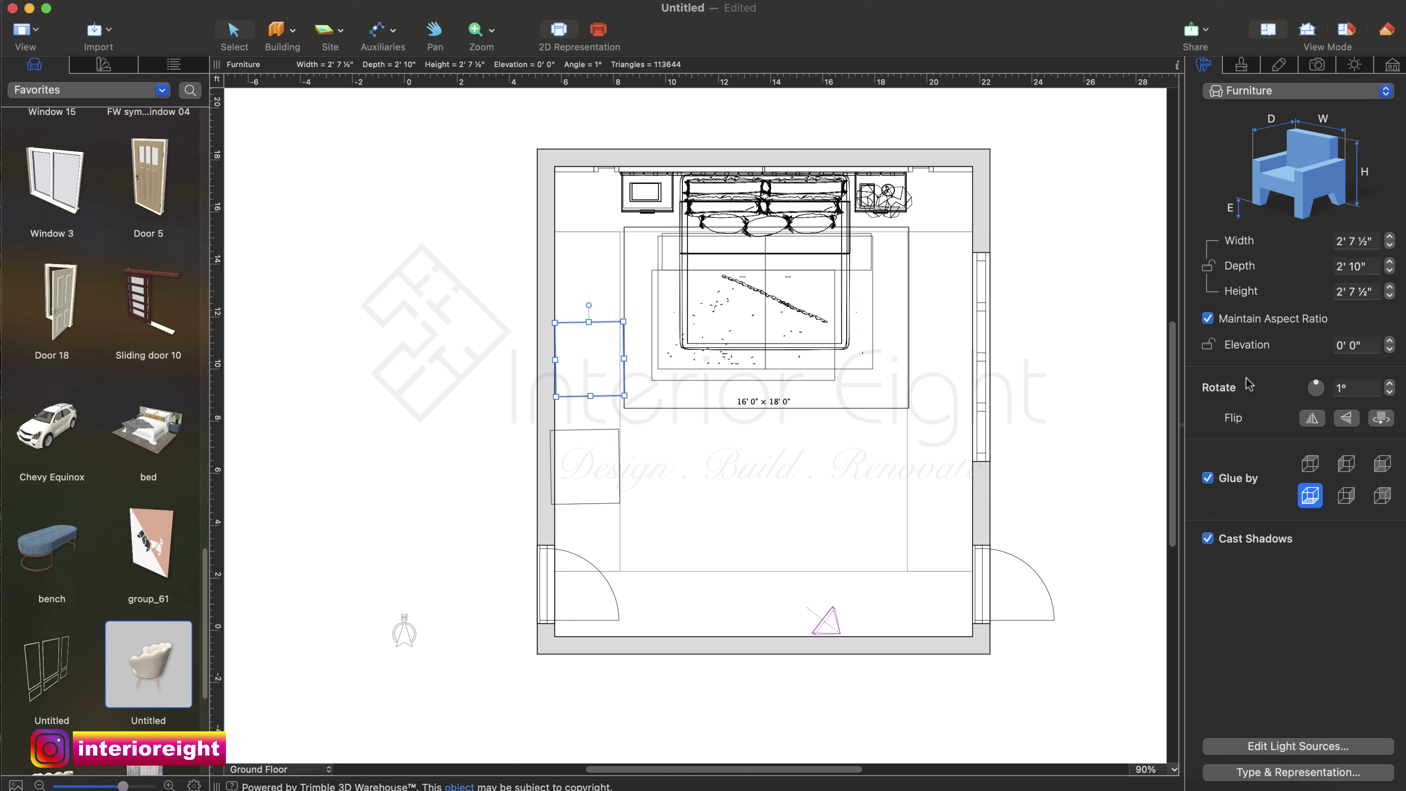
left_click(1385, 29)
left_click(1390, 392)
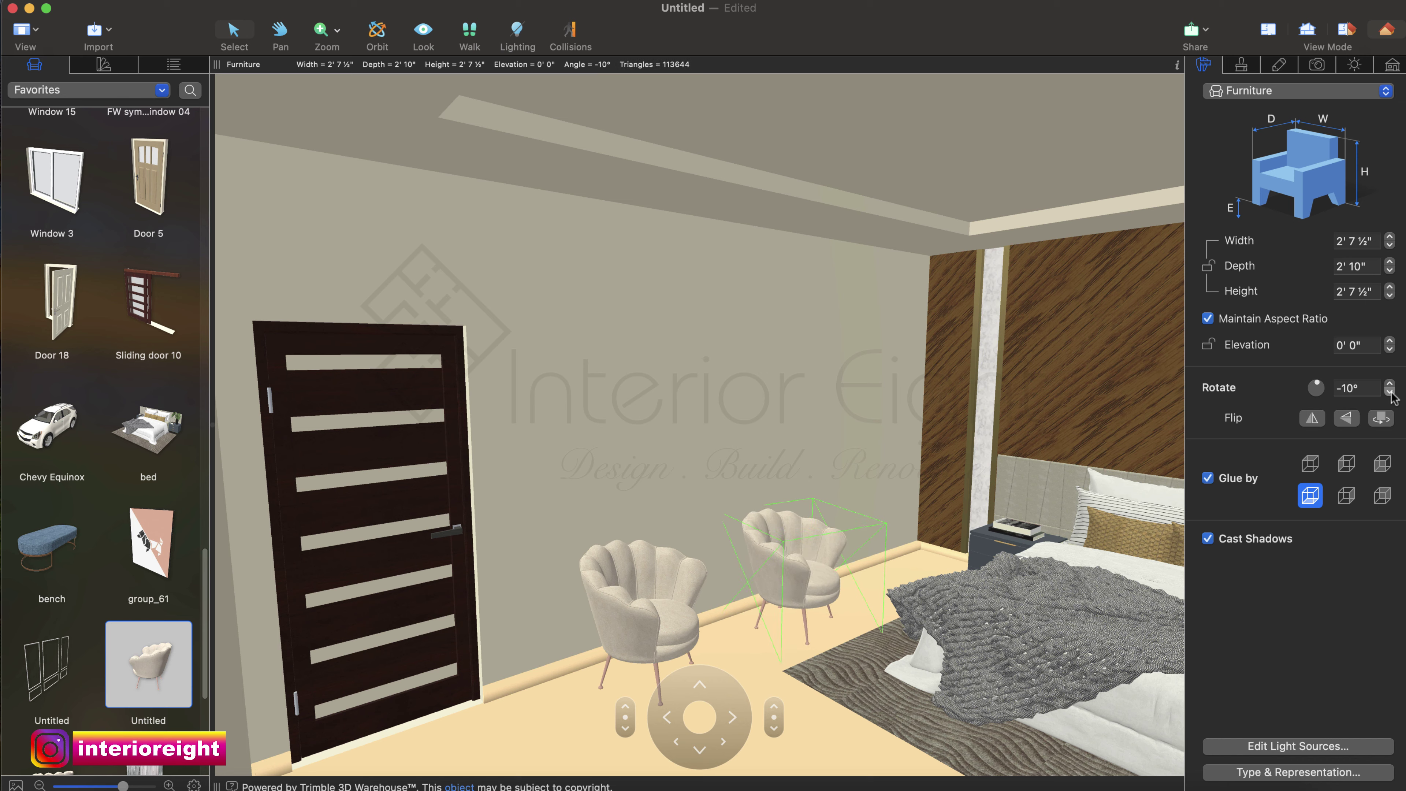
left_click(1390, 394)
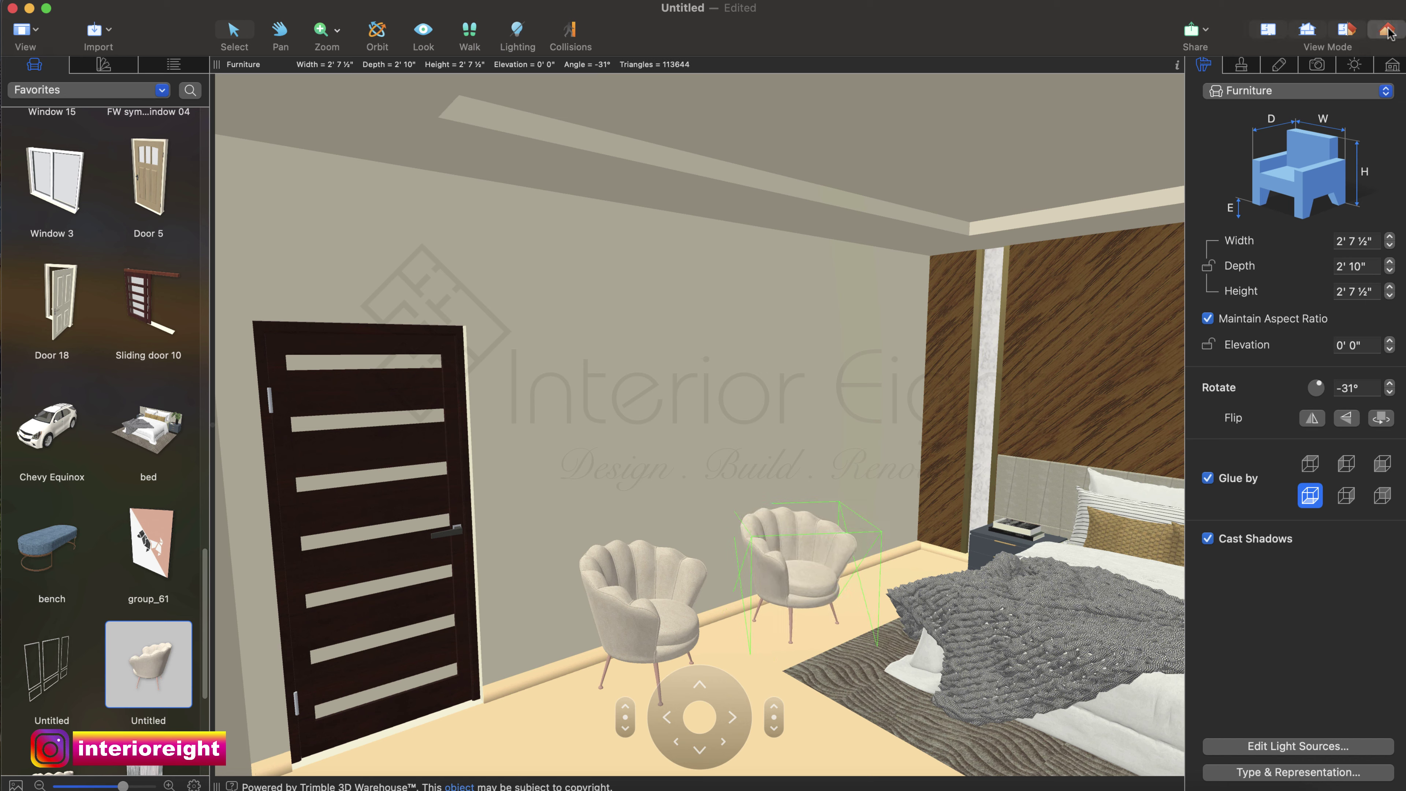
Place the favourite group_20 side table between the two armchairs in the 2D plan and check the seating group in 3D.
left_click(1268, 30)
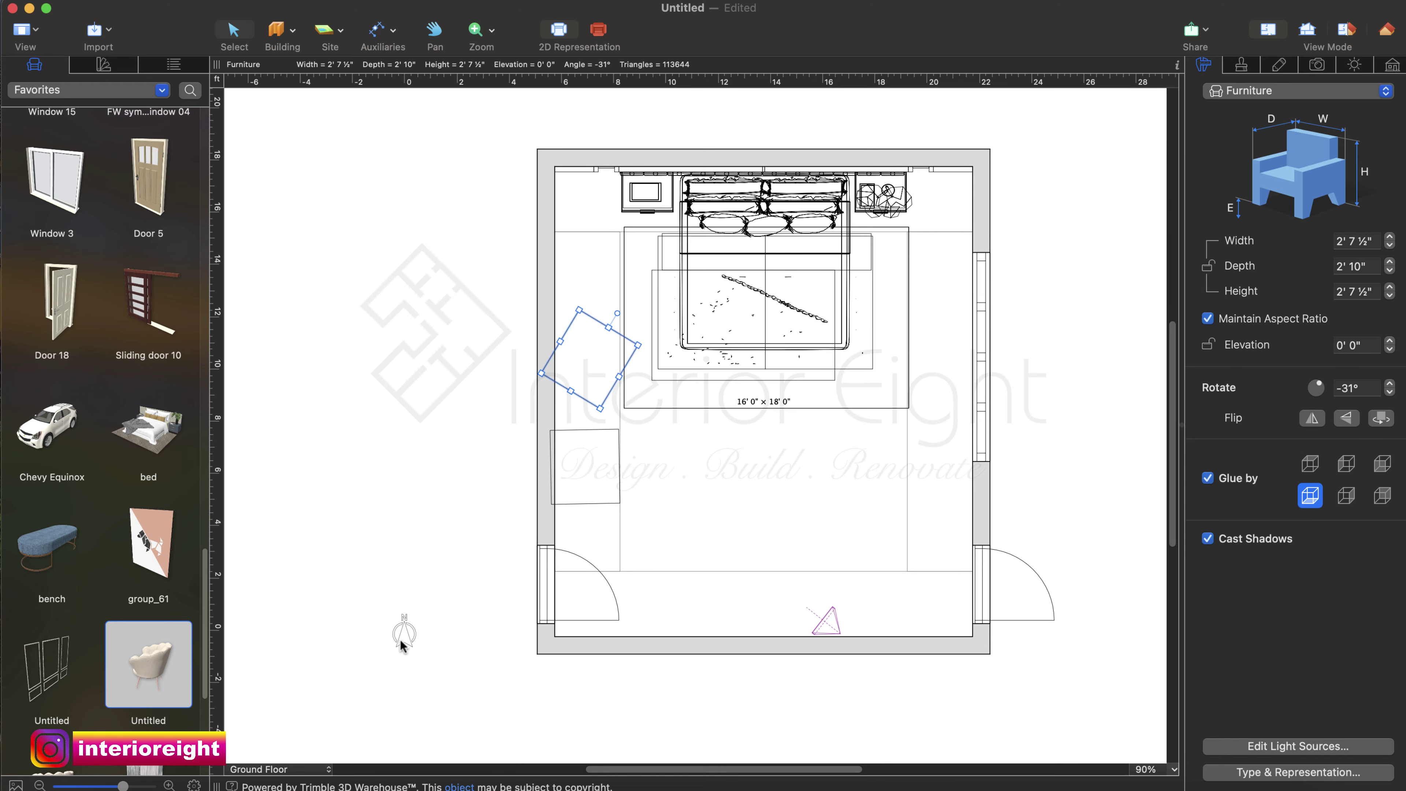
scroll(95, 571, "down", 3)
scroll(96, 572, "down", 2)
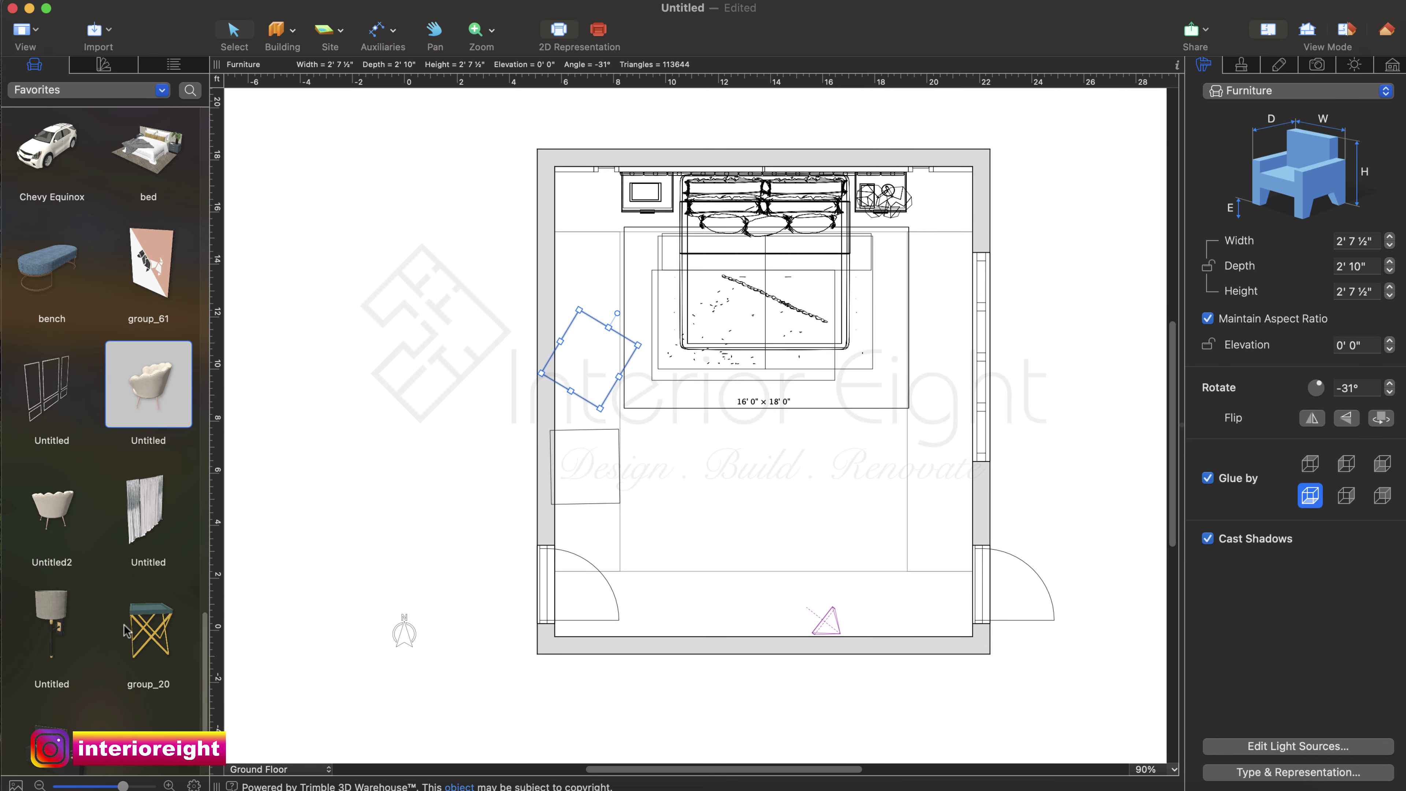
left_click_drag(138, 631, 590, 413)
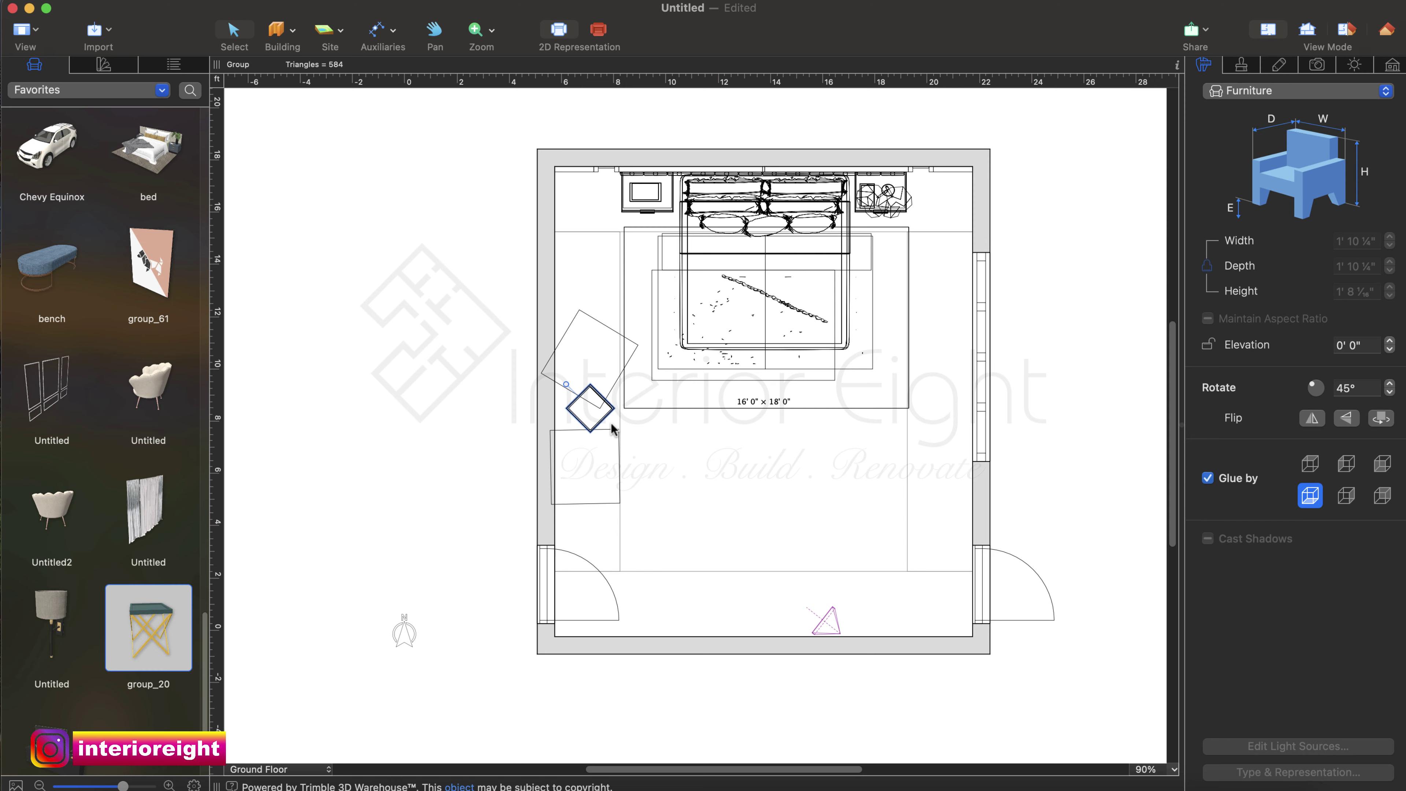
left_click(1386, 31)
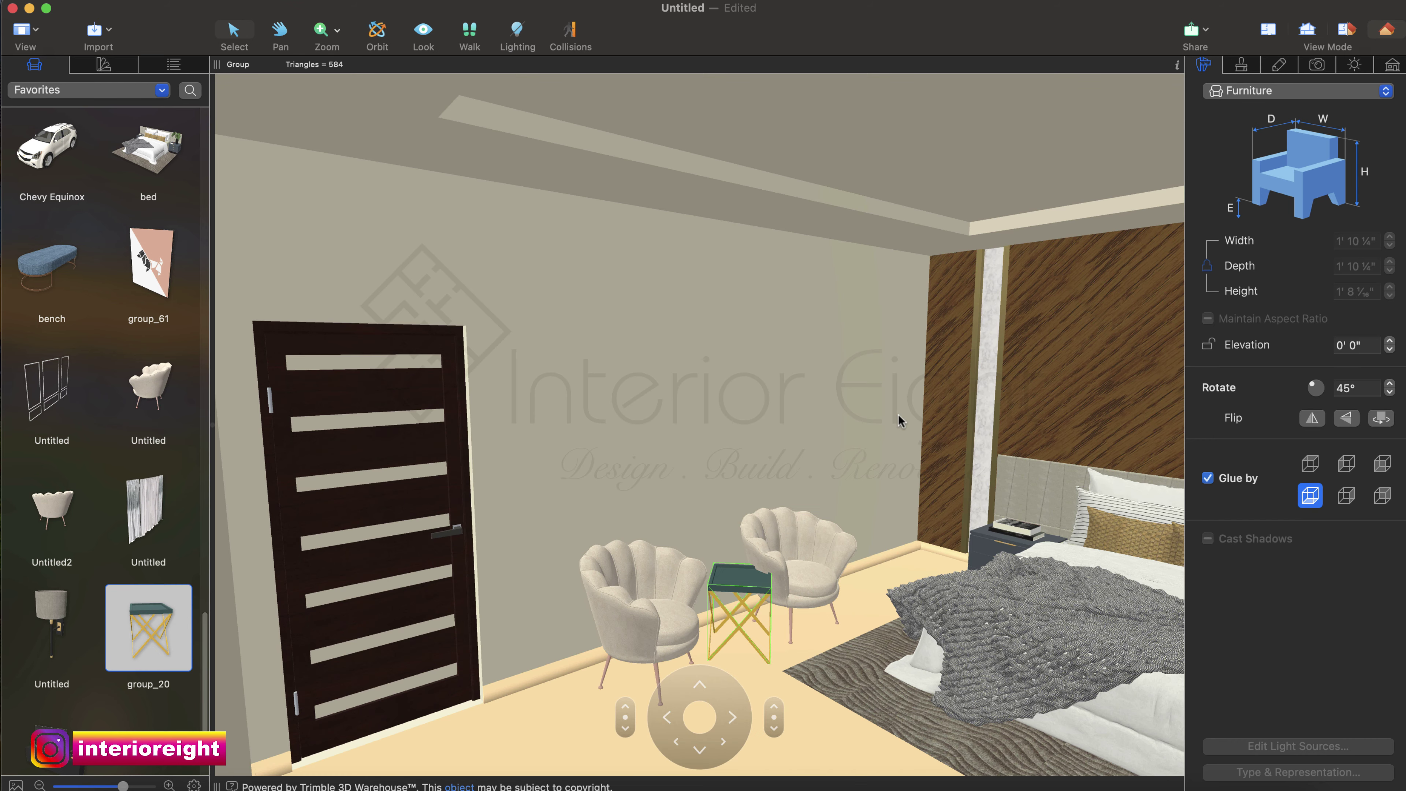
scroll(938, 385, "up", 2)
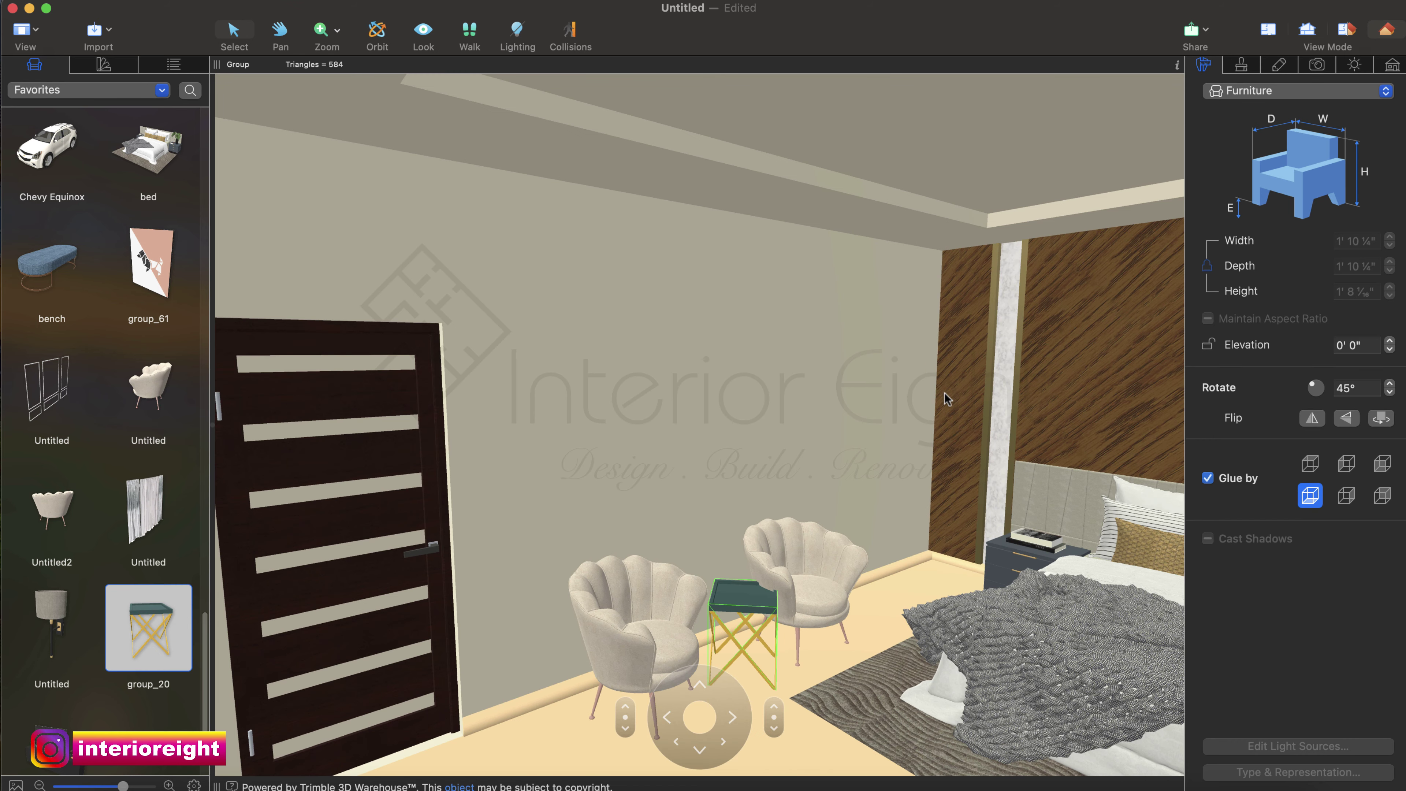
scroll(948, 402, "up", 1)
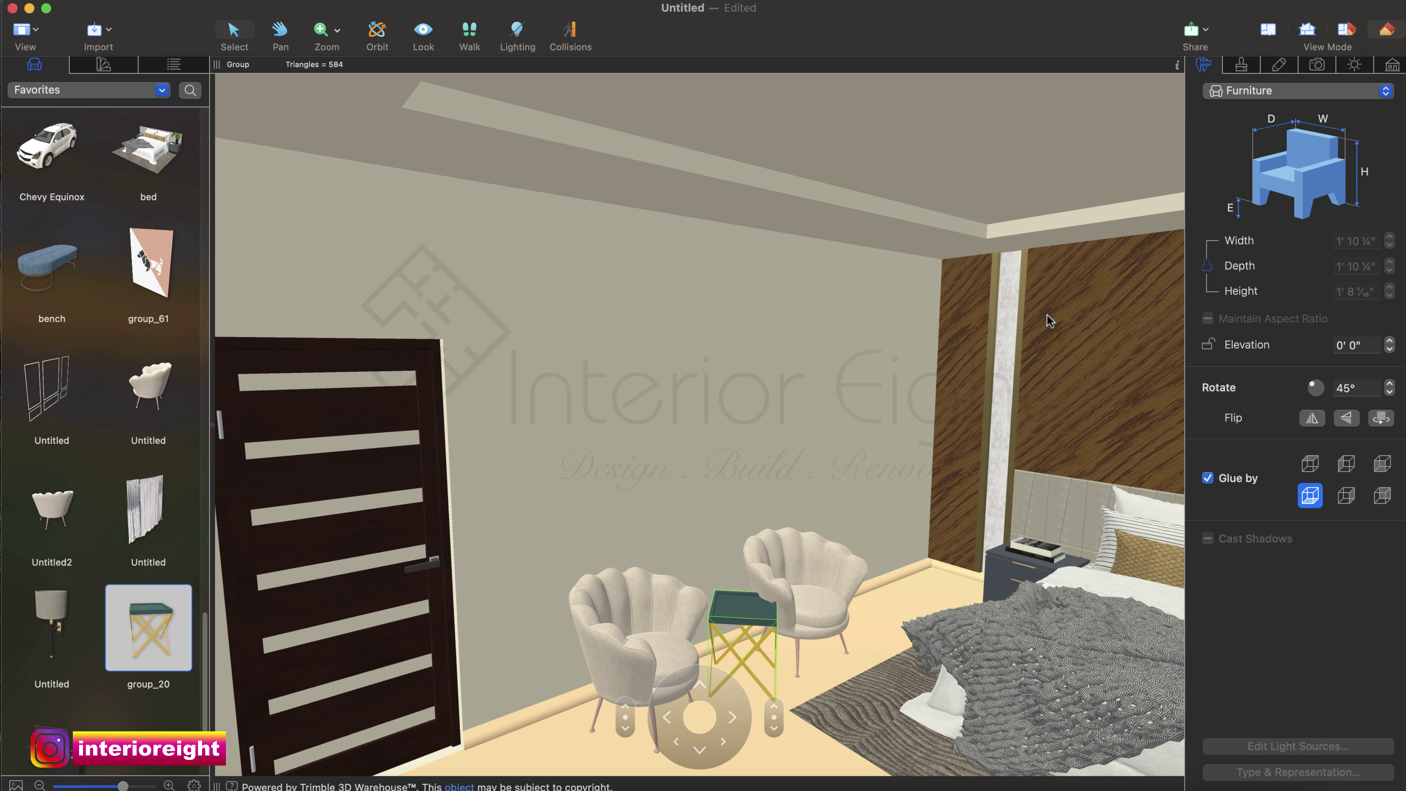
scroll(1049, 320, "up", 2)
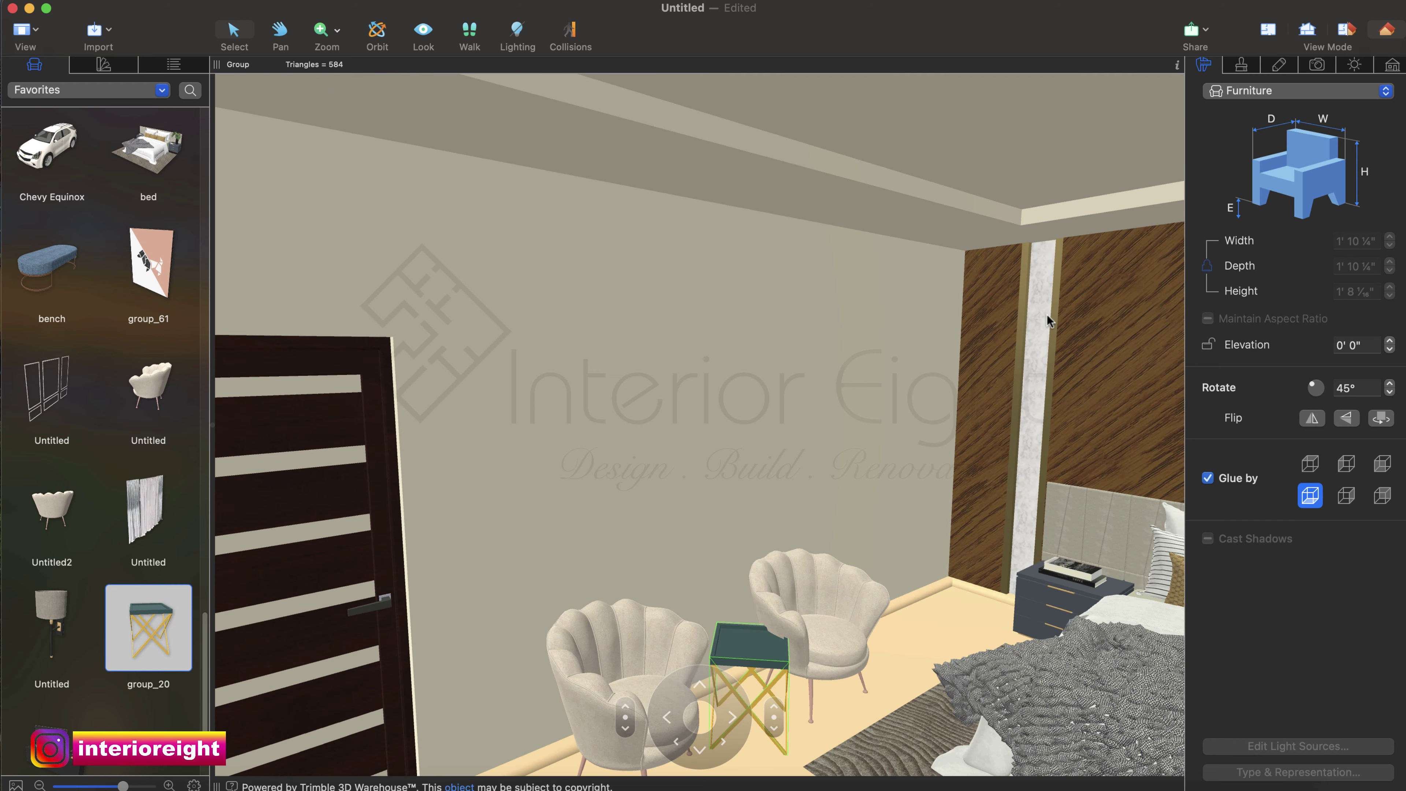
scroll(1049, 320, "left", 5)
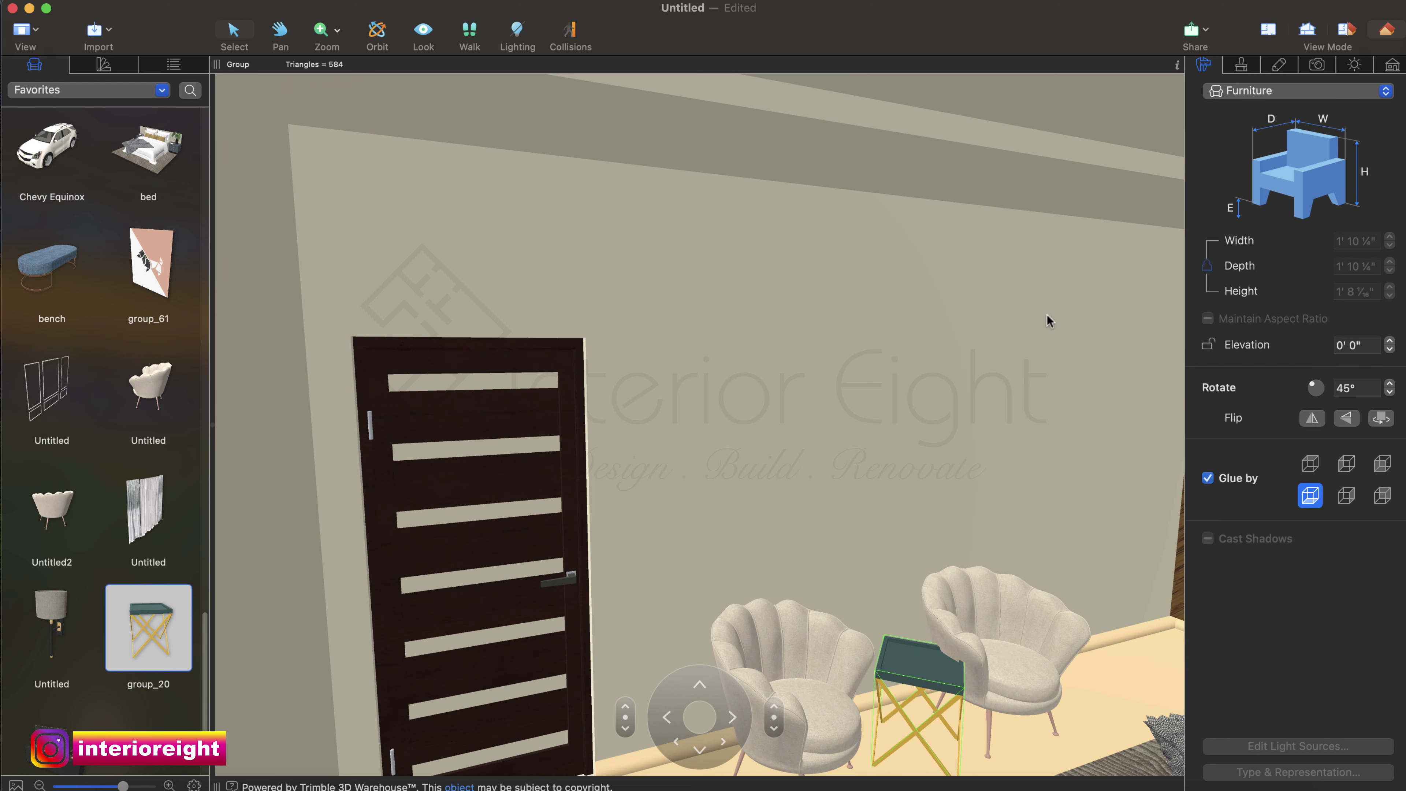
scroll(1049, 320, "down", 5)
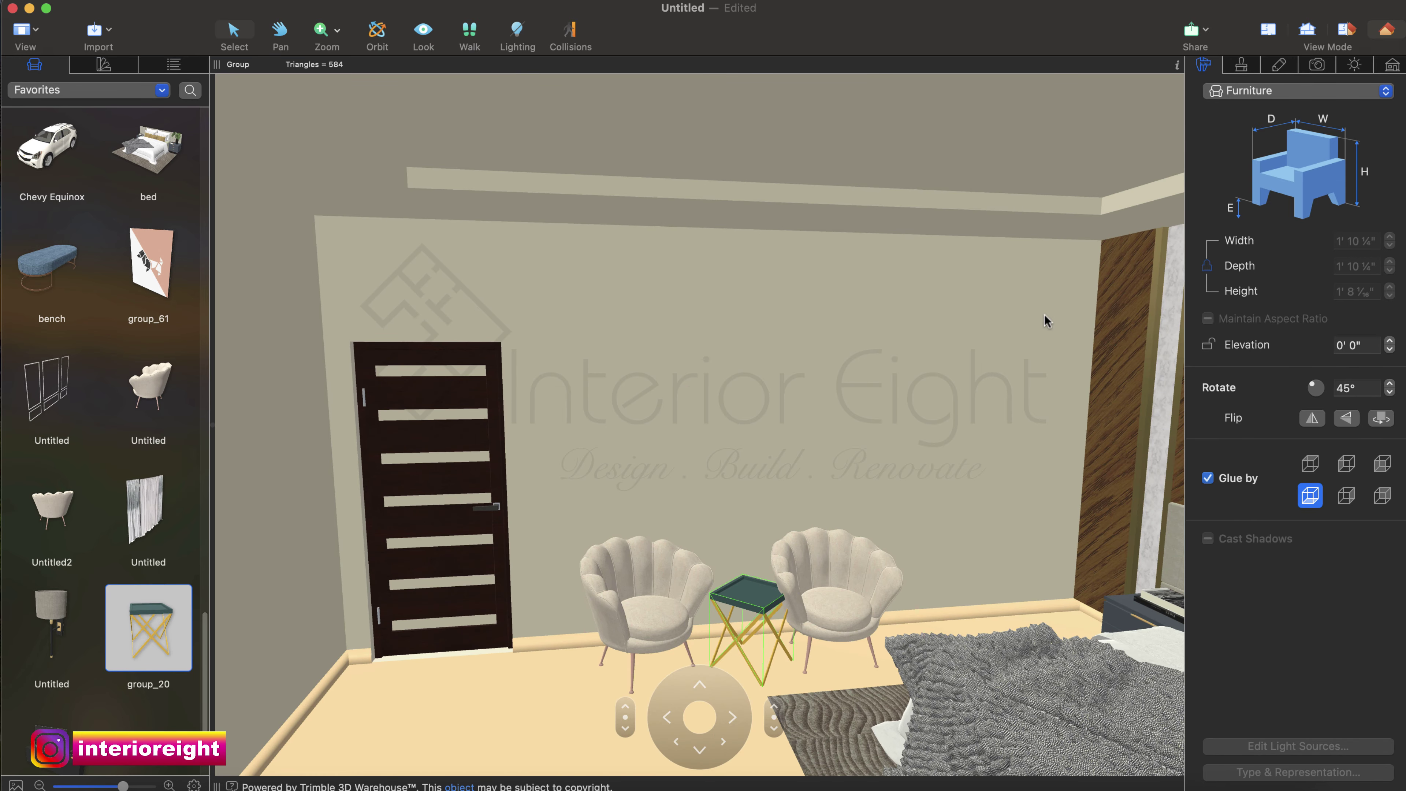
Shift both armchairs slightly along the wall toward the panelled wall in the 2D plan and check them in 3D.
left_click(1267, 29)
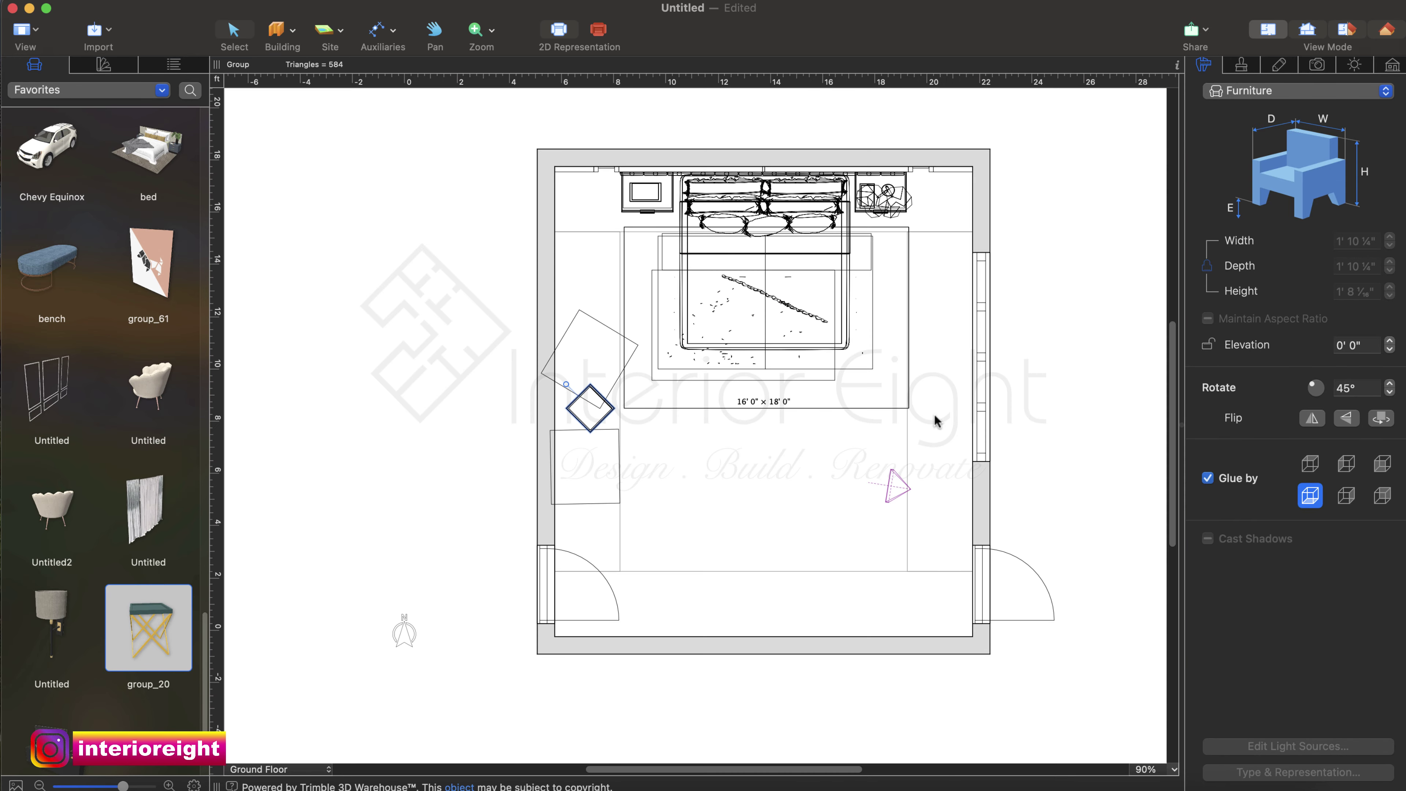
left_click(594, 374)
left_click_drag(595, 371, 598, 360)
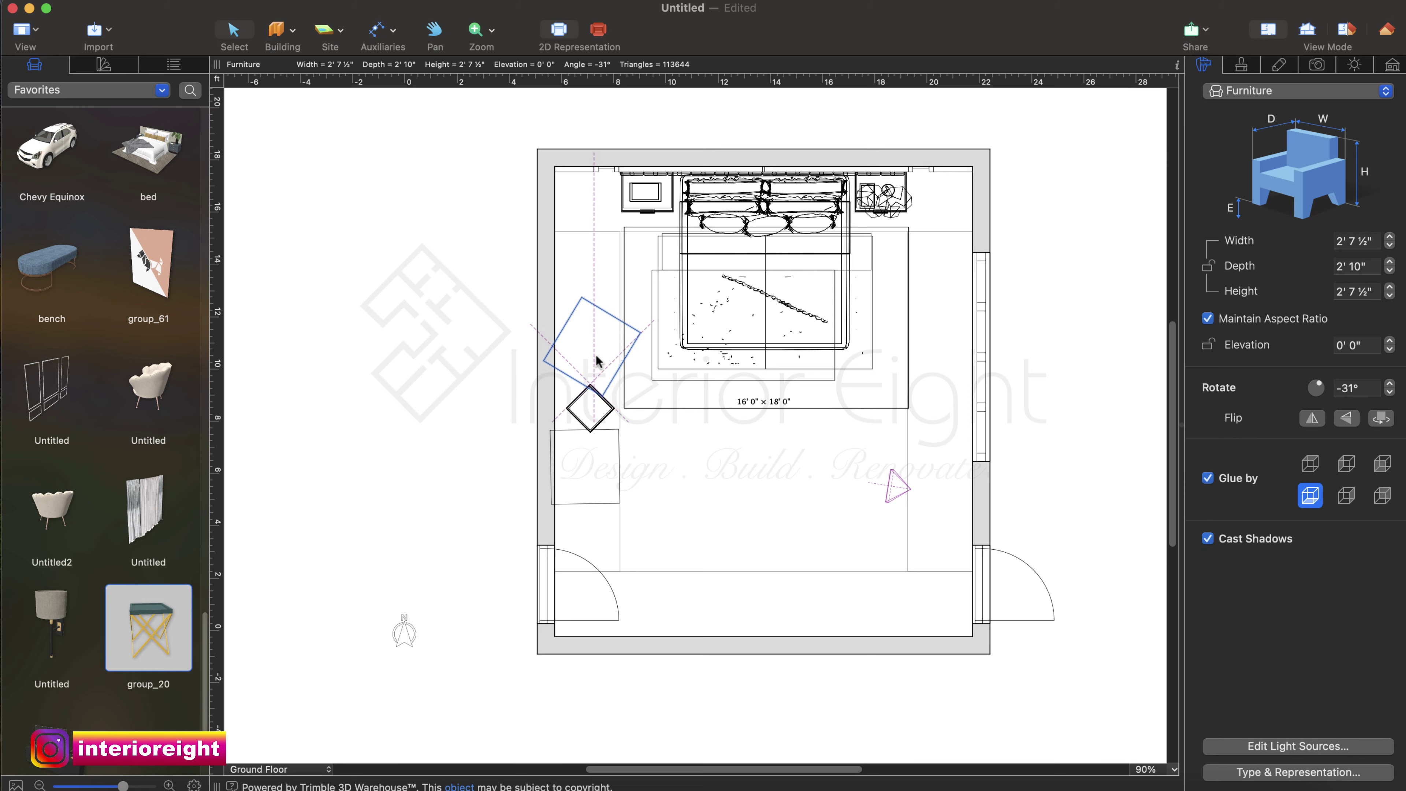
left_click_drag(593, 470, 596, 459)
left_click(1386, 30)
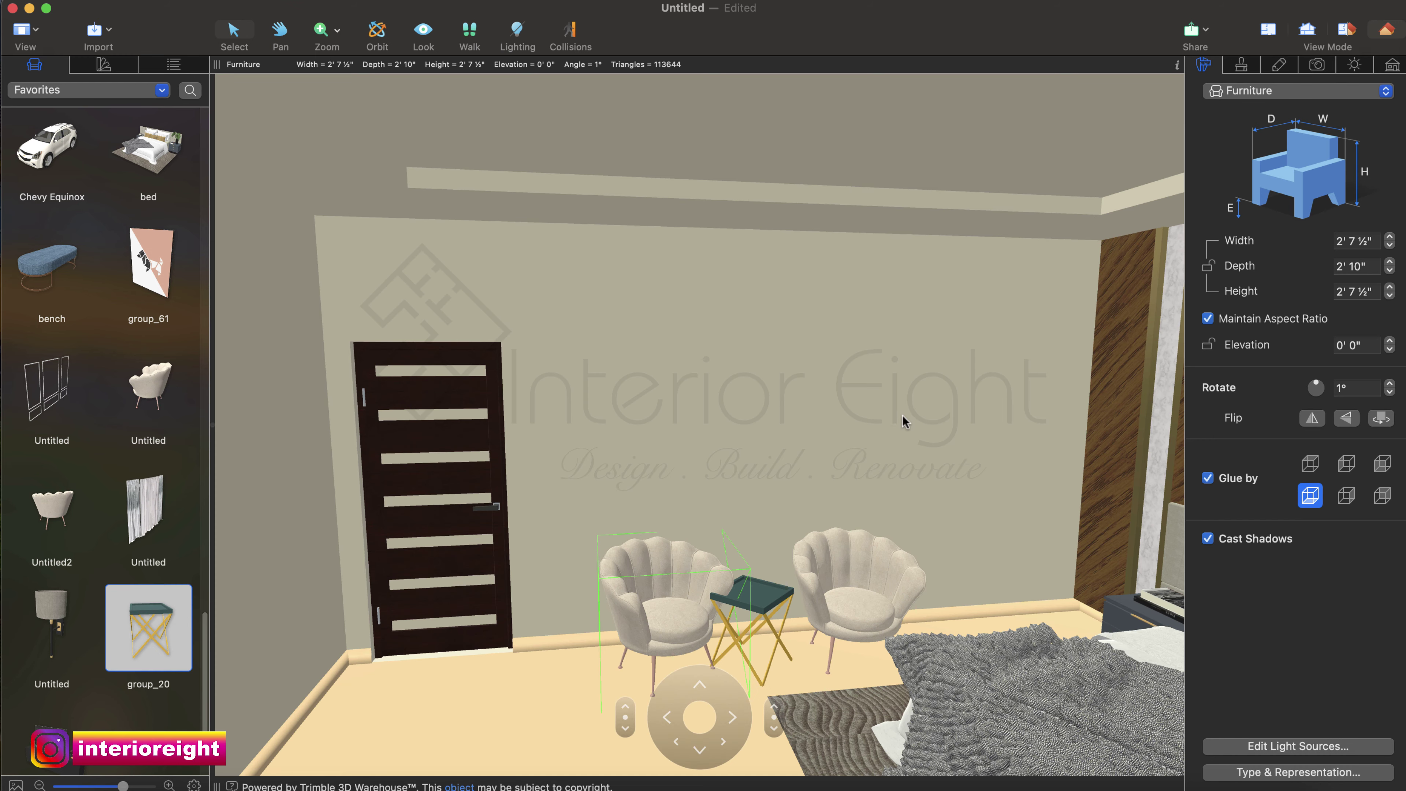
Move the armchair nearer the bed farther from the side table, then centre the table between the two chairs.
left_click(848, 599)
left_click(1267, 30)
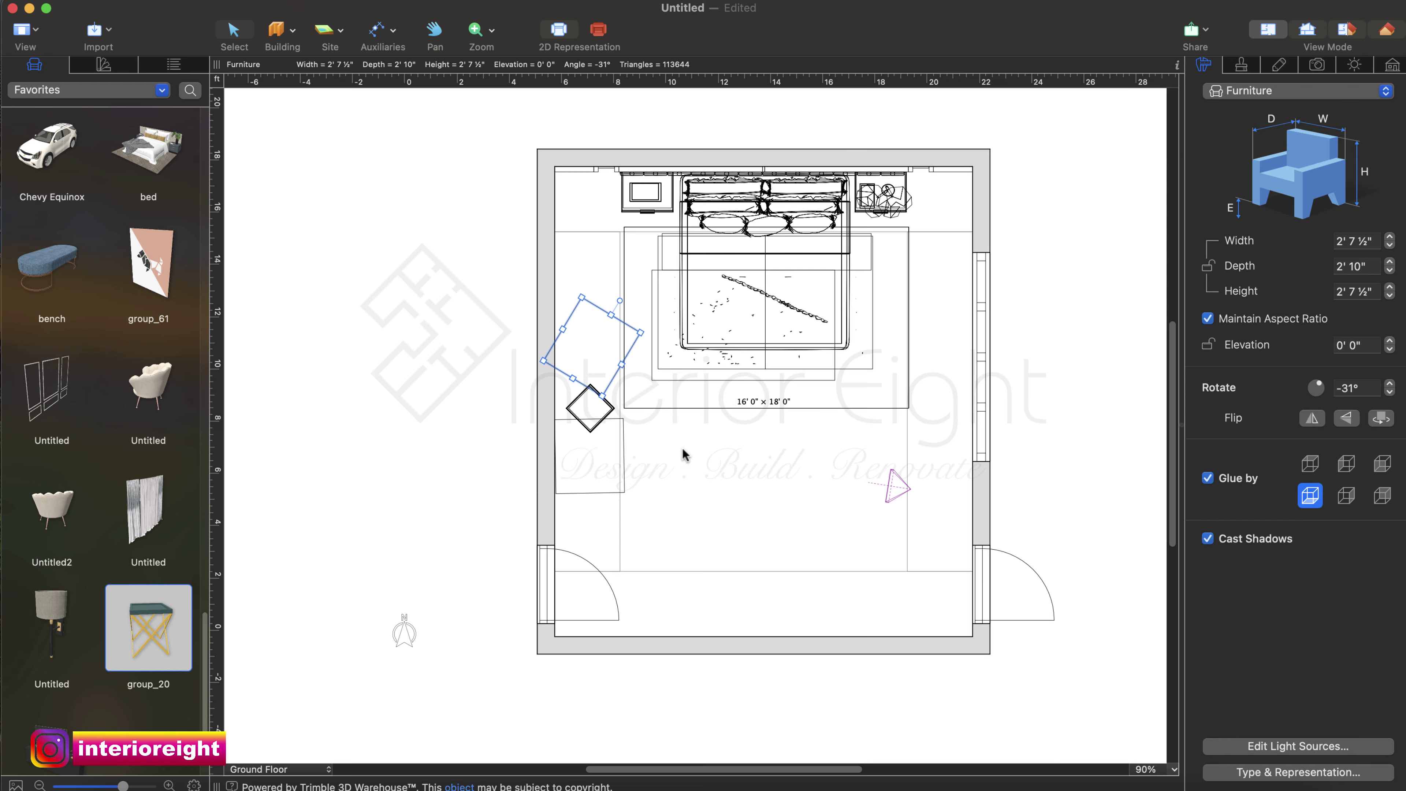
left_click(596, 338)
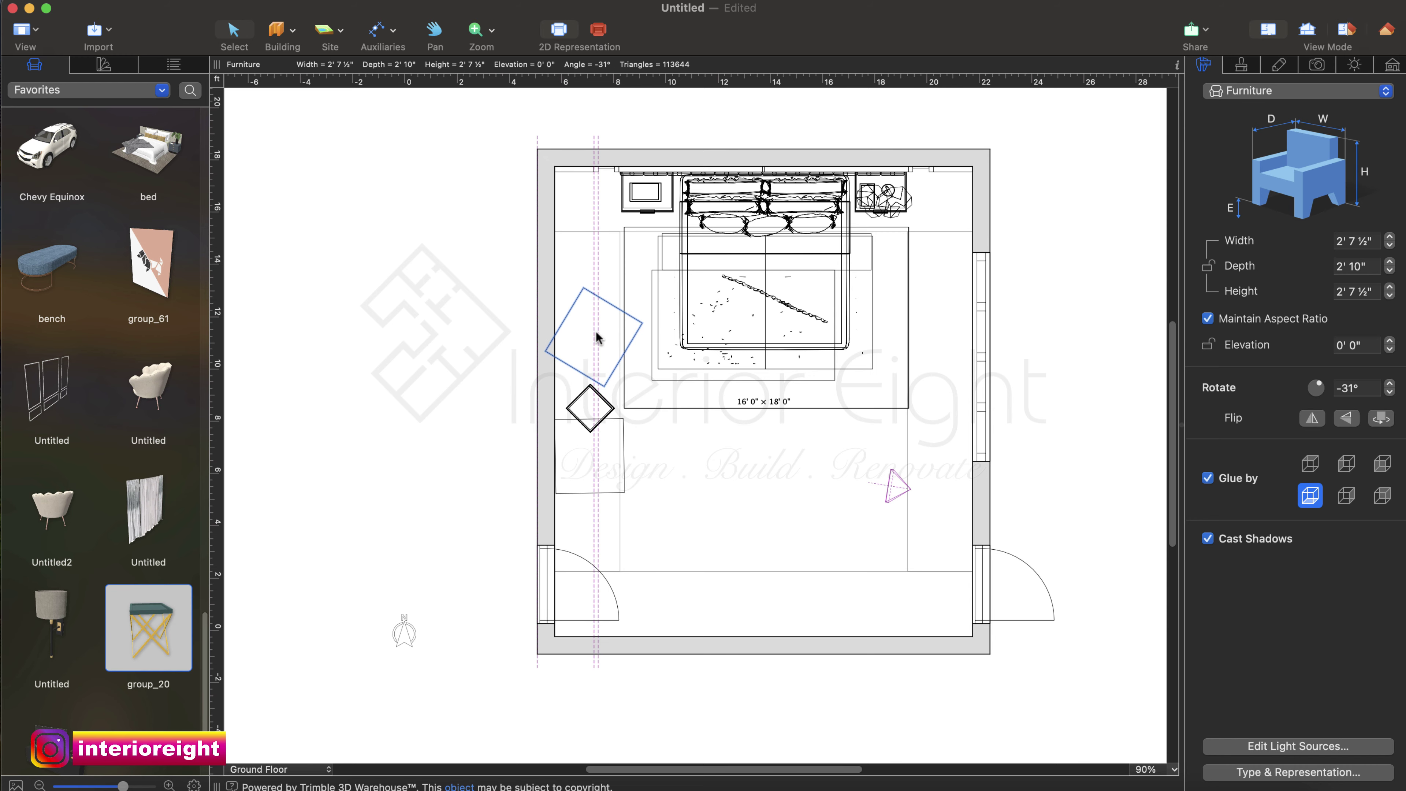
left_click(592, 414)
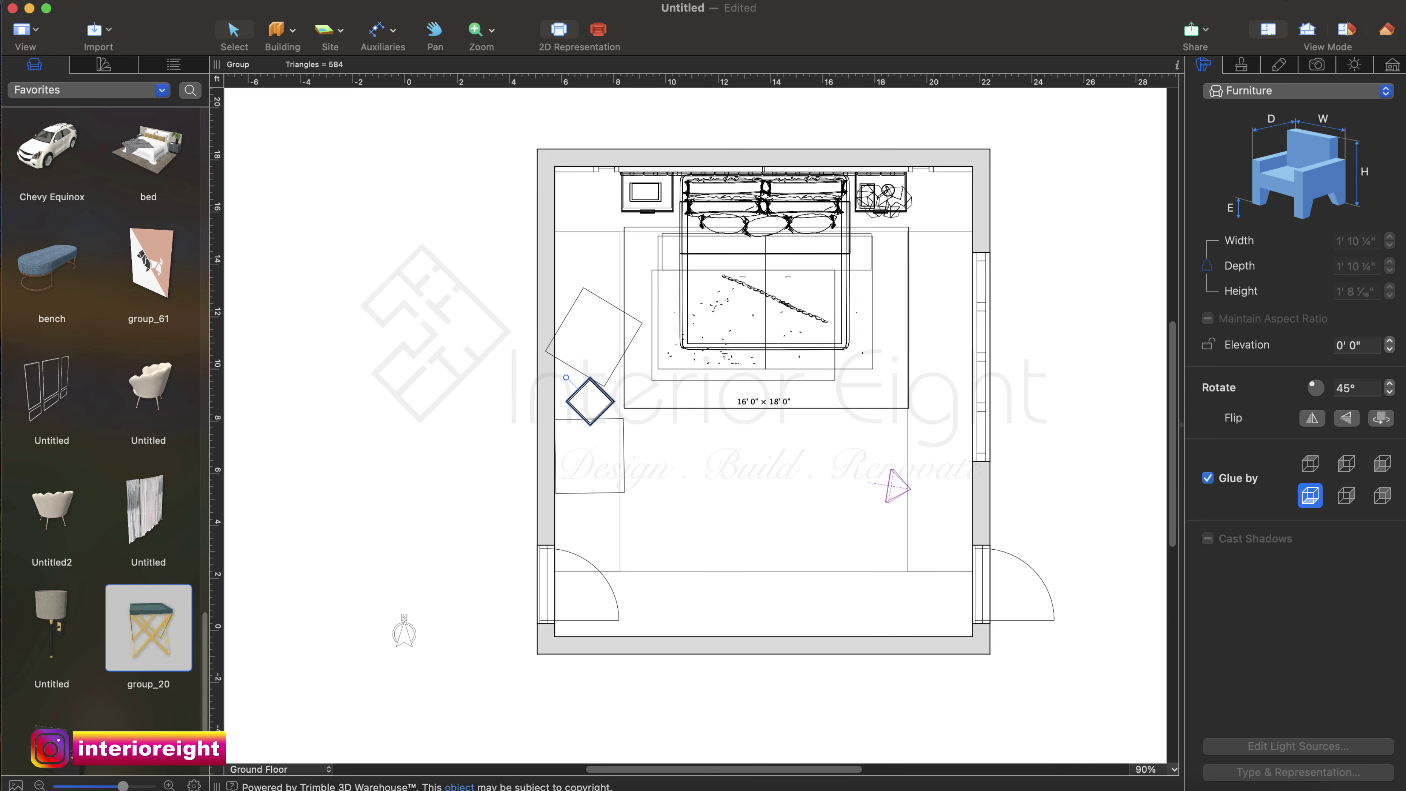
left_click(1386, 30)
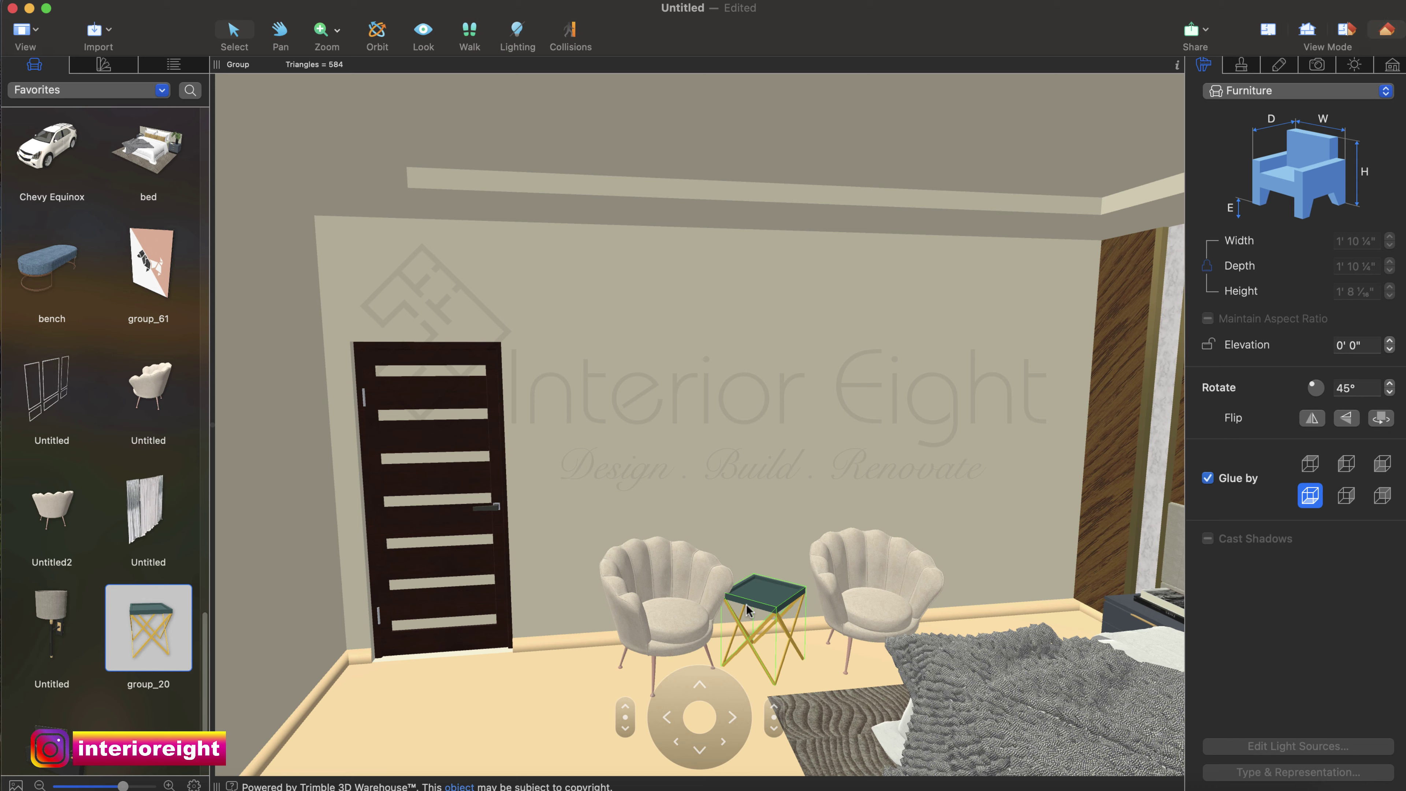
left_click_drag(753, 602, 770, 605)
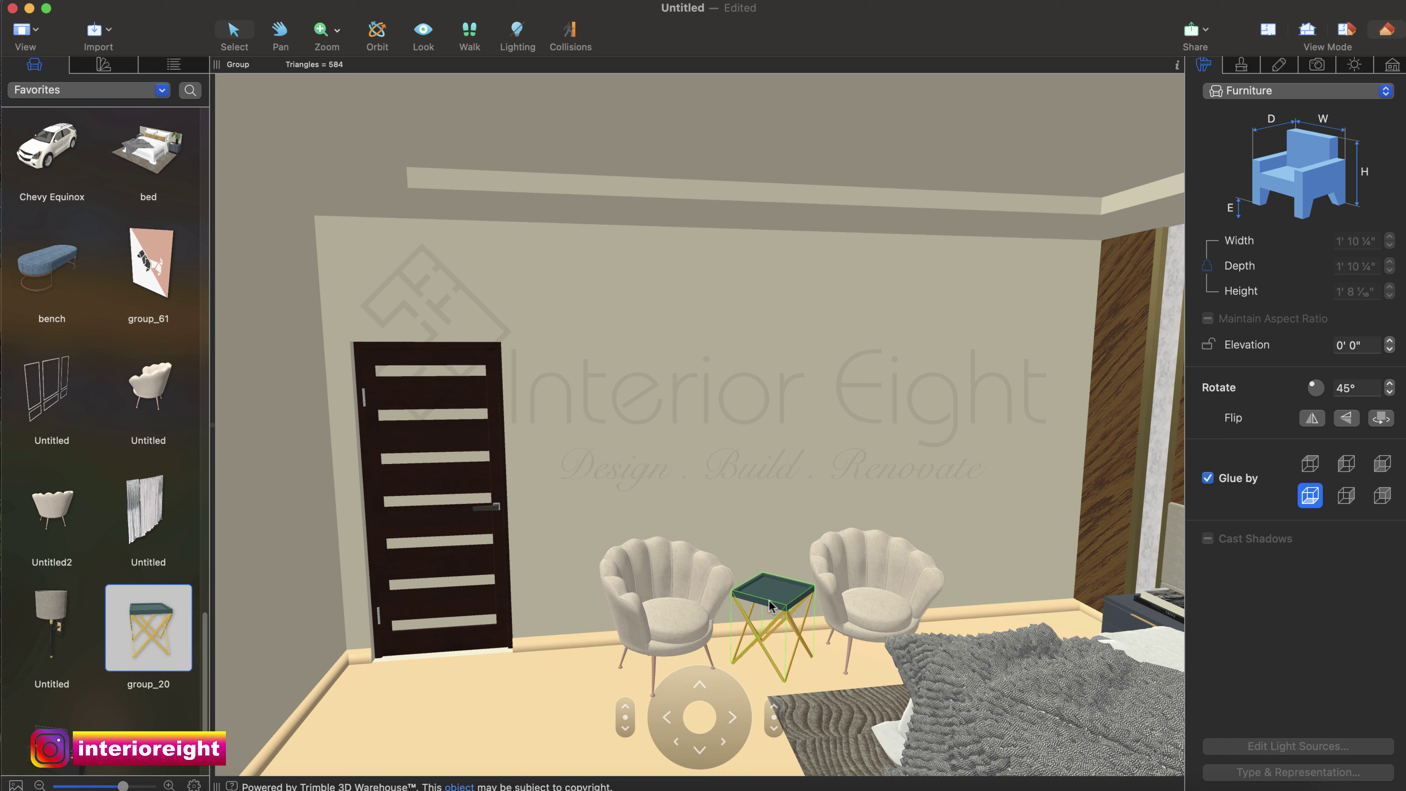
Rotate the armchair nearer the bed to -35° and the armchair nearer the door to 3°.
left_click(692, 631)
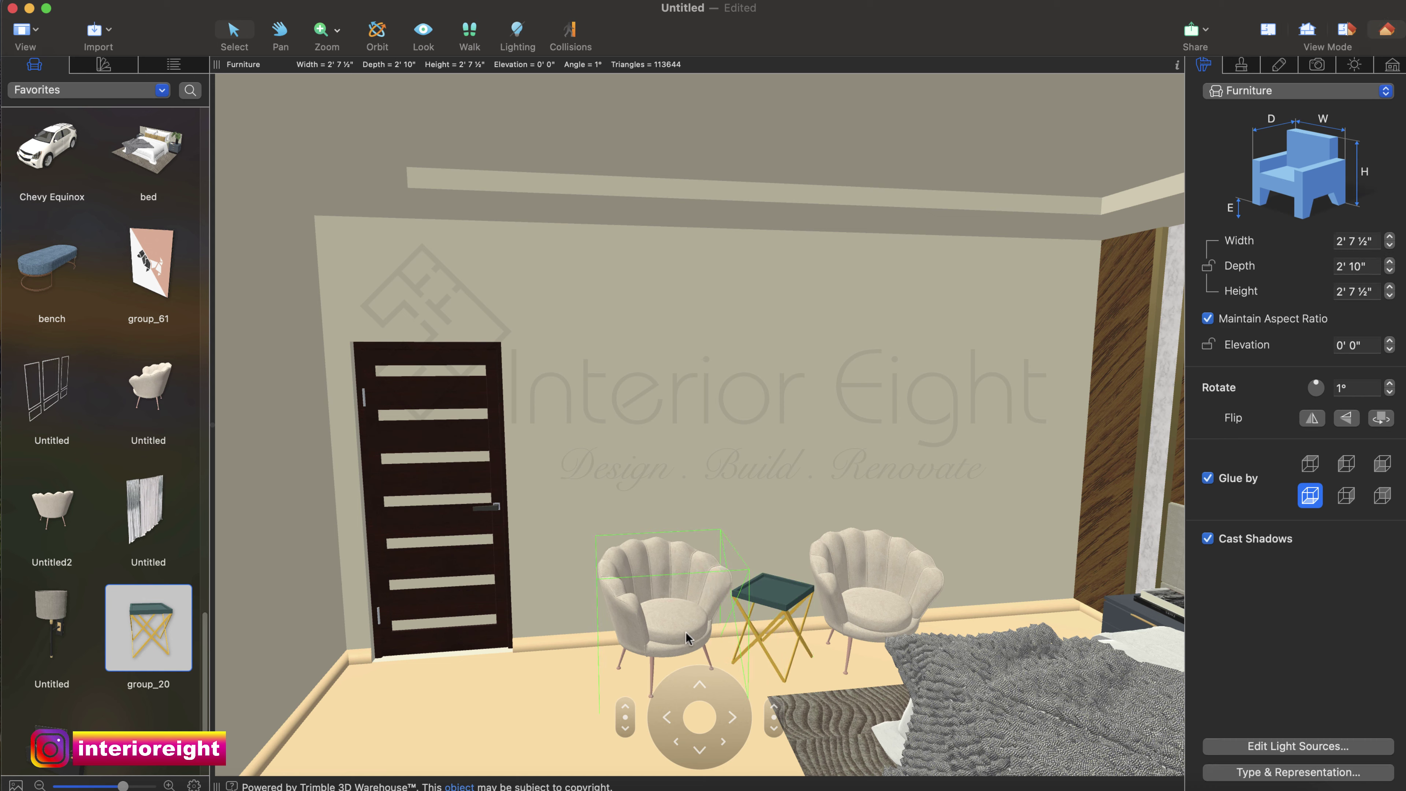
left_click(934, 591)
left_click(1389, 393)
left_click(1390, 393)
left_click(1389, 393)
left_click(1389, 394)
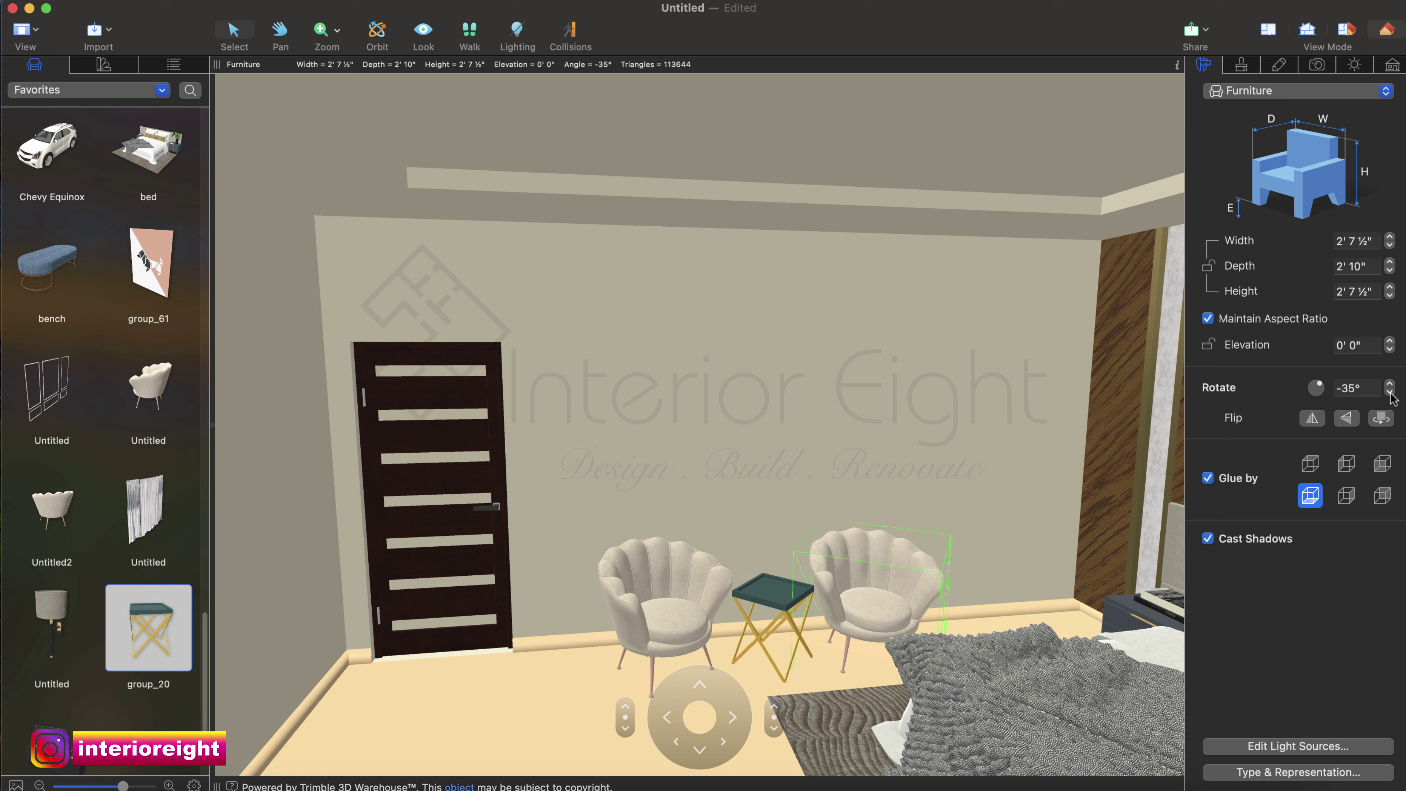
left_click(673, 612)
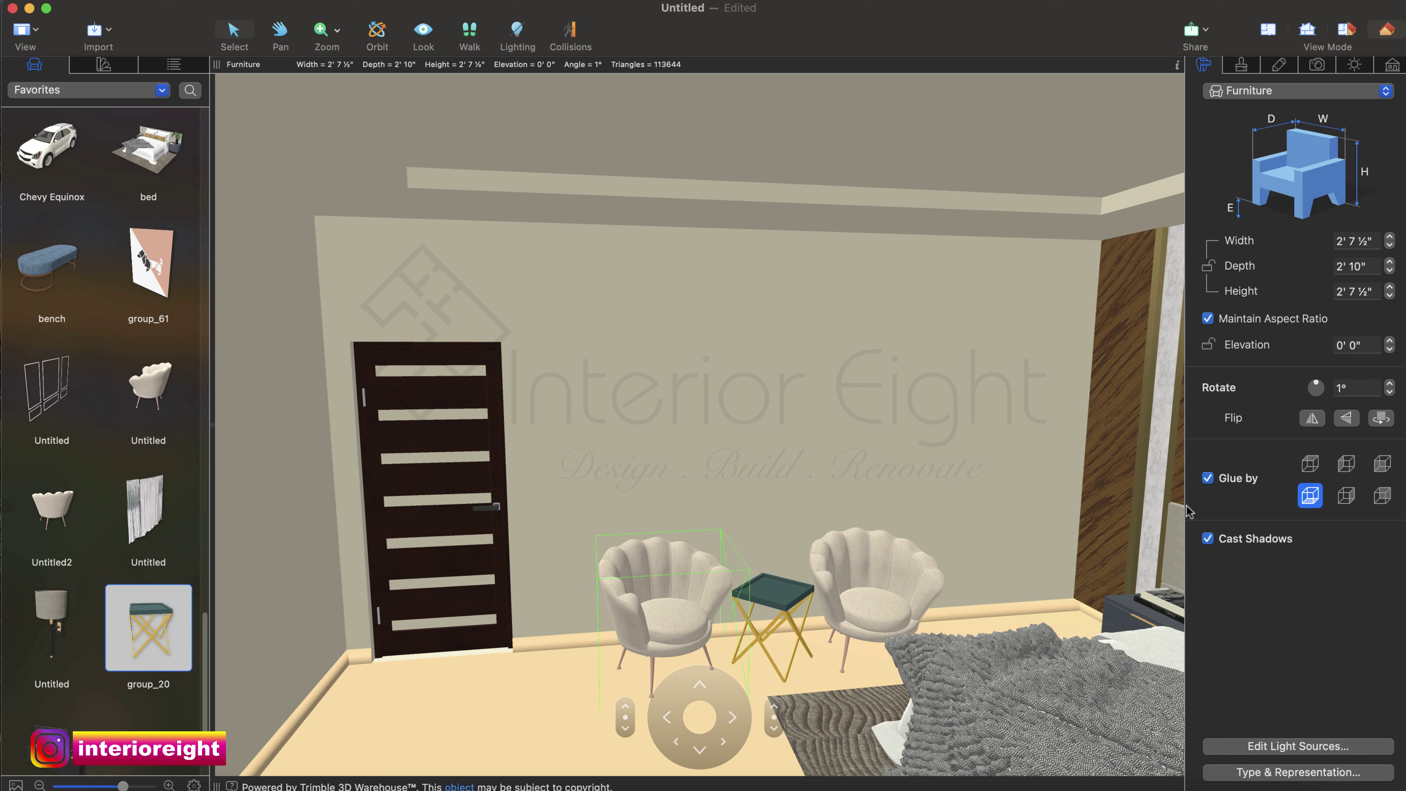
left_click(1390, 385)
left_click(1389, 384)
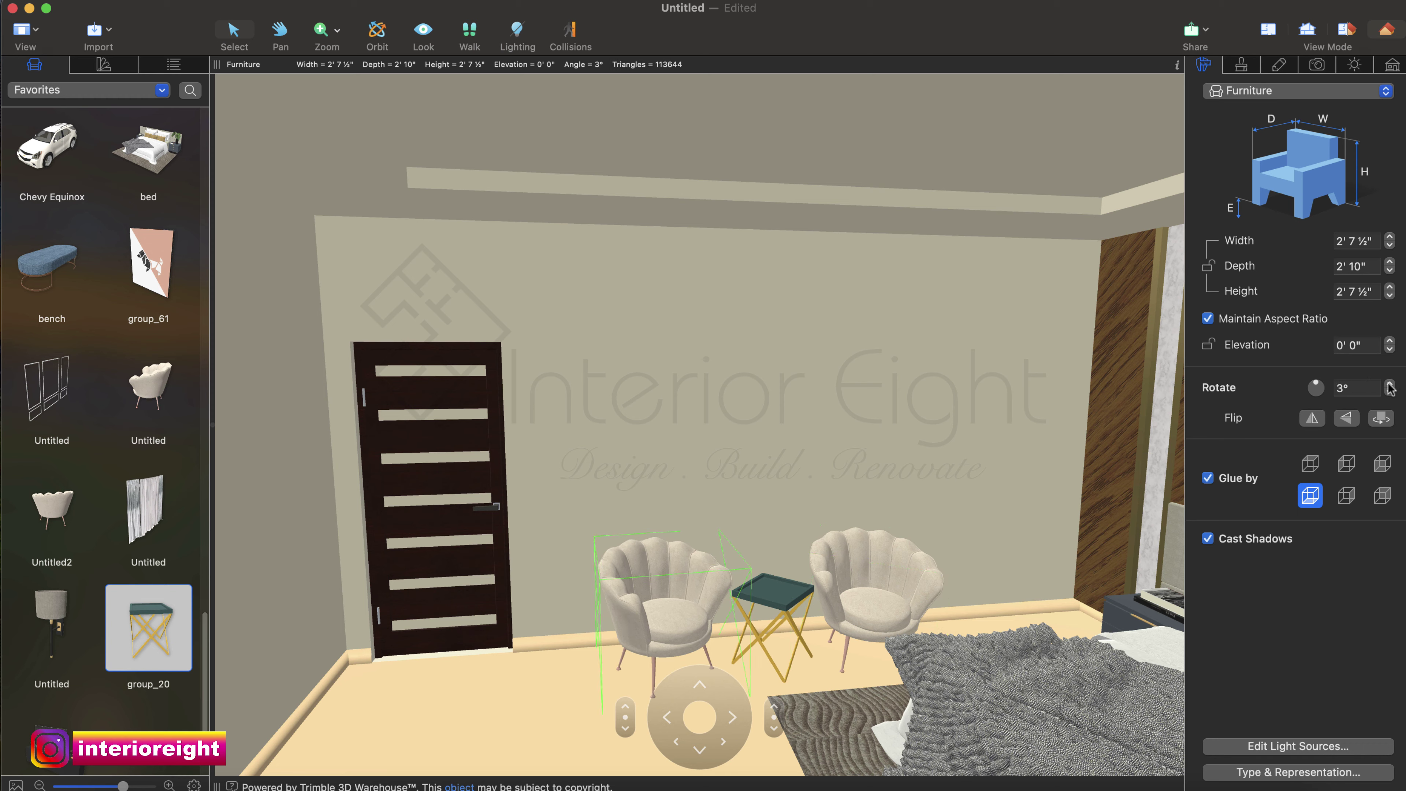
Rotate the armchair nearer the bed to -40° and return to the 2D plan.
left_click(901, 628)
left_click(1389, 392)
left_click(1389, 392)
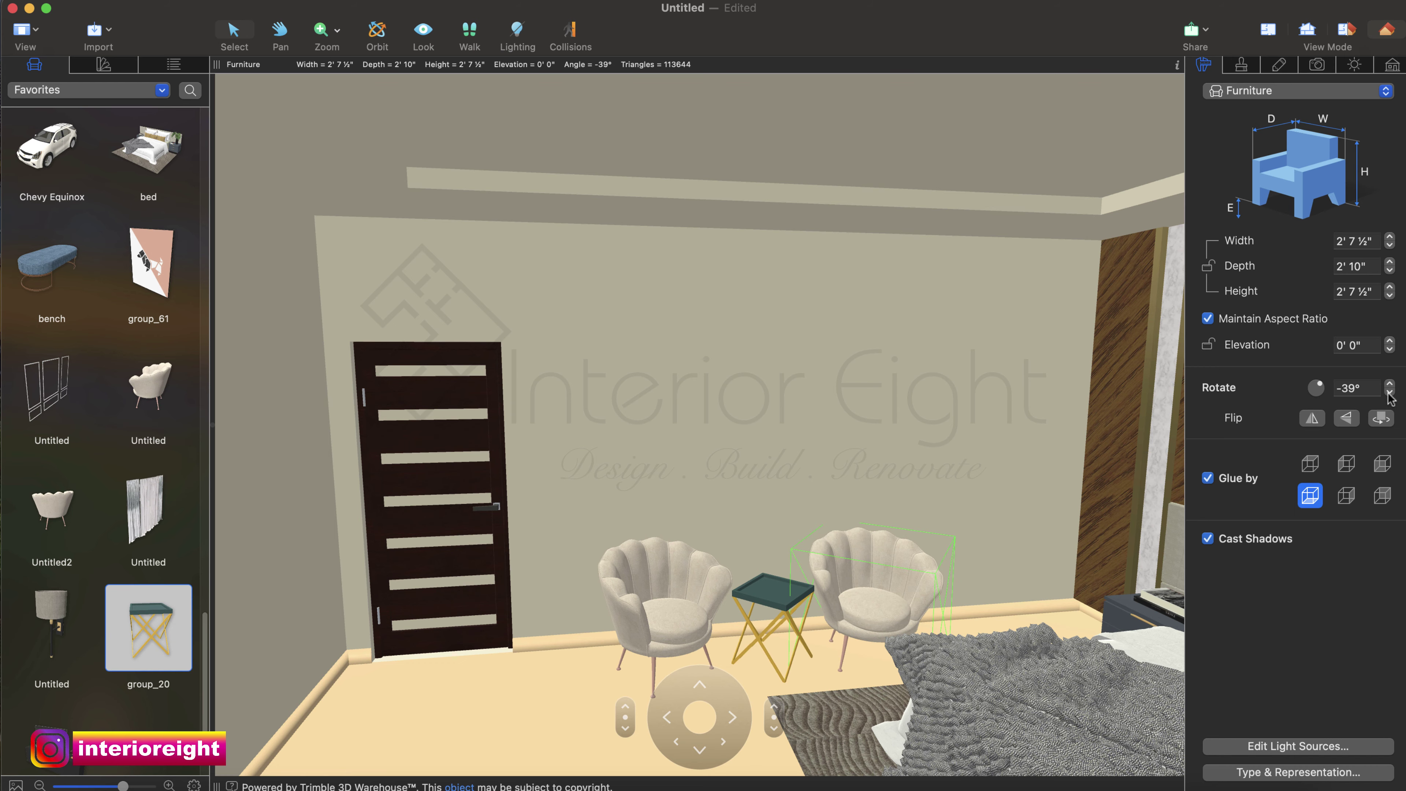
left_click(1389, 392)
left_click(1390, 392)
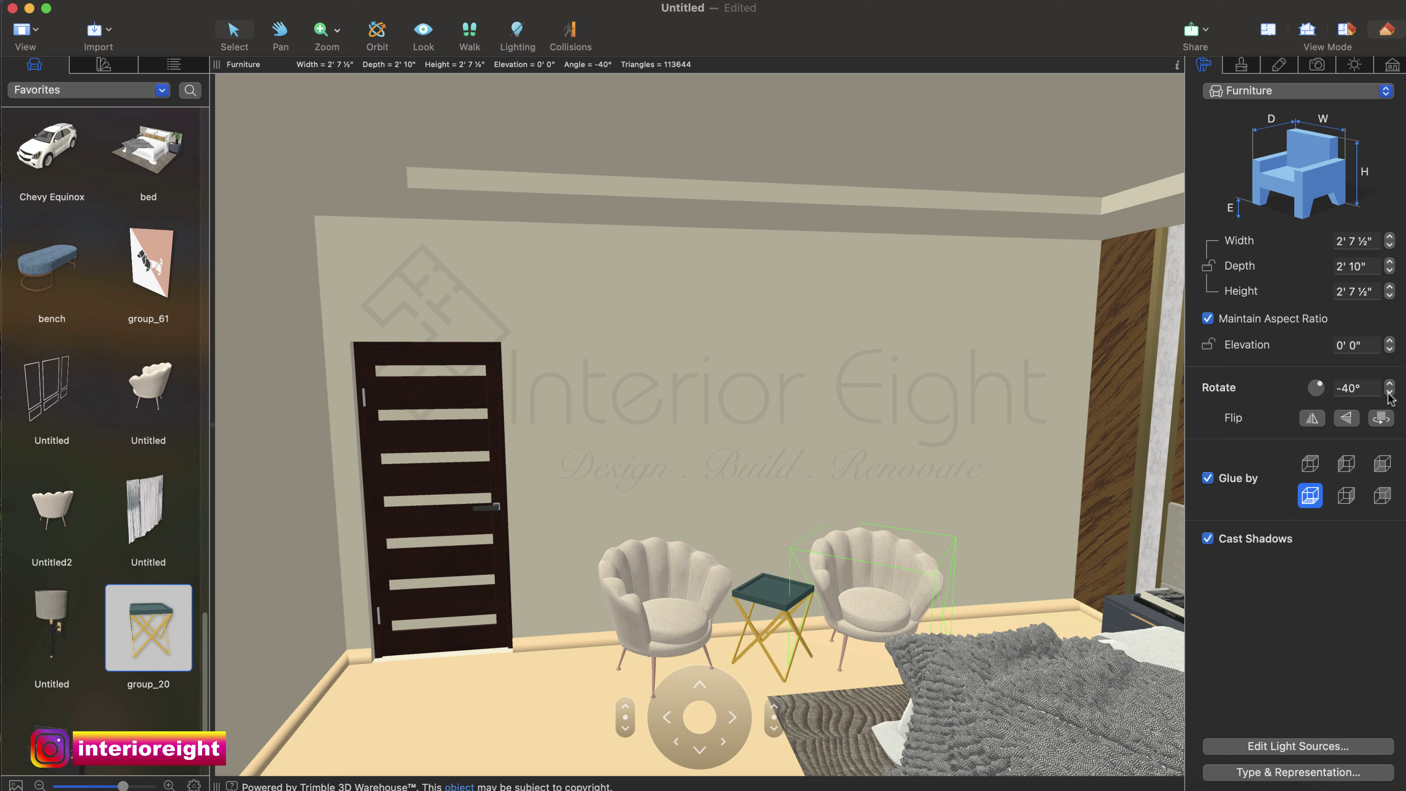
left_click(1278, 32)
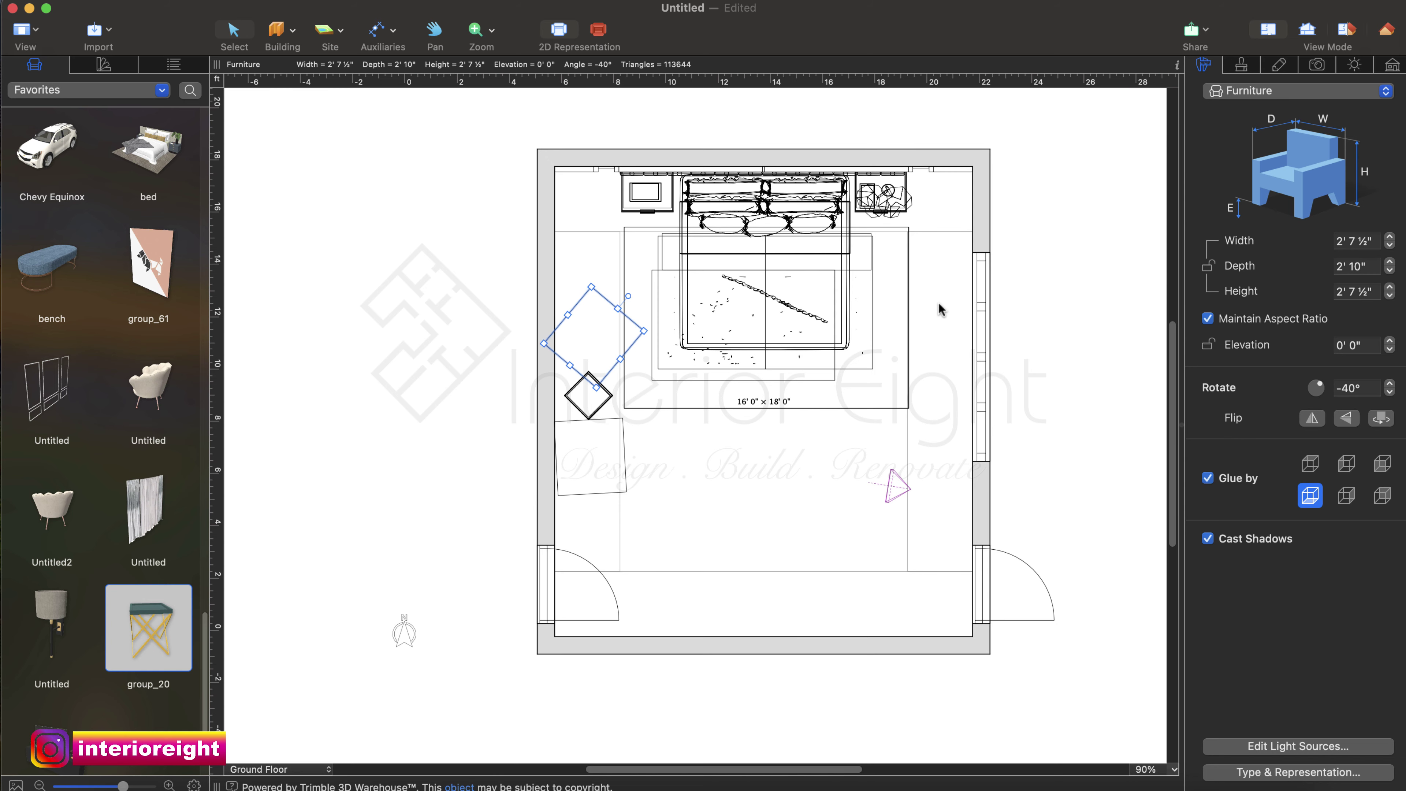
Place the blue bench from the favourites at the foot of the bed, rotated to -90°, and check it in 3D.
left_click_drag(51, 260, 748, 407)
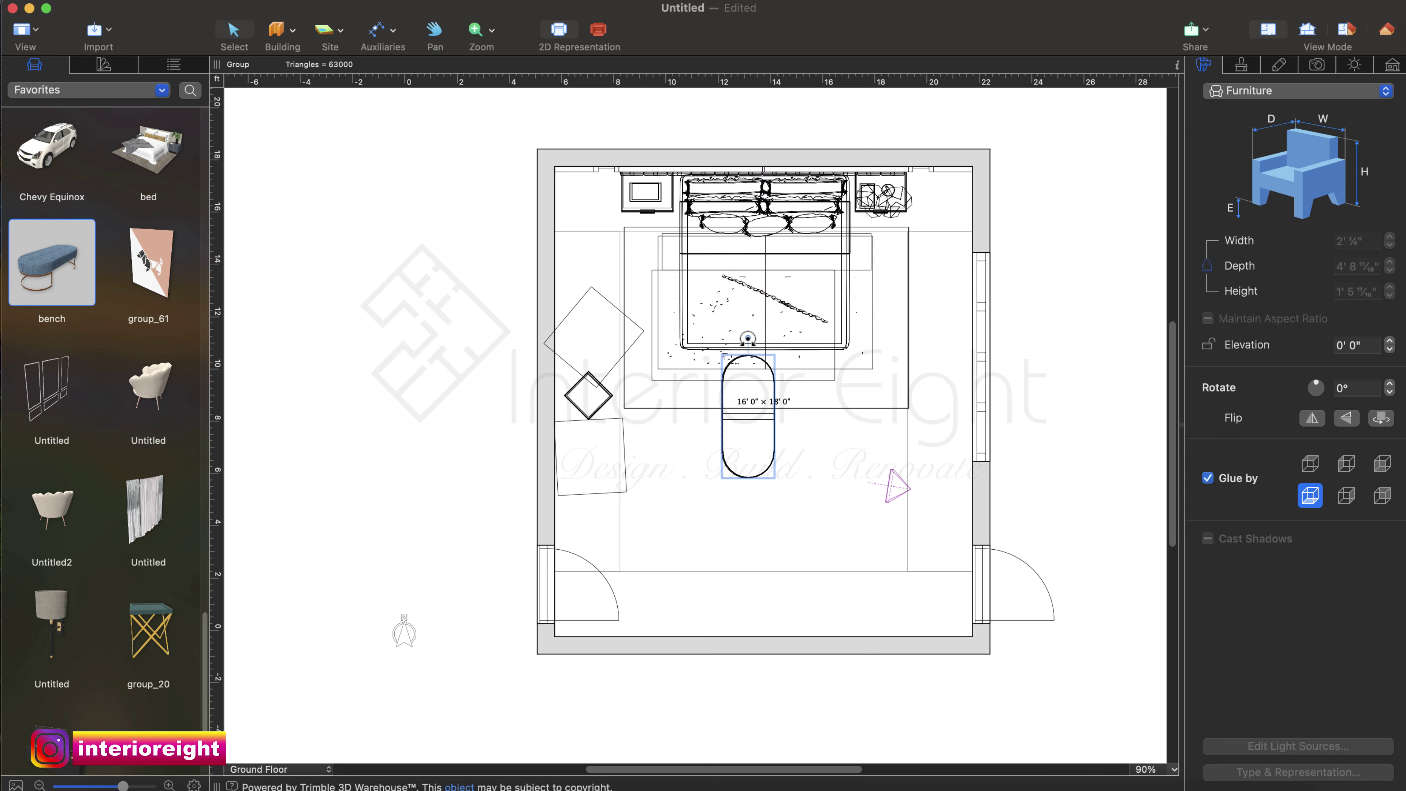
left_click_drag(748, 335, 868, 416)
left_click_drag(759, 414, 777, 391)
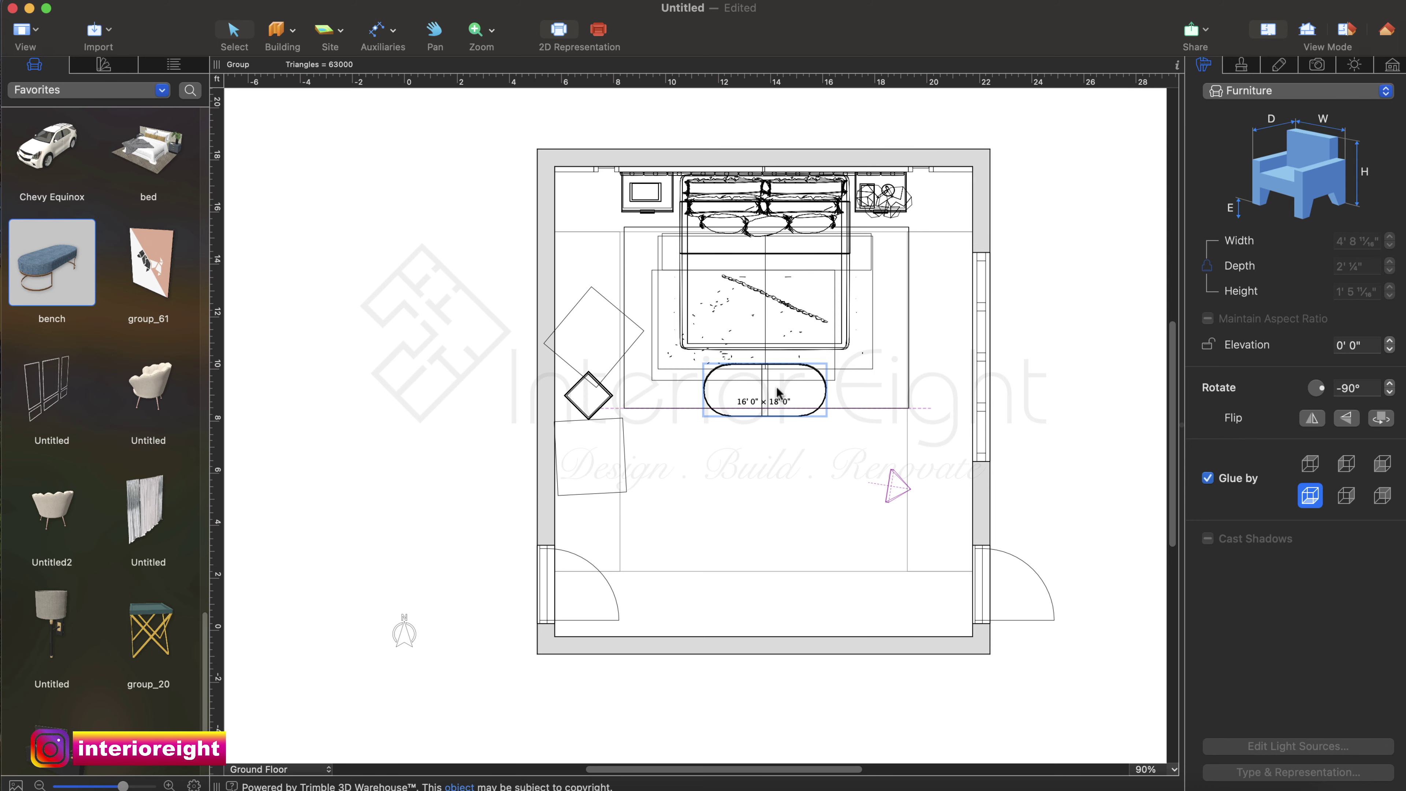
left_click(1379, 35)
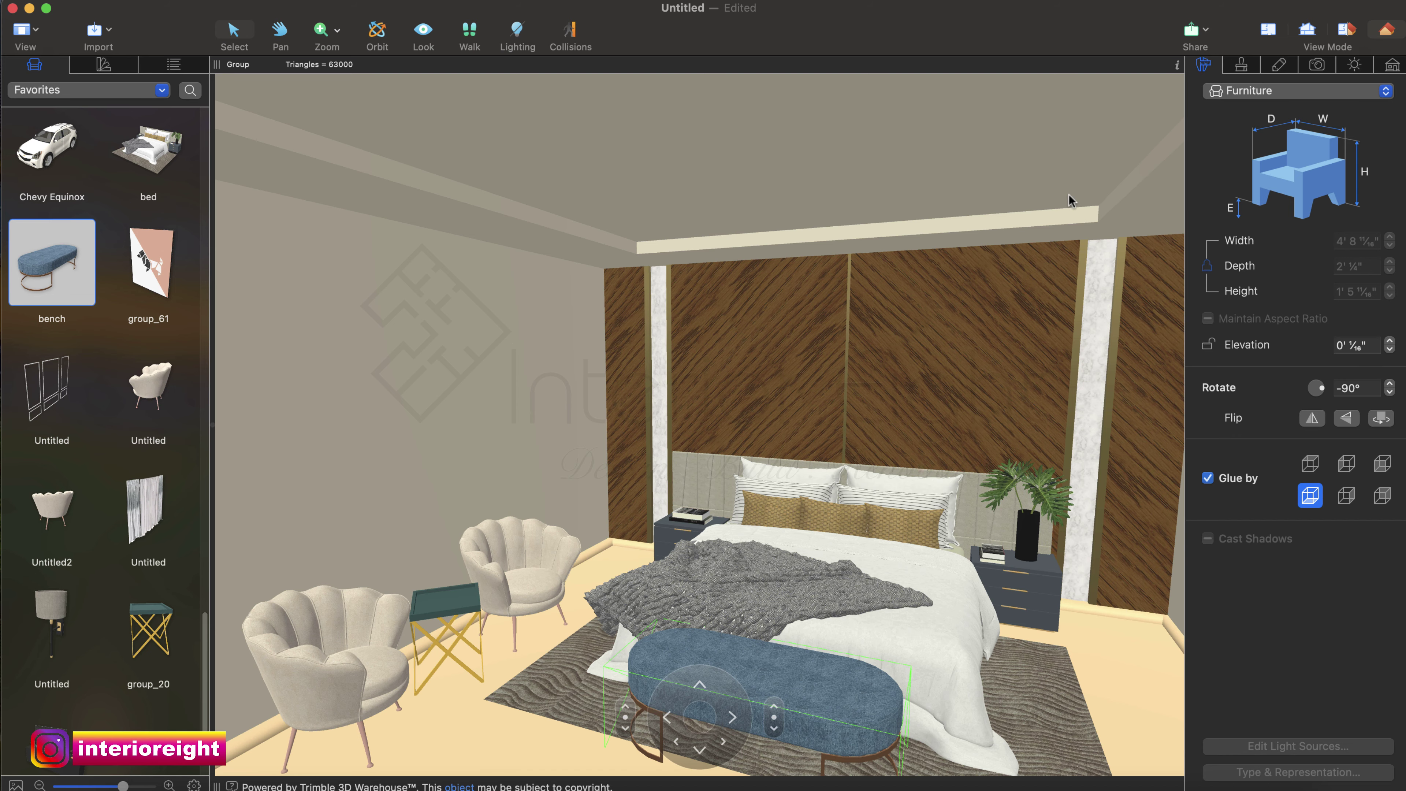
scroll(1070, 201, "right", 5)
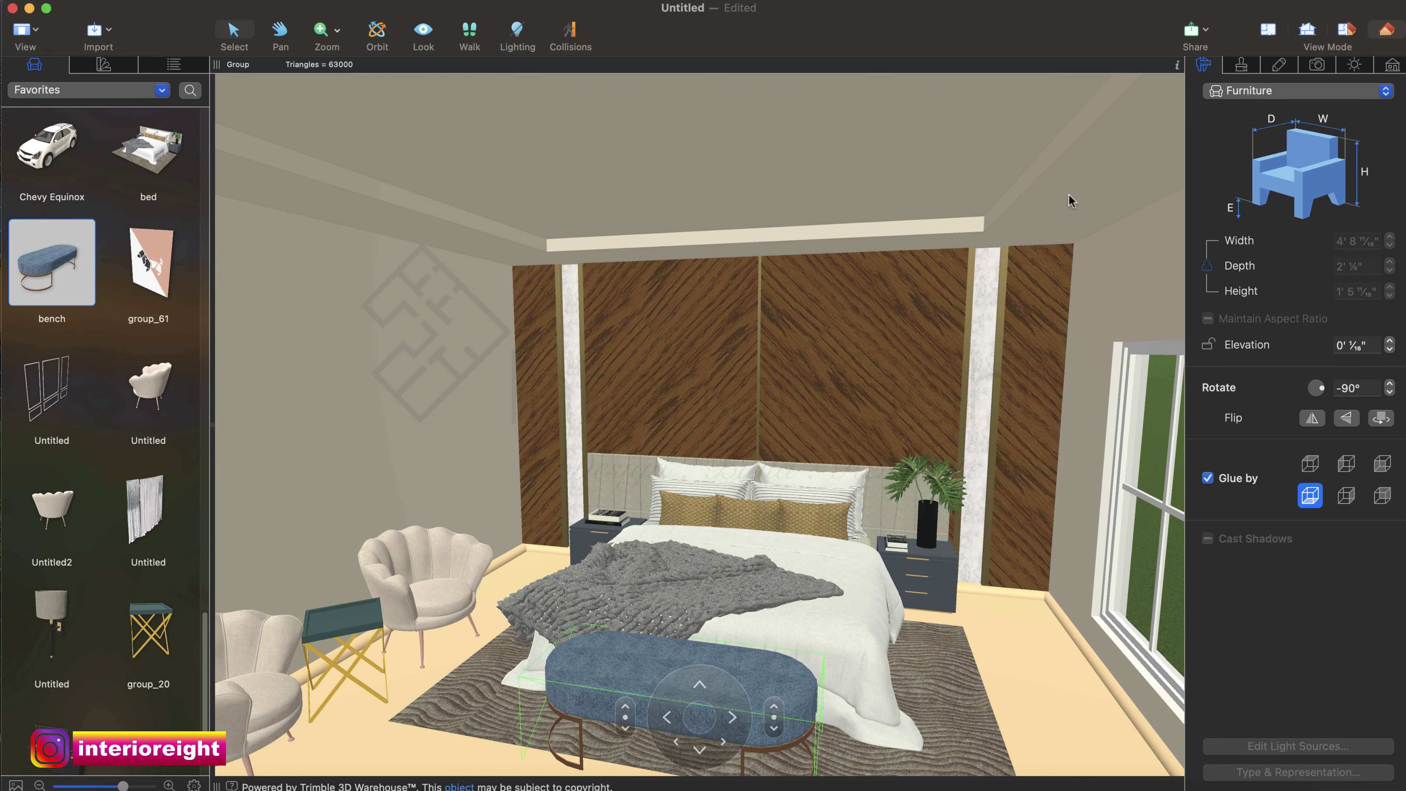
Place the curtain set from the favourites against the wall in front of the window and view it in 3D.
left_click(1267, 28)
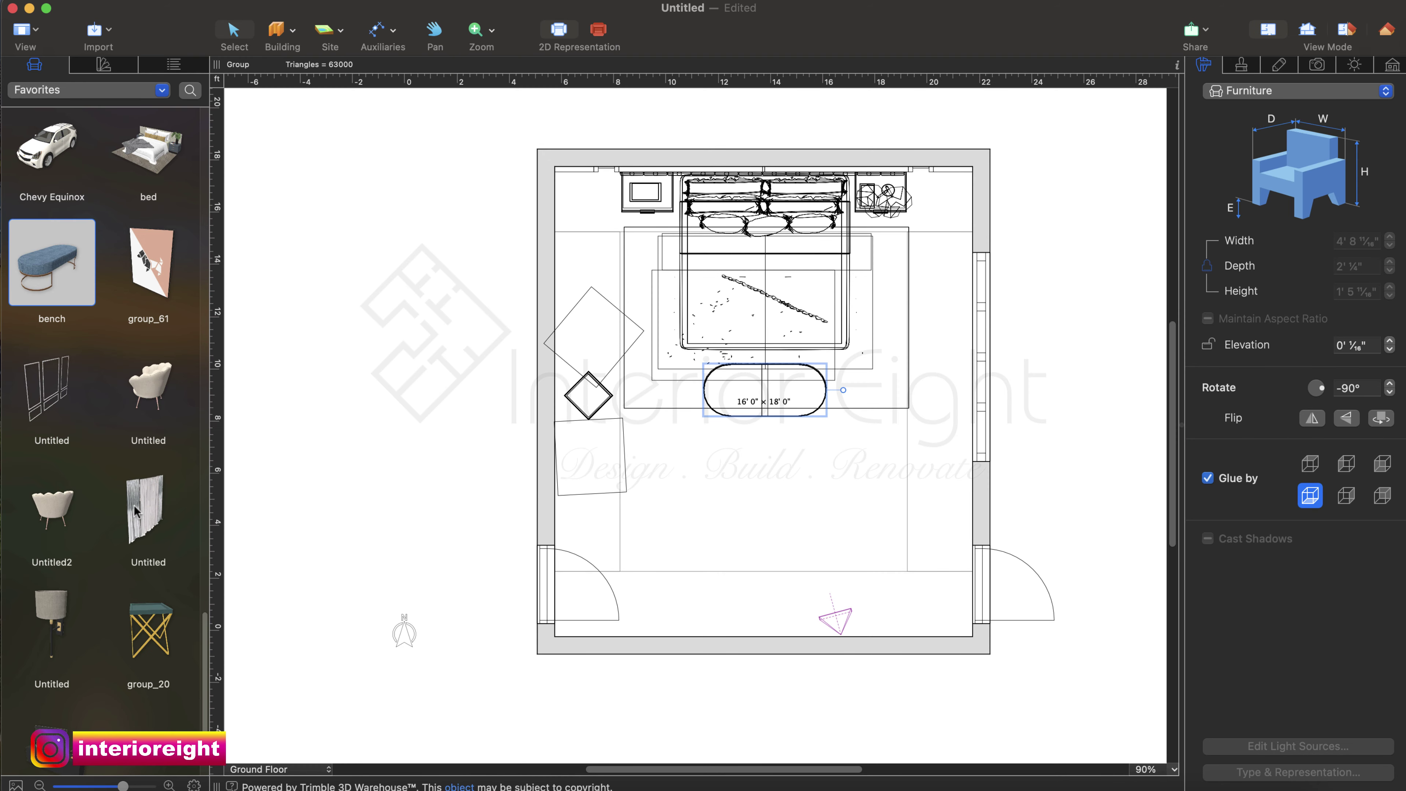
left_click_drag(134, 509, 958, 360)
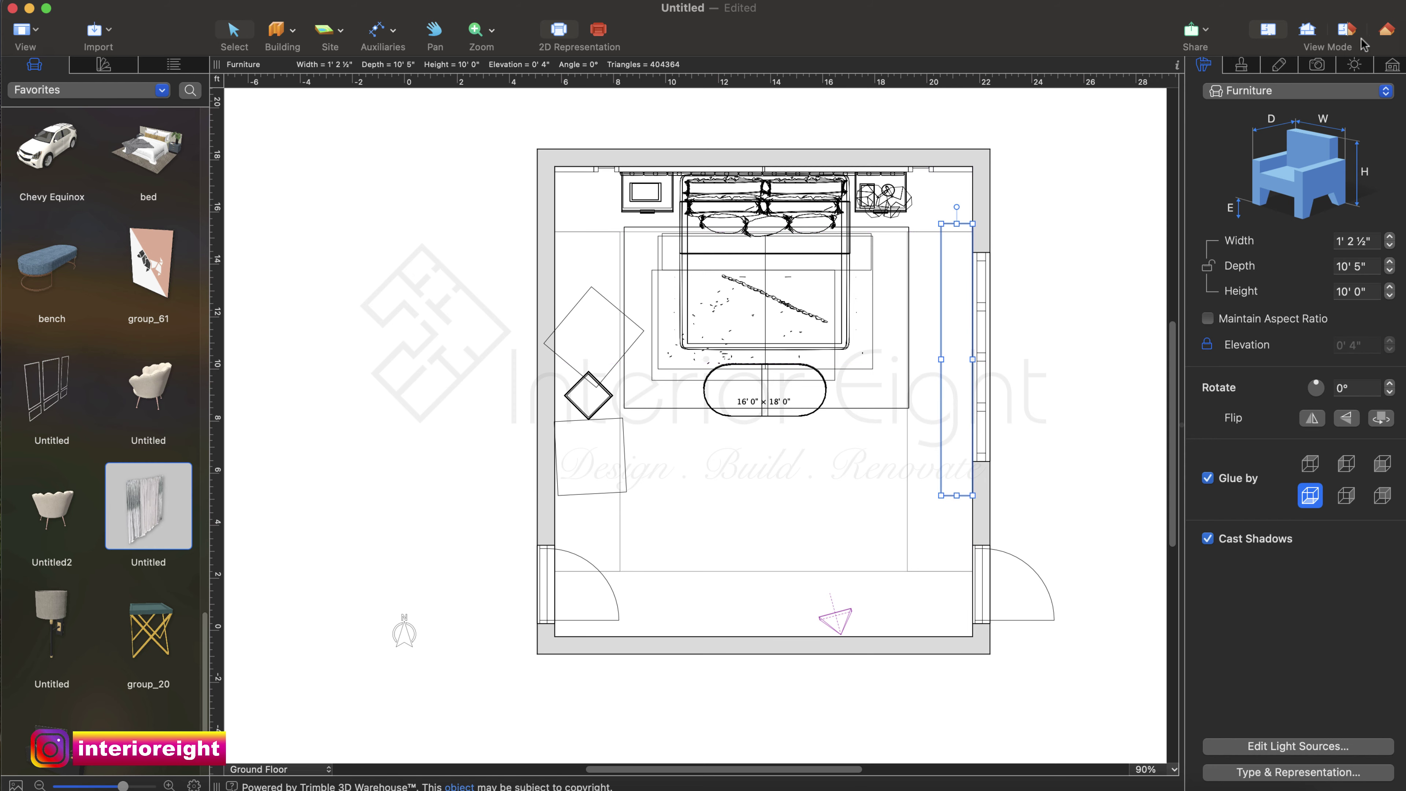
left_click(1386, 29)
Examine the curtains on the window wall from several 3D viewpoints, including where they meet the ceiling.
key("Down")
key("Up")
key("Right")
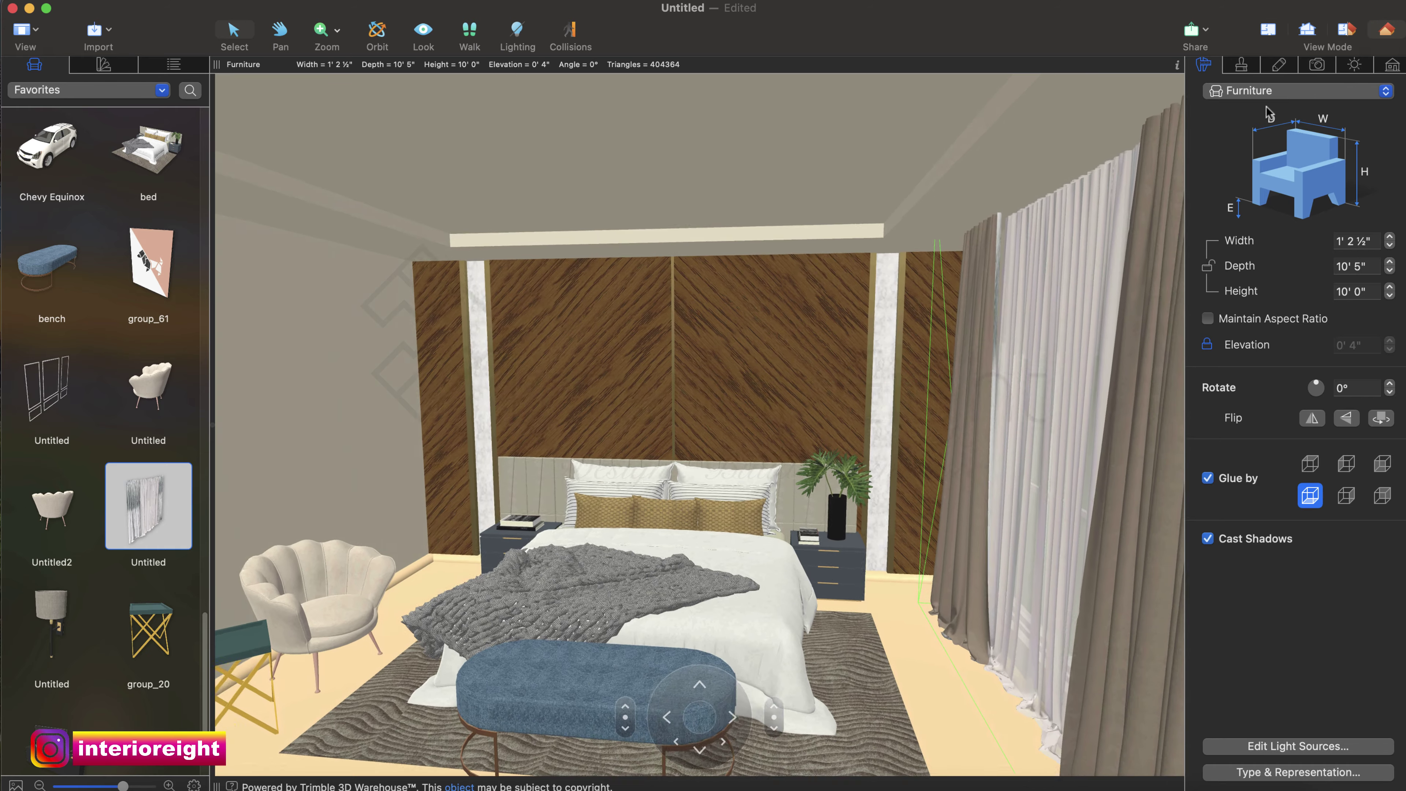
key("Left")
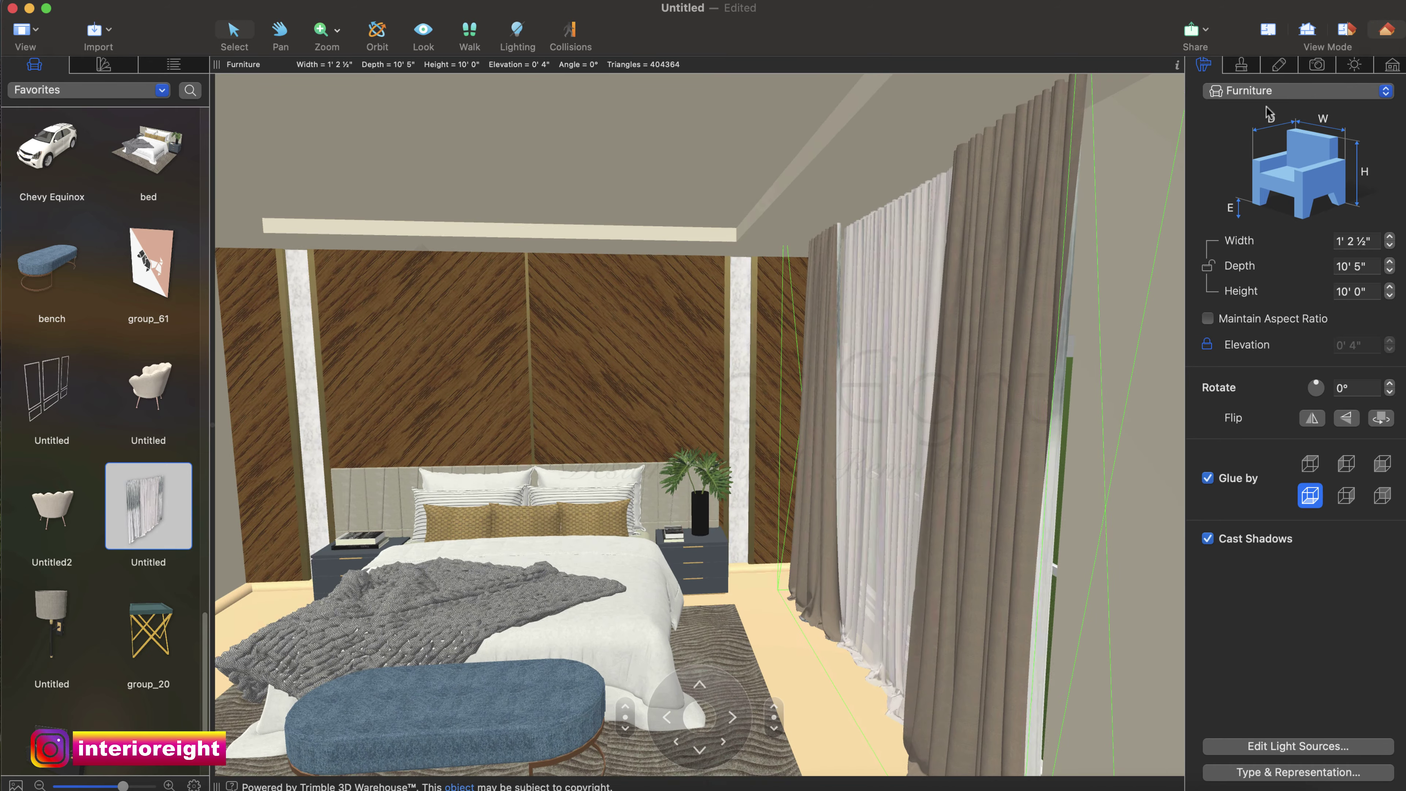
key("Up")
key("Right")
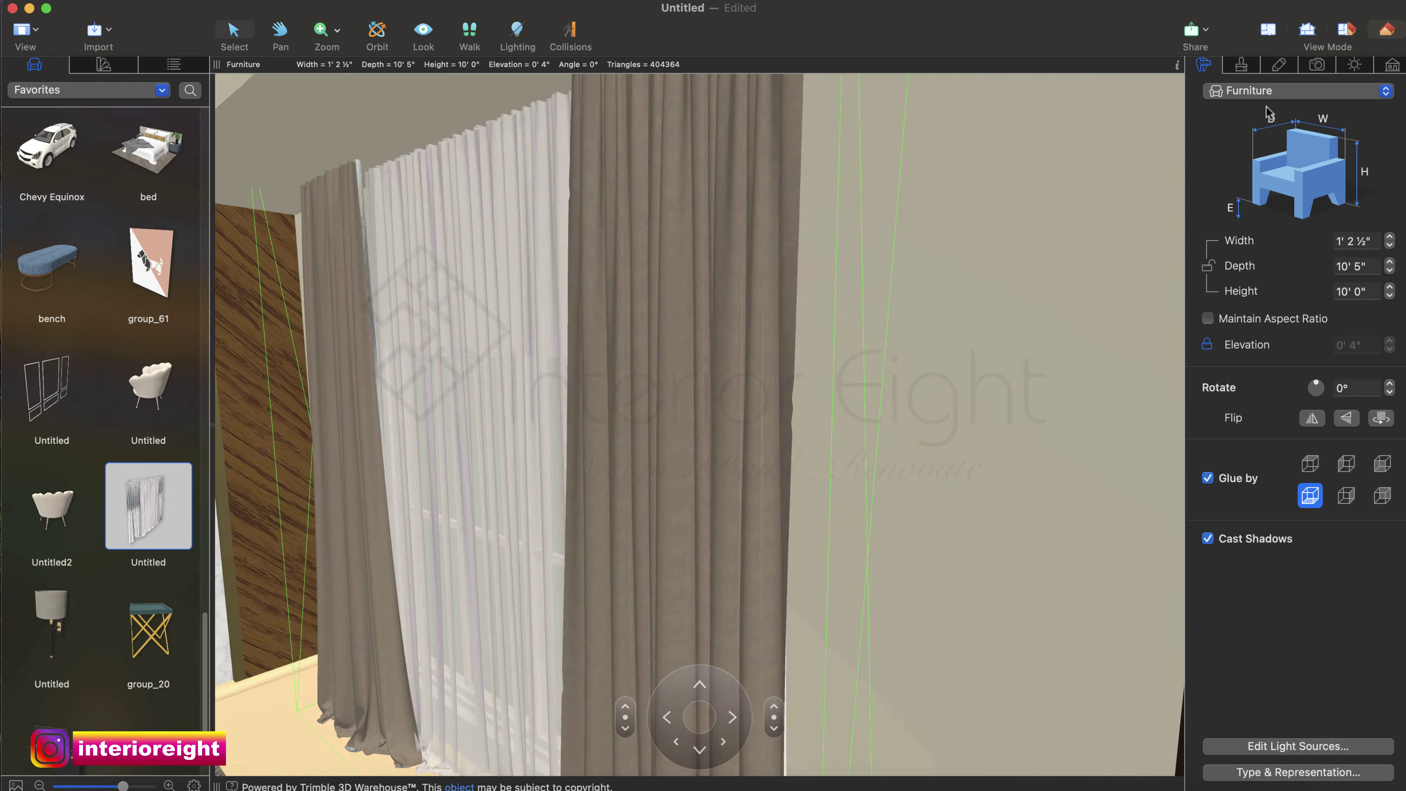
key("Down")
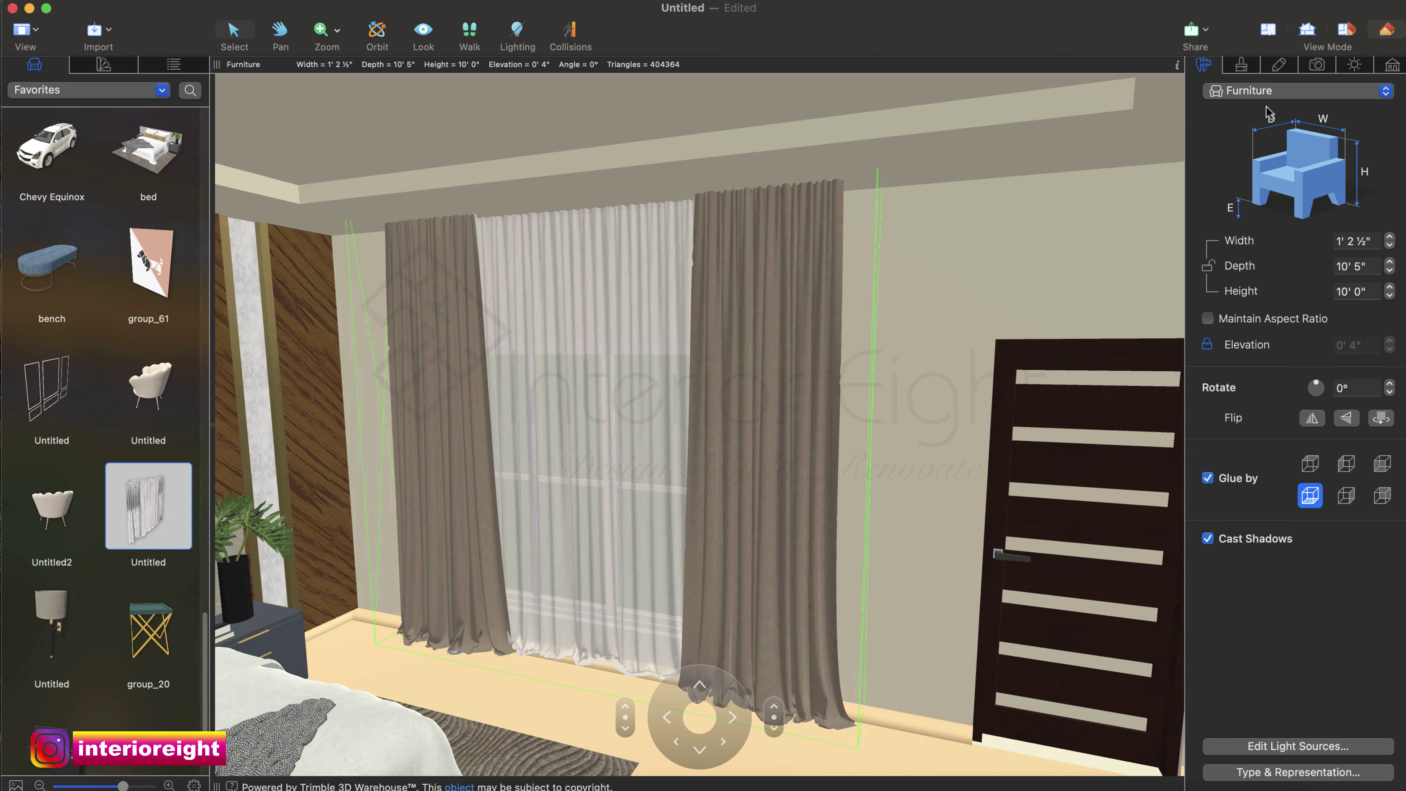
key("Left")
key("Left")
key("Right")
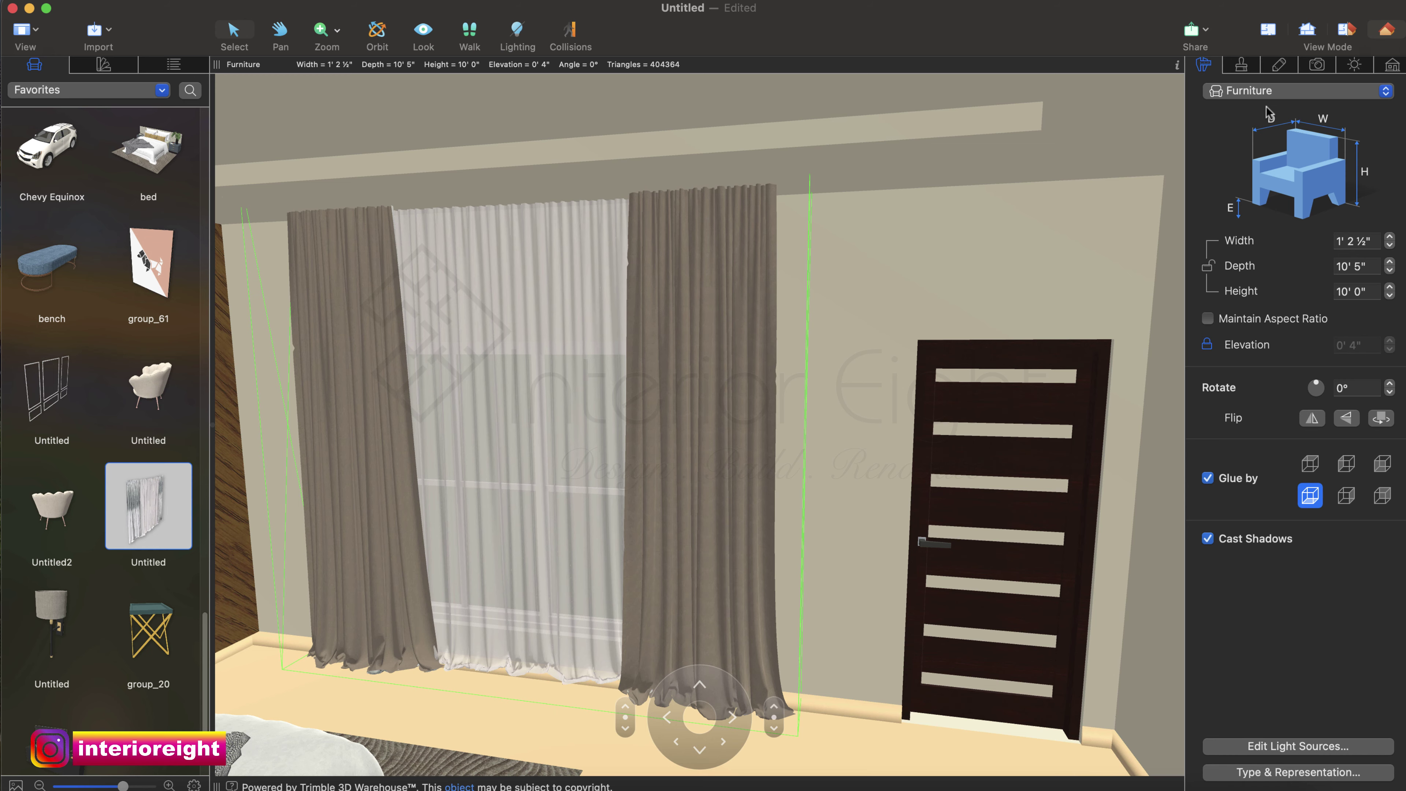
key("Left")
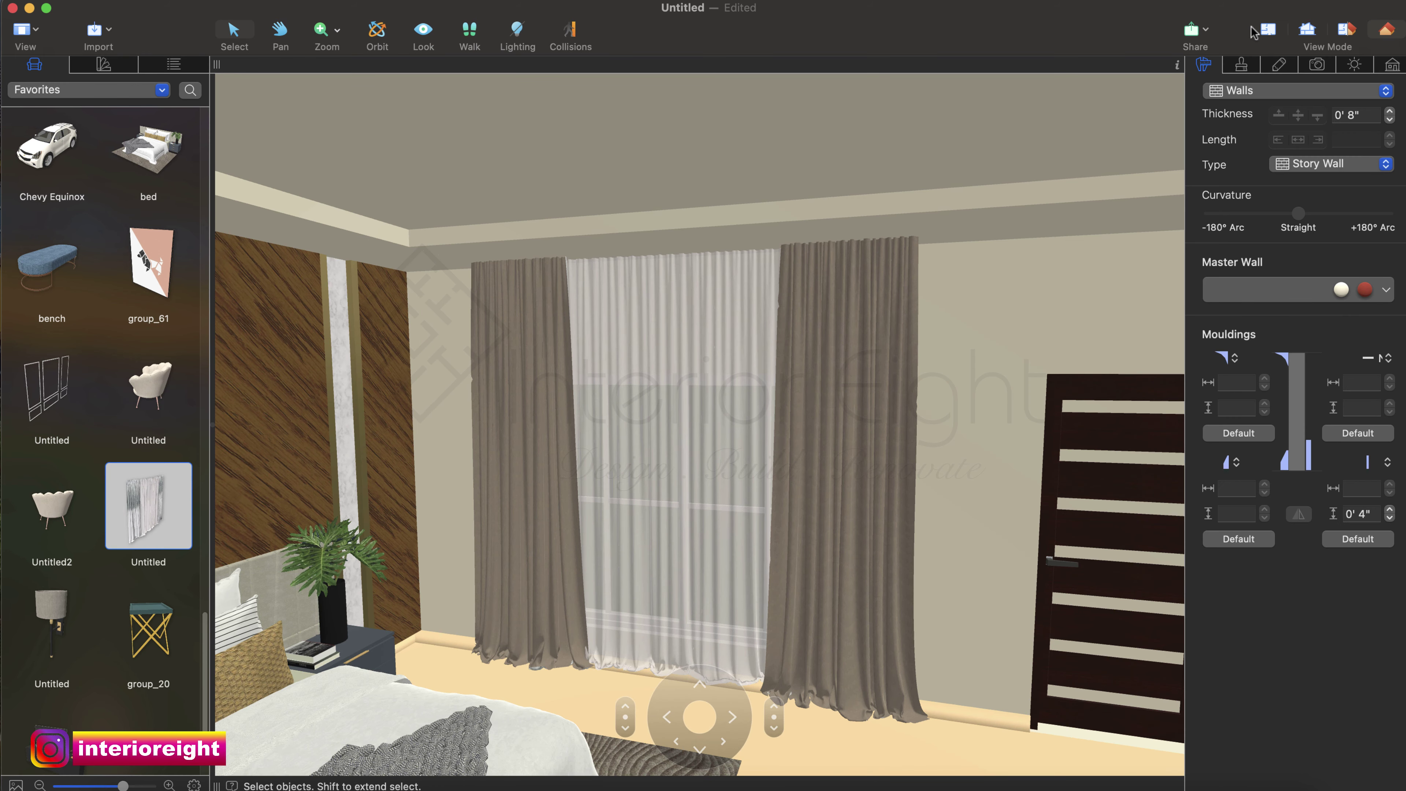
Draw a rectangular ceiling opening over the curtains, flush with the window wall, and size it to 1' 0" wide by about 10' 5 ½" deep.
left_click(1255, 31)
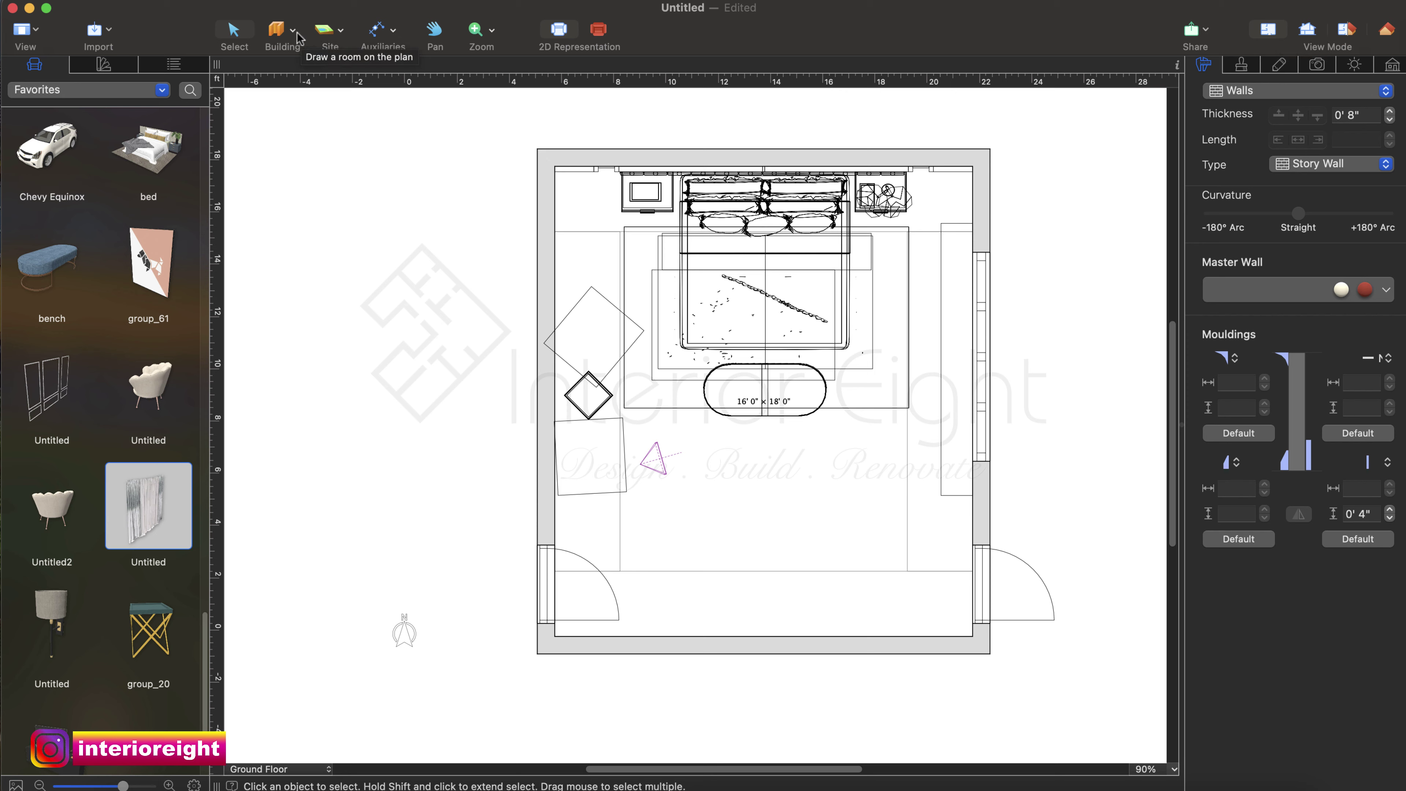
left_click(297, 37)
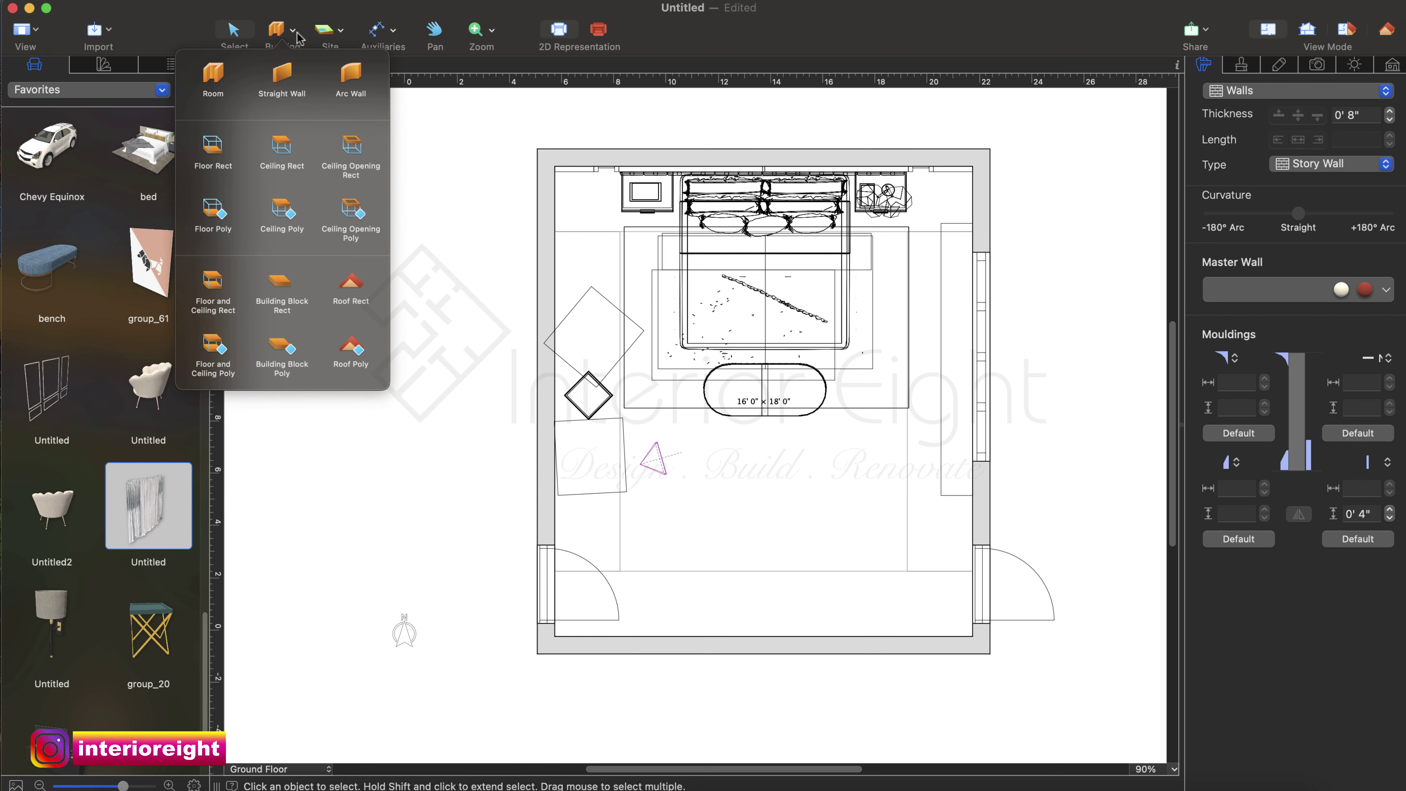
left_click(355, 147)
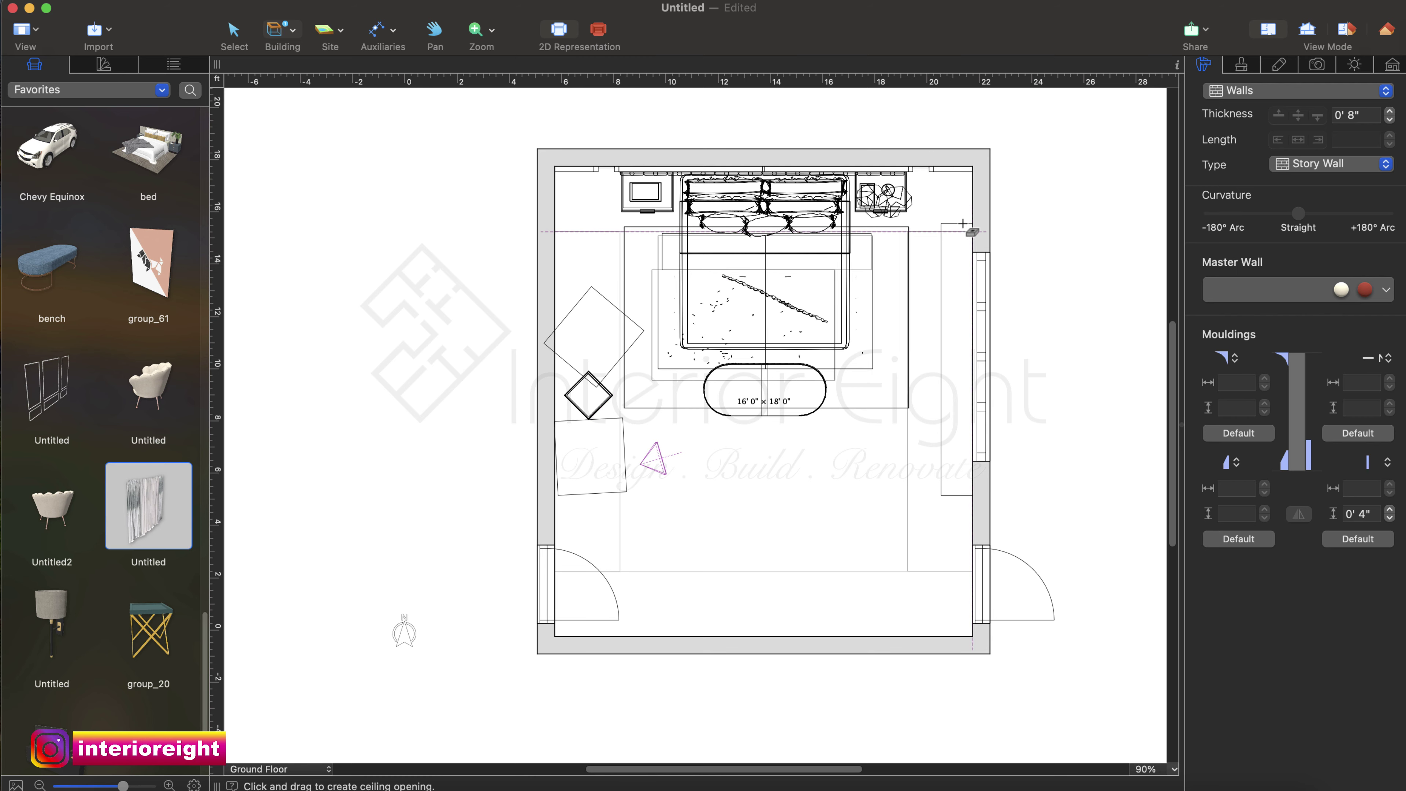
left_click_drag(965, 221, 942, 495)
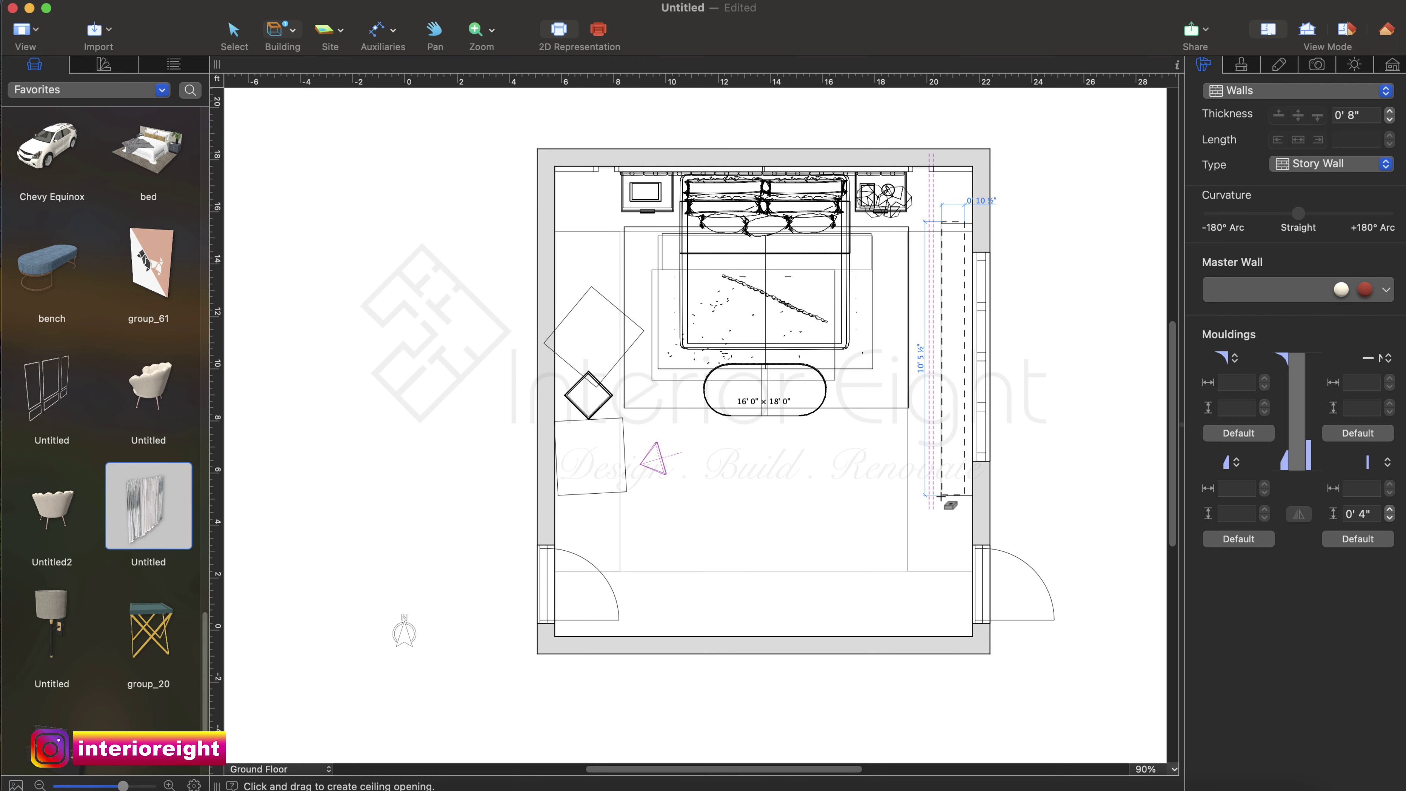
left_click_drag(965, 362, 970, 361)
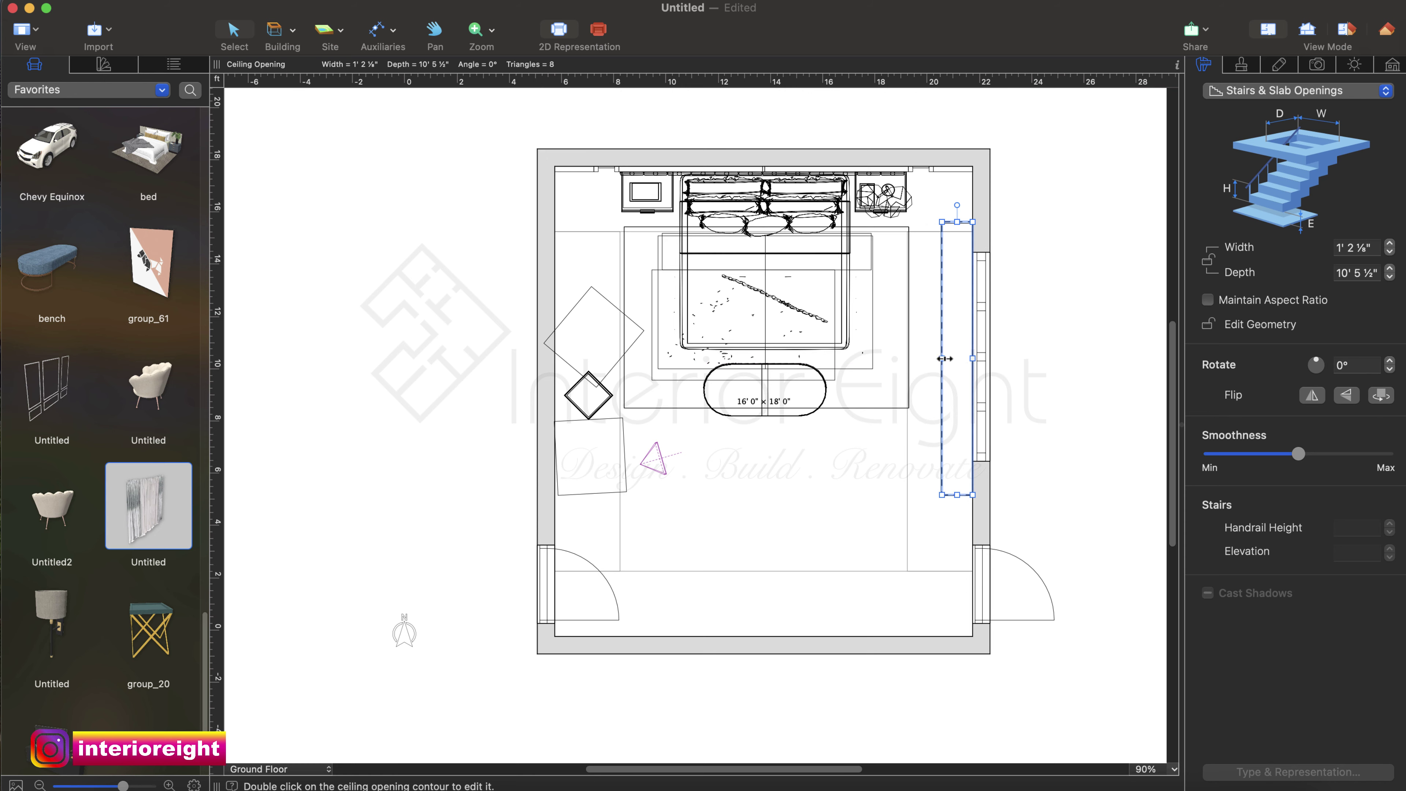
left_click_drag(947, 359, 946, 359)
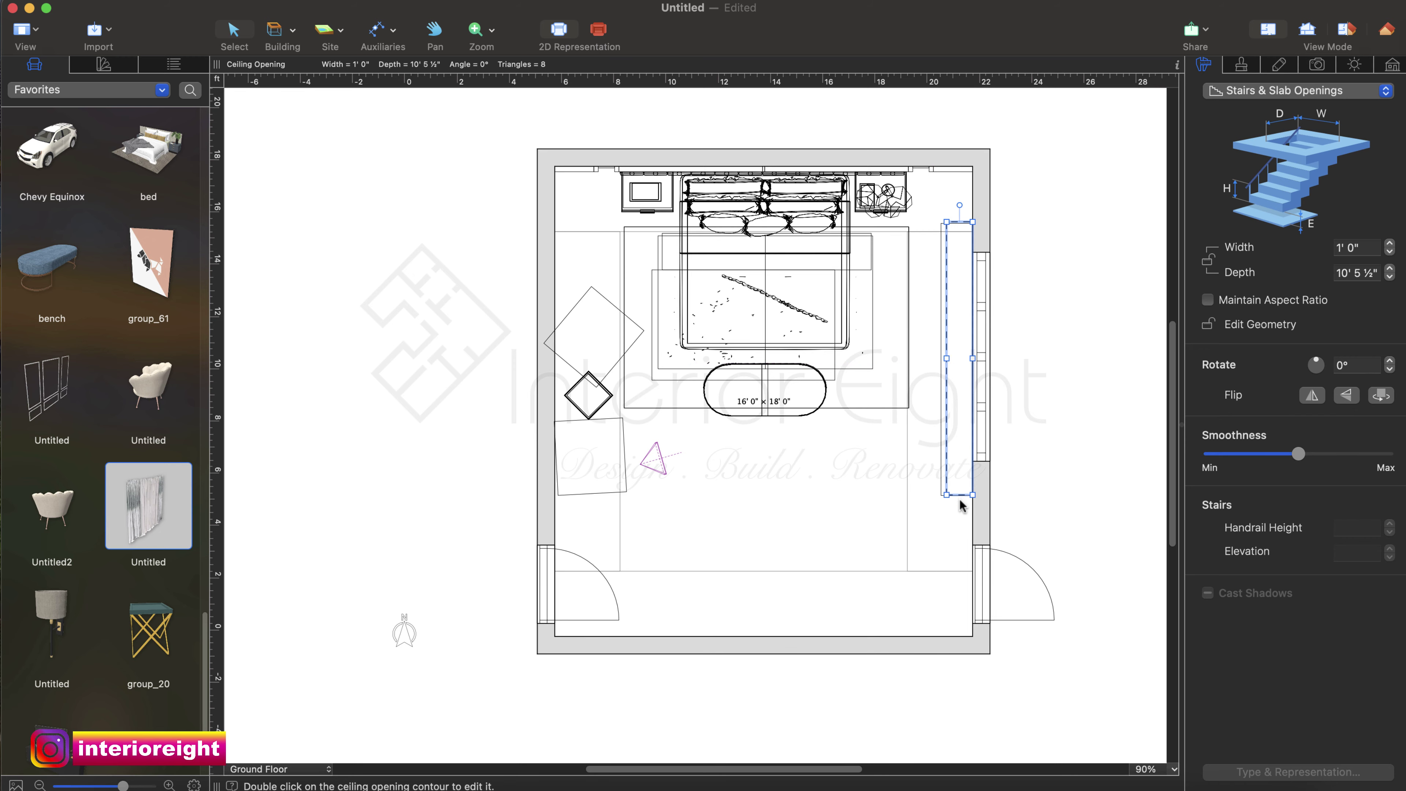
Examine the ceiling opening above the curtains up close in 3D.
left_click(1392, 34)
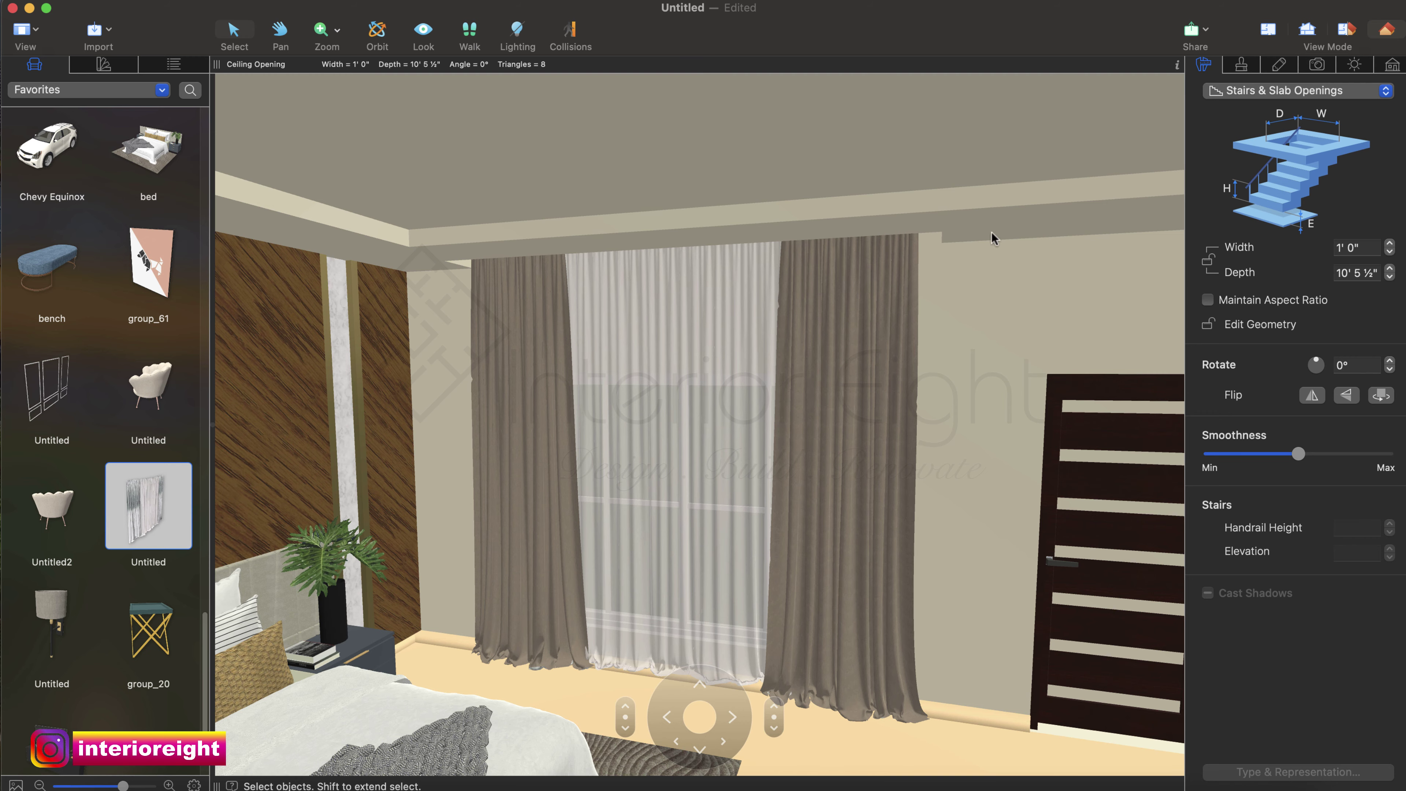
scroll(790, 365, "up", 10)
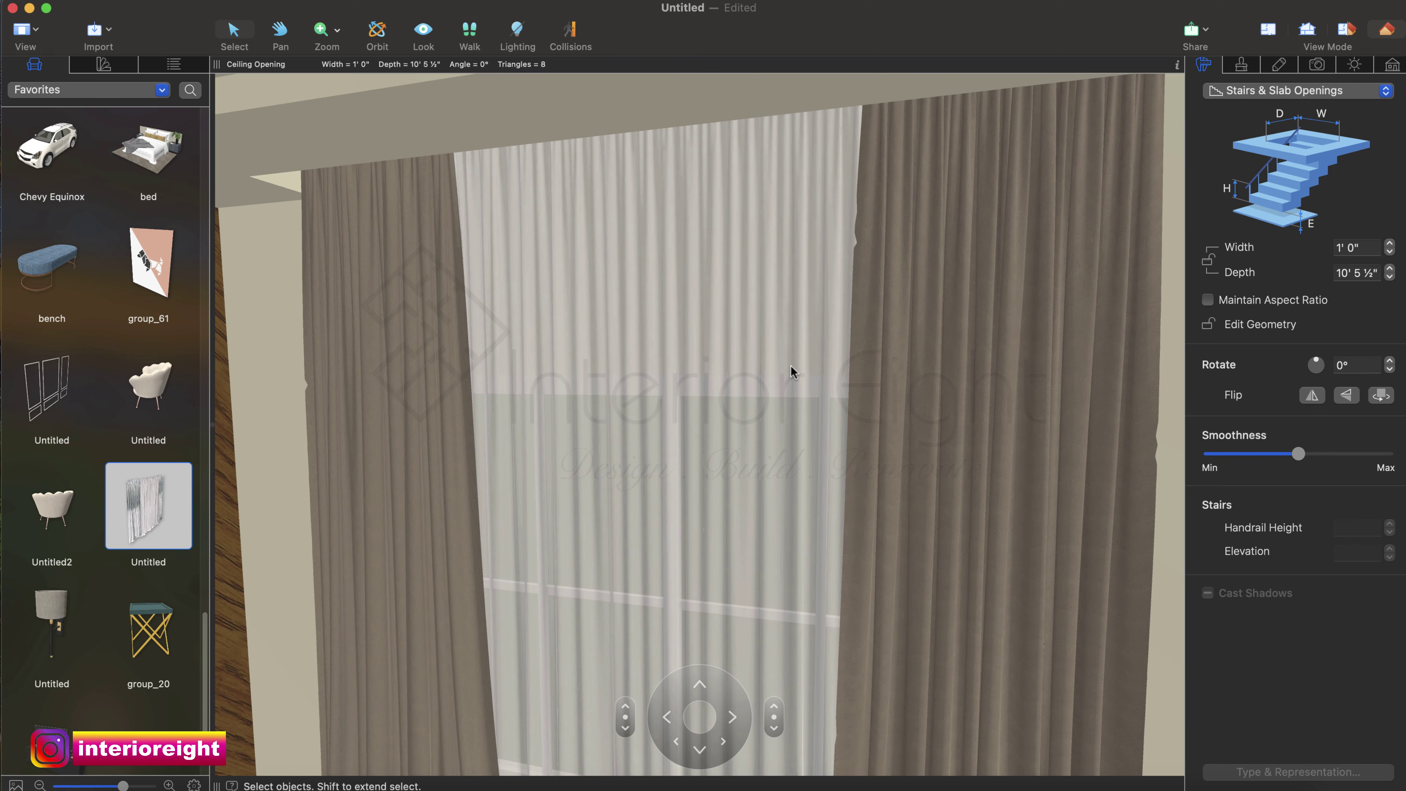
scroll(791, 365, "up", 5)
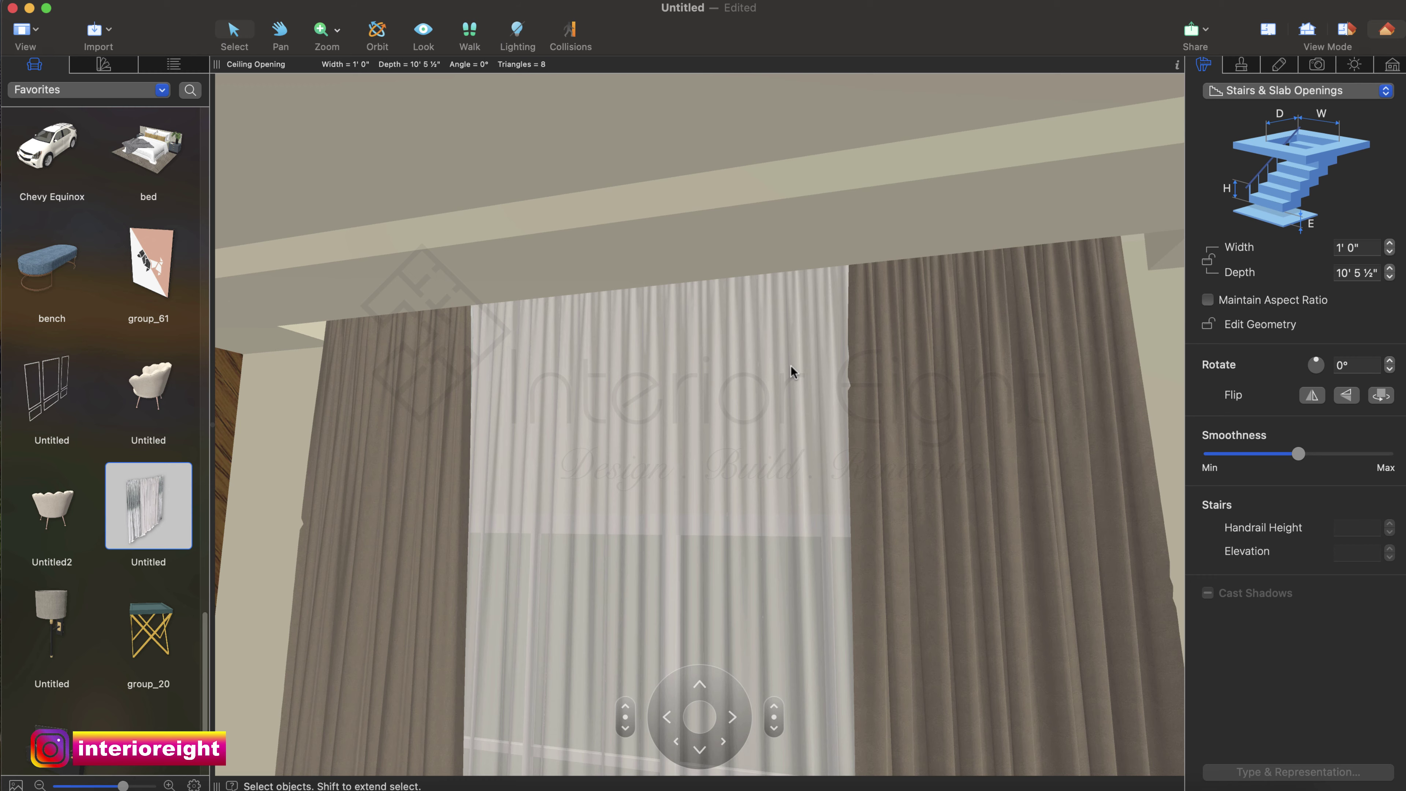
scroll(790, 365, "up", 3)
scroll(791, 365, "up", 5)
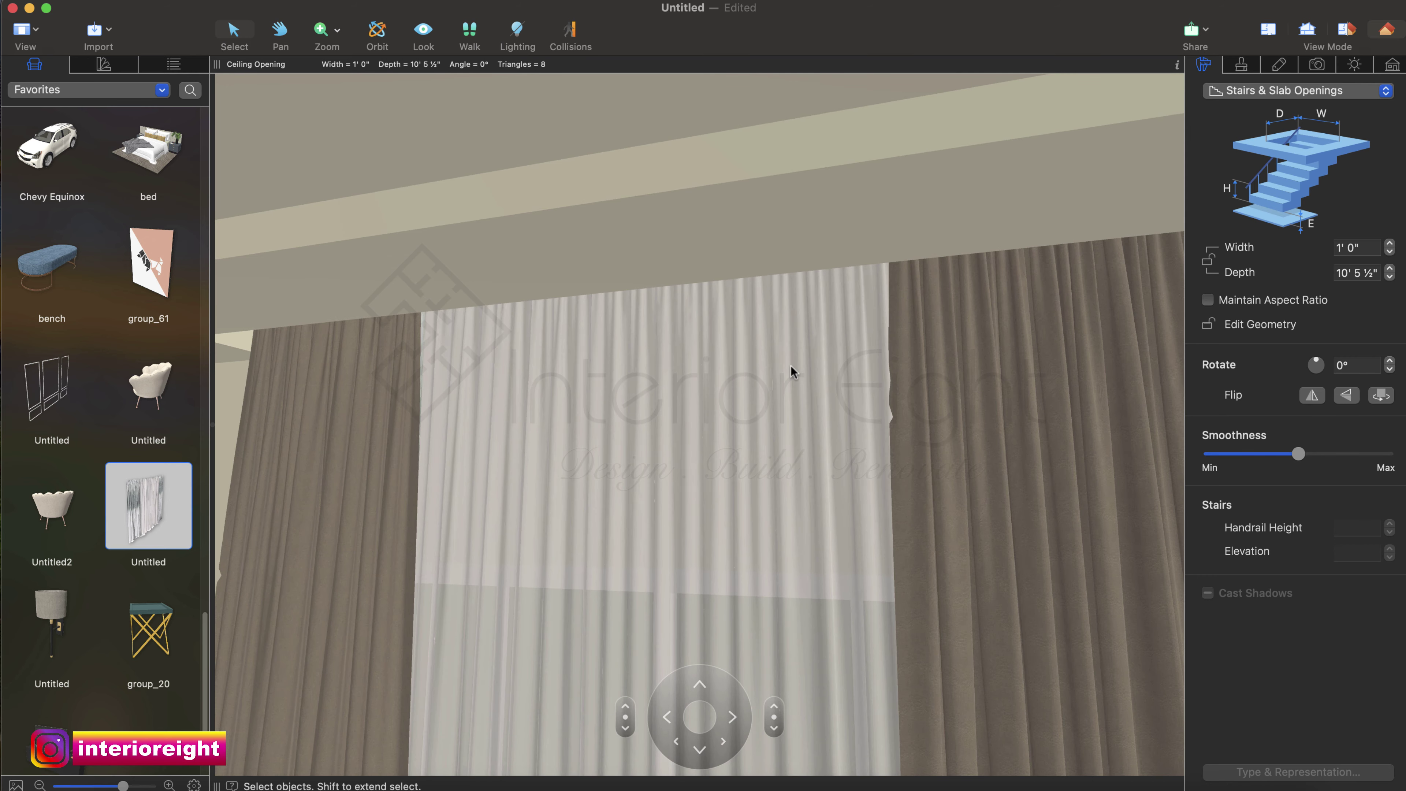
scroll(791, 365, "up", 5)
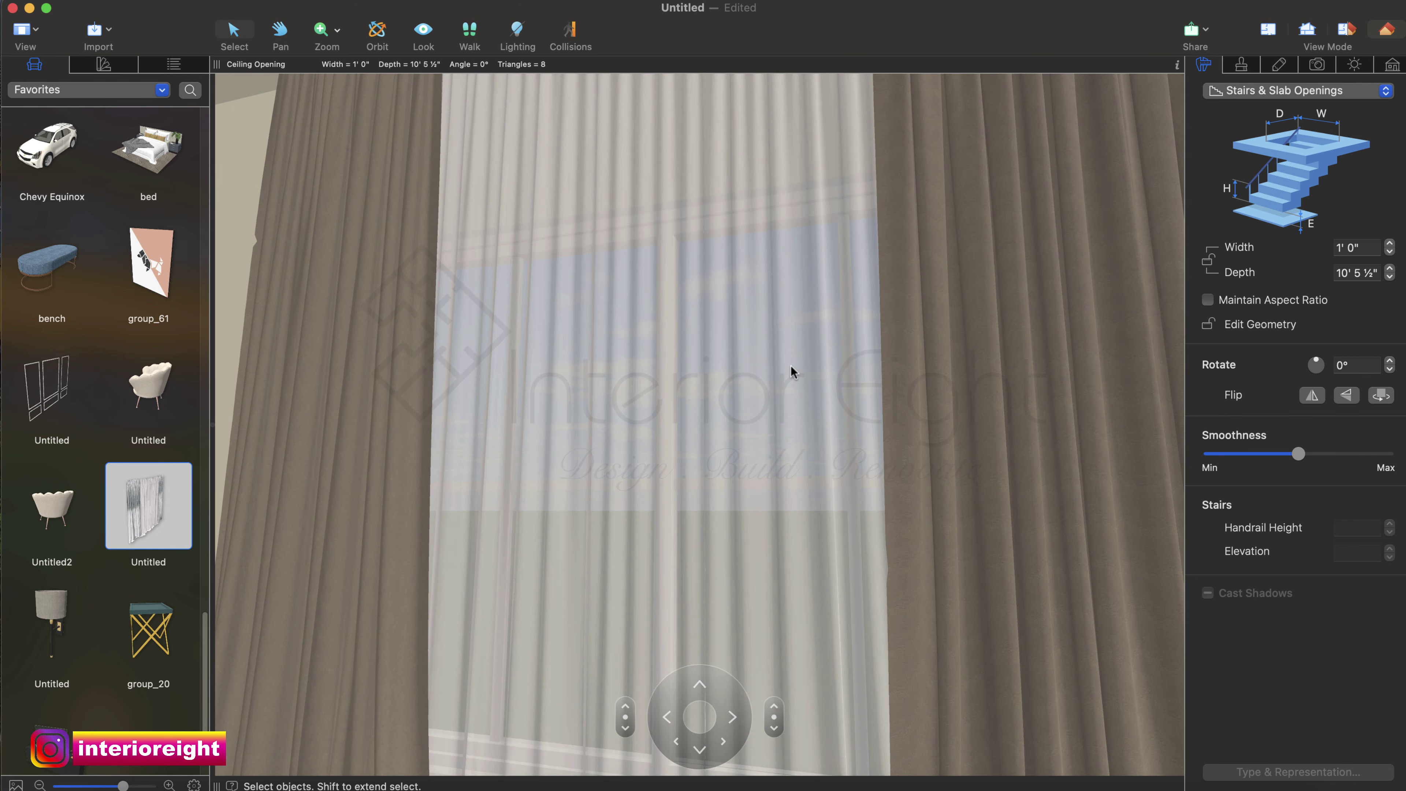
scroll(791, 367, "down", 5)
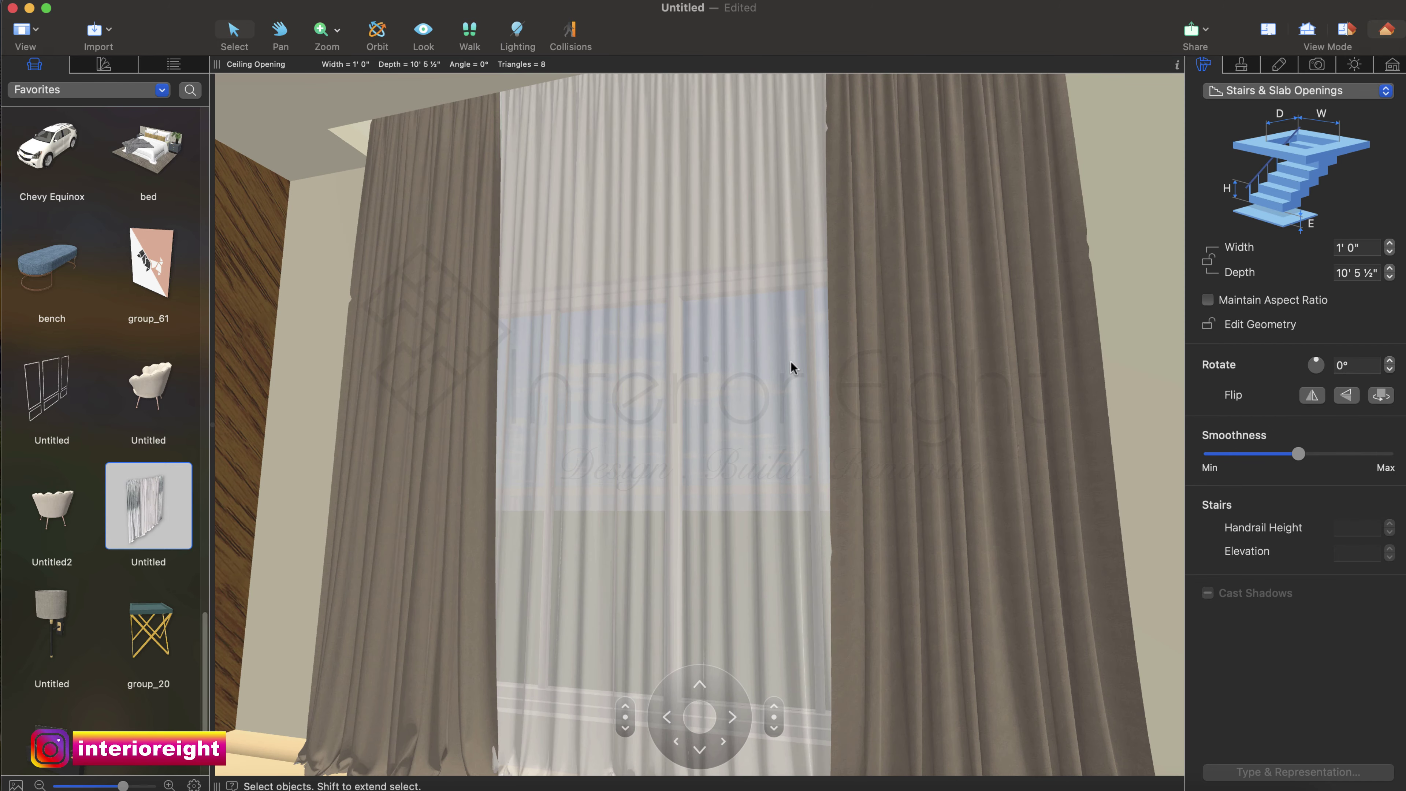
scroll(791, 368, "up", 5)
scroll(788, 350, "up", 5)
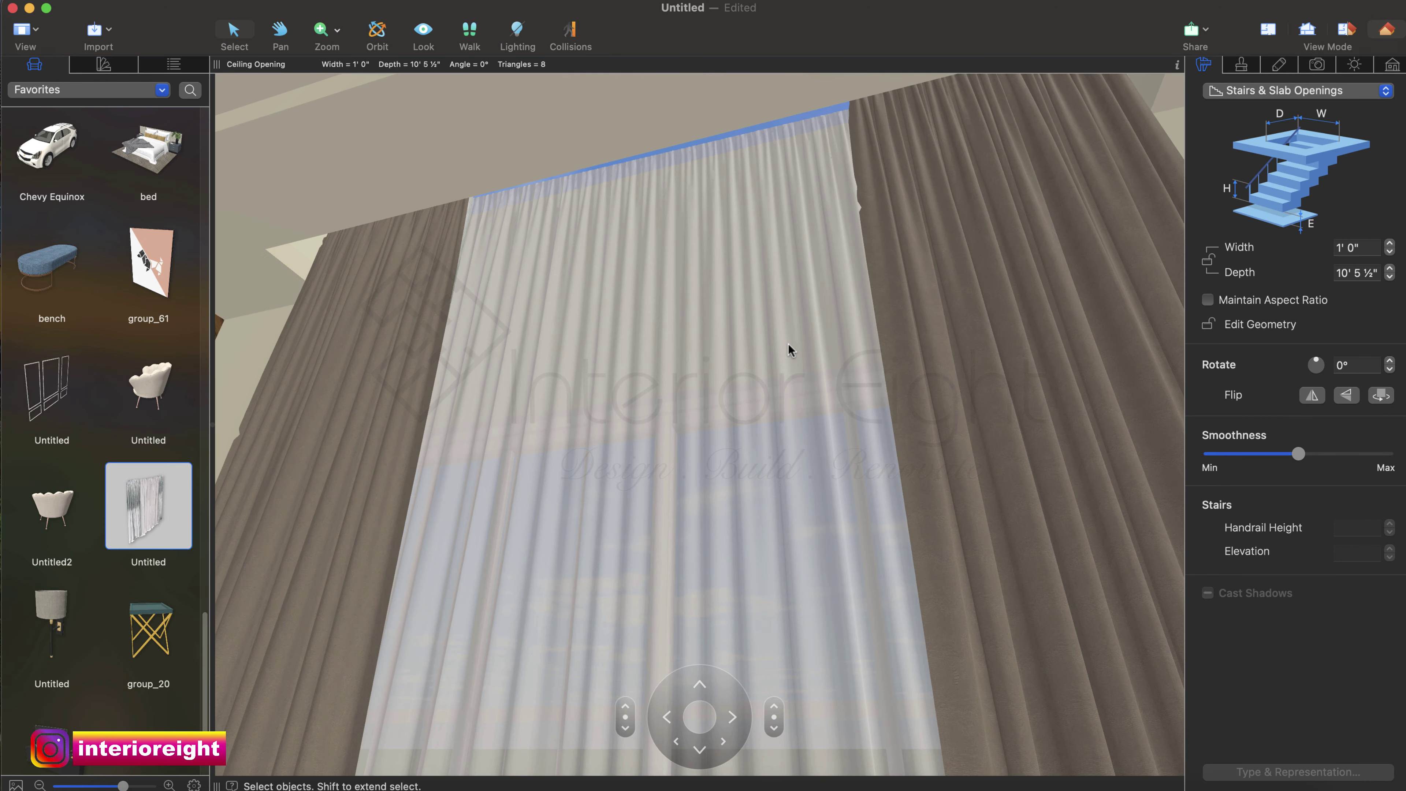
left_click(790, 352)
scroll(790, 352, "up", 3)
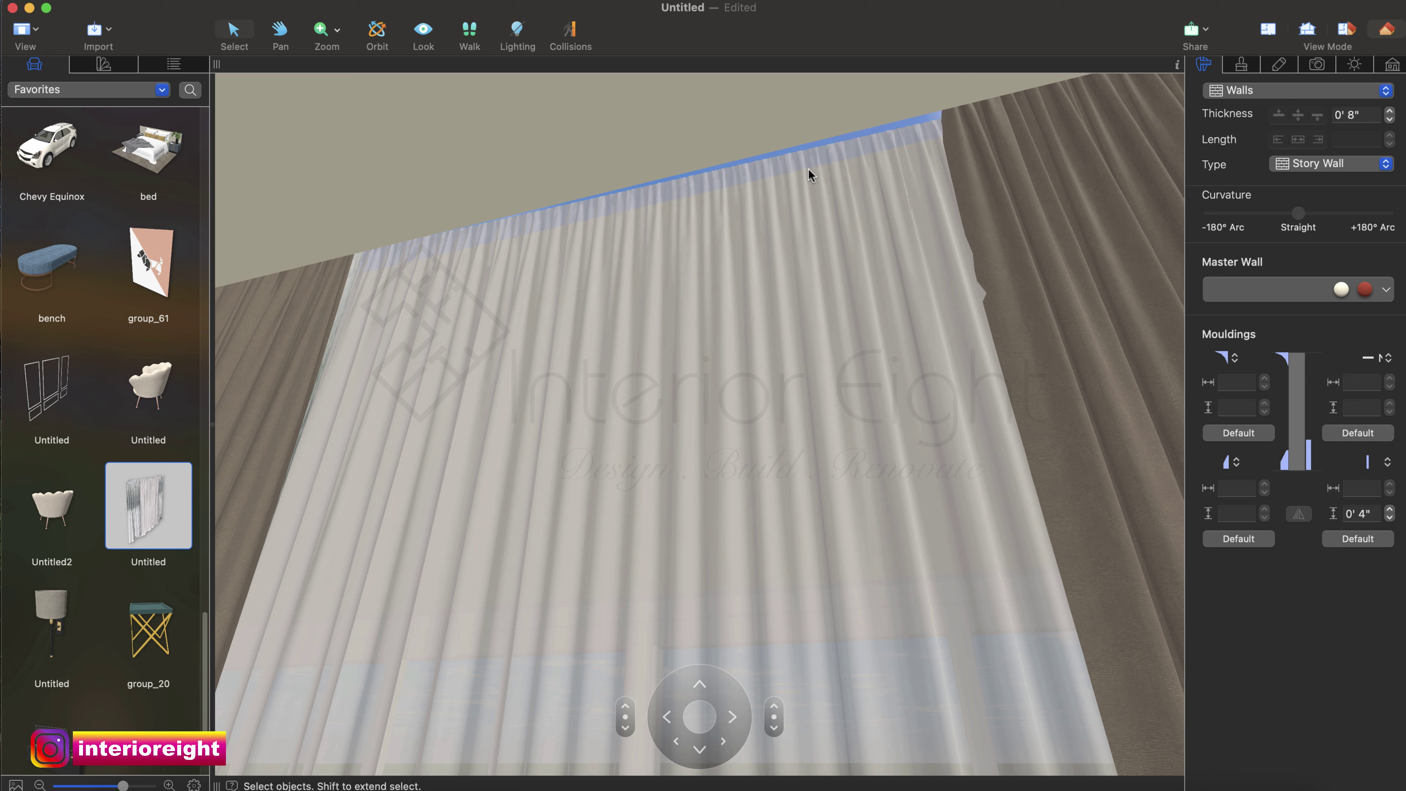
Draw a rectangular building block of about 1' 2 ½" by 10' 5 ½" over the ceiling opening in the 2D plan.
left_click(1268, 30)
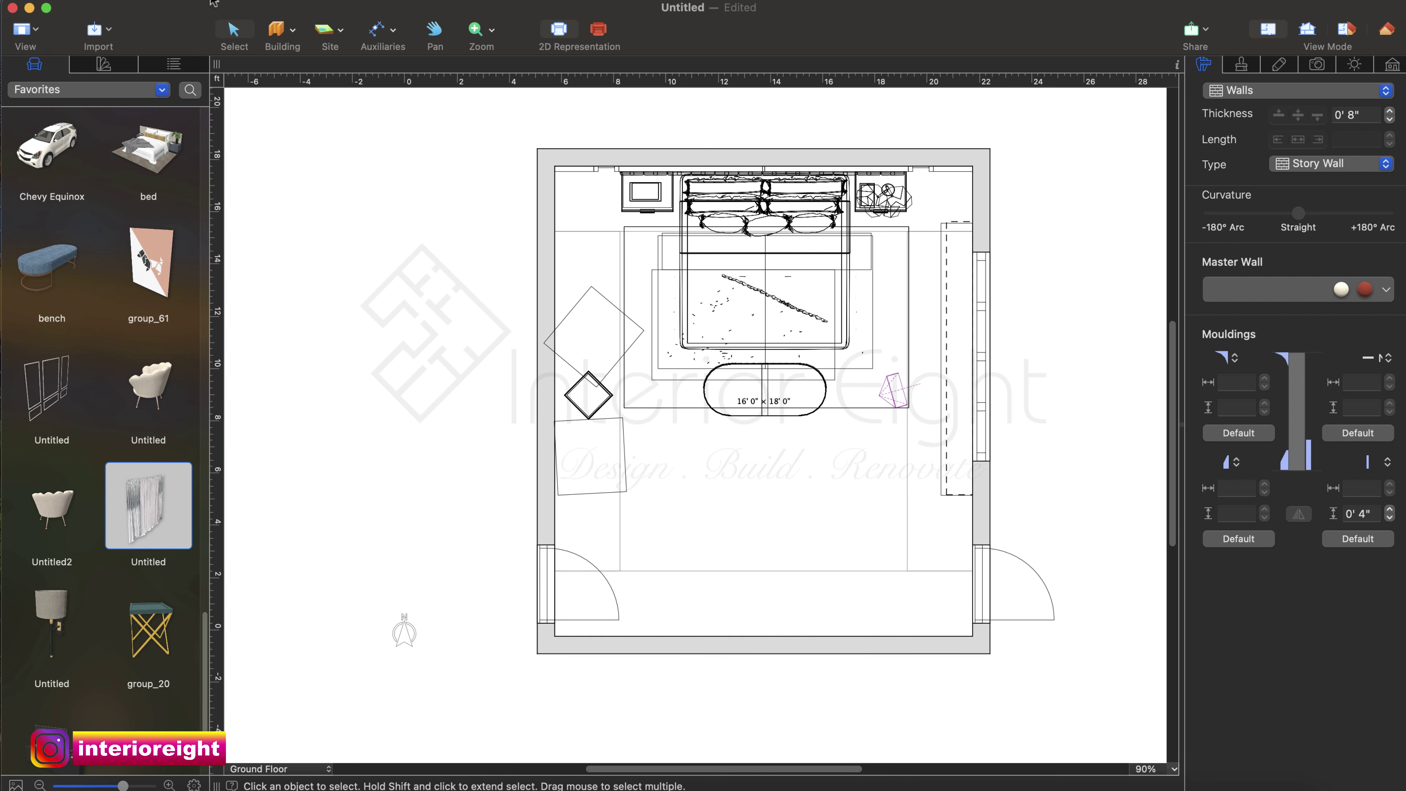
left_click(276, 34)
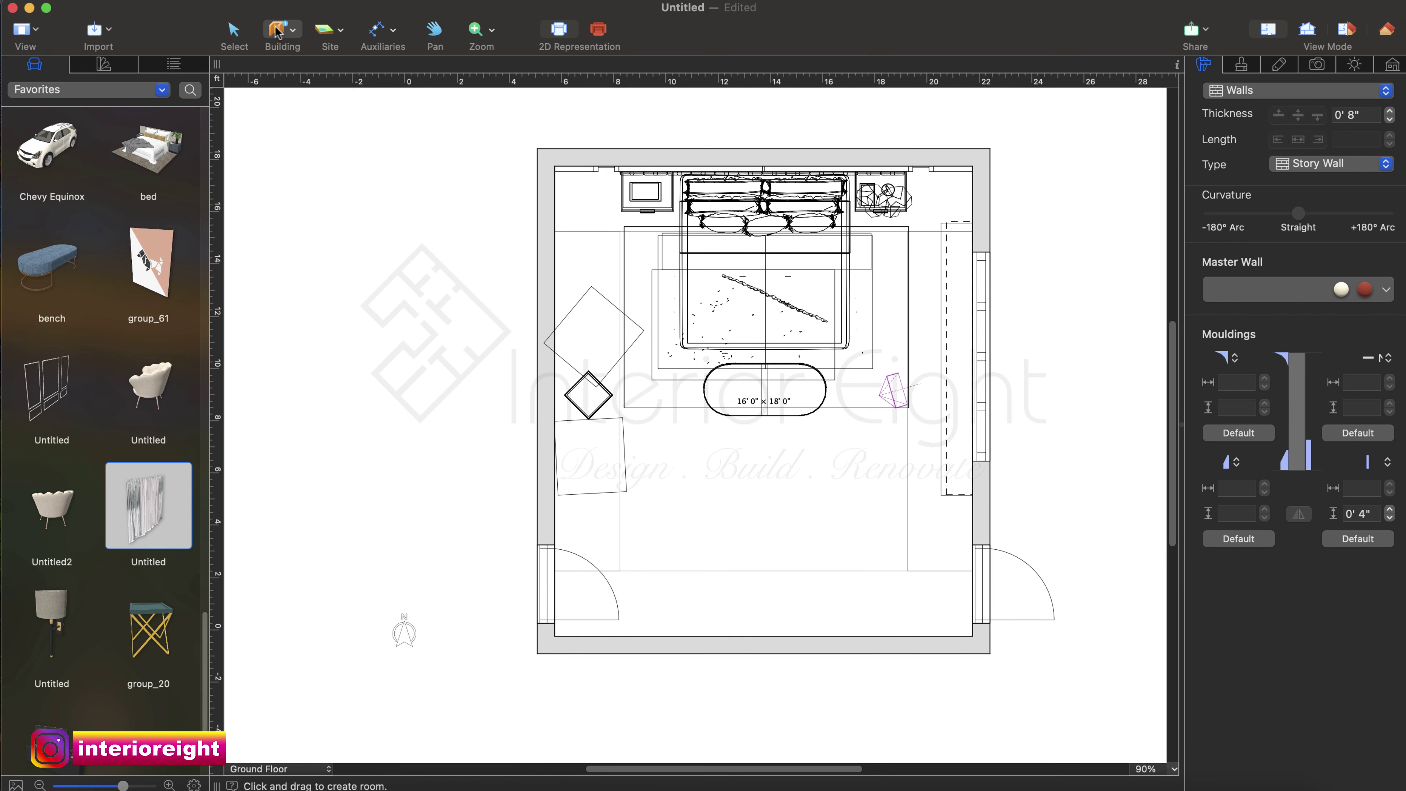
left_click(293, 34)
left_click(327, 221)
left_click_drag(941, 223, 972, 495)
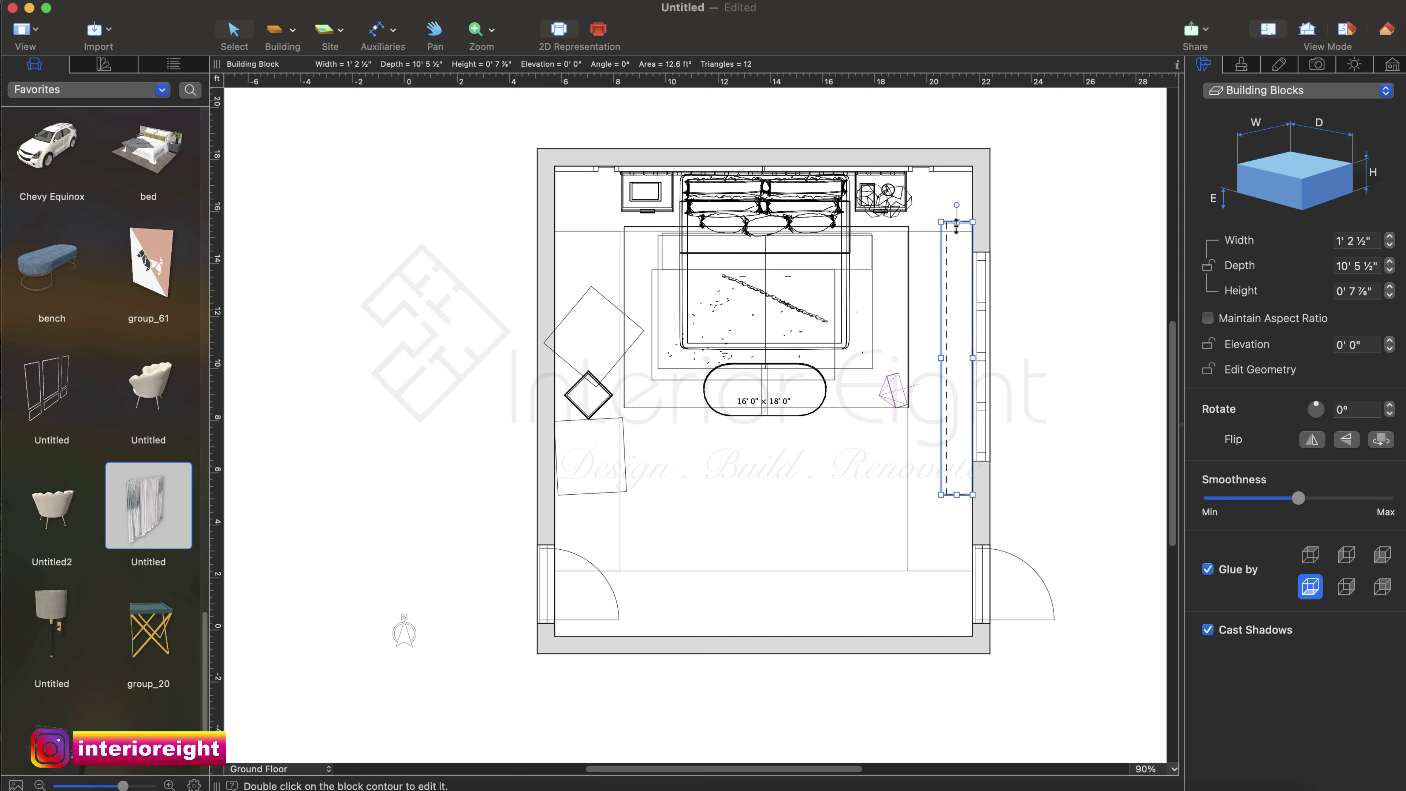
left_click_drag(954, 221, 953, 221)
Set the building block's height to 3" and its elevation to 9' 10", and check it above the curtains in 3D.
left_click(1367, 290)
type("3\"")
key("Return")
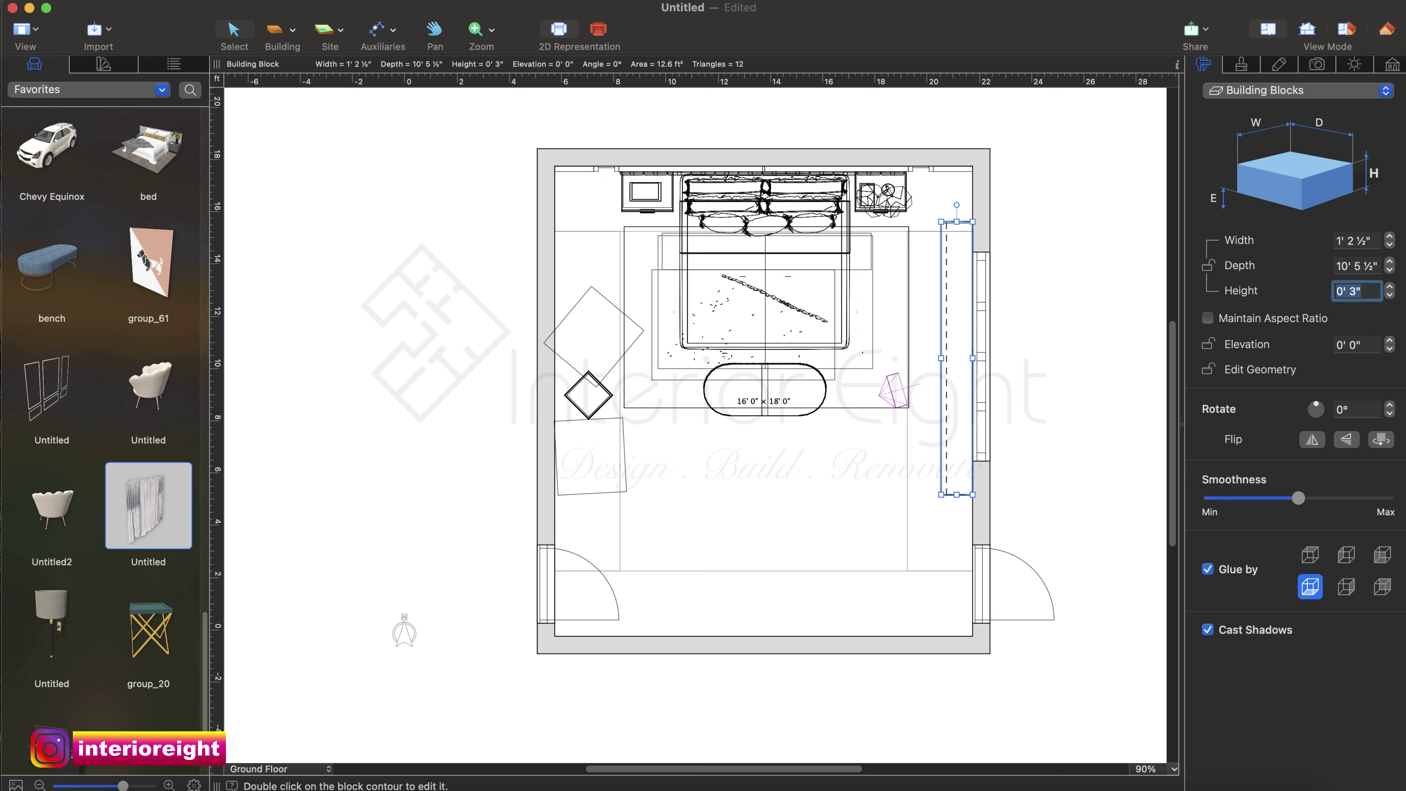
left_click(1377, 339)
type("9'10")
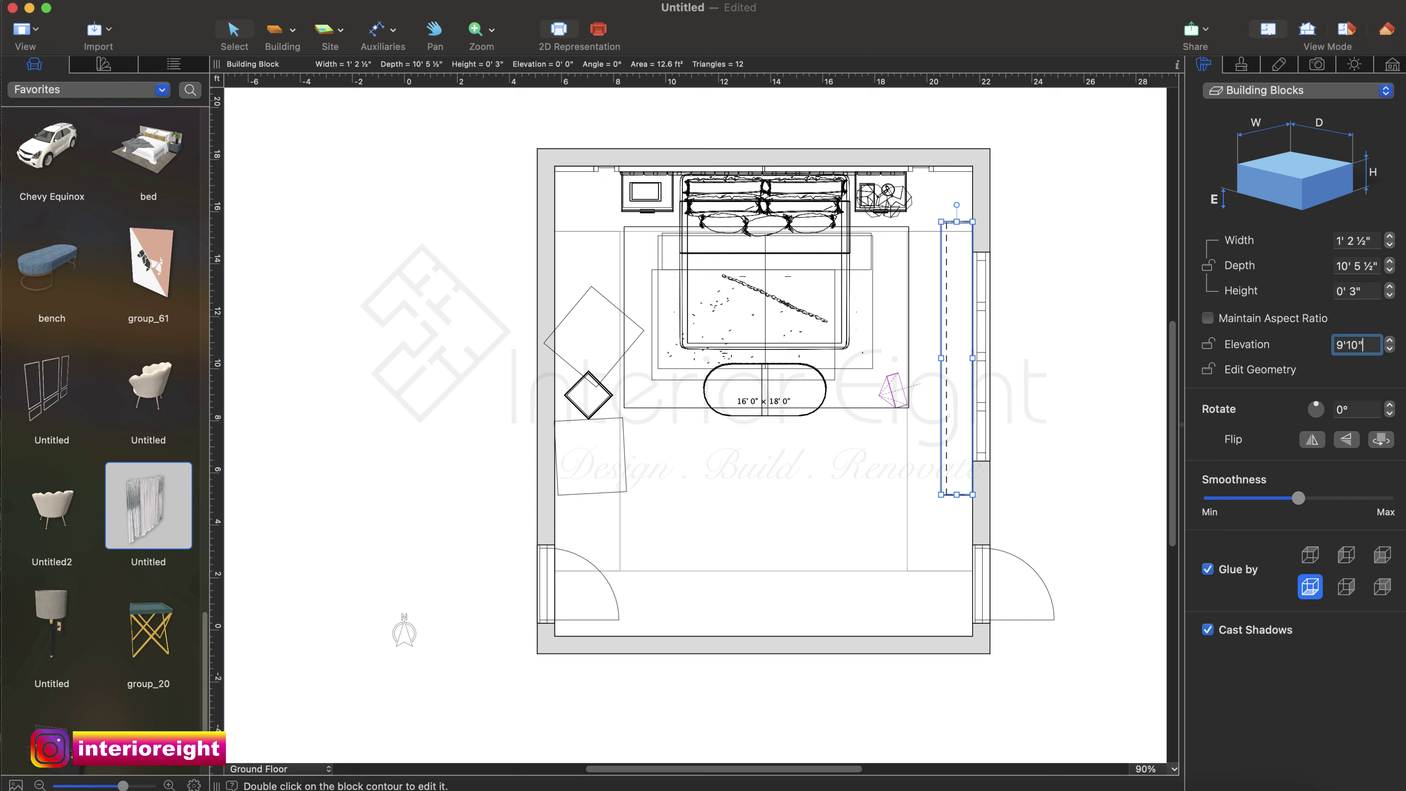
key("Return")
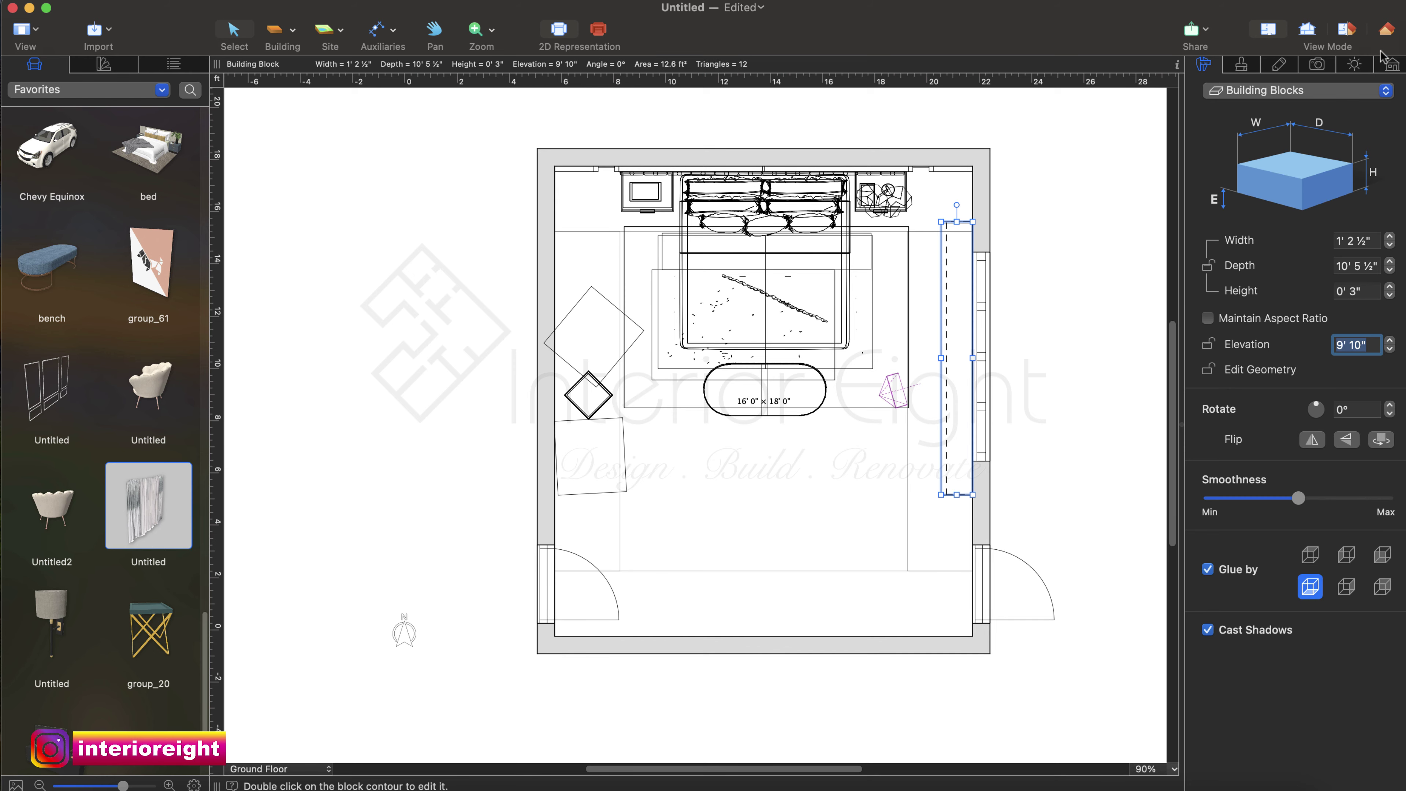
left_click(1385, 39)
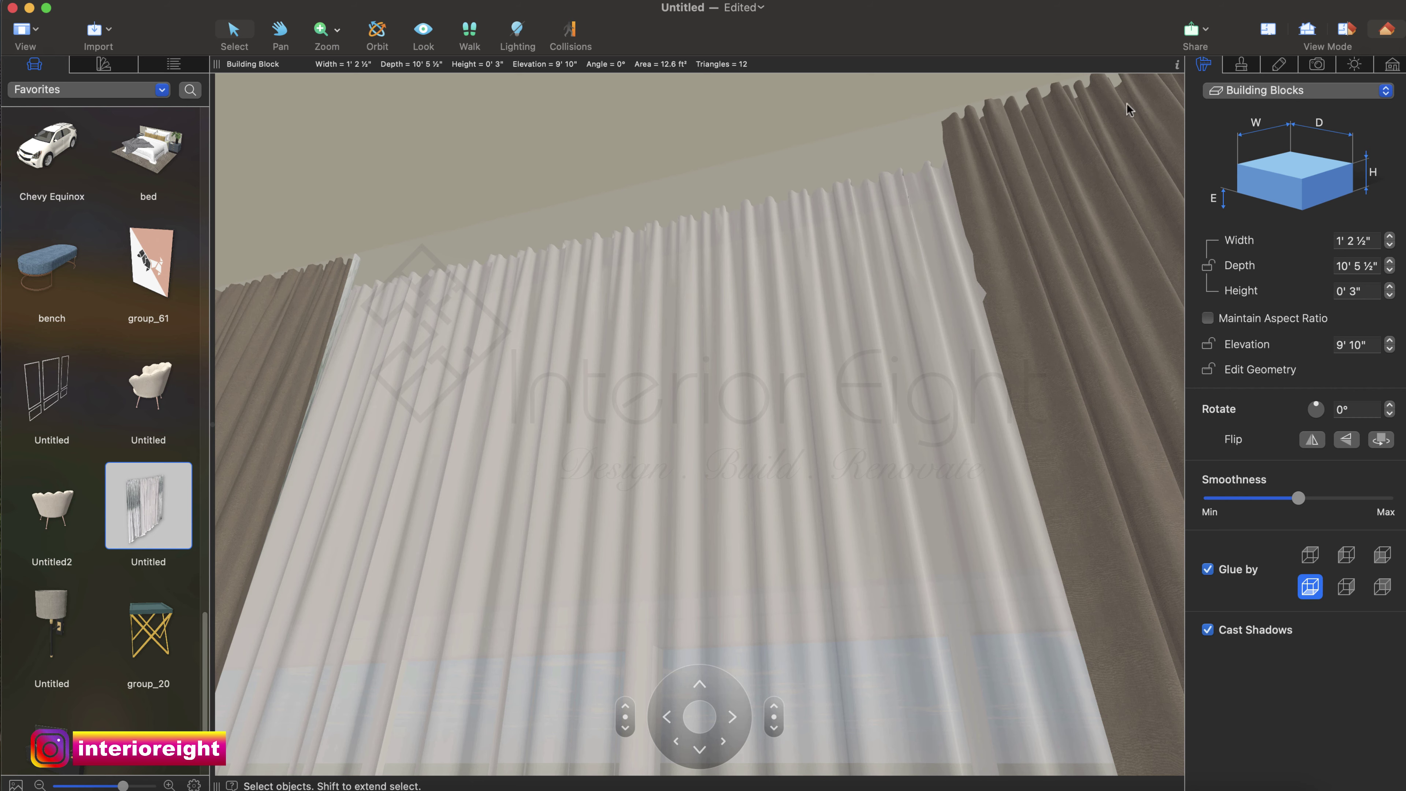
scroll(1006, 192, "down", 10)
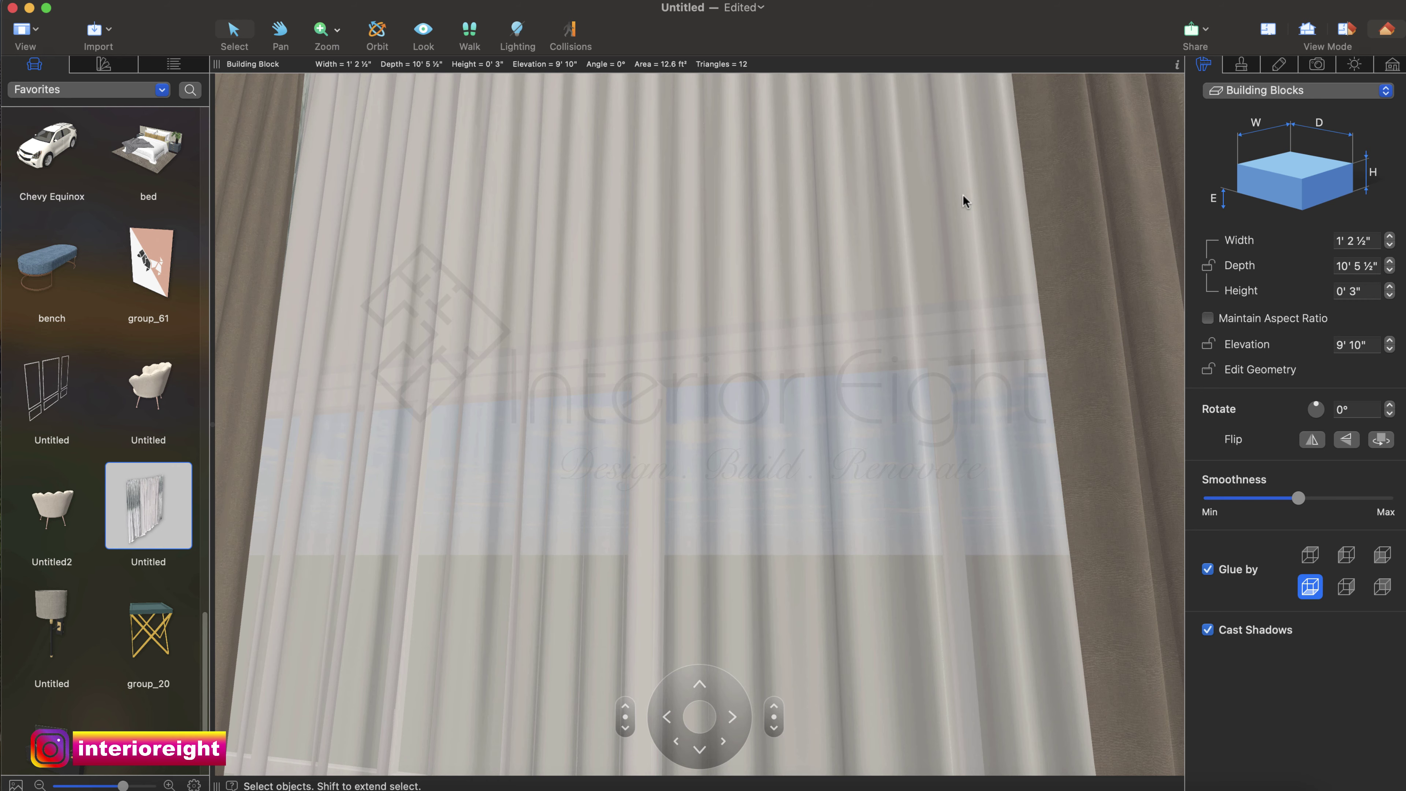
scroll(962, 194, "down", 10)
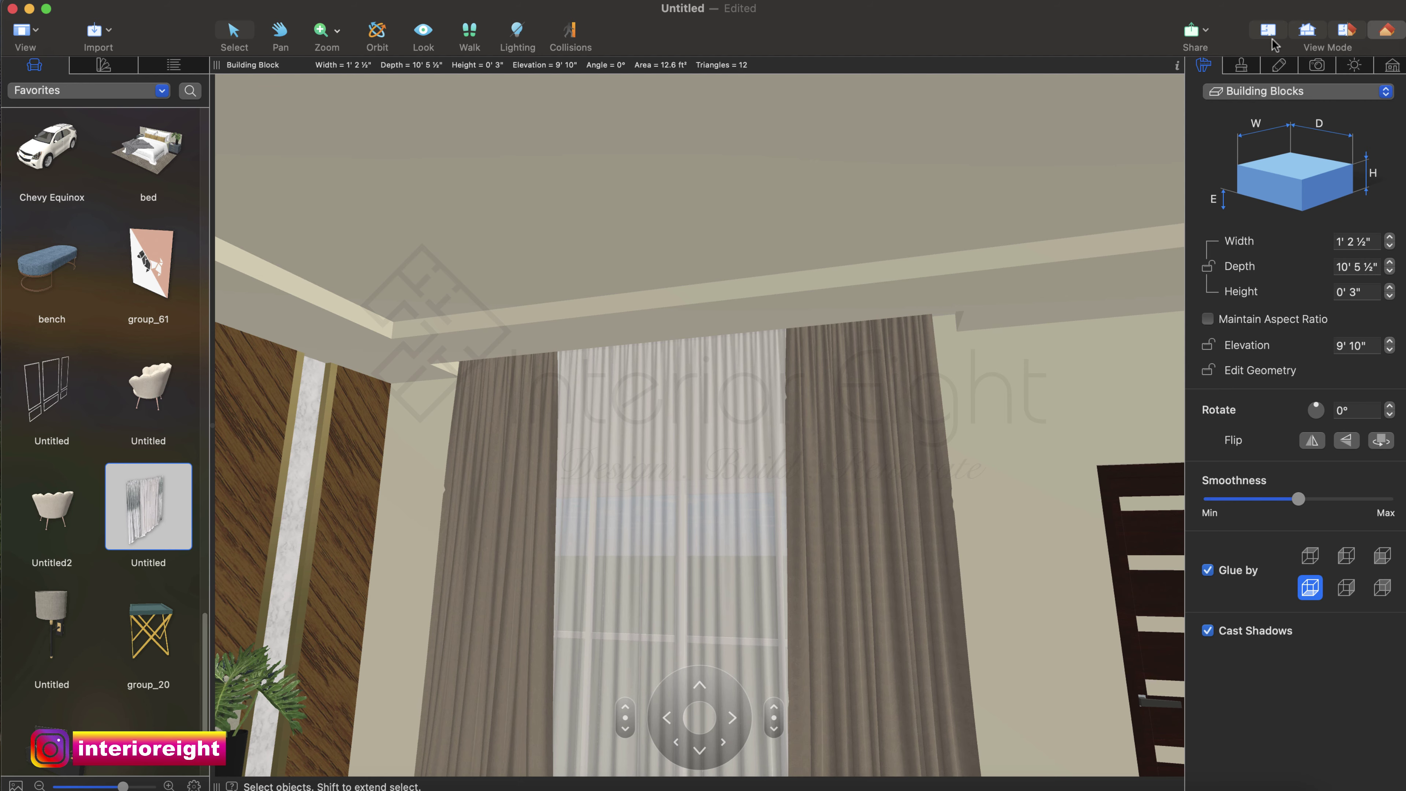
Place the TV and console group from Favorites centred against the wall opposite the bed and check it in 3D.
left_click(1267, 29)
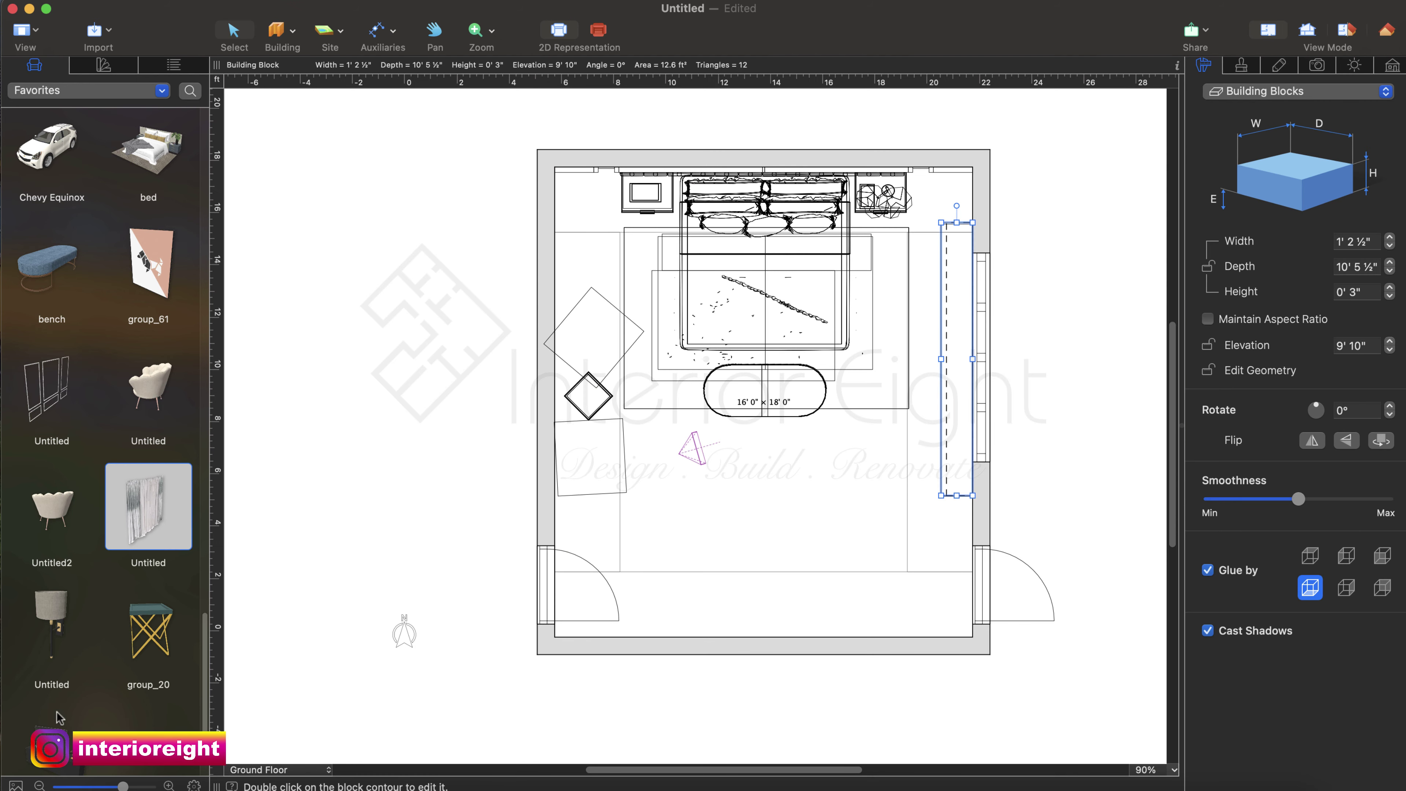
left_click_drag(70, 737, 773, 614)
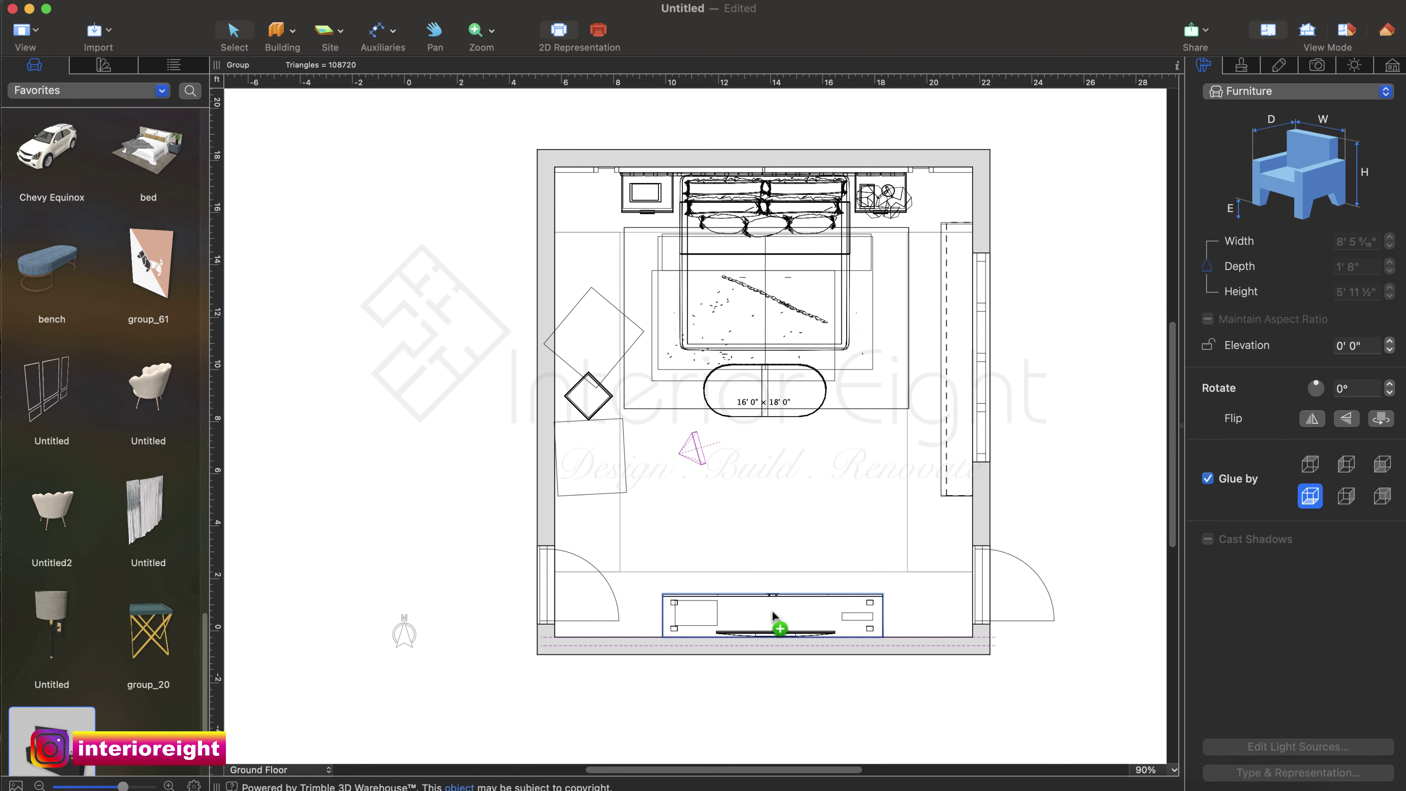
left_click_drag(773, 613, 774, 613)
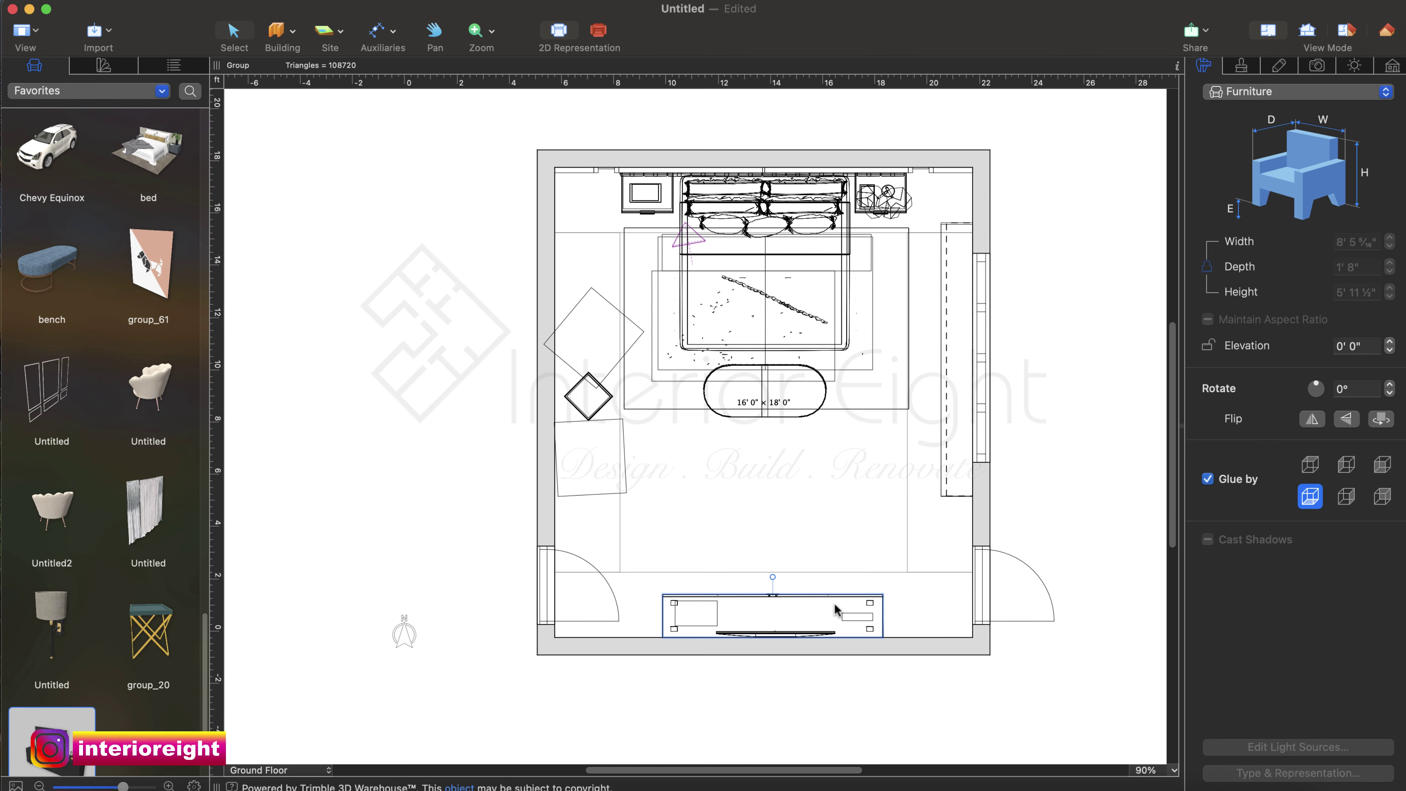
left_click(1389, 32)
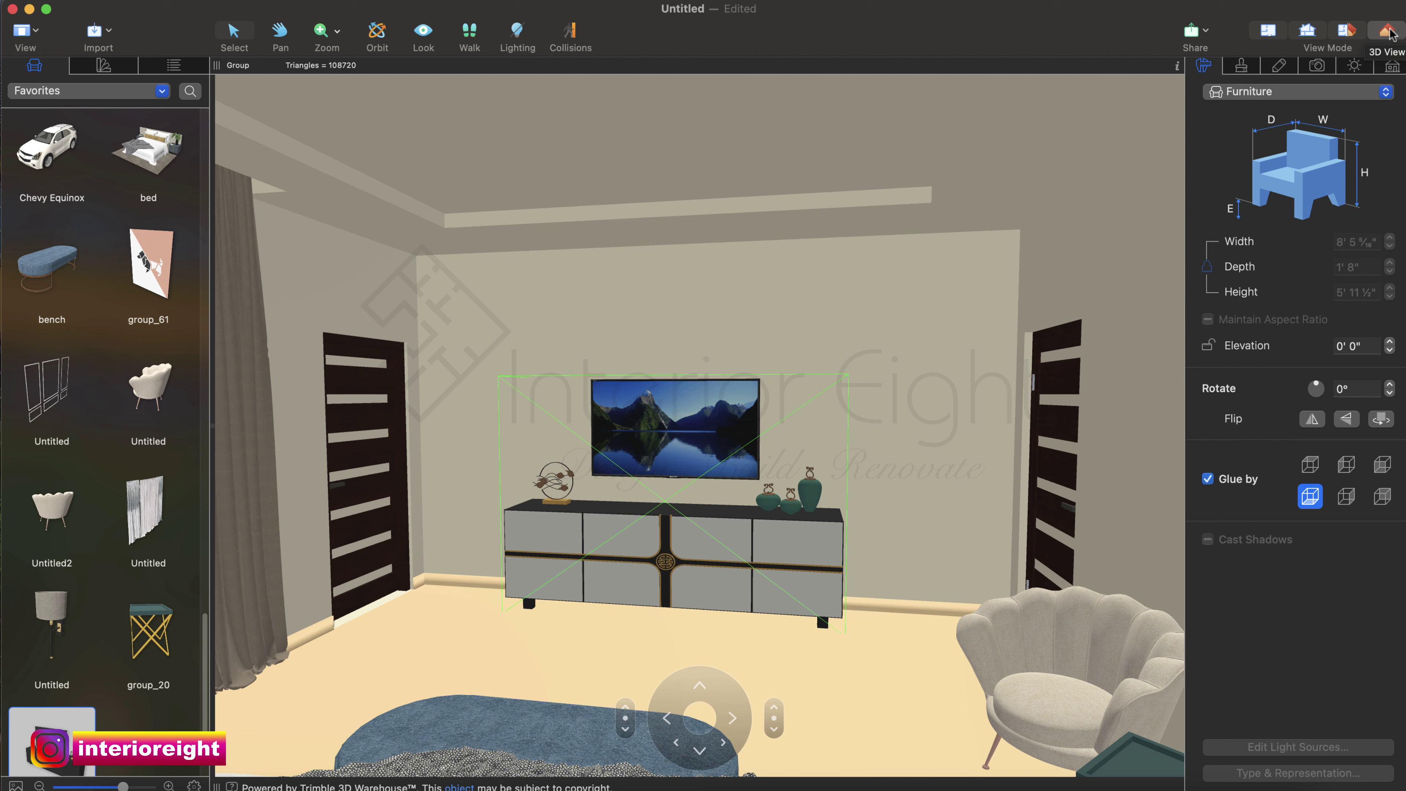
Place the group_61 painting flat against the wall behind the armchairs, rotated 90°.
left_click(1267, 30)
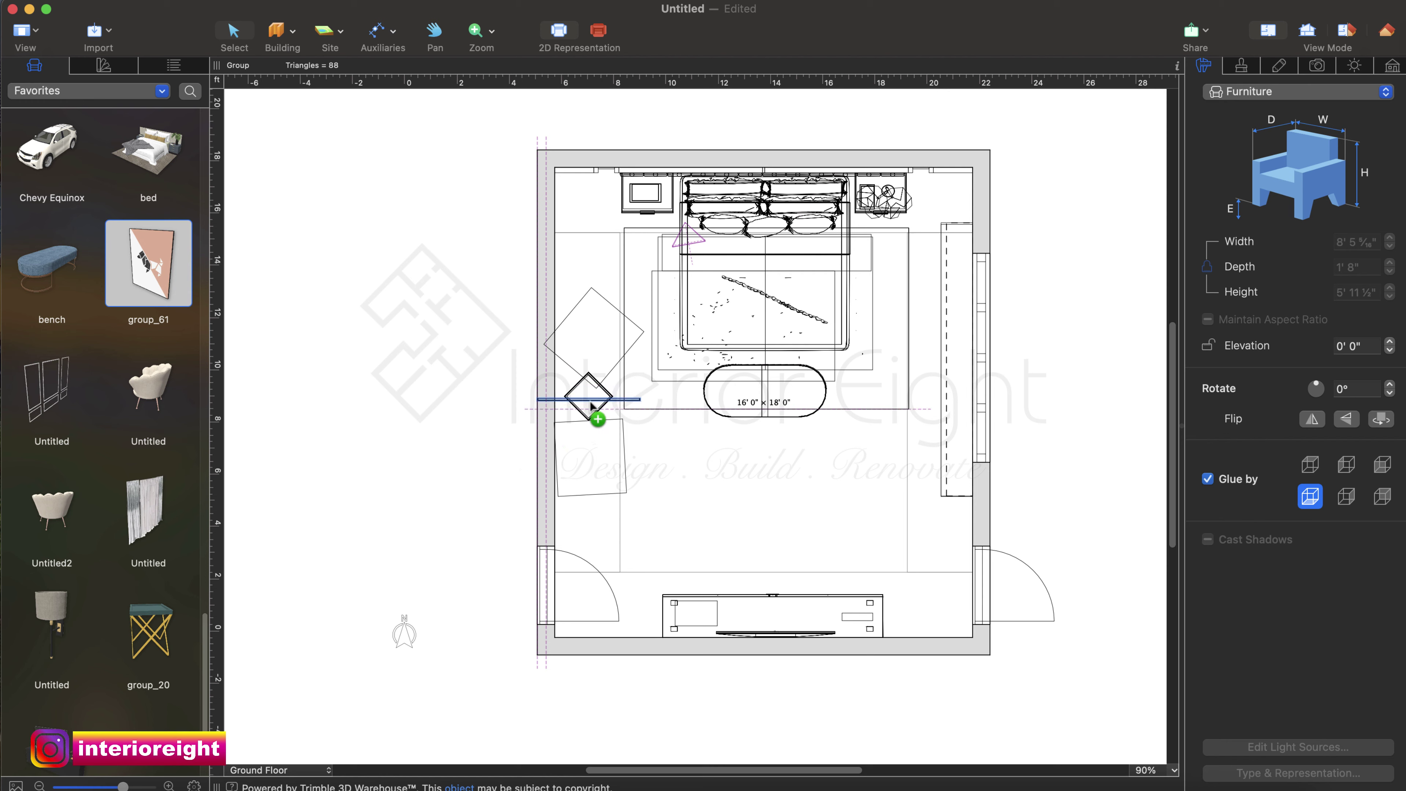
mouse_move(580, 402)
left_mouse_down()
mouse_move(562, 410)
mouse_move(573, 421)
mouse_move(558, 413)
left_mouse_up()
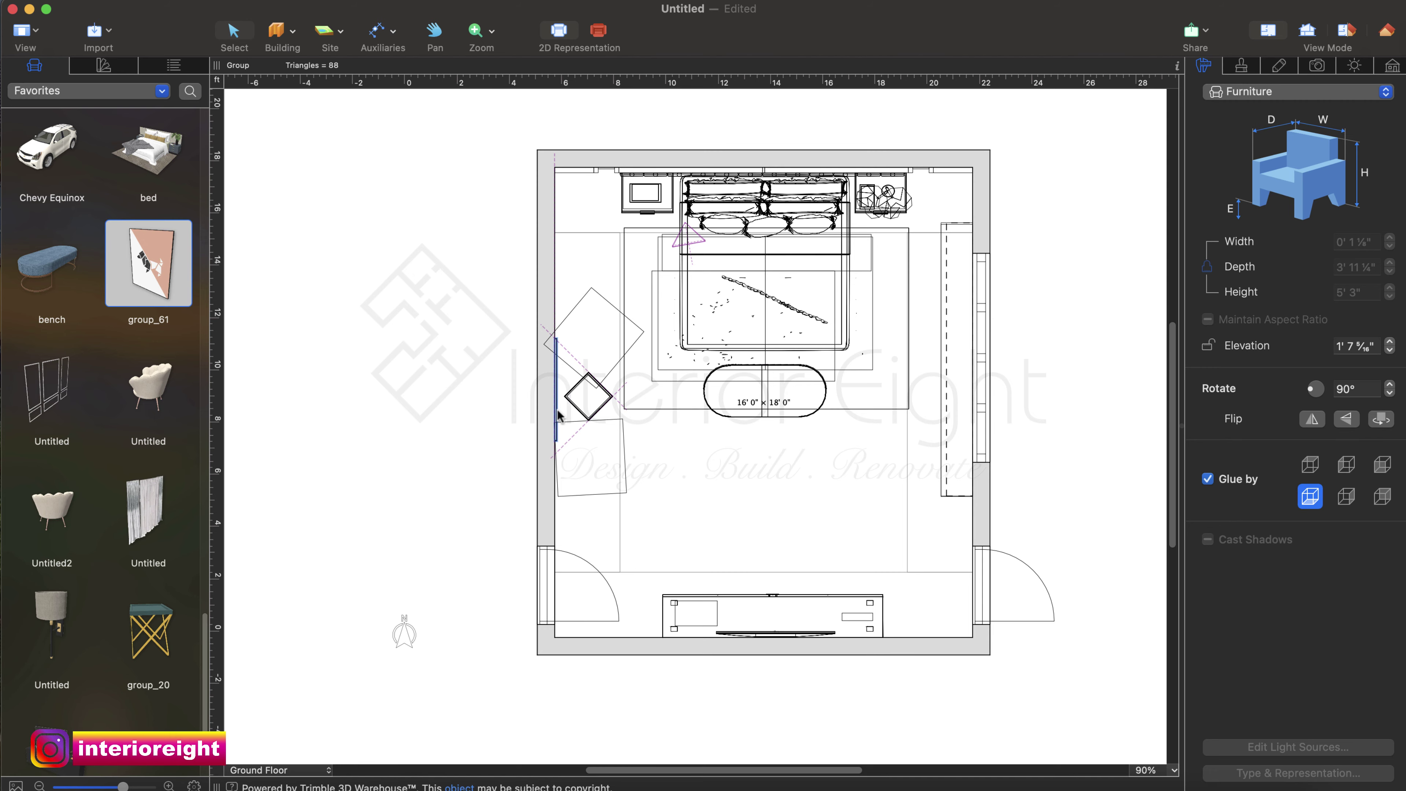
left_click(1386, 32)
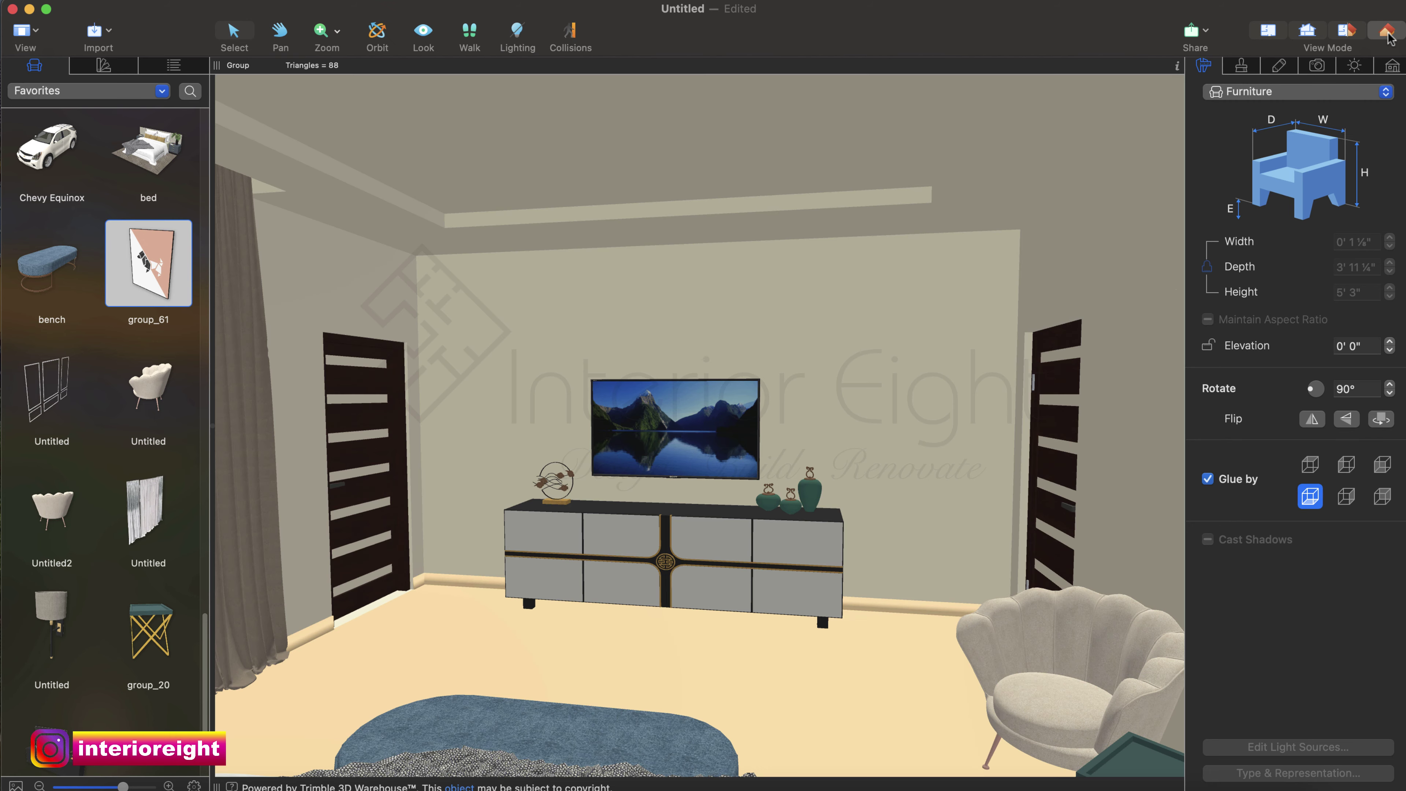
Shift the painting along the wall in the 2D plan so it sits centred behind the two armchairs, judging it in 3D.
key("Up")
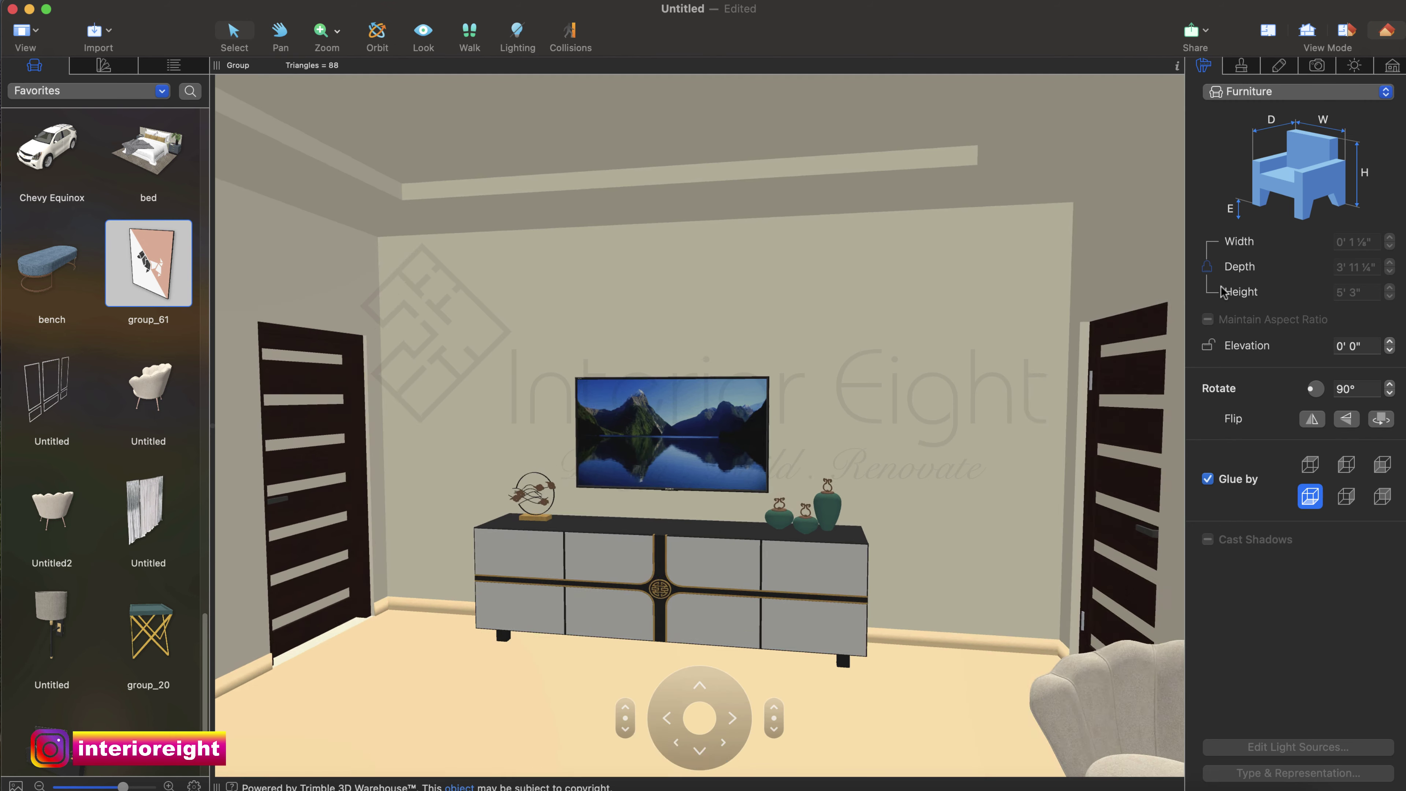
key("Right")
key("Right")
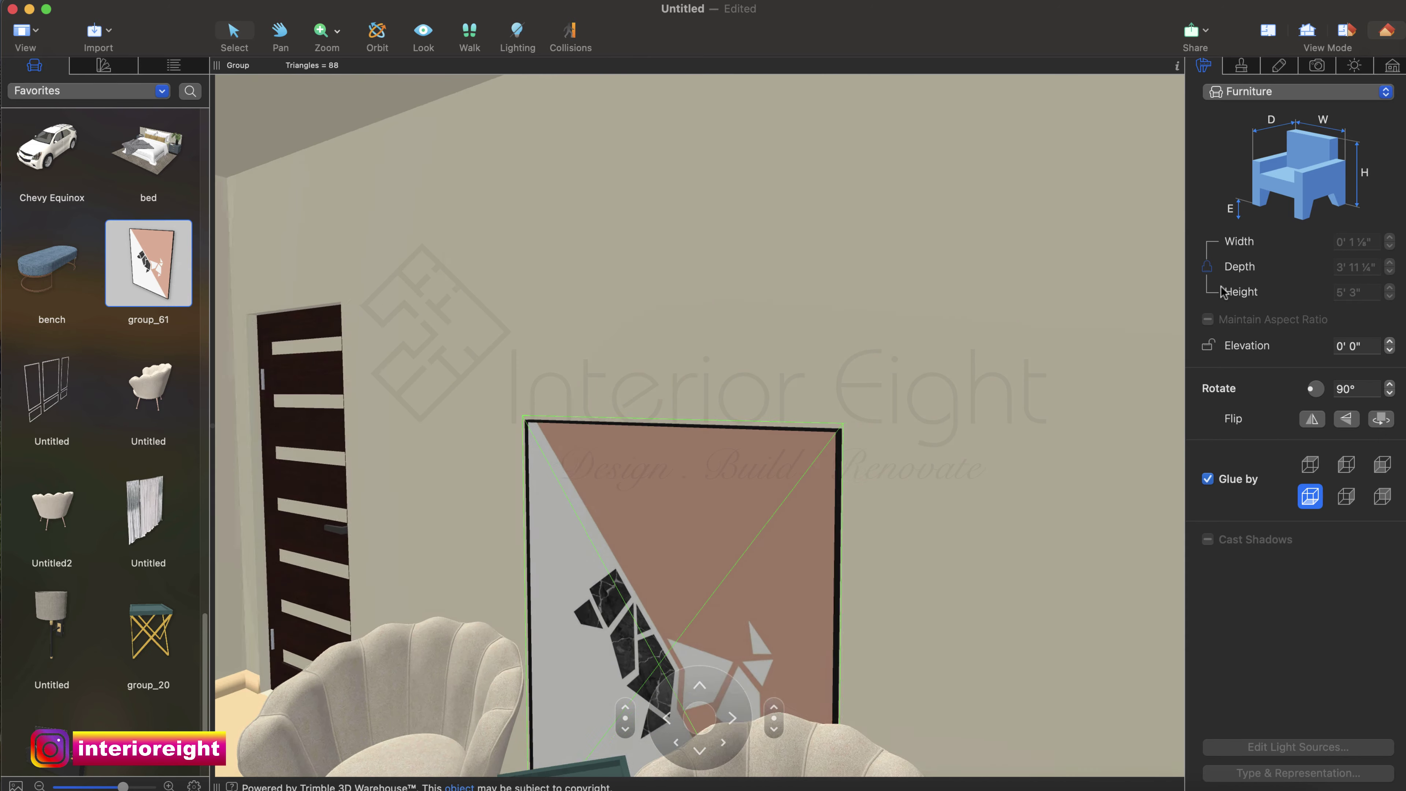
key("Down")
key("Down")
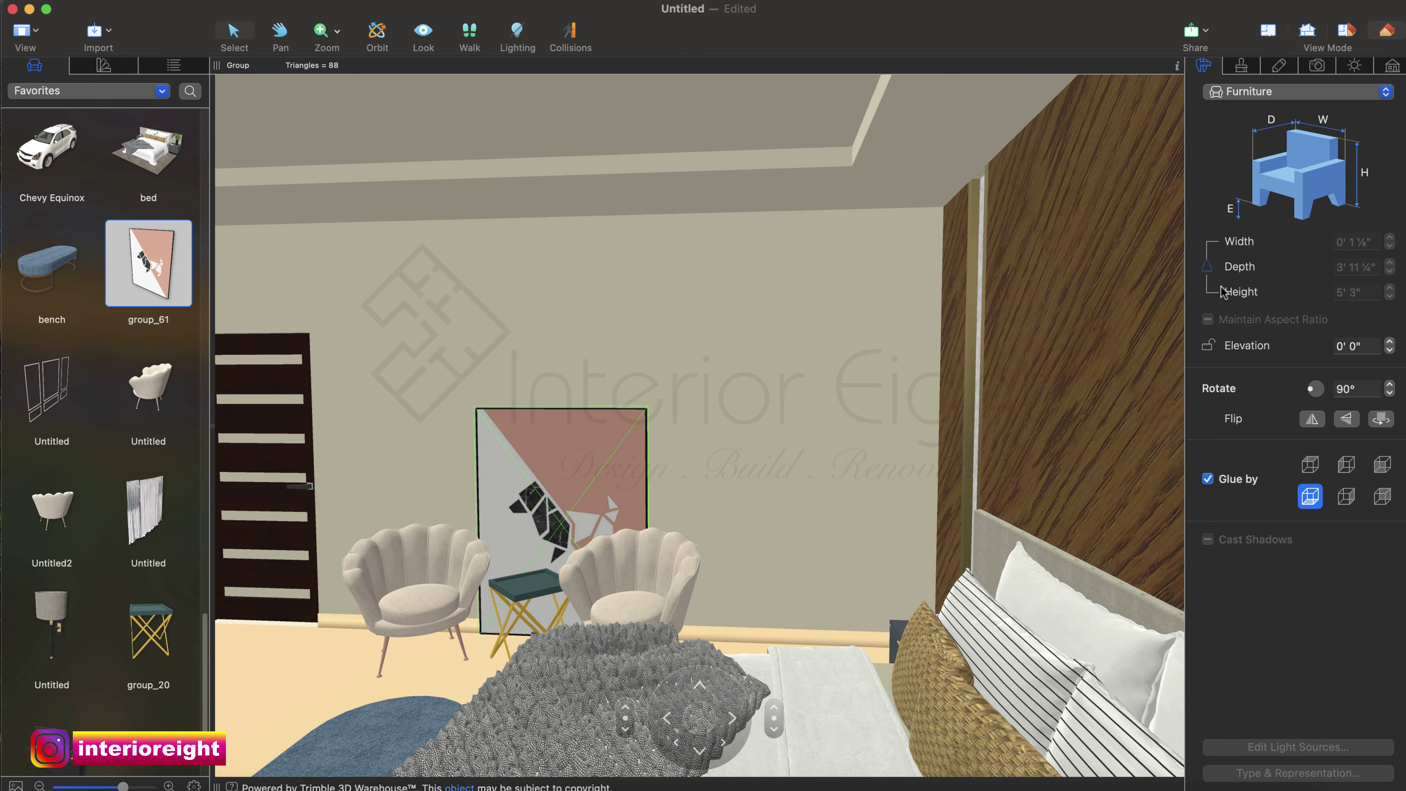
key("Left")
key("Right")
key("Up")
key("Left")
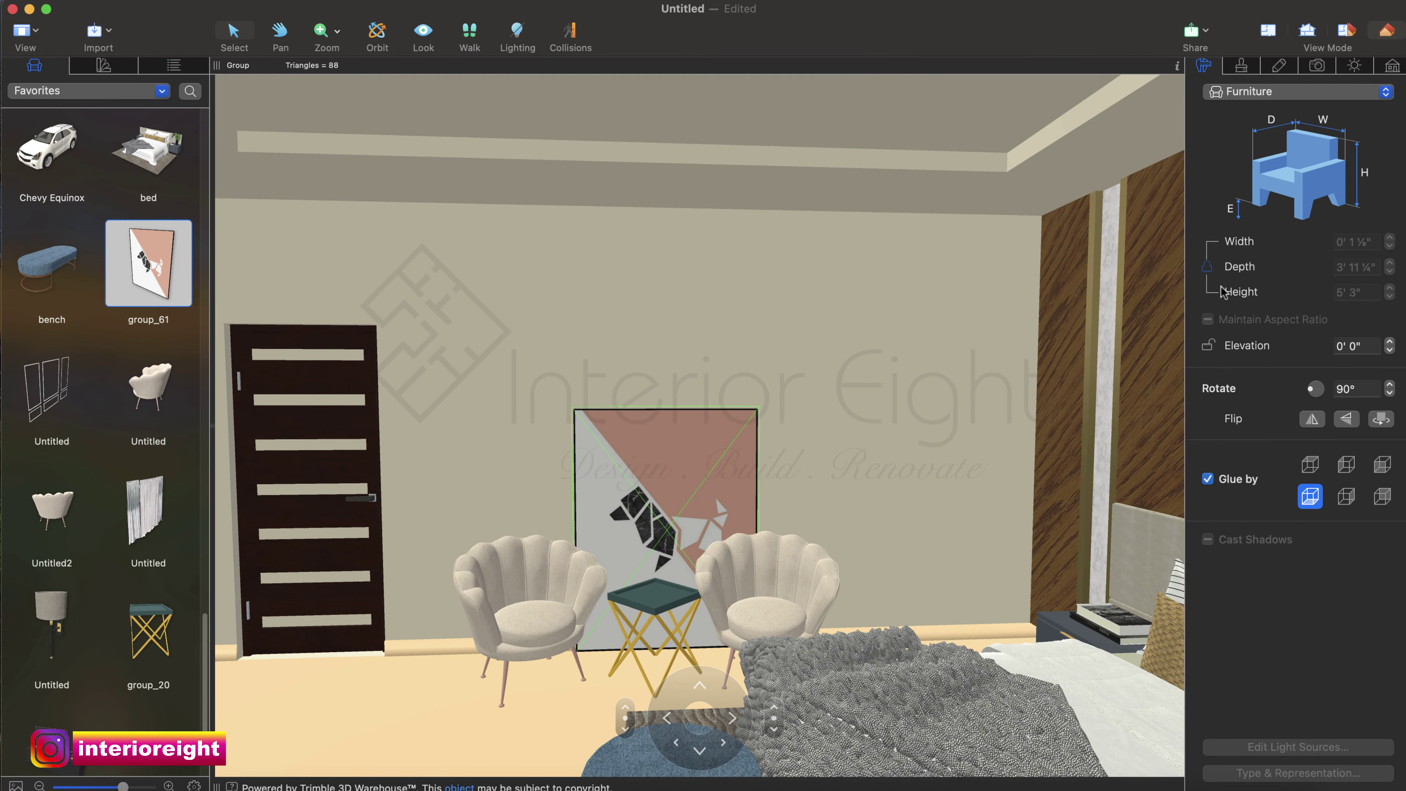
left_click(1268, 30)
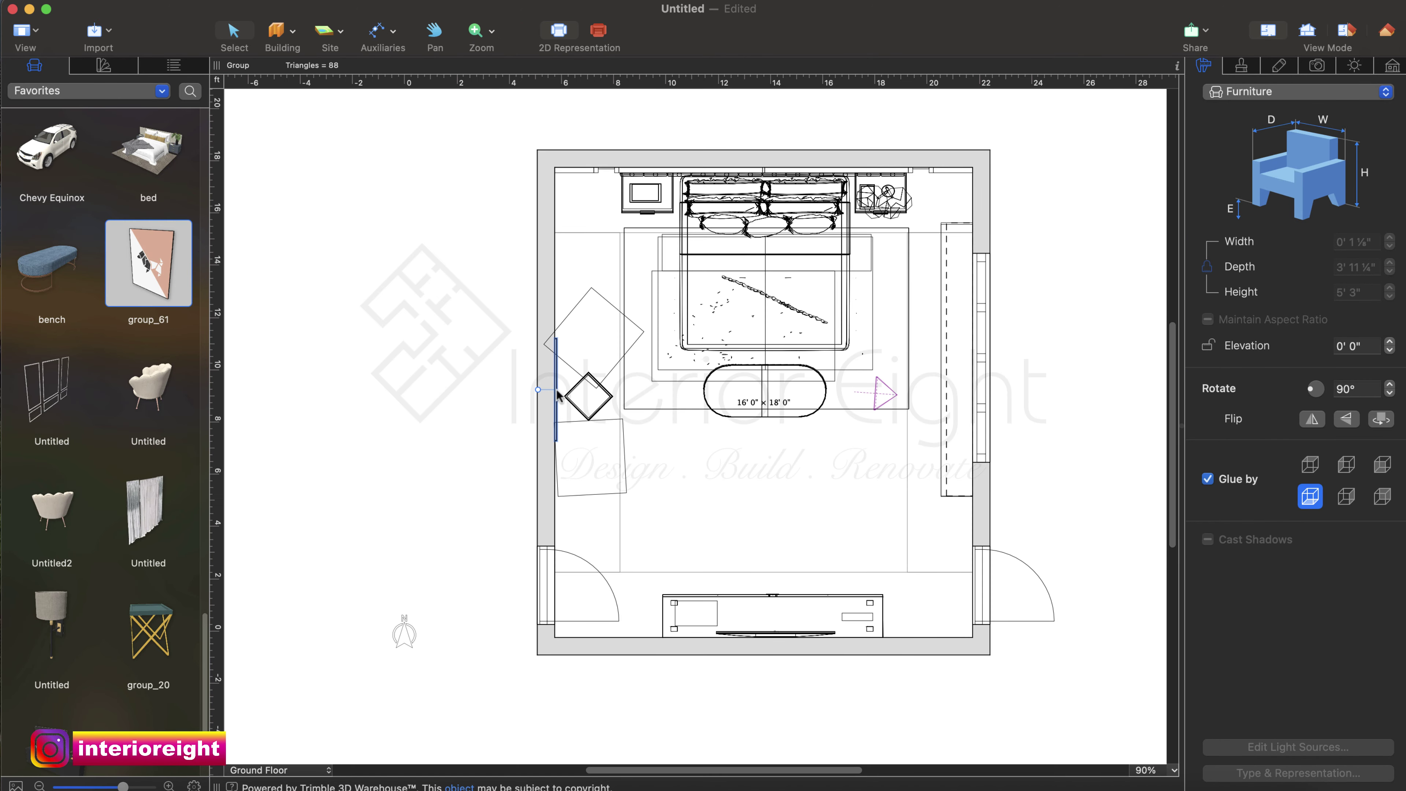
left_click(1307, 31)
Try raising the painting on the wall to an elevation of 5' 0", and then 2' 0".
left_click(1333, 346)
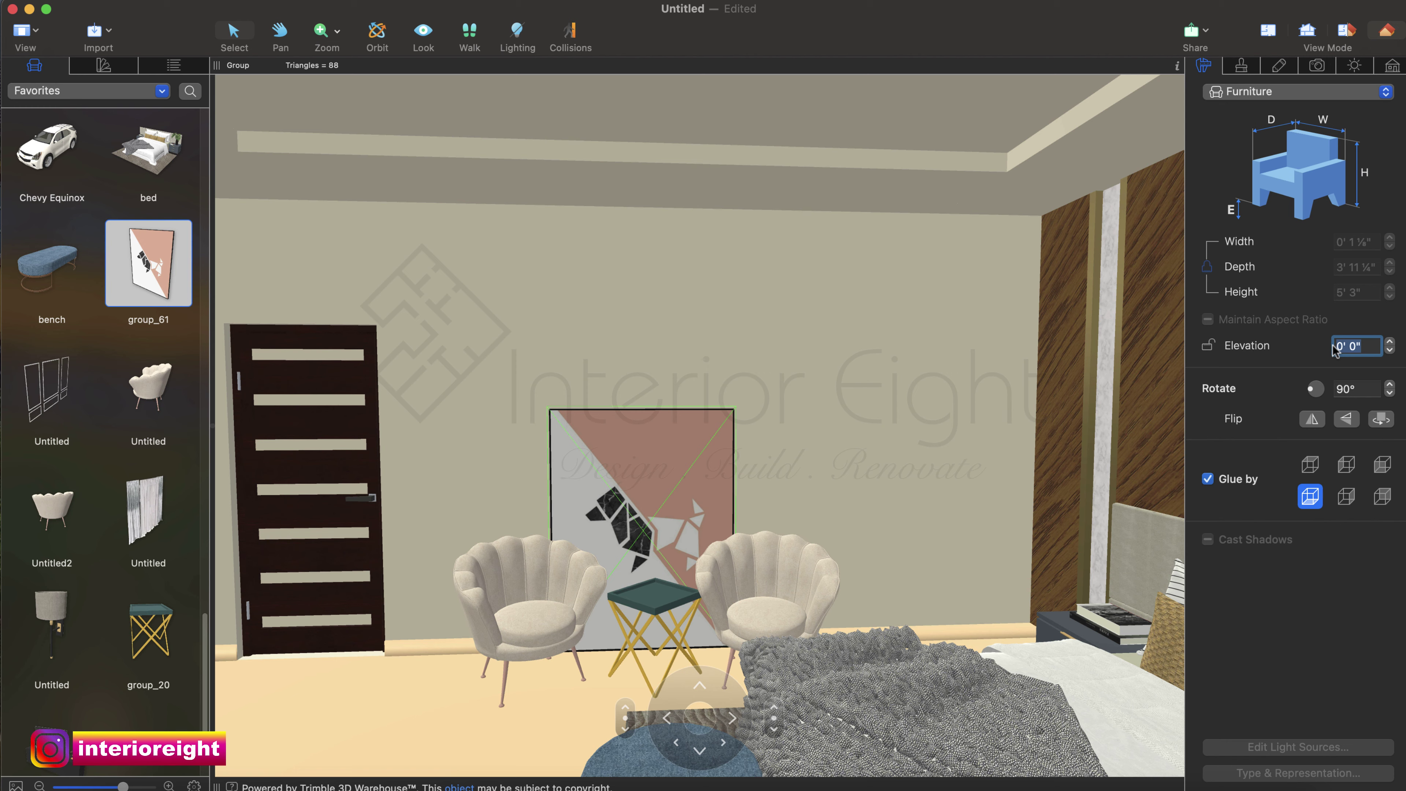
type("5")
key("Return")
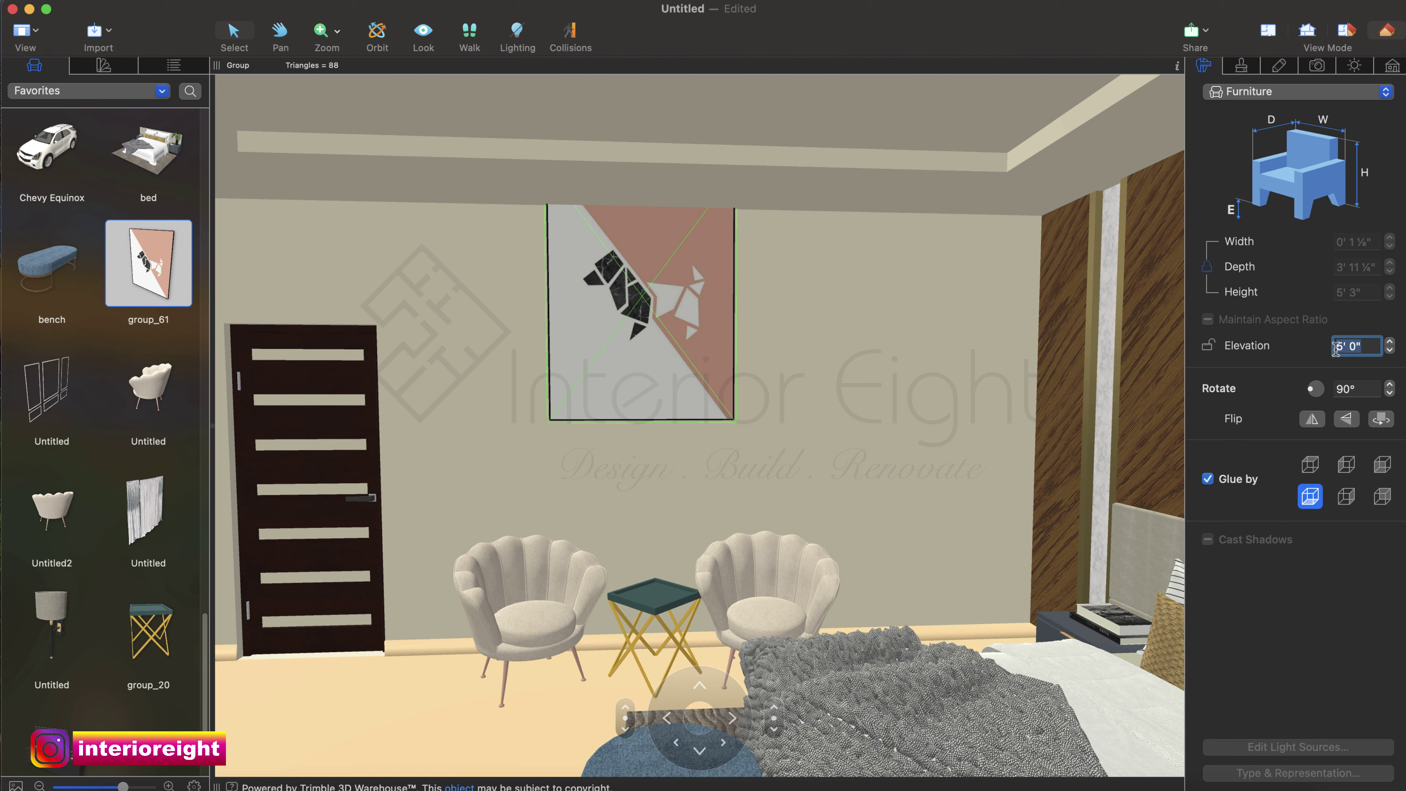
type("2")
key("Return")
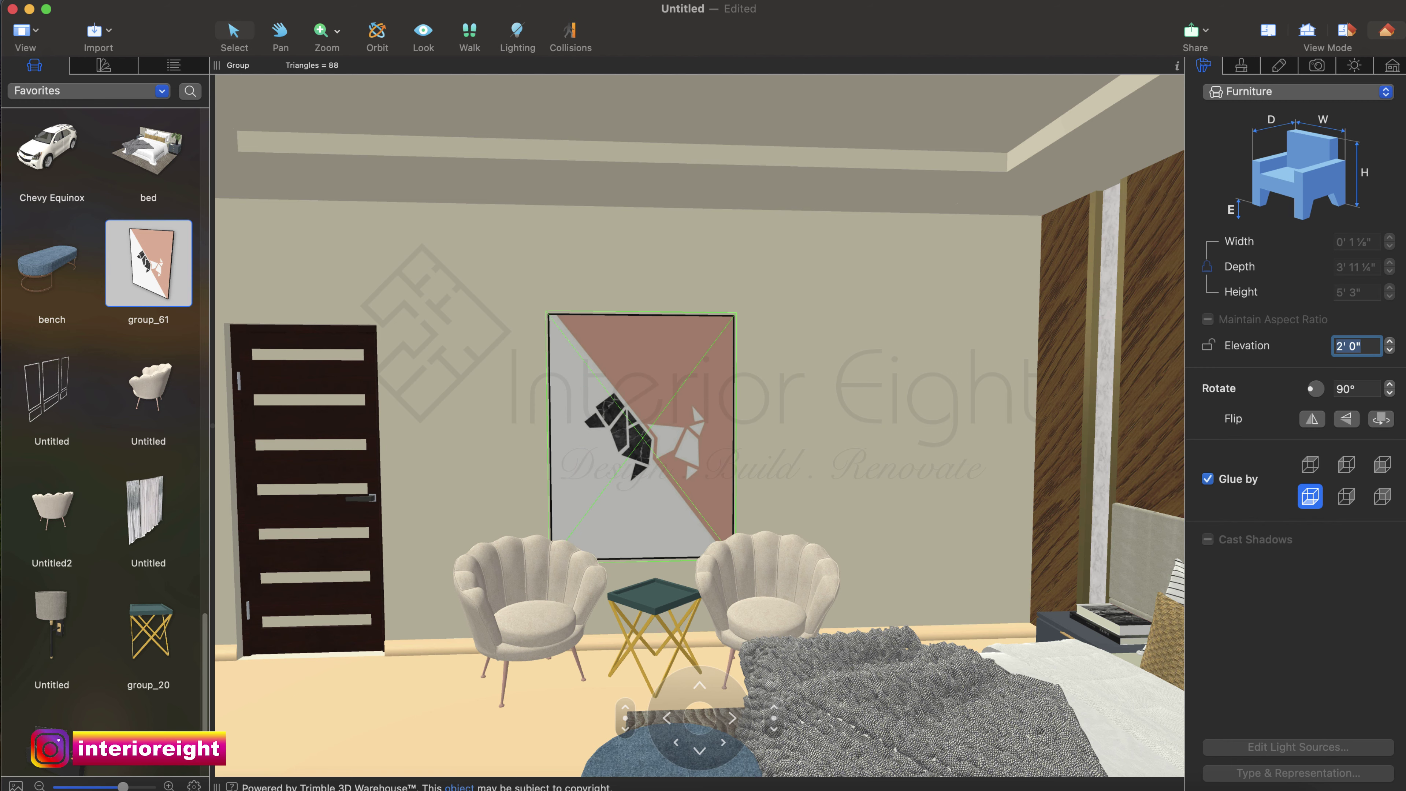
left_click(1362, 346)
Merge the painting's group into one object, release its aspect ratio, and set its depth to 4' 0" and height to 5' 0".
right_click(680, 403)
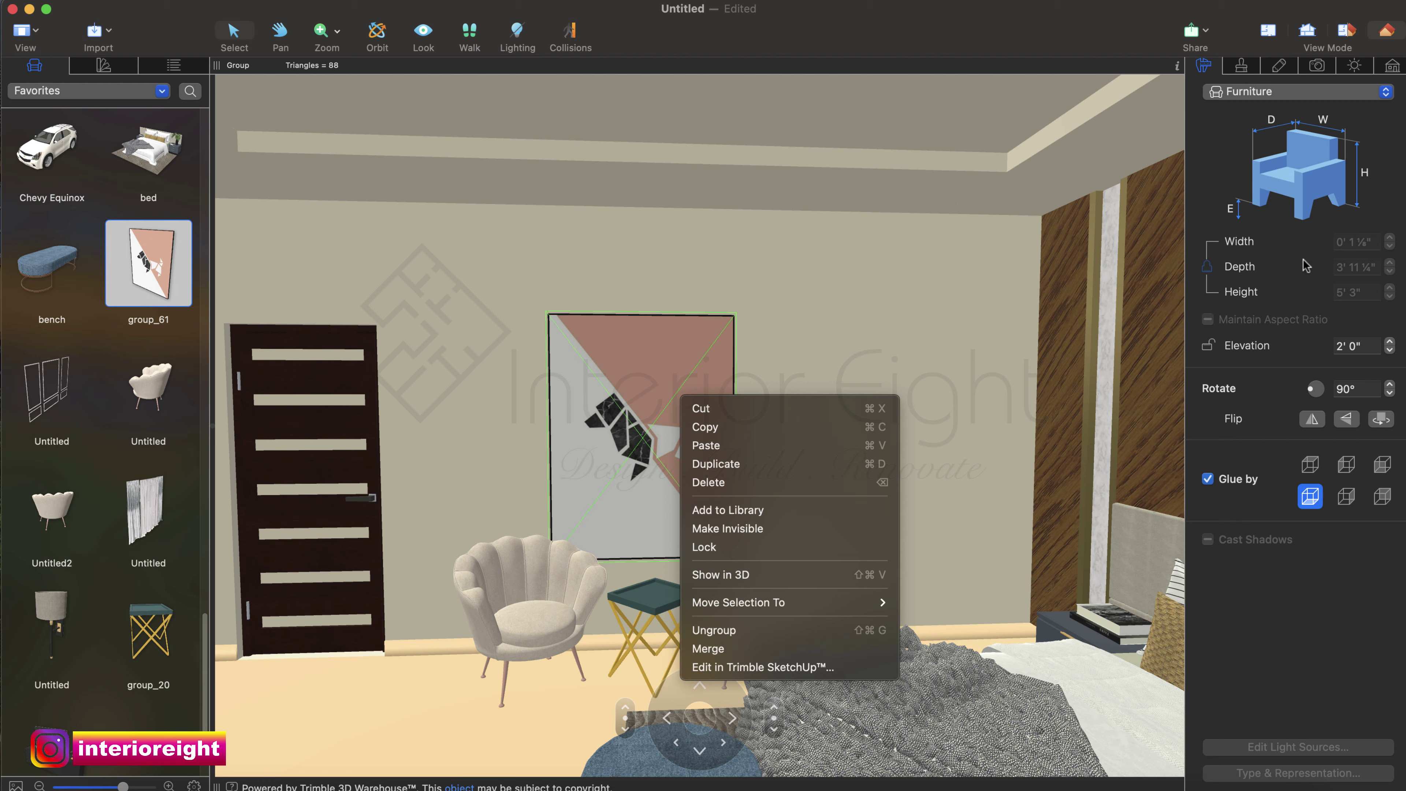
left_click(736, 653)
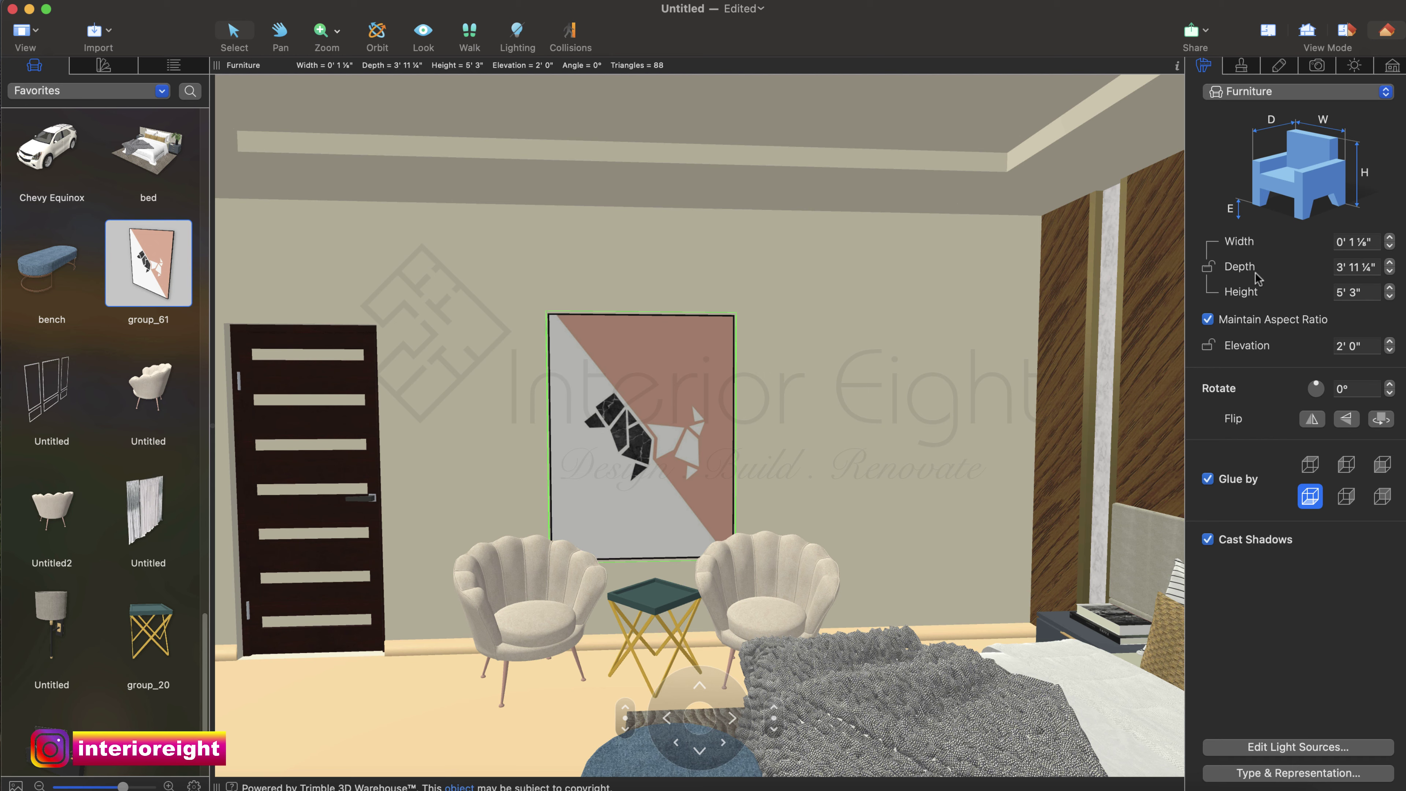
left_click(1208, 319)
left_click(1373, 268)
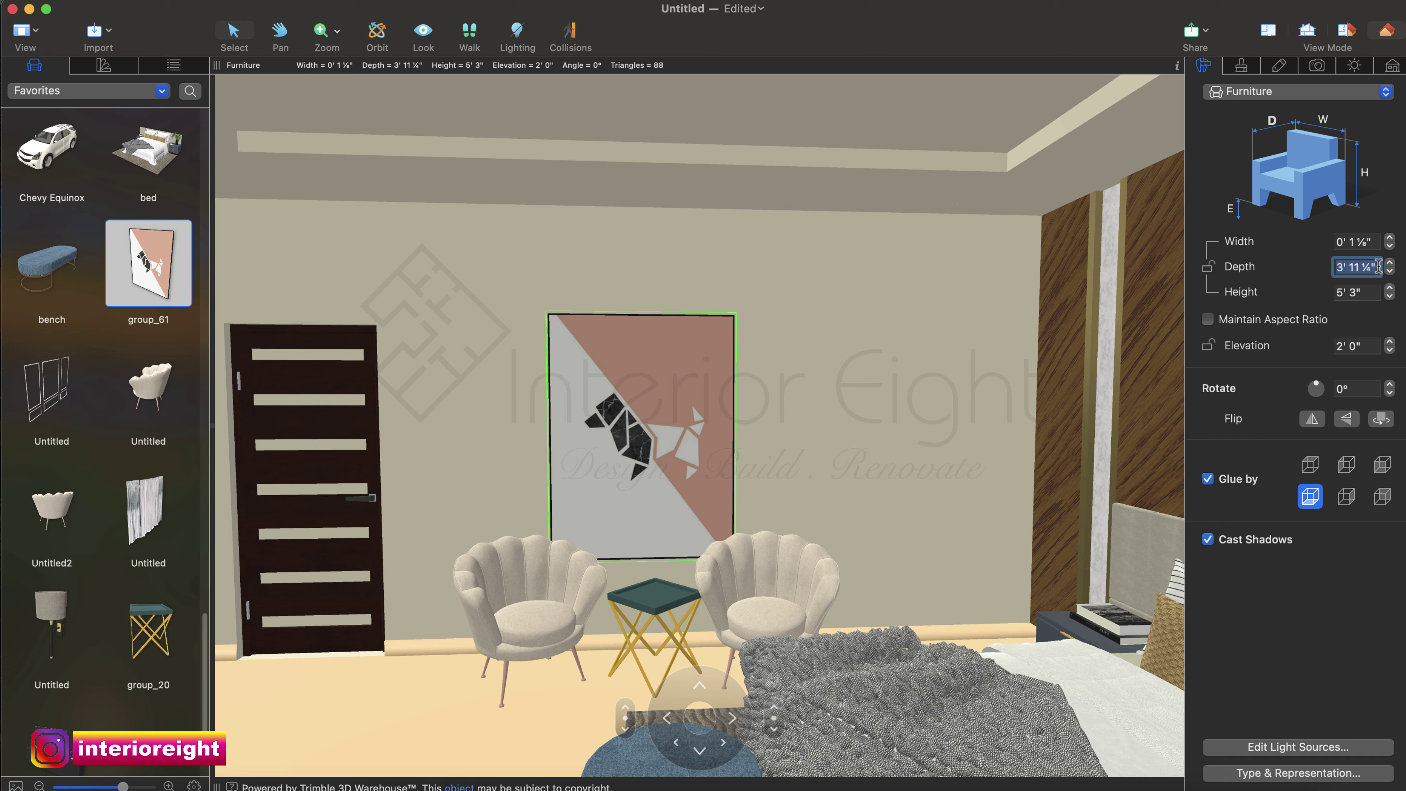
type("4")
key("Return")
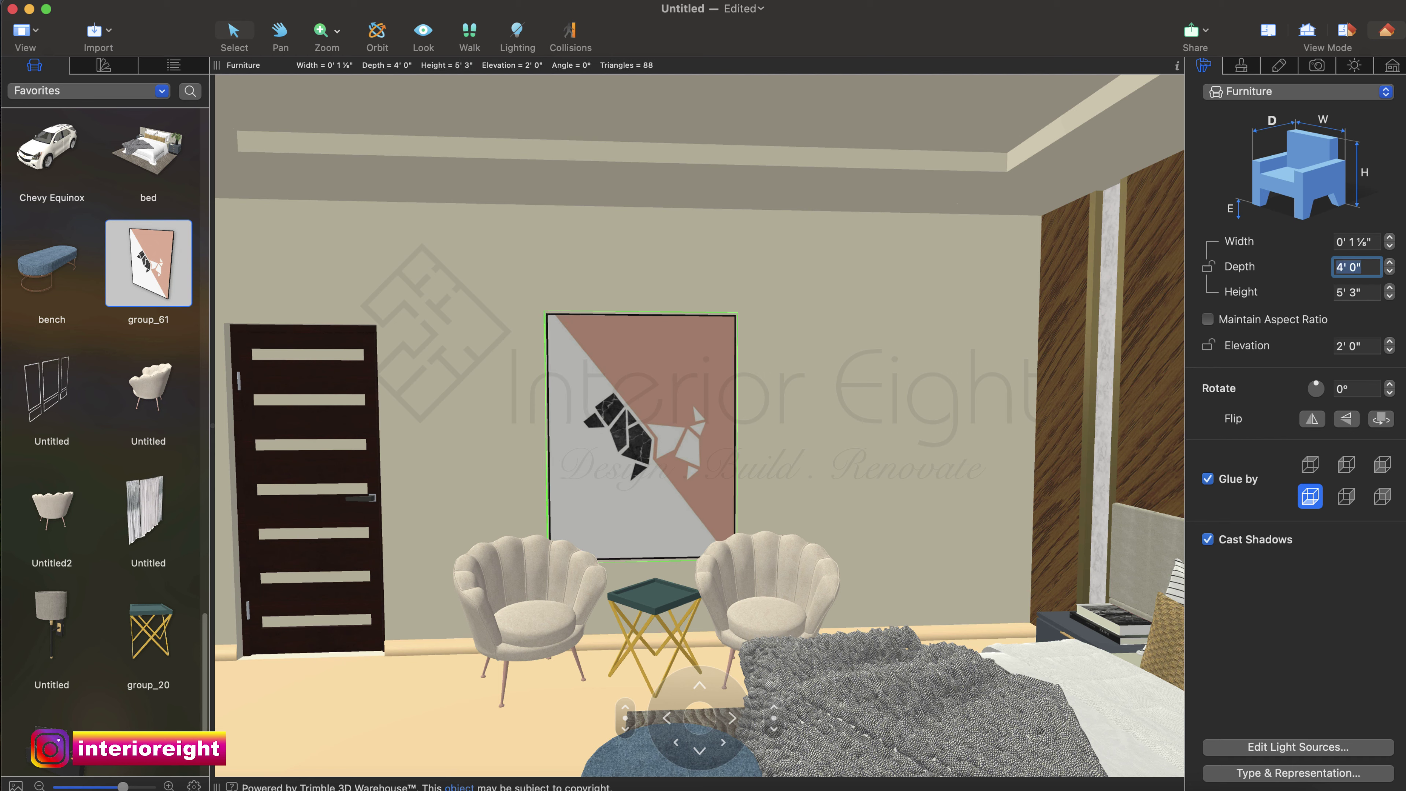
left_click(1372, 292)
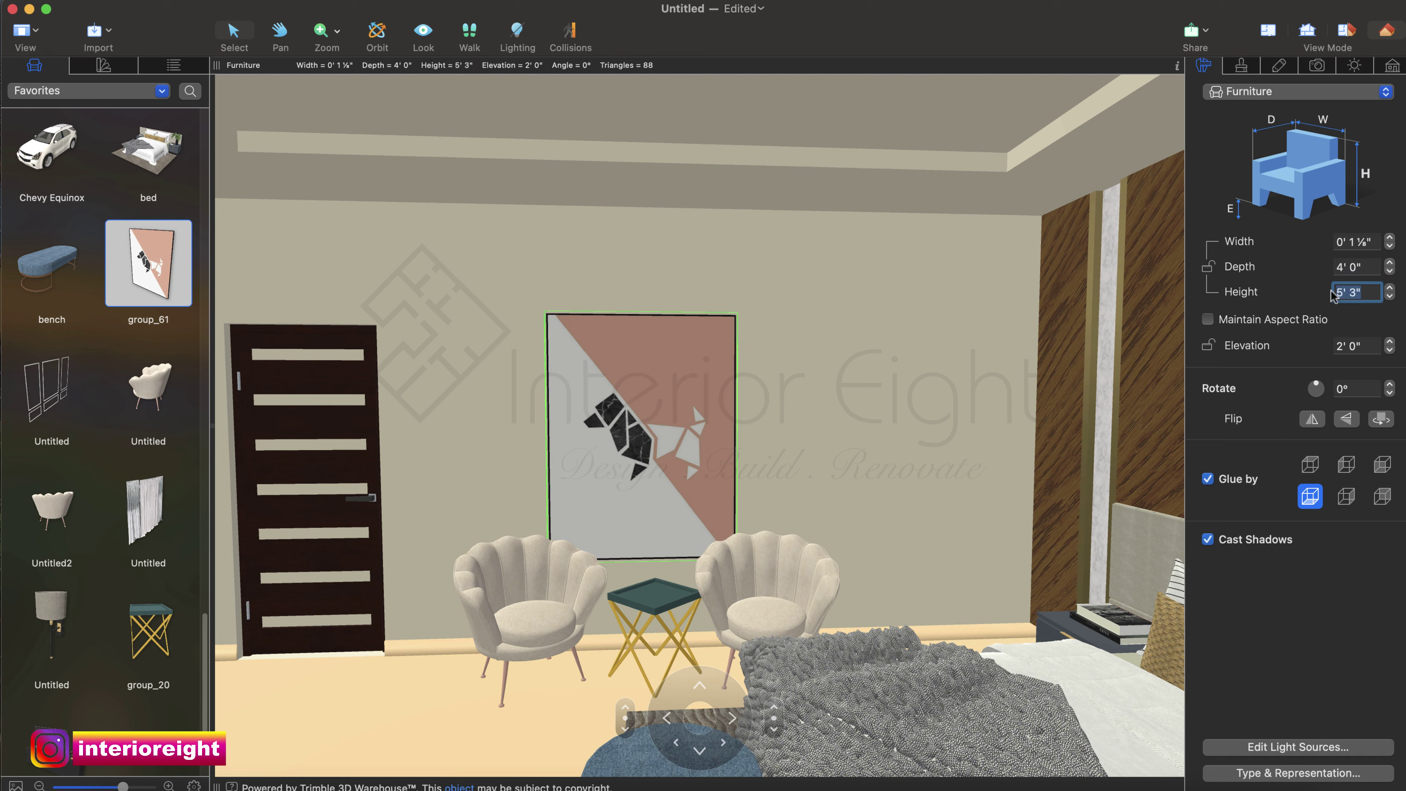
type("5")
key("Return")
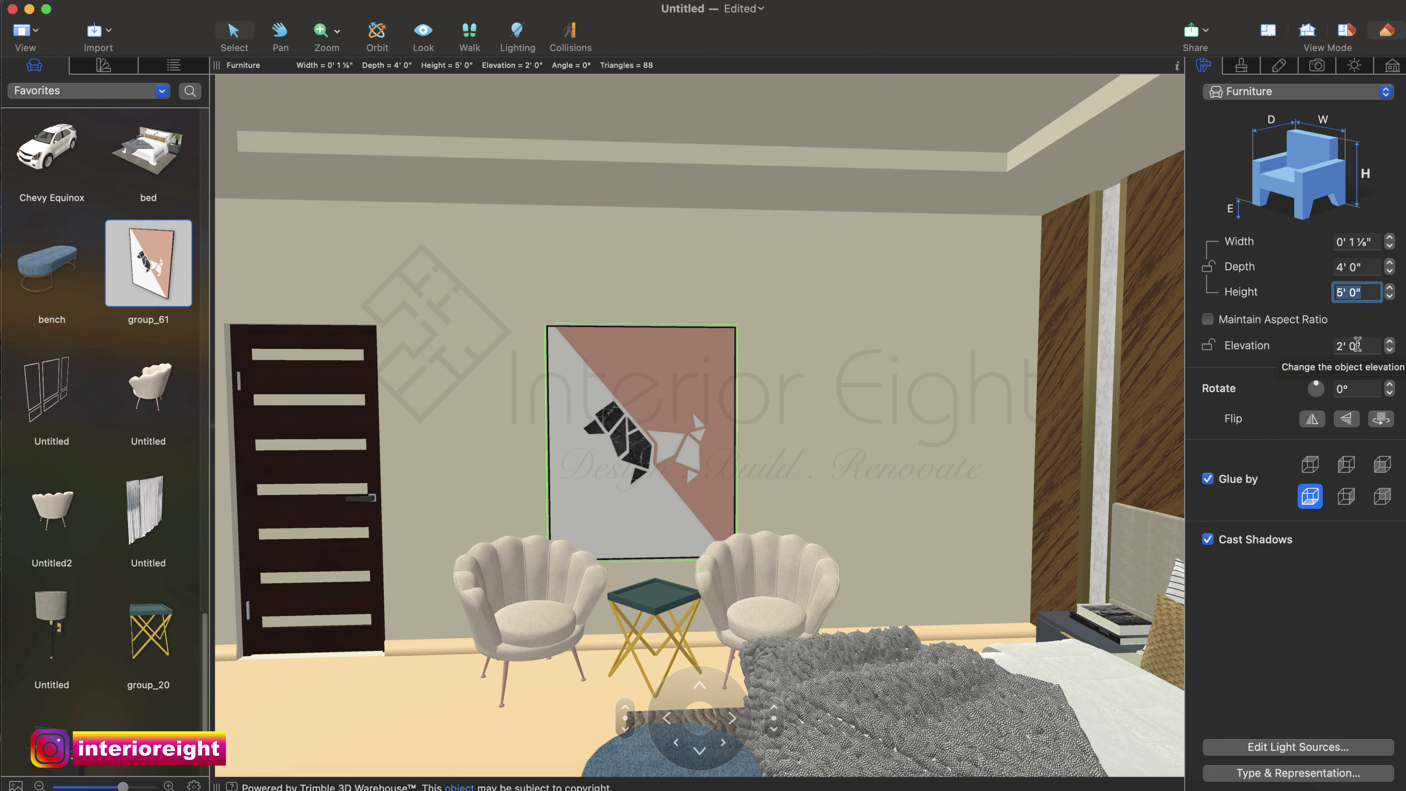
Set the painting's elevation to 1' 6".
left_click(1335, 347)
type("1")
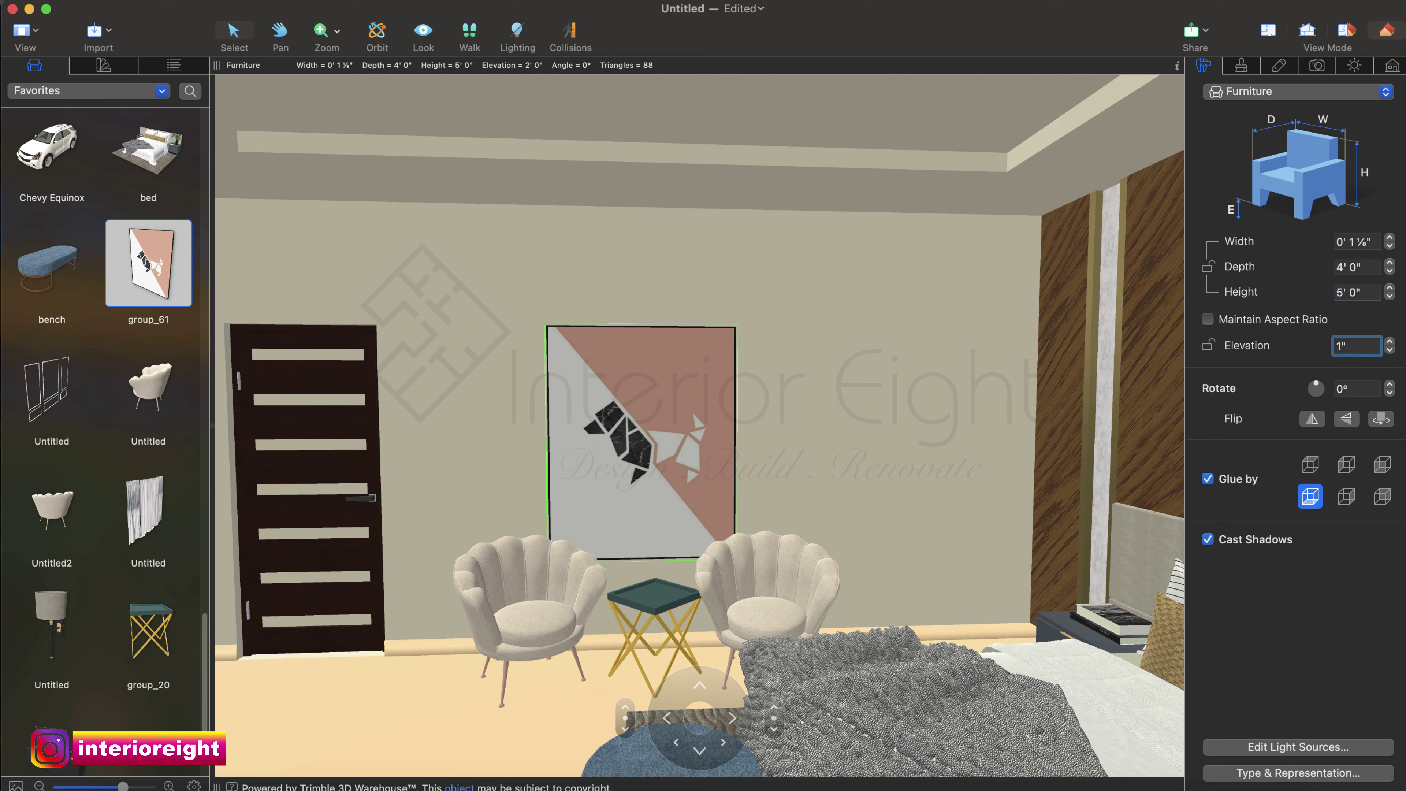
type("8")
key("Return")
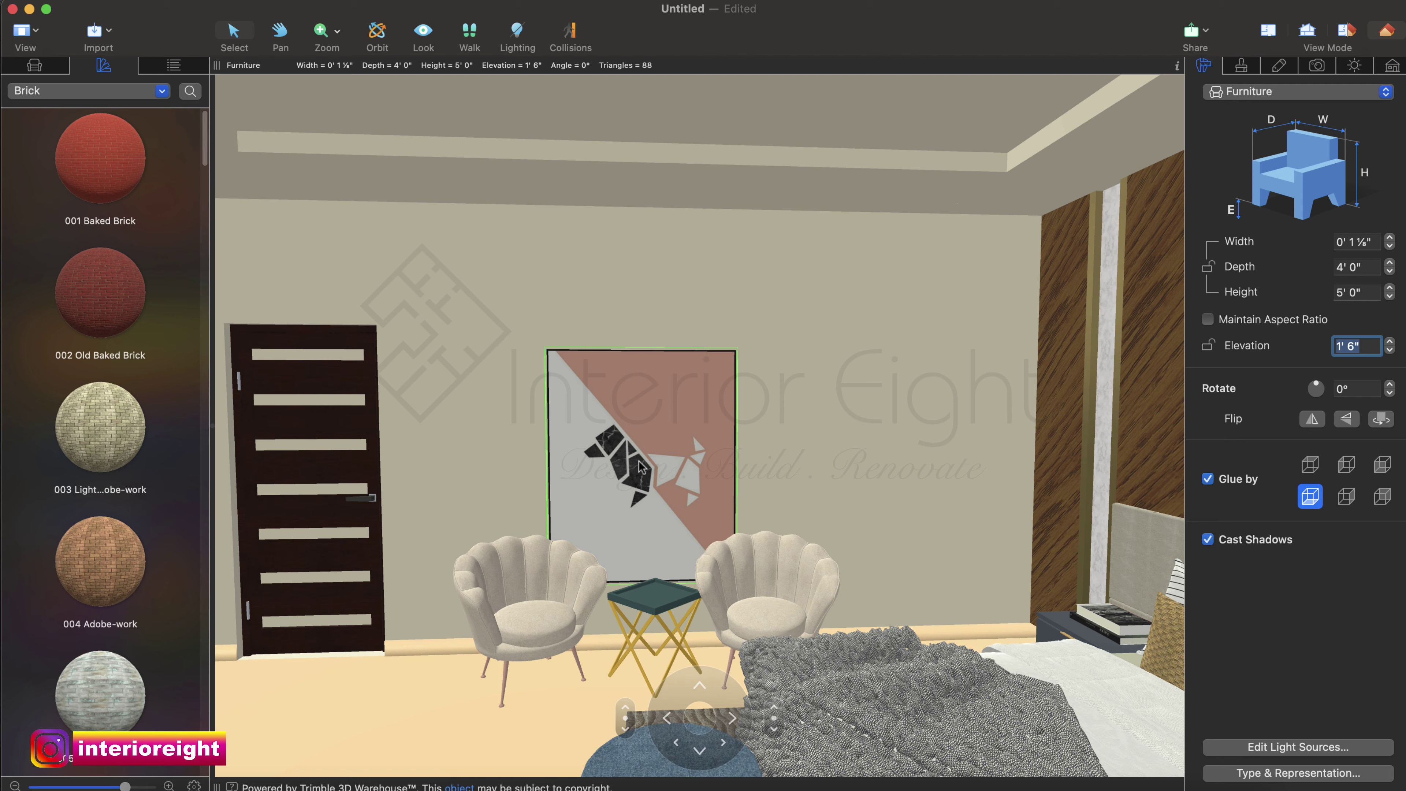
Switch to Safari and save the enlarged abstract painting image to the Desktop as "image 123.jpg".
left_click(252, 770)
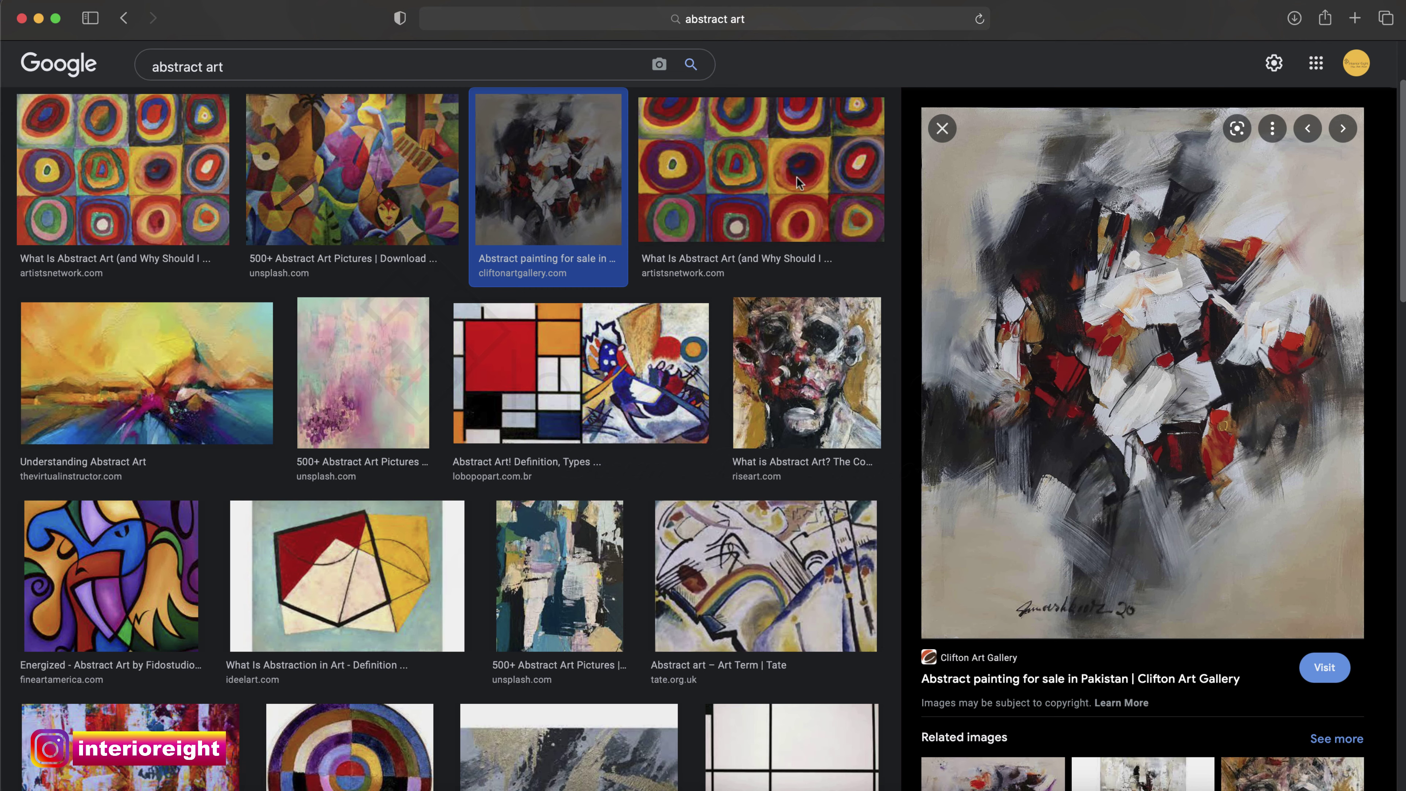
right_click(1138, 253)
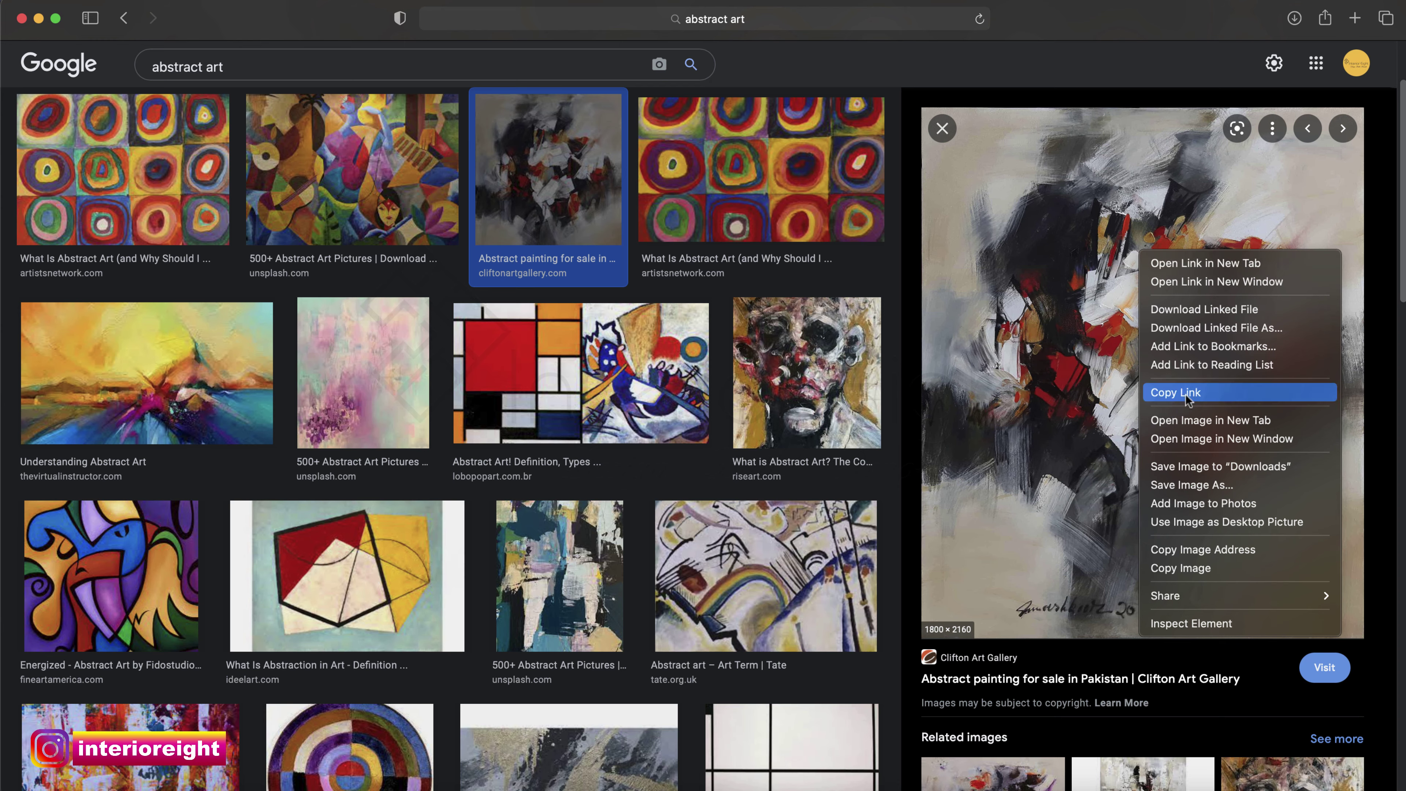
left_click(1203, 481)
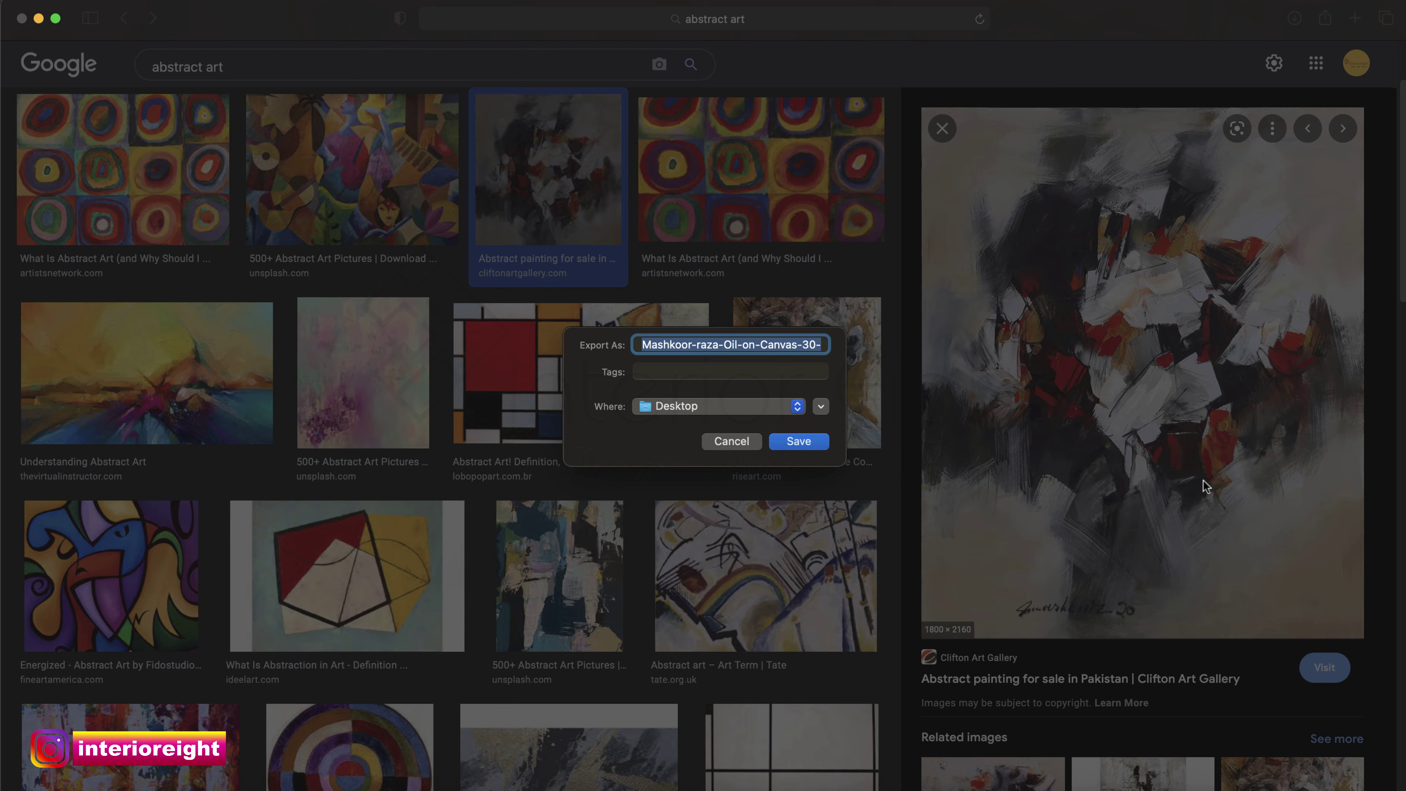
type("image 123.jpg")
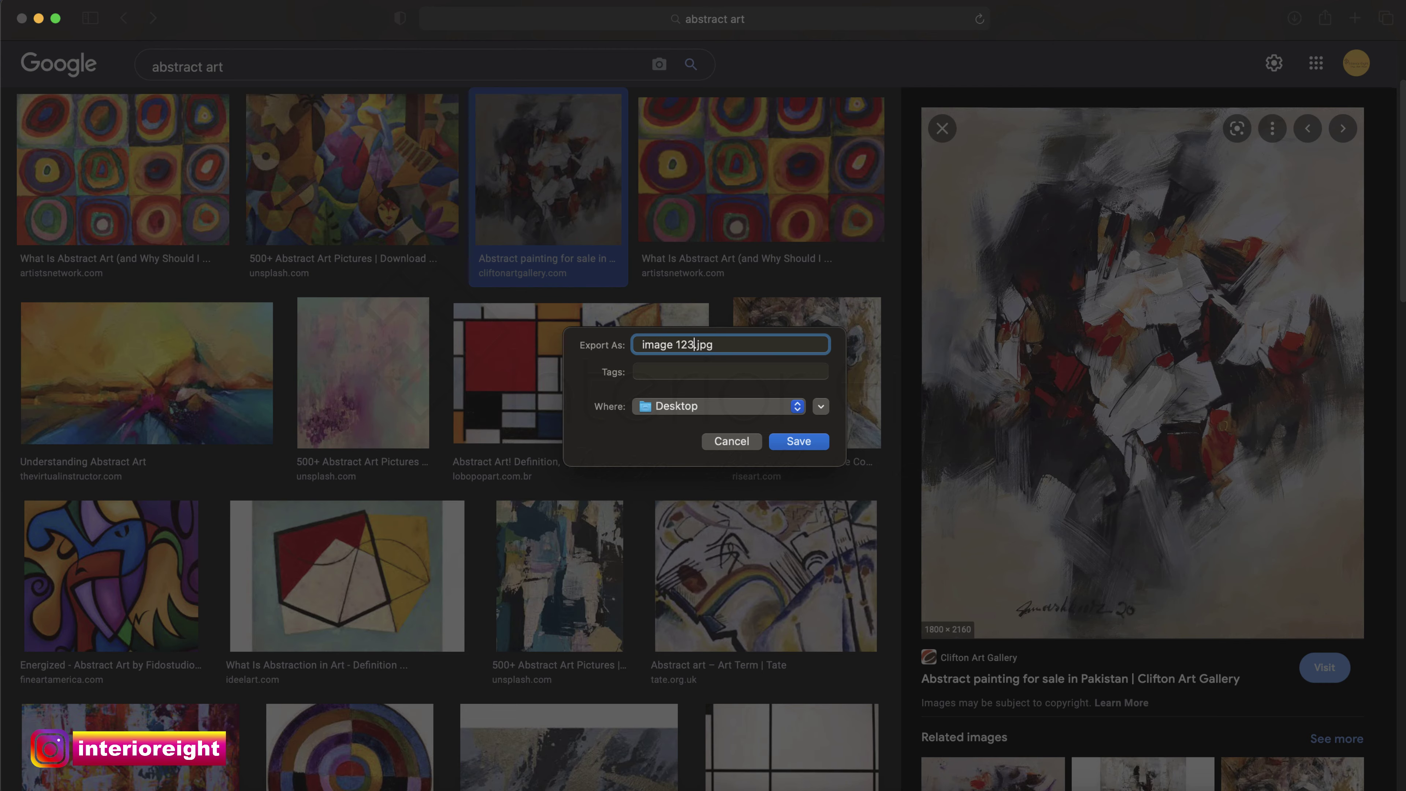
key("Return")
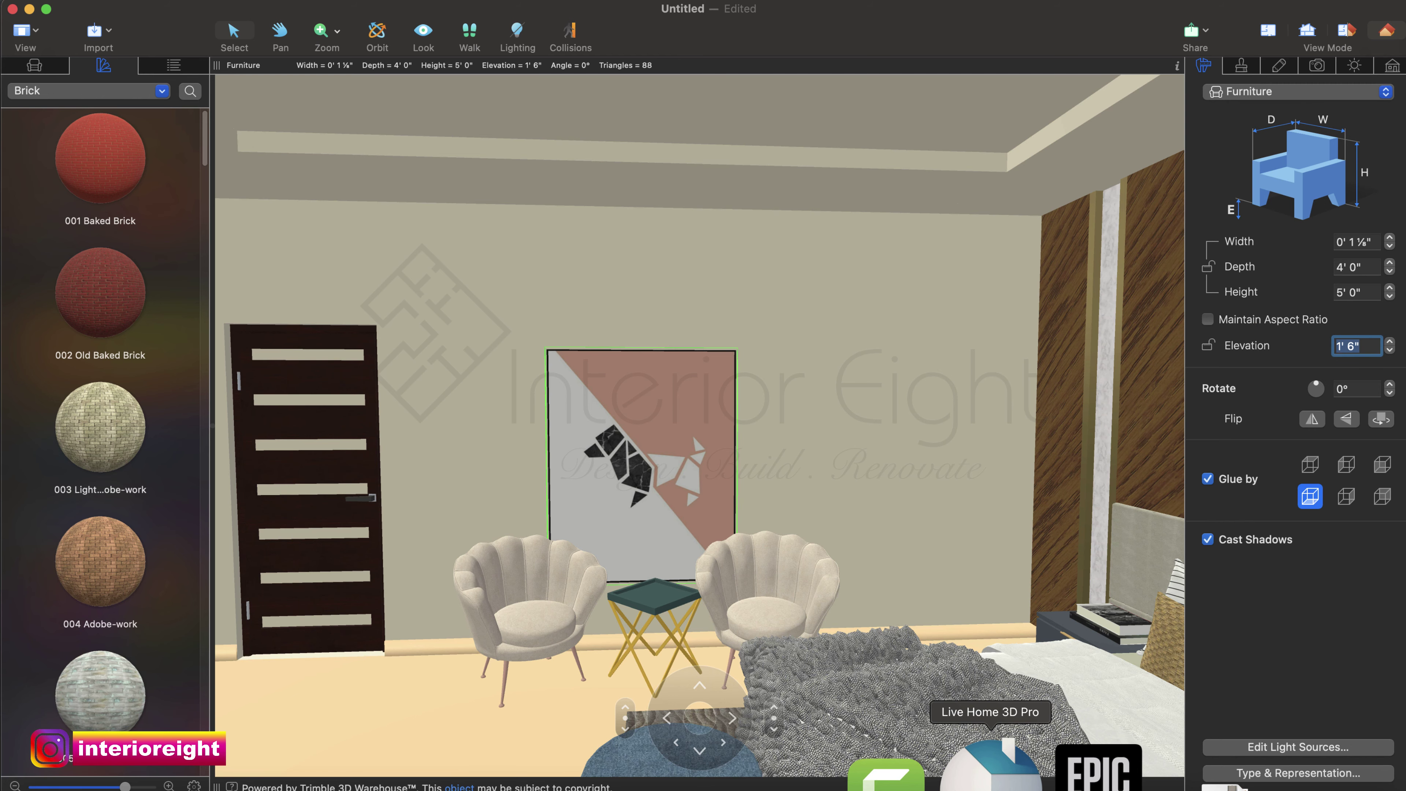
Create a new material in the import category using image 123.jpg from the Desktop as its texture.
left_click(89, 95)
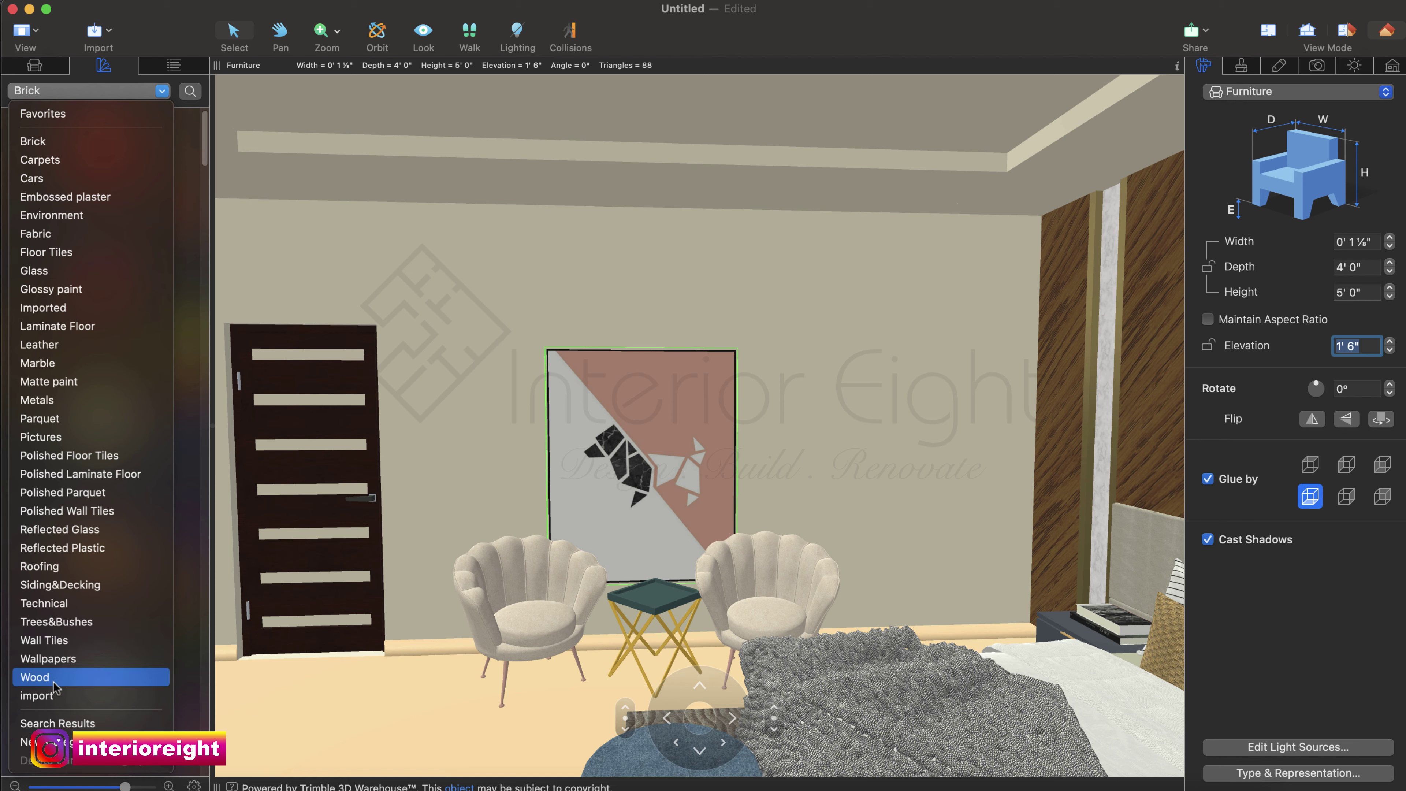
left_click(53, 699)
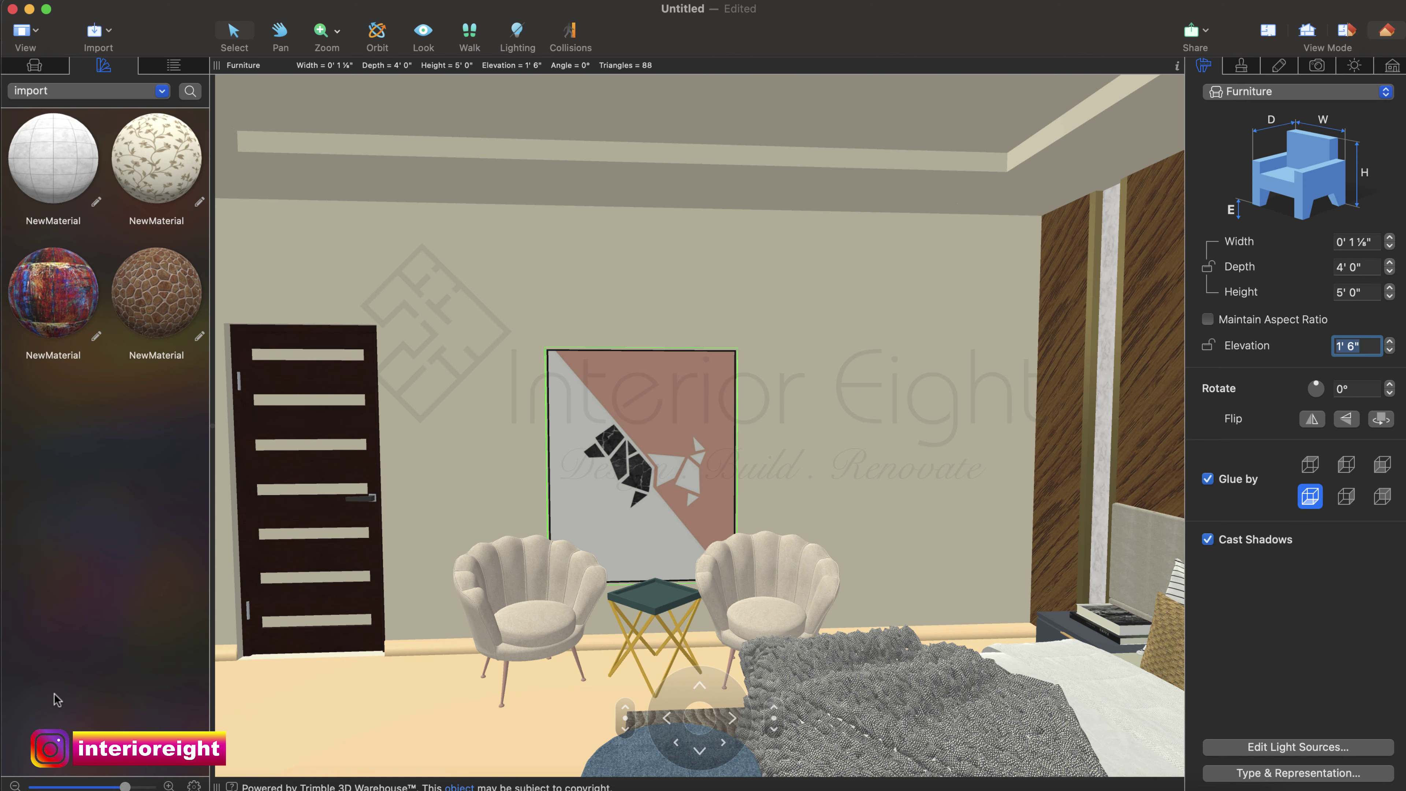
right_click(77, 426)
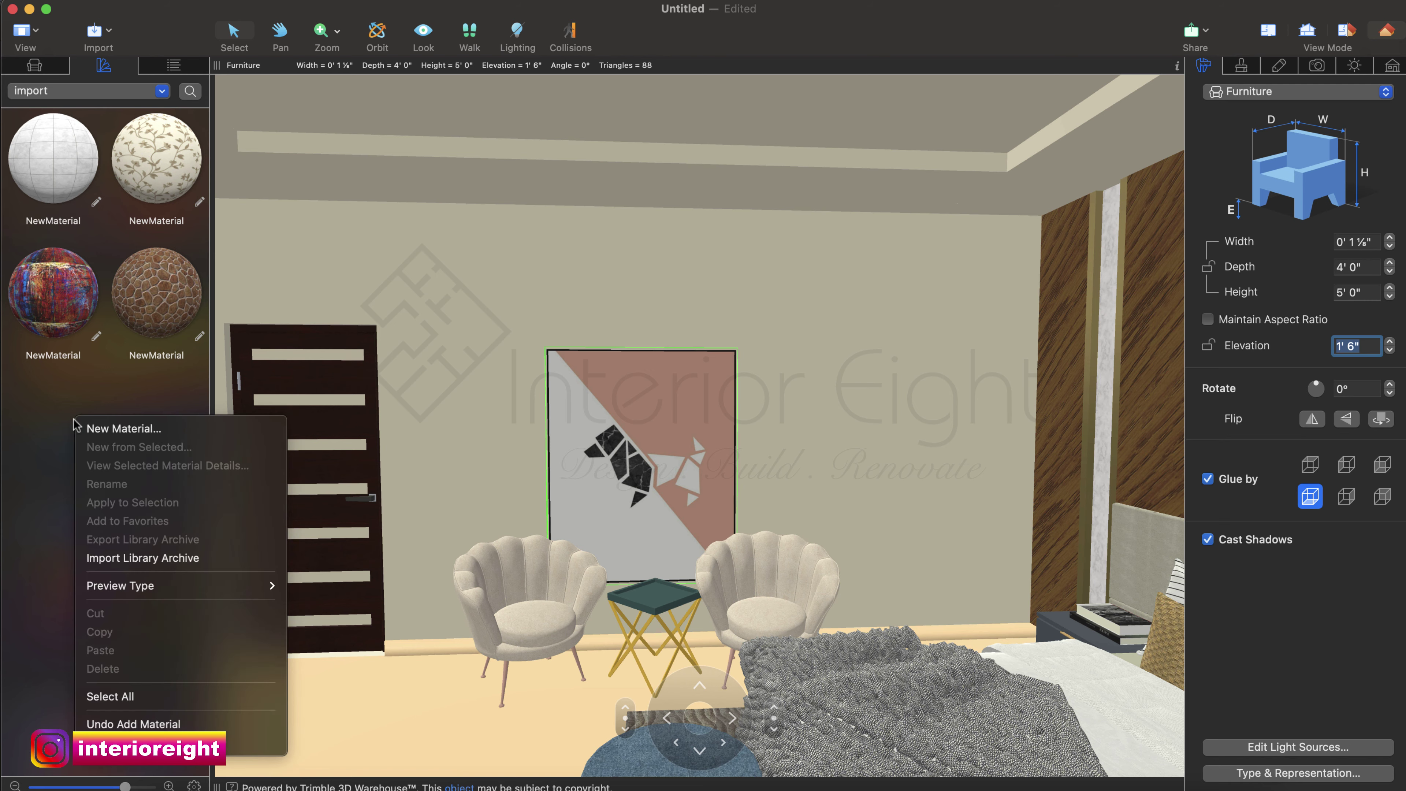
left_click(91, 428)
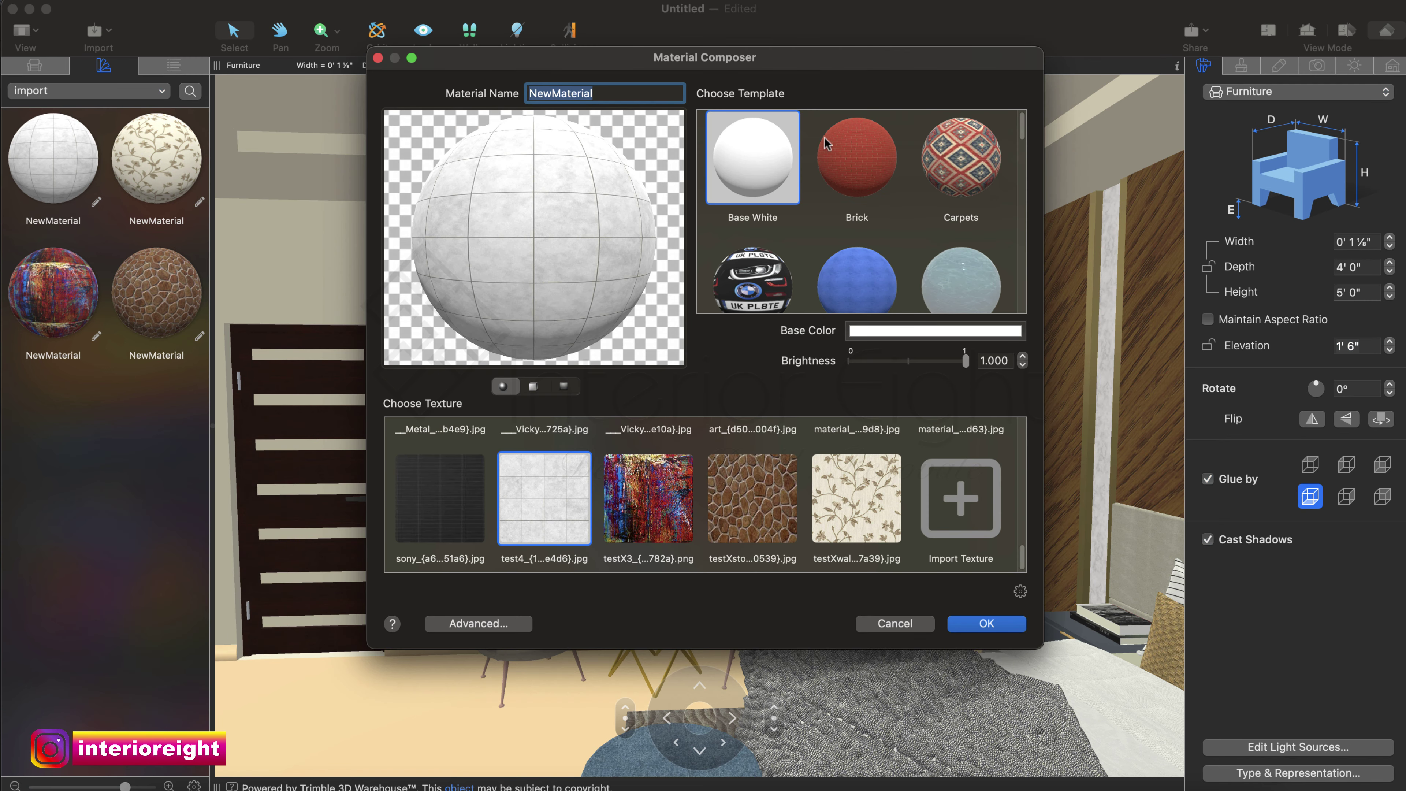
left_click(972, 492)
left_click(973, 492)
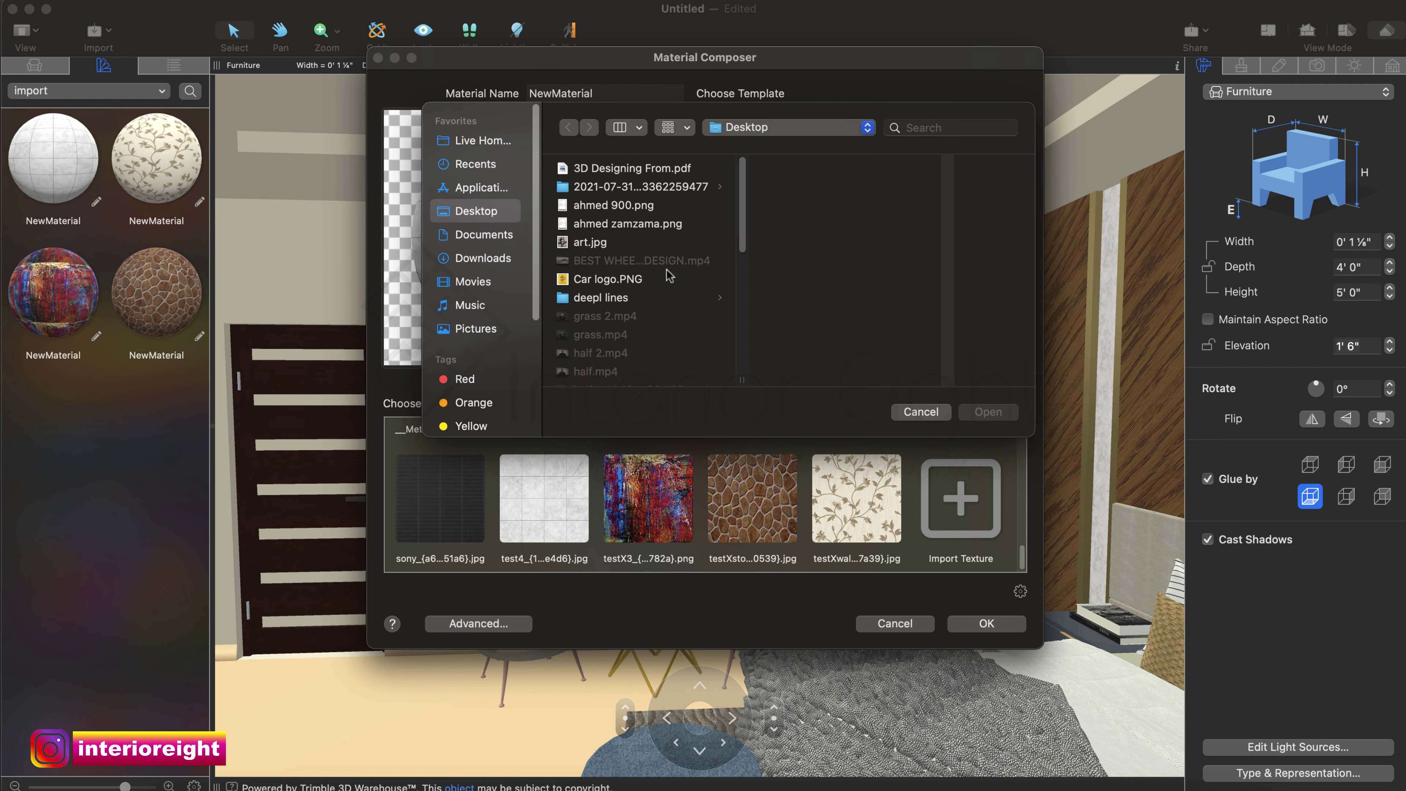
key("i")
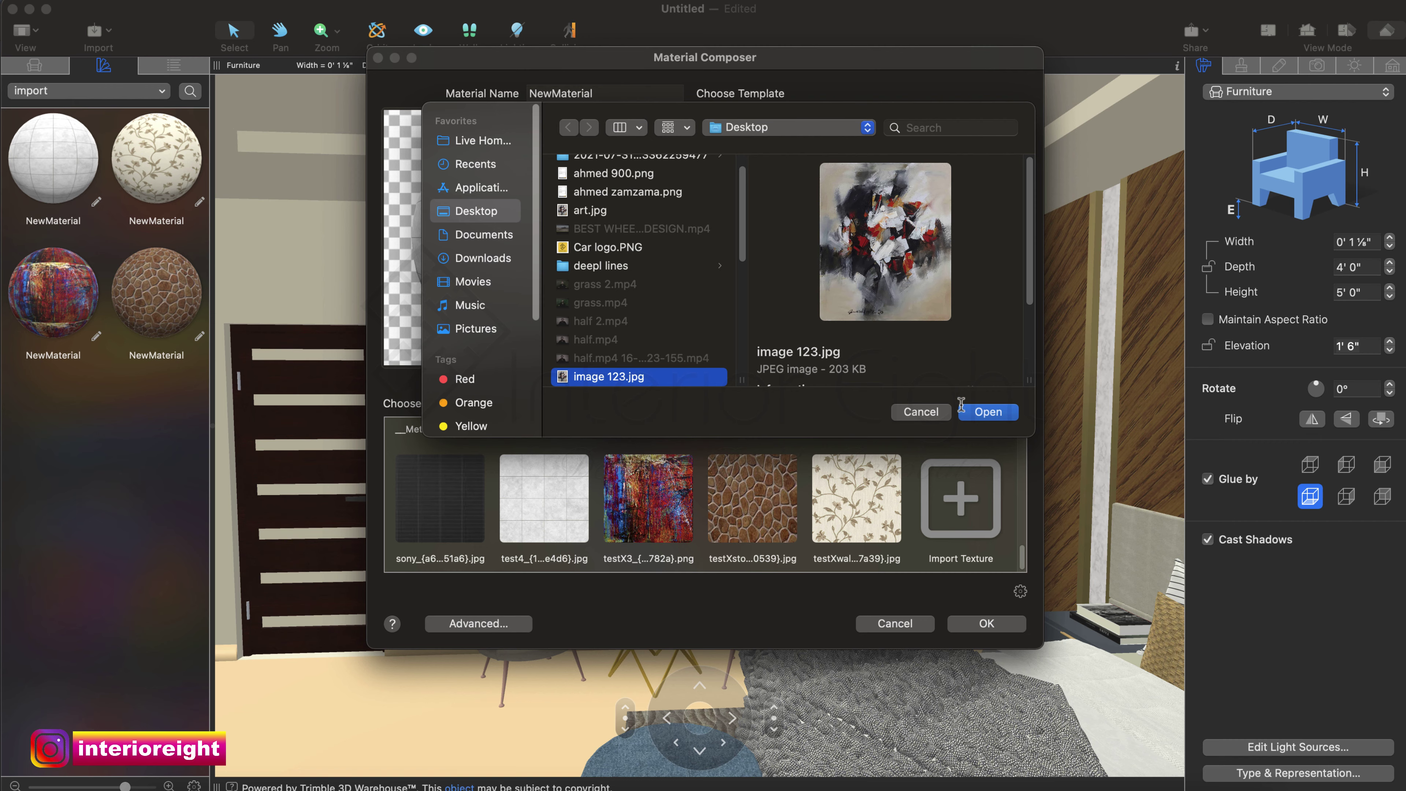
left_click(976, 411)
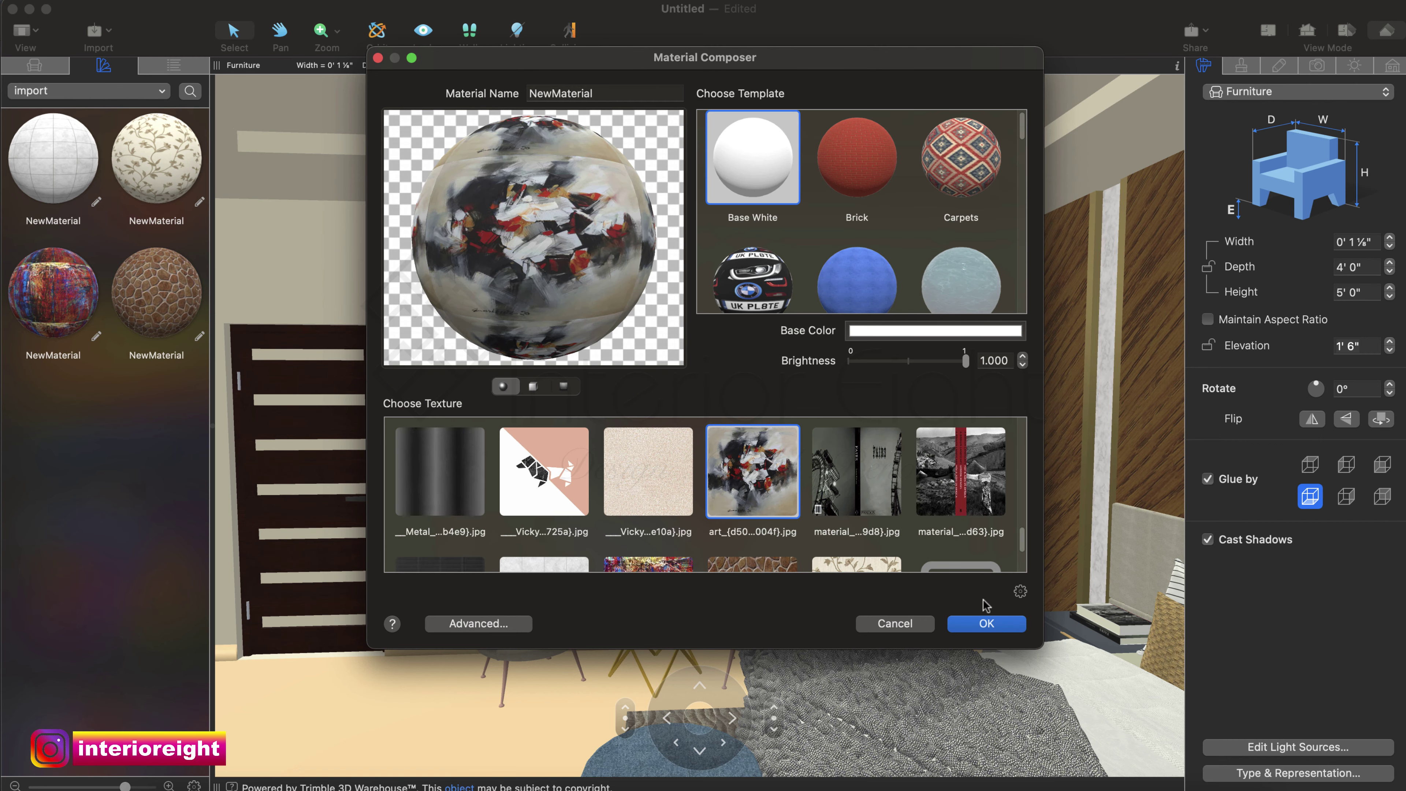
left_click(987, 623)
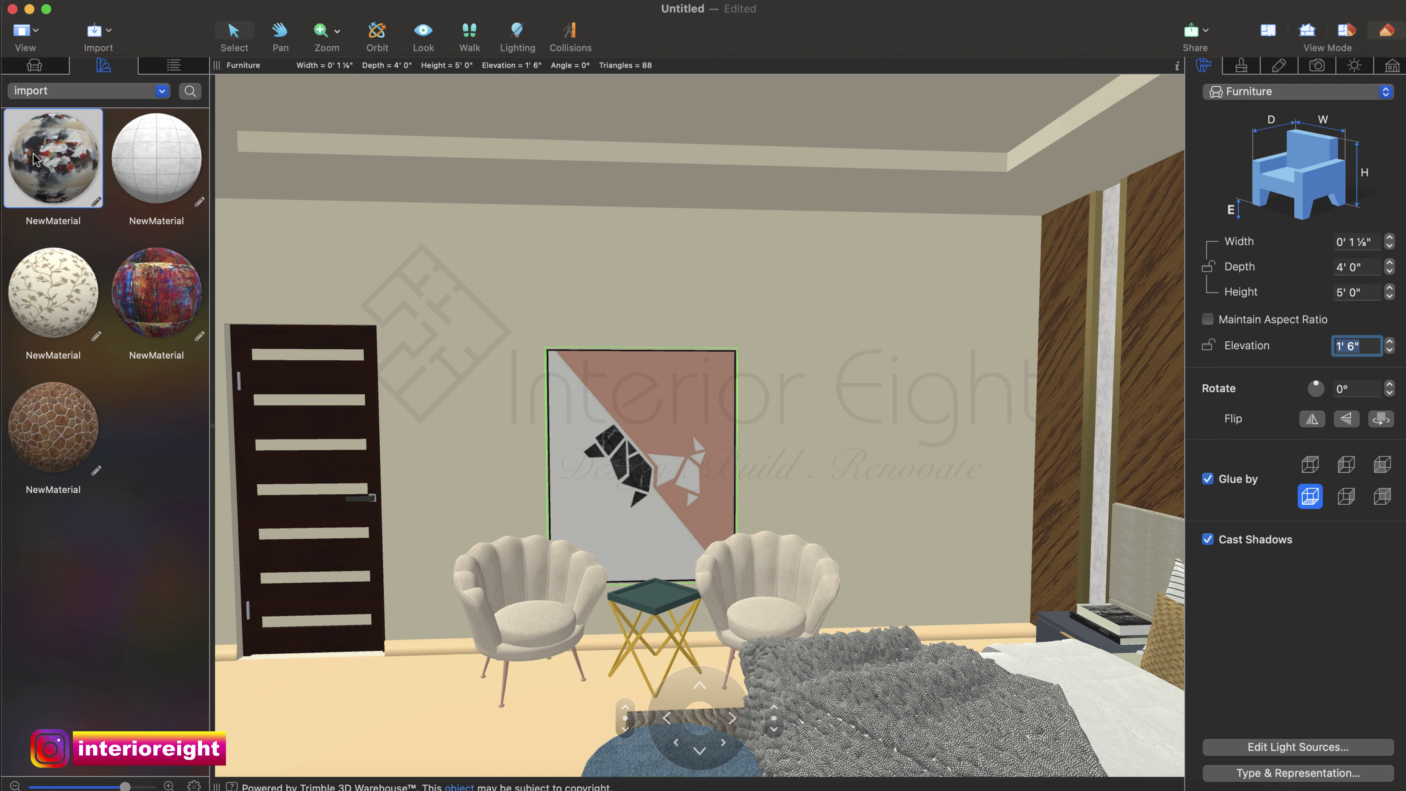
Apply the new abstract art material to the framed painting behind the armchairs and deselect the painting.
mouse_move(35, 155)
left_mouse_down()
mouse_move(179, 243)
mouse_move(626, 449)
left_mouse_up()
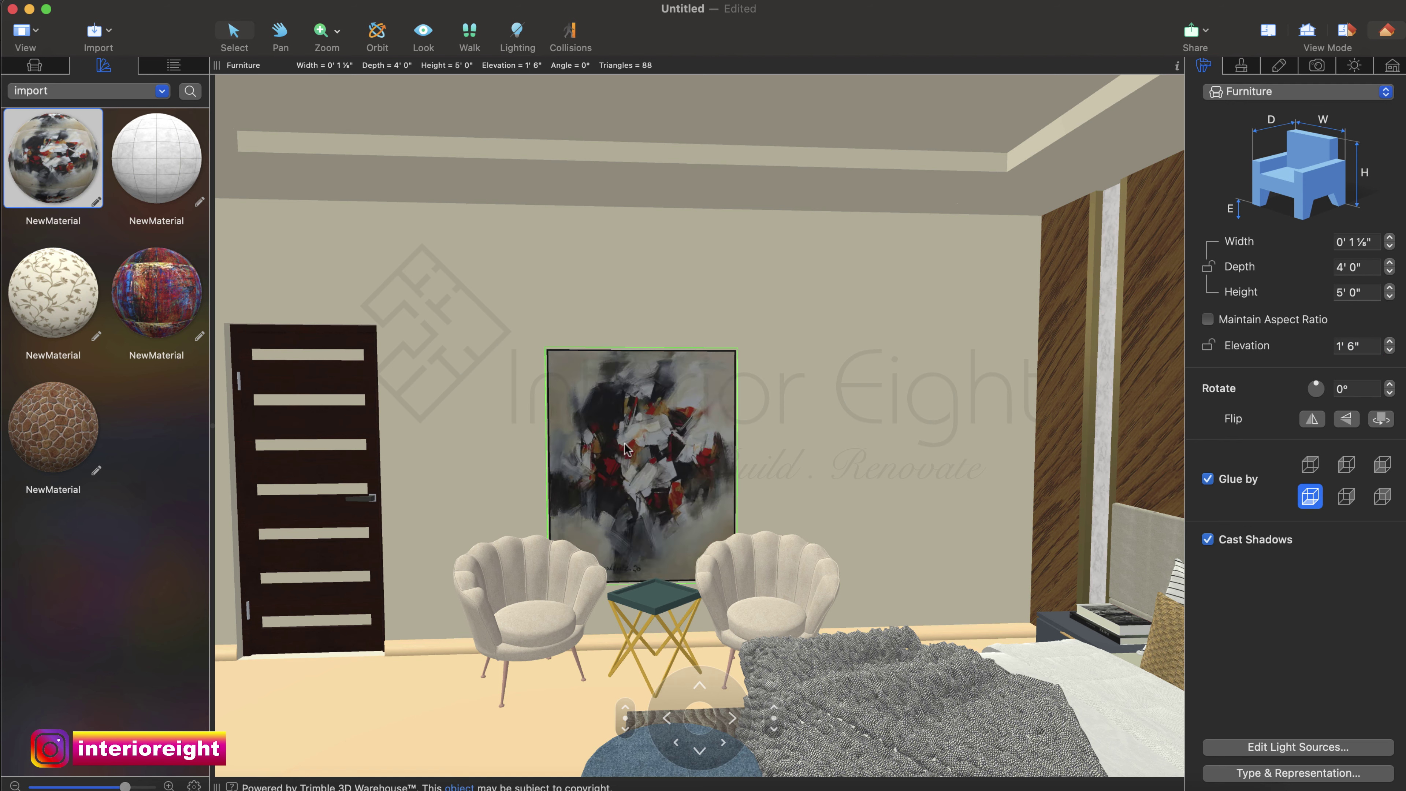
left_click(801, 423)
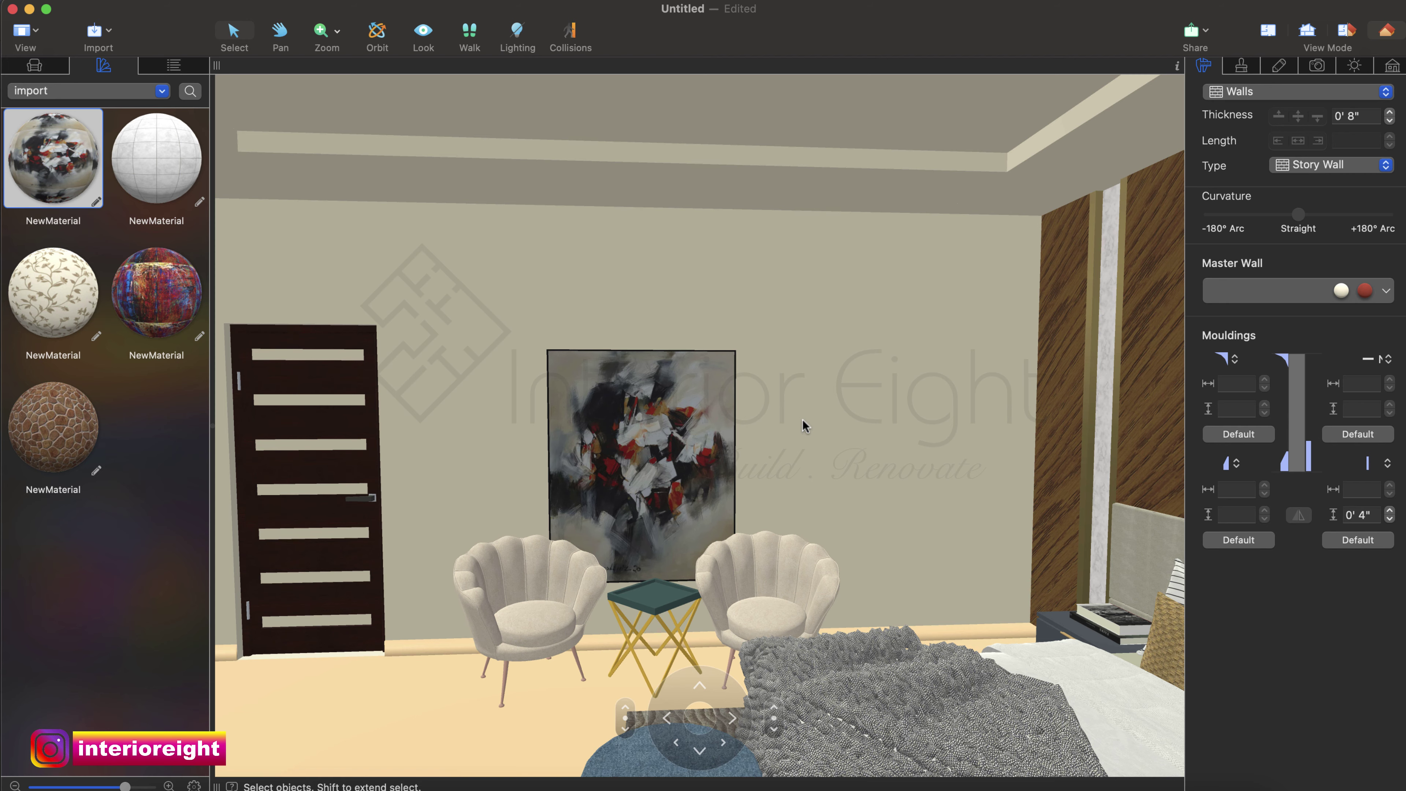
key("Left")
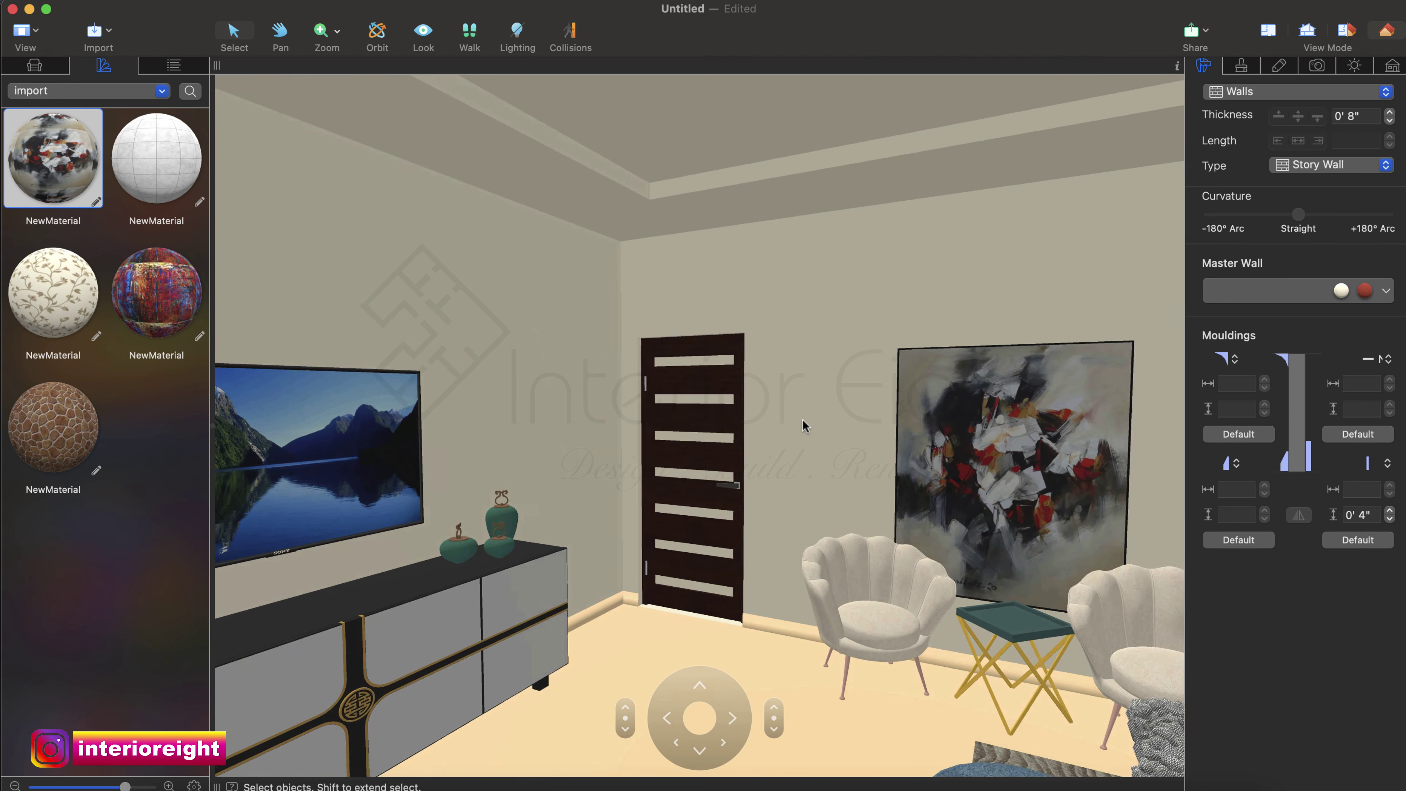
key("Right")
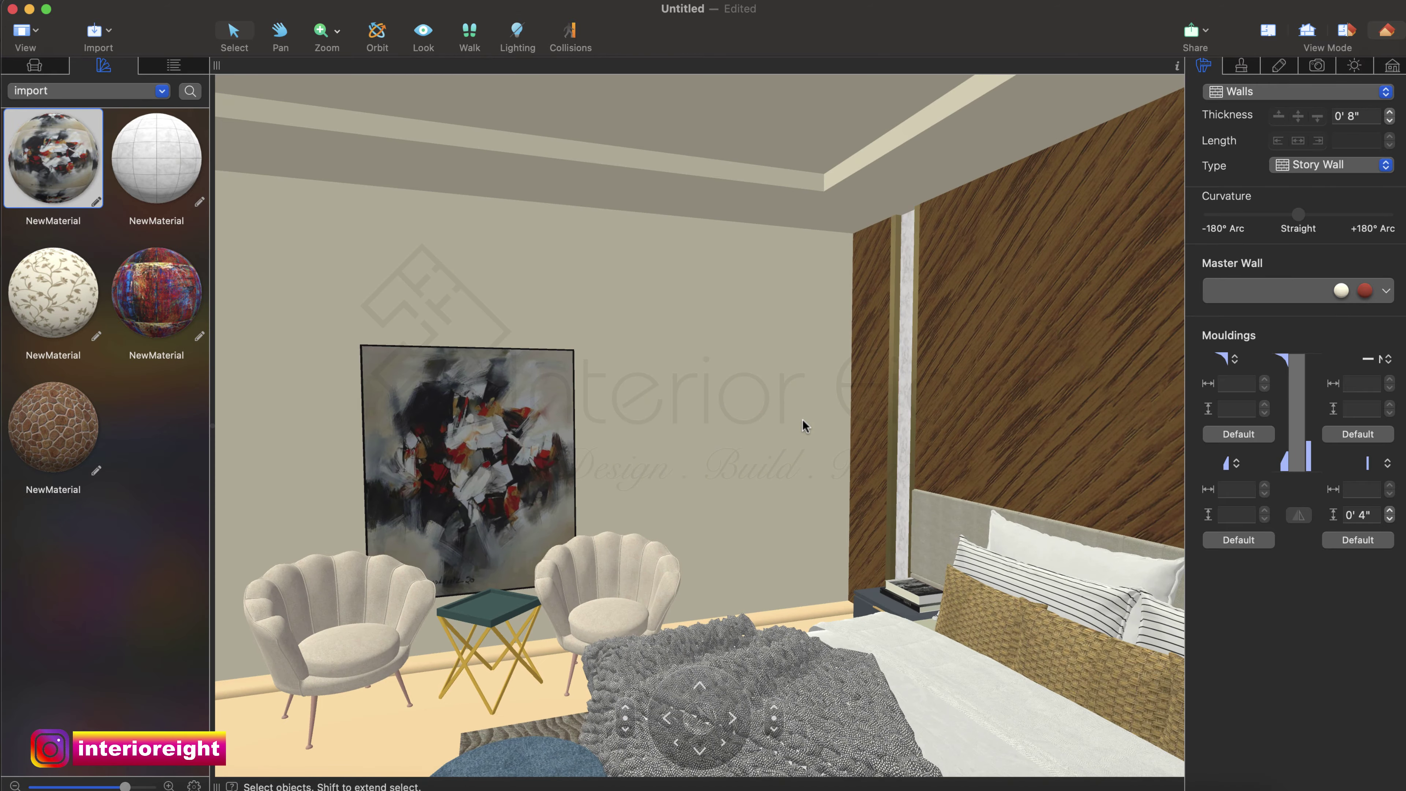
key("Right")
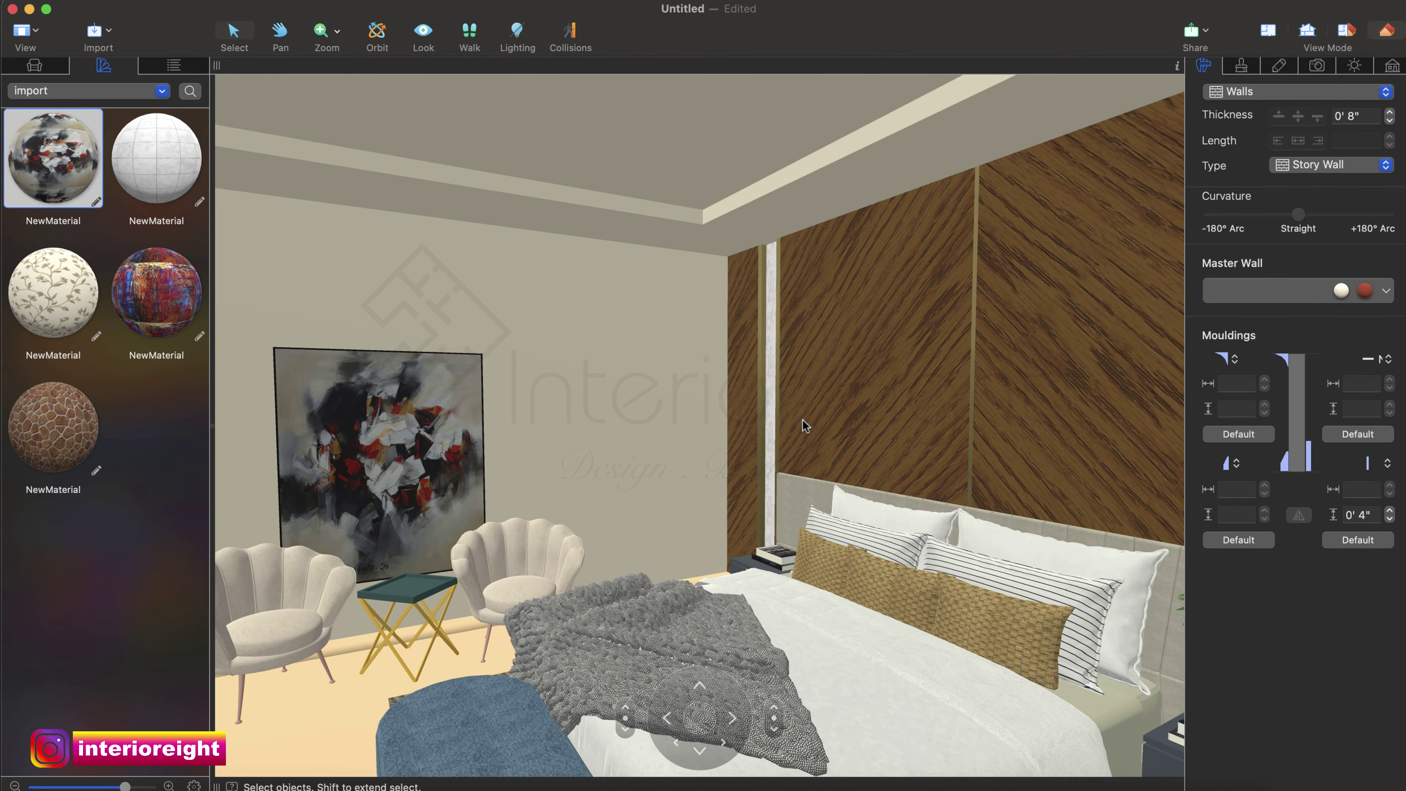
key("Right")
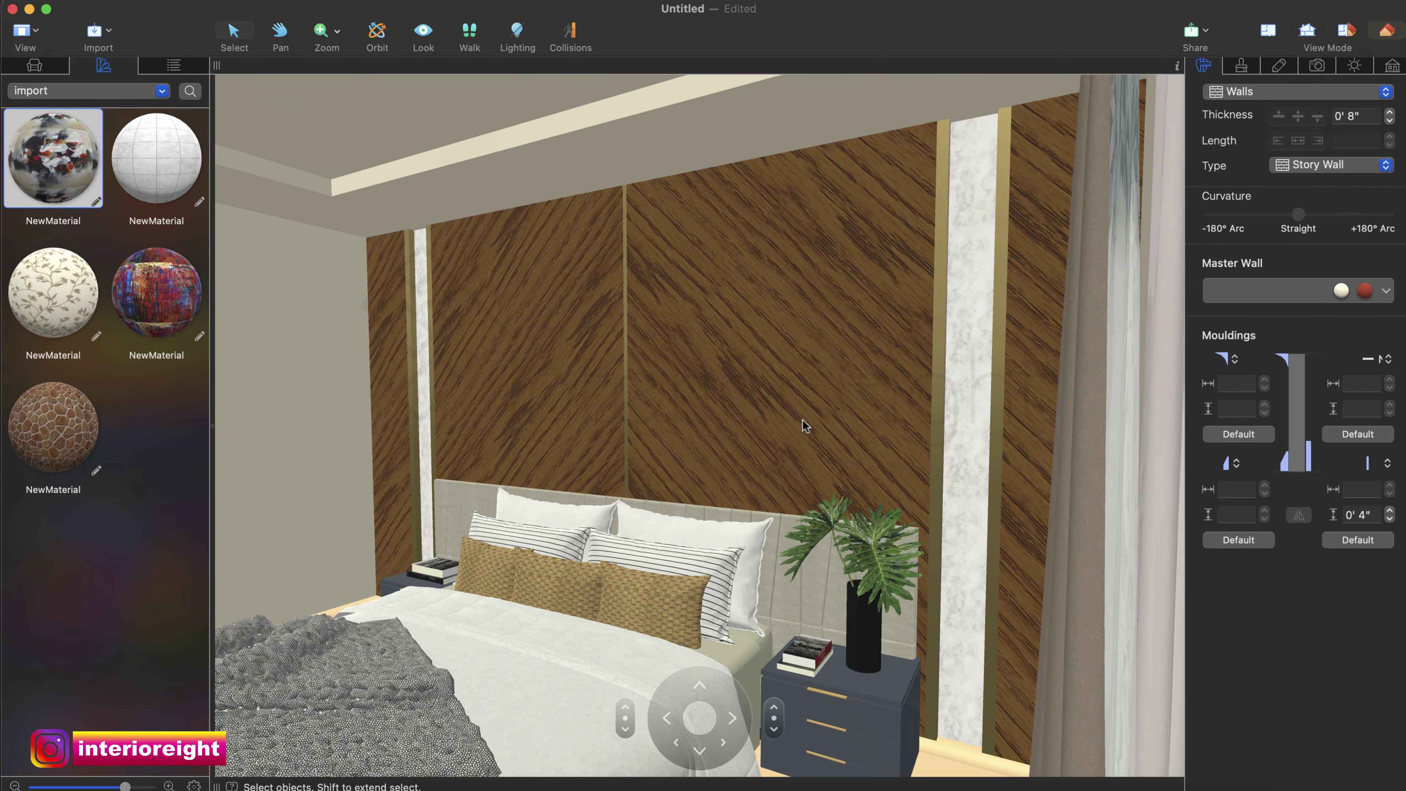
In the 2D plan, place the favorite wall lamp centred on the marble strip between the plant nightstand and the curtains.
left_click(1268, 30)
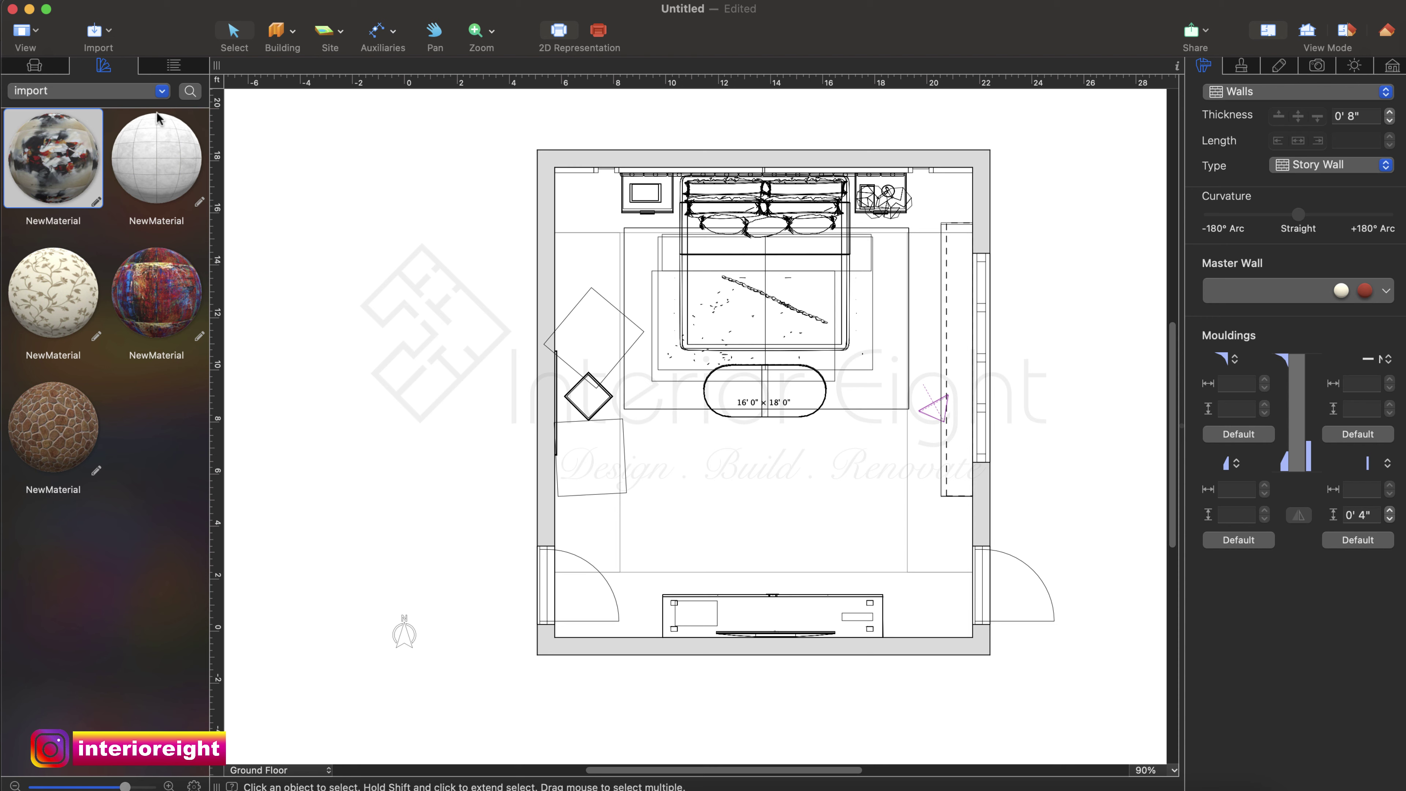
left_click(52, 71)
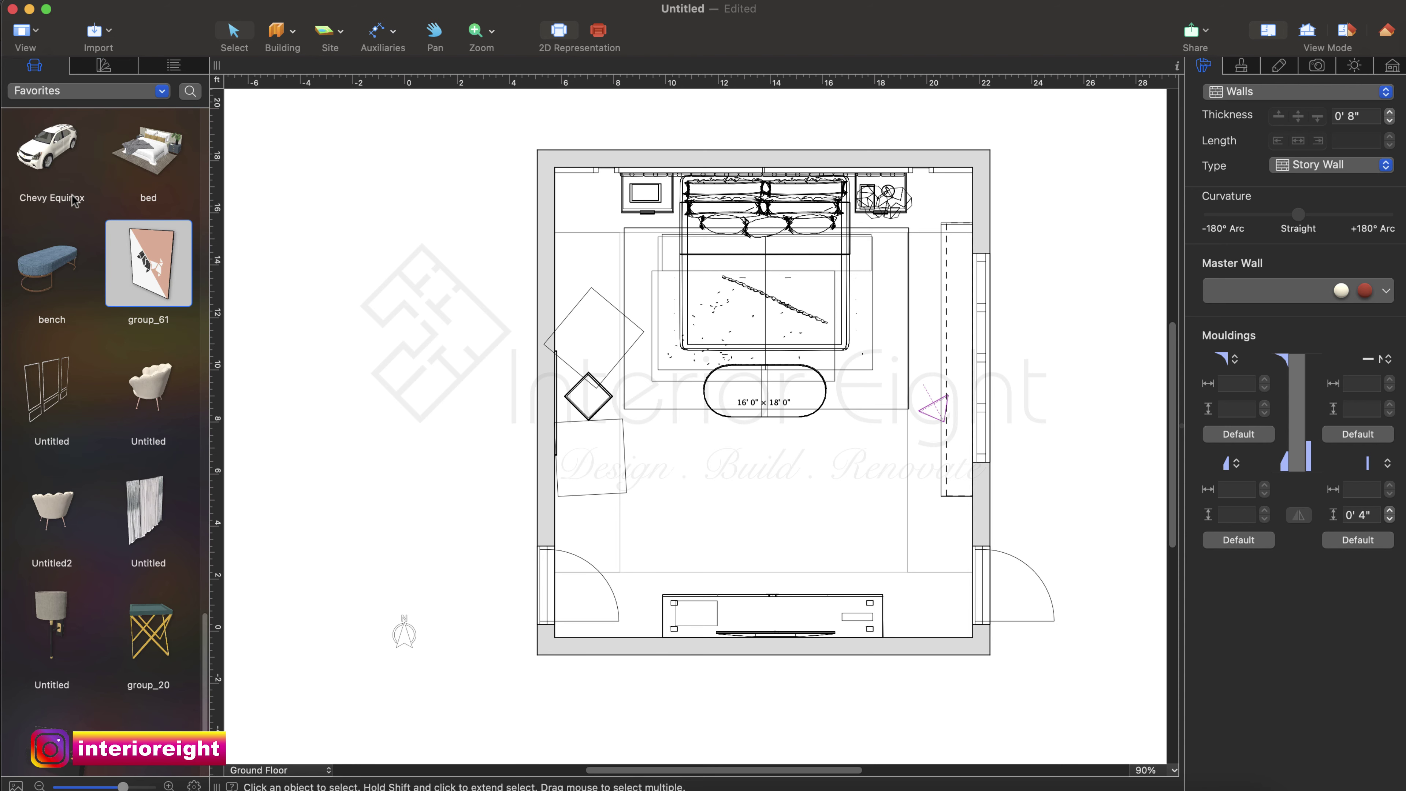
left_click_drag(60, 601, 919, 183)
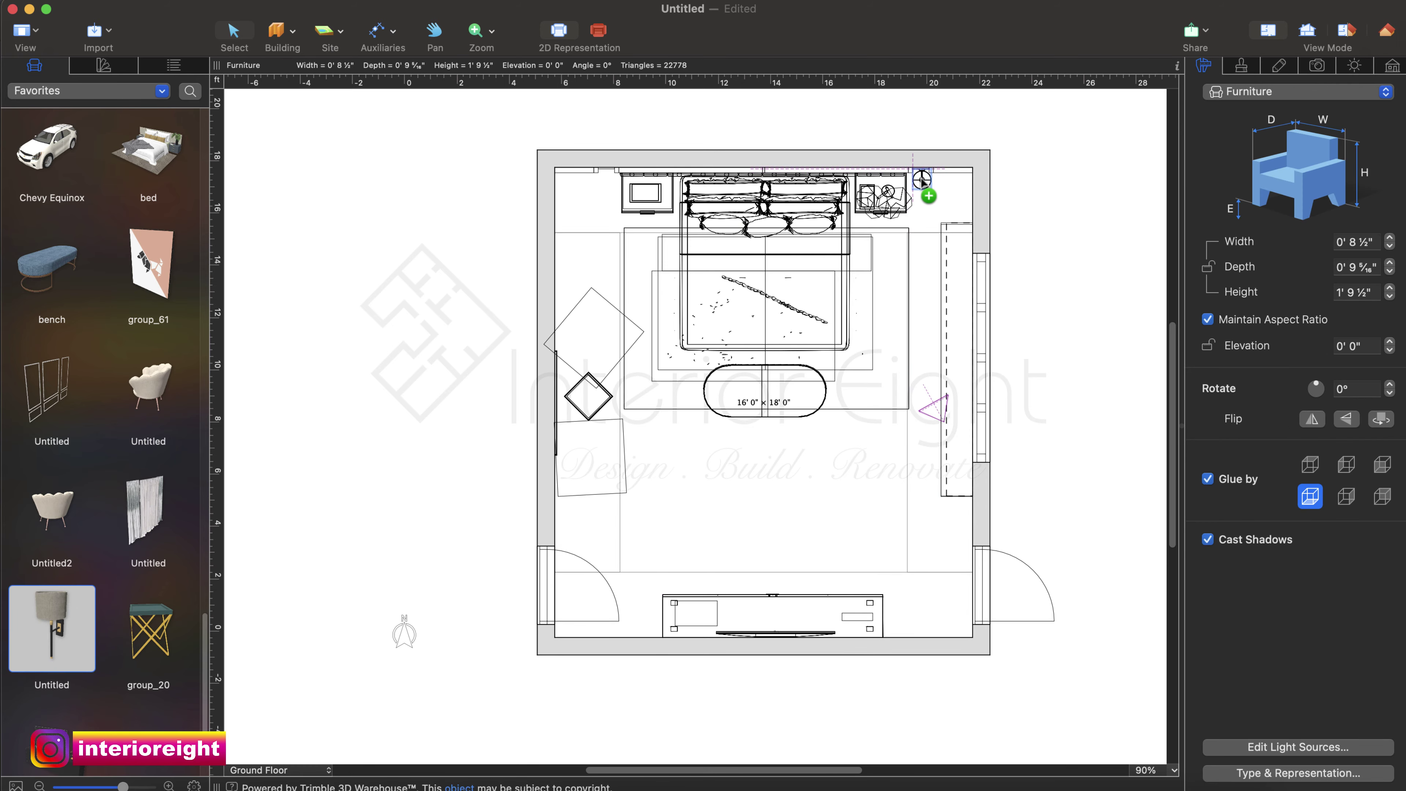
scroll(927, 175, "up", 5)
scroll(927, 171, "up", 8)
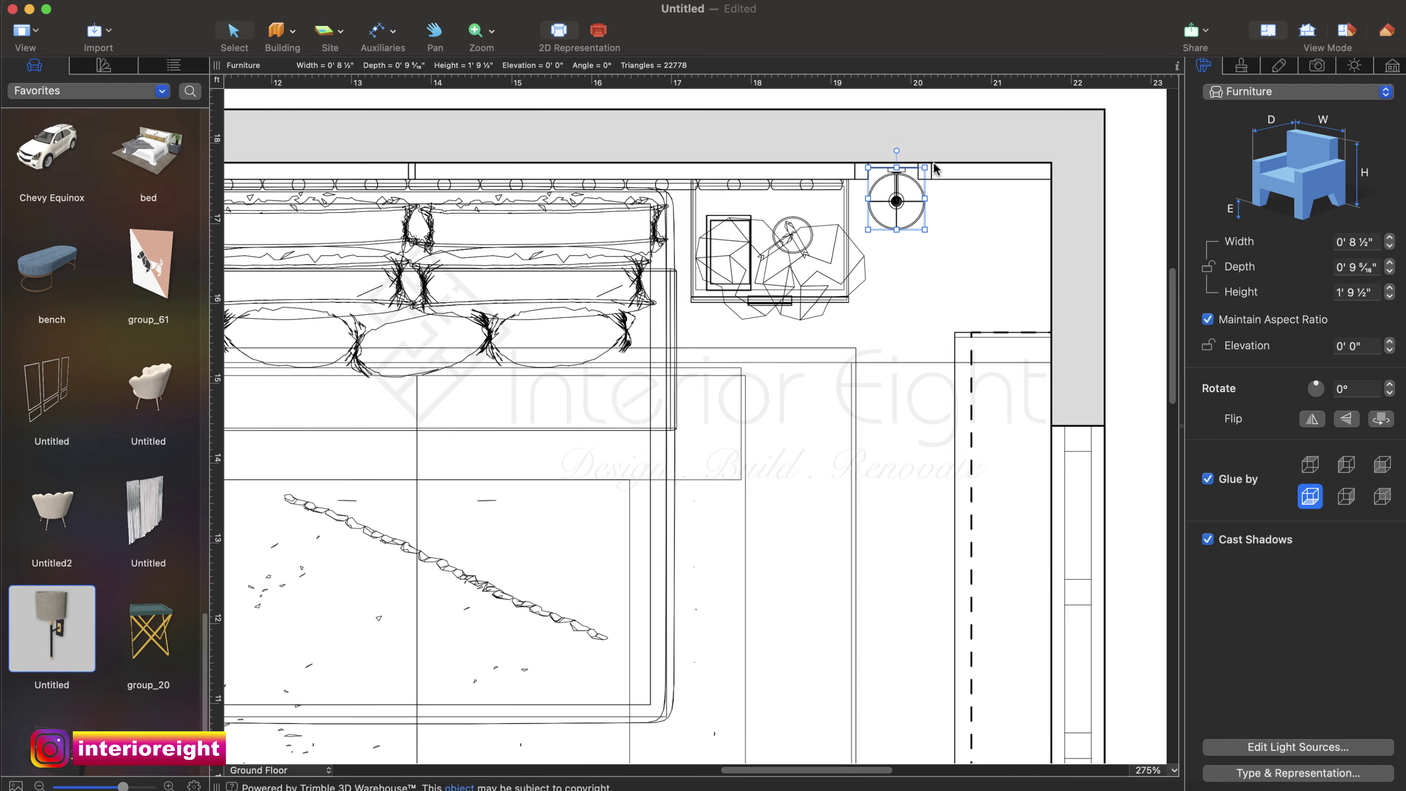
left_click_drag(885, 221, 878, 210)
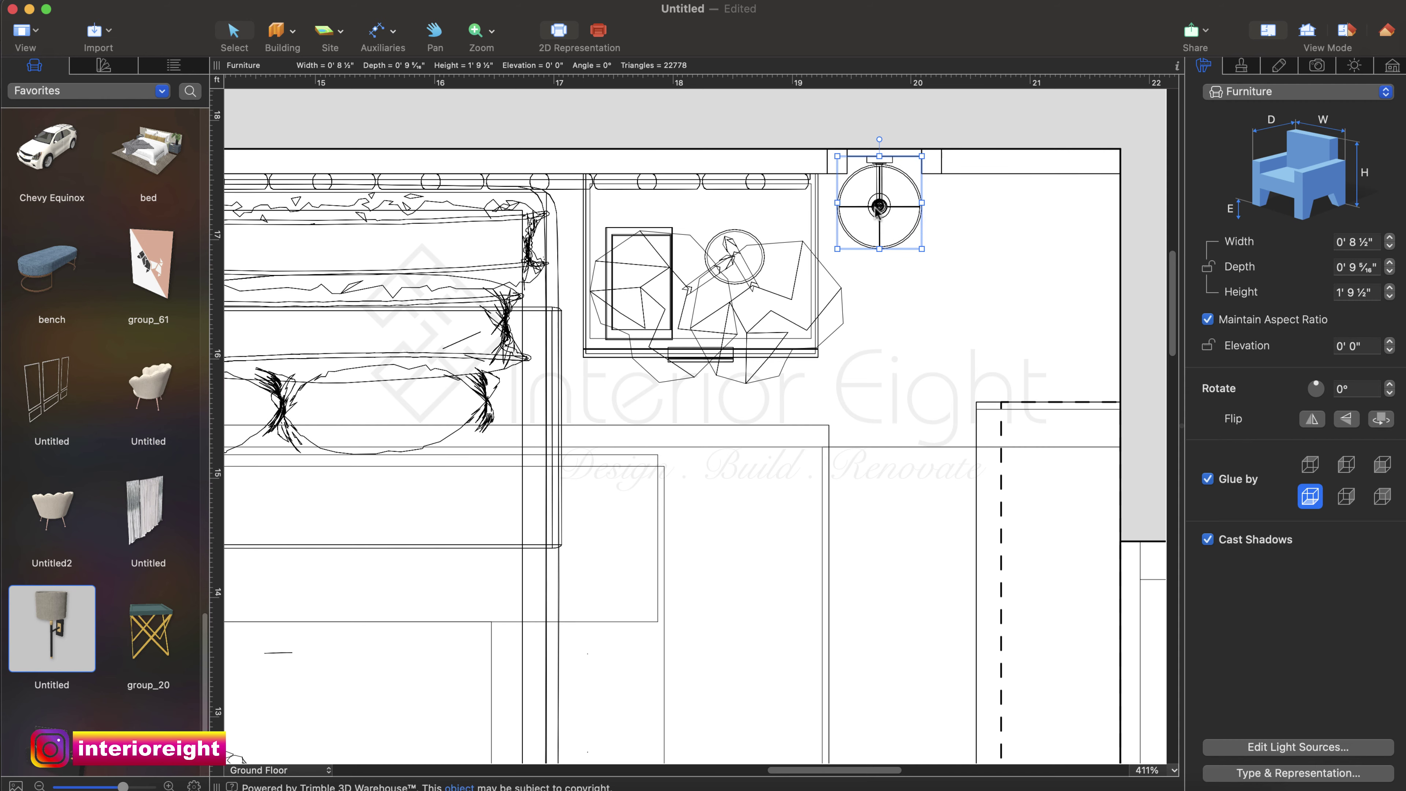
scroll(875, 208, "up", 4)
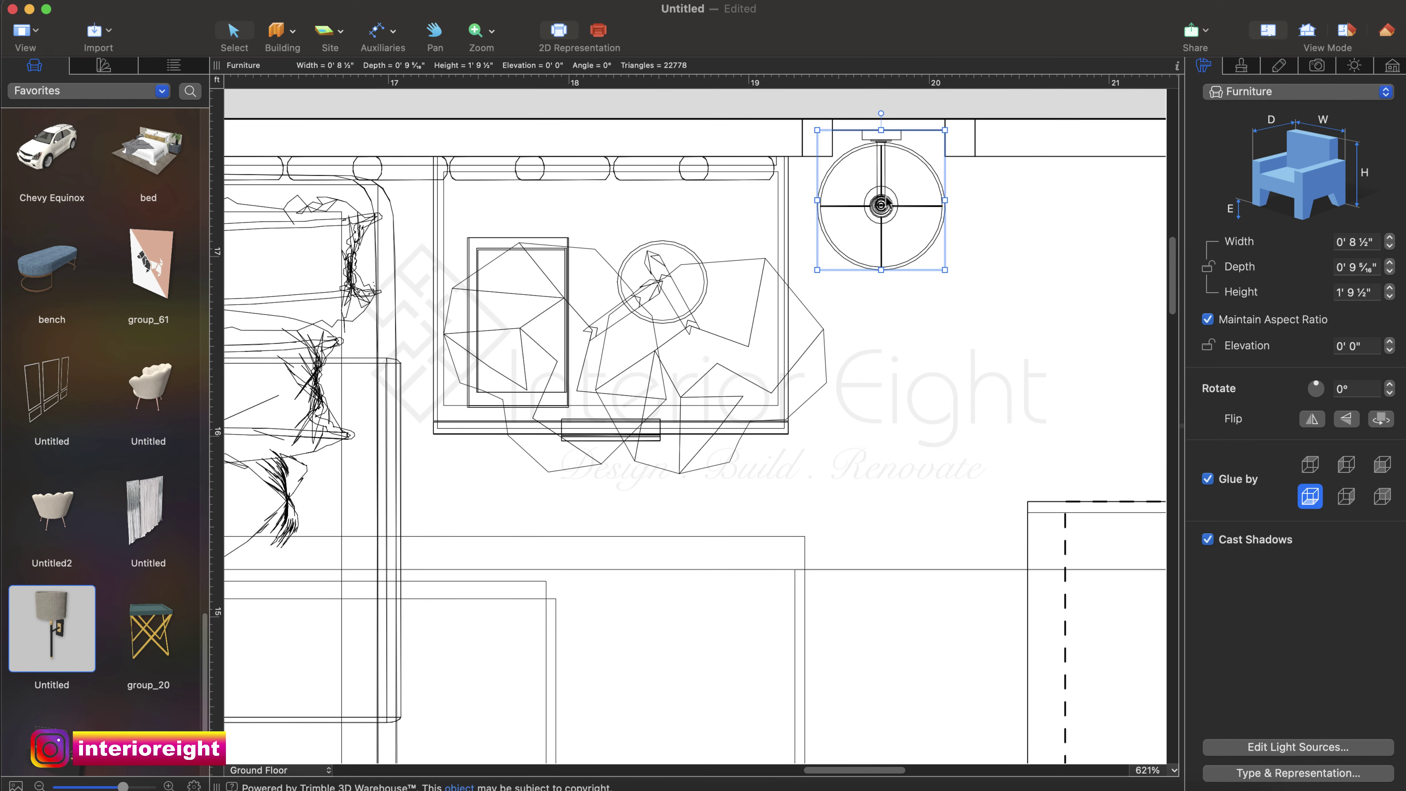
left_click_drag(885, 199, 895, 203)
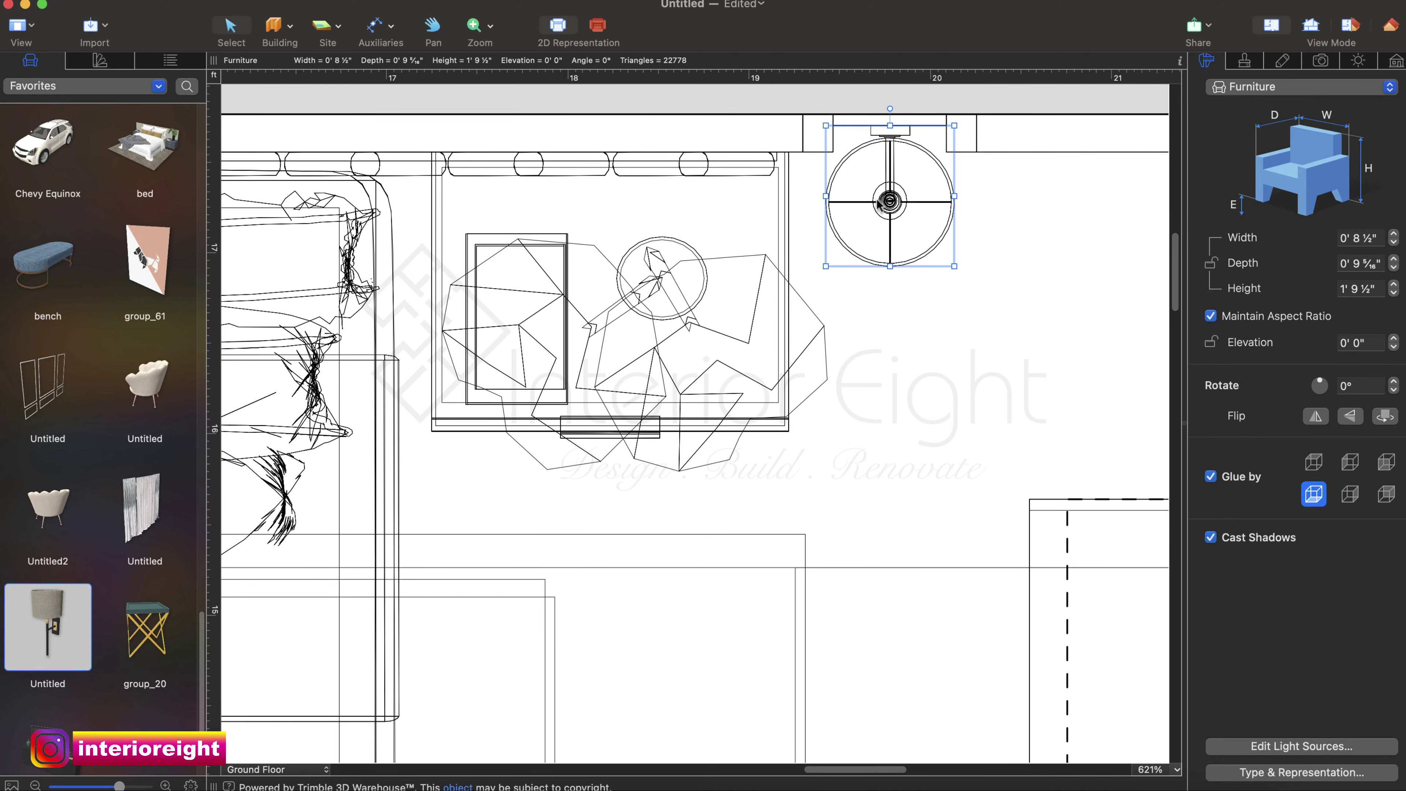
In the 3D view, set the wall lamp's elevation to 5' 0" and lock it.
left_click(1390, 25)
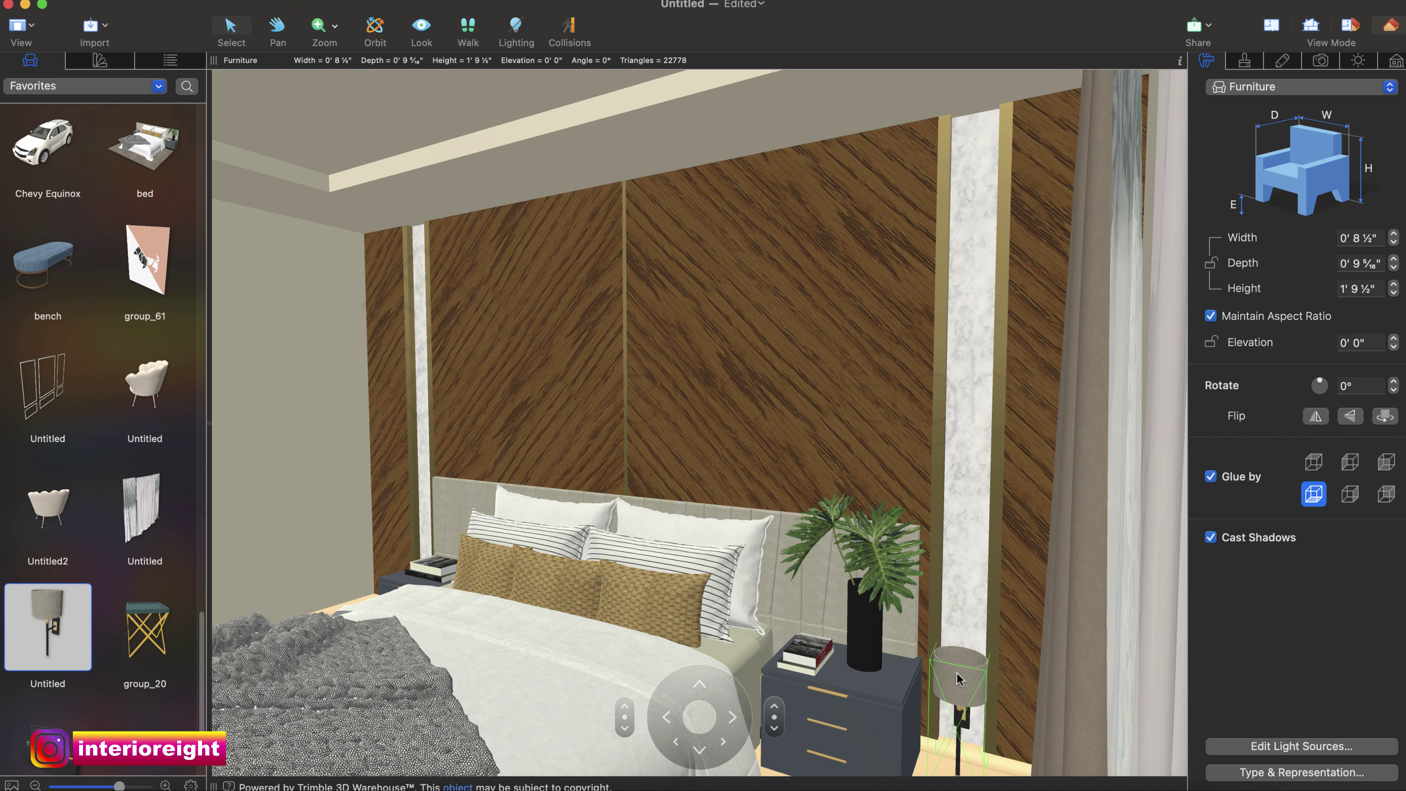
scroll(957, 678, "down", 10)
scroll(957, 678, "up", 10)
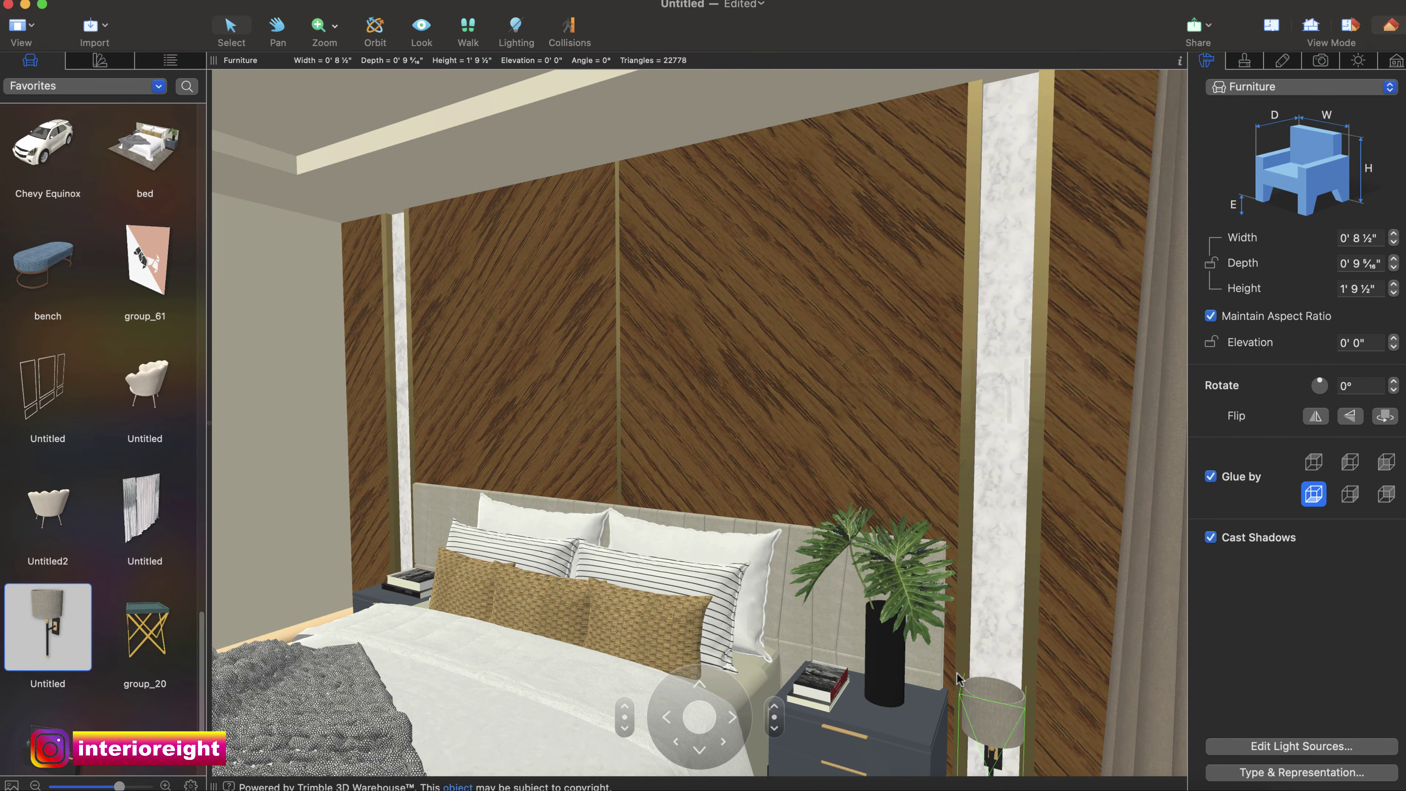
scroll(957, 679, "left", 5)
scroll(957, 678, "right", 5)
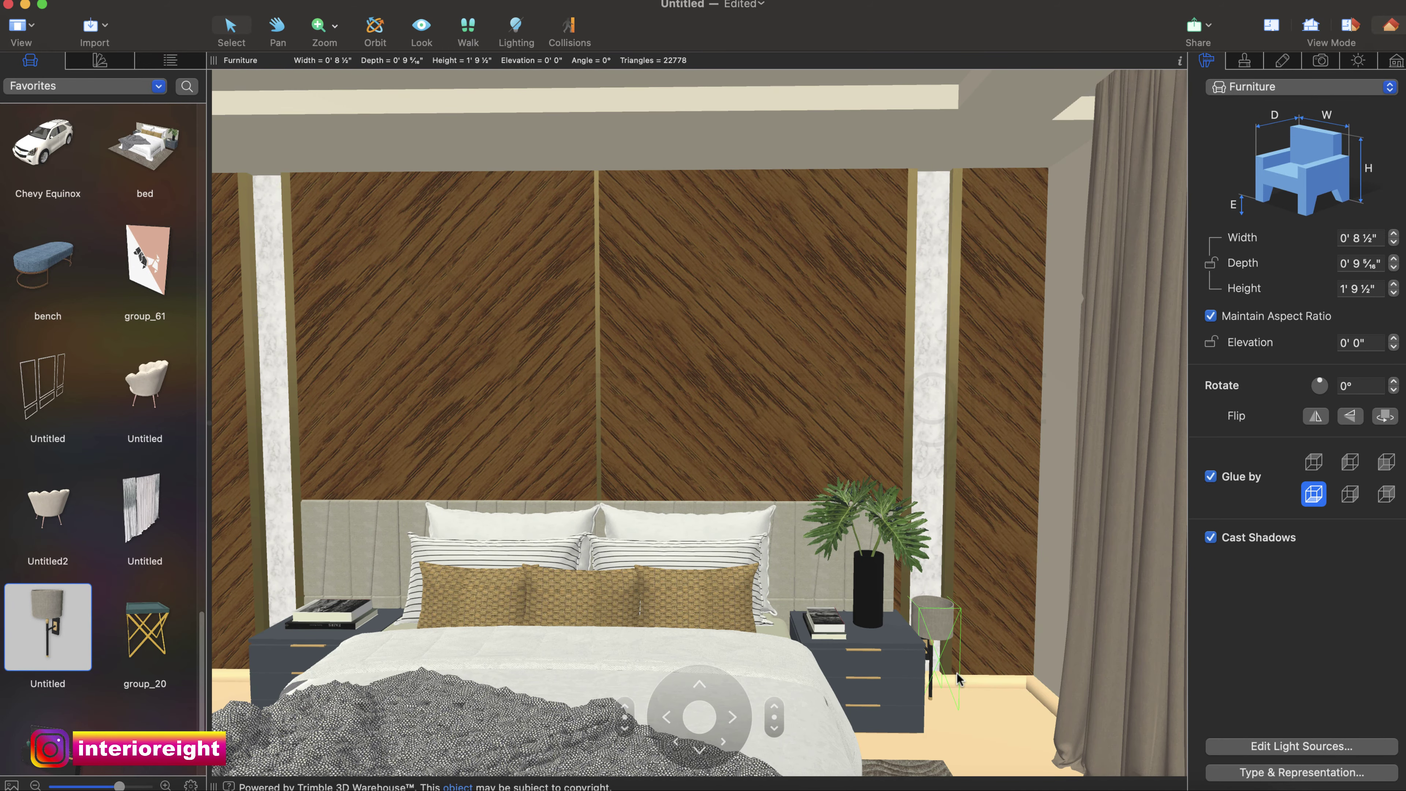
left_click(1363, 343)
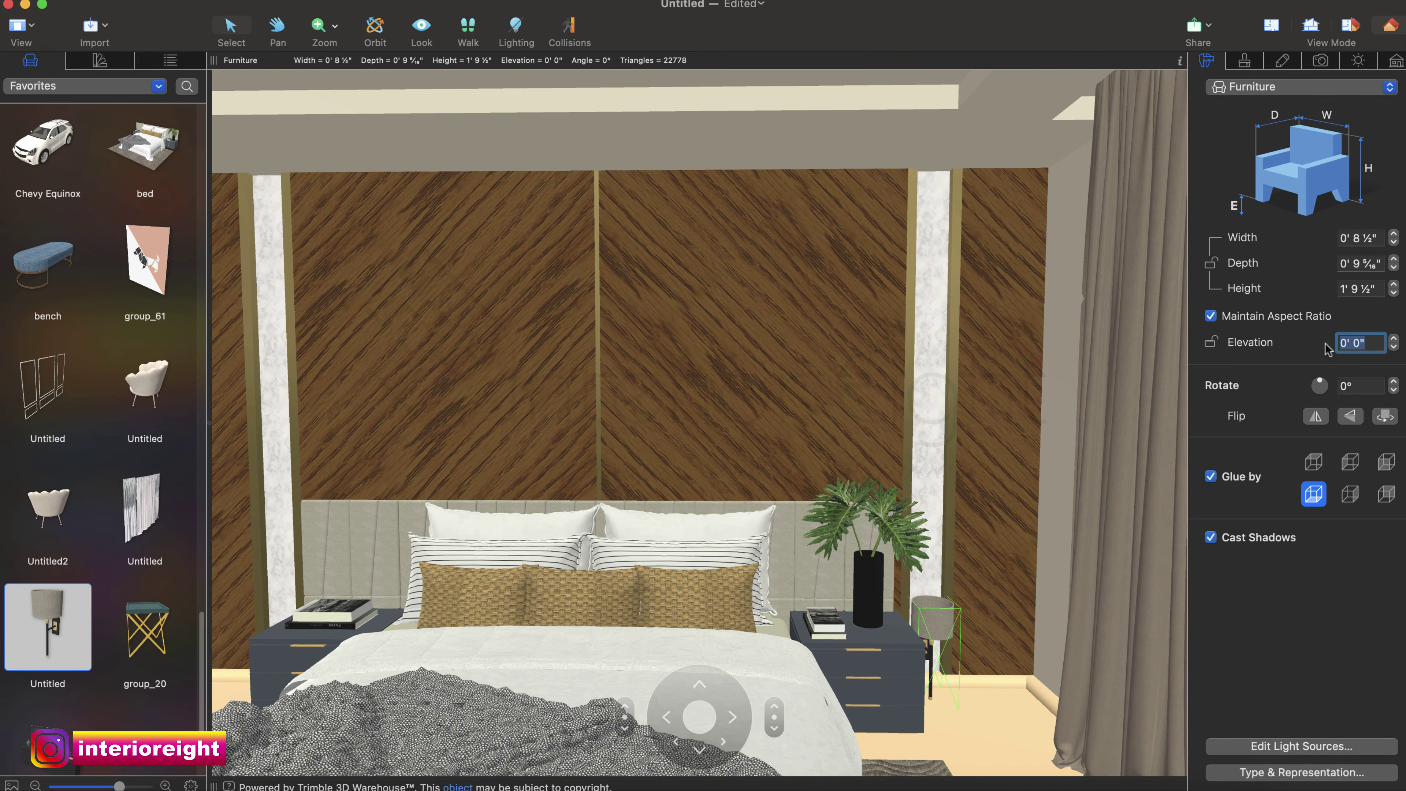
type("5")
key("Return")
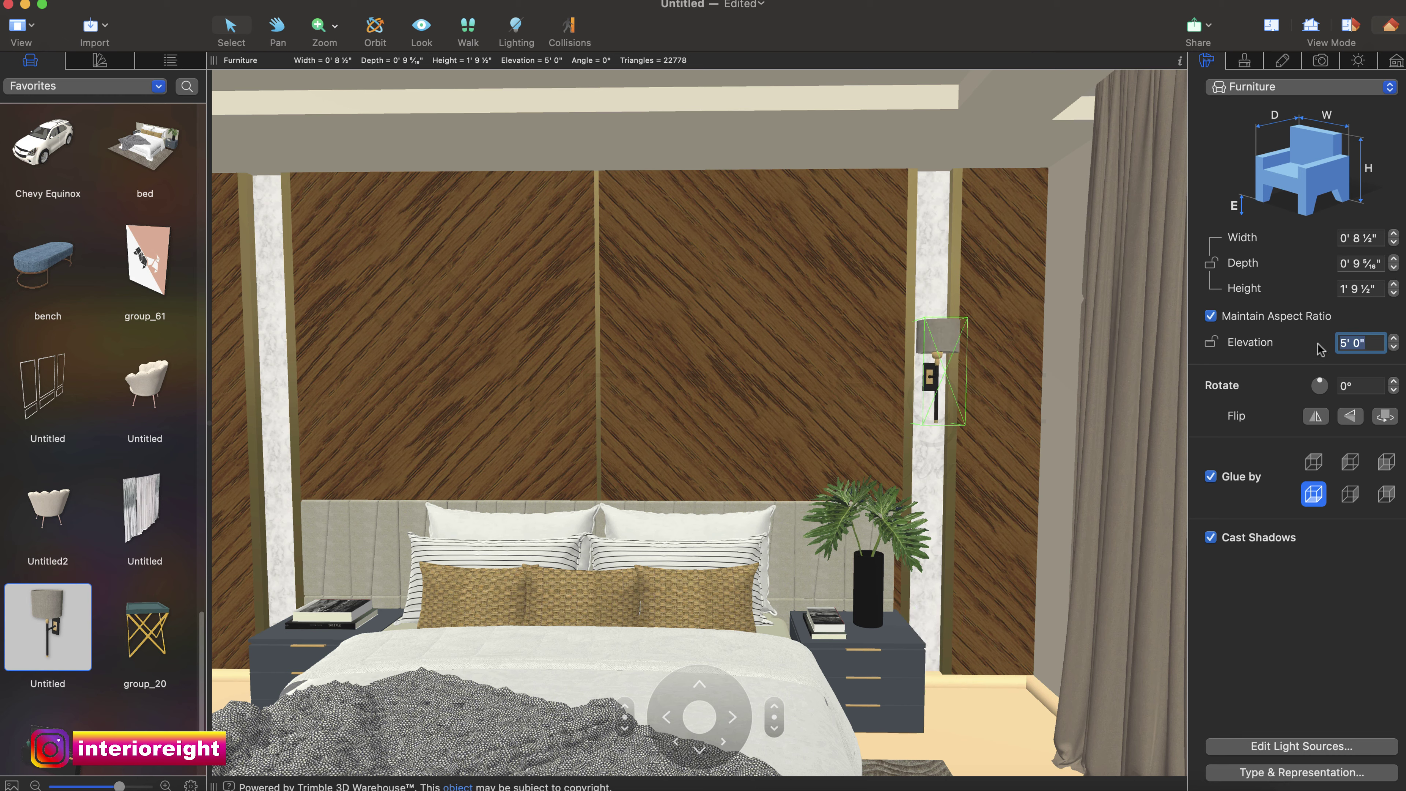
left_click(1210, 342)
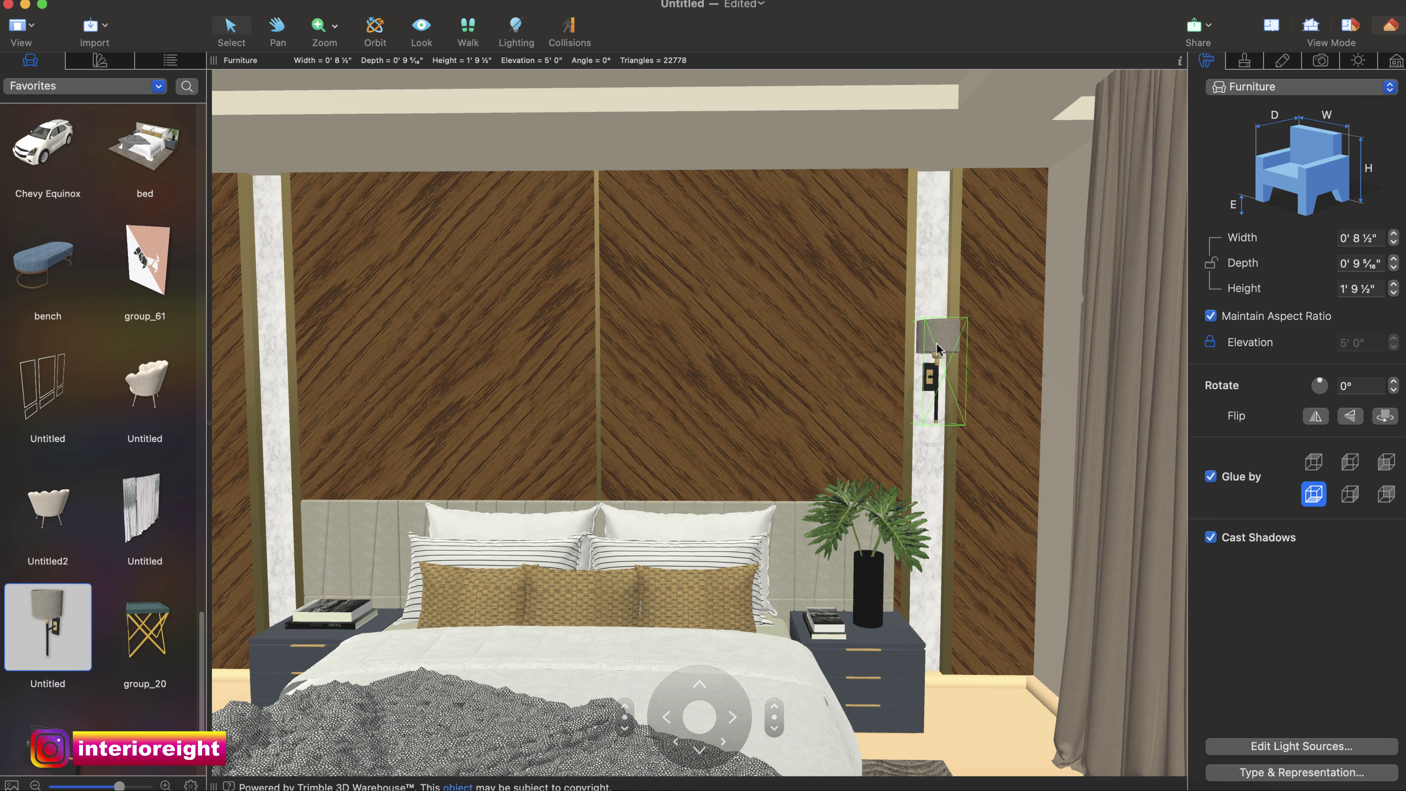
Duplicate the wall lamp in the 2D plan, centre the copy on the marble strip across the bed, and return to 3D.
left_click(1275, 28)
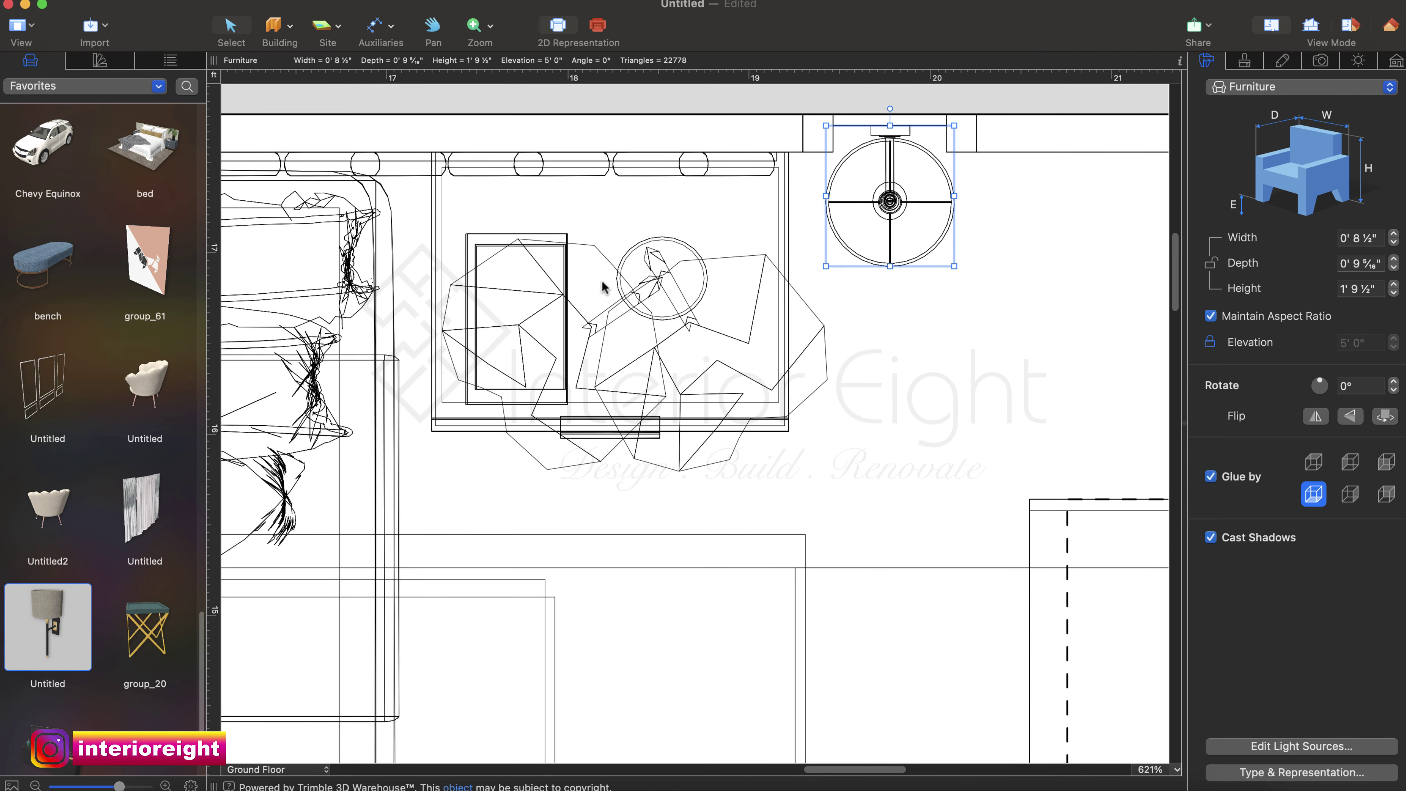
scroll(856, 380, "down", 10)
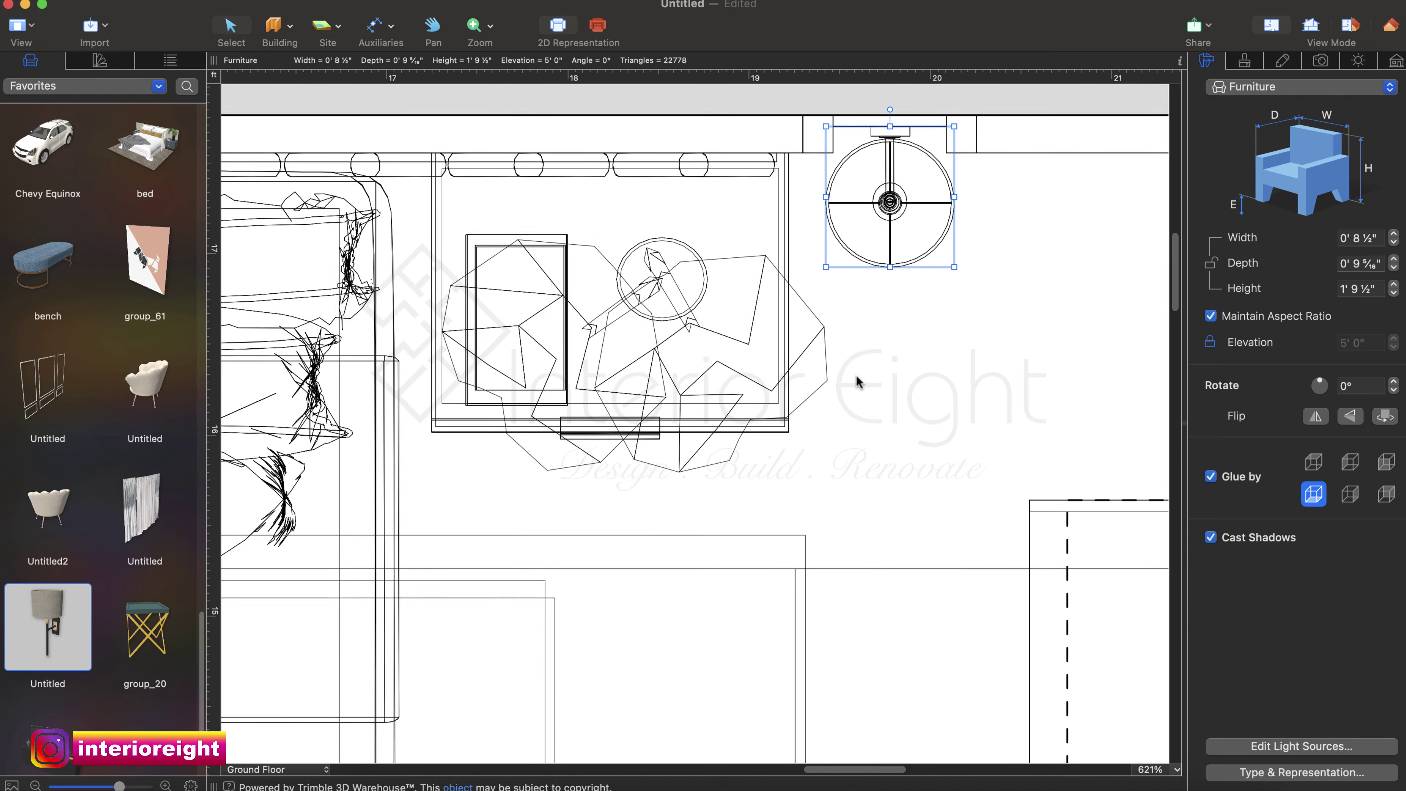
scroll(854, 387, "left", 10)
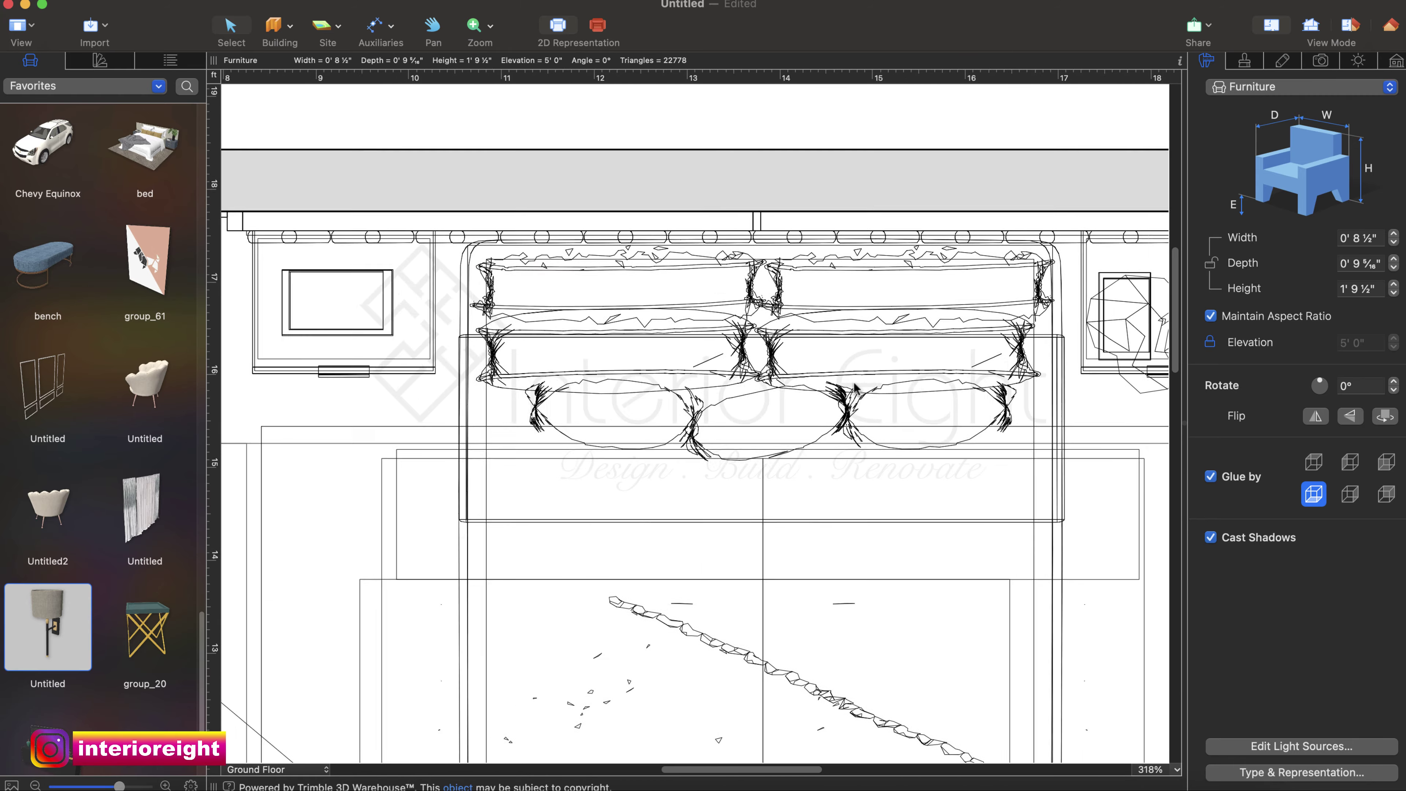
left_click(854, 388)
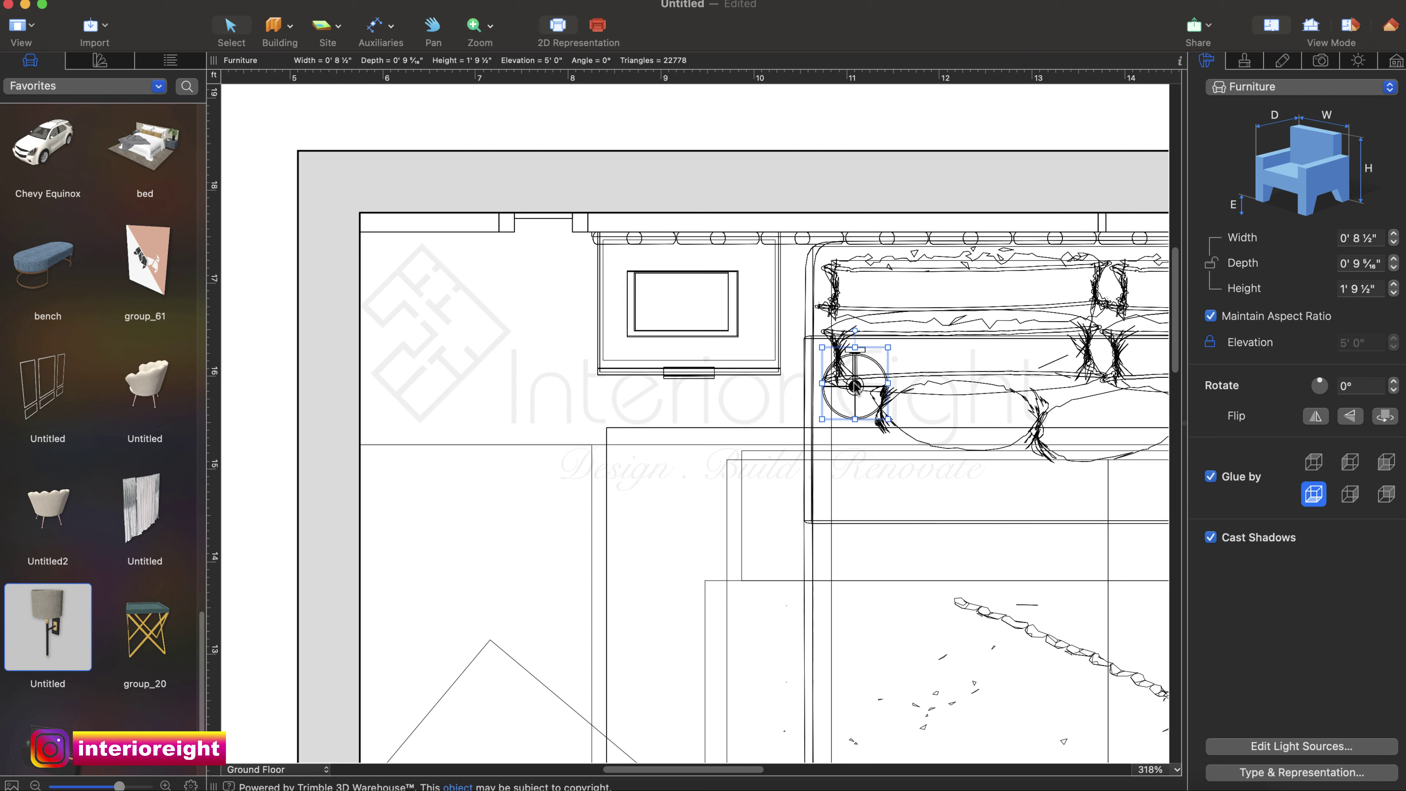
left_click_drag(855, 386, 546, 251)
scroll(545, 252, "up", 5)
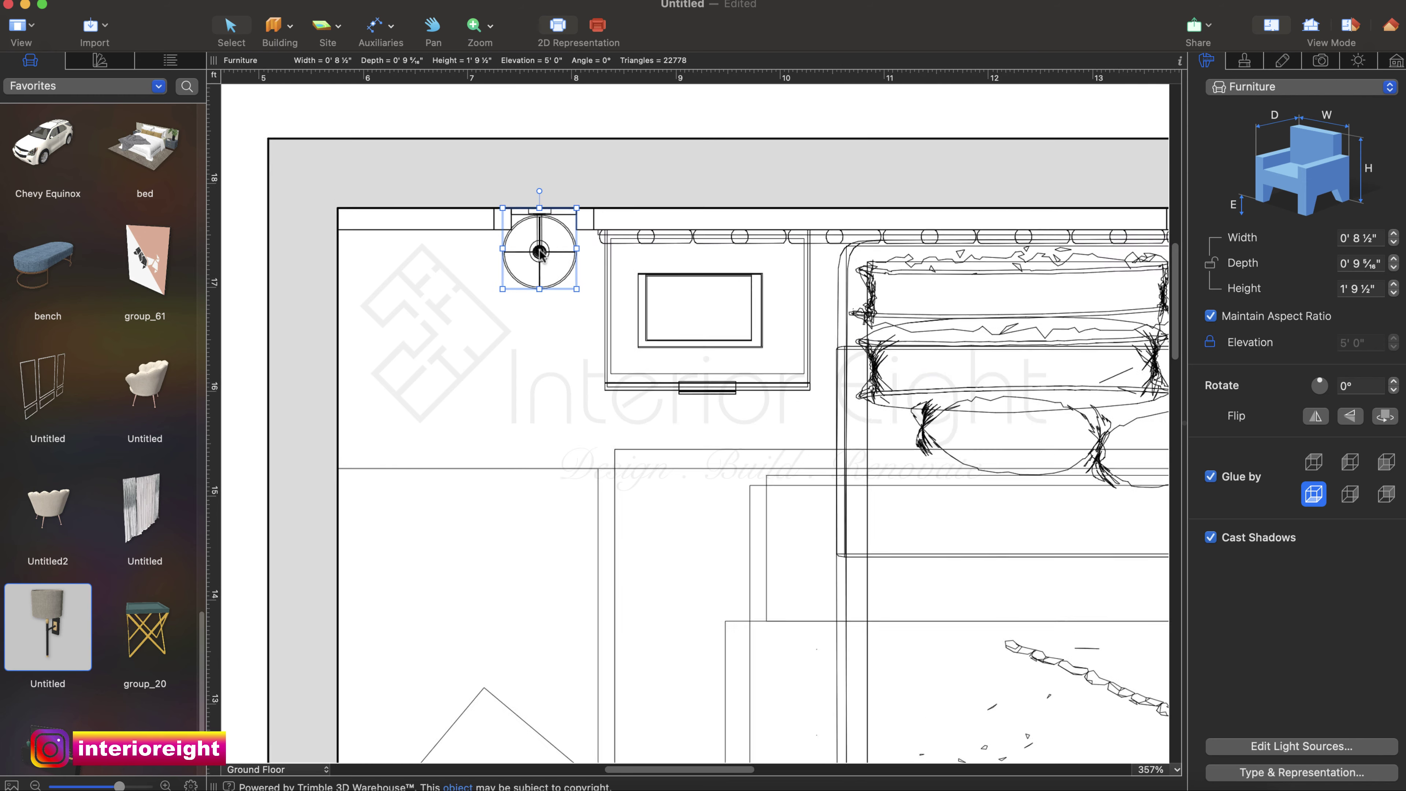
scroll(636, 164, "up", 6)
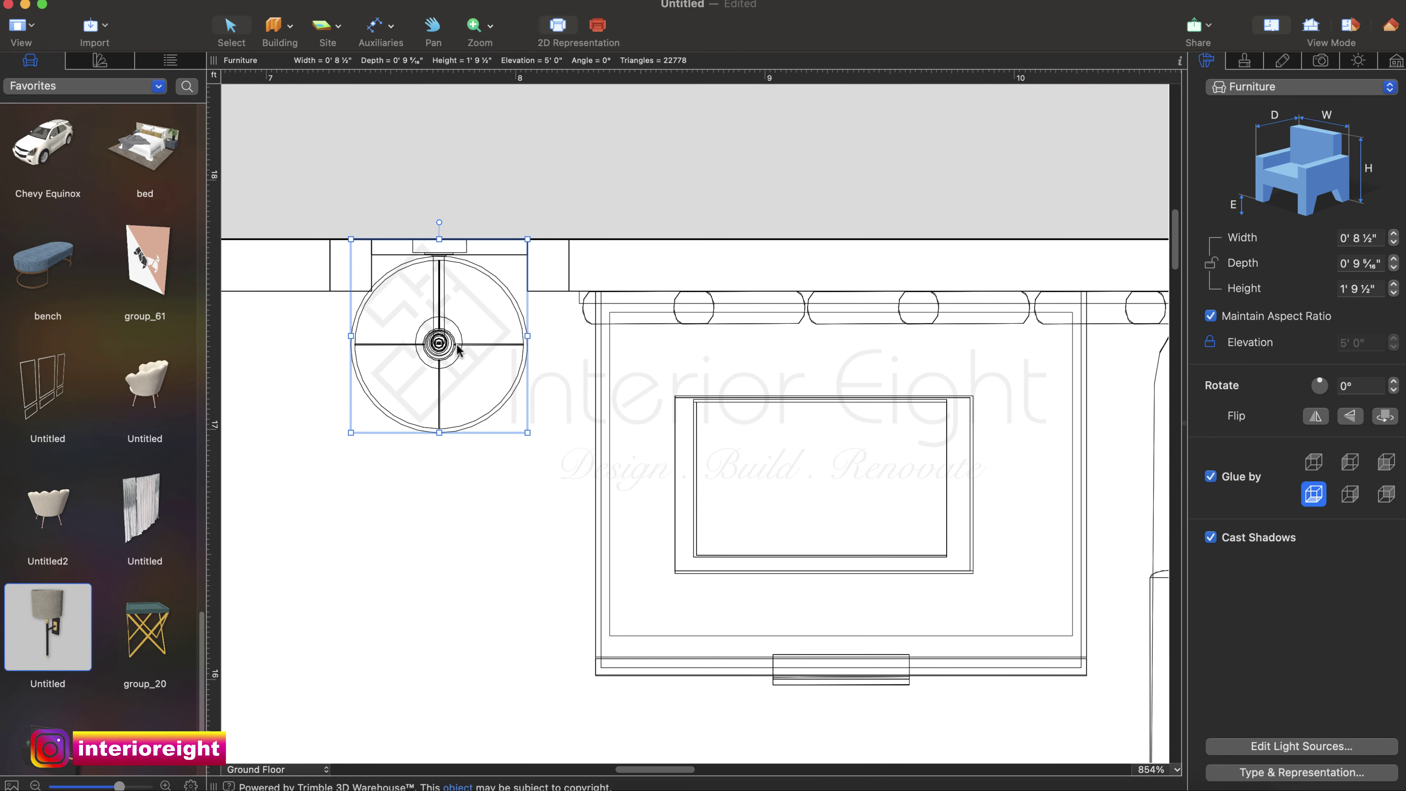
left_click_drag(439, 343, 449, 360)
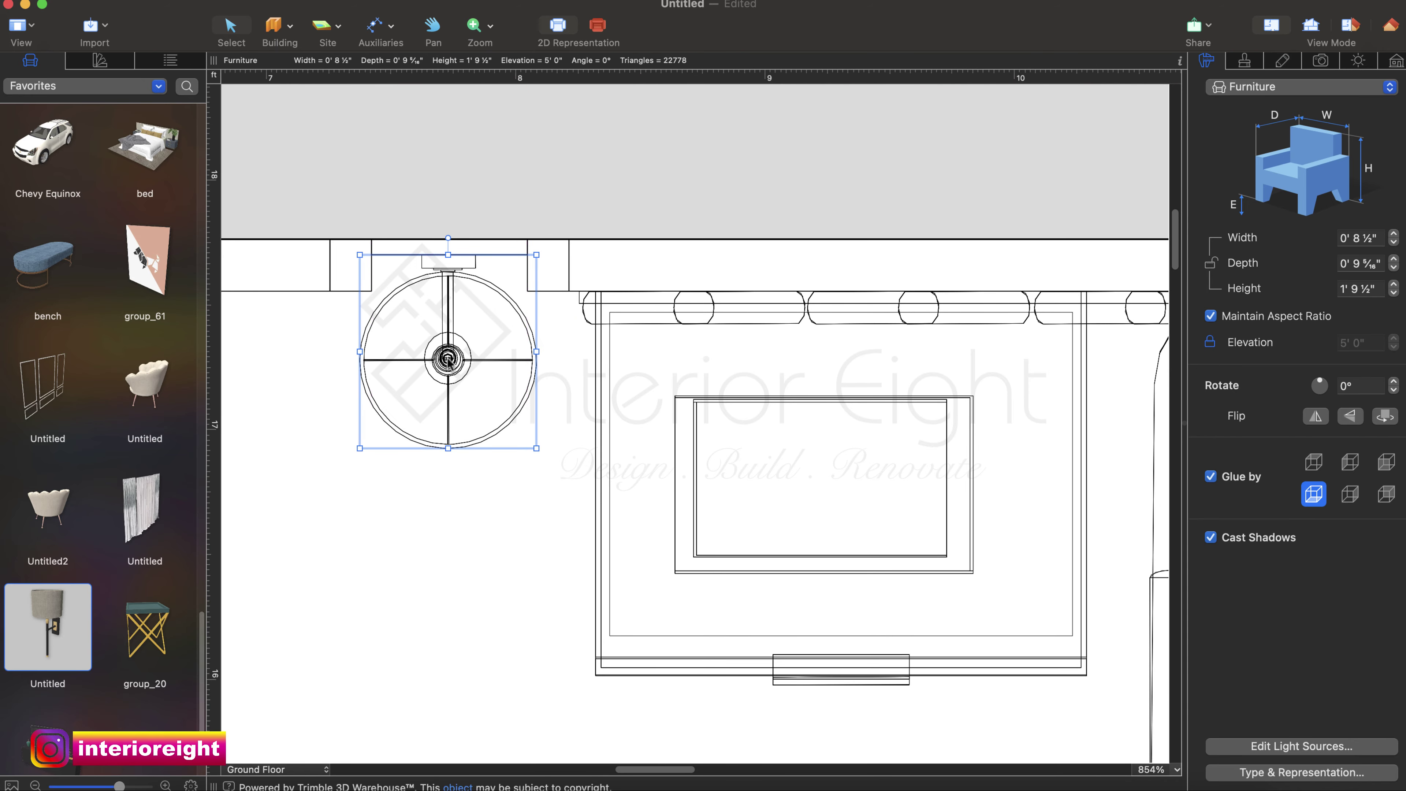
left_click(1390, 27)
scroll(1071, 321, "up", 3)
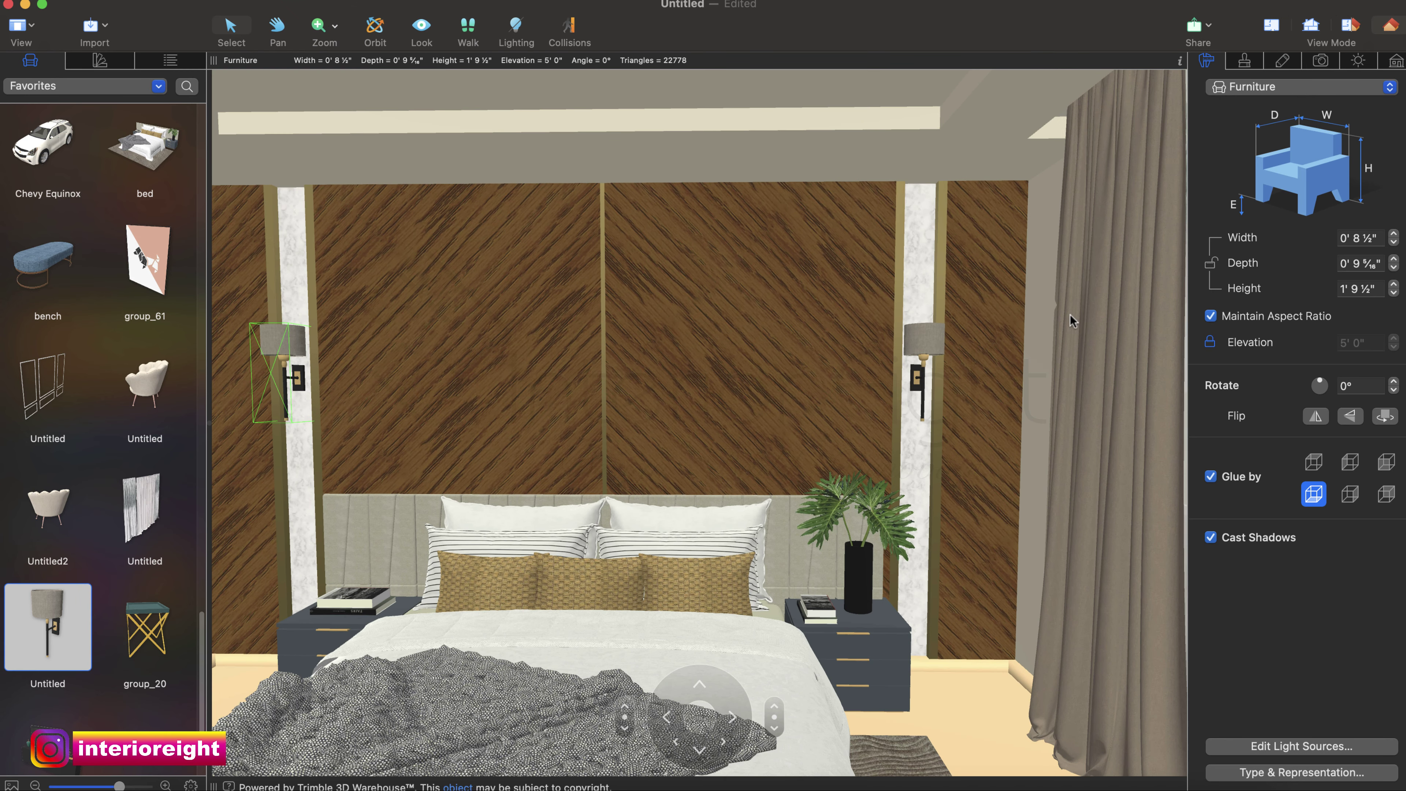
In the 2D plan, place the favorite picture light against the wall, centred on the framed painting behind the armchairs.
scroll(1071, 321, "left", 5)
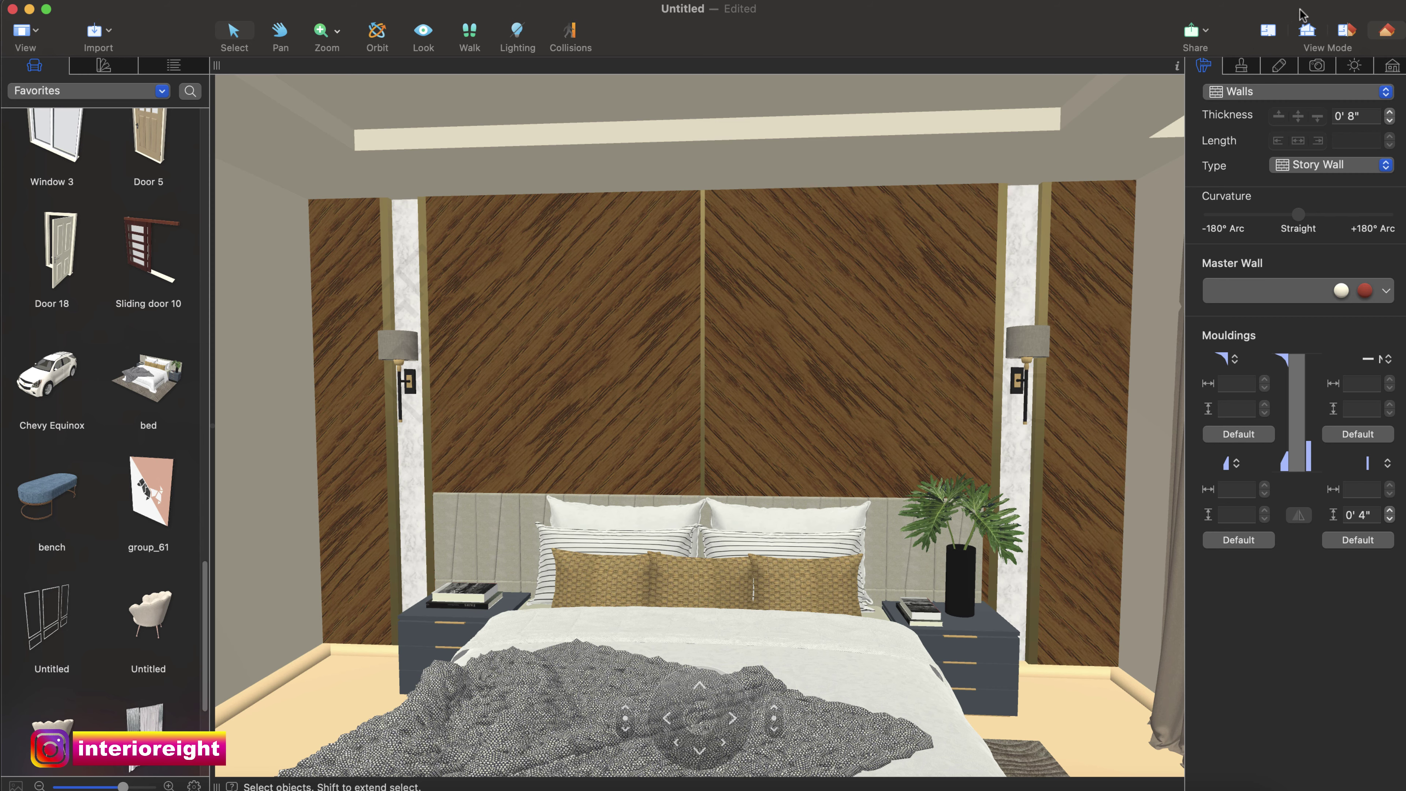
left_click(1267, 30)
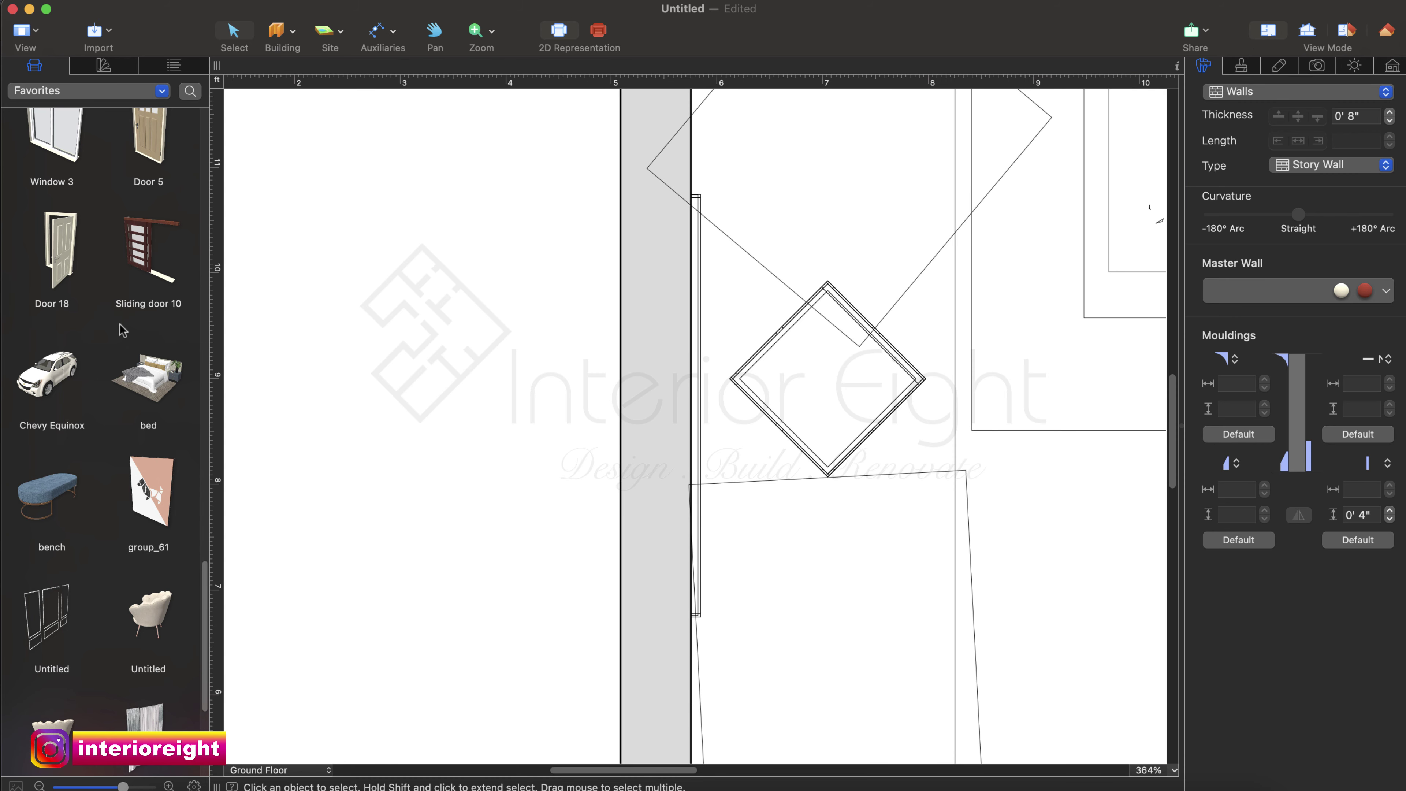
scroll(123, 576, "down", 5)
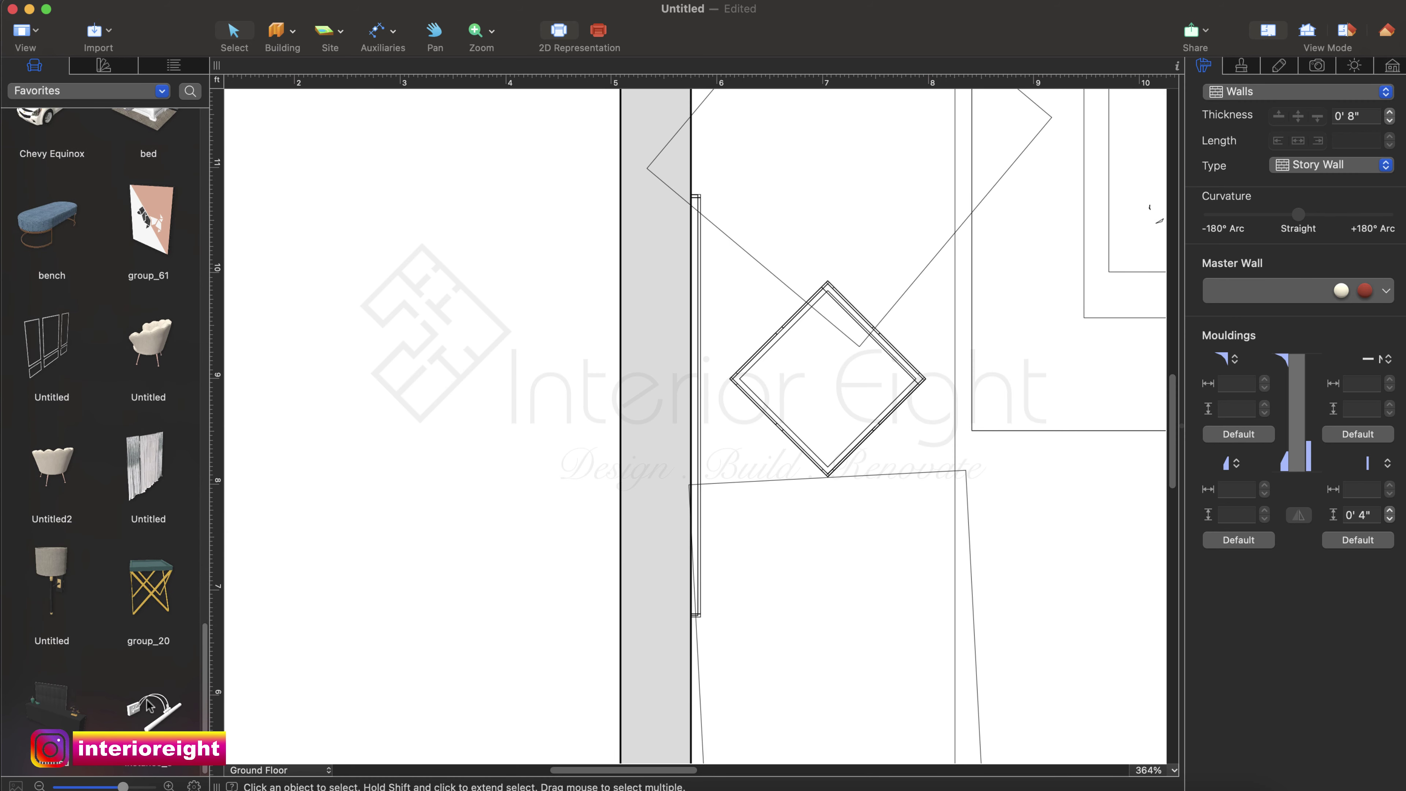
left_click_drag(147, 711, 748, 406)
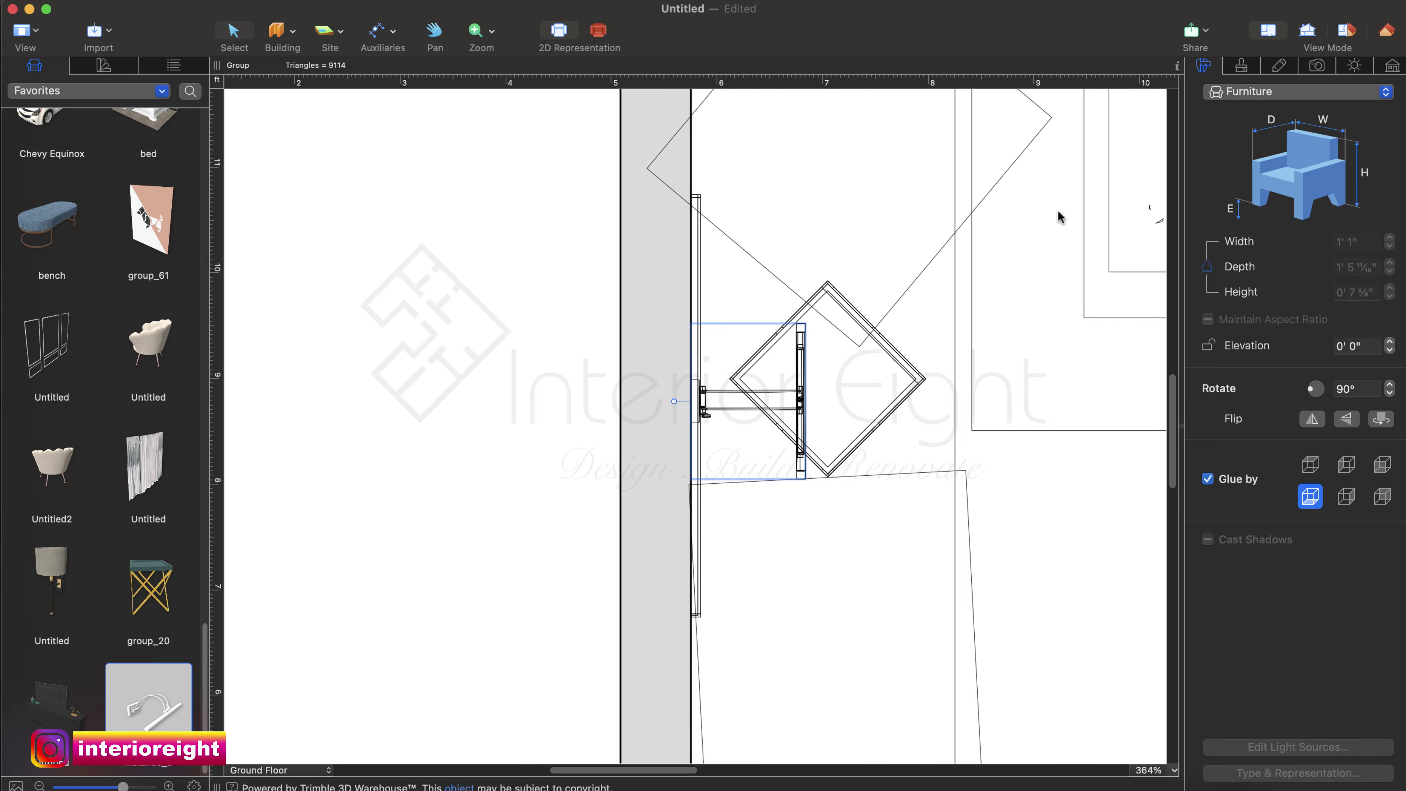
In the 3D view, set the picture light's elevation to 6' 9" above the painting.
left_click(1380, 36)
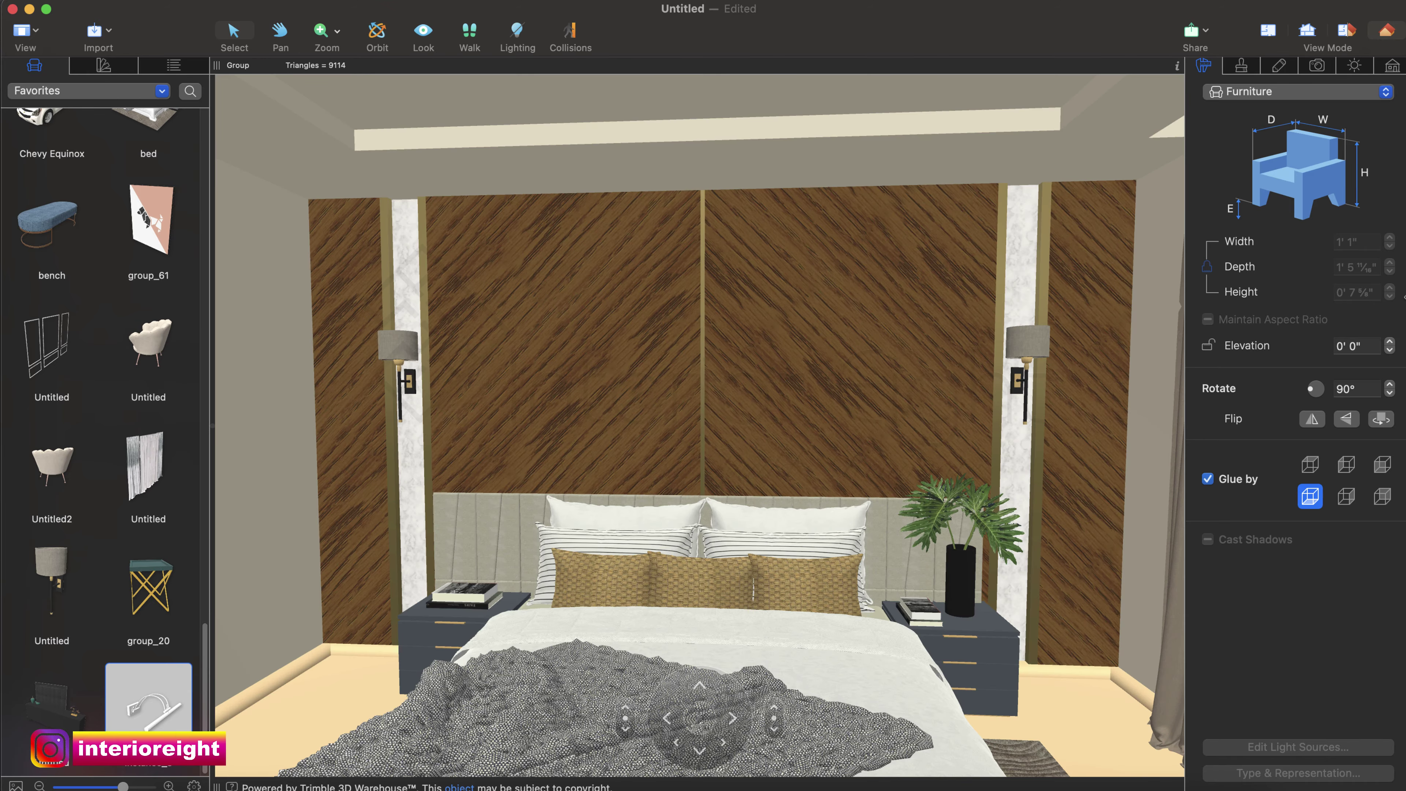
key("Left")
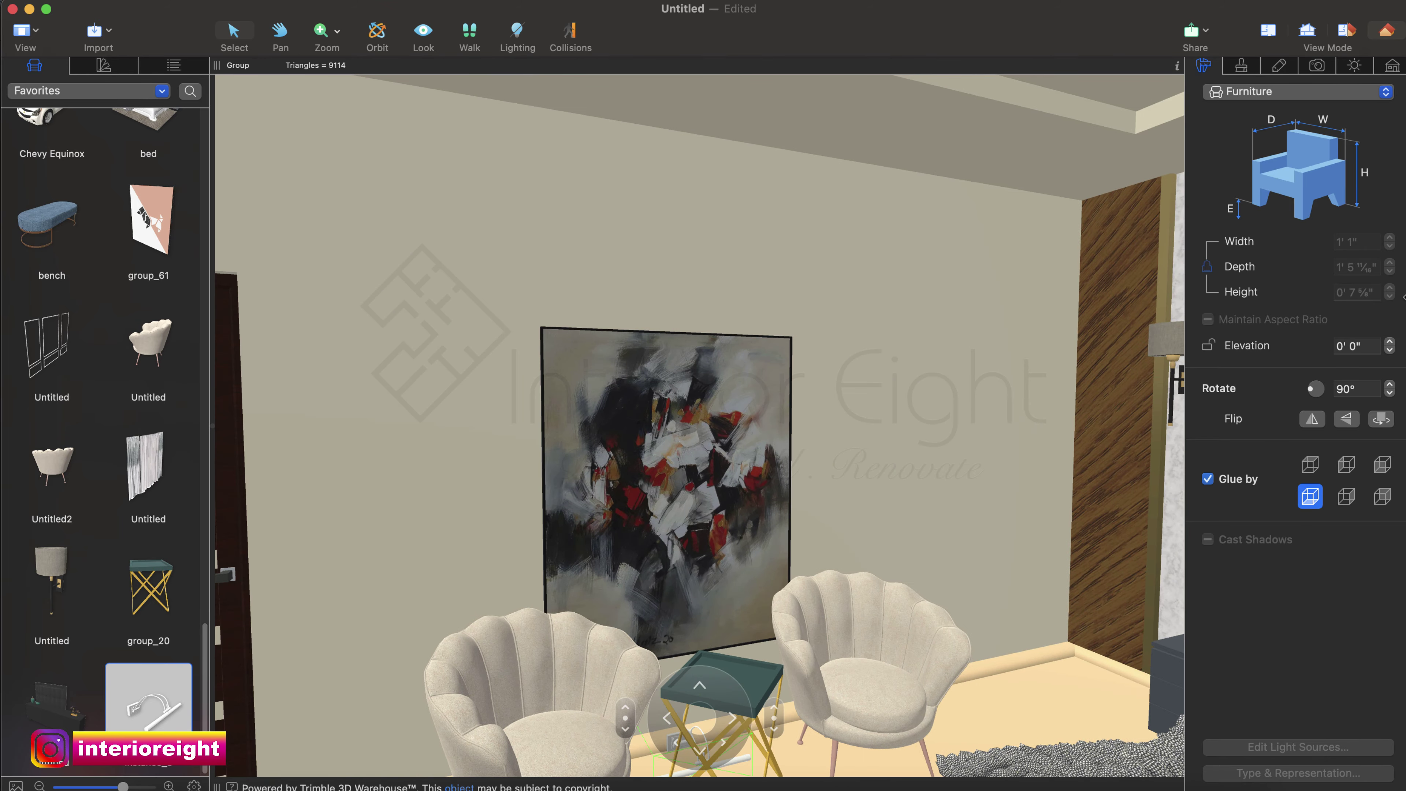
left_click(1334, 347)
type("6' 9")
key("Return")
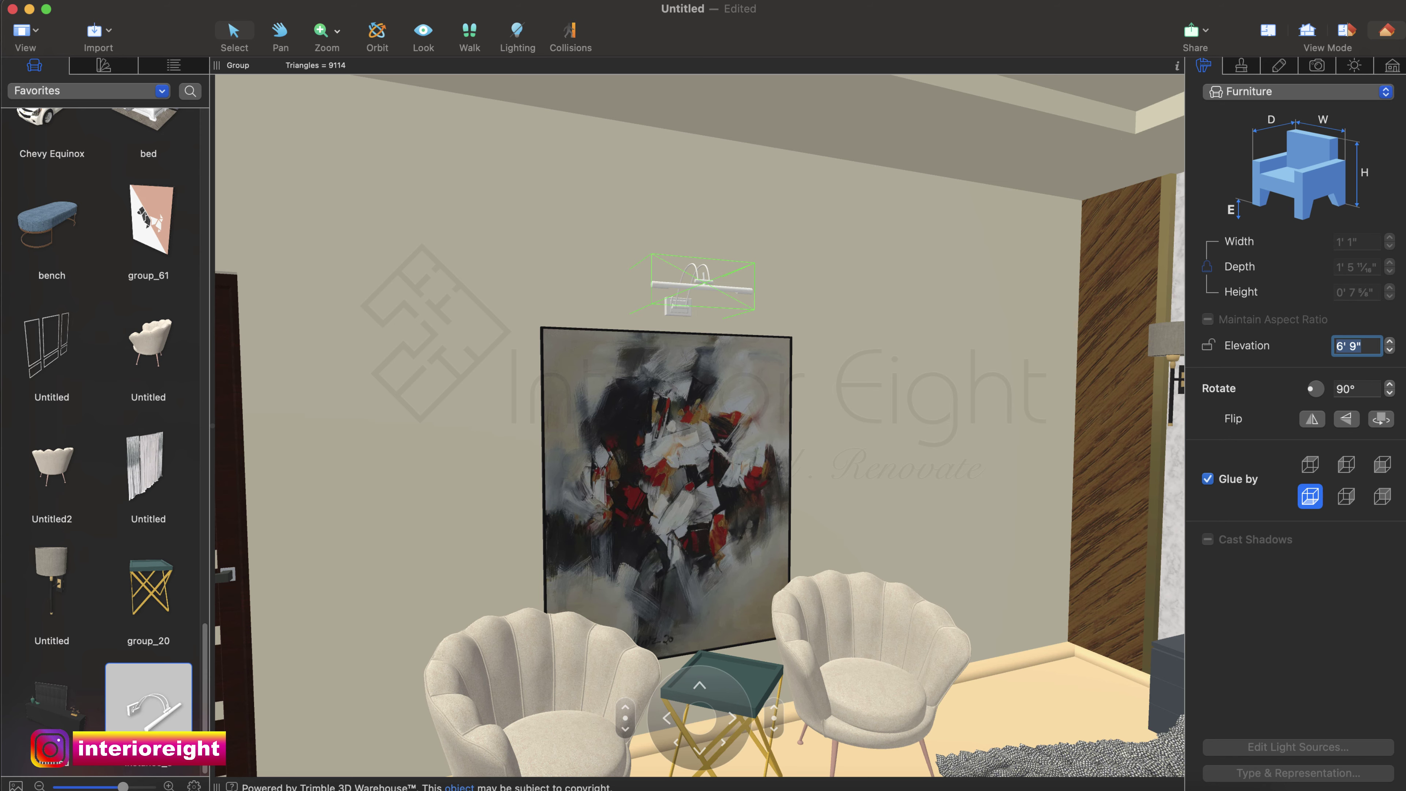
left_click(783, 497)
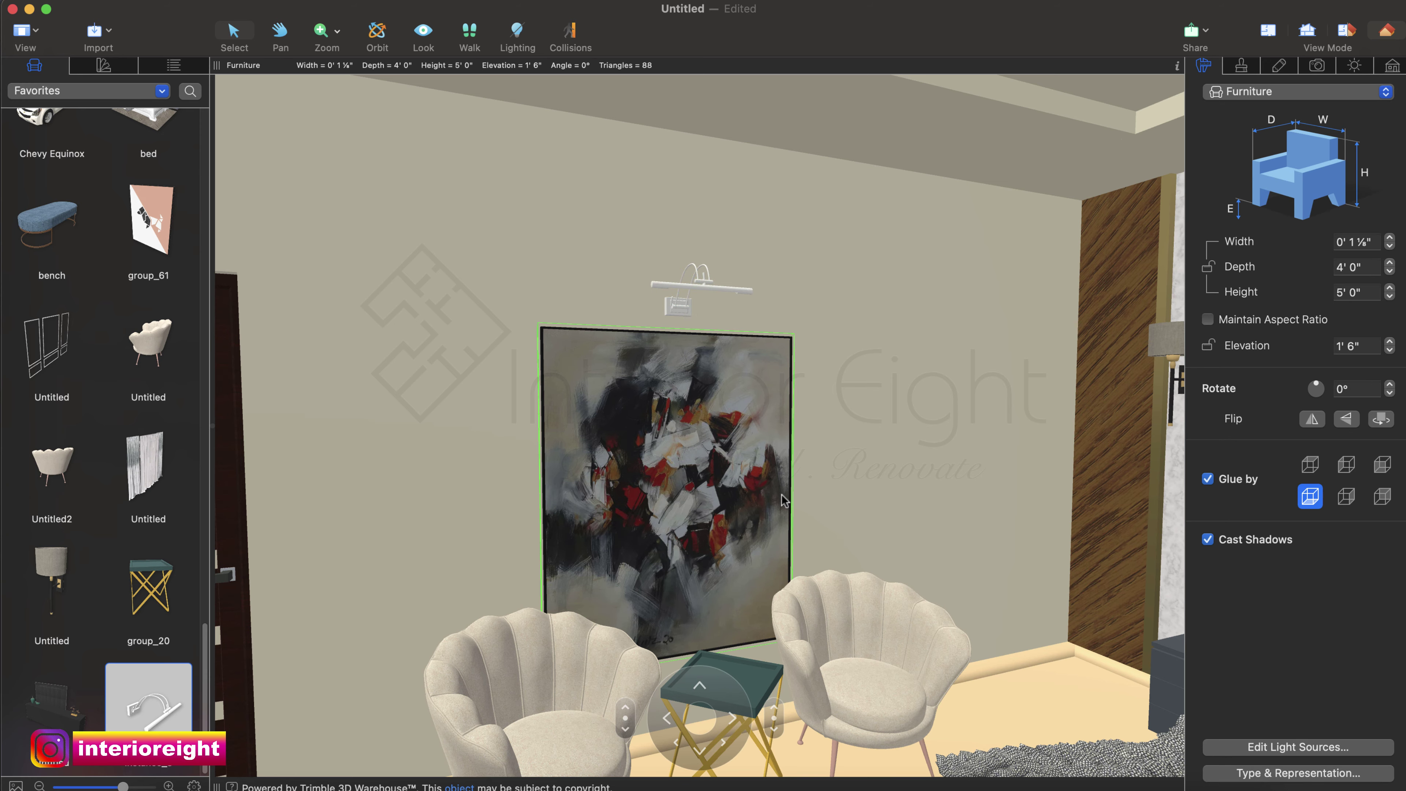
scroll(780, 495, "right", 8)
scroll(781, 494, "left", 6)
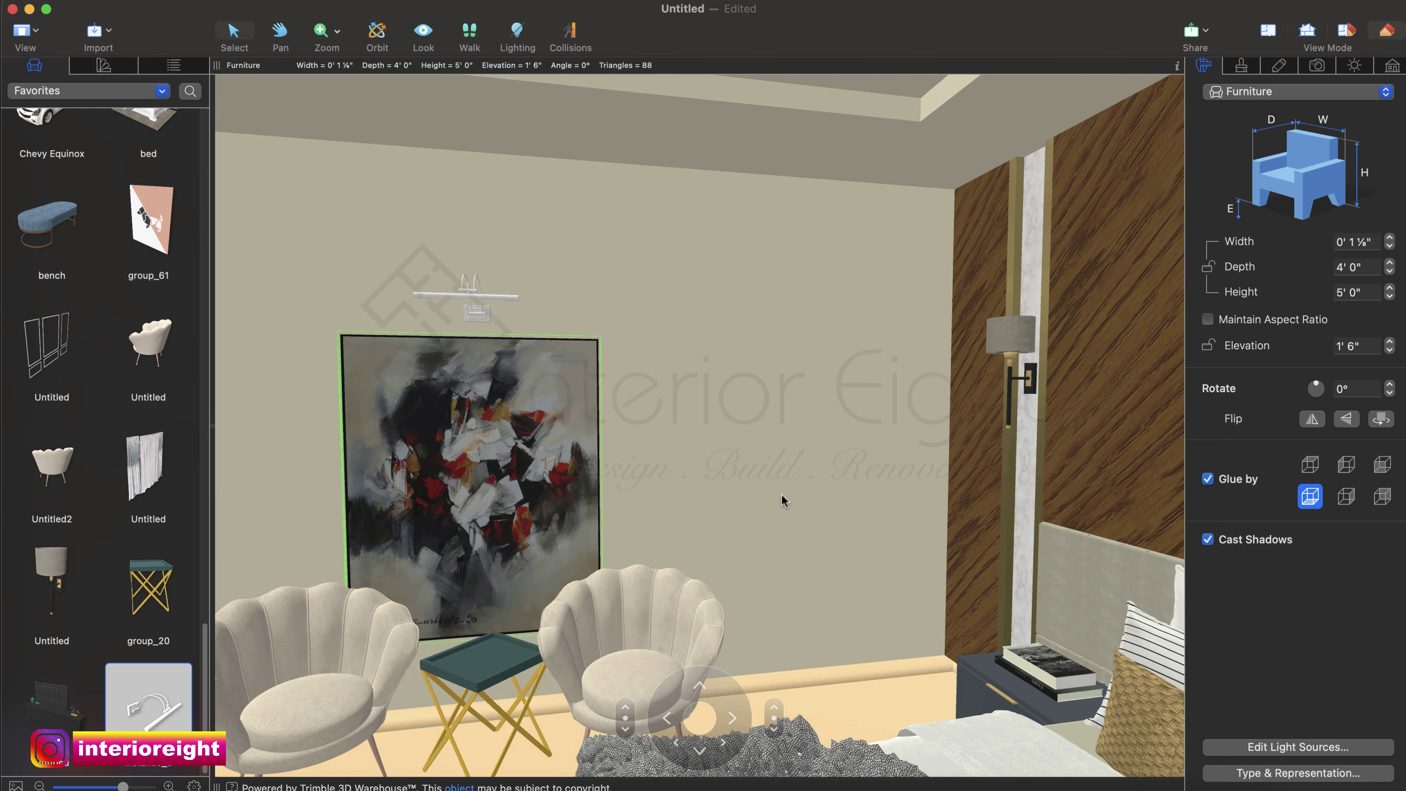
scroll(781, 498, "left", 4)
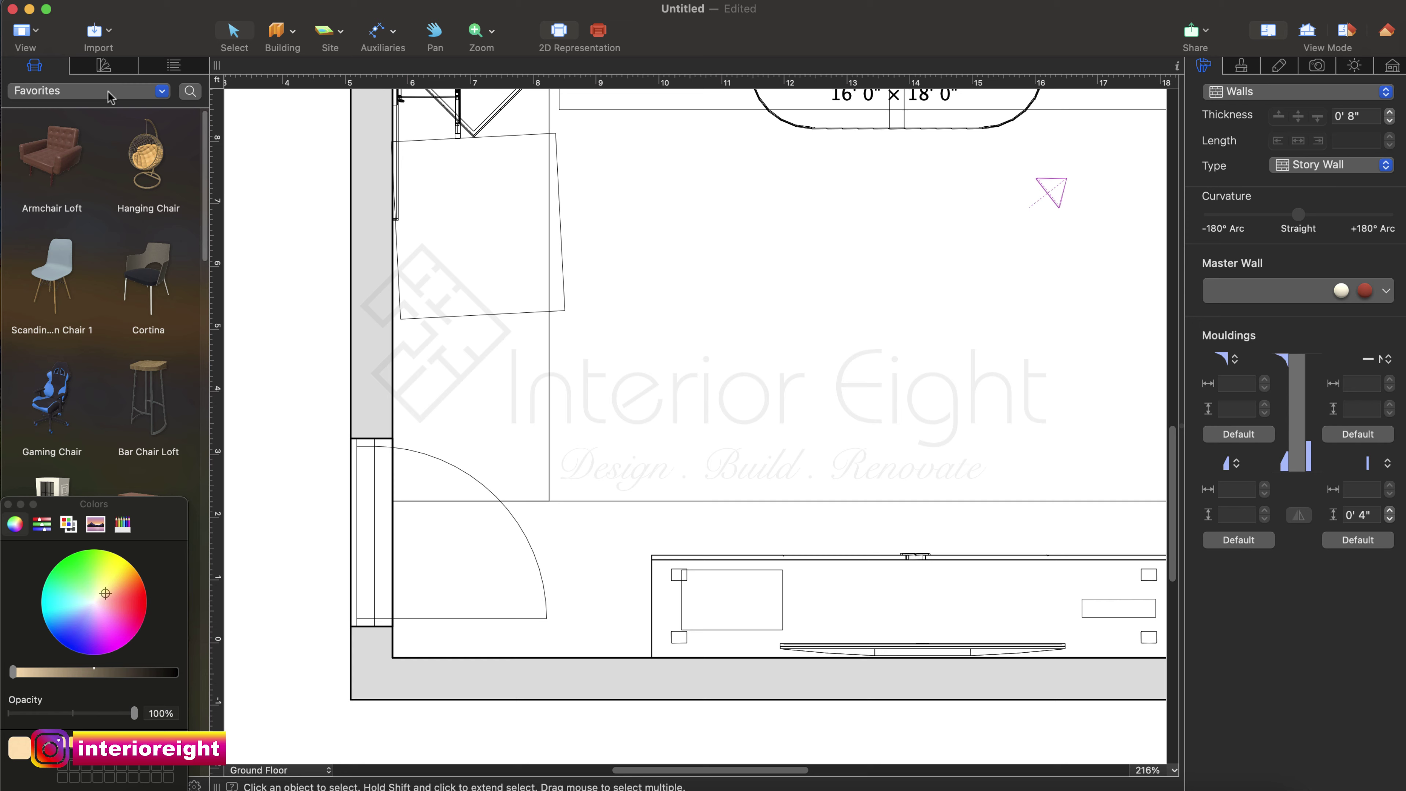
Place a Pleiad lamp from the Lamps category in the corner between the door and TV console, and switch off the 3D lighting.
left_click(110, 91)
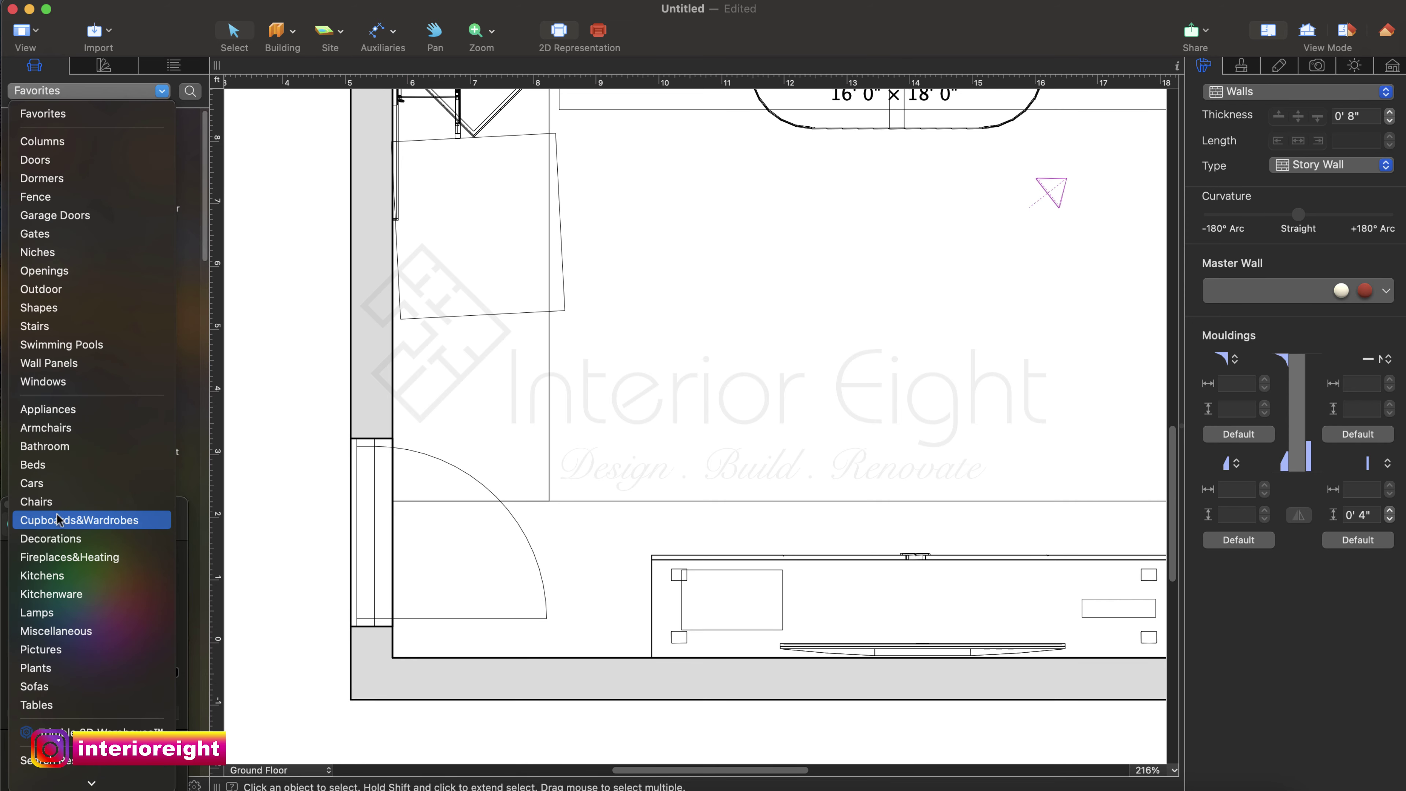
left_click(64, 613)
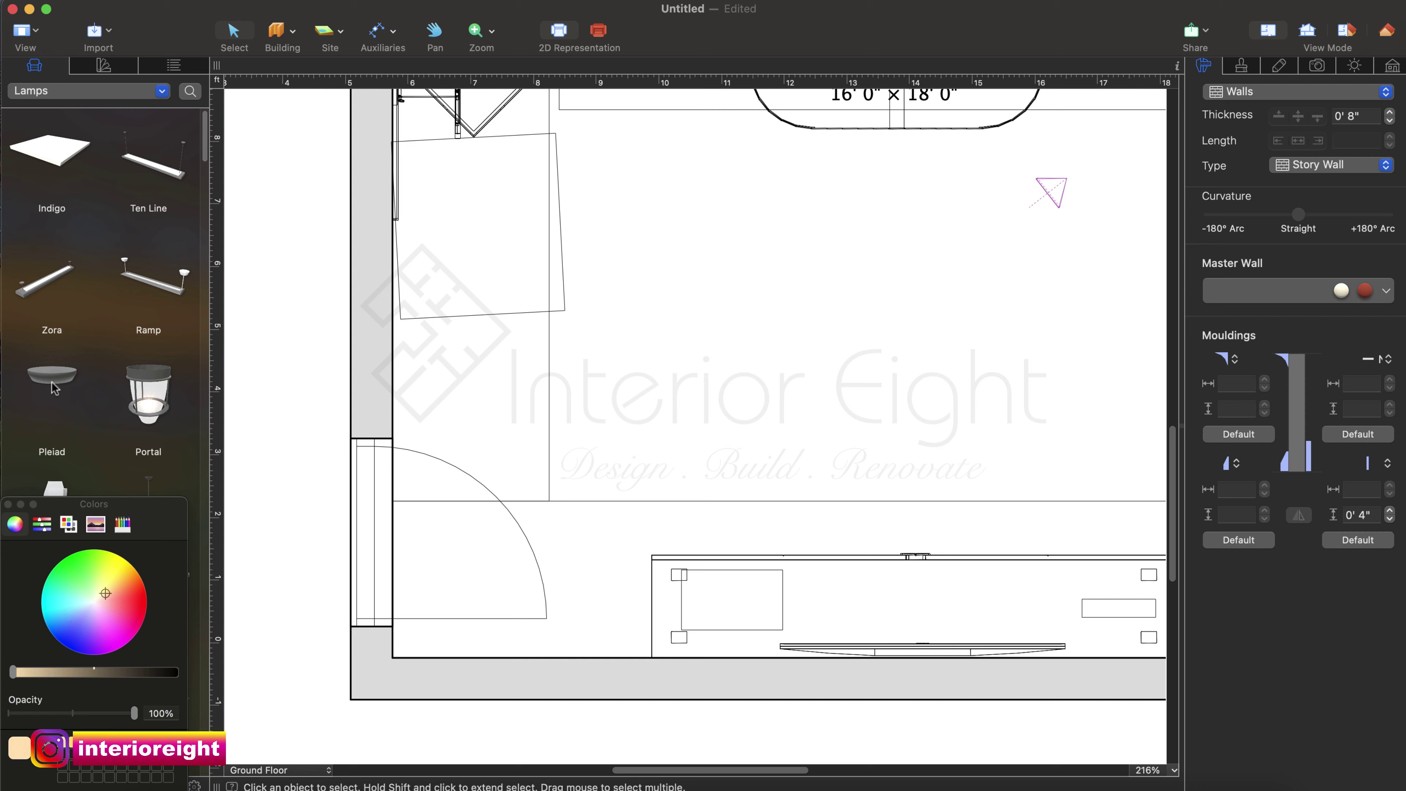
left_click_drag(54, 393, 472, 586)
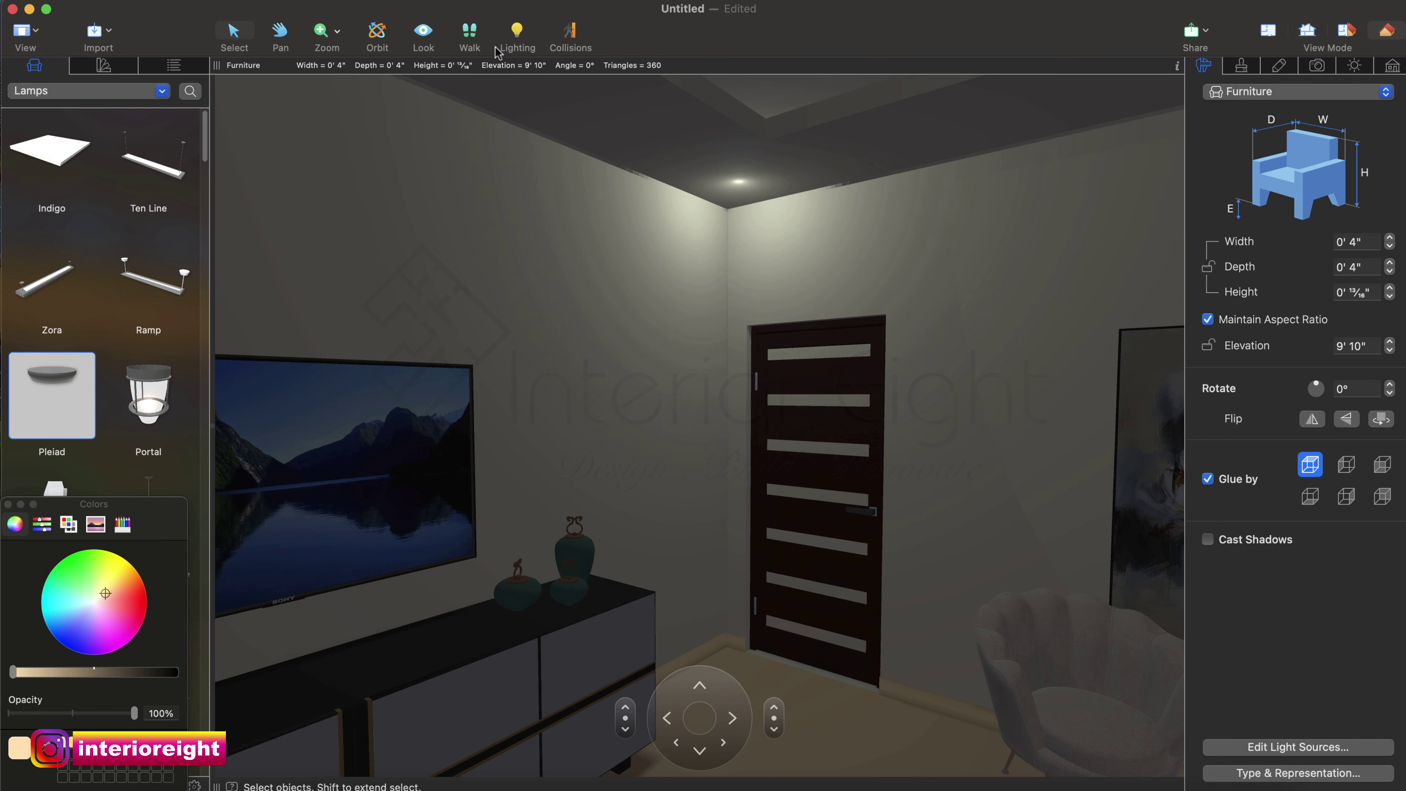
left_click(516, 32)
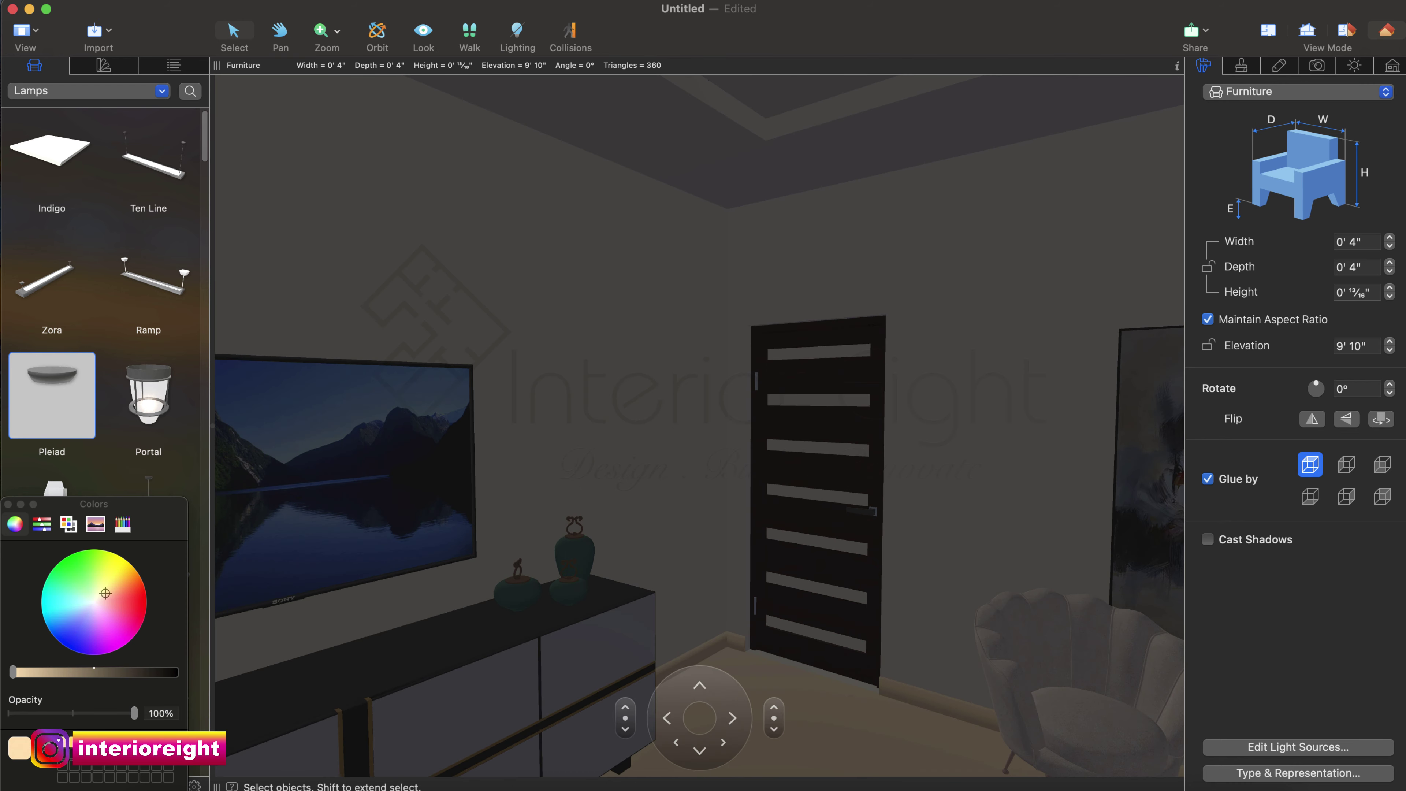
Lower the Pleiad ceiling lamp near the door to an elevation of 9' 6" and turn on the 3D lighting.
left_click(1390, 350)
left_click(1390, 350)
left_click(1389, 350)
left_click(1390, 350)
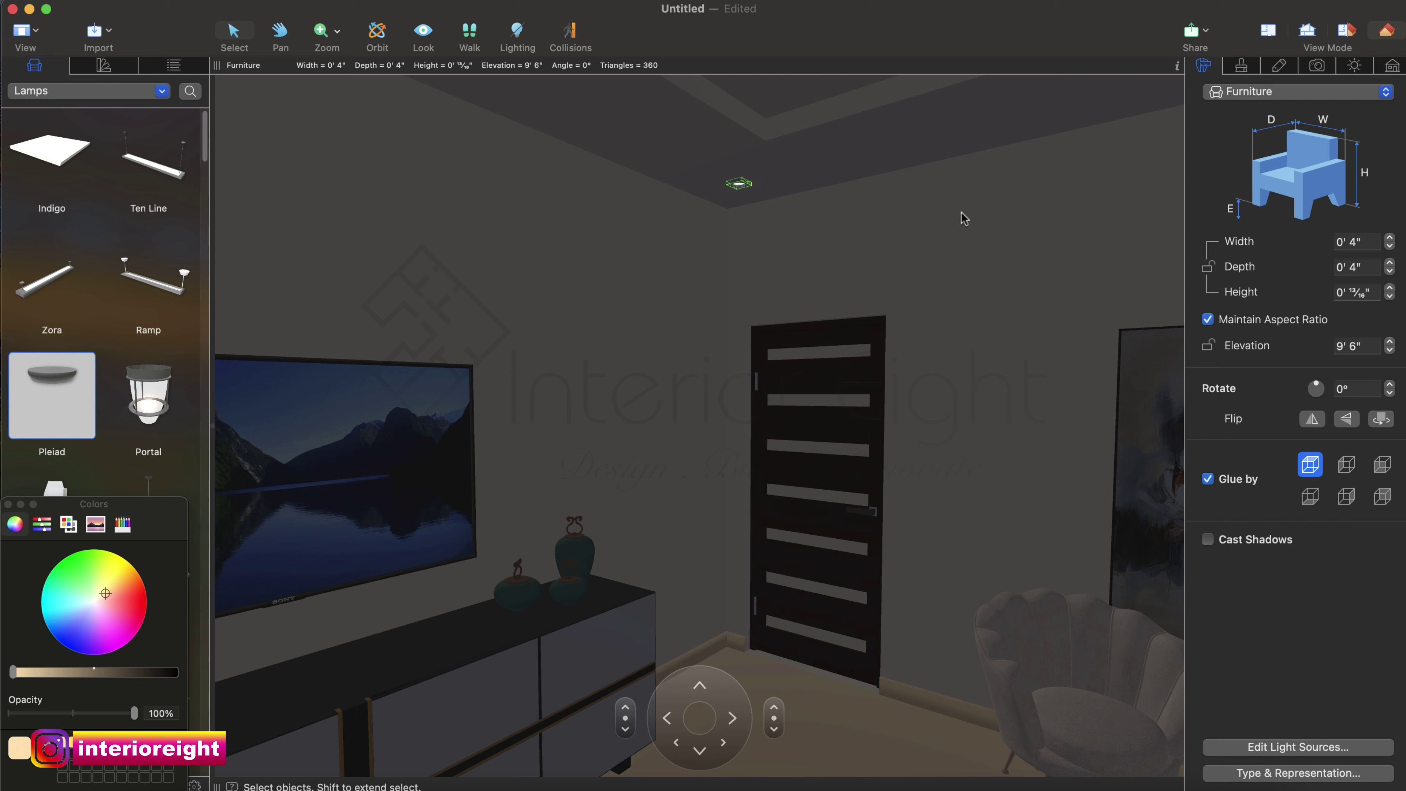
left_click(506, 40)
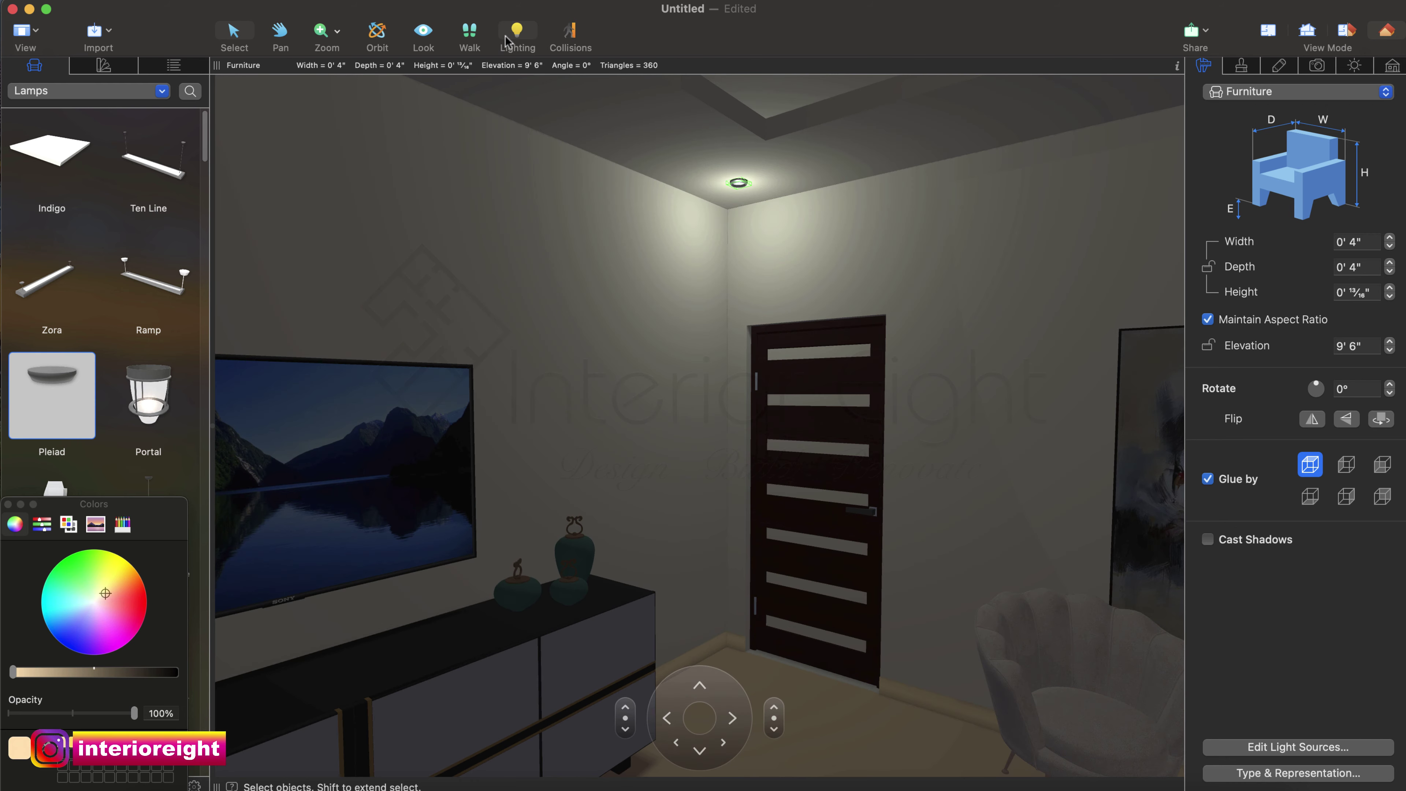
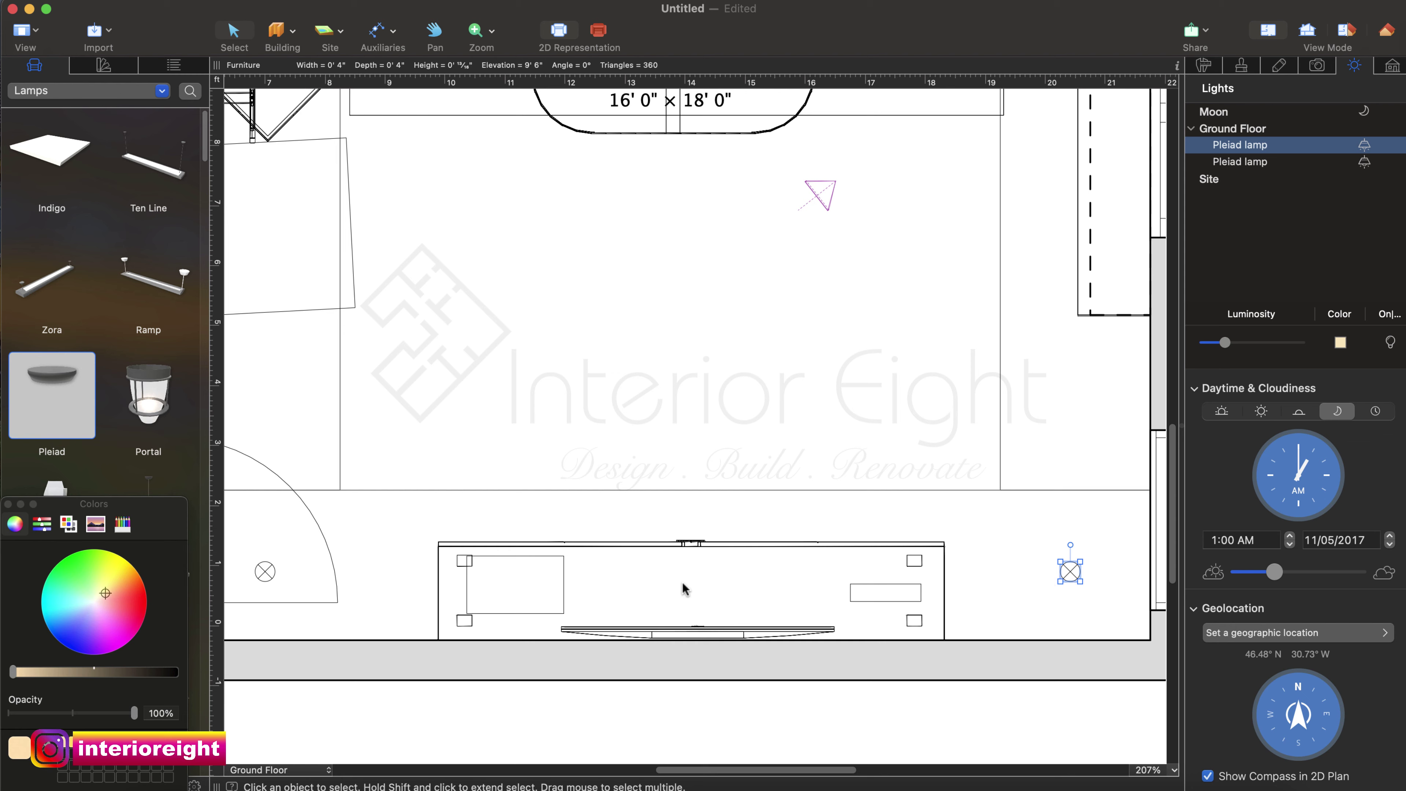
Paste a third Pleiad lamp above the middle of the TV console, aligned with the other two, and check its light in 3D.
key("super+v")
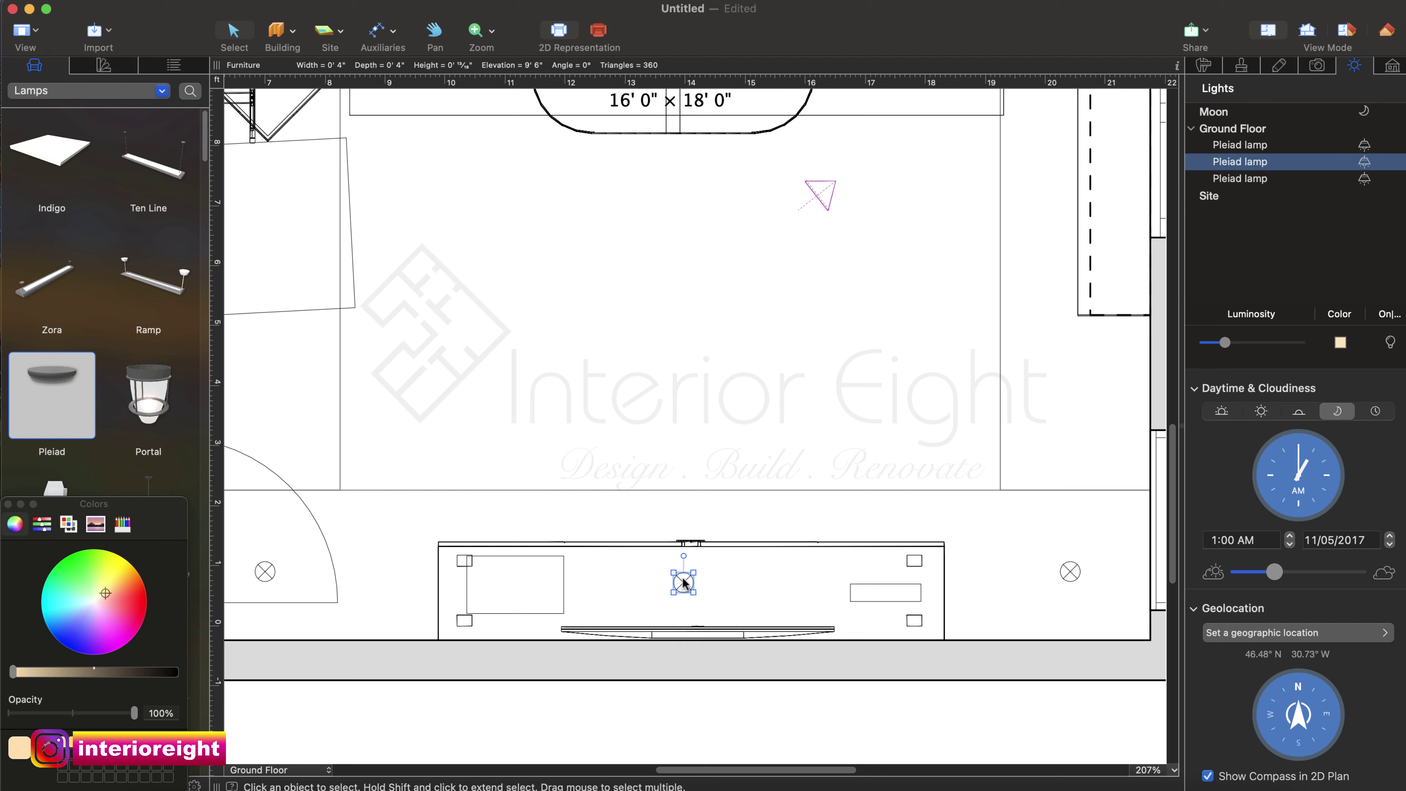
left_click_drag(684, 582, 689, 577)
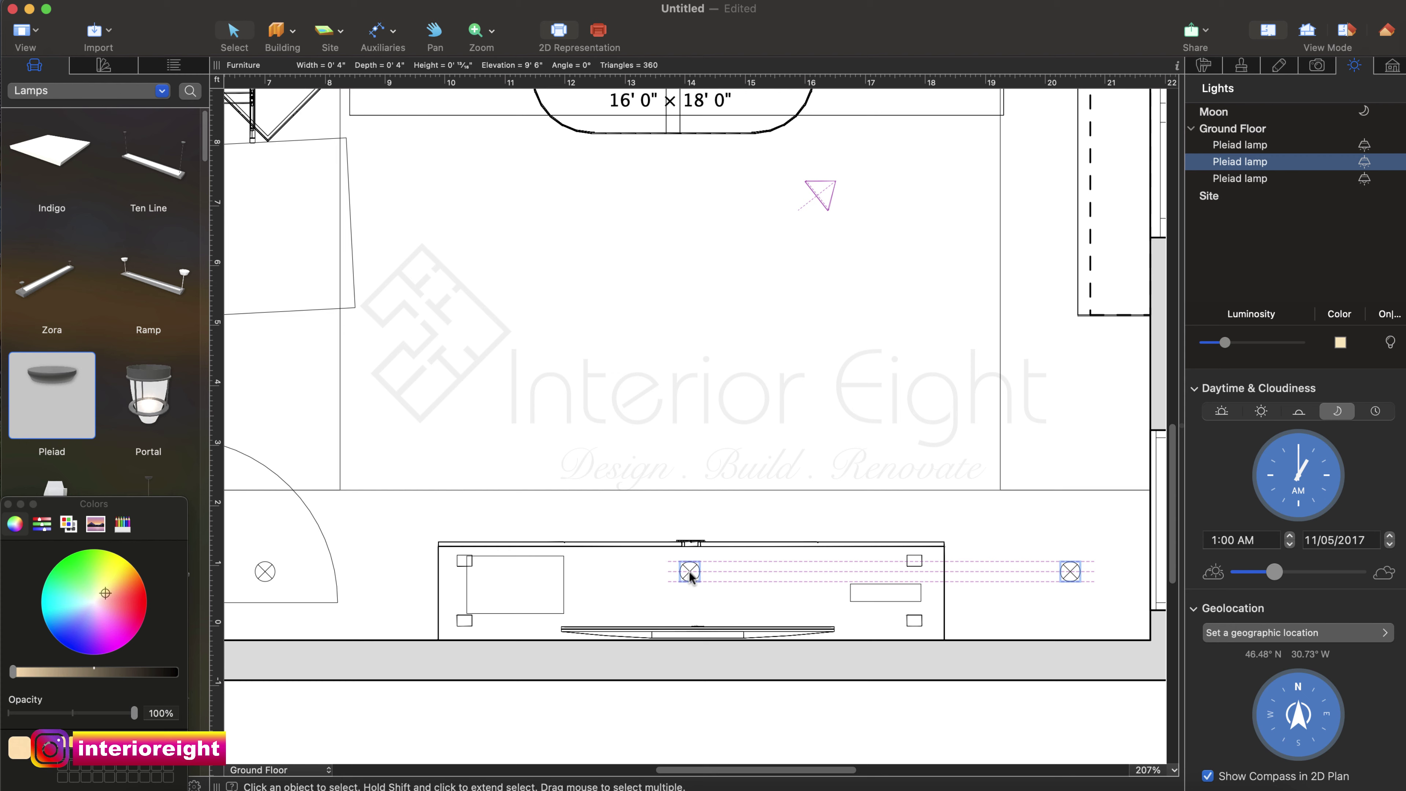
left_click_drag(690, 575, 690, 576)
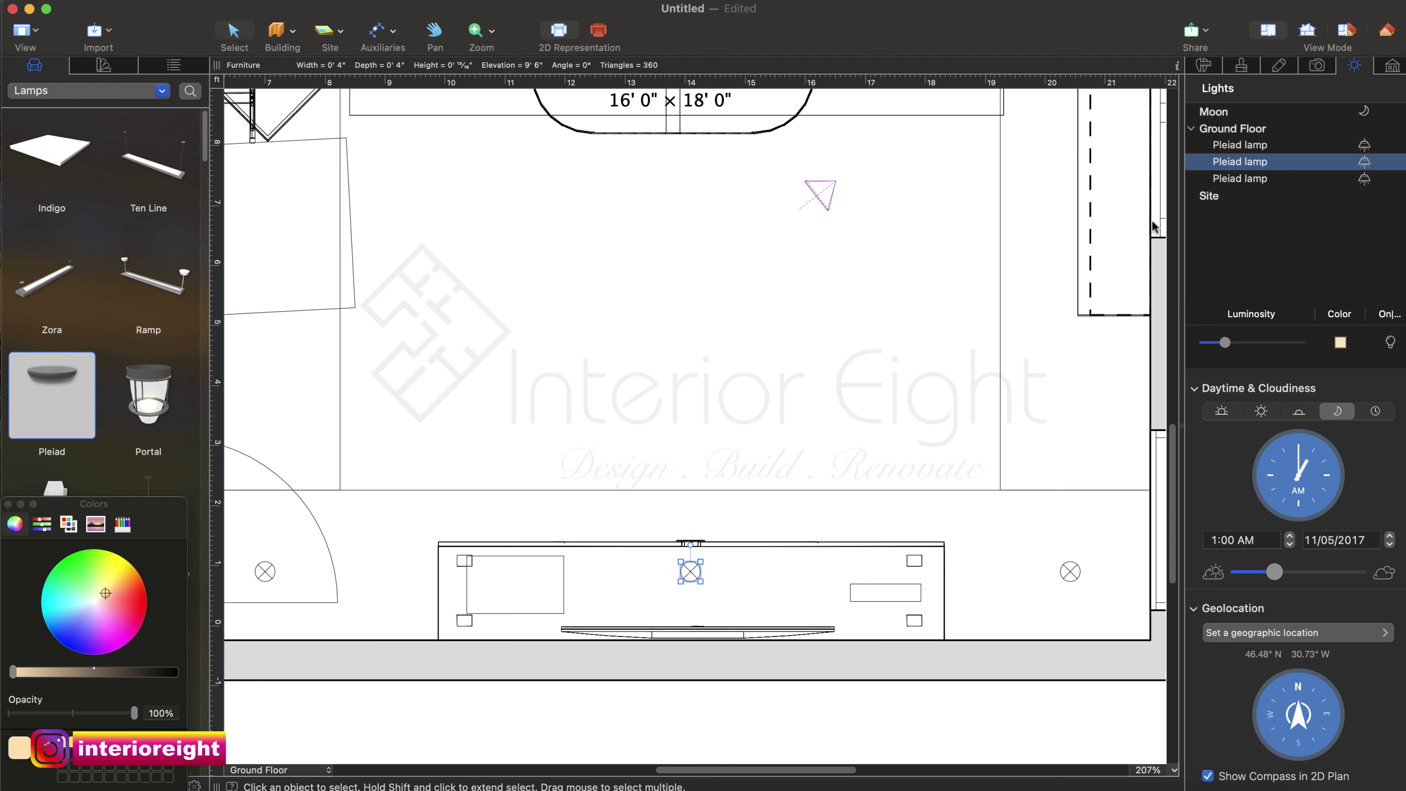
left_click(1387, 35)
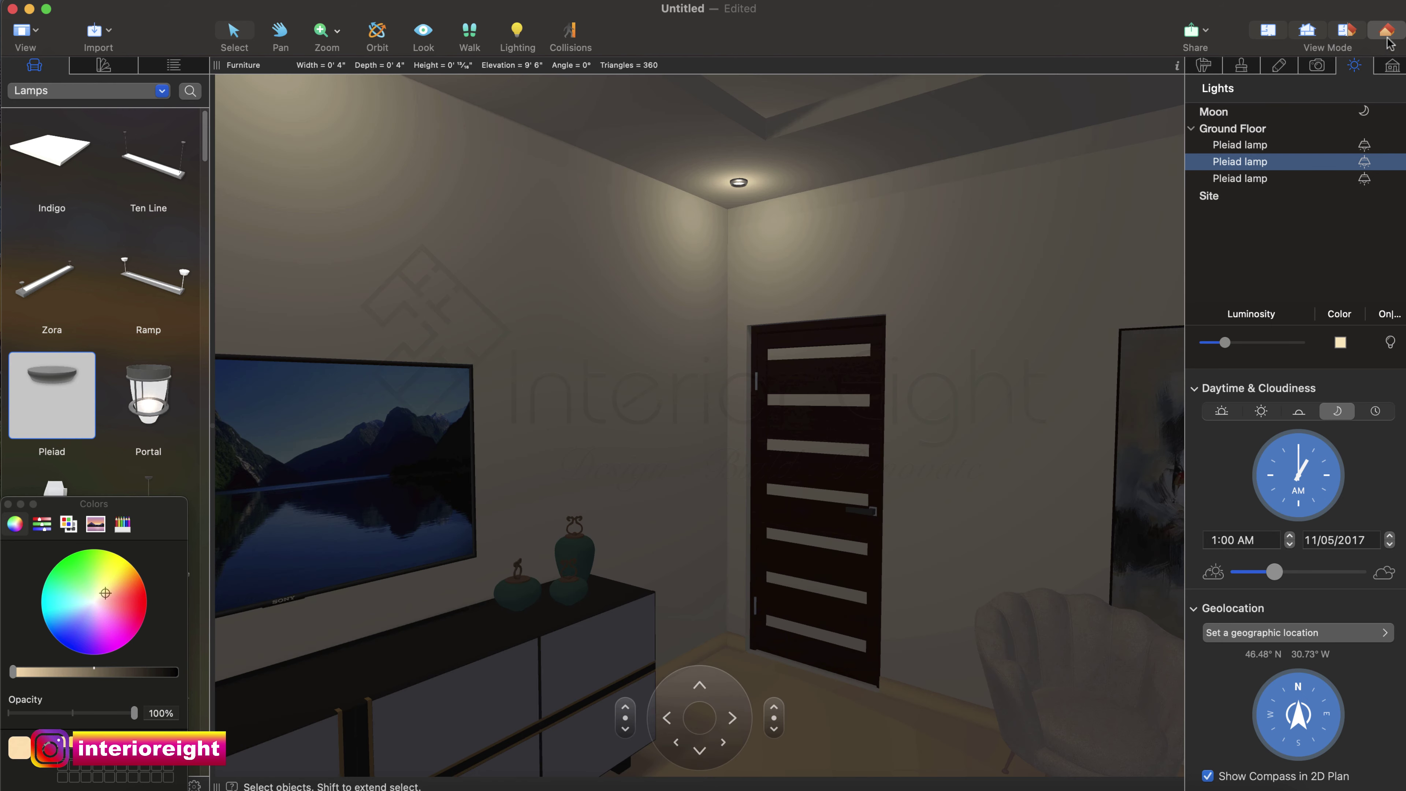
key("Left")
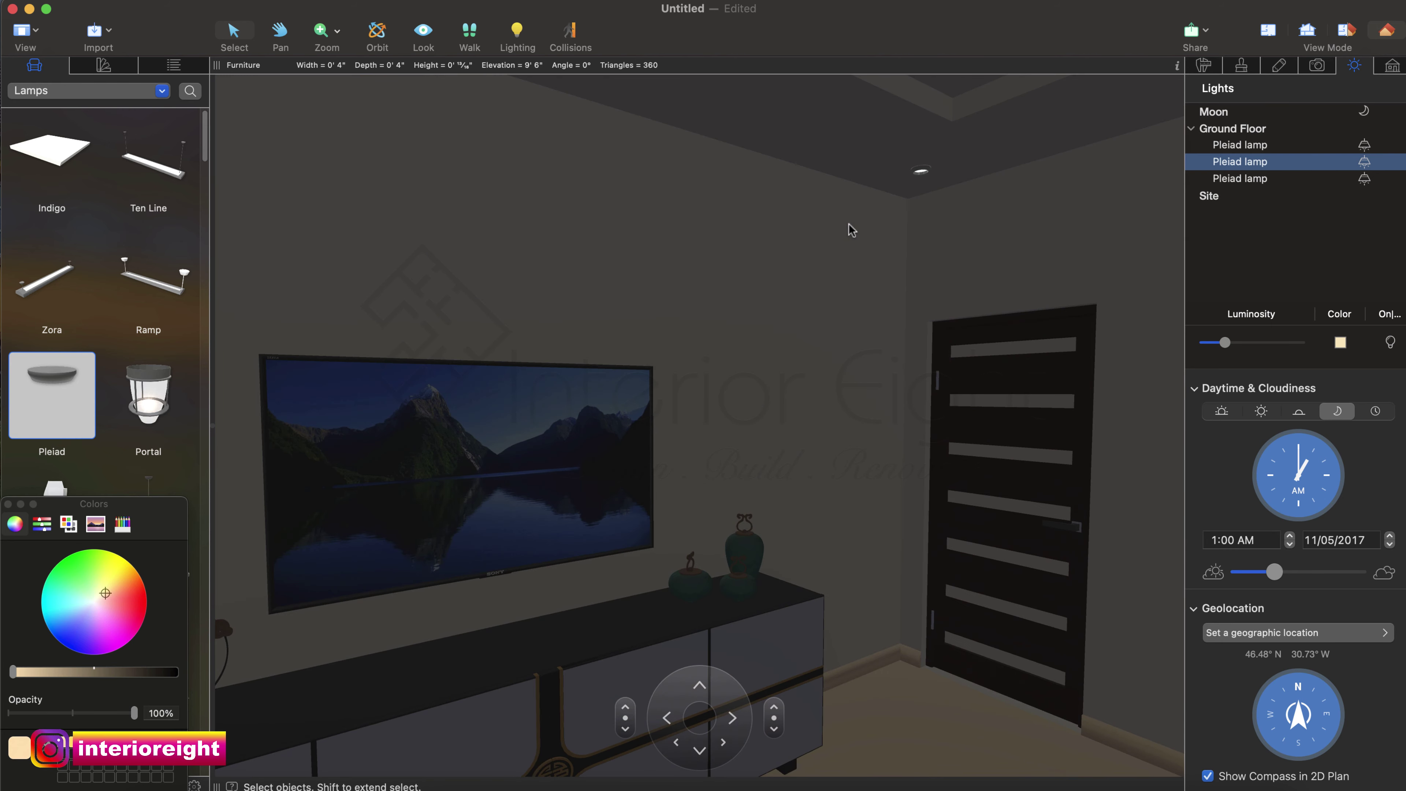
key("Down")
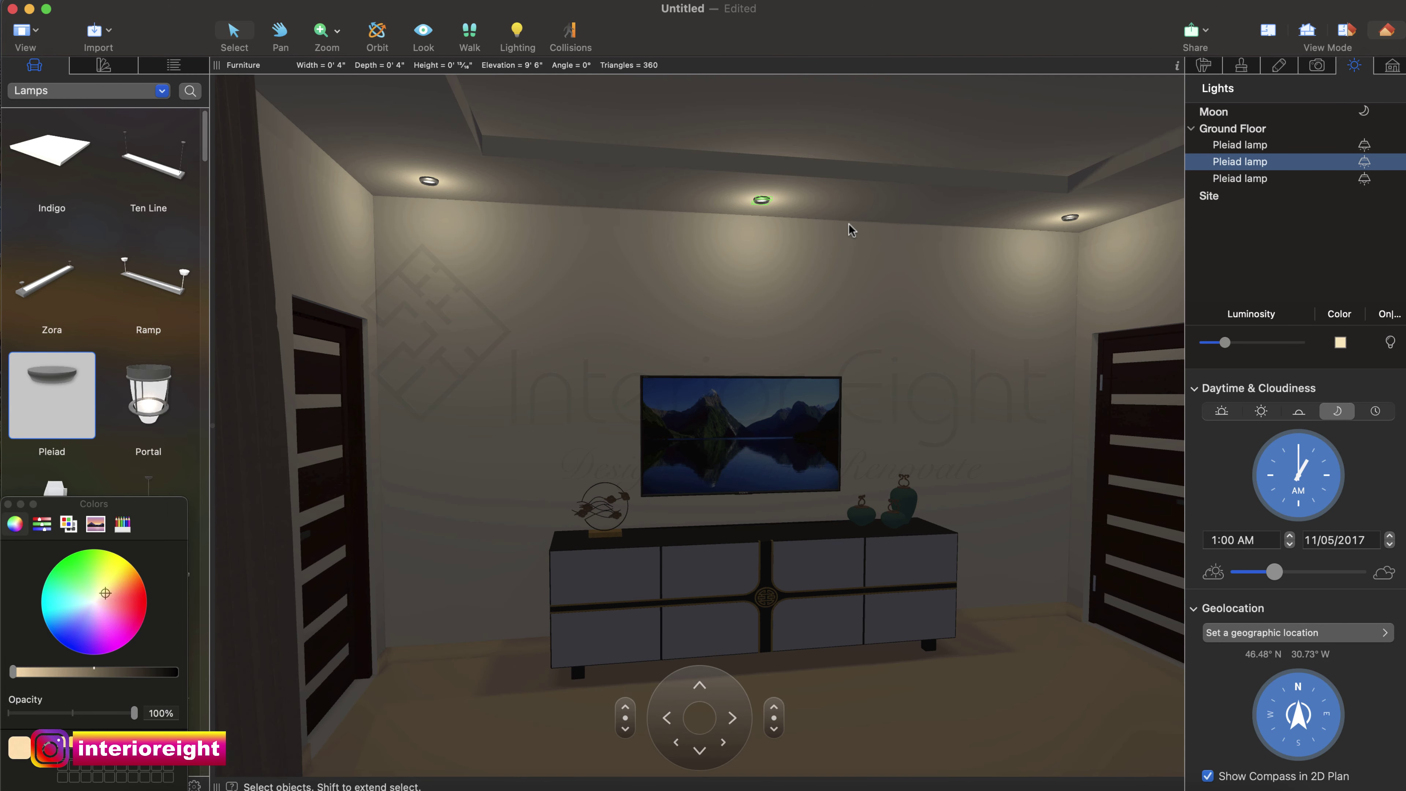
left_click(512, 35)
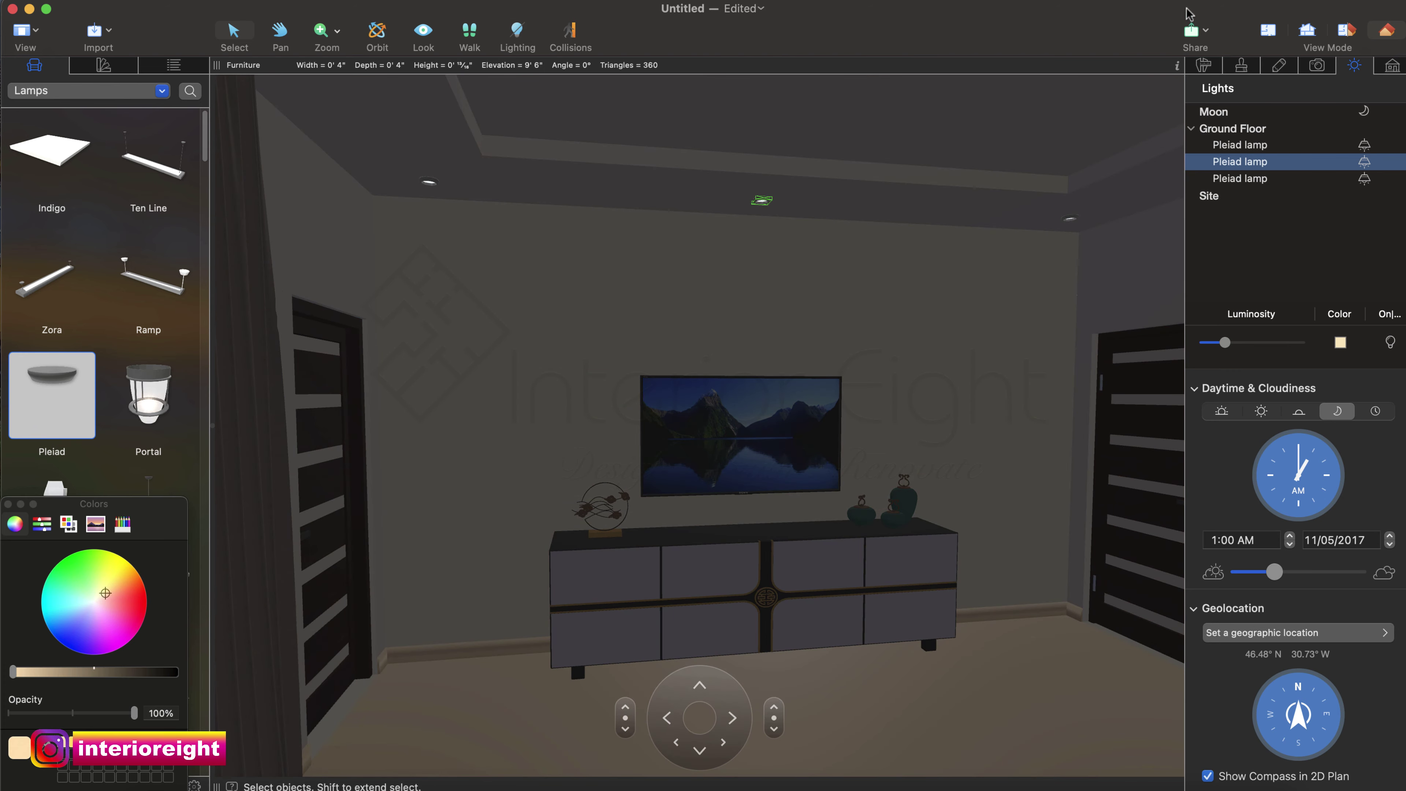
Copy the three TV-wall lamps in the 2D plan and place the copies in a row along the headboard wall.
left_click(1266, 30)
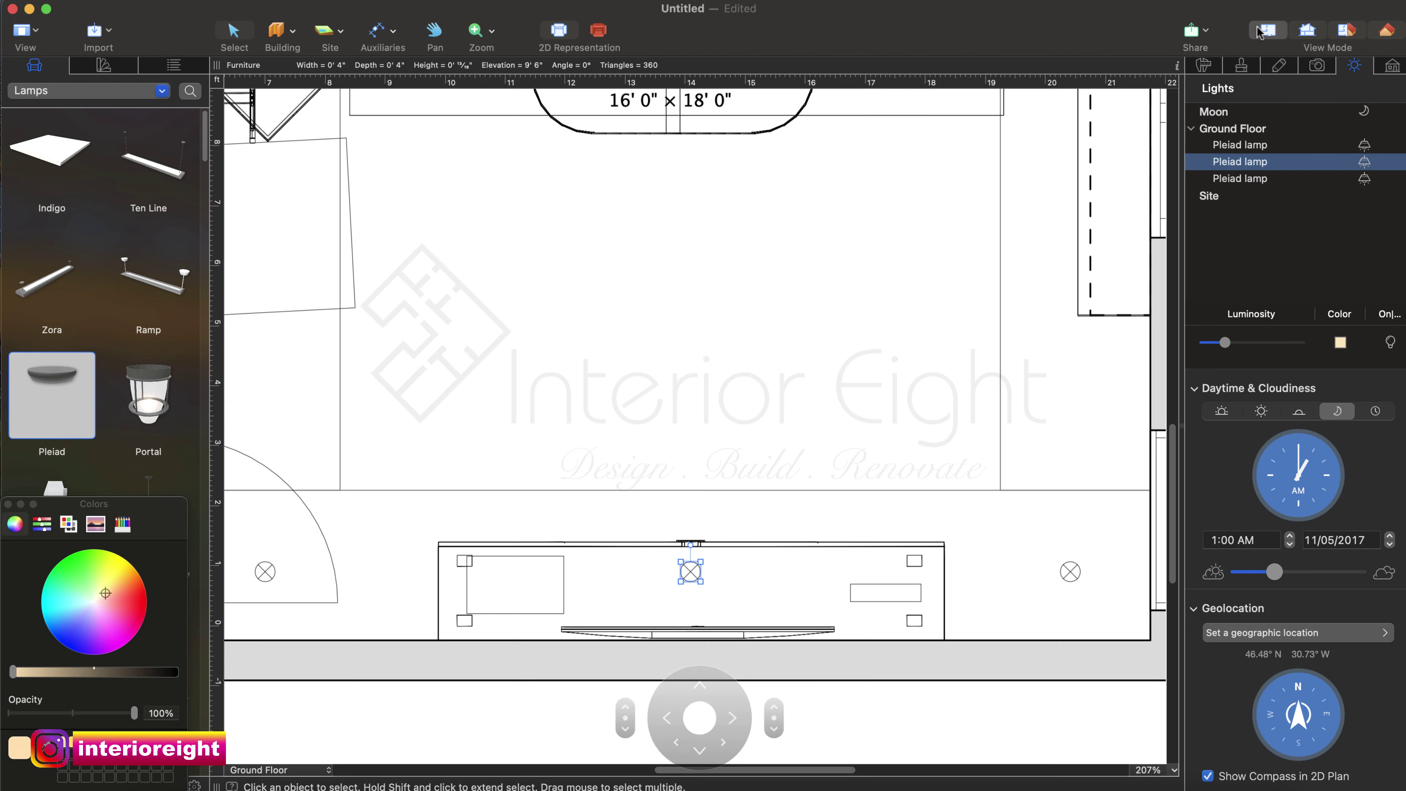
left_click(1070, 579, "shift")
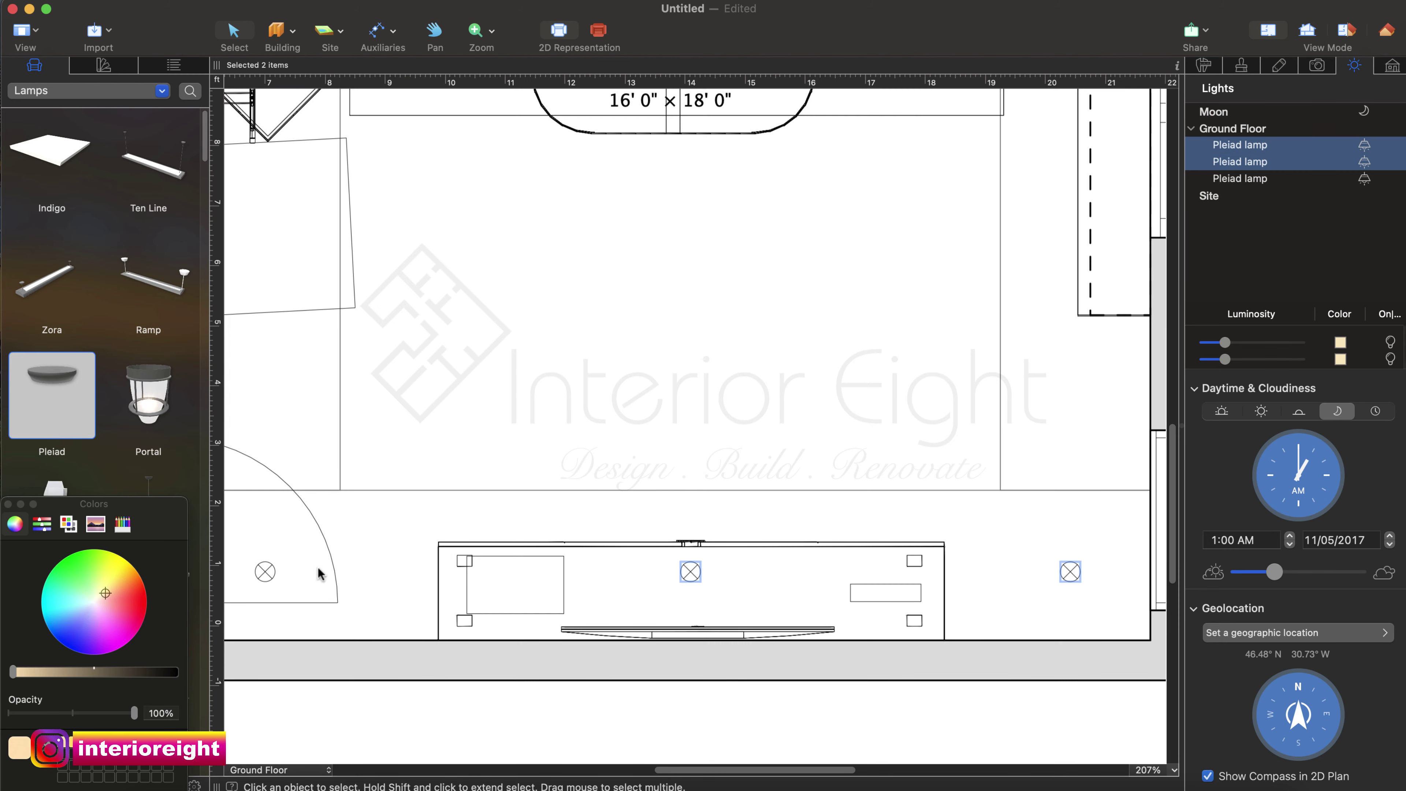
left_click(265, 573, "shift")
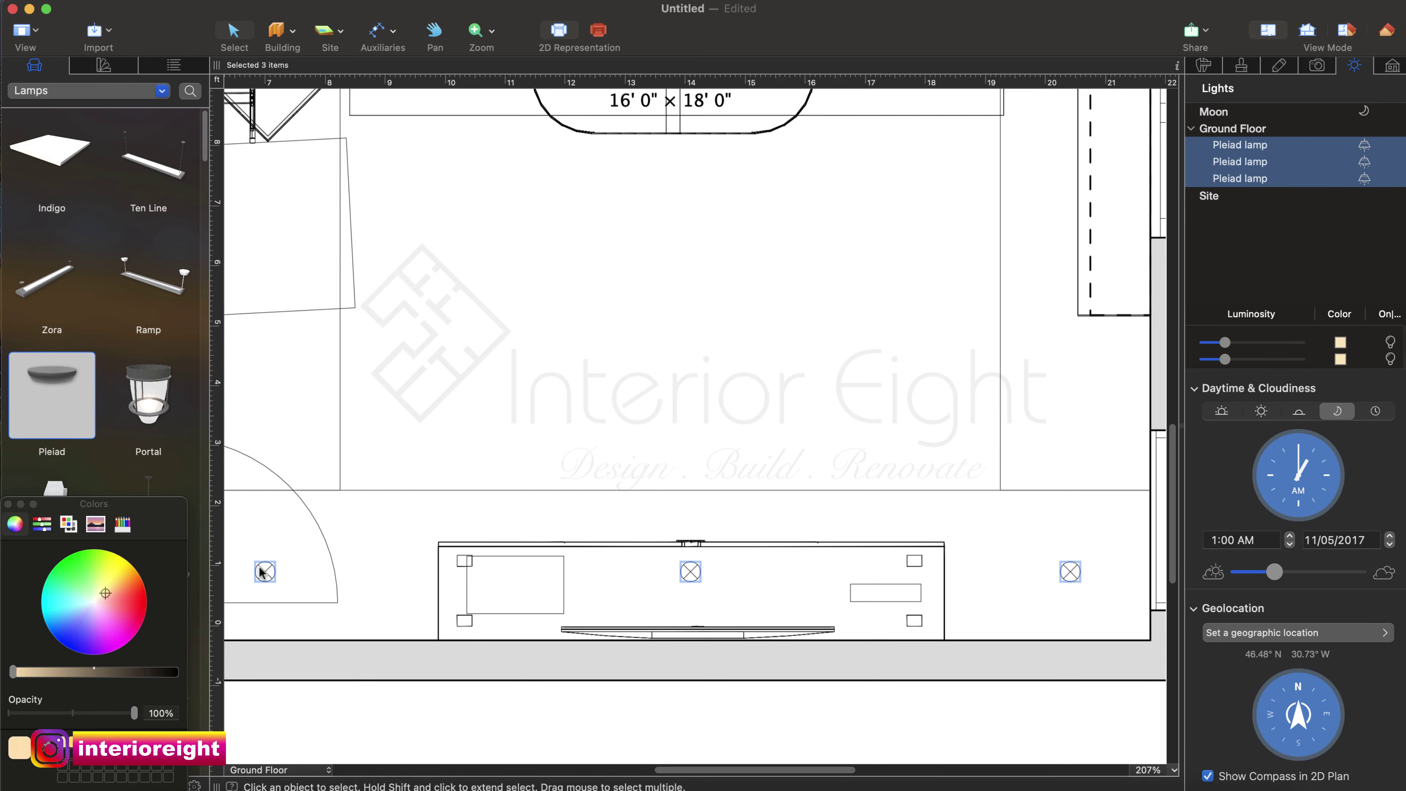
scroll(264, 574, "down", 5)
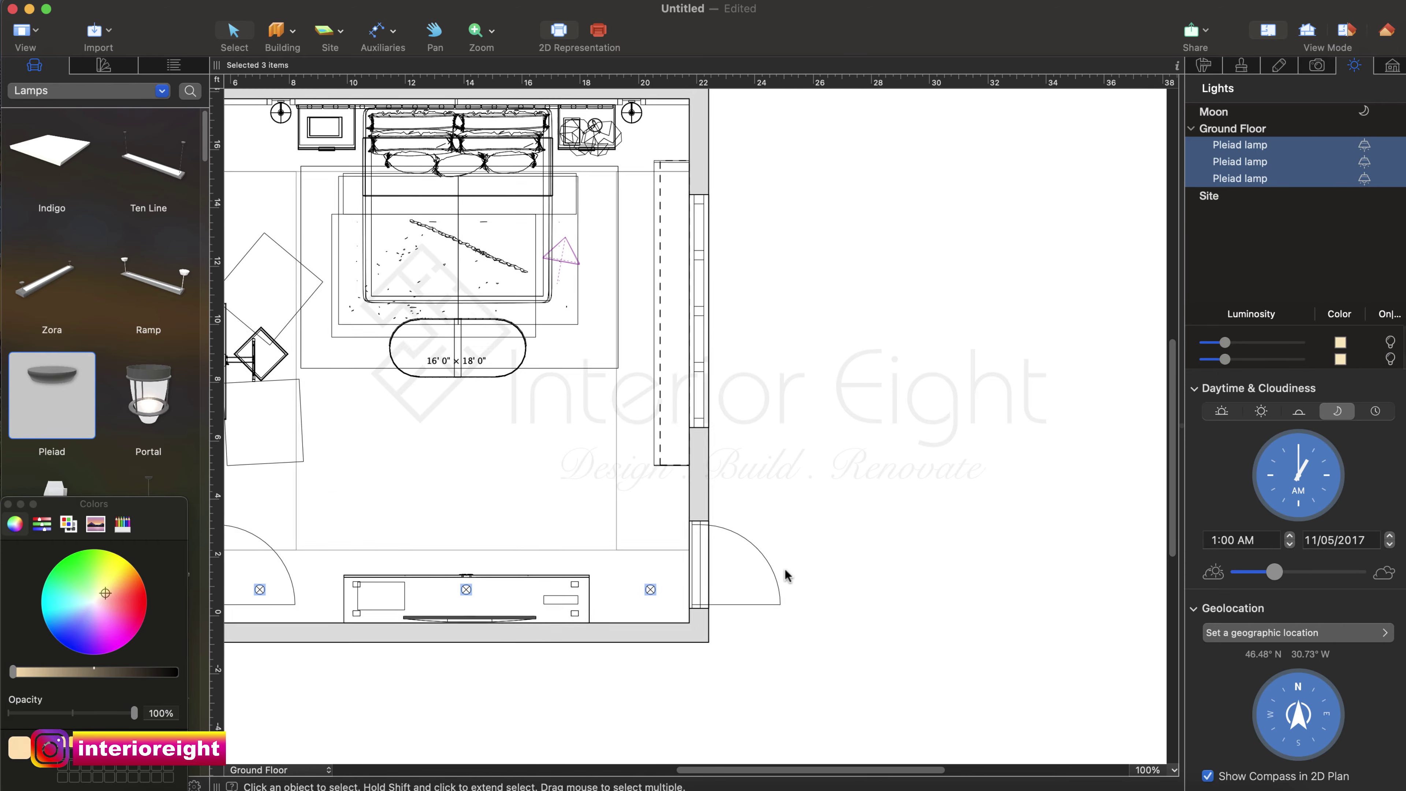
scroll(784, 574, "up", 5)
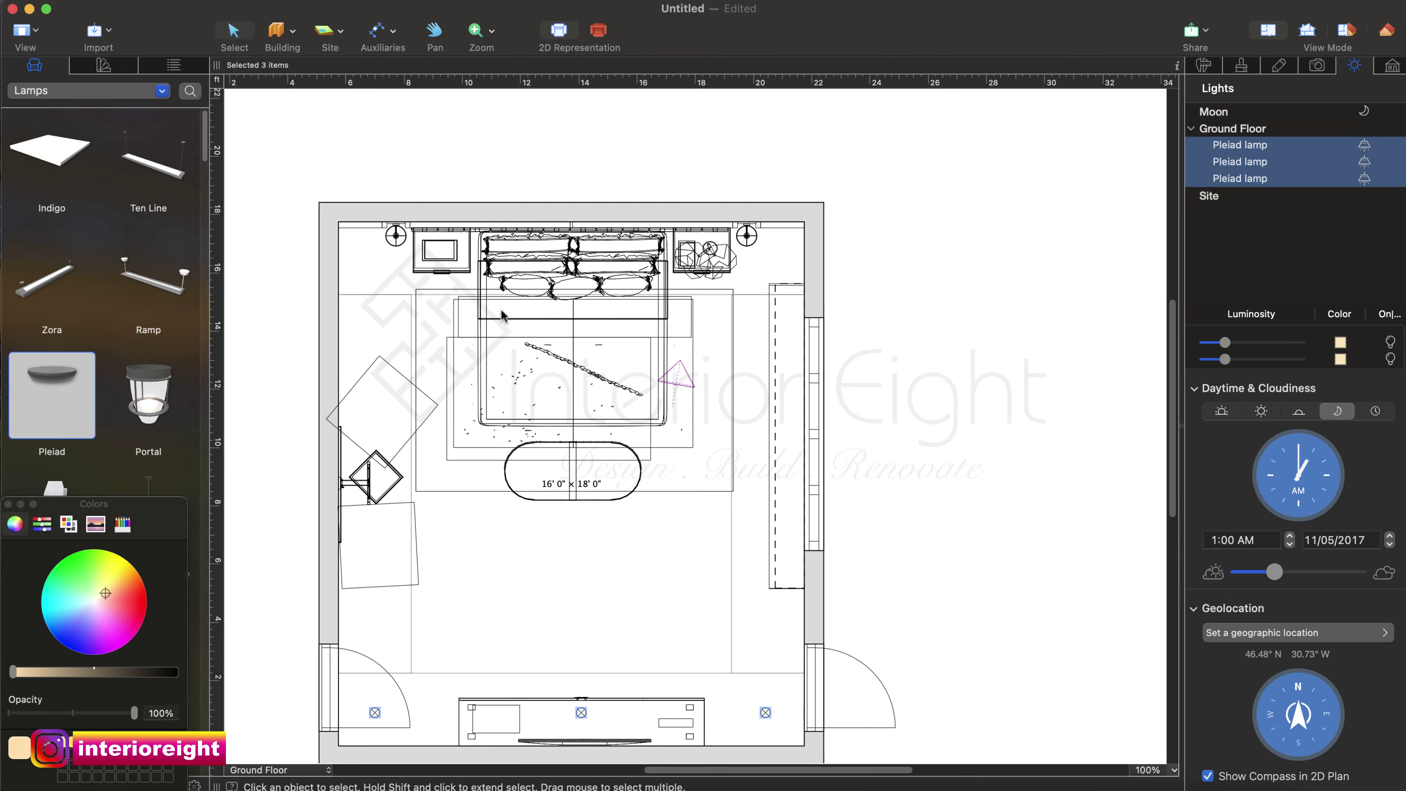
scroll(500, 310, "down", 1)
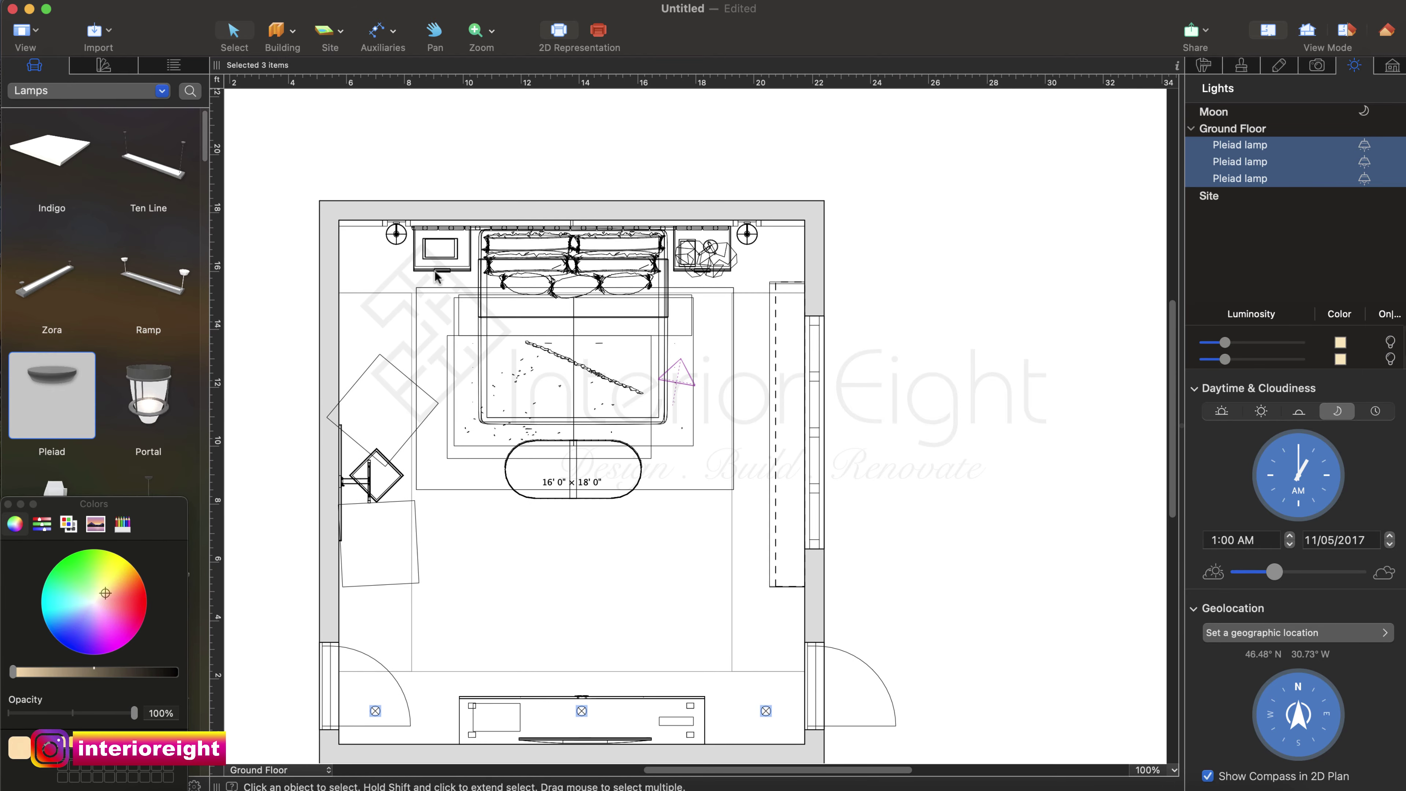
scroll(435, 271, "up", 4)
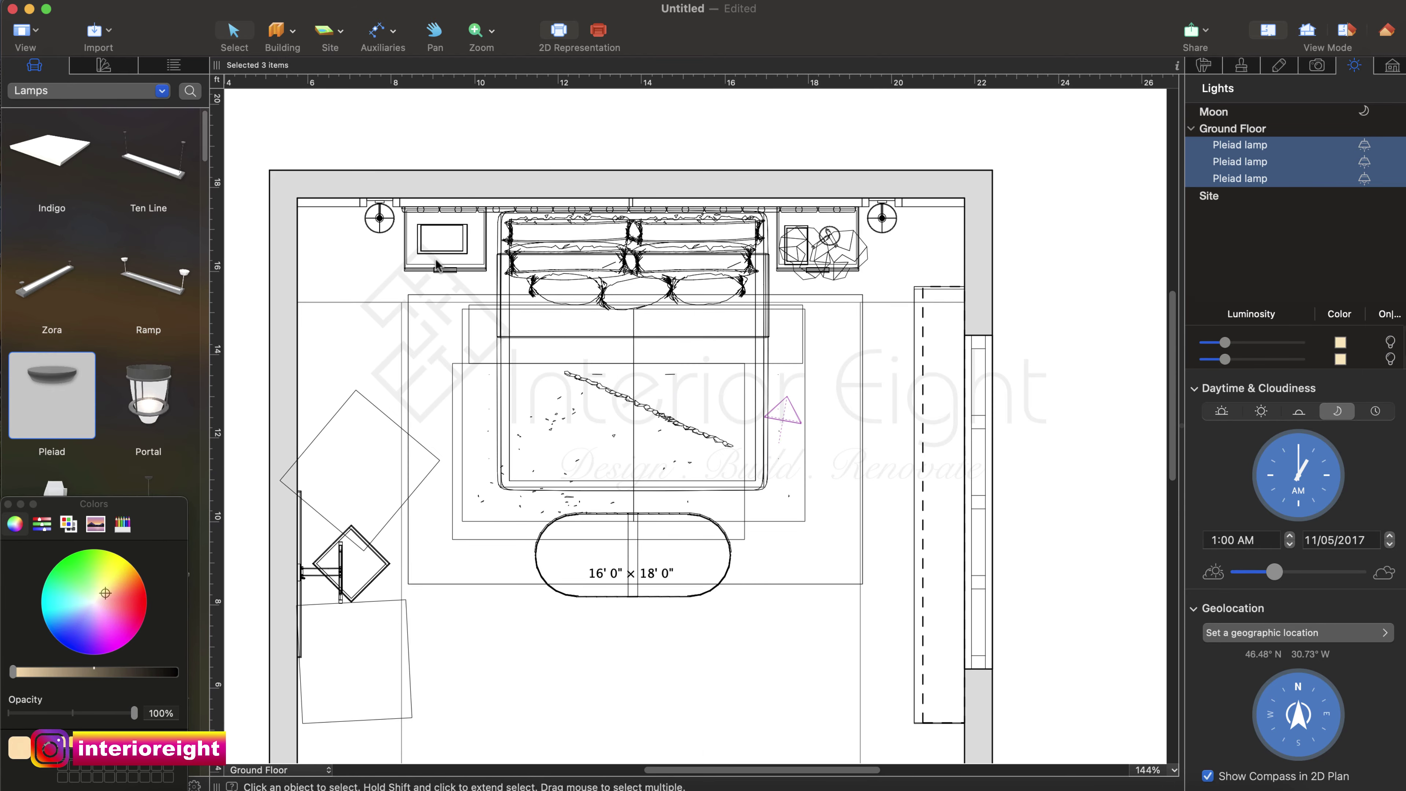
key("super+v")
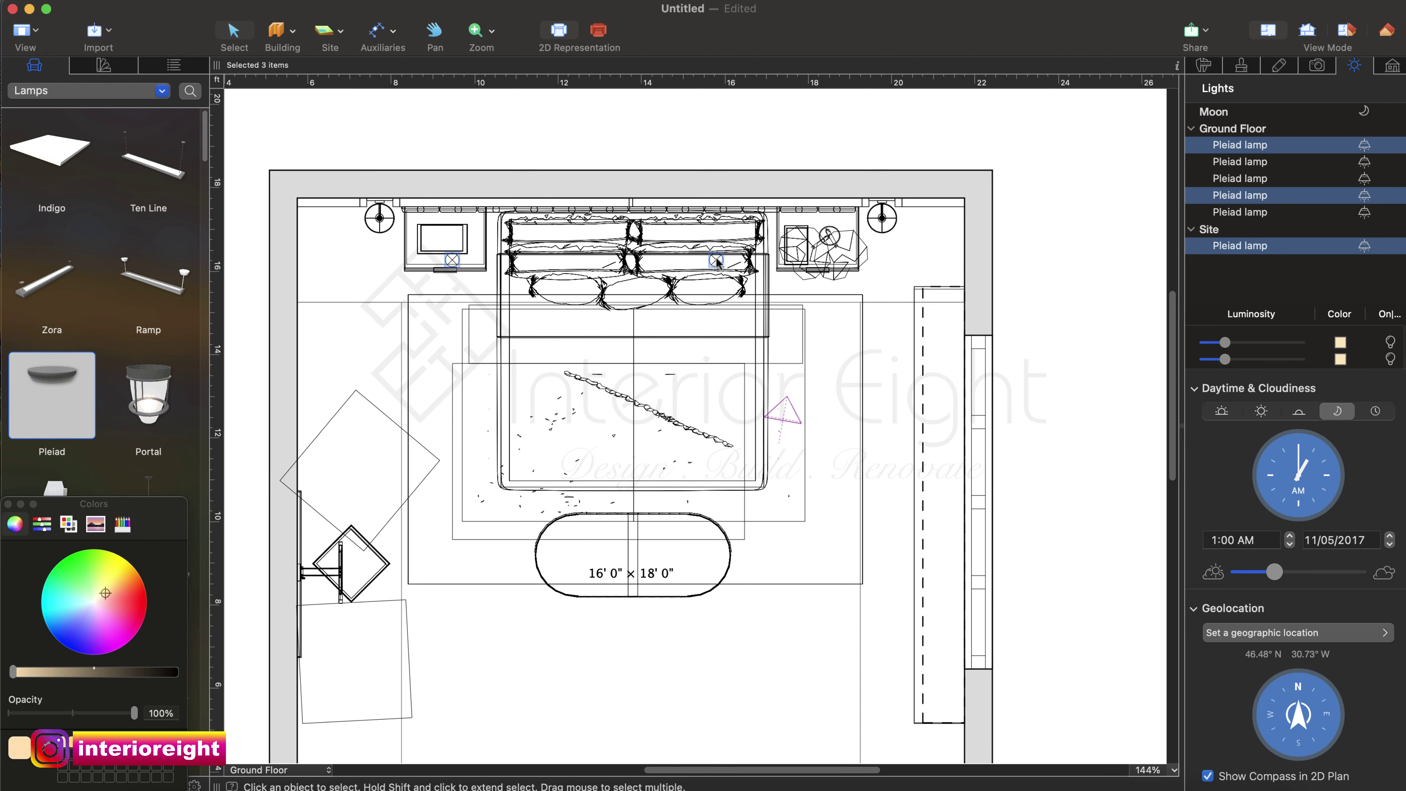
left_click_drag(714, 263, 920, 247)
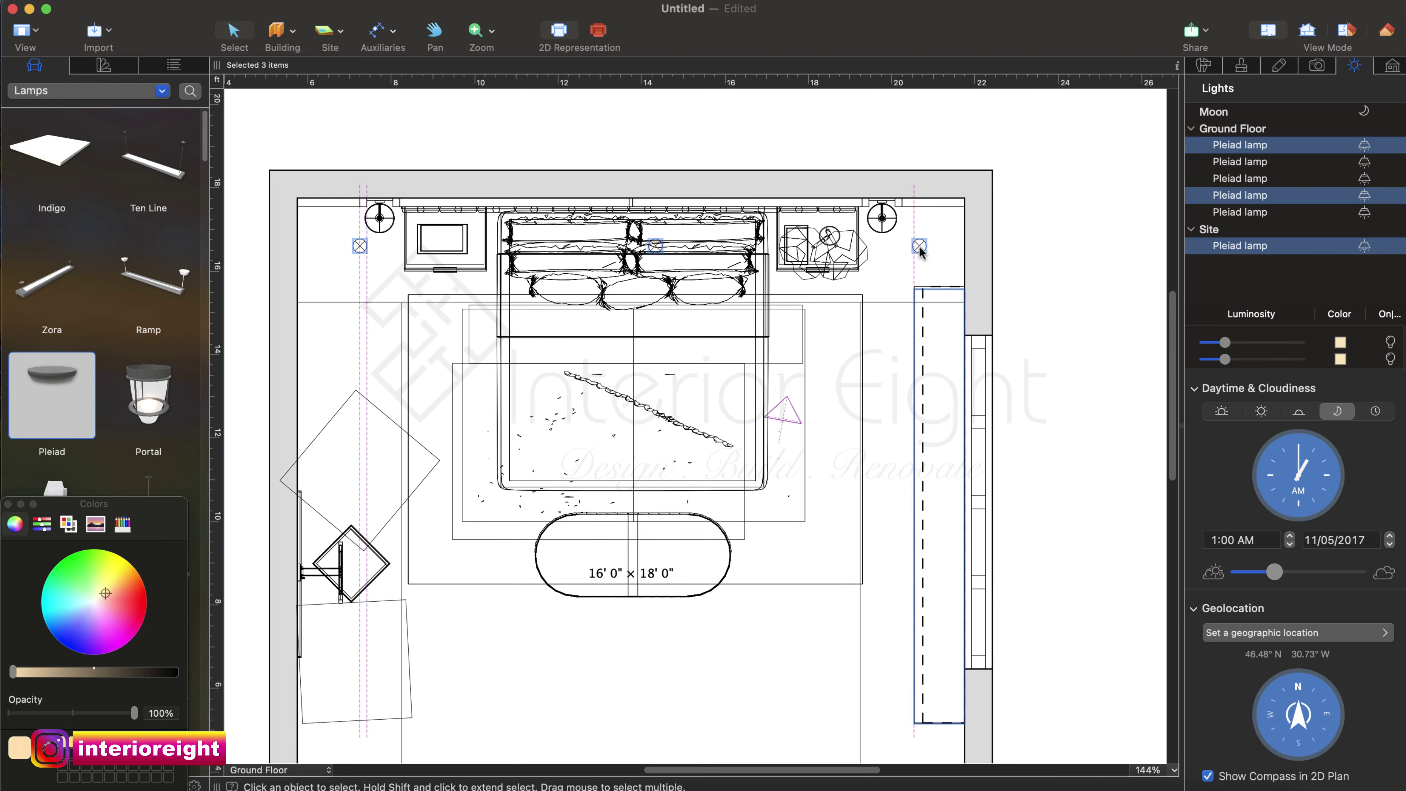
scroll(908, 485, "down", 5)
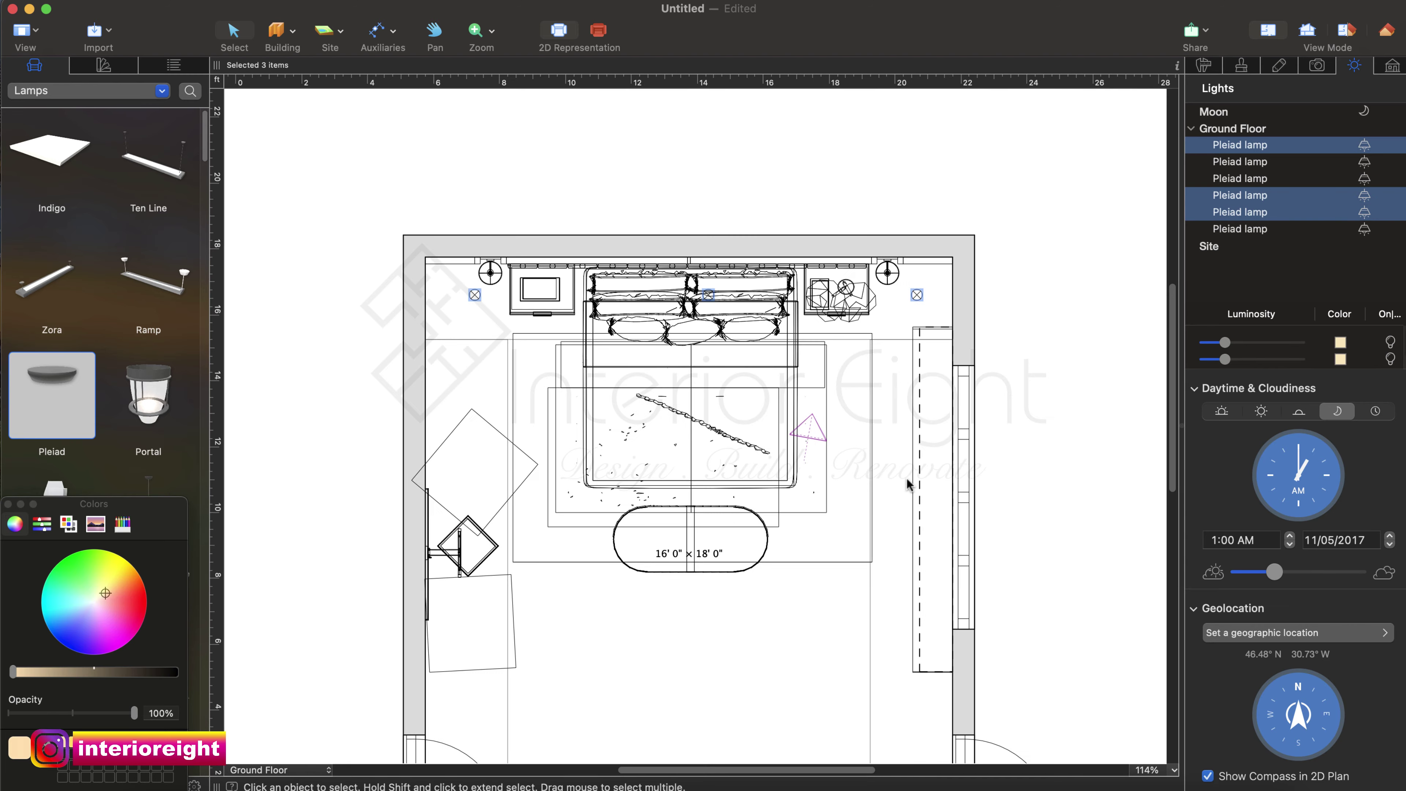
scroll(868, 519, "up", 3)
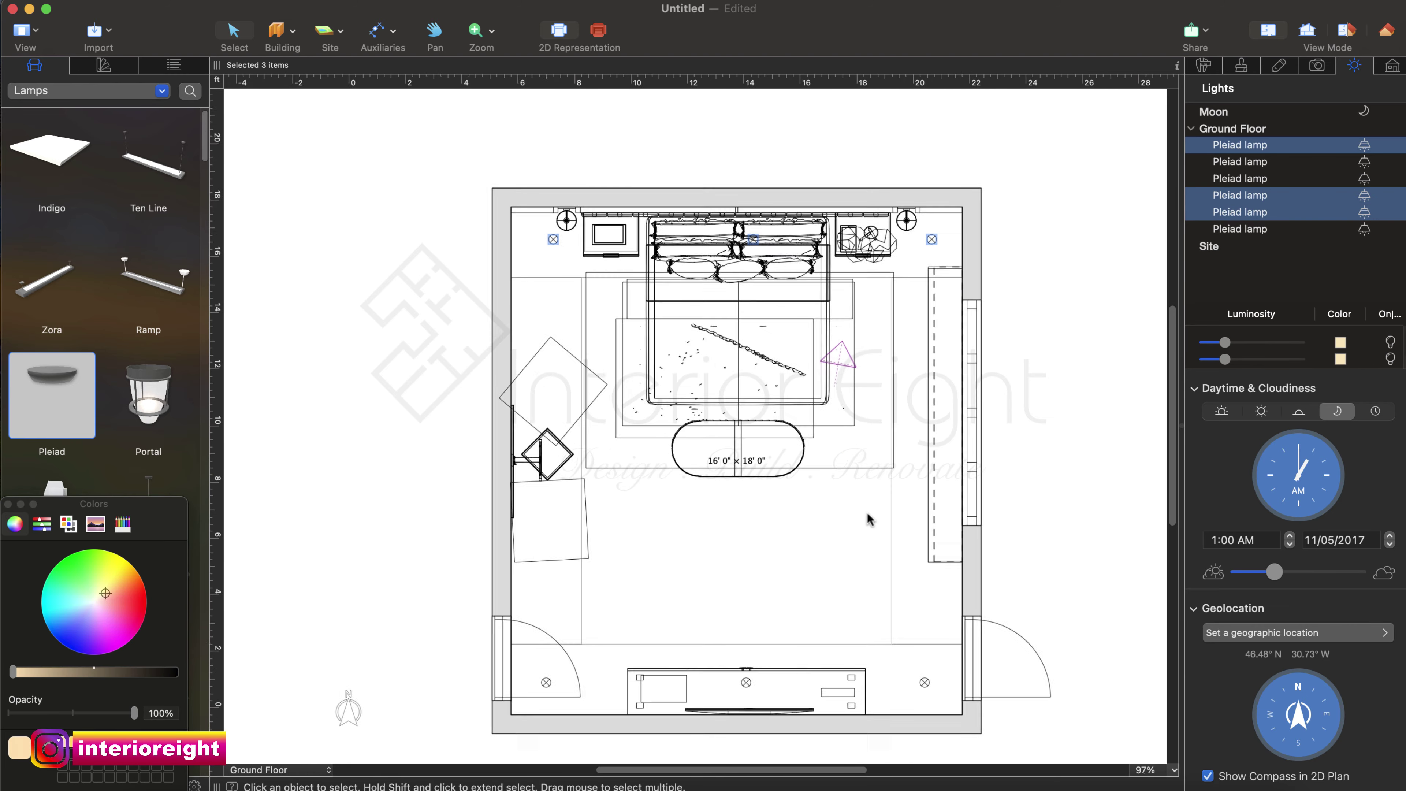
left_click_drag(940, 206, 937, 209)
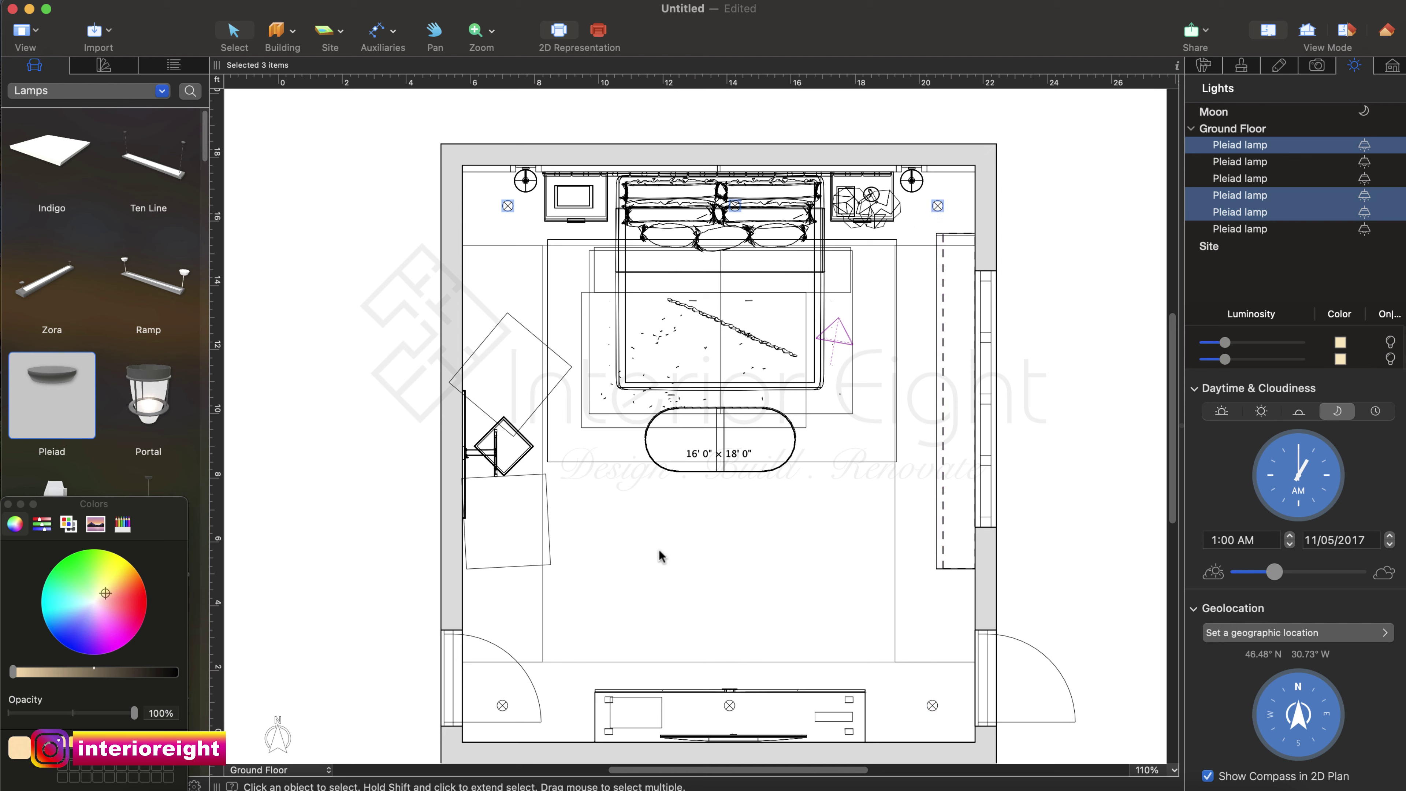
Copy a single Pleiad lamp over the side table between the armchairs and another opposite it beside the window curtain.
left_click(501, 705)
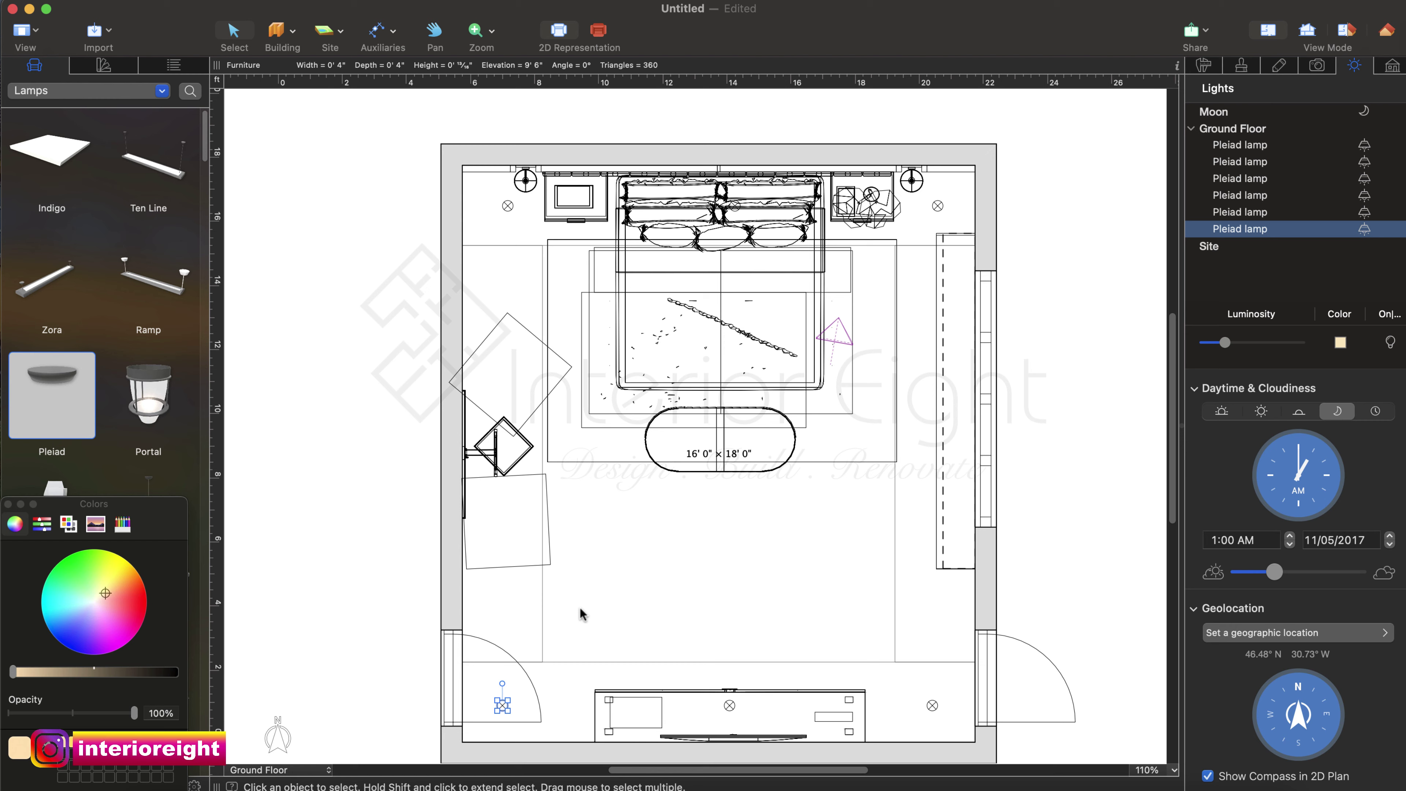
key("super+v")
left_click_drag(580, 609, 506, 357)
left_click_drag(511, 362, 495, 483)
key("super+z")
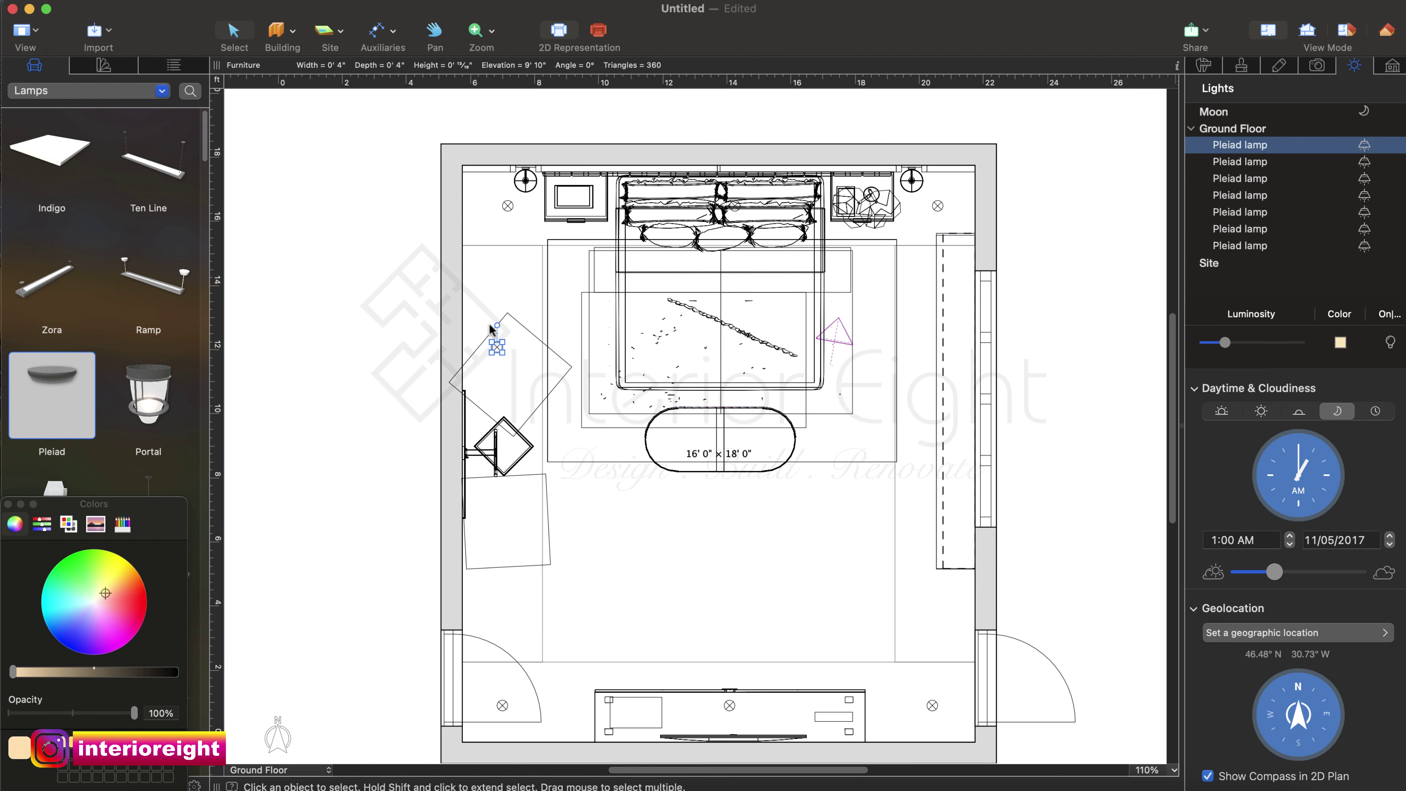
left_click_drag(497, 353, 503, 453)
key("super+v")
left_click_drag(953, 444, 936, 448)
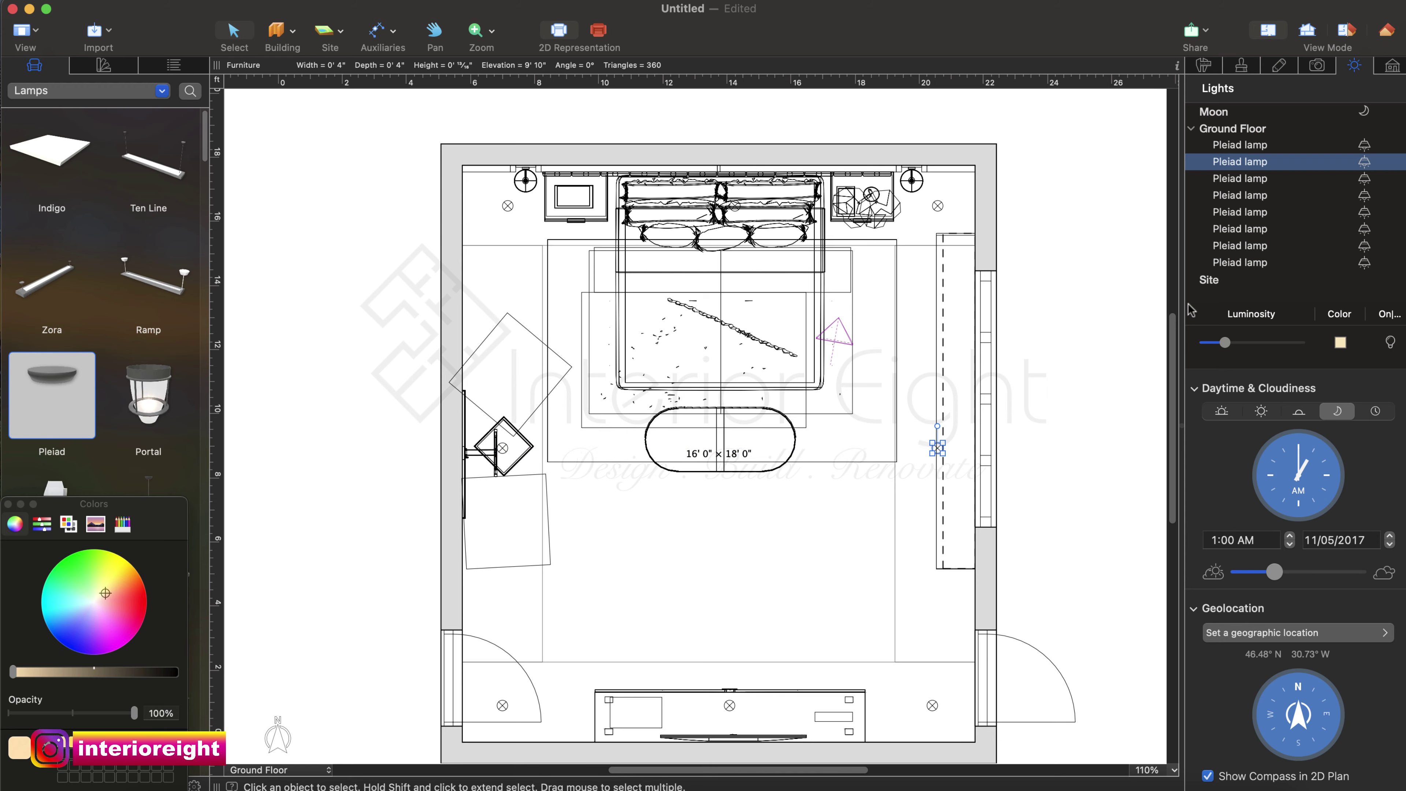
Check the new lamps in 3D and set the elevation of the window-side lamp to 9' 6" in the plan.
left_click(1386, 29)
scroll(973, 382, "right", 10)
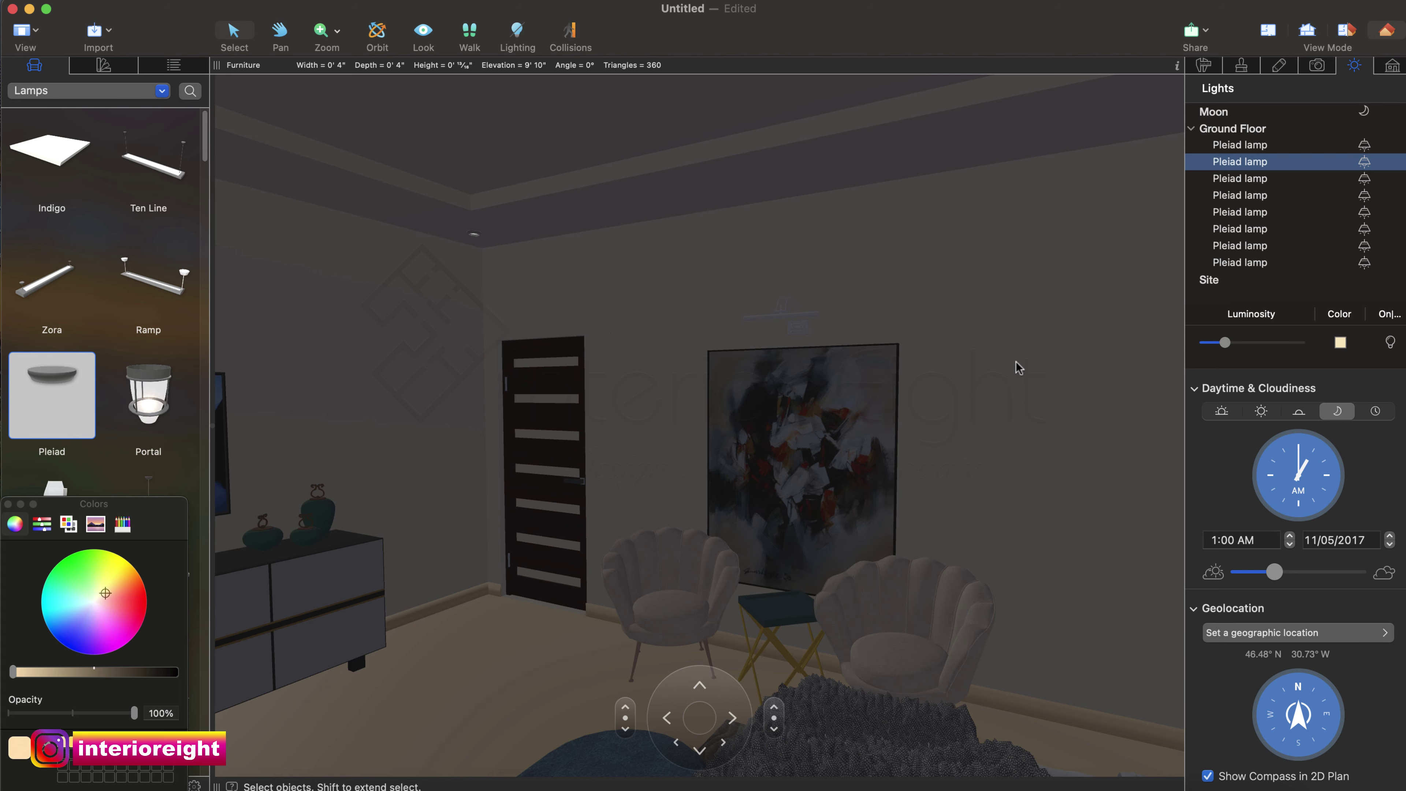
left_click(1267, 30)
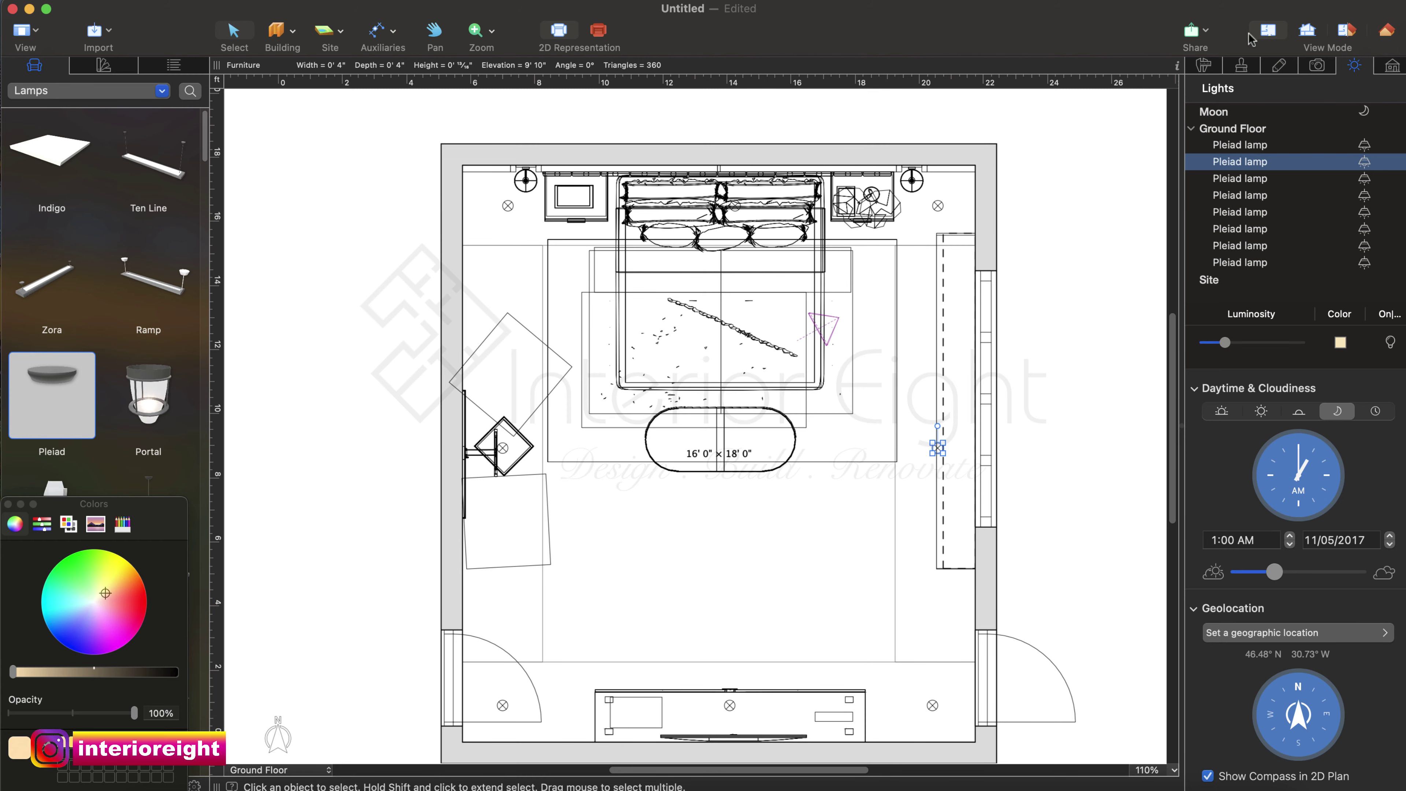
left_click(1204, 65)
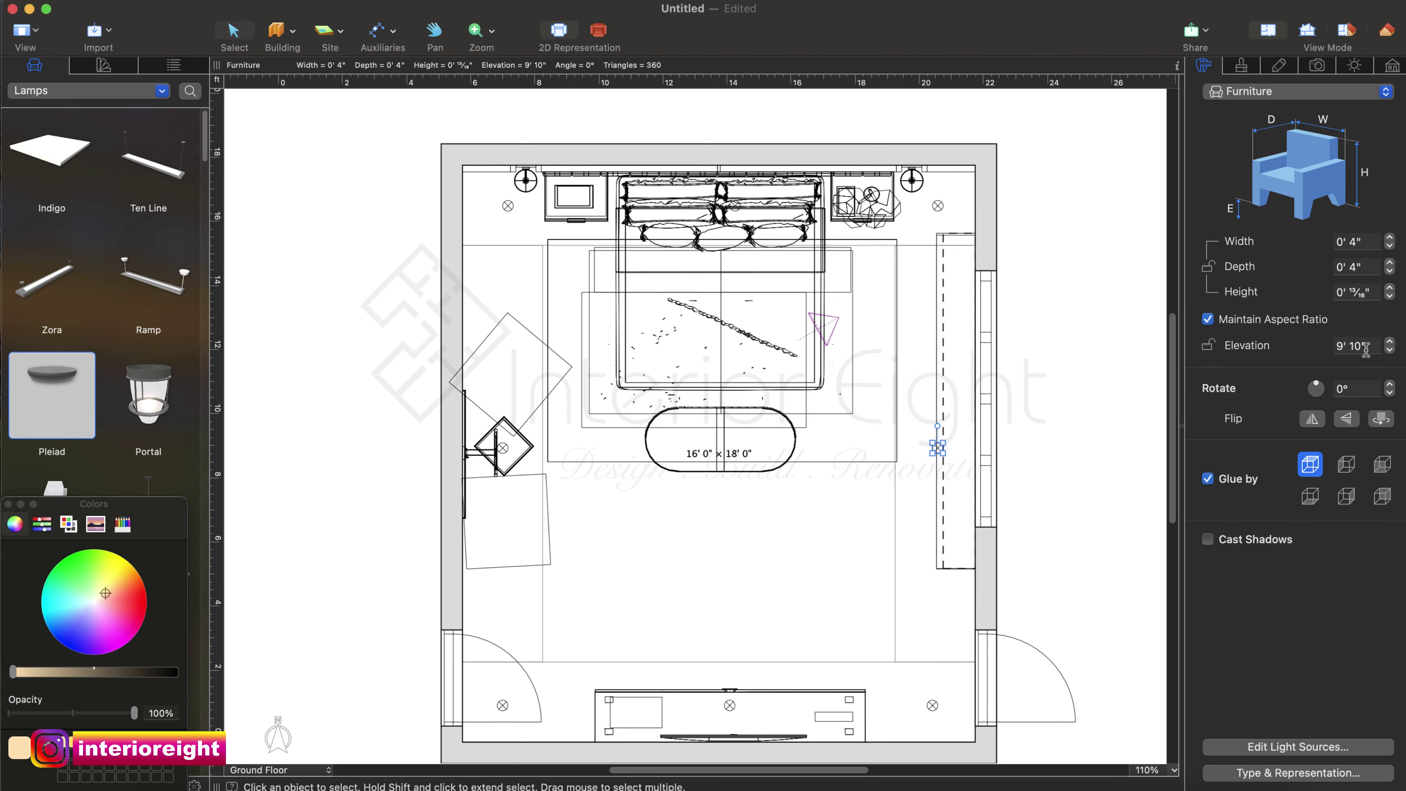
left_click(1389, 350)
left_click(1389, 350)
left_click(1389, 350)
left_click(1390, 350)
Set the elevation of the lamp over the side table between the armchairs to 9' 6".
left_click(504, 449)
left_click(1389, 350)
left_click(1389, 350)
left_click(1389, 350)
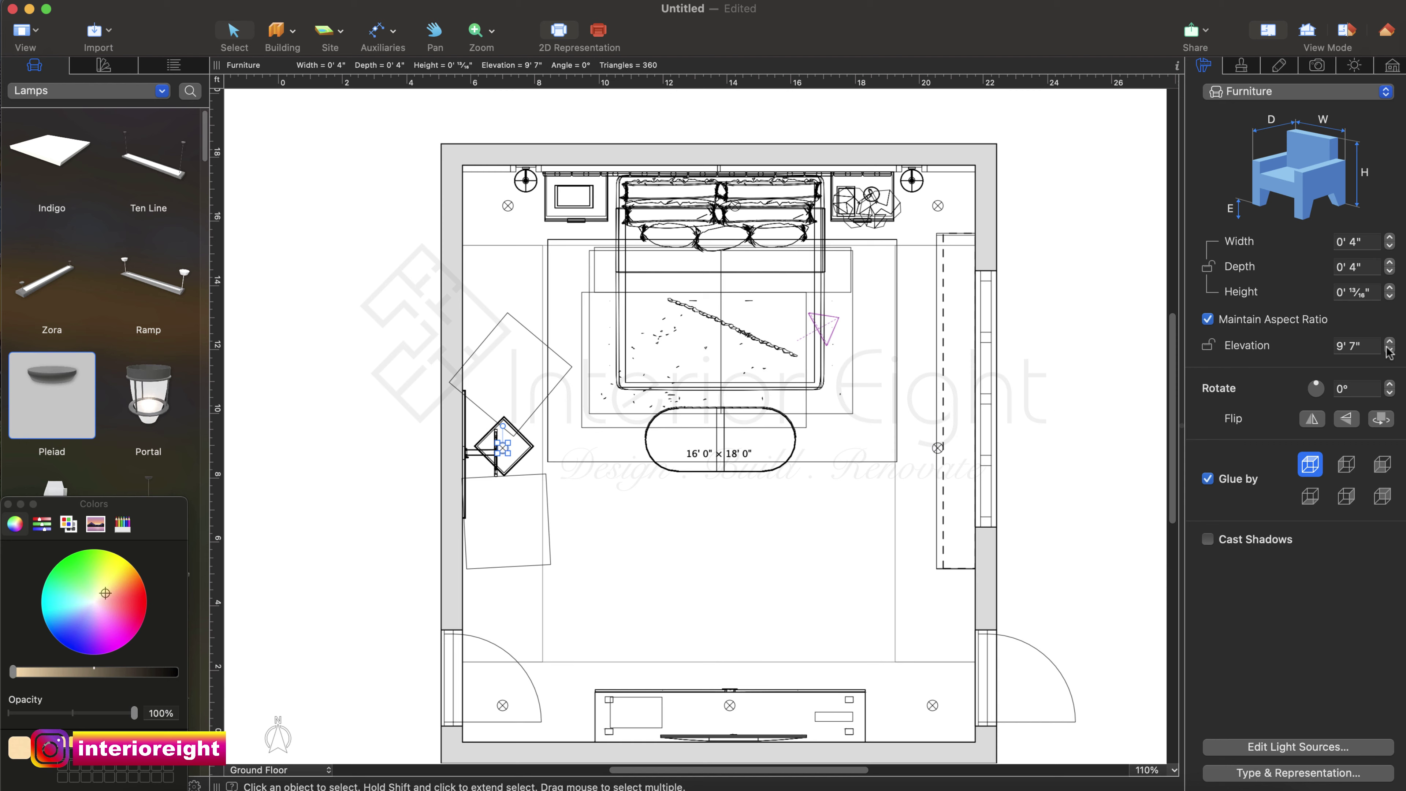
left_click(1389, 350)
left_click(1389, 350)
Check the elevation of the two corner lamps by the headboard wall, and preview the room's lighting in 3D from the artwork to the headboard.
left_click(937, 205)
left_click(508, 207)
left_click(1382, 30)
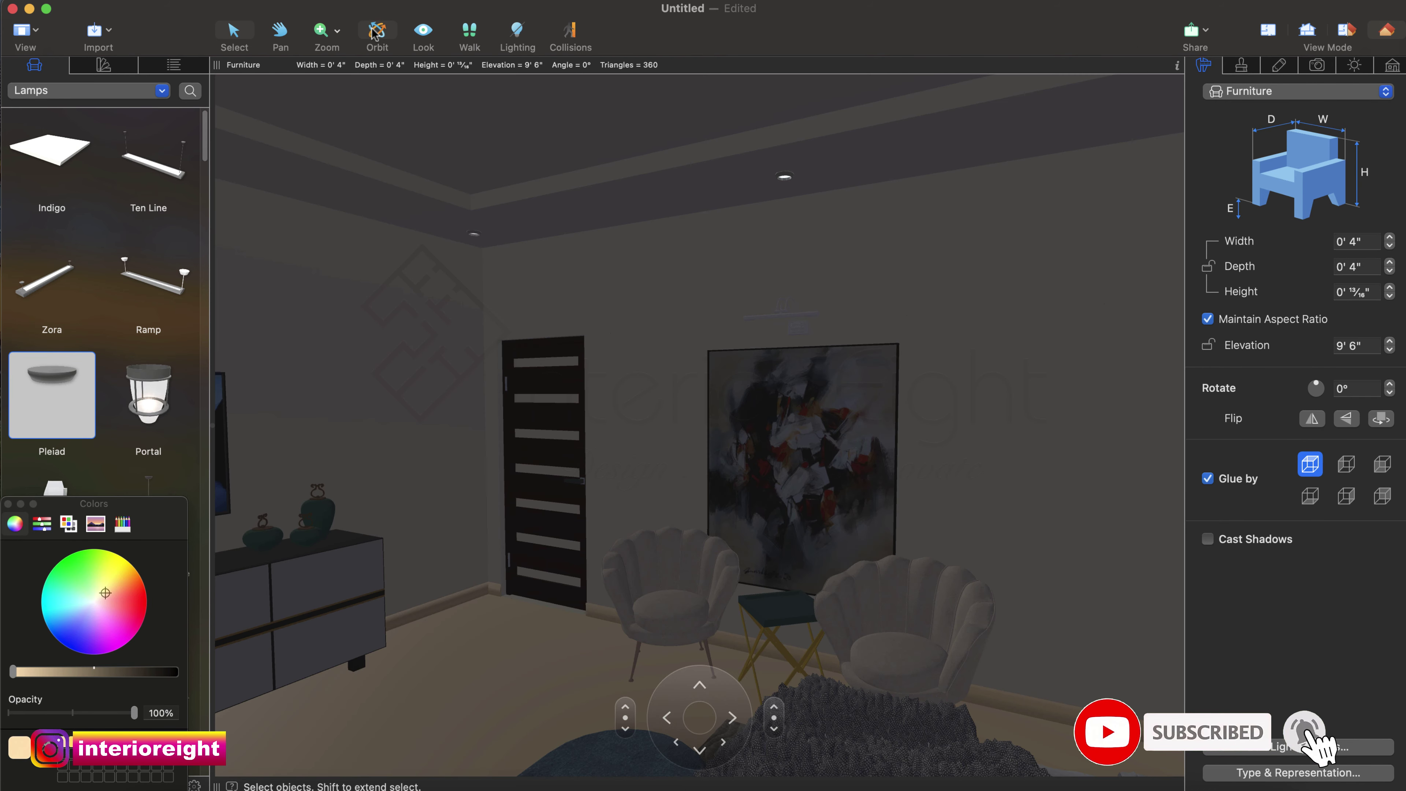
left_click(530, 38)
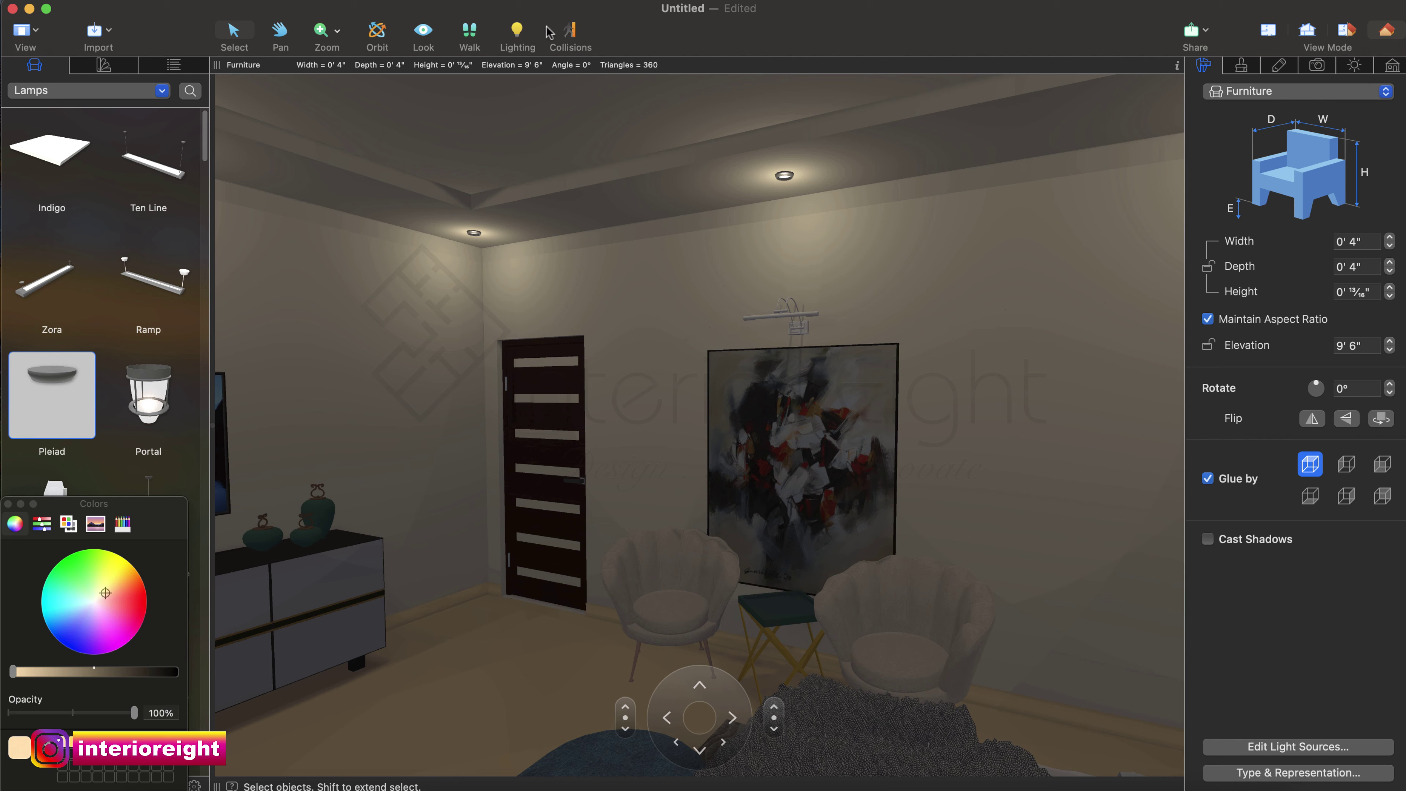
left_click(516, 32)
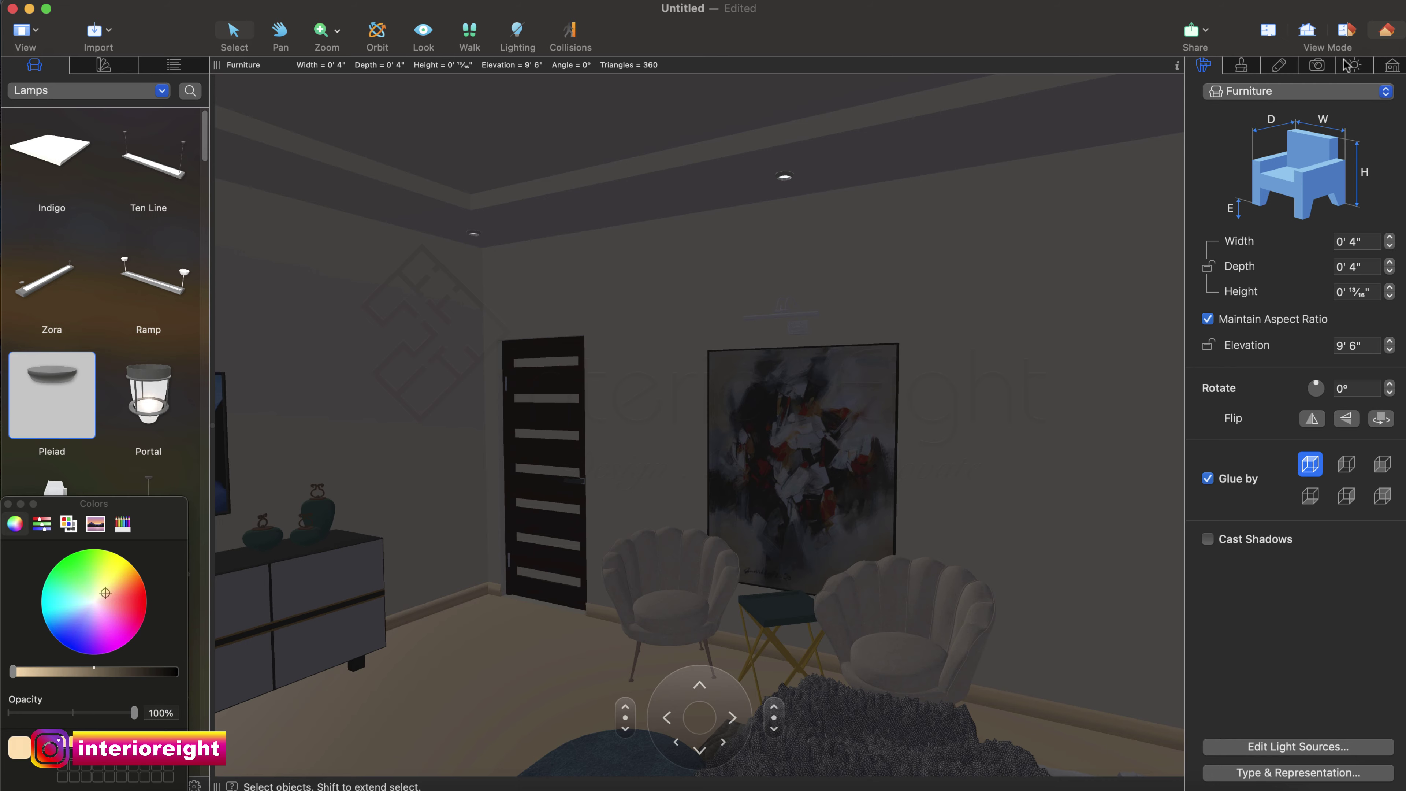
key("Right")
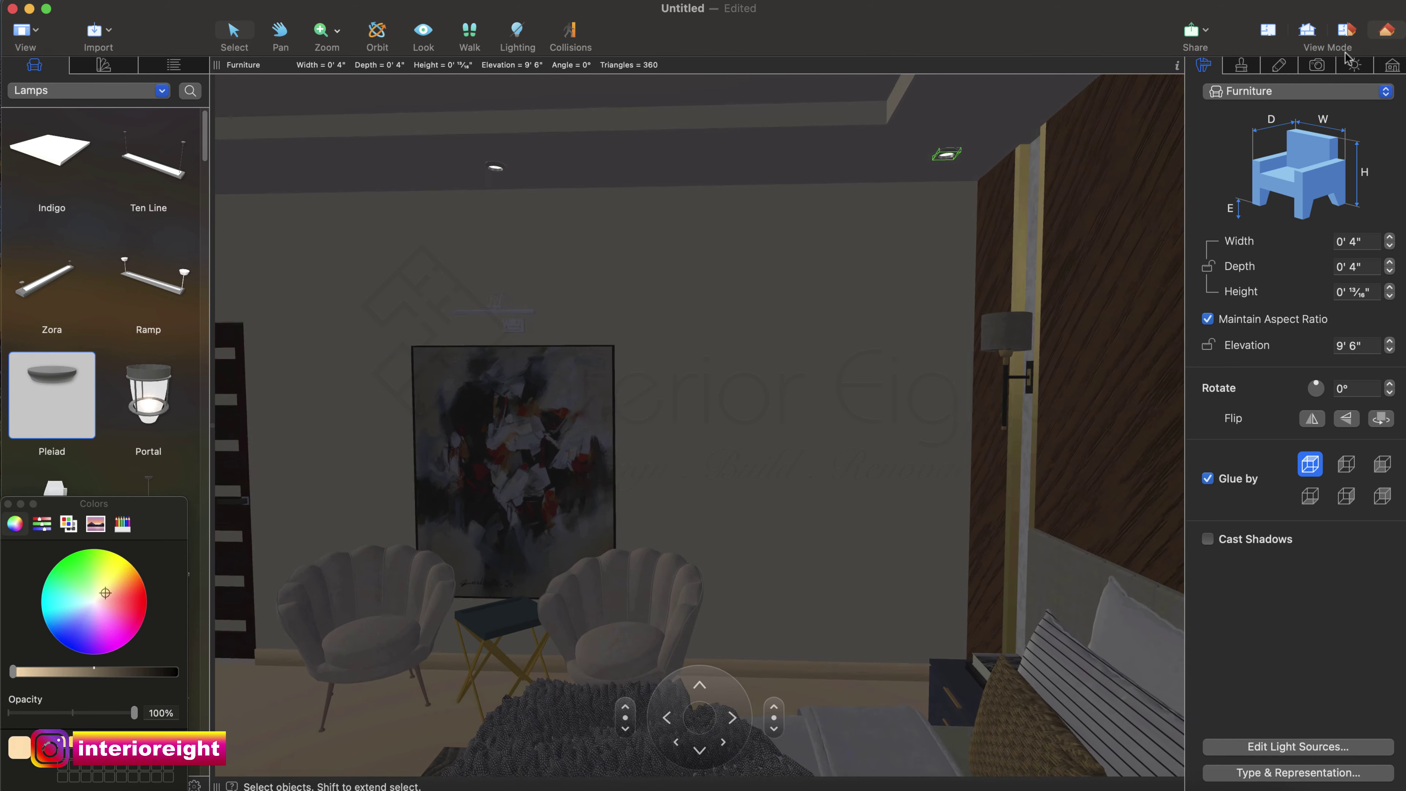
key("Left")
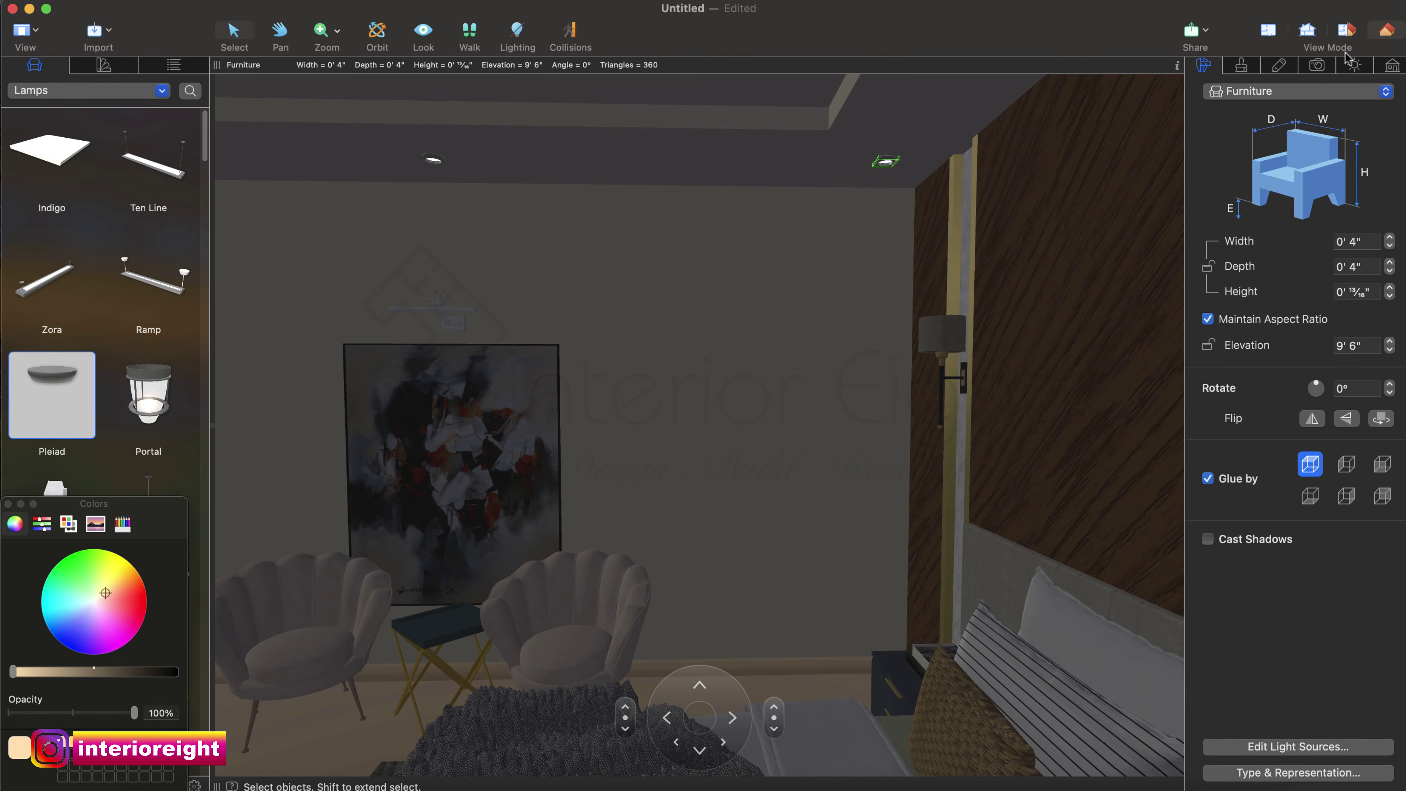
key("Right")
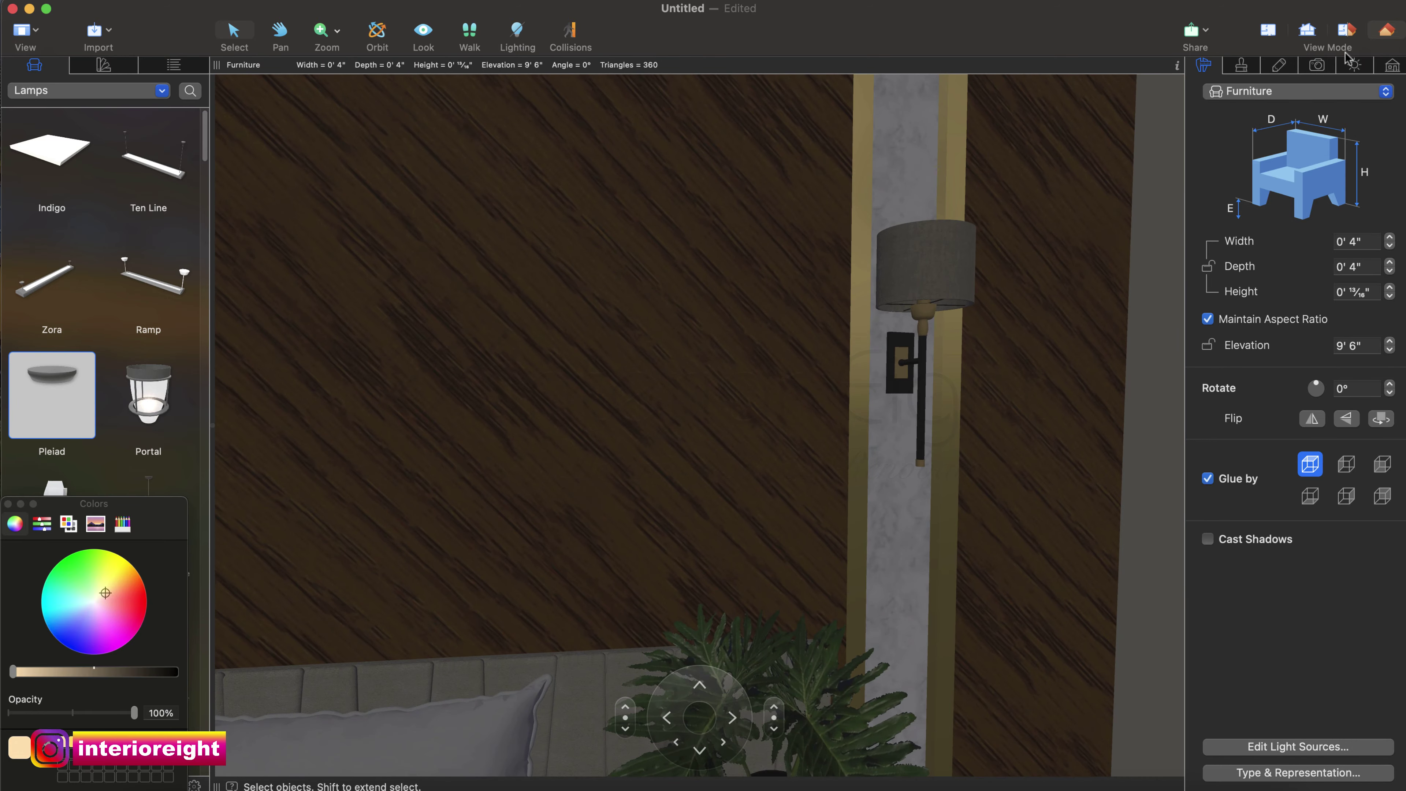
Add a light source to the wall sconce beside the potted plant on the headboard wall.
key("Down")
key("Left")
key("Down")
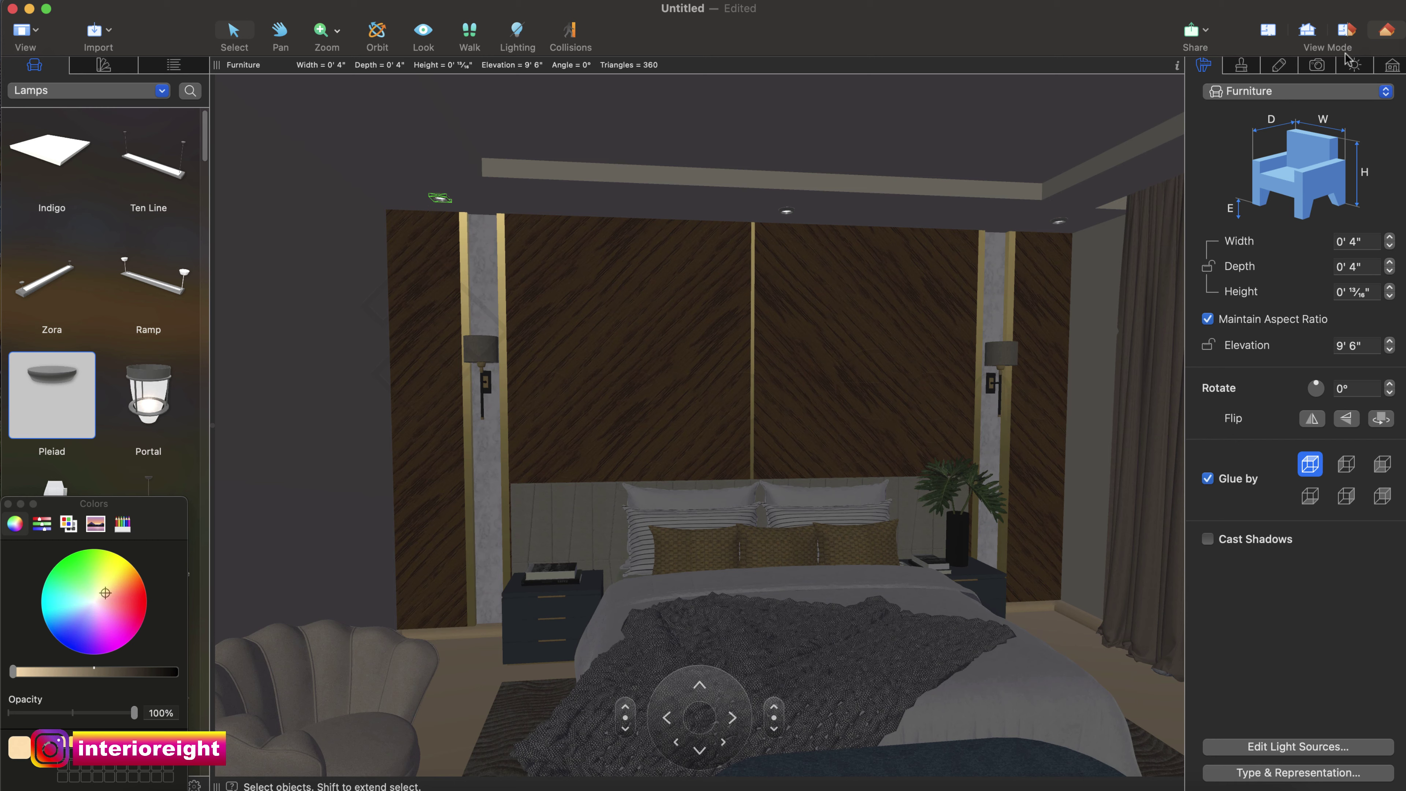
left_click(1002, 356)
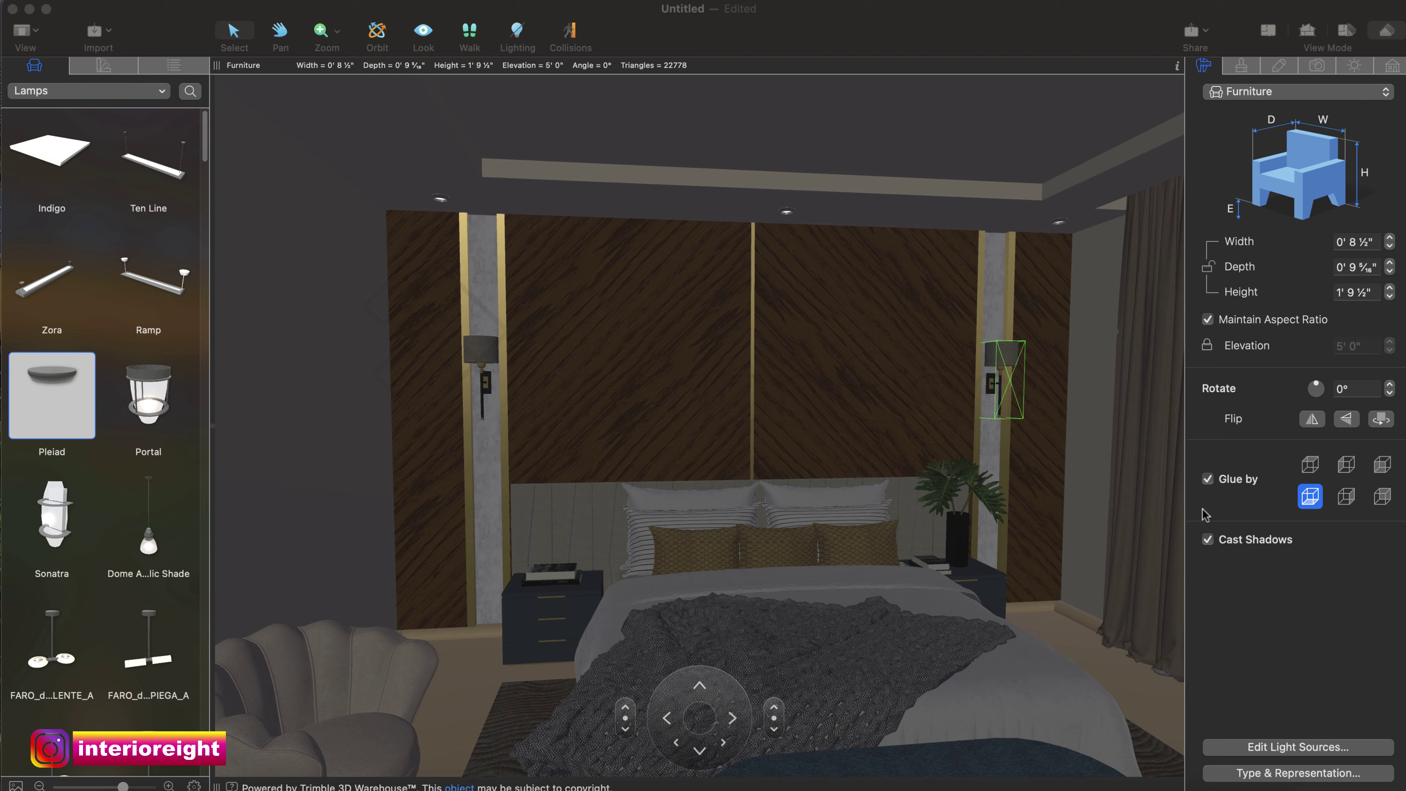
left_click(1314, 747)
left_click(1315, 749)
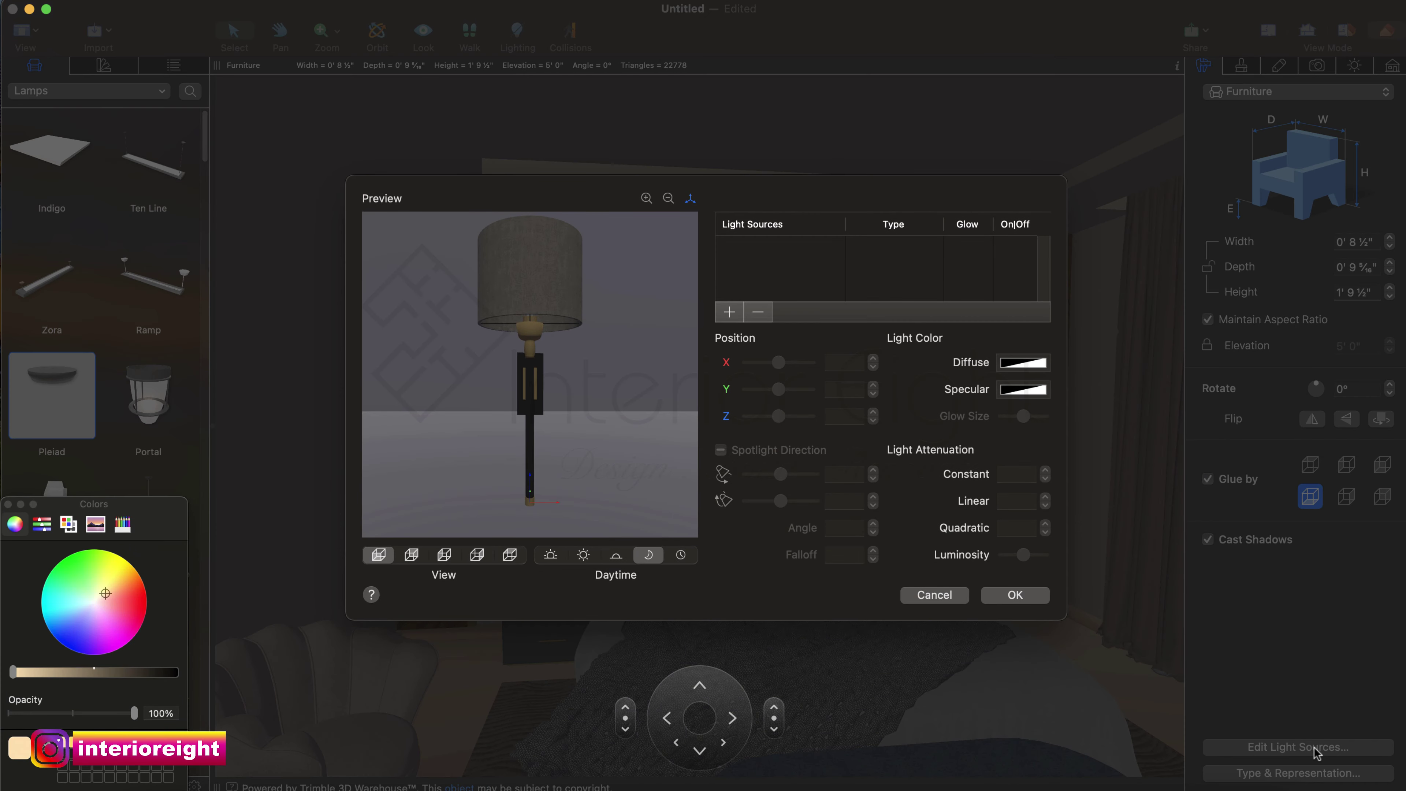
left_click(729, 313)
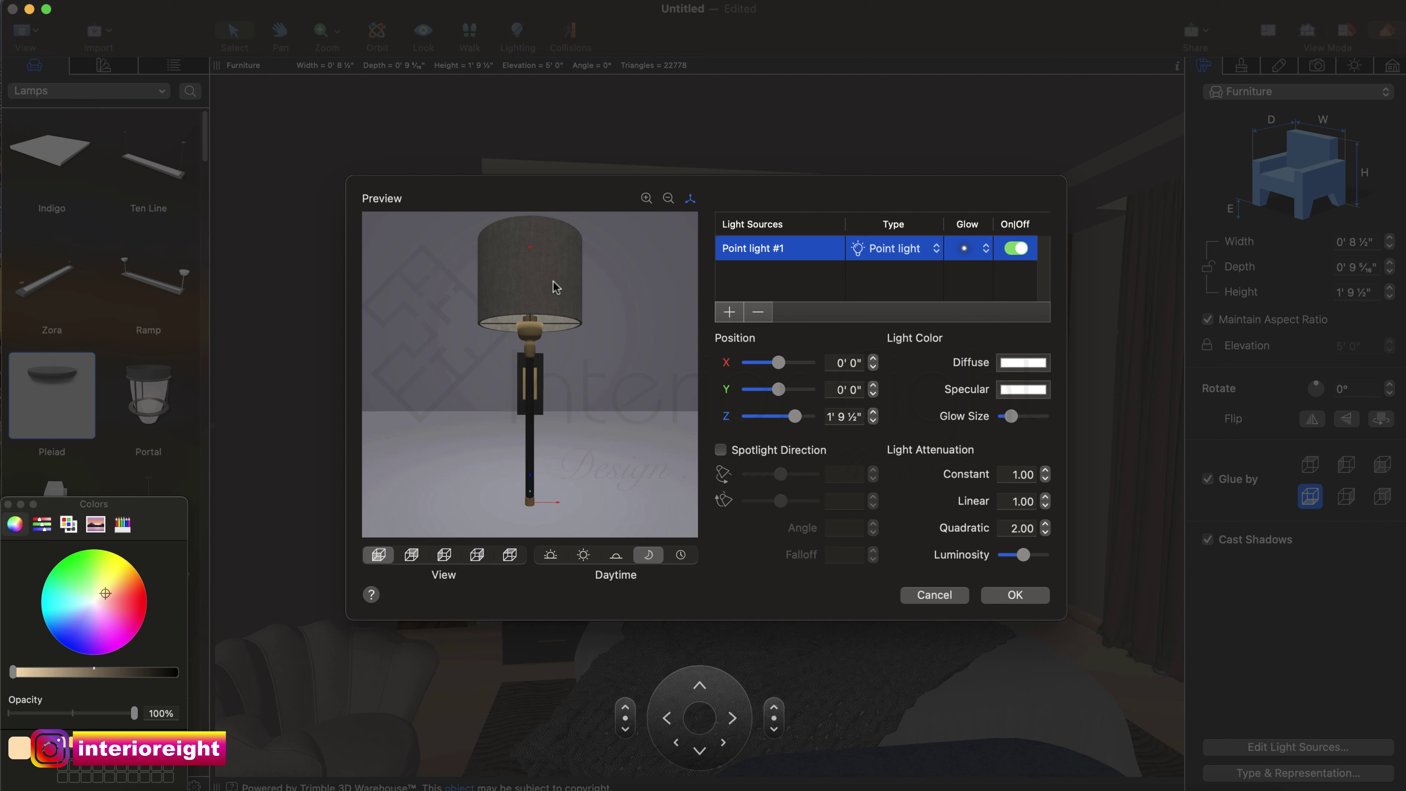
Set the diffuse and specular colors of the sconce's point light to warm cream.
left_click(1024, 365)
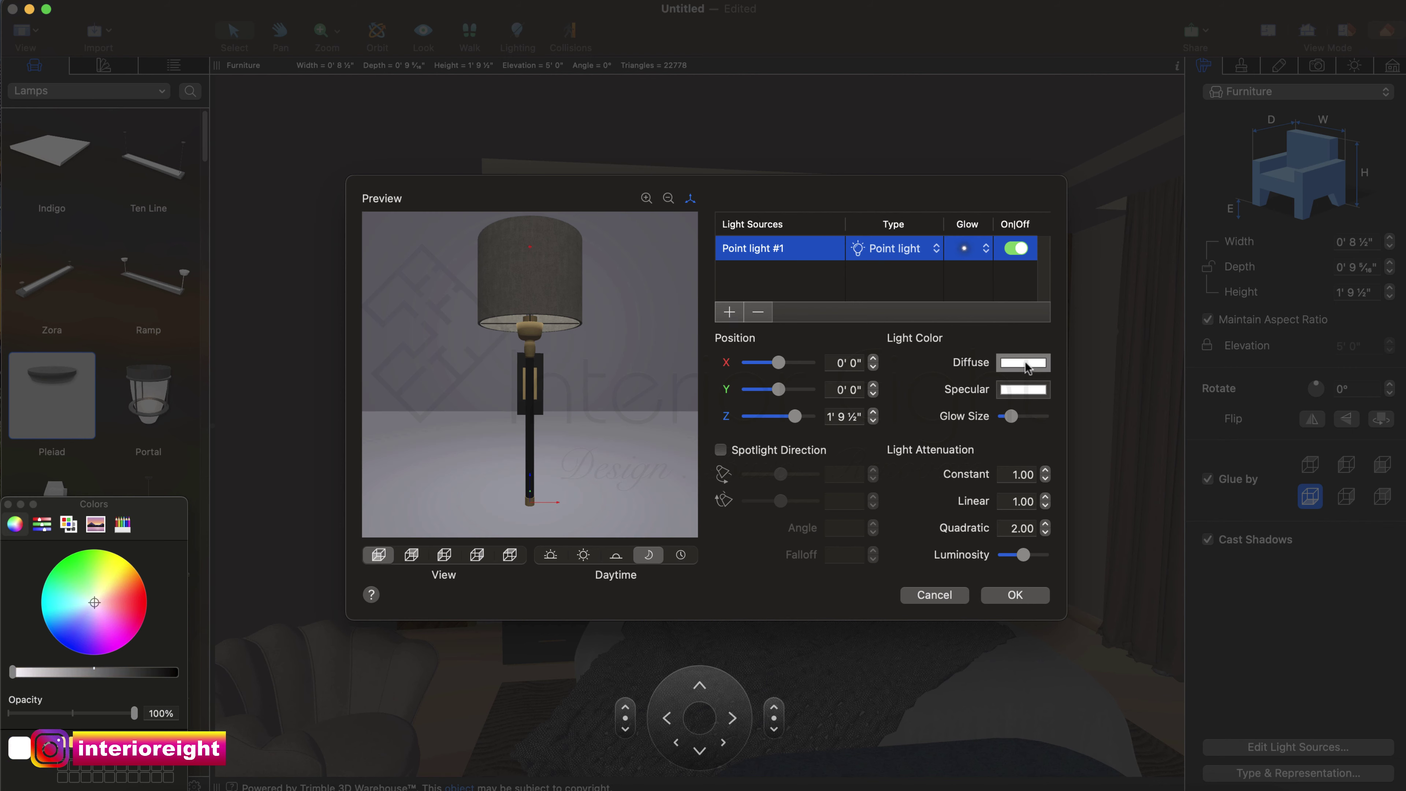
left_click(19, 750)
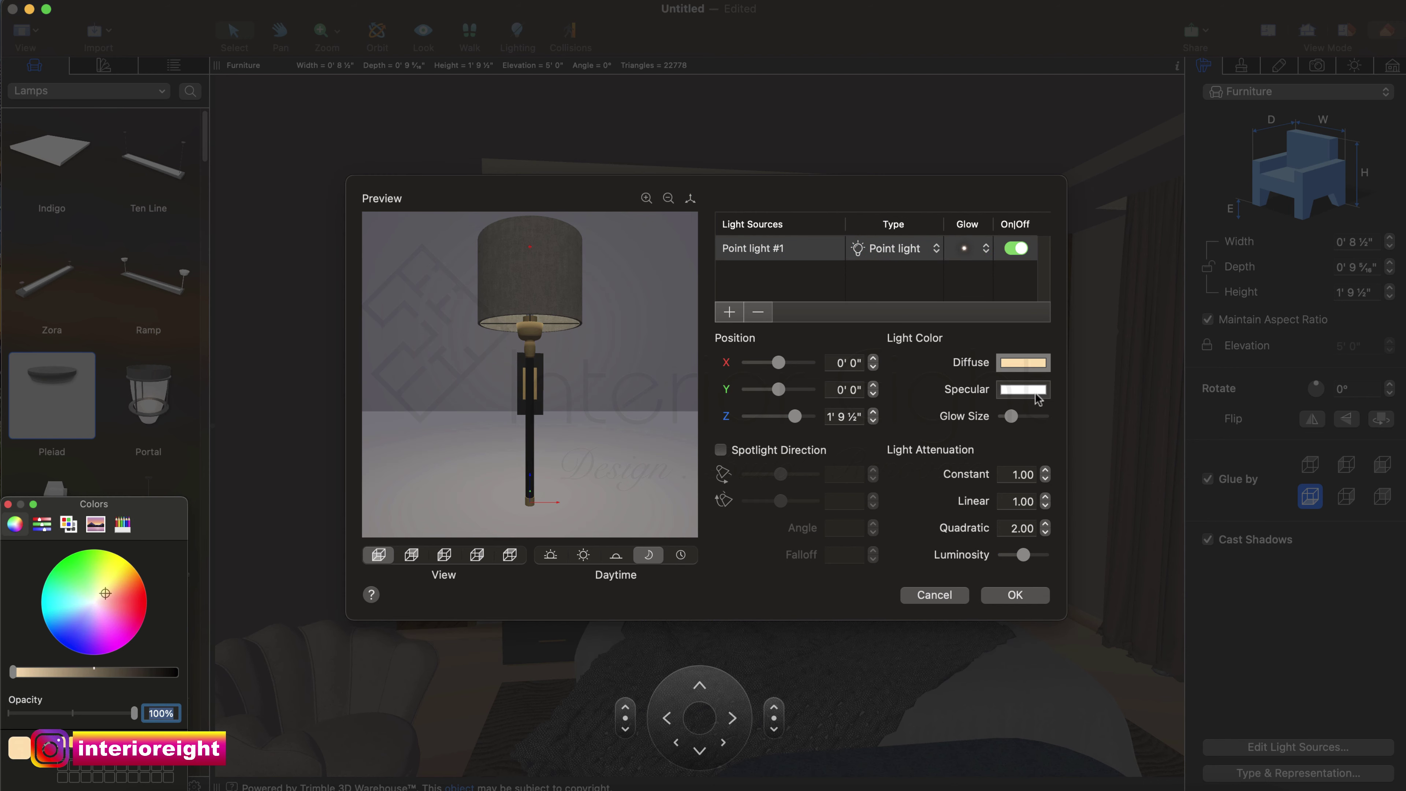
left_click(1022, 392)
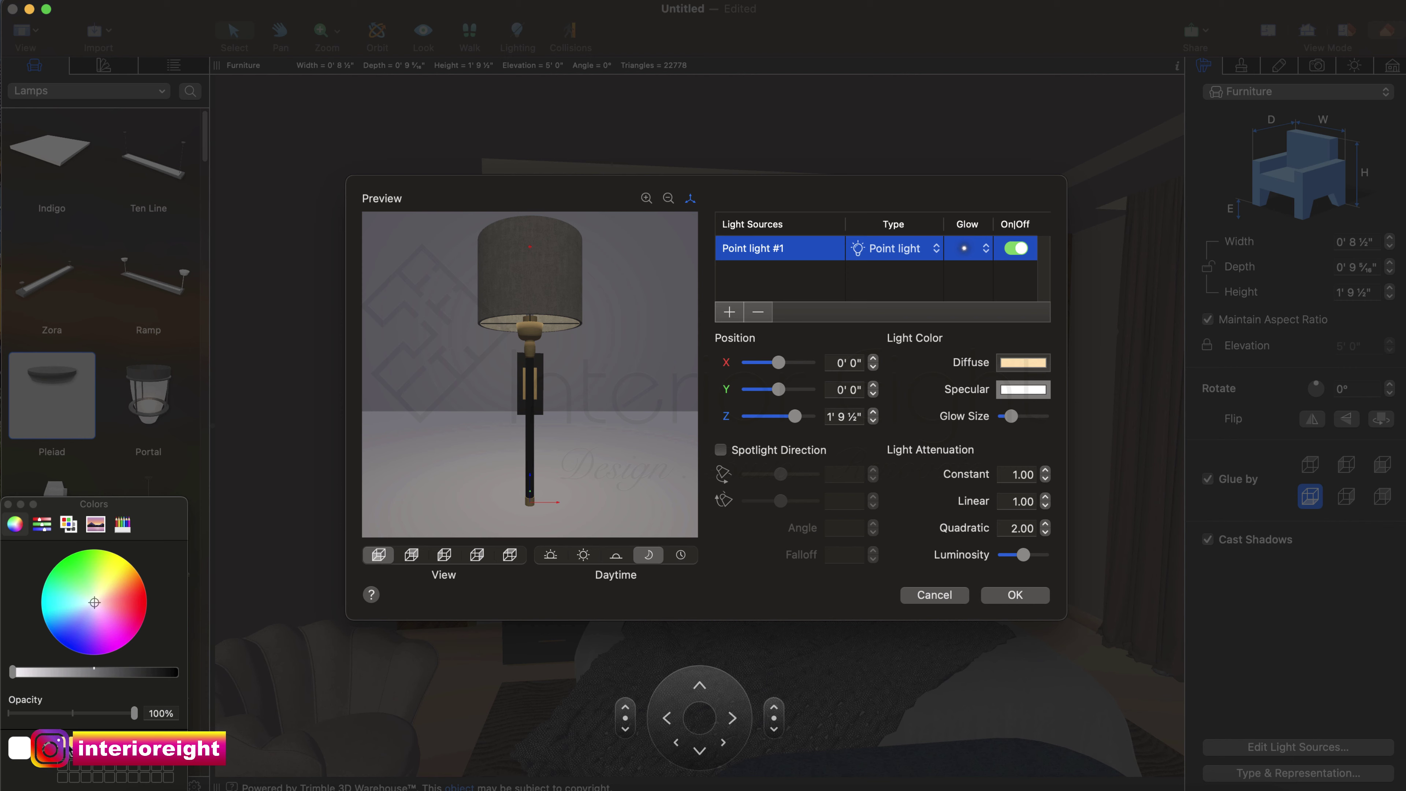
left_click(24, 749)
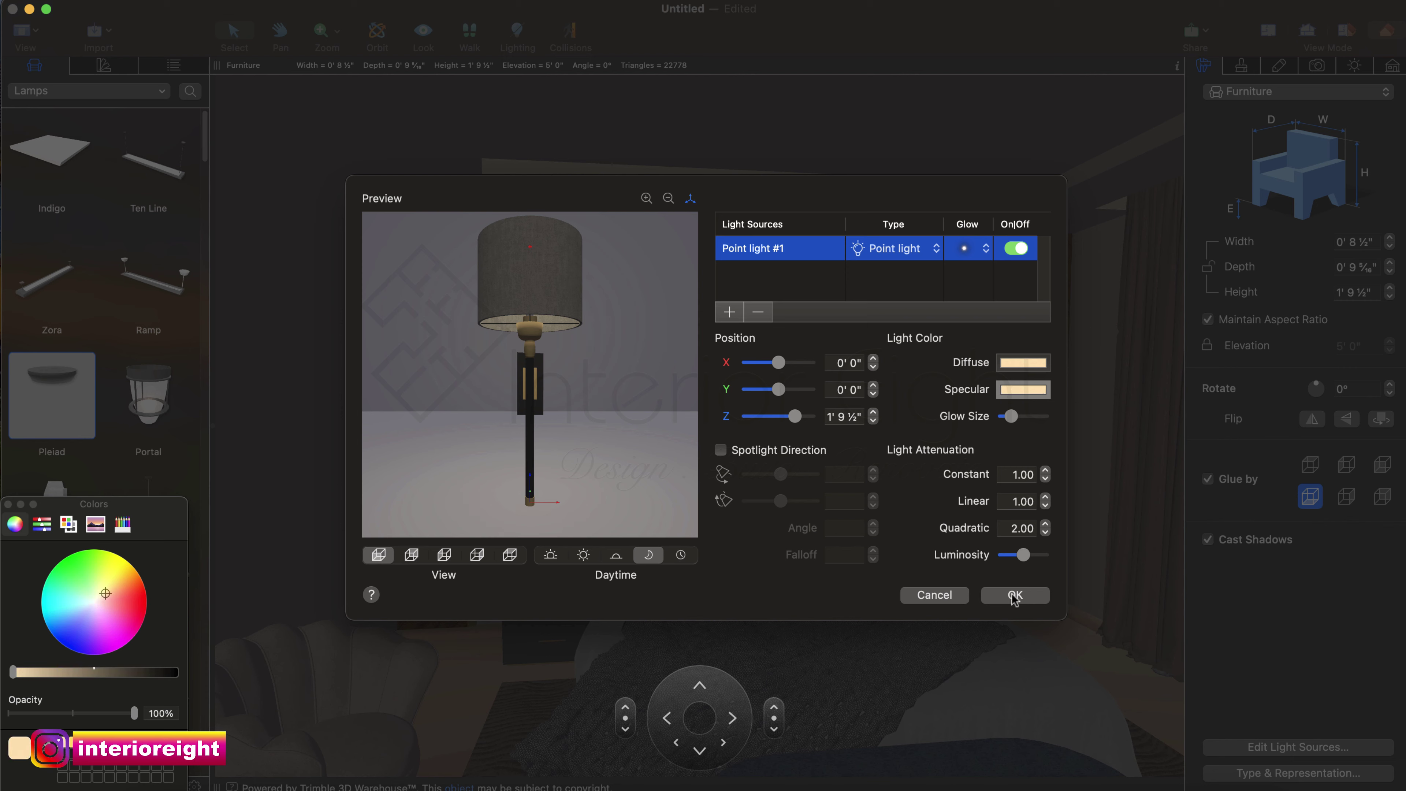
Change the sconce's light source to a spotlight, apply it, and turn on the room lighting to preview it.
left_click(863, 255)
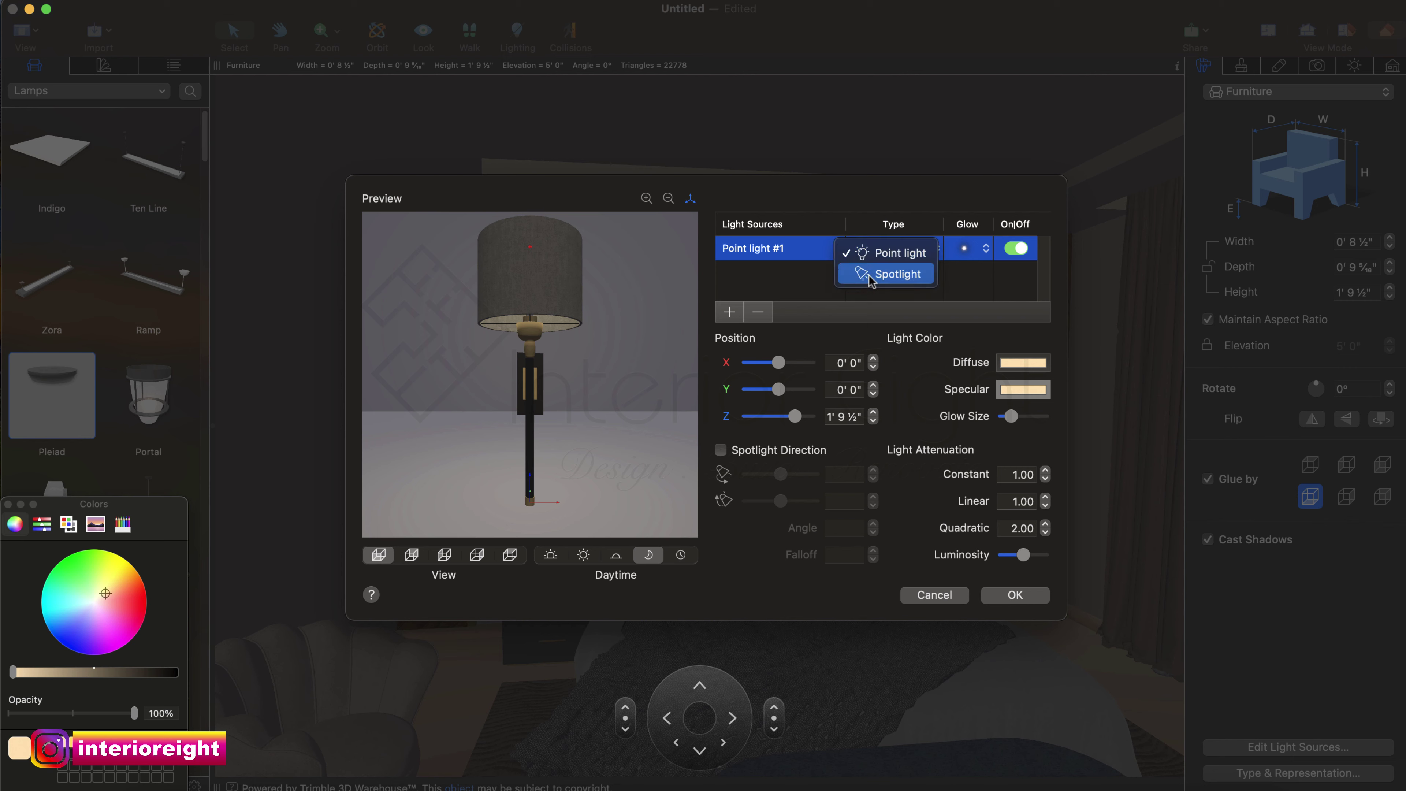
left_click(870, 277)
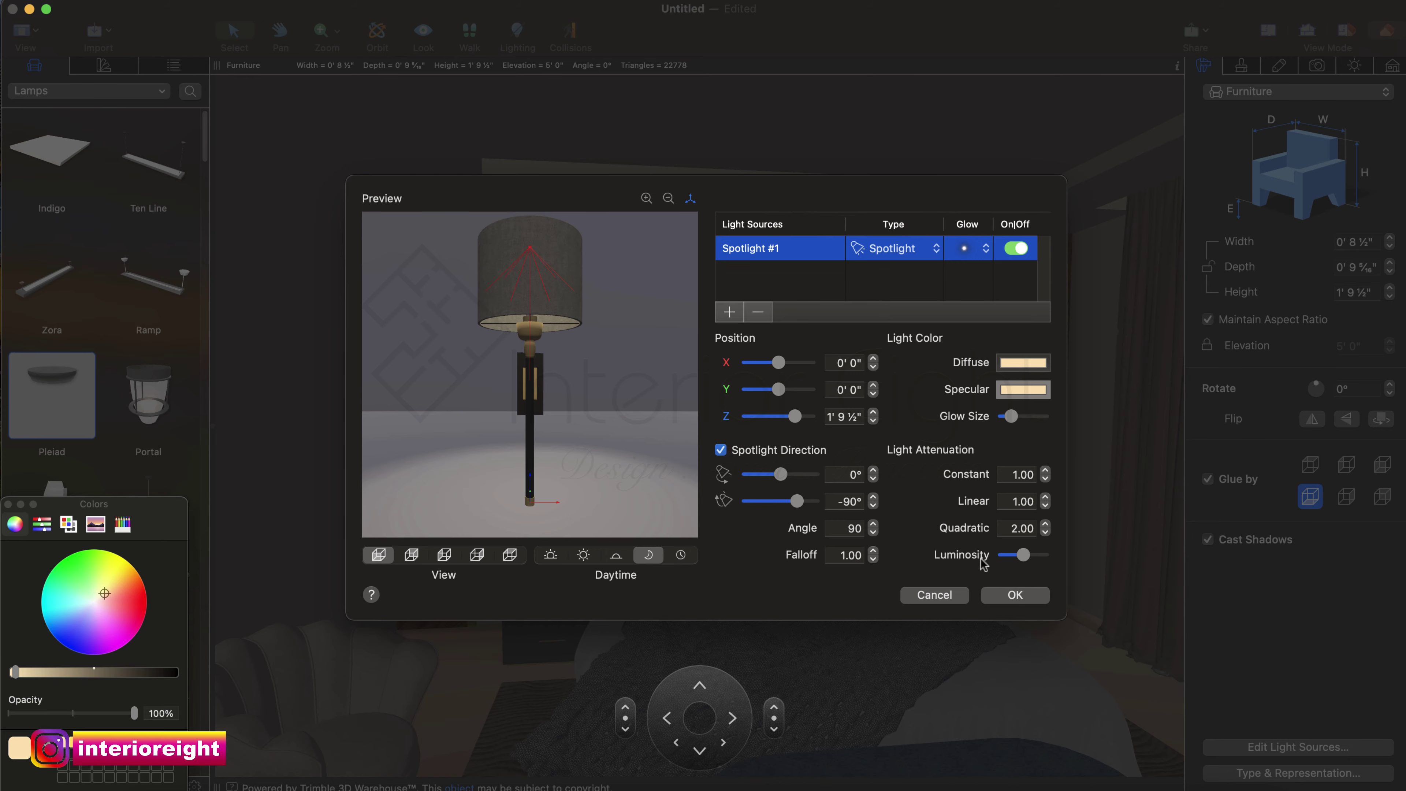
left_click(999, 594)
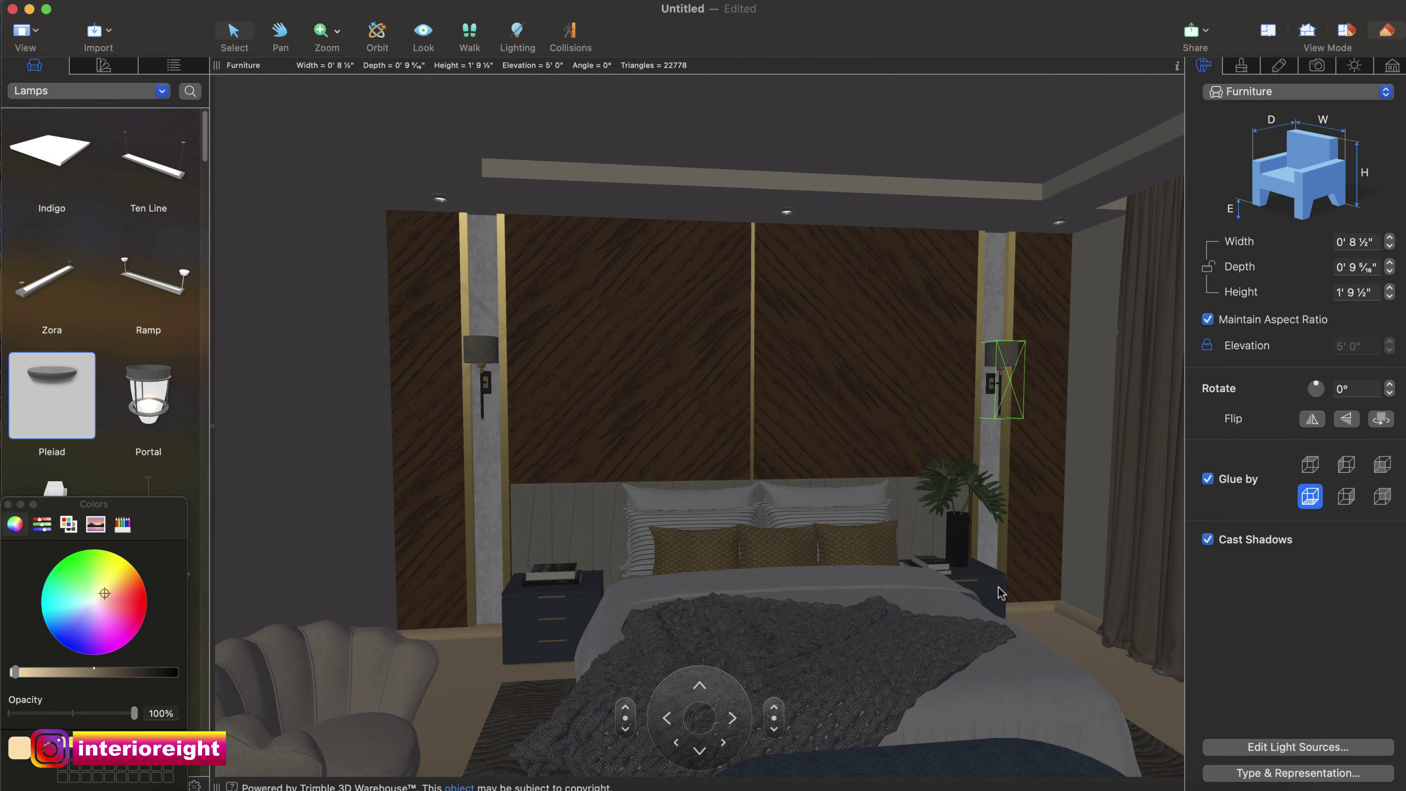
left_click(517, 34)
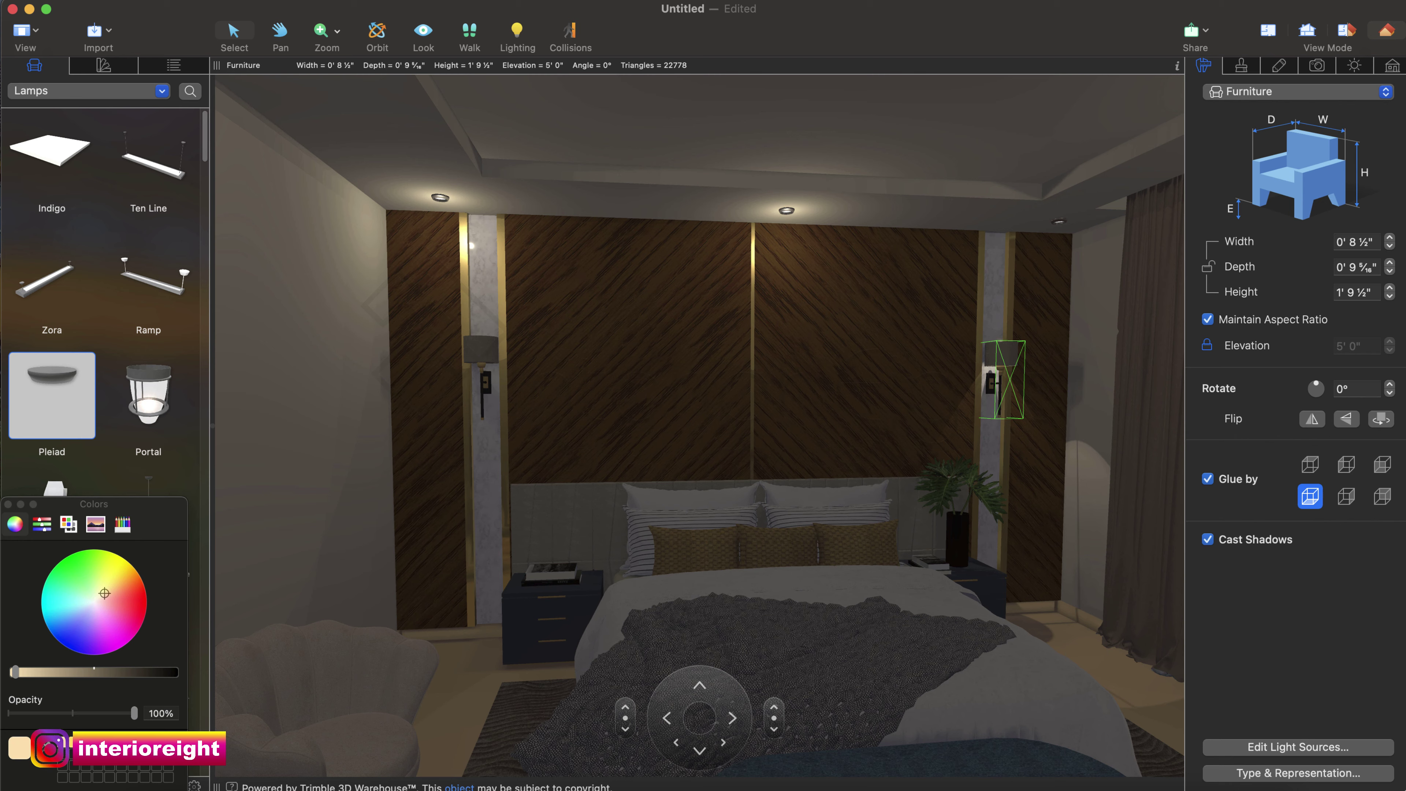
Add a second spotlight to the plant-side sconce and set its vertical direction to 90° so it shines upward.
left_click(1319, 747)
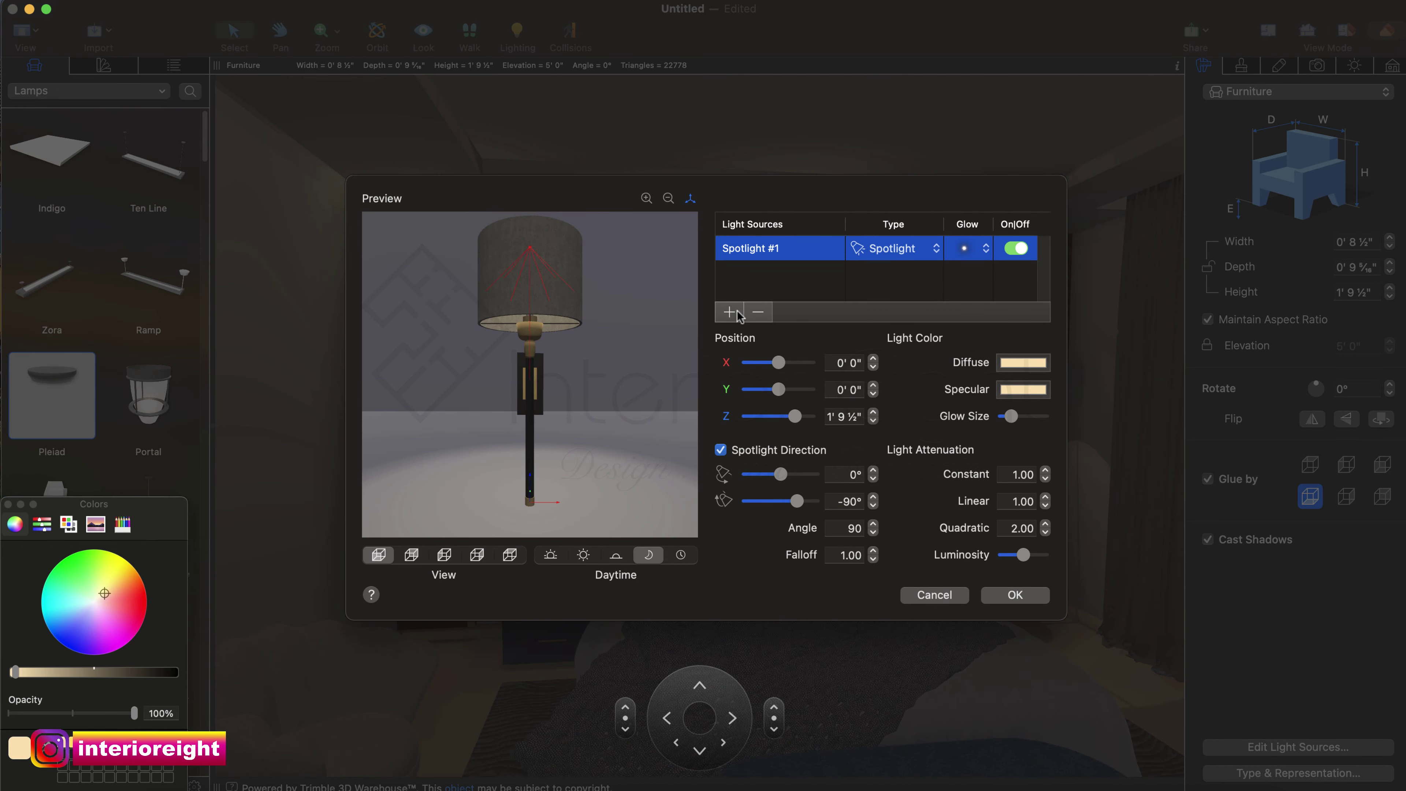
left_click(730, 312)
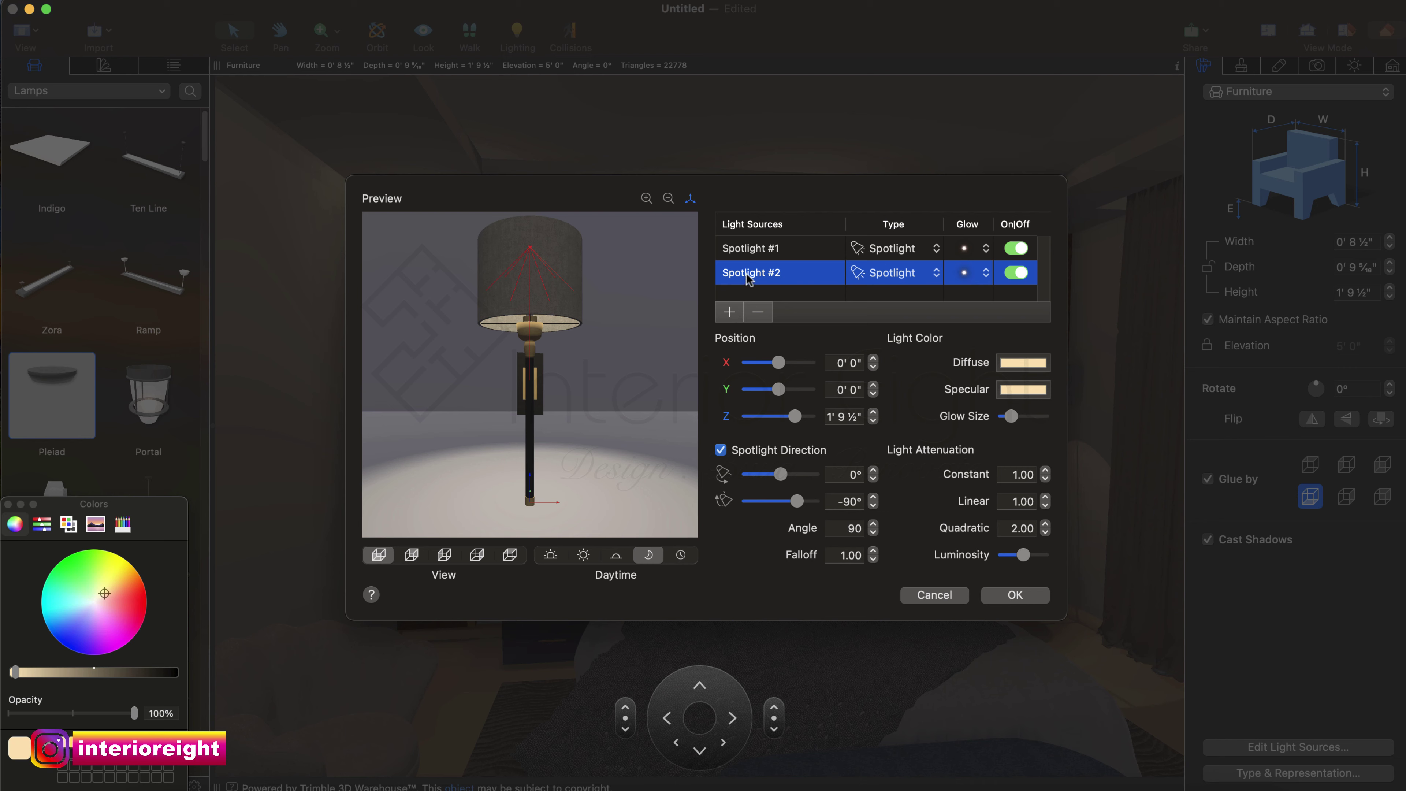
left_click(748, 253)
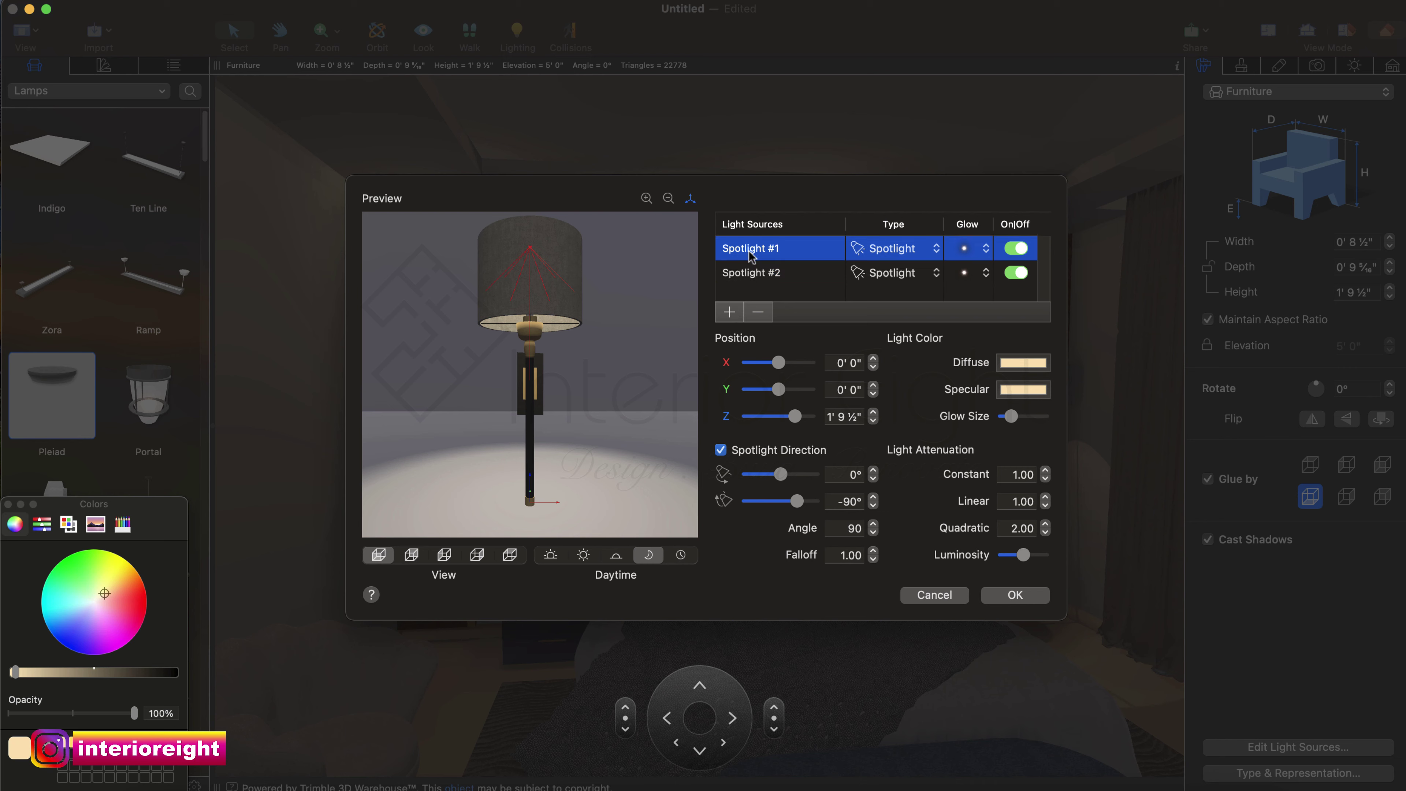
left_click(750, 277)
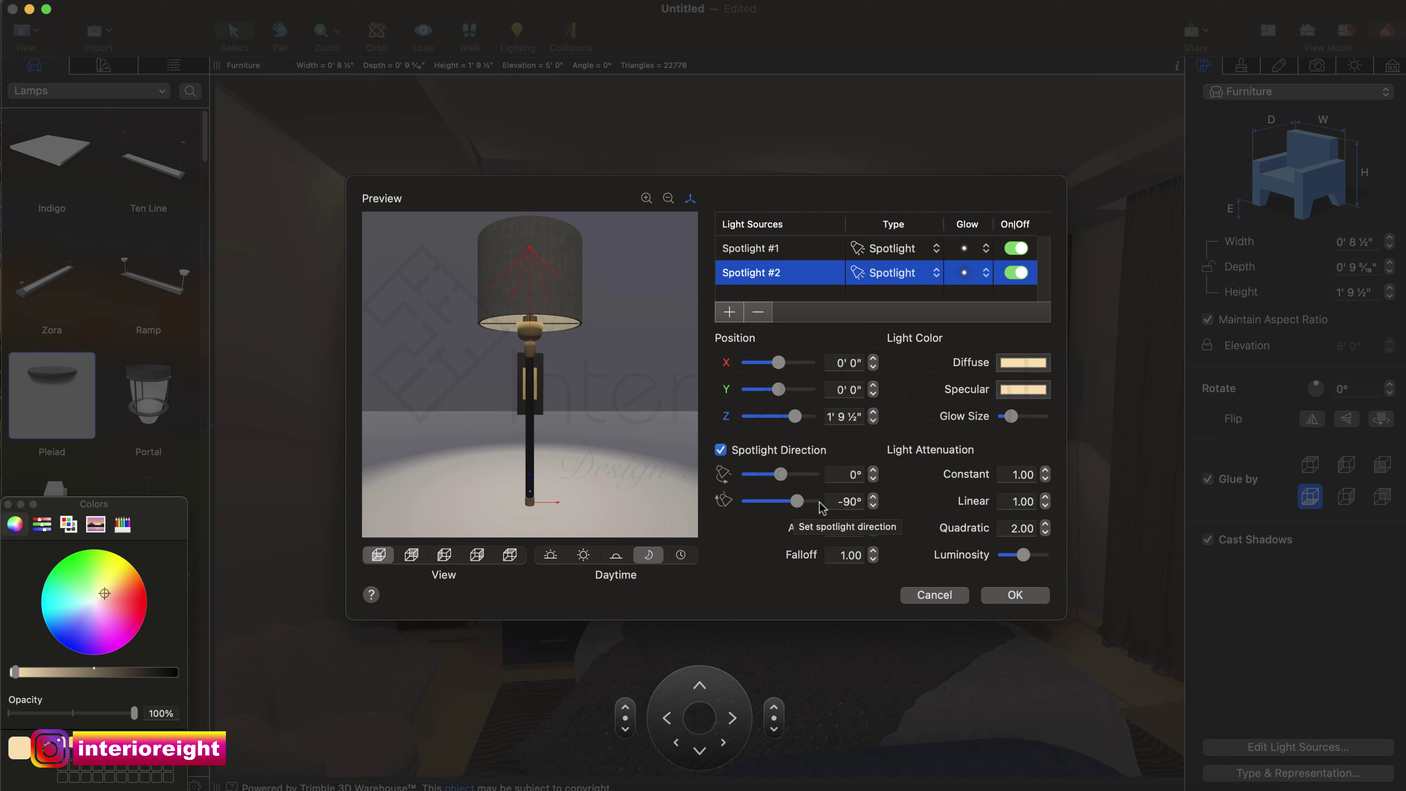
left_click(837, 500)
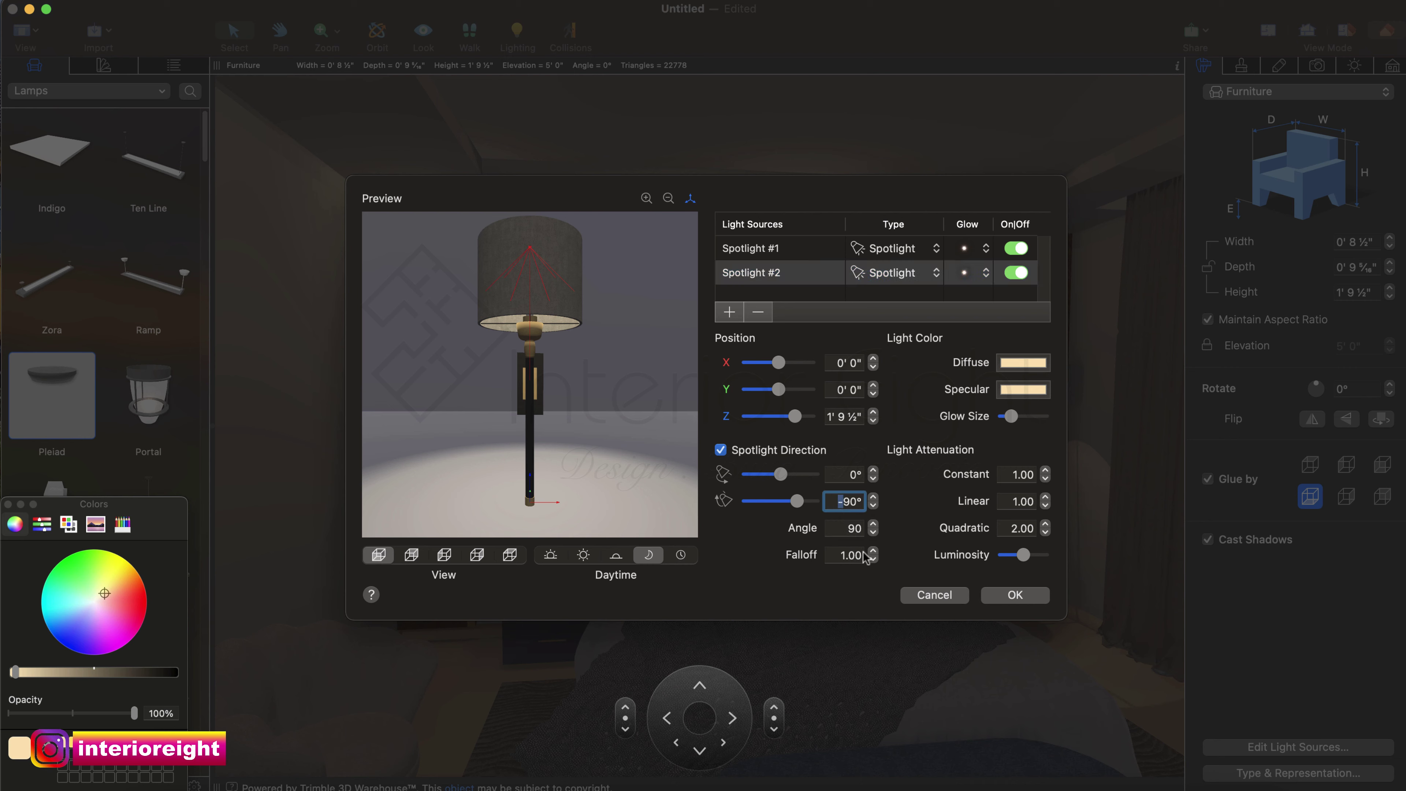
key("BackSpace")
key("Return")
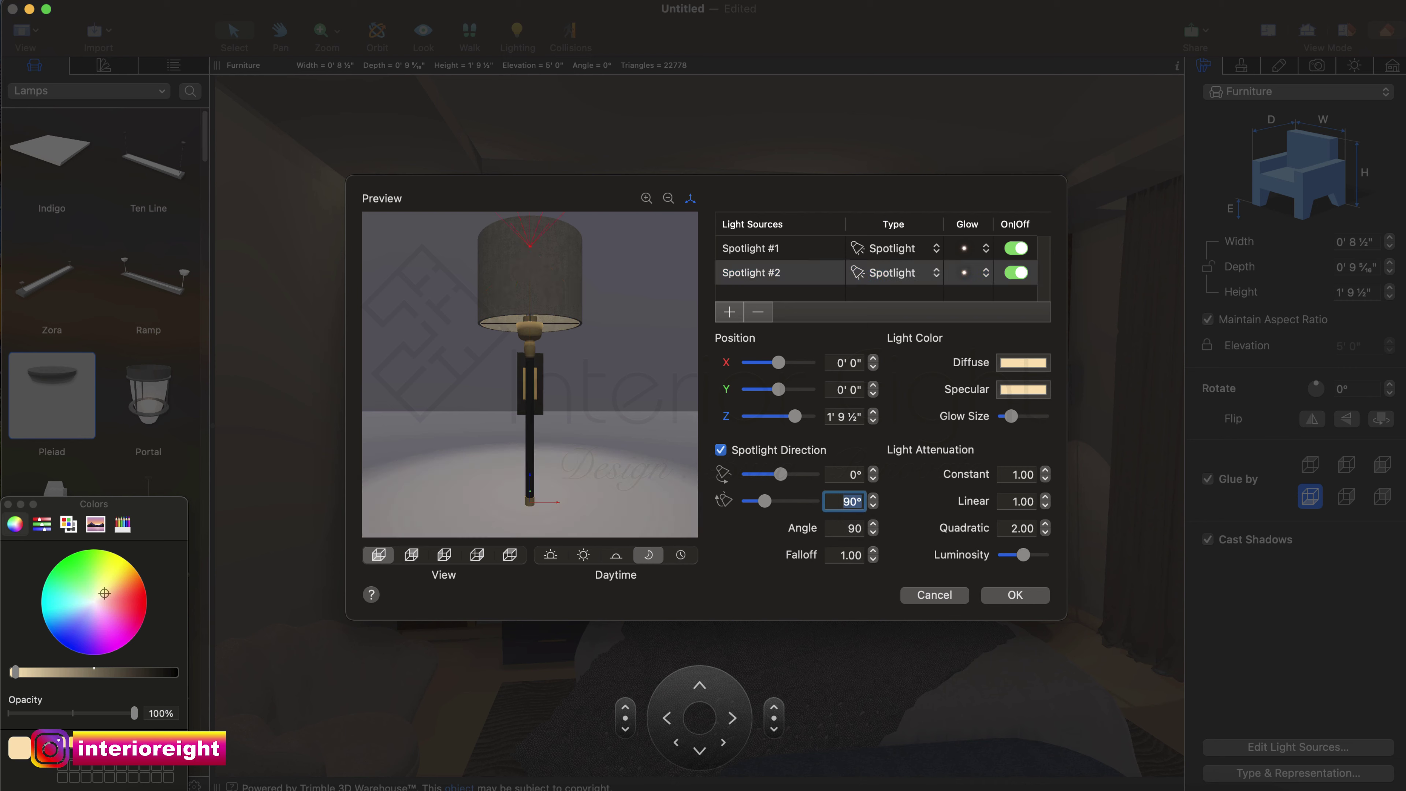
left_click(1025, 600)
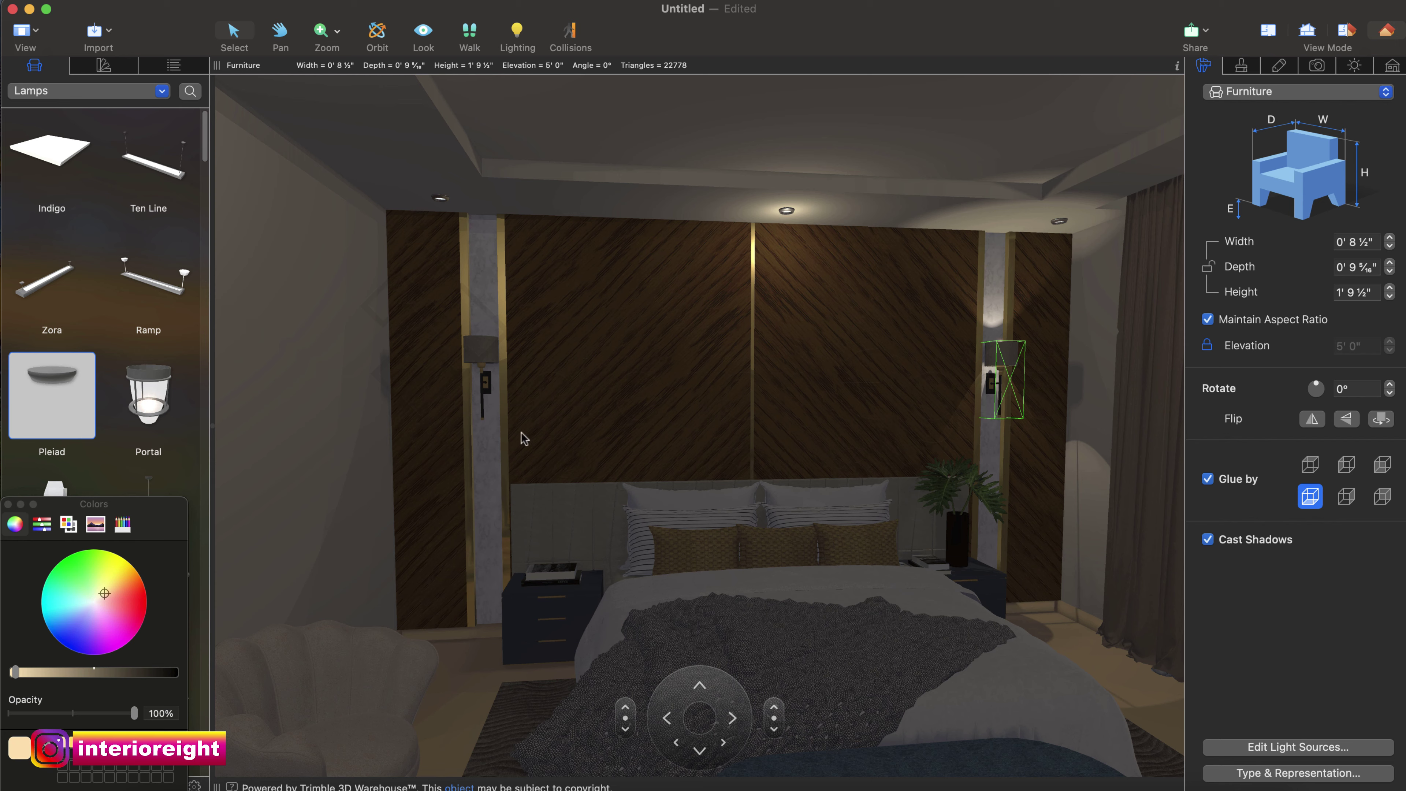
Add a light source to the sconce on the armchair side of the bed with warm cream diffuse and specular colors.
left_click(477, 348)
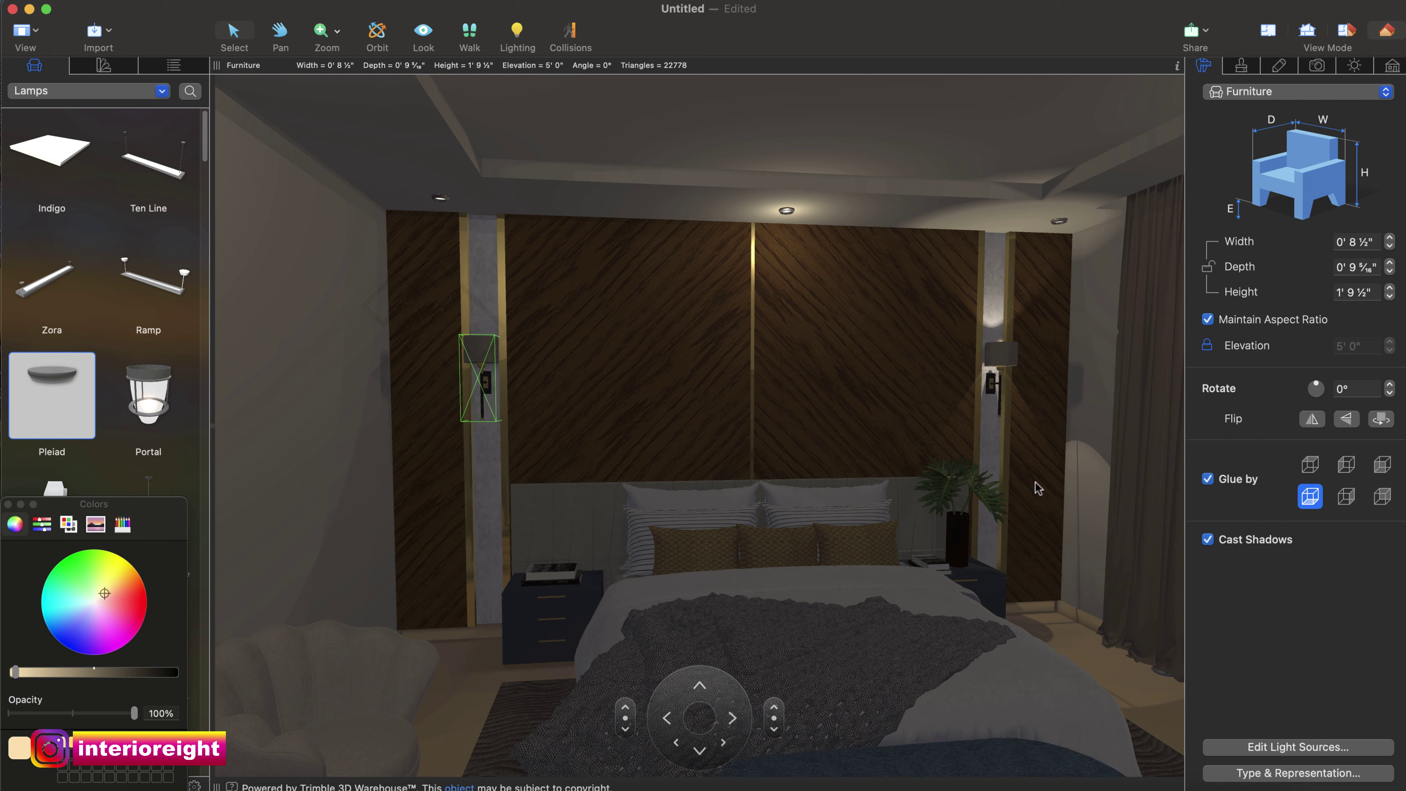
double_click(980, 416)
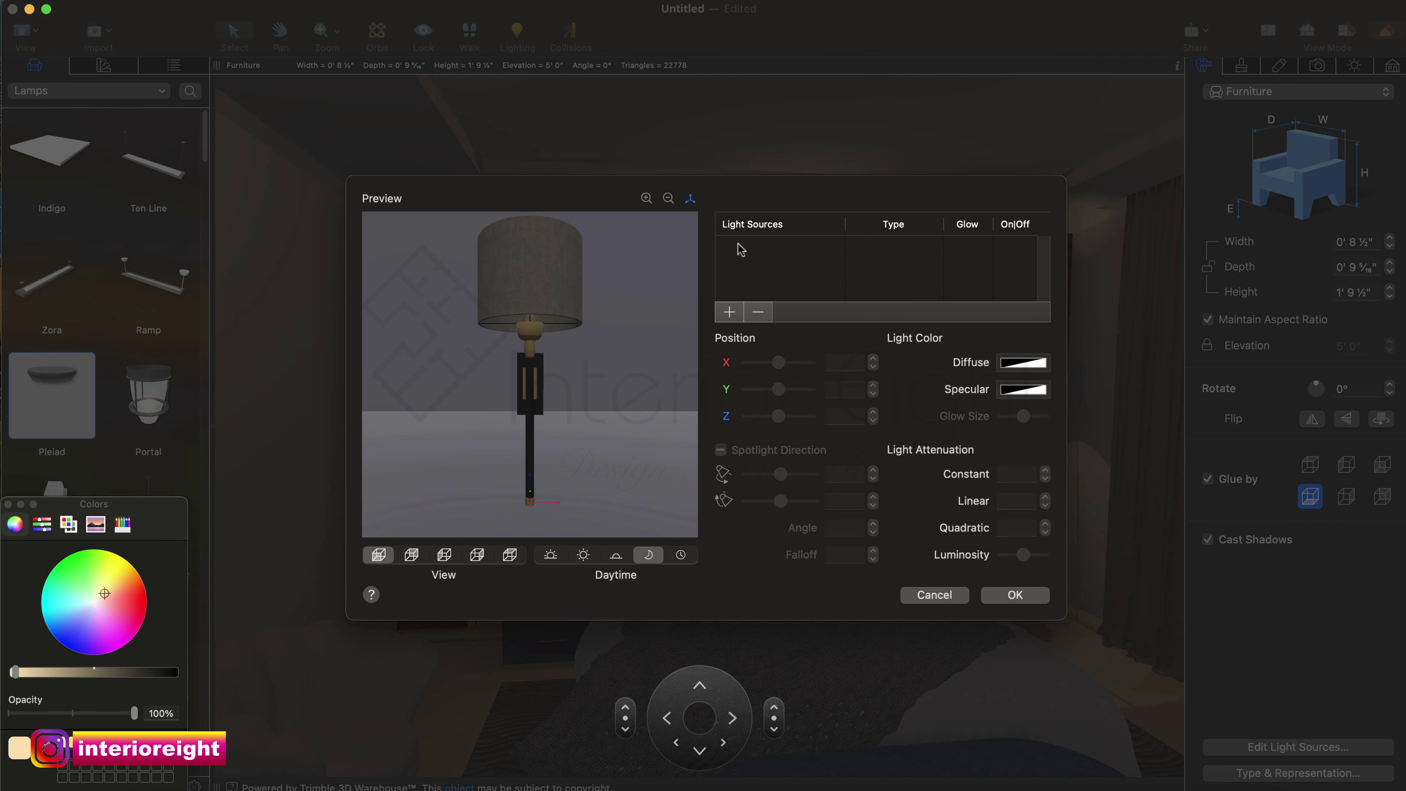
left_click(728, 312)
left_click(1018, 363)
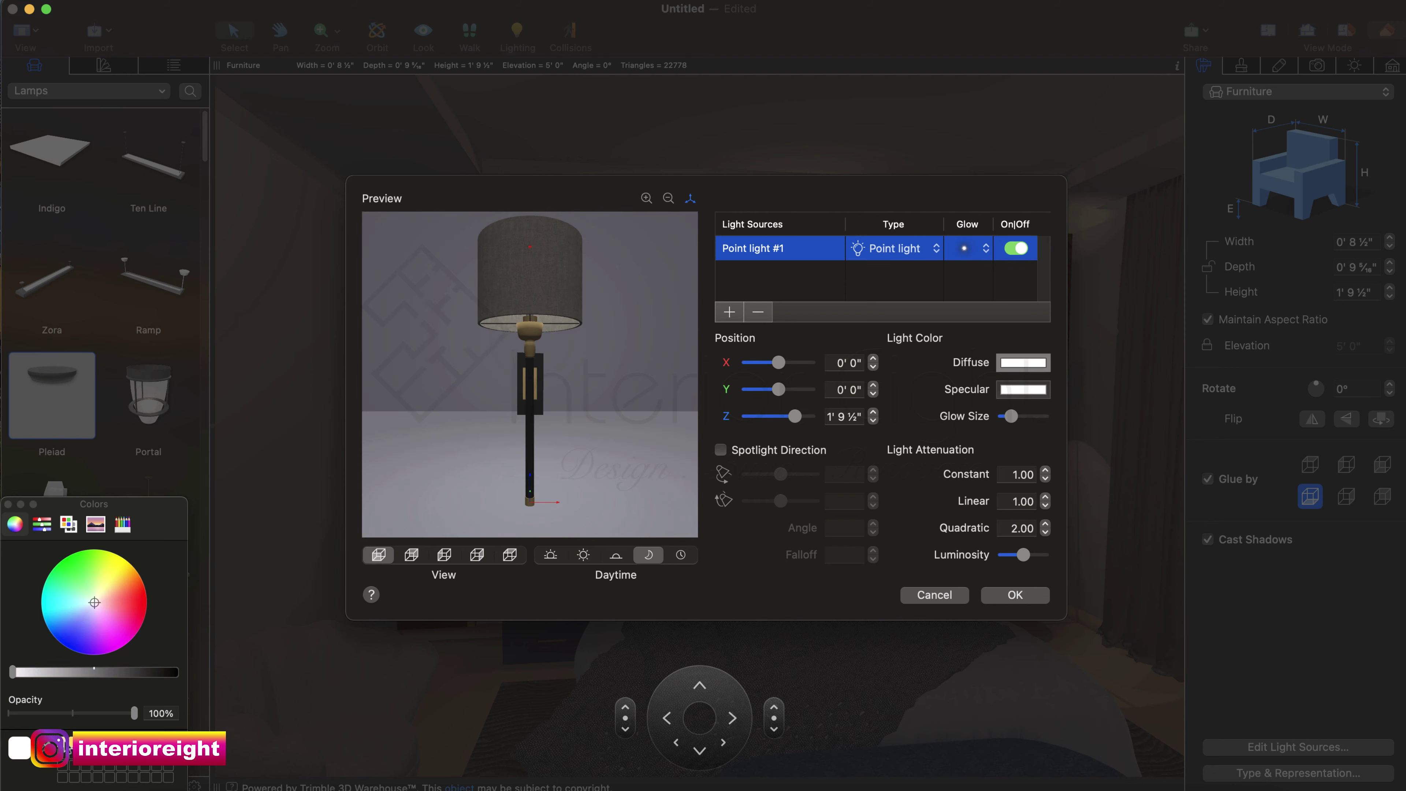
left_click_drag(67, 744, 25, 745)
left_click(1014, 396)
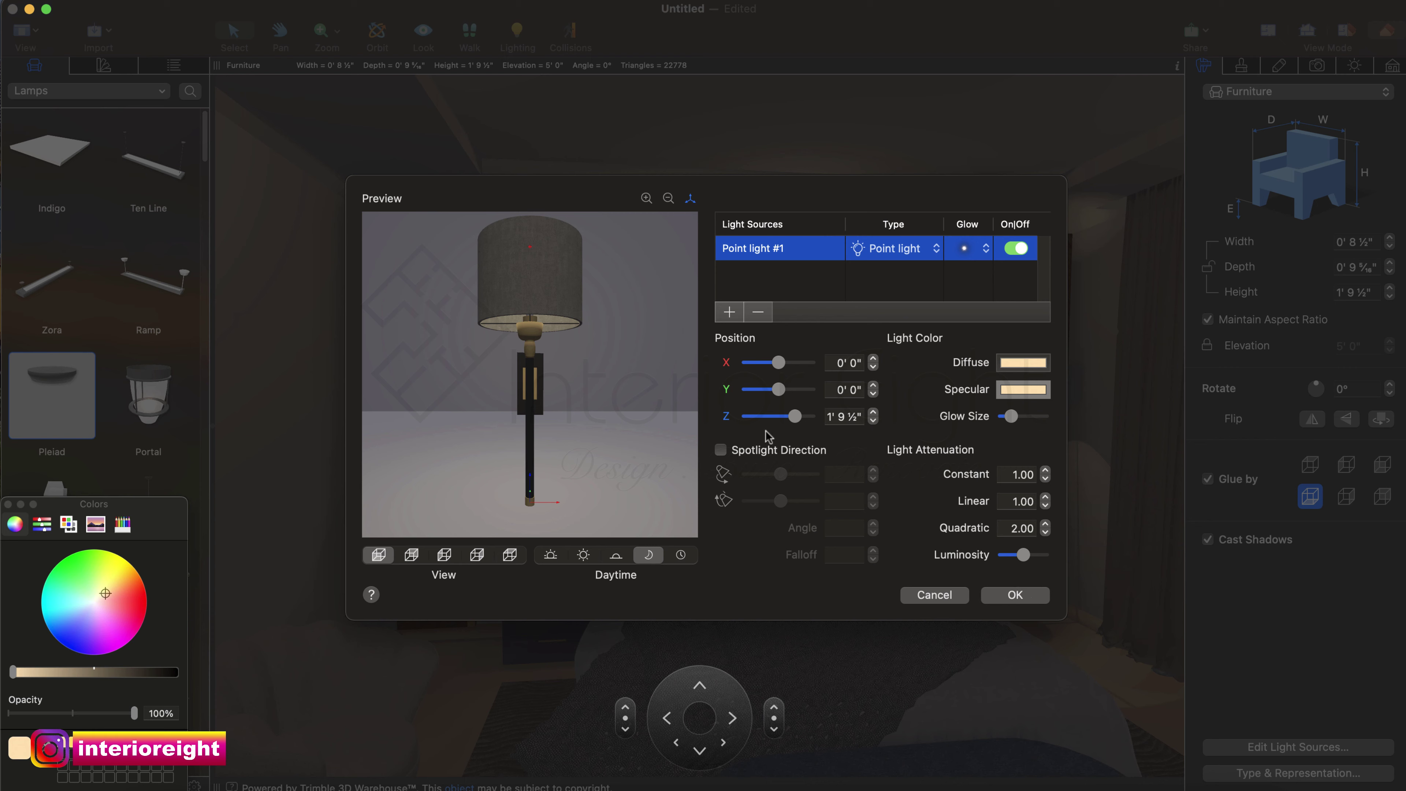
Add a second light source to the armchair-side sconce and change both of its point lights to spotlights.
left_click(729, 312)
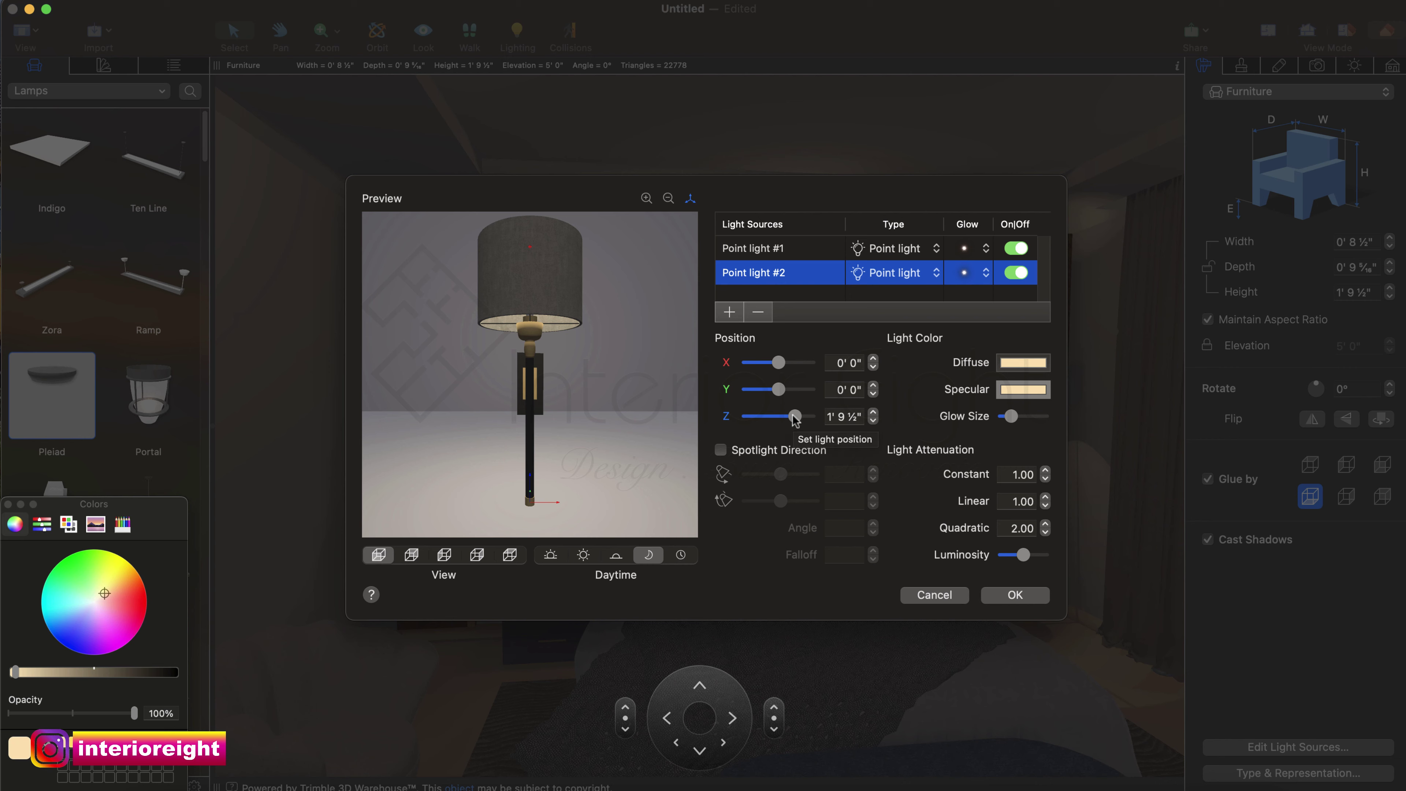
left_click(863, 272)
left_click(886, 293)
left_click(885, 249)
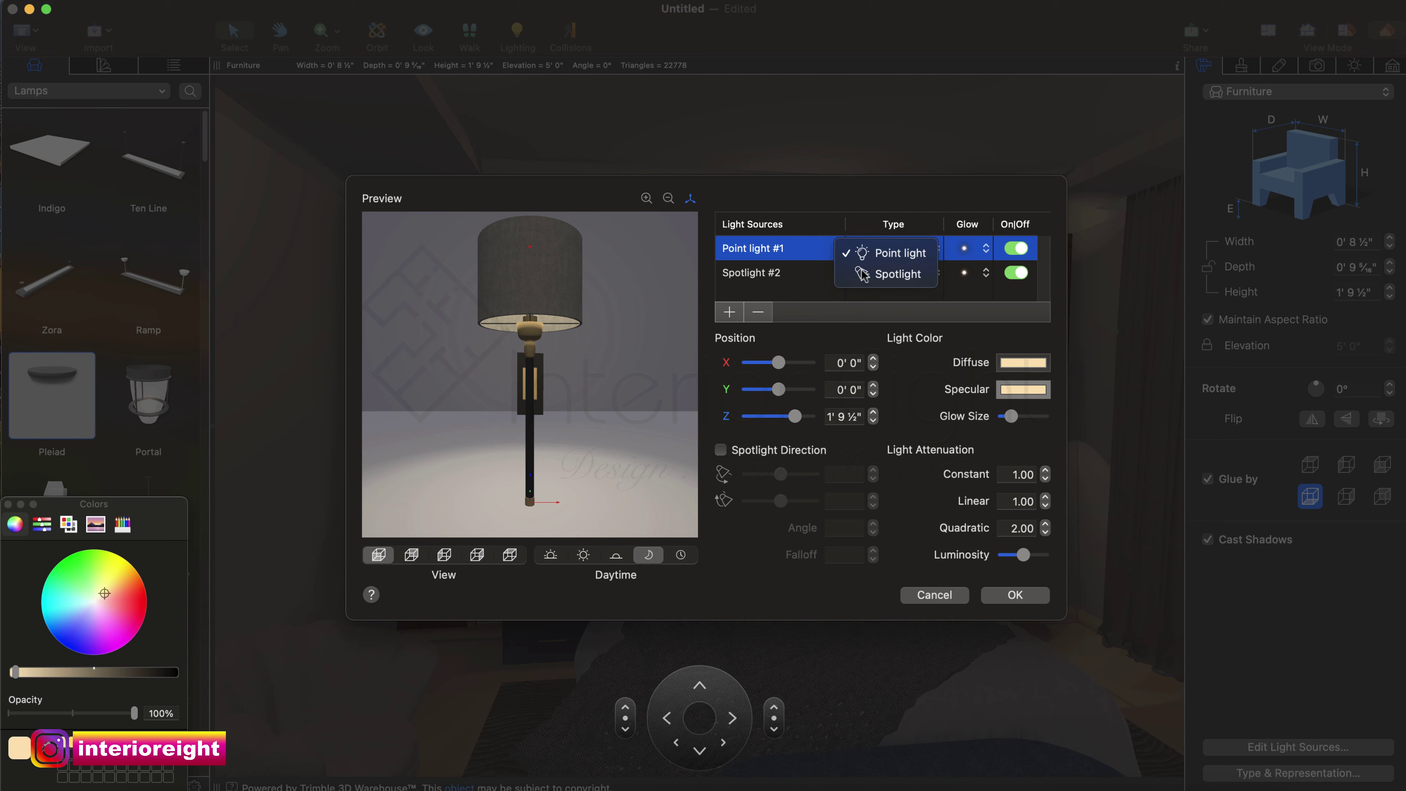
left_click(863, 273)
Set the vertical direction of the armchair-side sconce's second spotlight to 90° and apply the light sources.
left_click(747, 272)
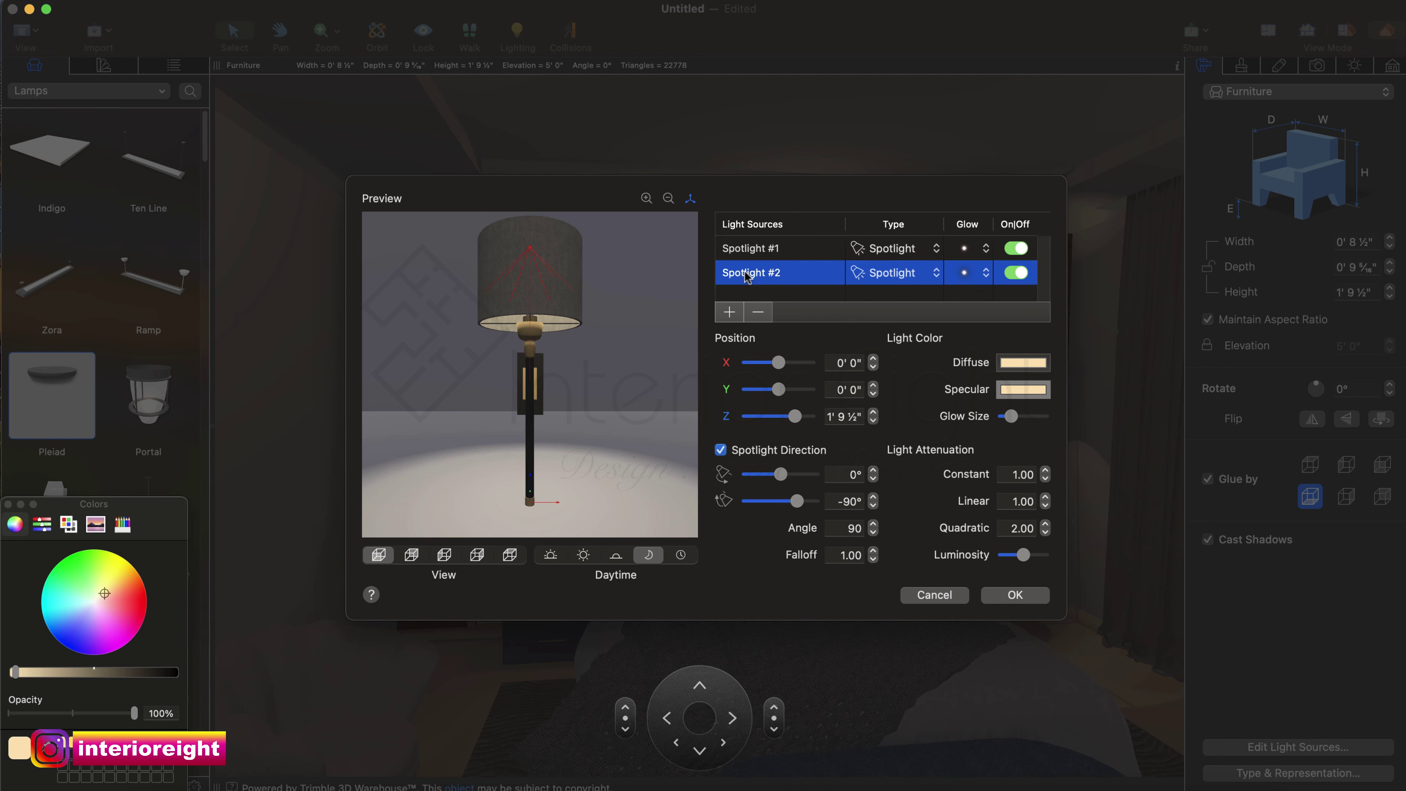
left_click(843, 501)
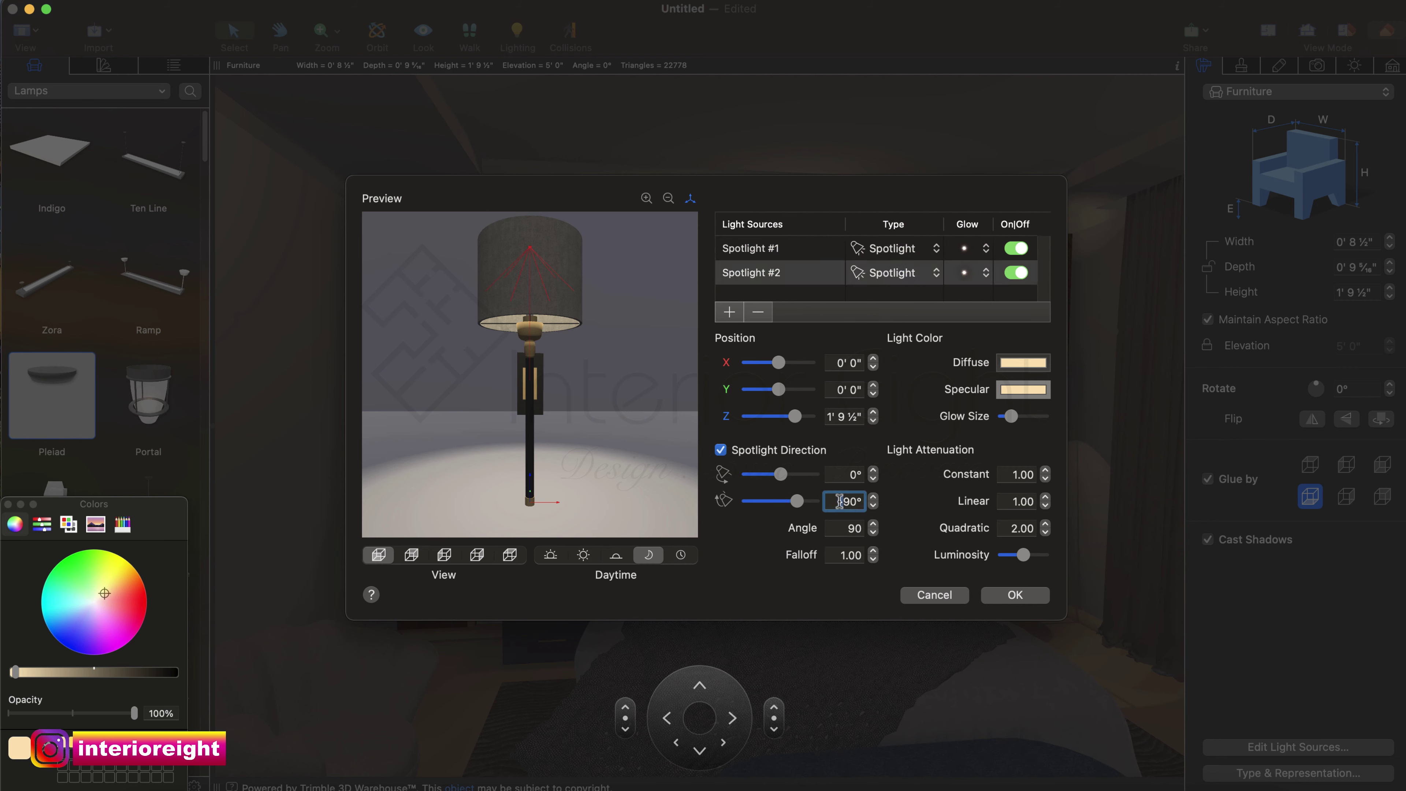
key("BackSpace")
key("Return")
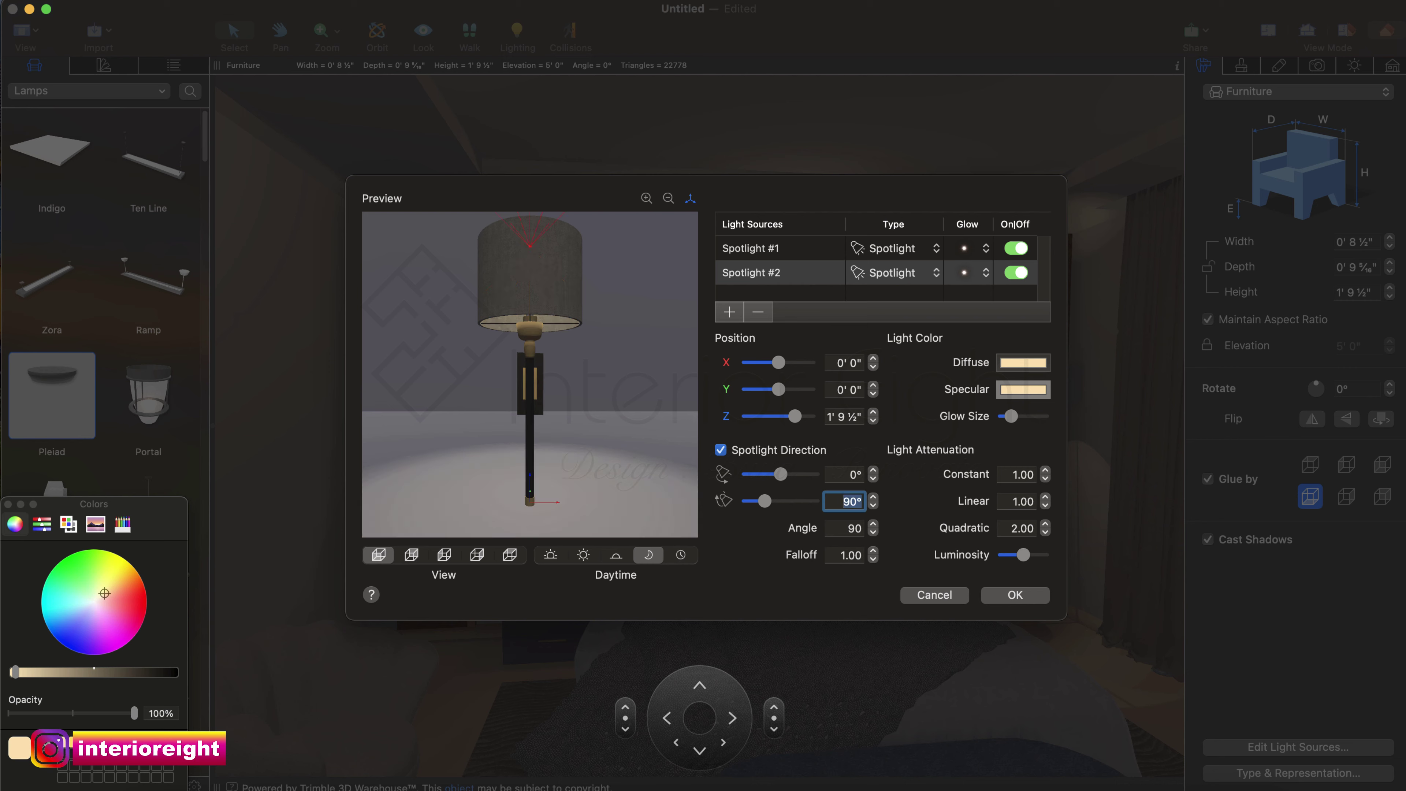
left_click(1014, 596)
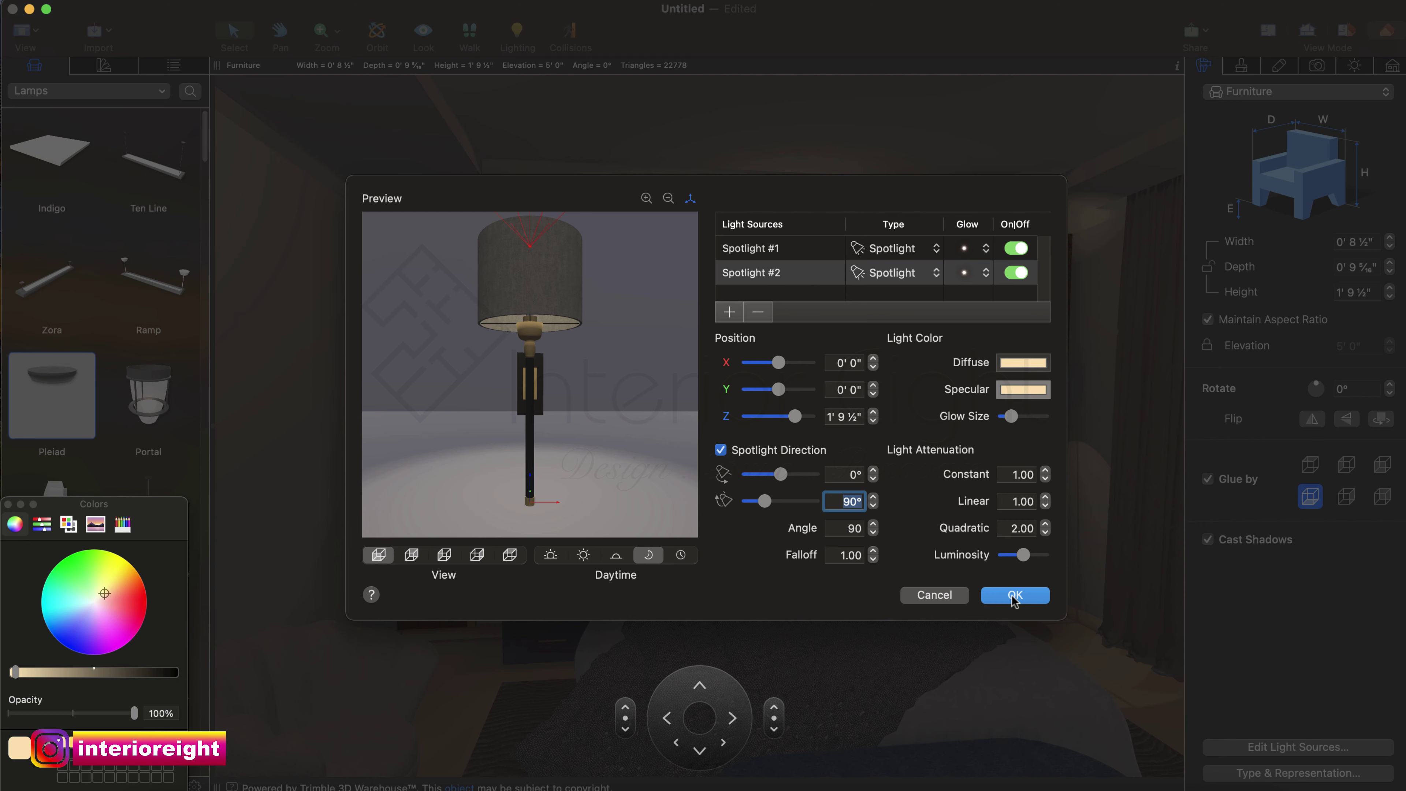
left_click(1013, 596)
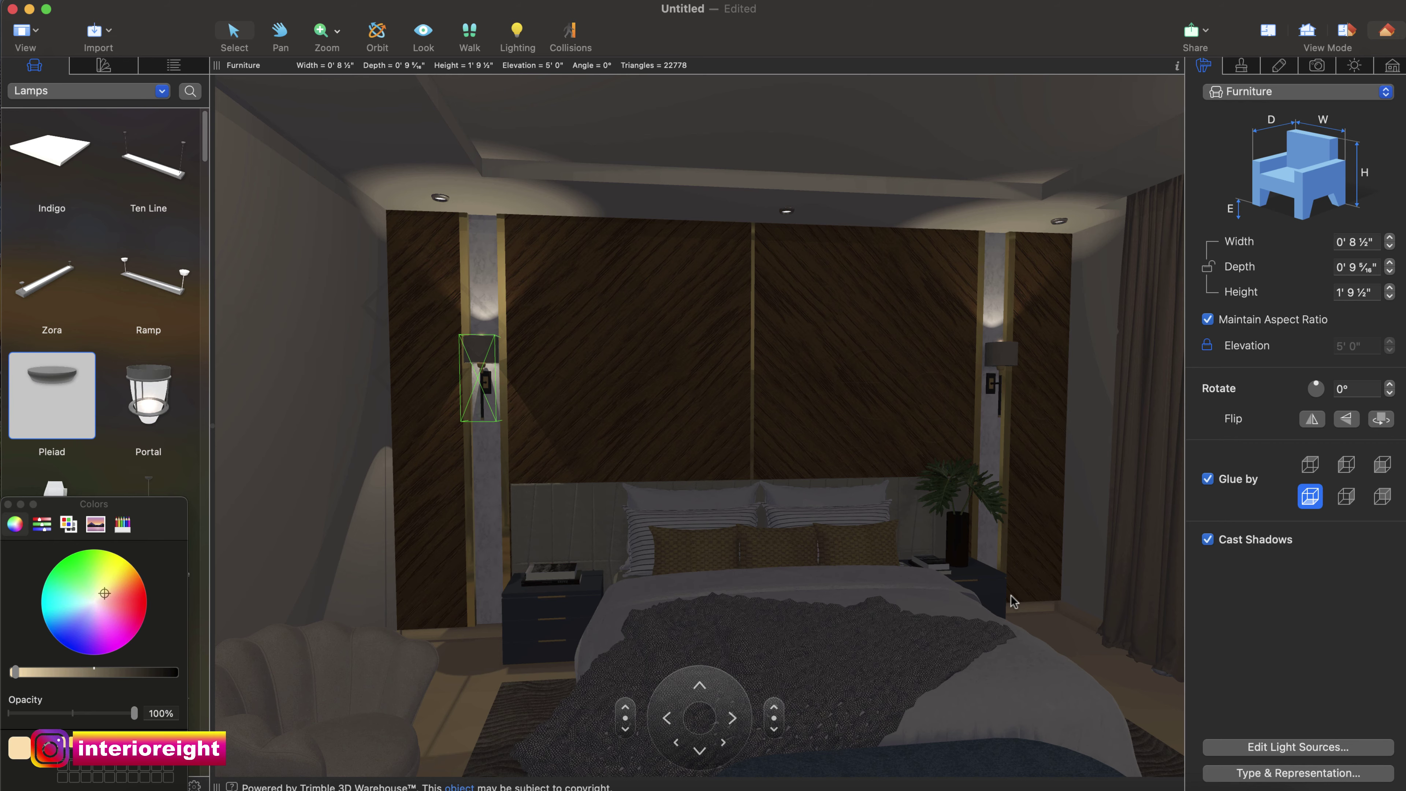
Turn off the lighting preview and merge the grouped picture lamp above the painting into a single object.
left_click(512, 35)
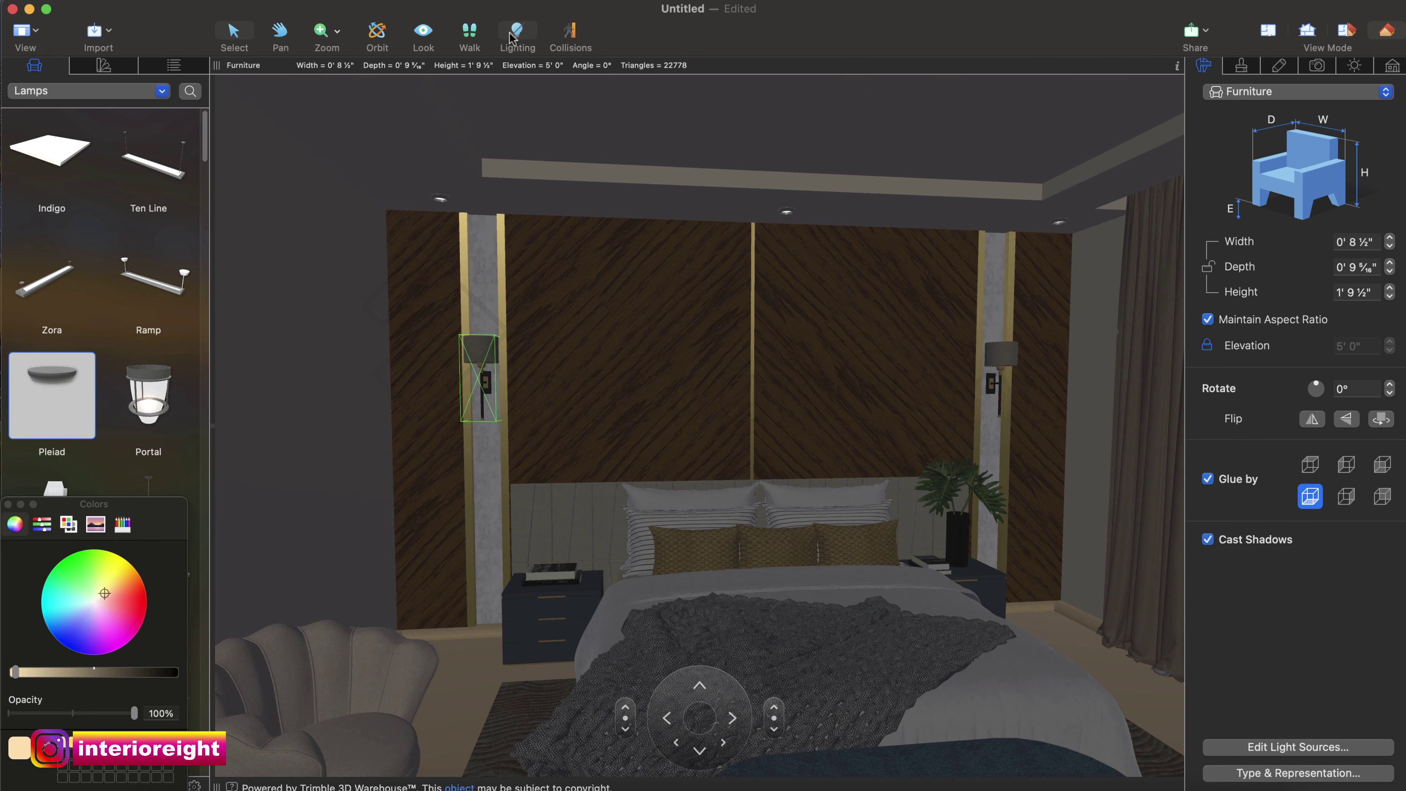
left_click(547, 256)
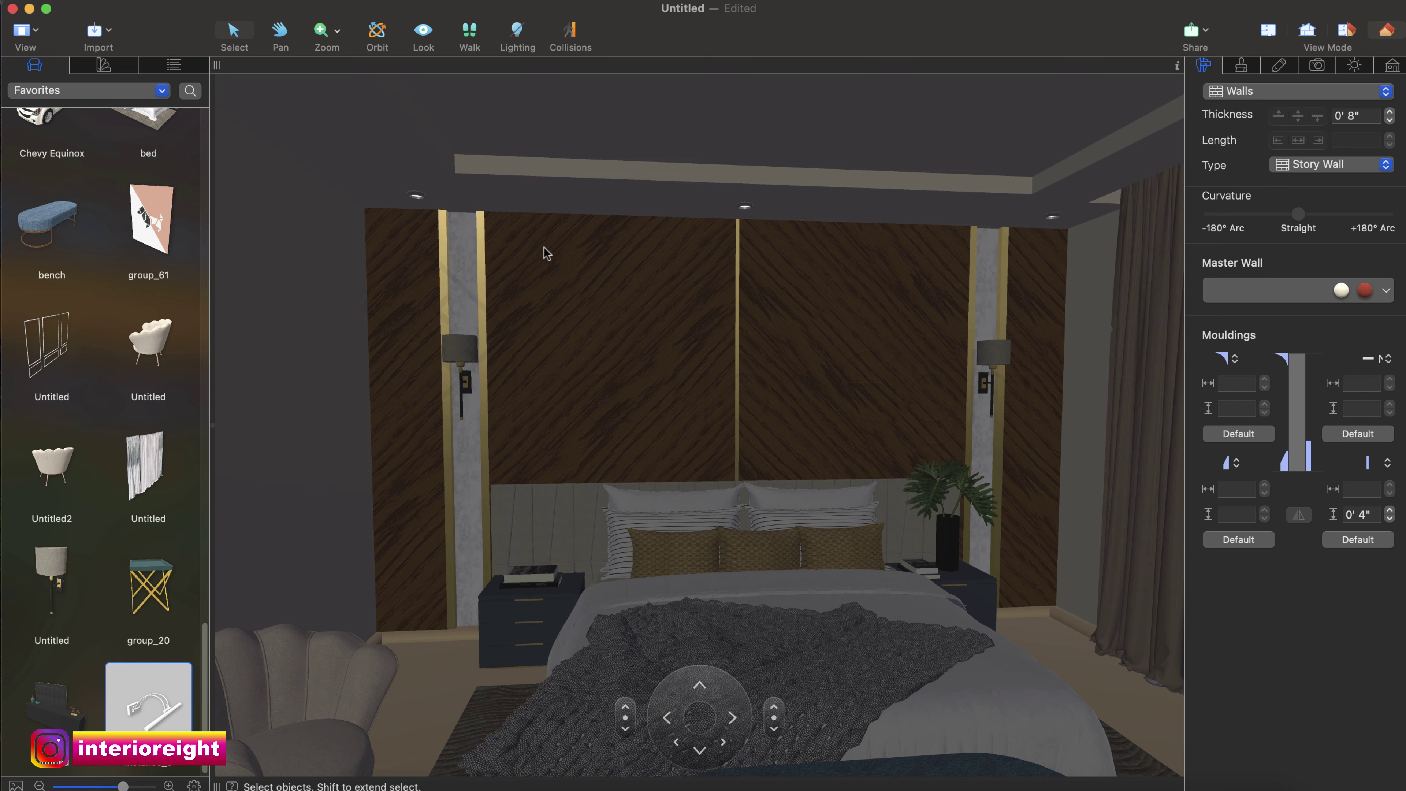
key("Left")
key("Left")
key("Left")
key("Left")
key("Left")
key("Left")
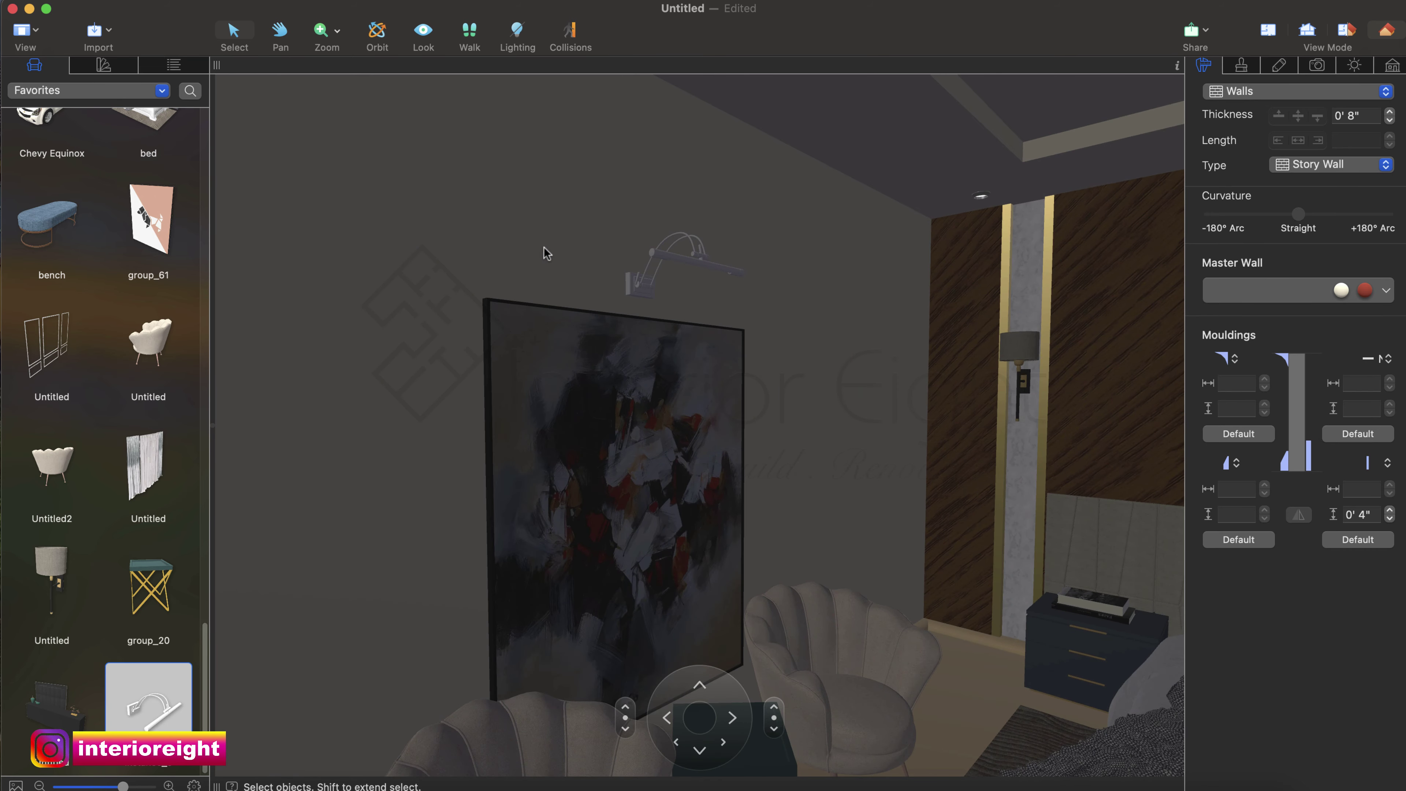
left_click(634, 288)
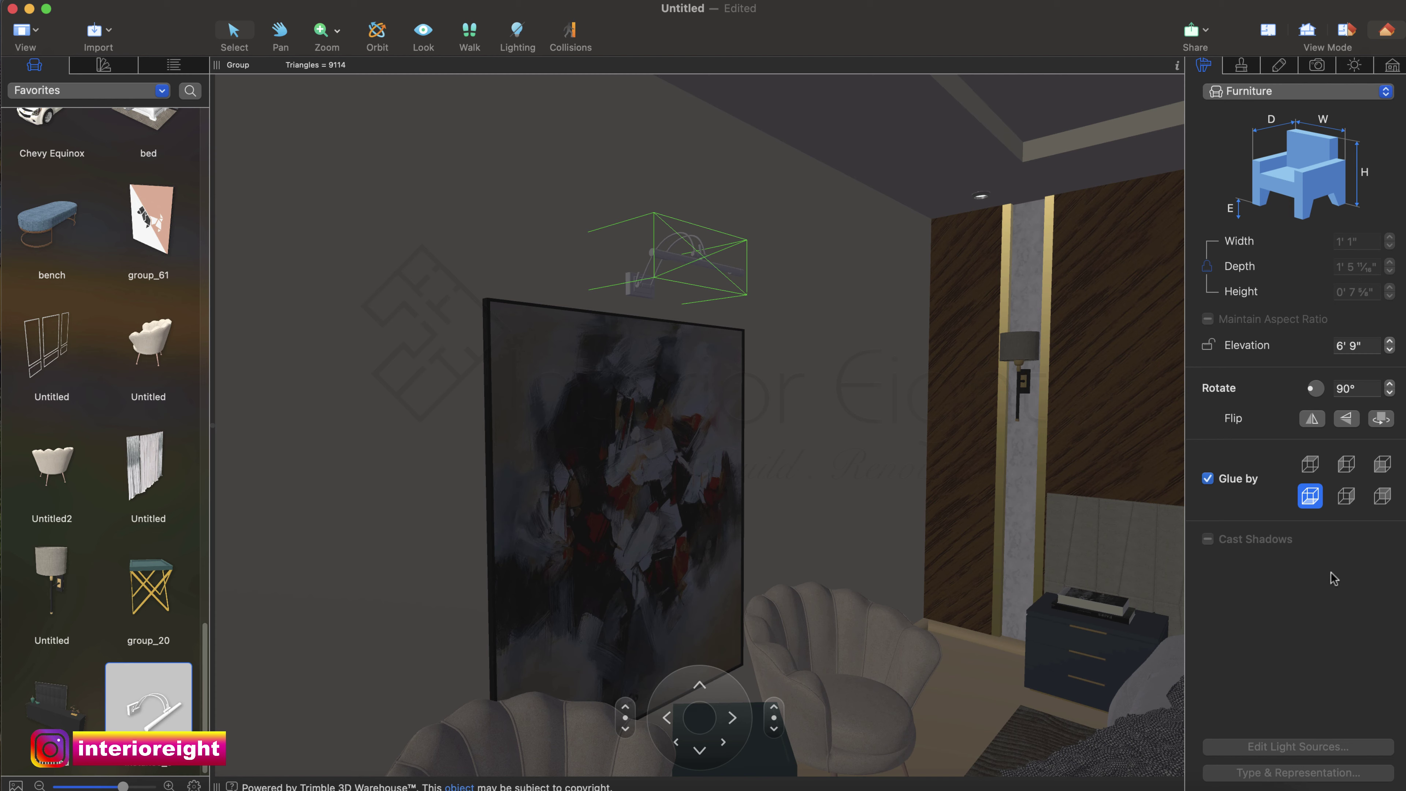
right_click(636, 283)
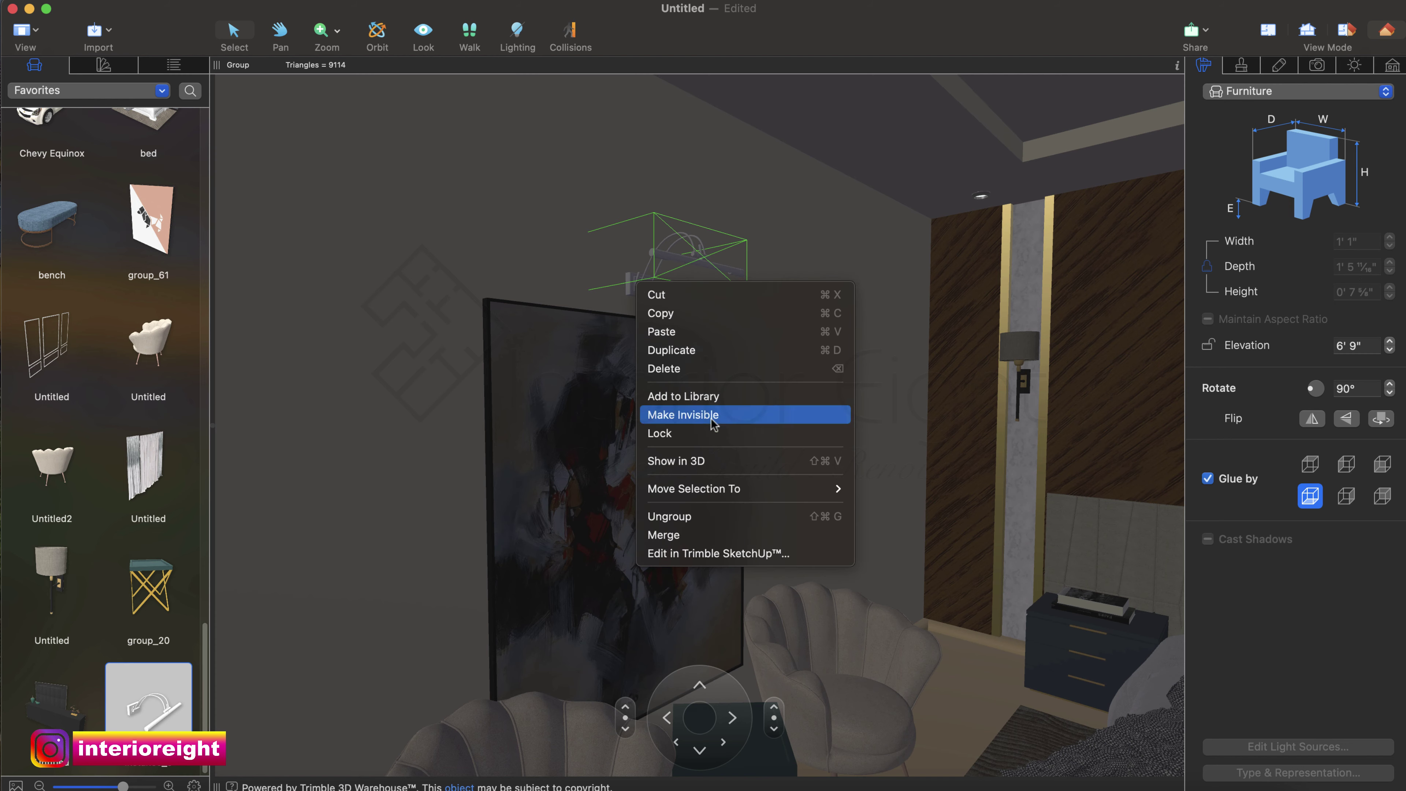
left_click(712, 535)
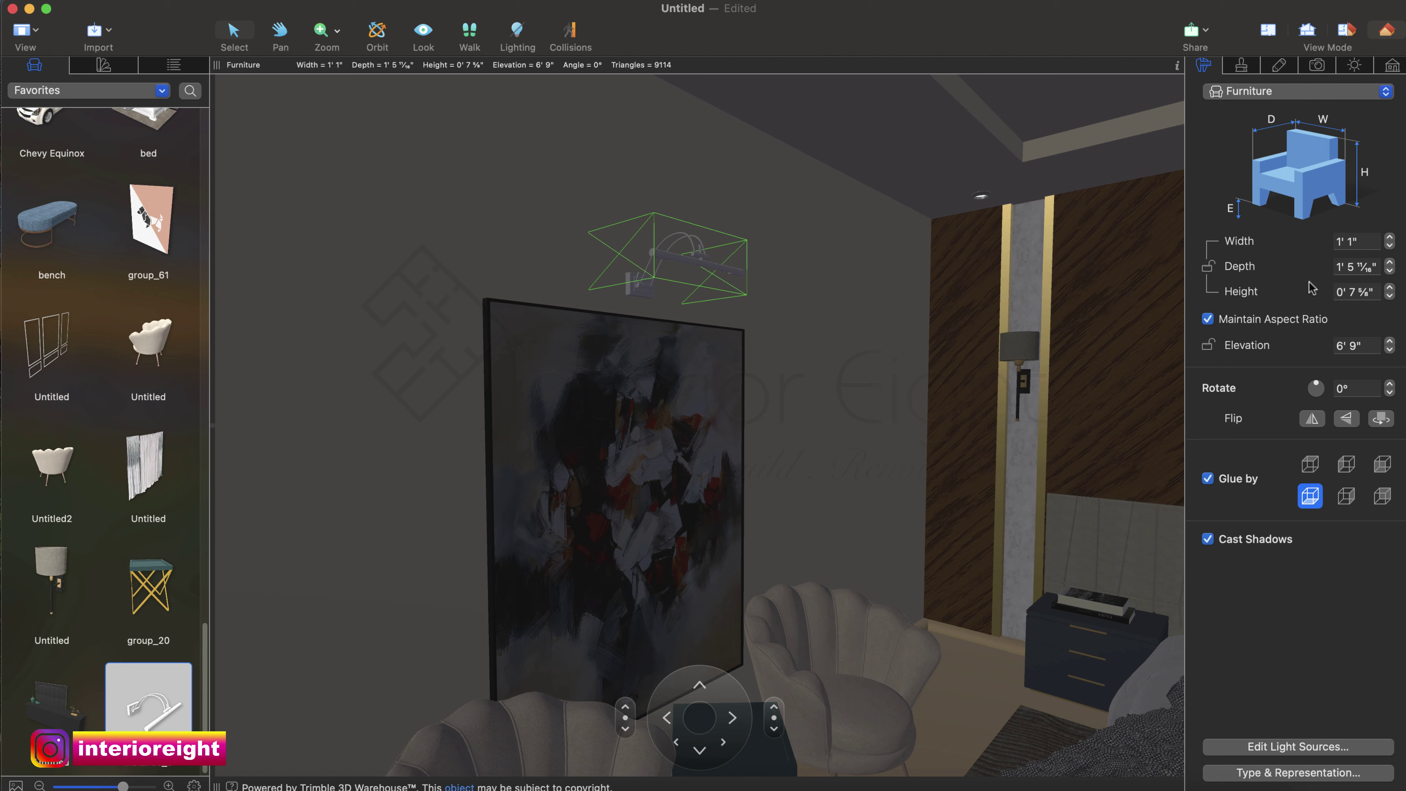
Add a light source to the picture lamp and set its glow to None.
left_click(1300, 748)
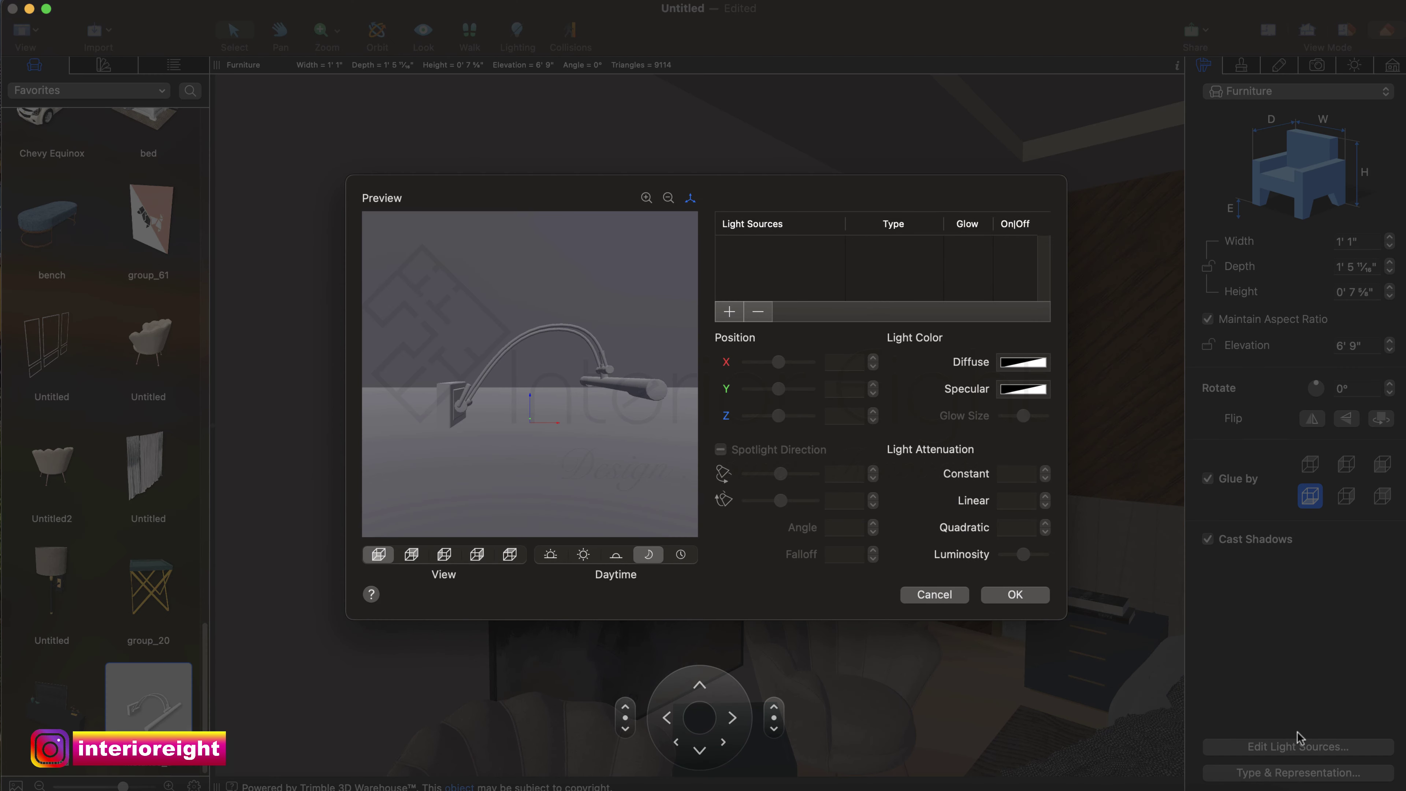
left_click(728, 312)
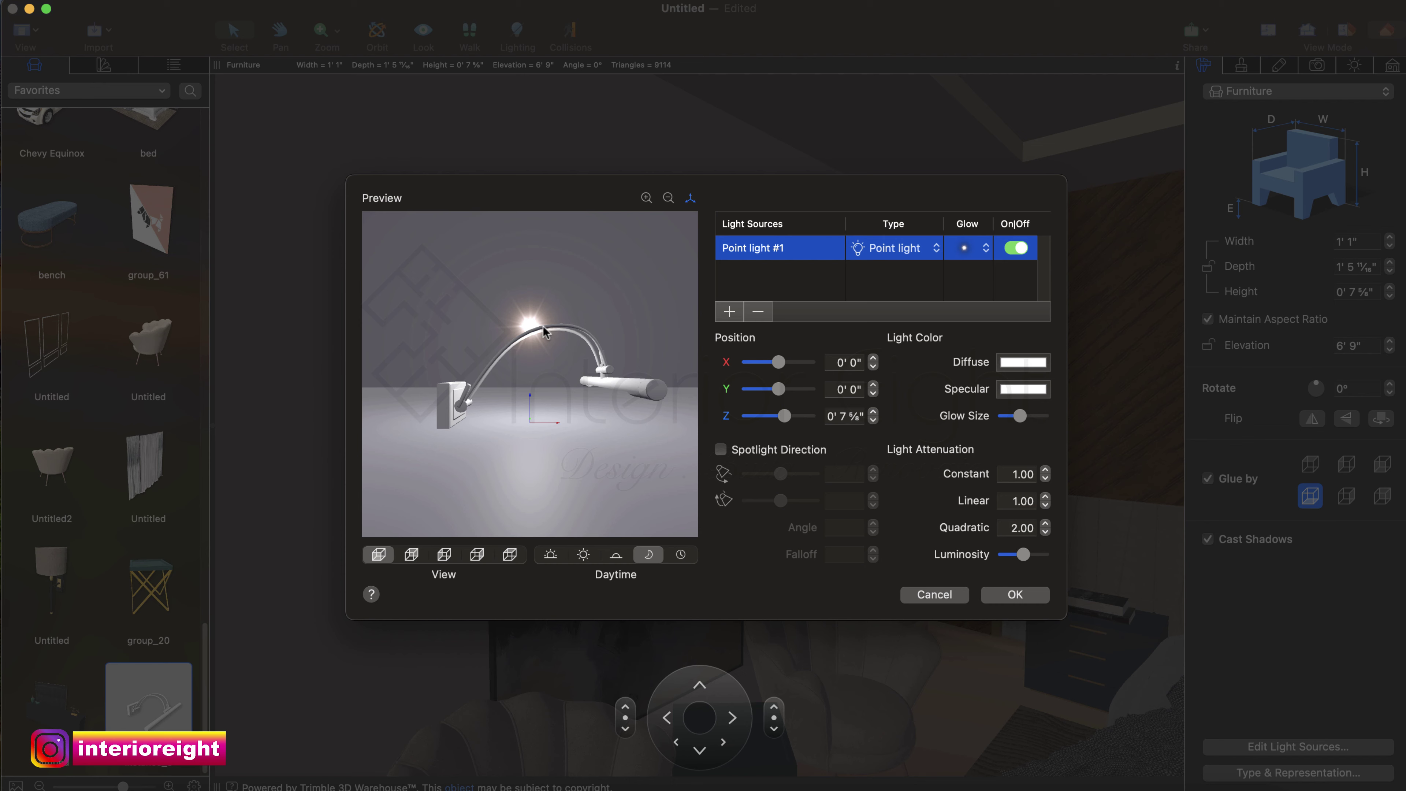
left_click(971, 252)
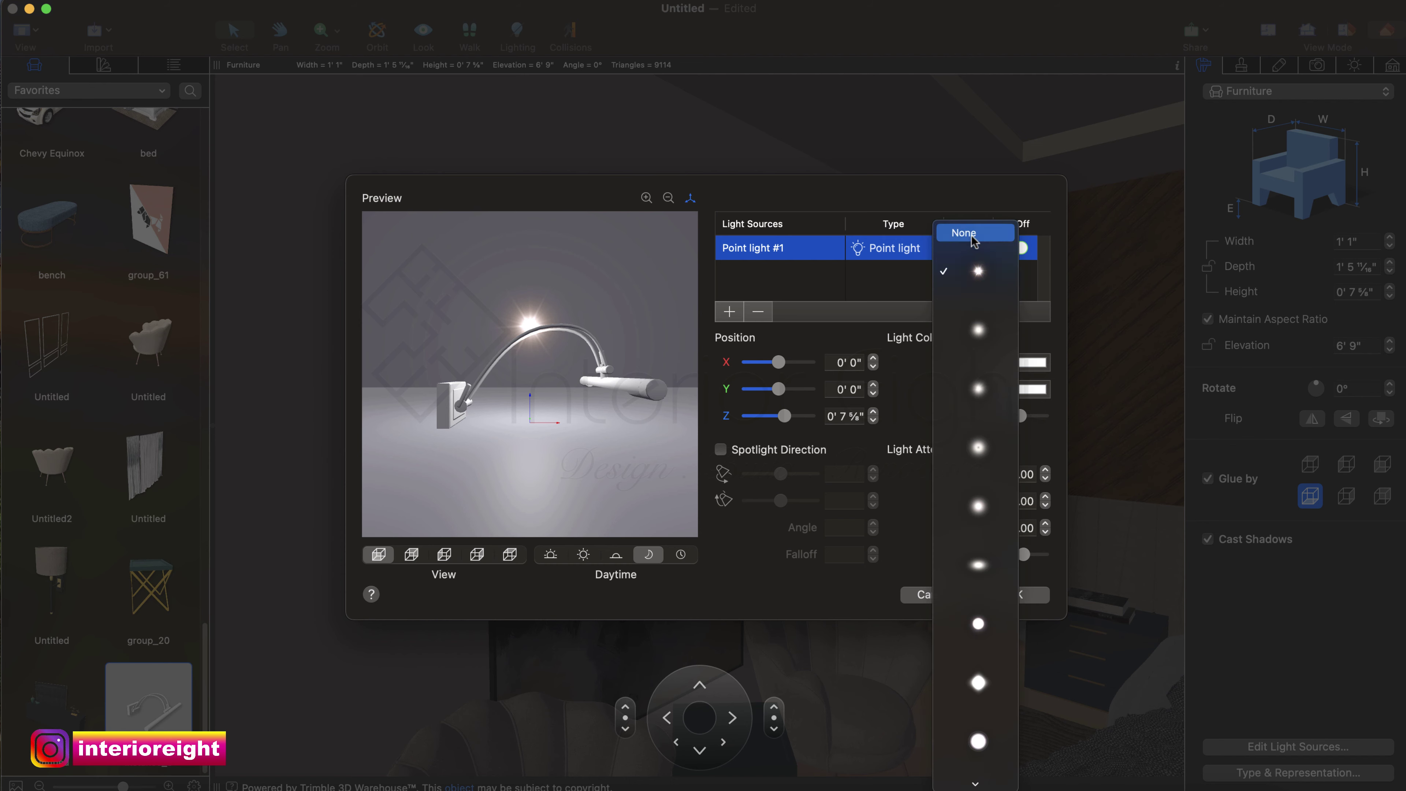
left_click(972, 233)
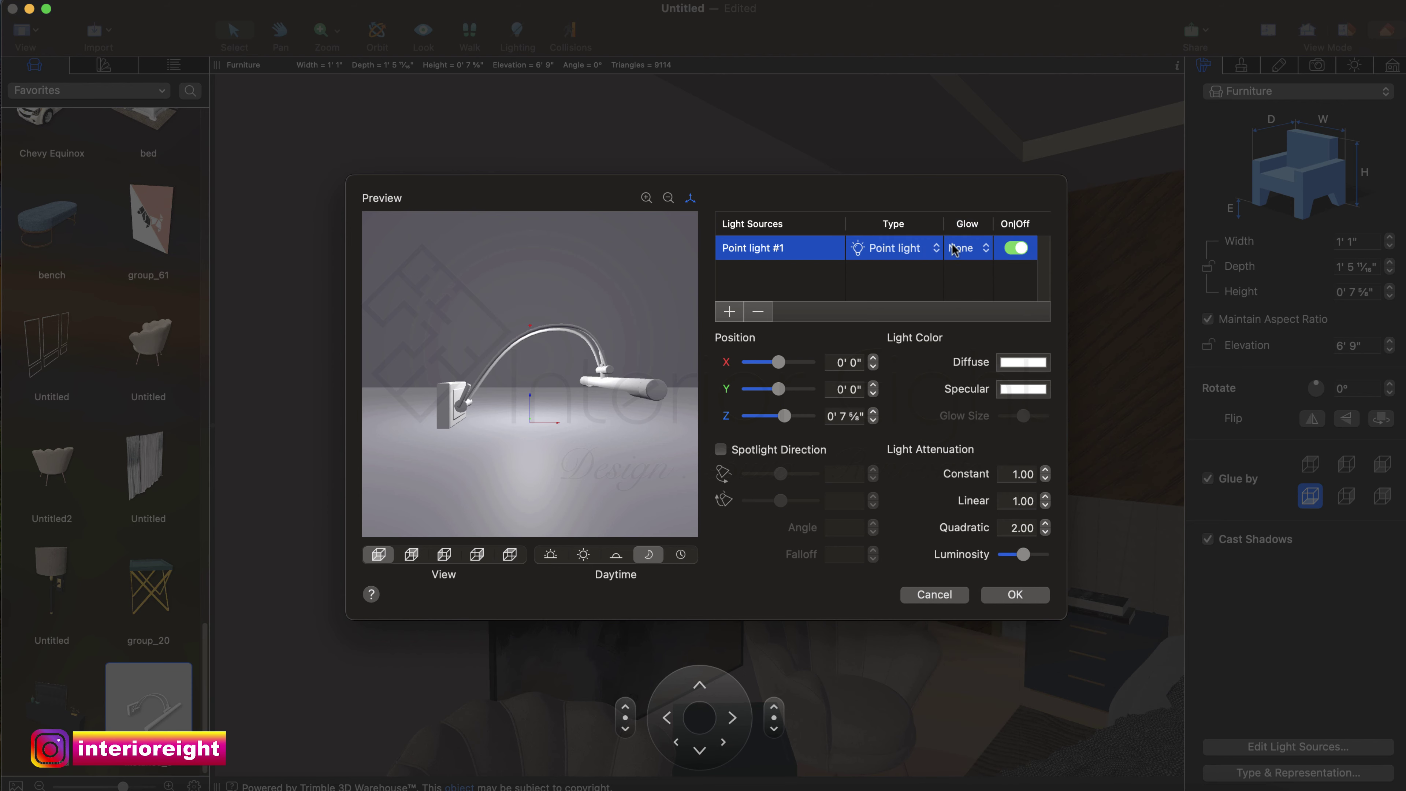
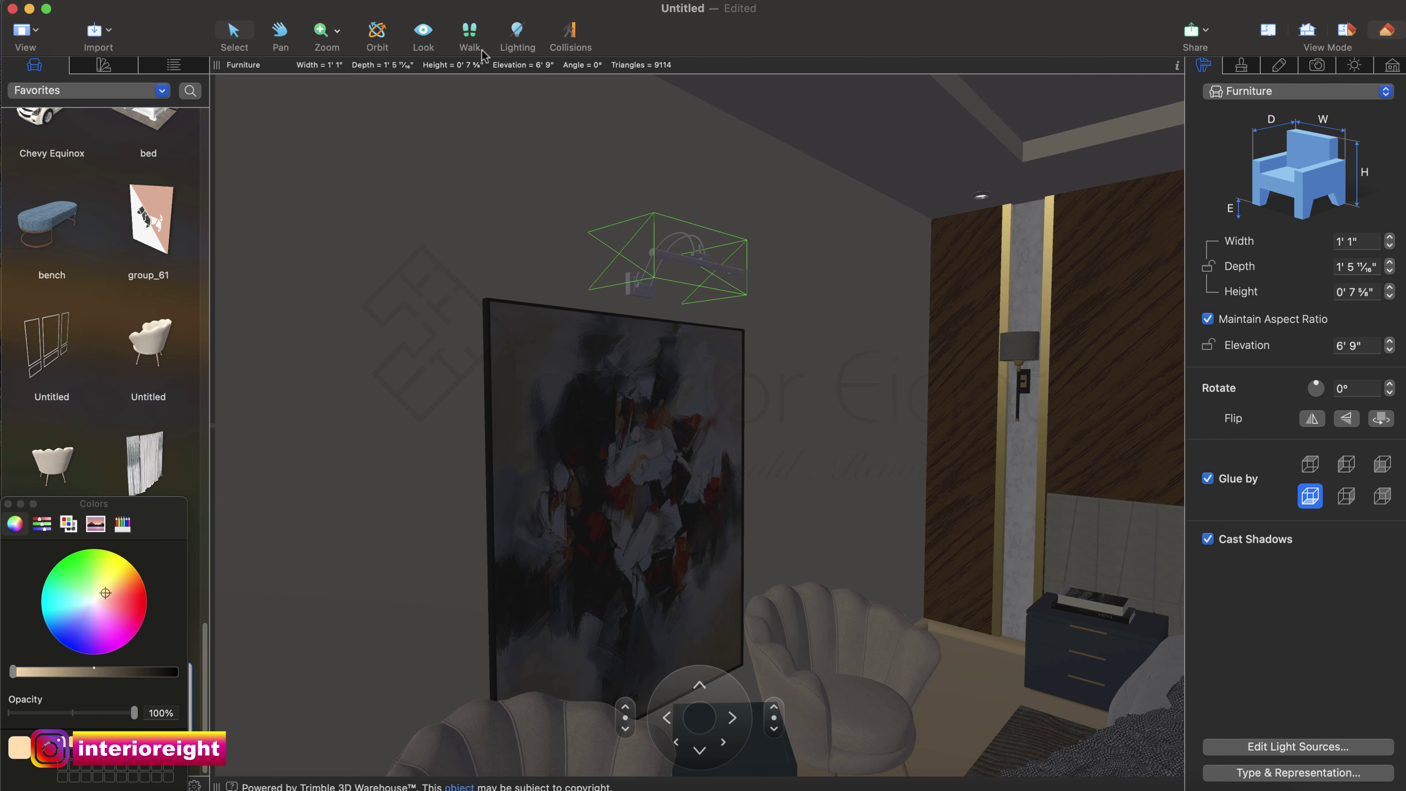
Turn on the lighting preview and set the vertical direction of the picture lamp's spotlight to -63°.
left_click(520, 32)
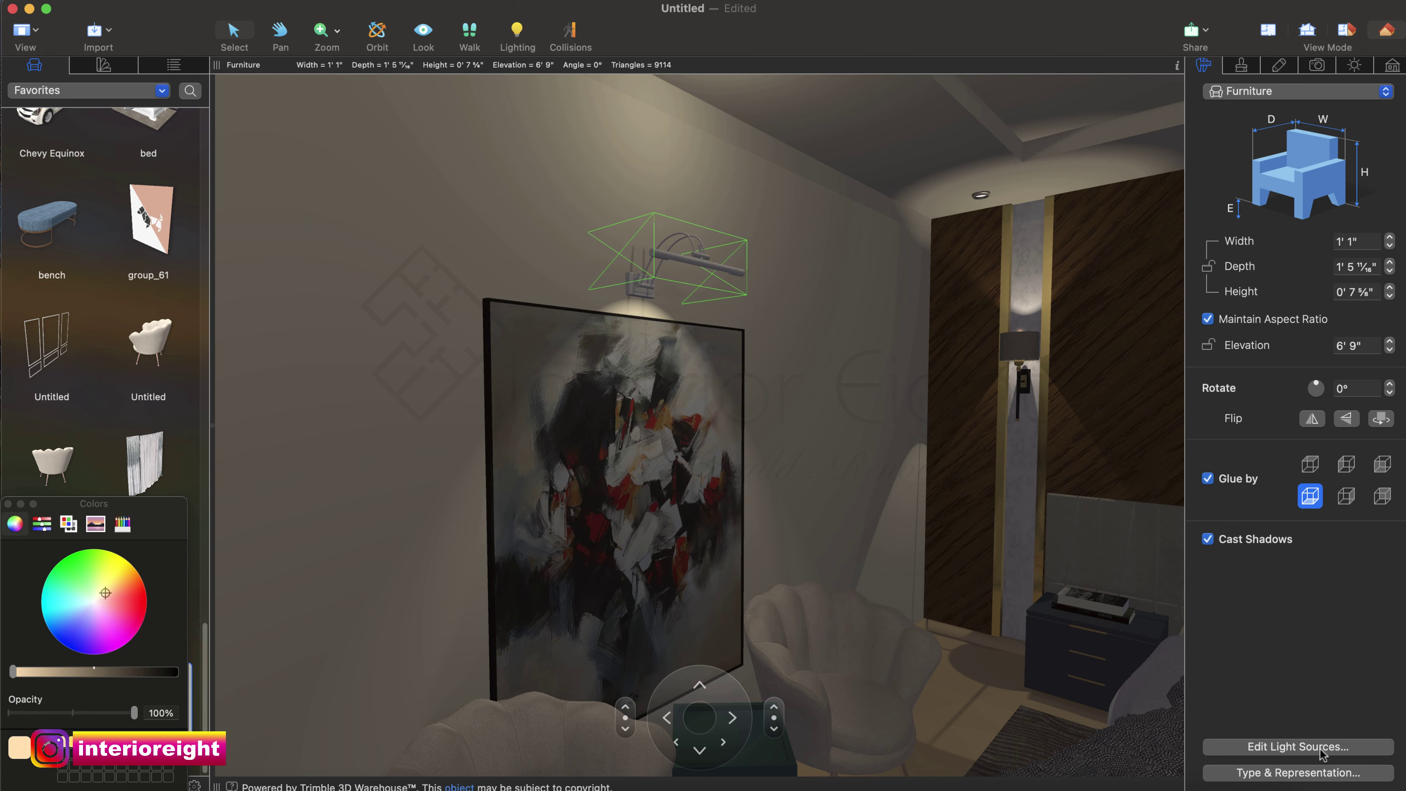
left_click(1297, 747)
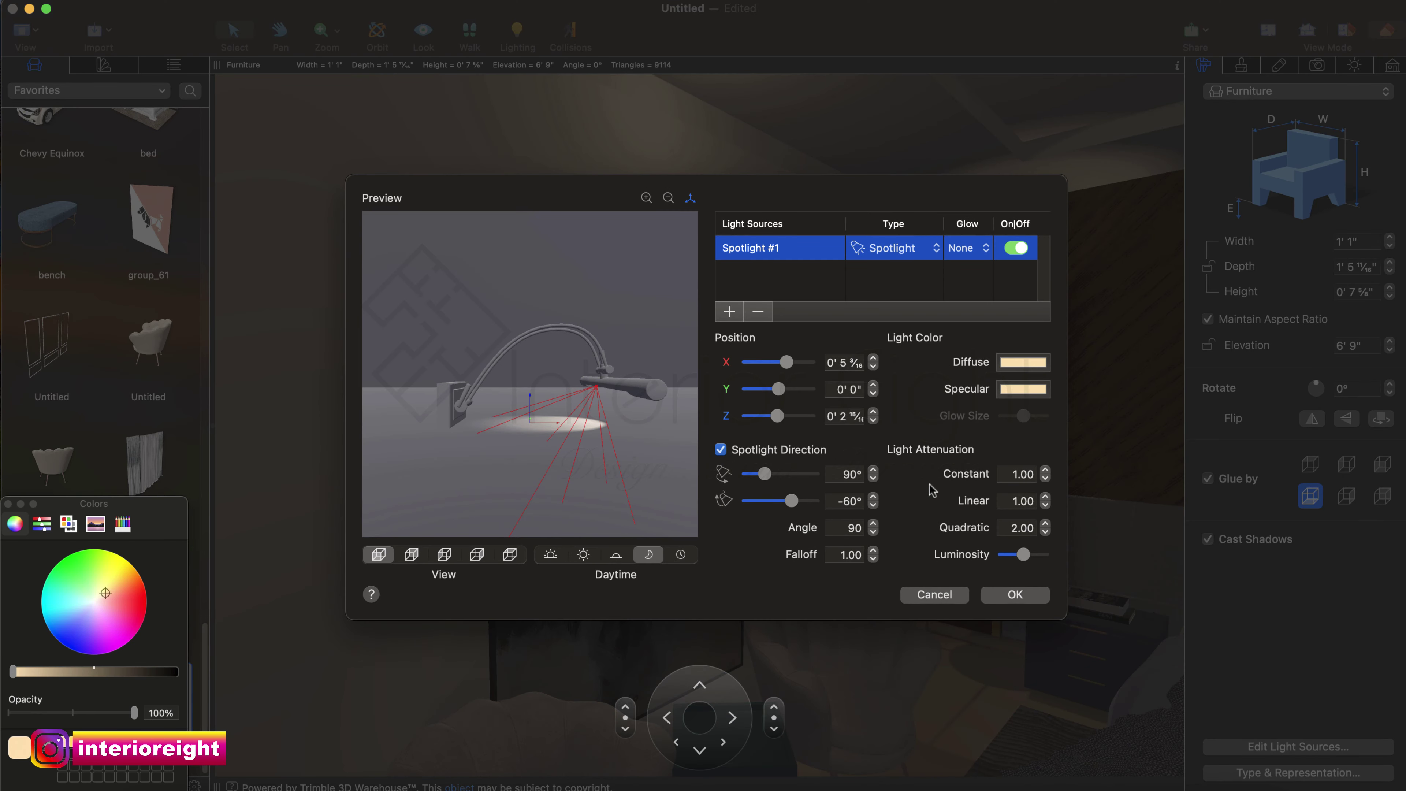
left_click(873, 506)
left_click(873, 506)
left_click(872, 507)
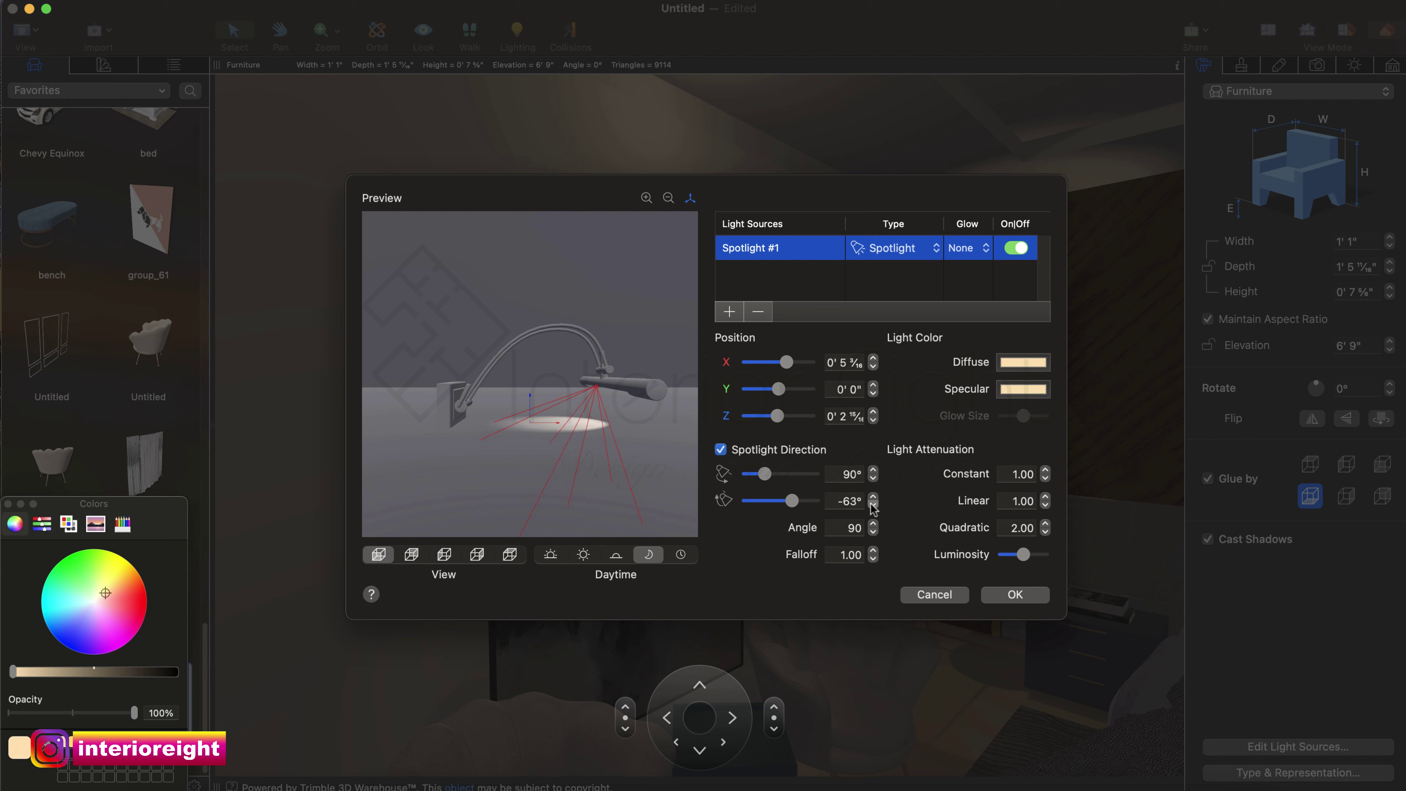
left_click(1037, 598)
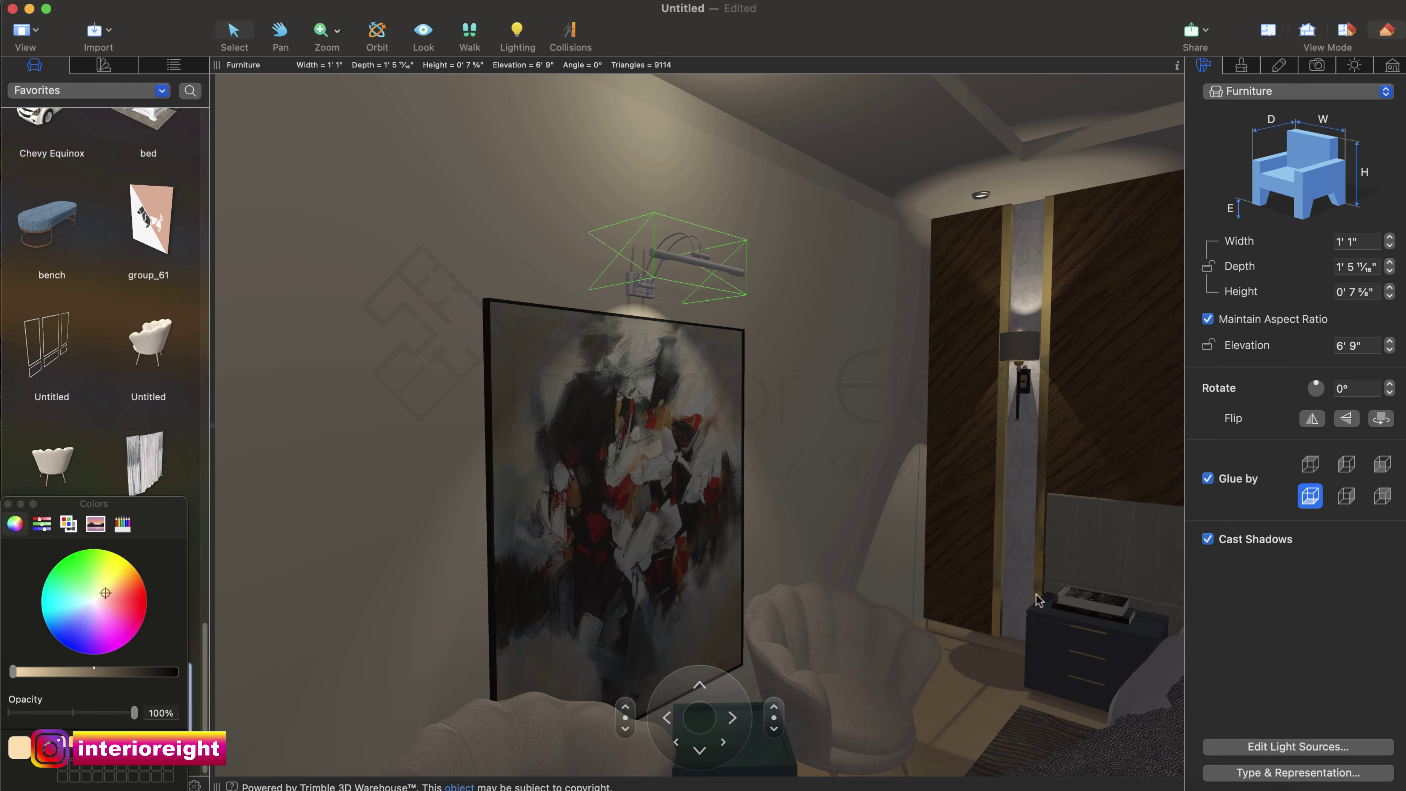
Set the vertical direction of the picture lamp's spotlight to -66° and apply it.
left_click(1298, 749)
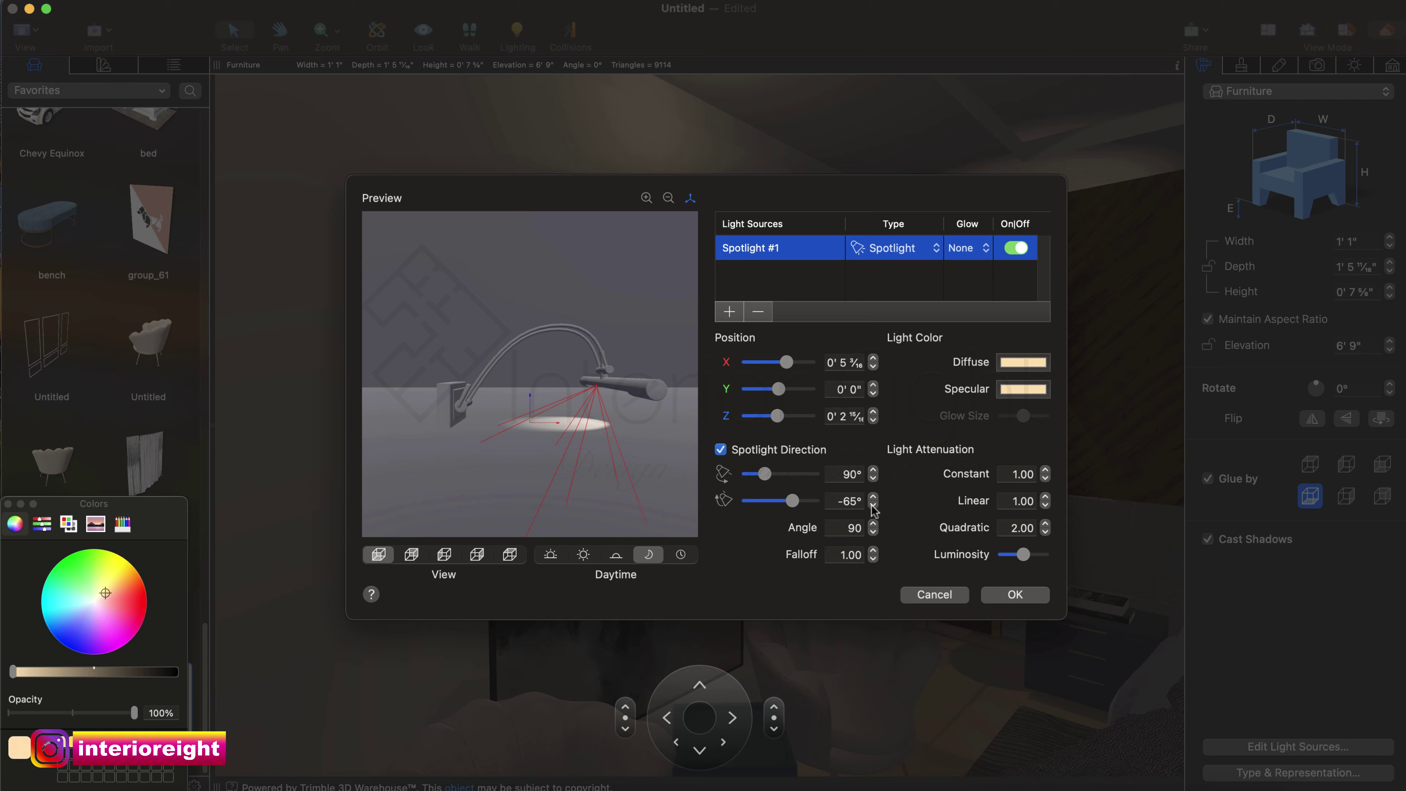
left_click(873, 505)
left_click(1025, 602)
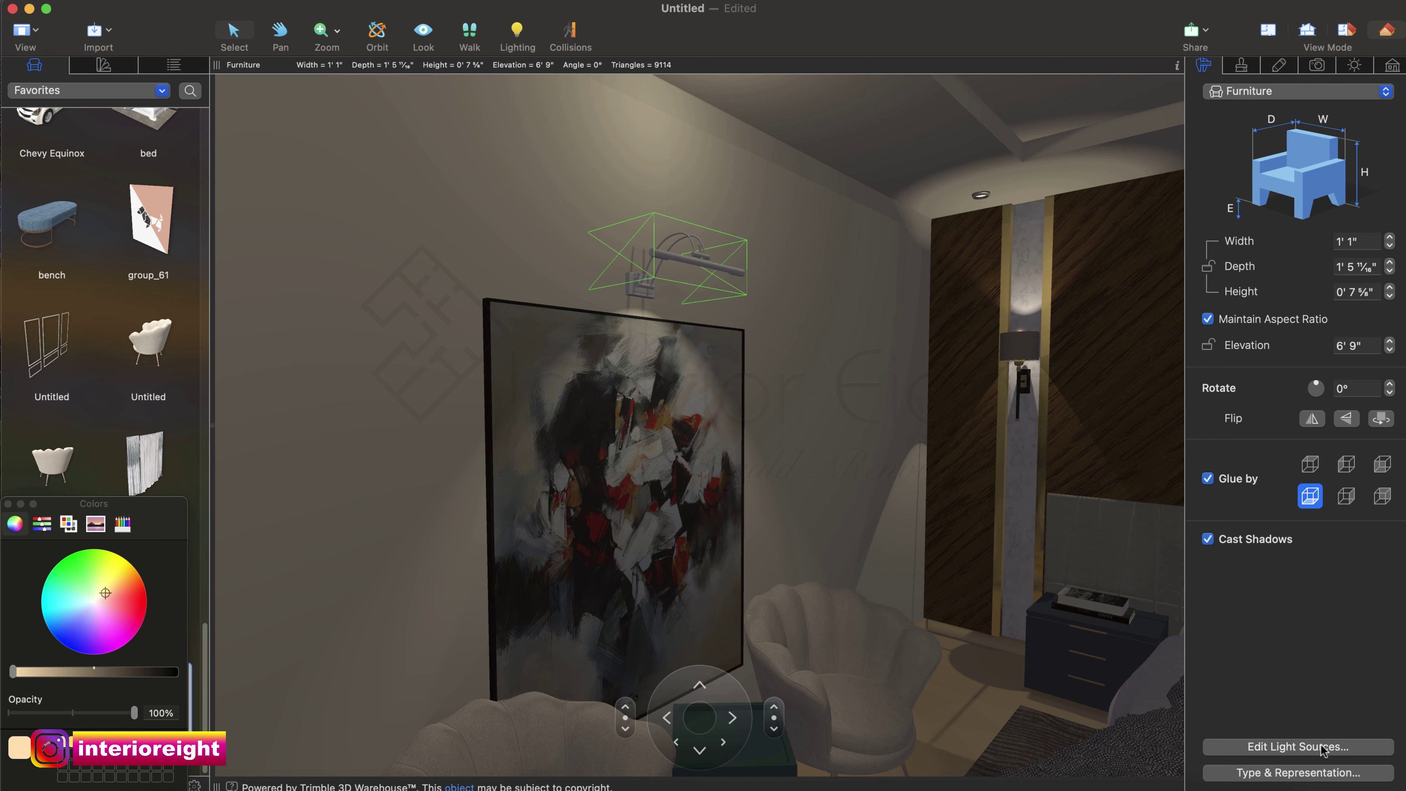
Tilt the picture lamp's spotlight a few more degrees downward and apply the change.
double_click(670, 292)
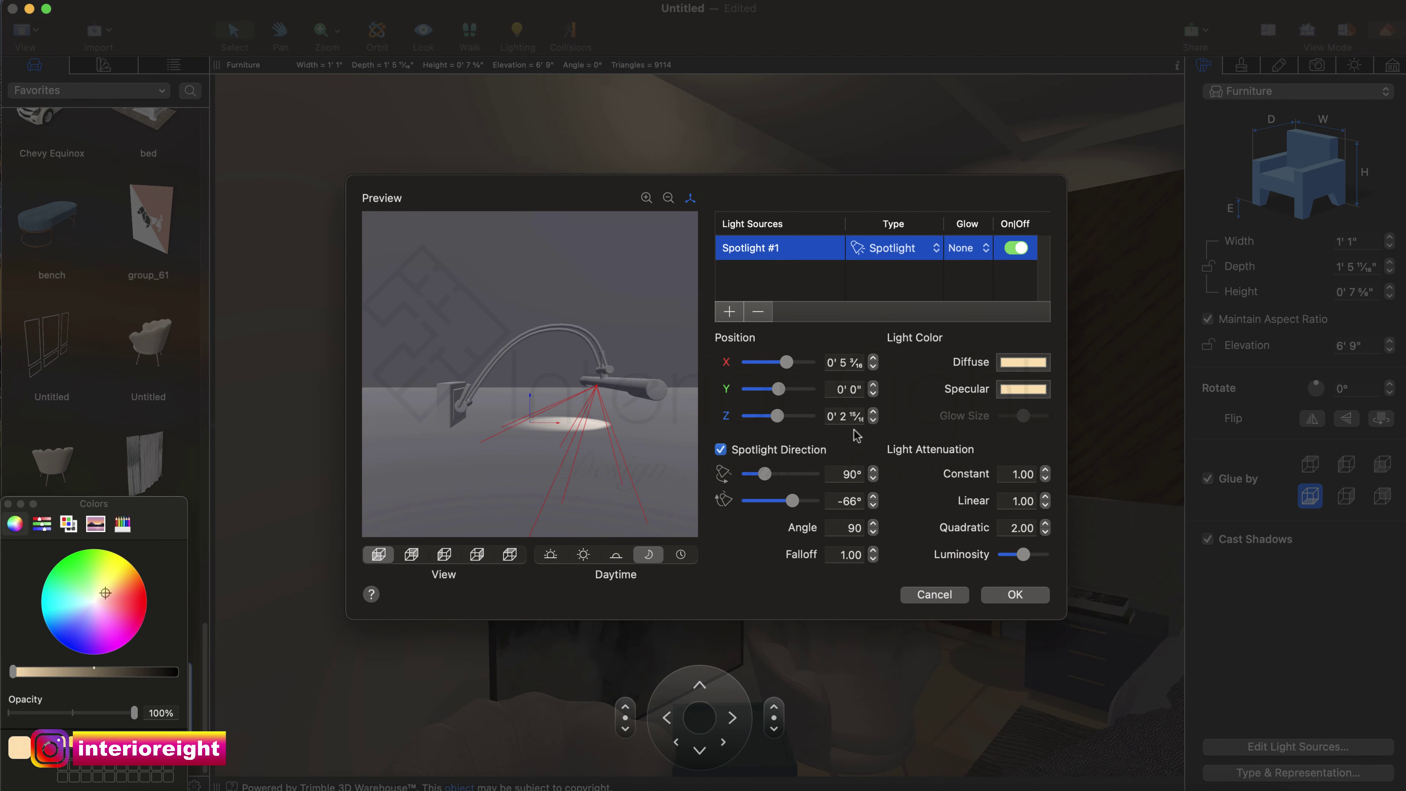
left_click(872, 505)
left_click(872, 505)
left_click(873, 505)
left_click(1037, 598)
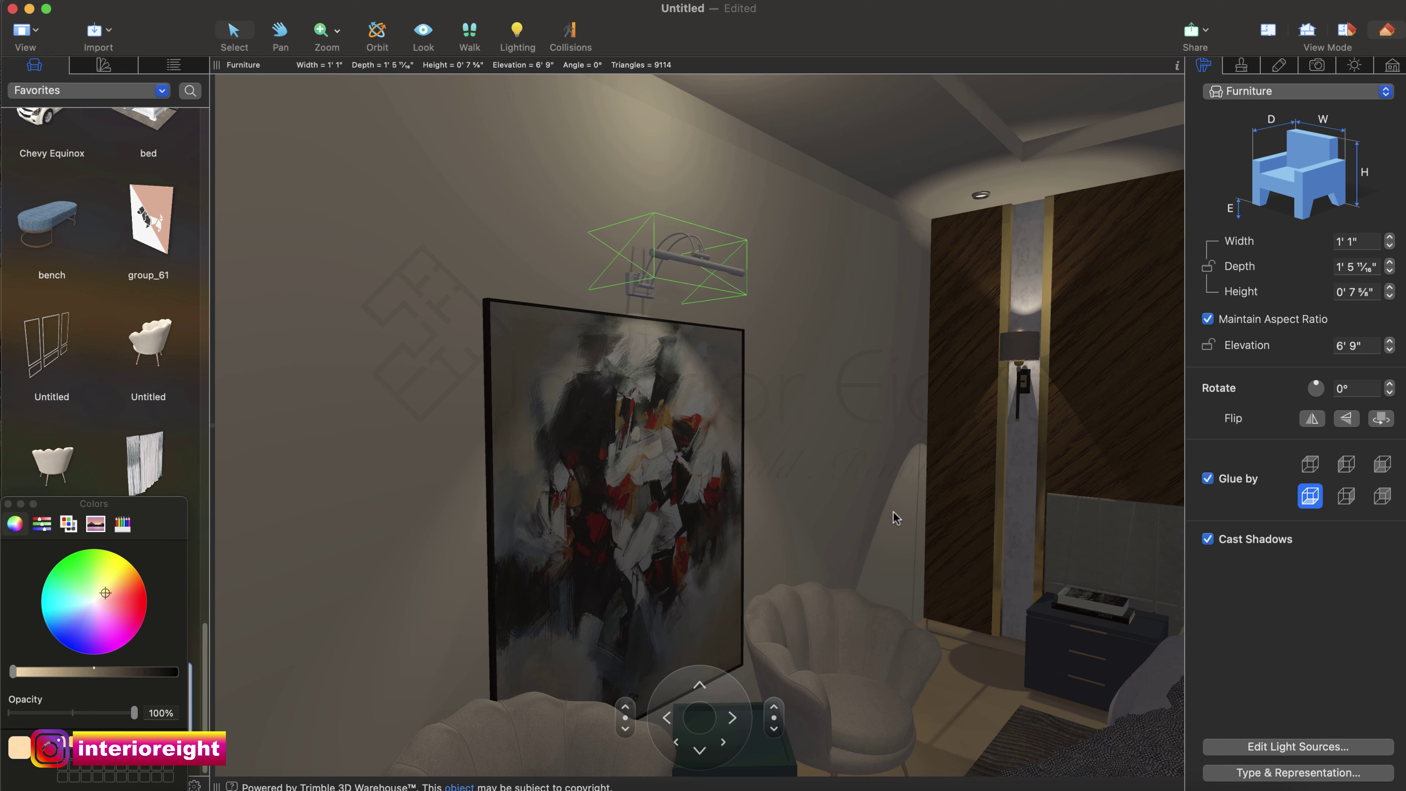
Apply the 9005 jet black matte paint material to the picture lamp above the painting.
left_click(910, 345)
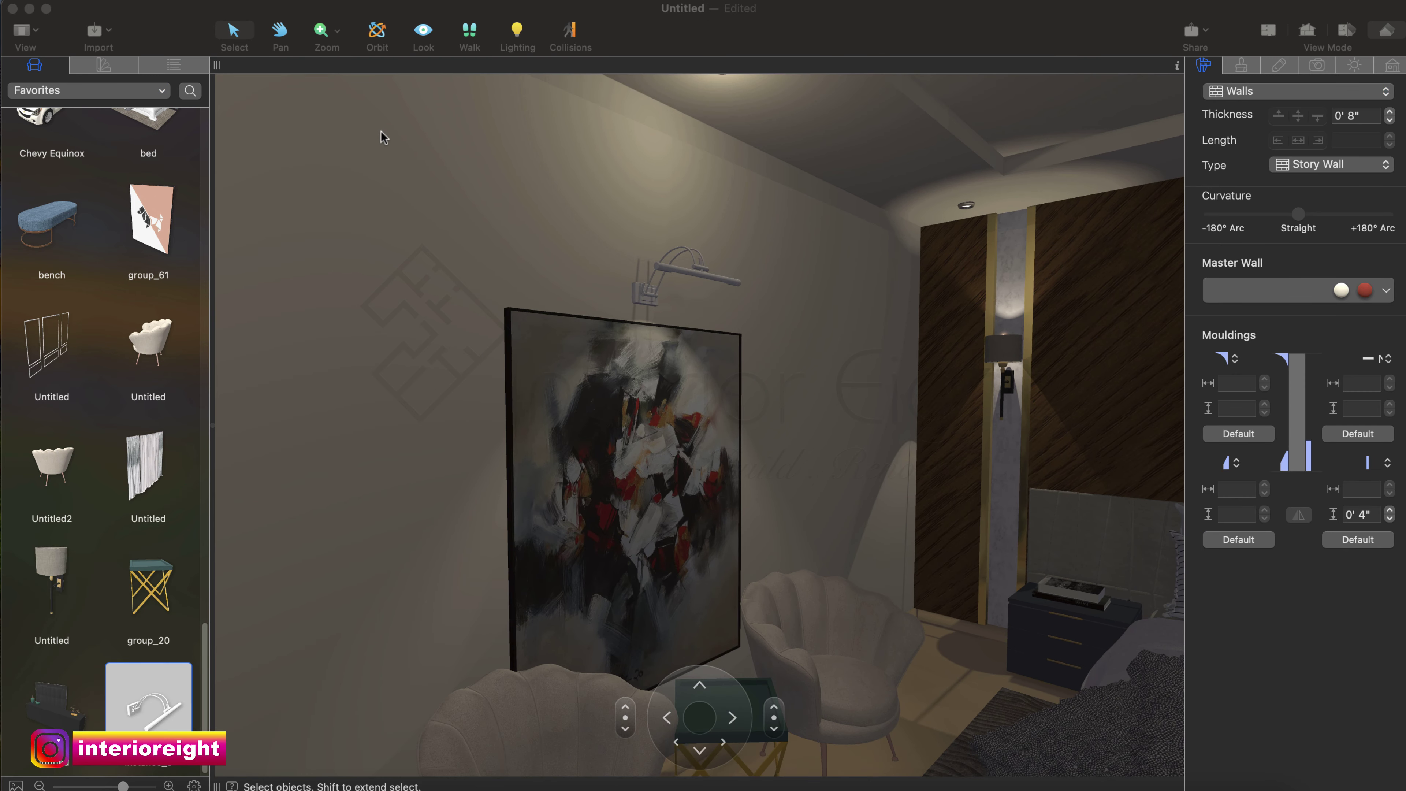
left_click(101, 65)
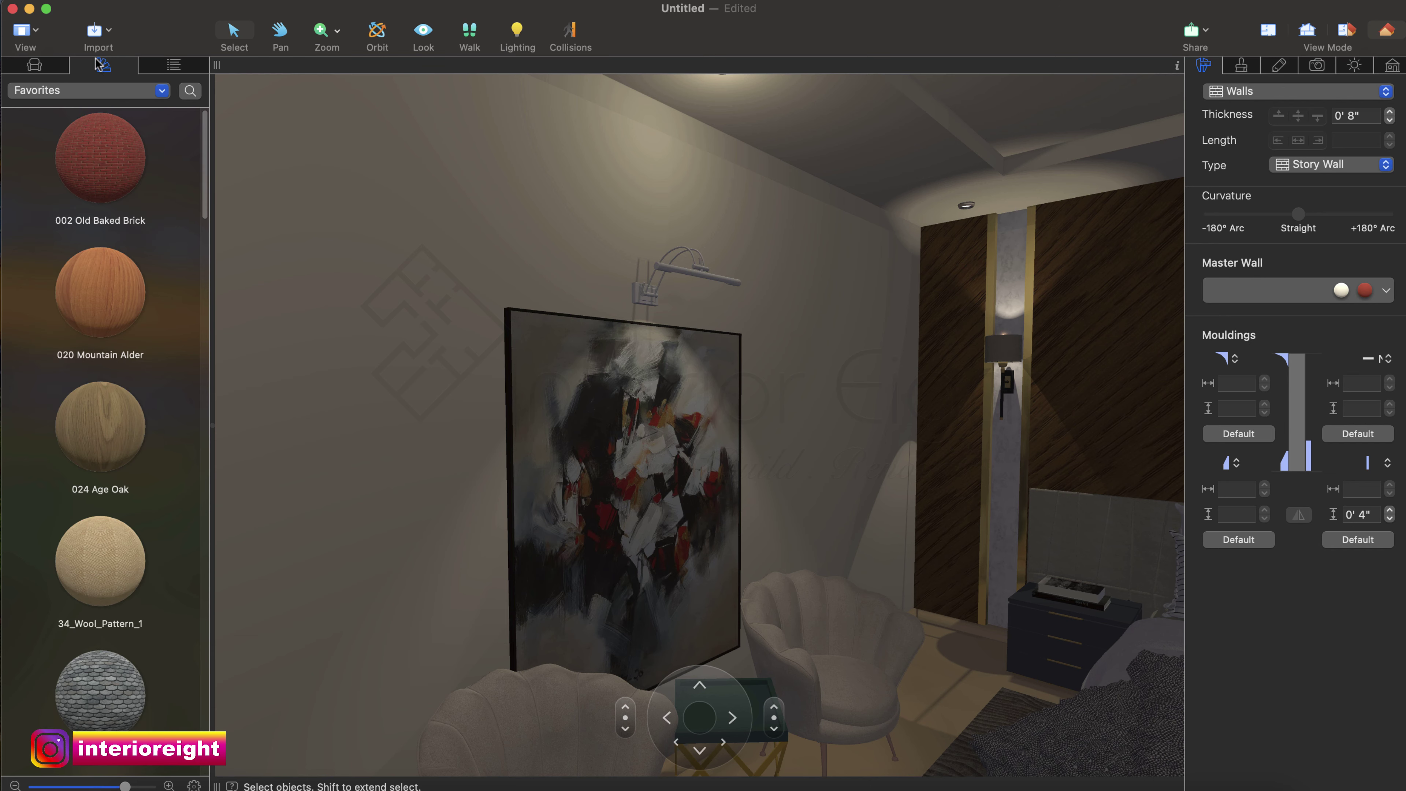
left_click(119, 91)
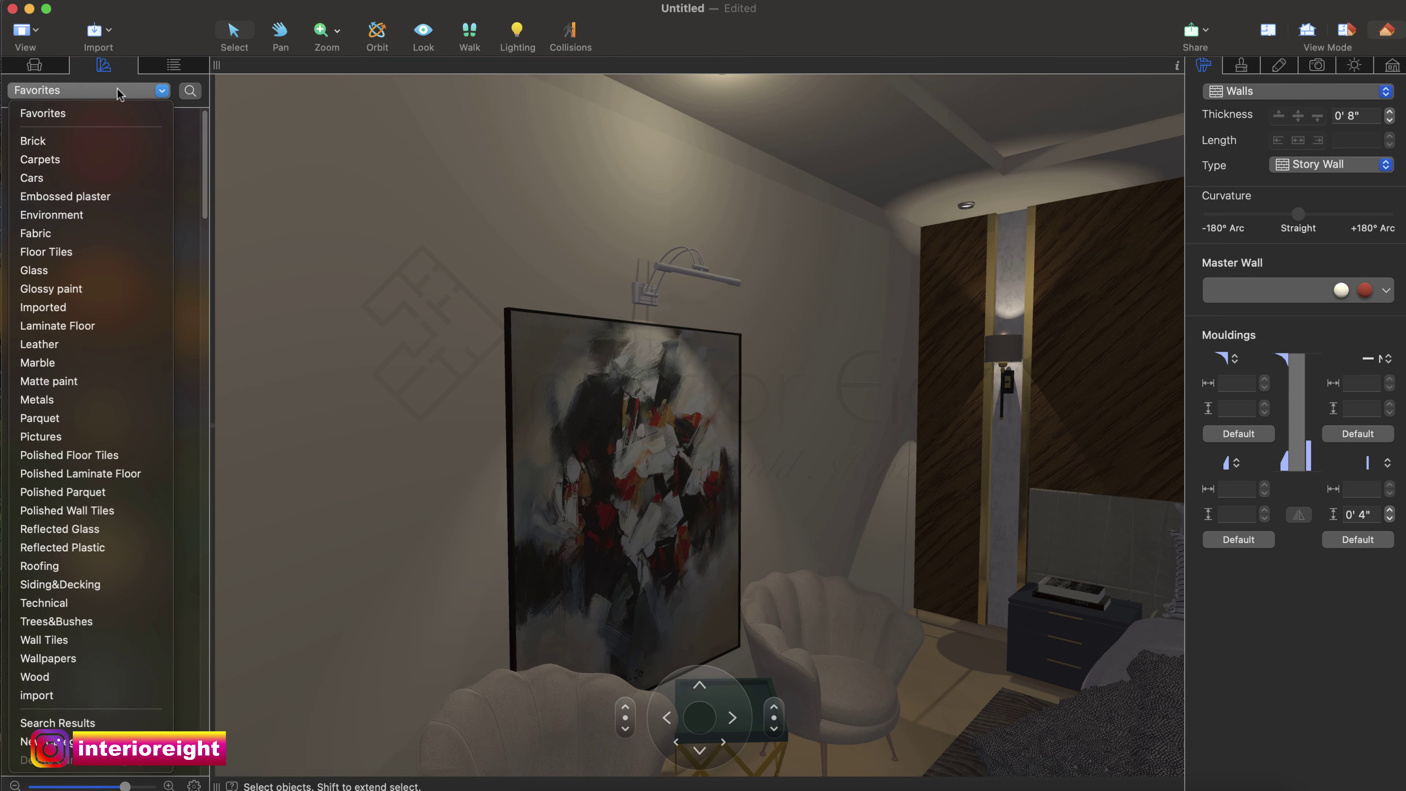
left_click(80, 381)
mouse_move(205, 121)
left_mouse_down()
mouse_move(202, 740)
mouse_move(200, 720)
left_mouse_up()
scroll(194, 678, "down", 10)
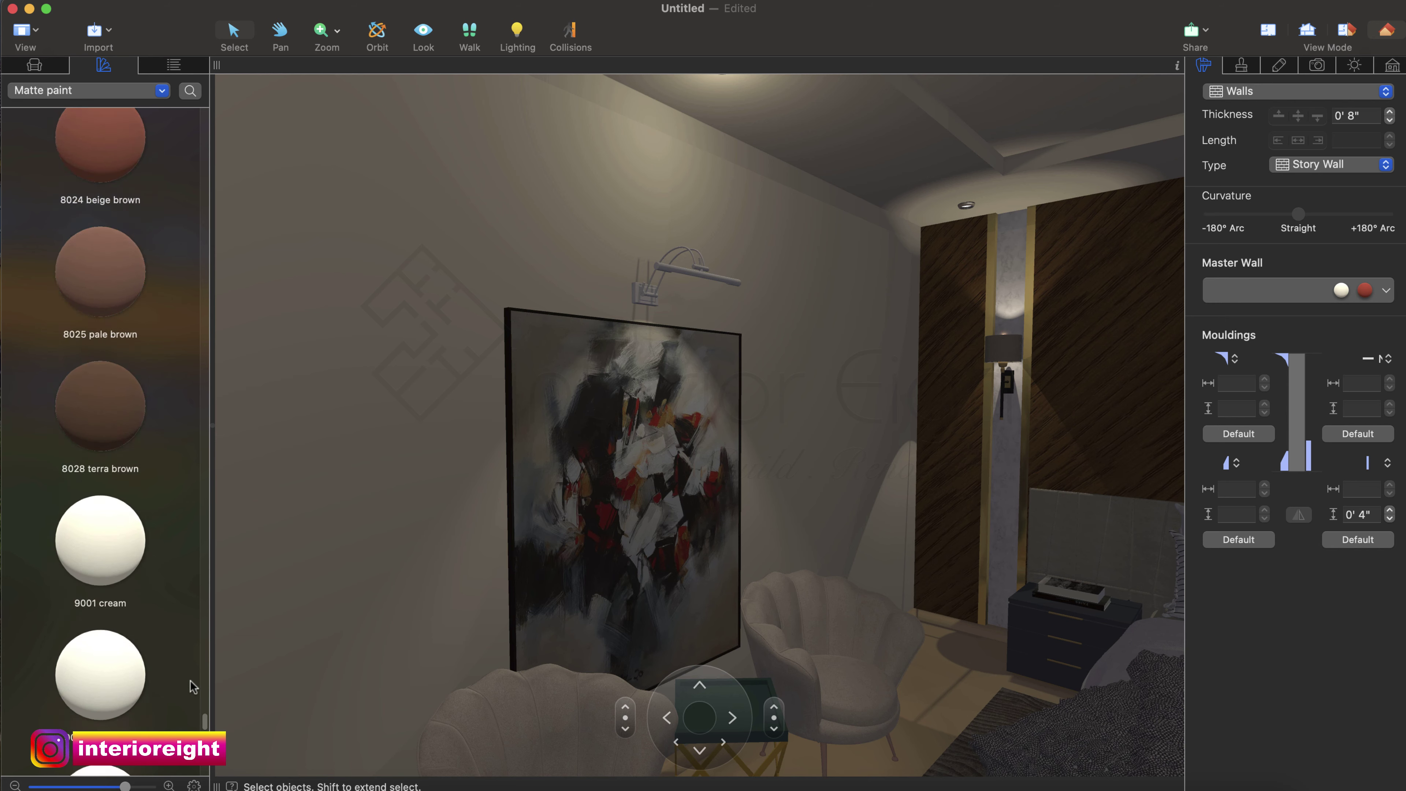
mouse_move(109, 646)
left_mouse_down()
mouse_move(603, 304)
mouse_move(659, 303)
left_mouse_up()
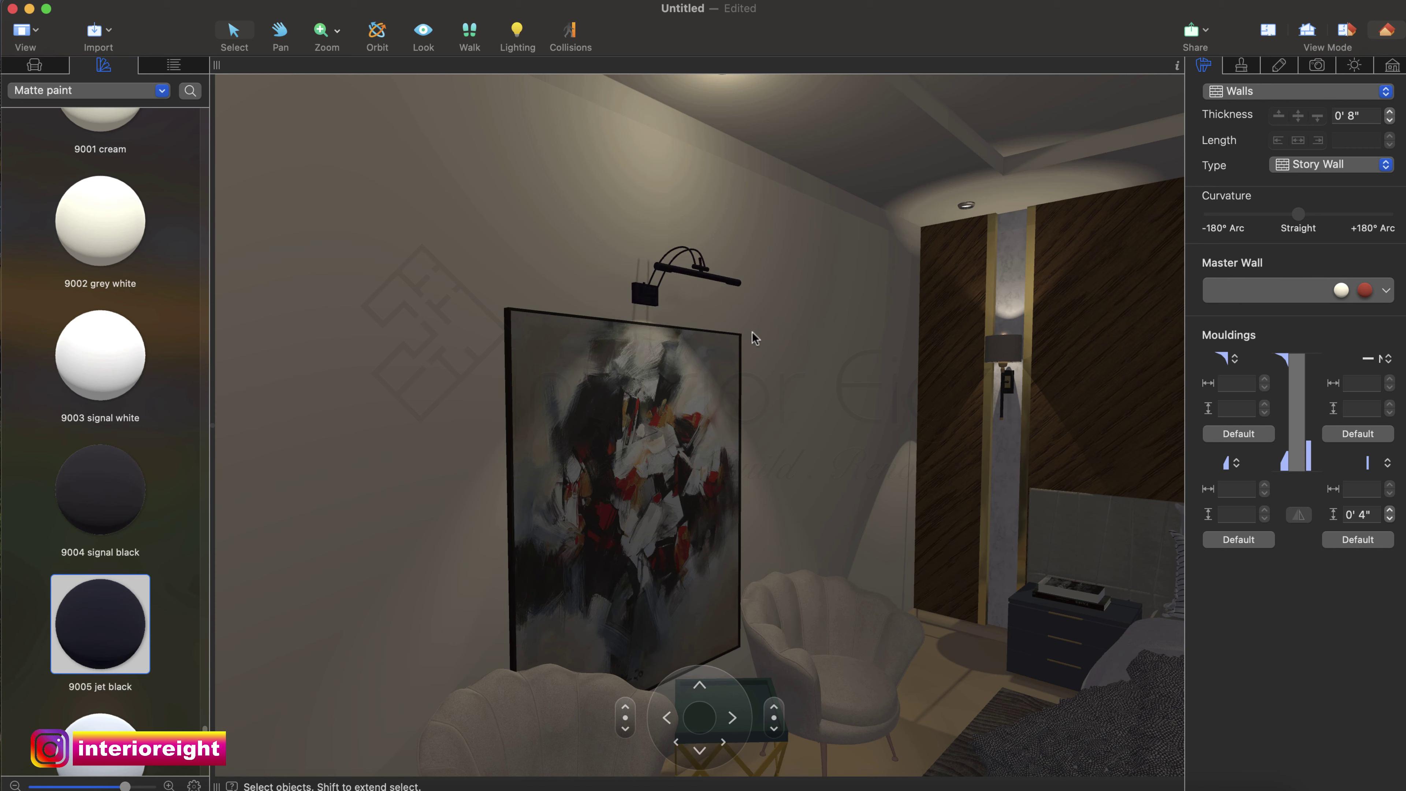
Apply the 008 Oak polished laminate material to the bedroom floor.
key("Right")
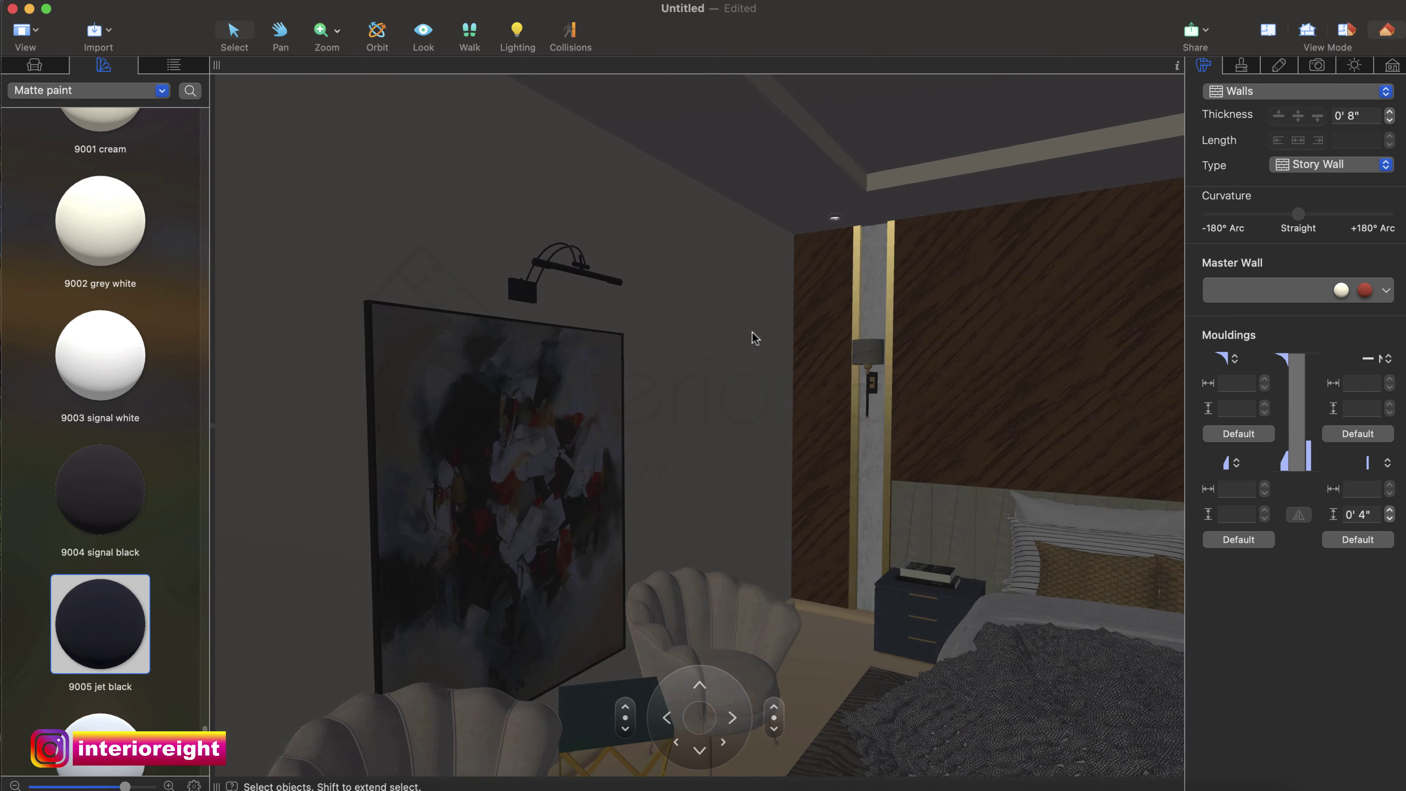
key("Right")
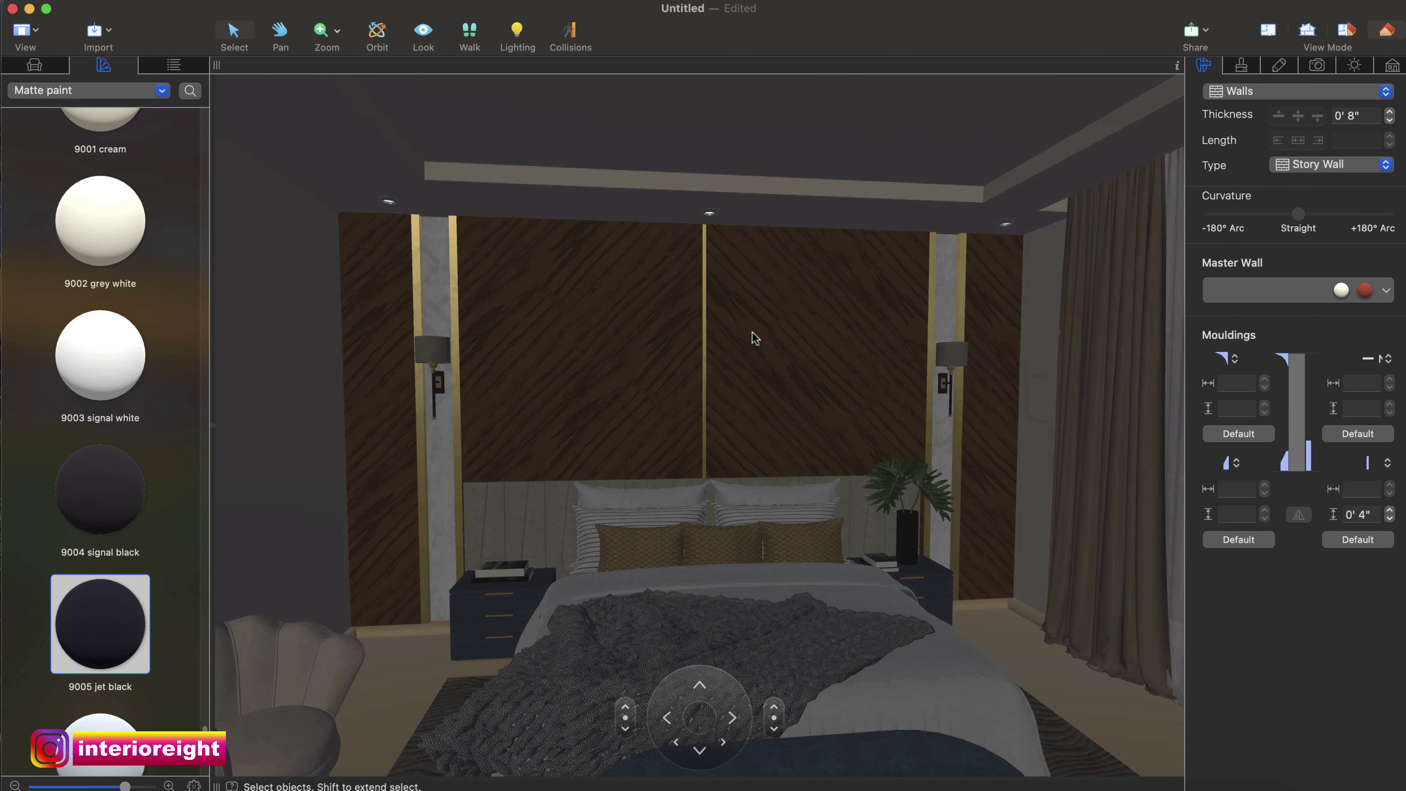
key("Down")
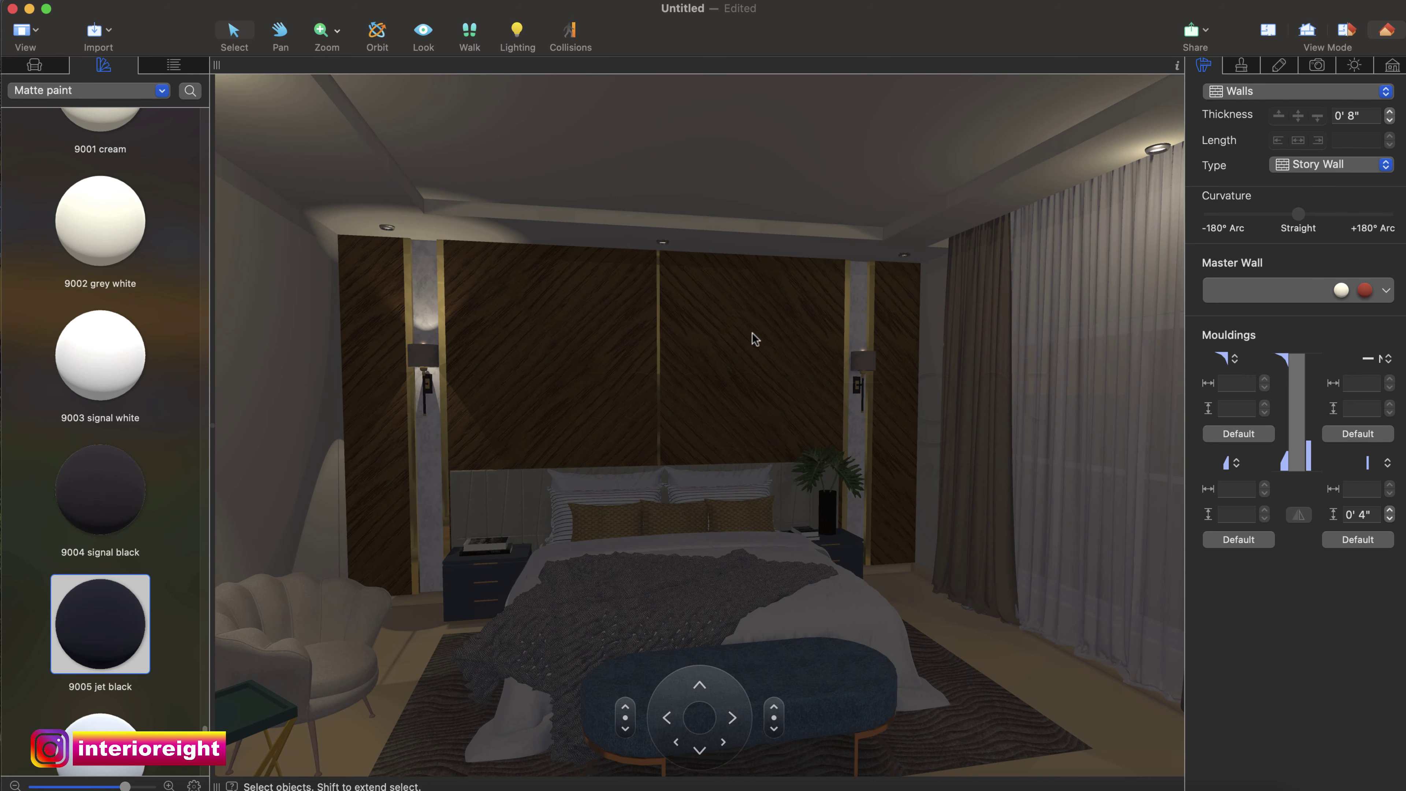
key("Up")
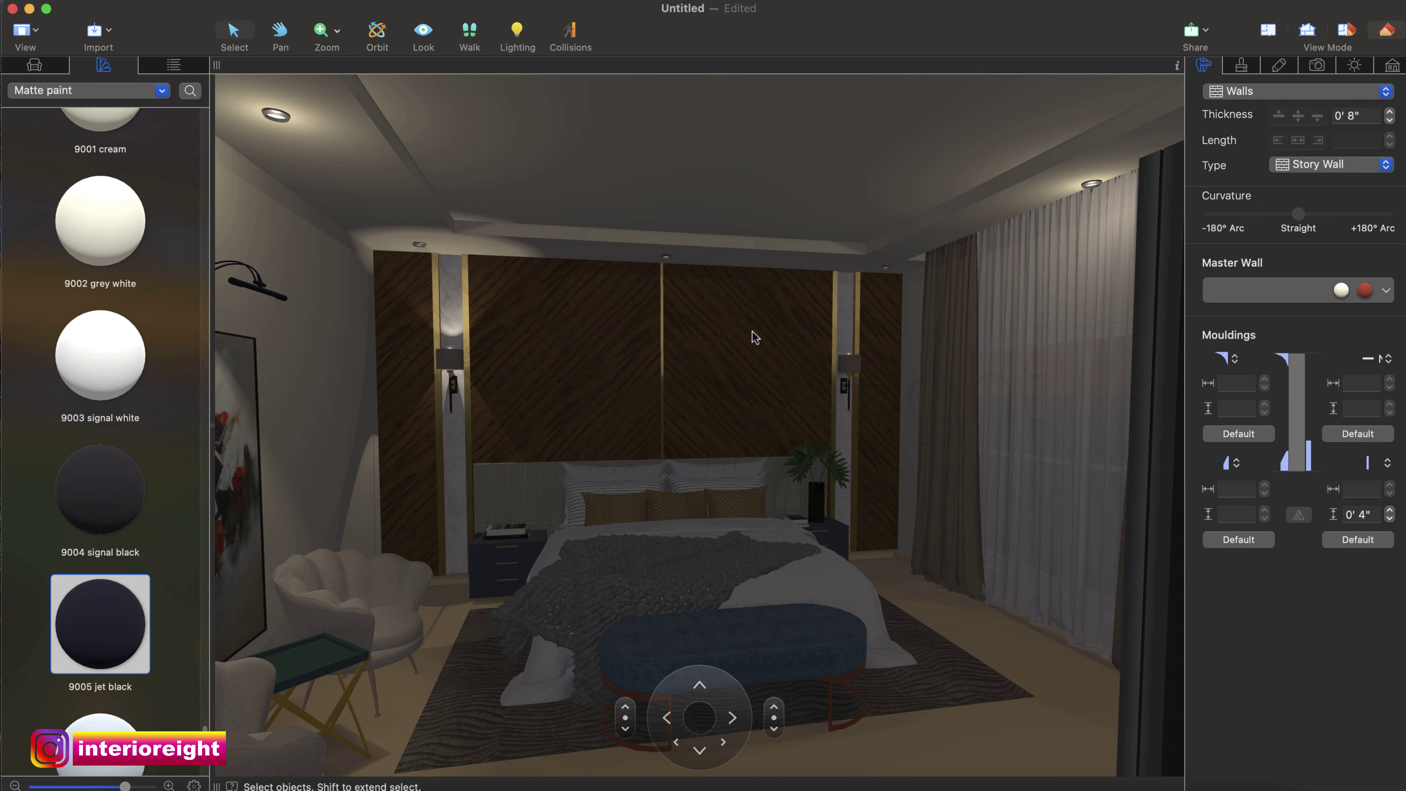
left_click(122, 92)
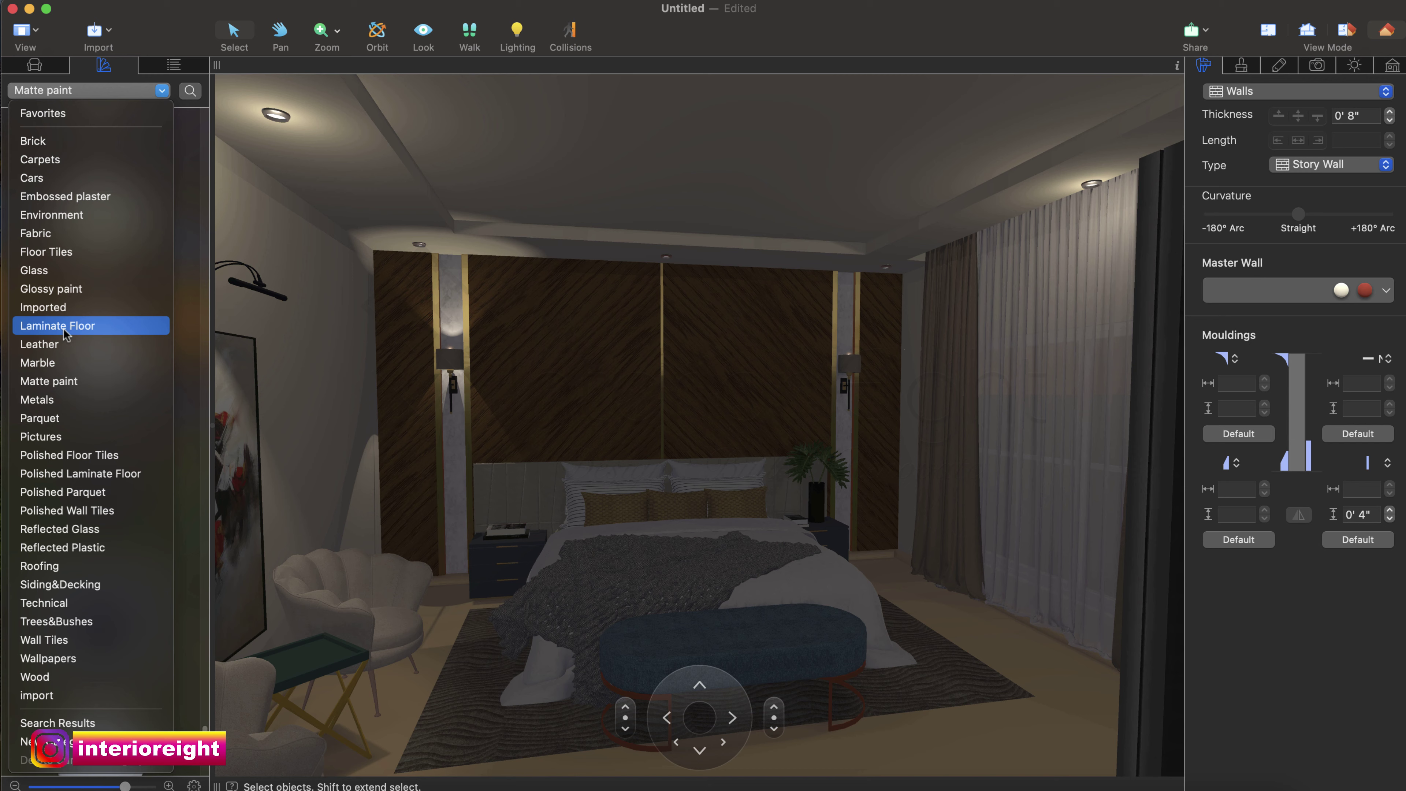
left_click(57, 474)
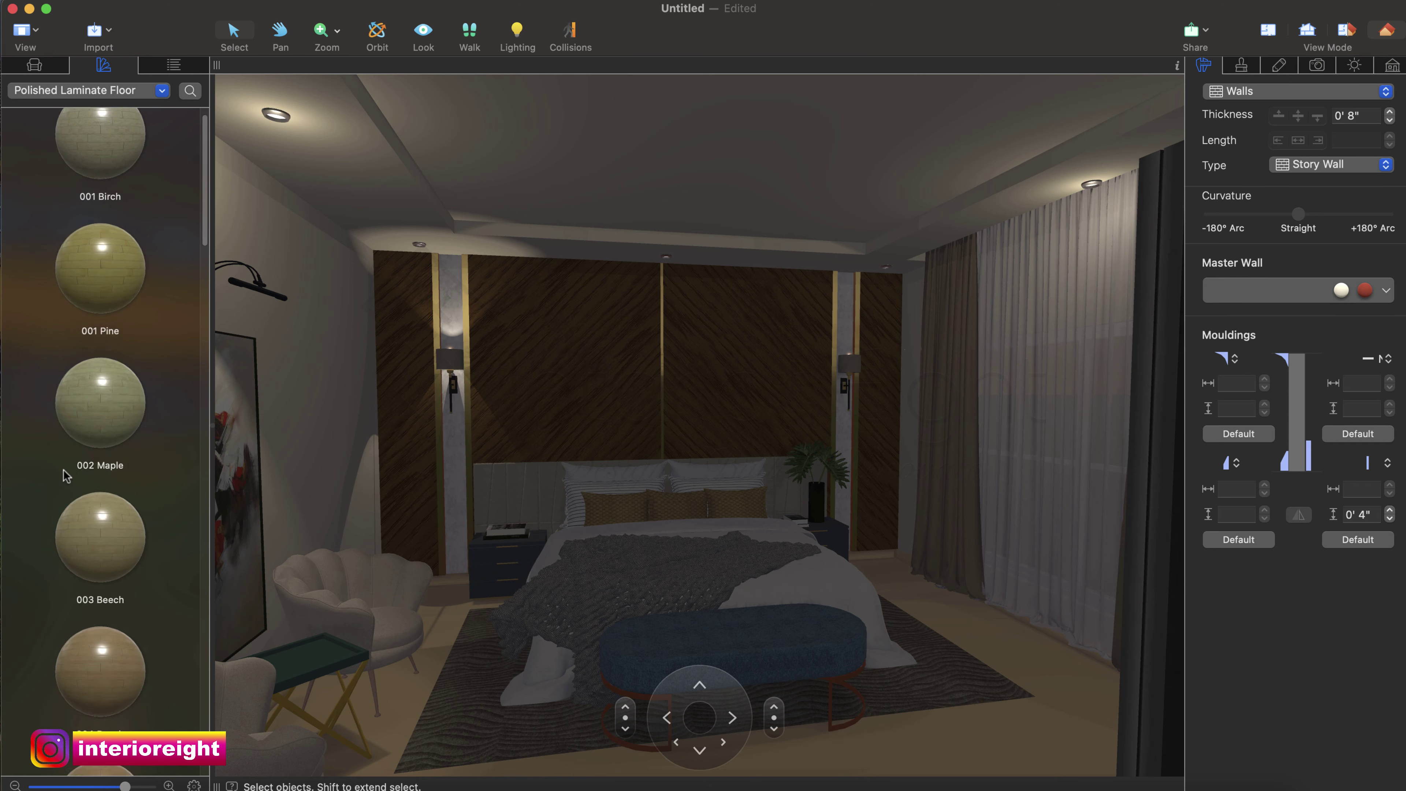
scroll(65, 475, "down", 6)
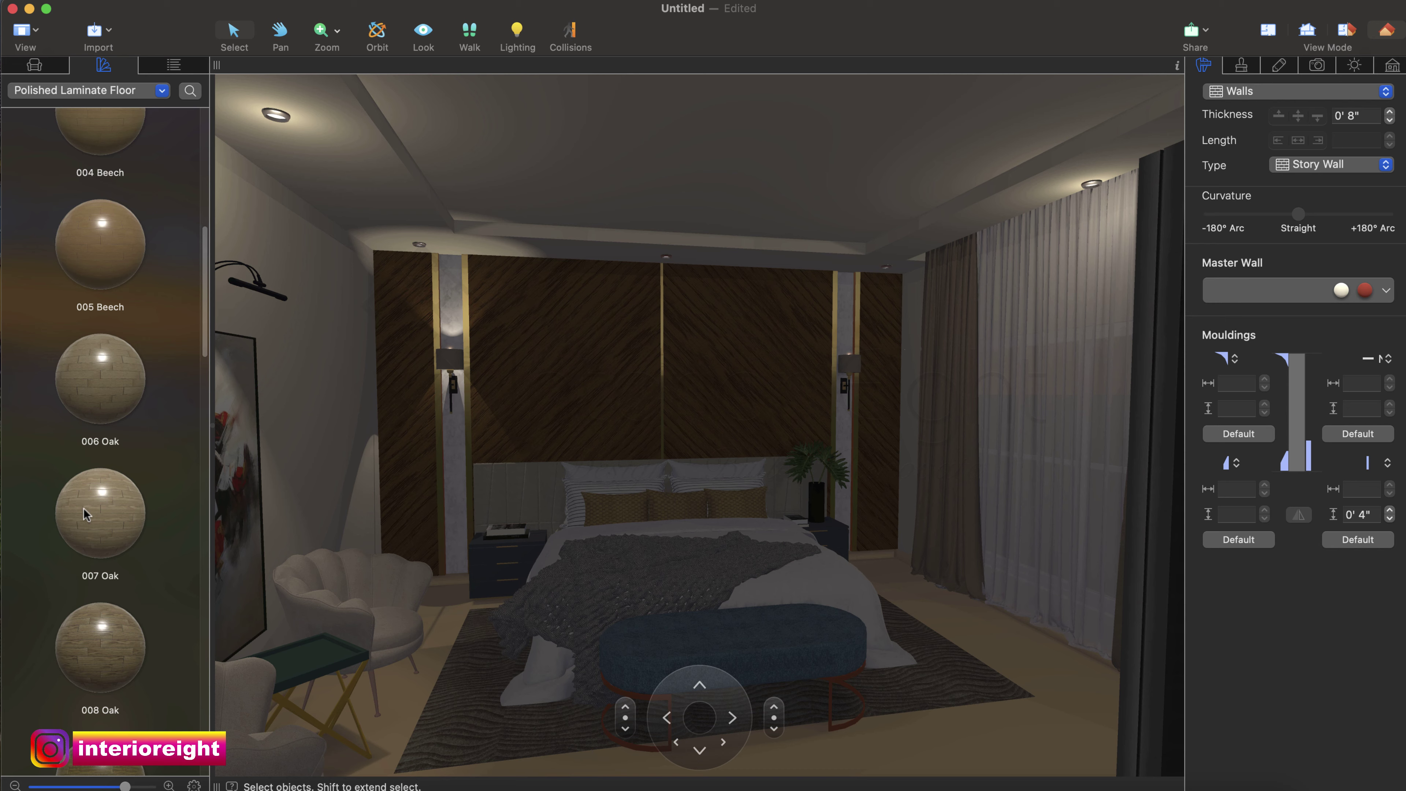
left_click_drag(91, 648, 910, 754)
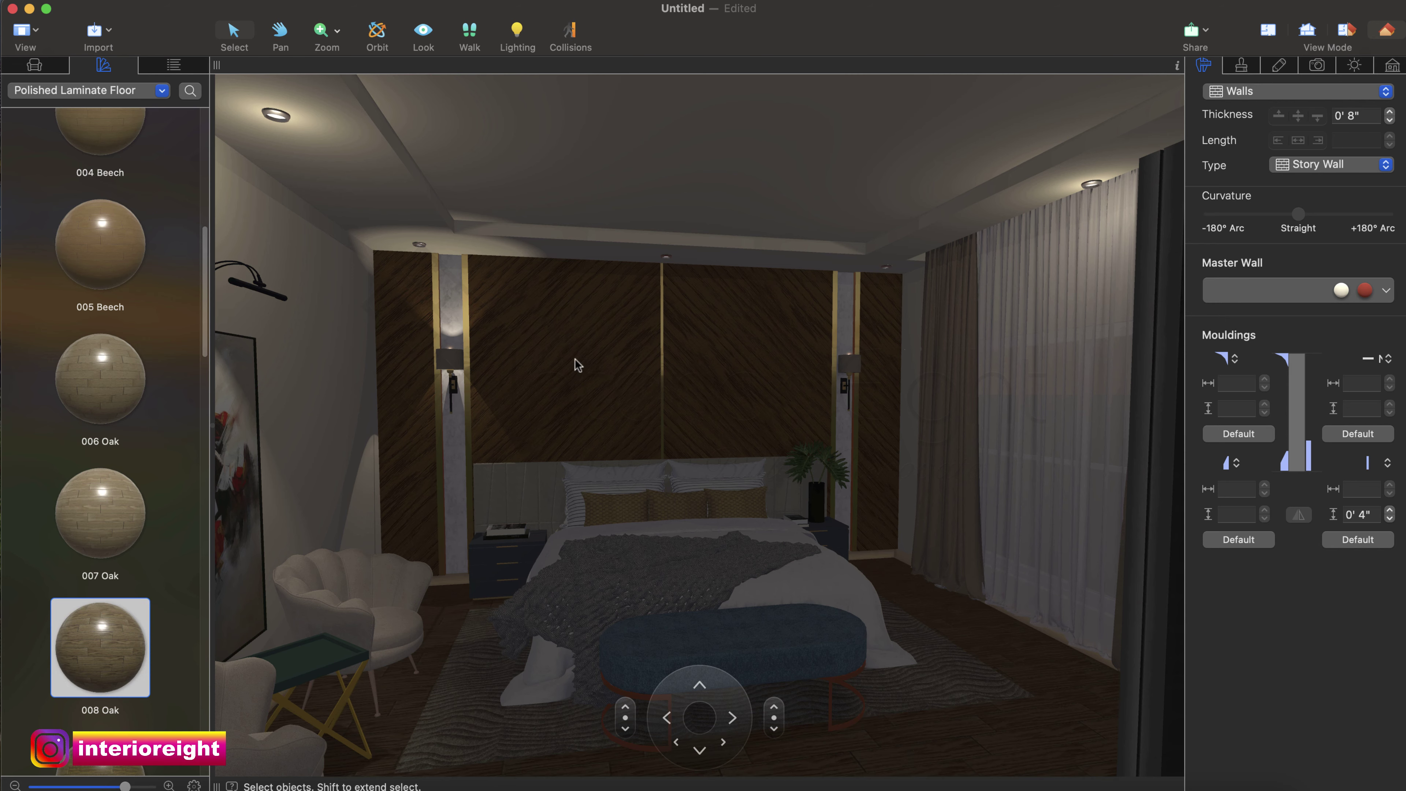
key("Right")
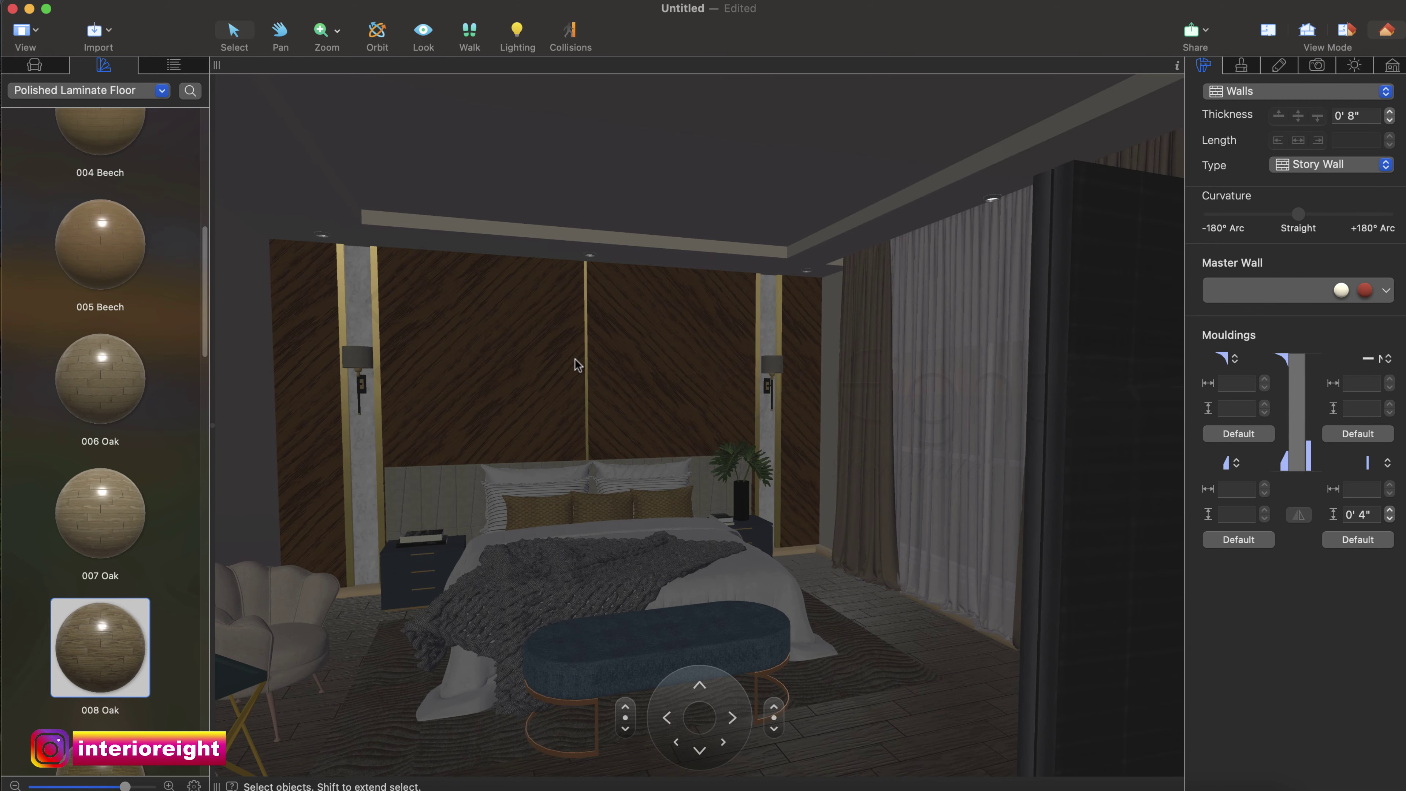
key("Up")
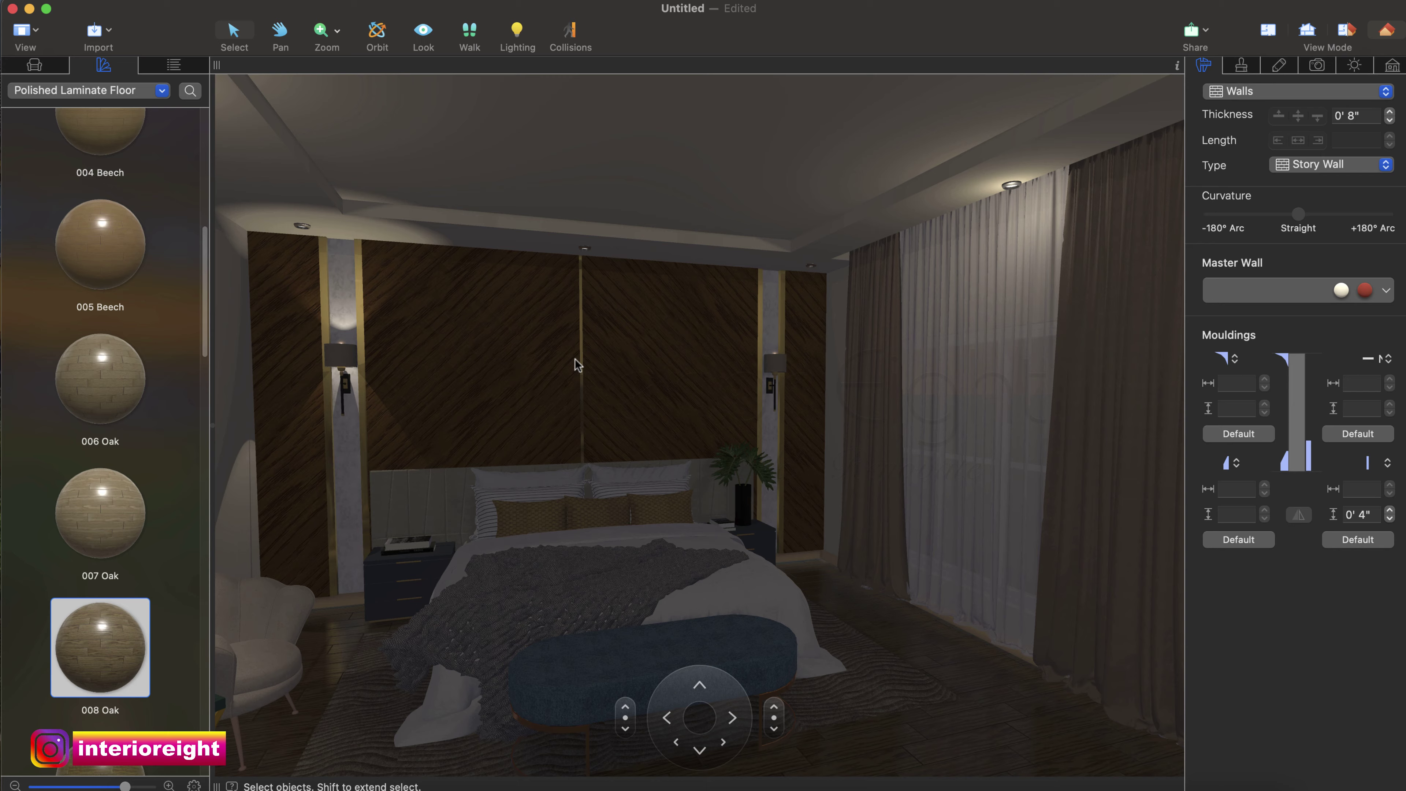
key("Page_Down")
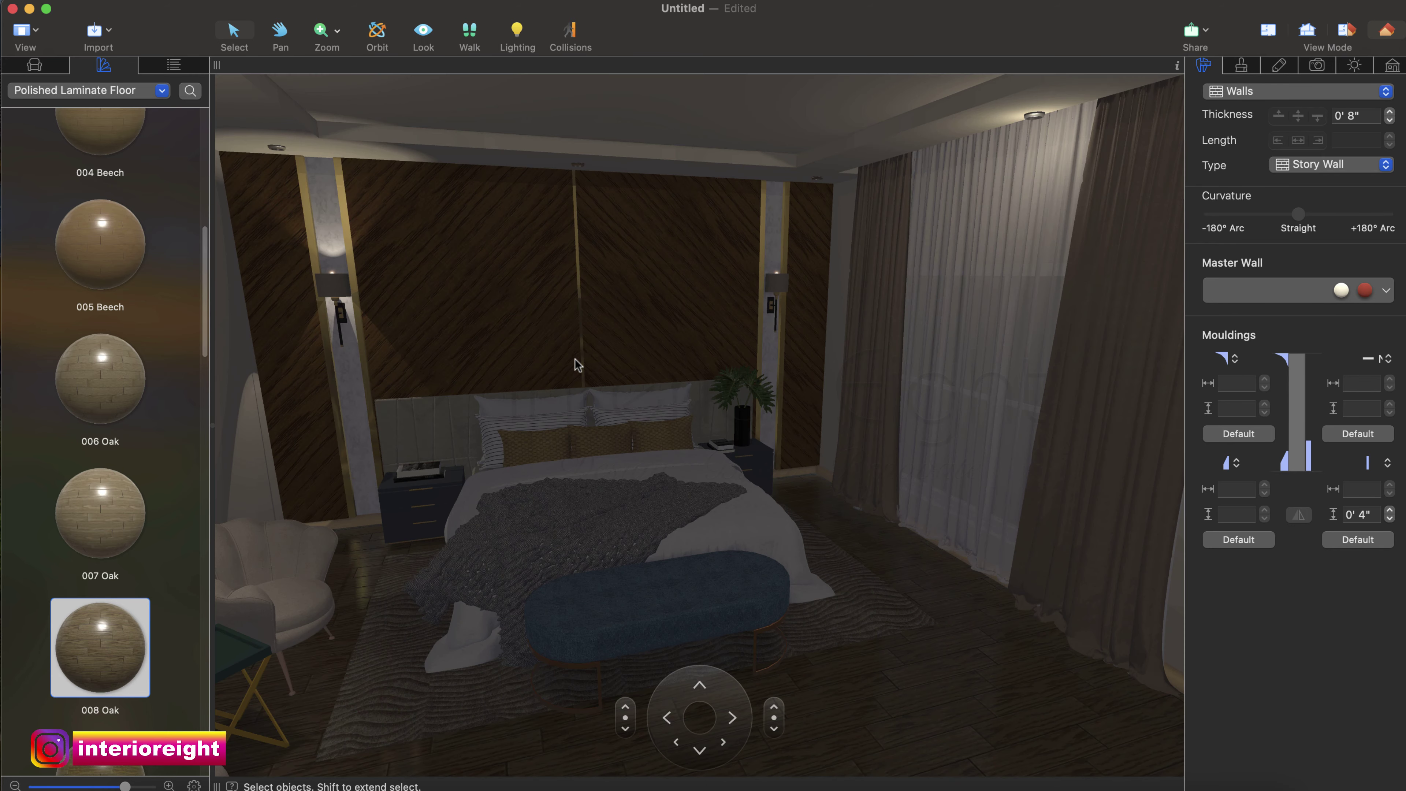
Try the 007 Oak and 009 Oak polished laminate materials on the bedroom floor.
key("Page_Down")
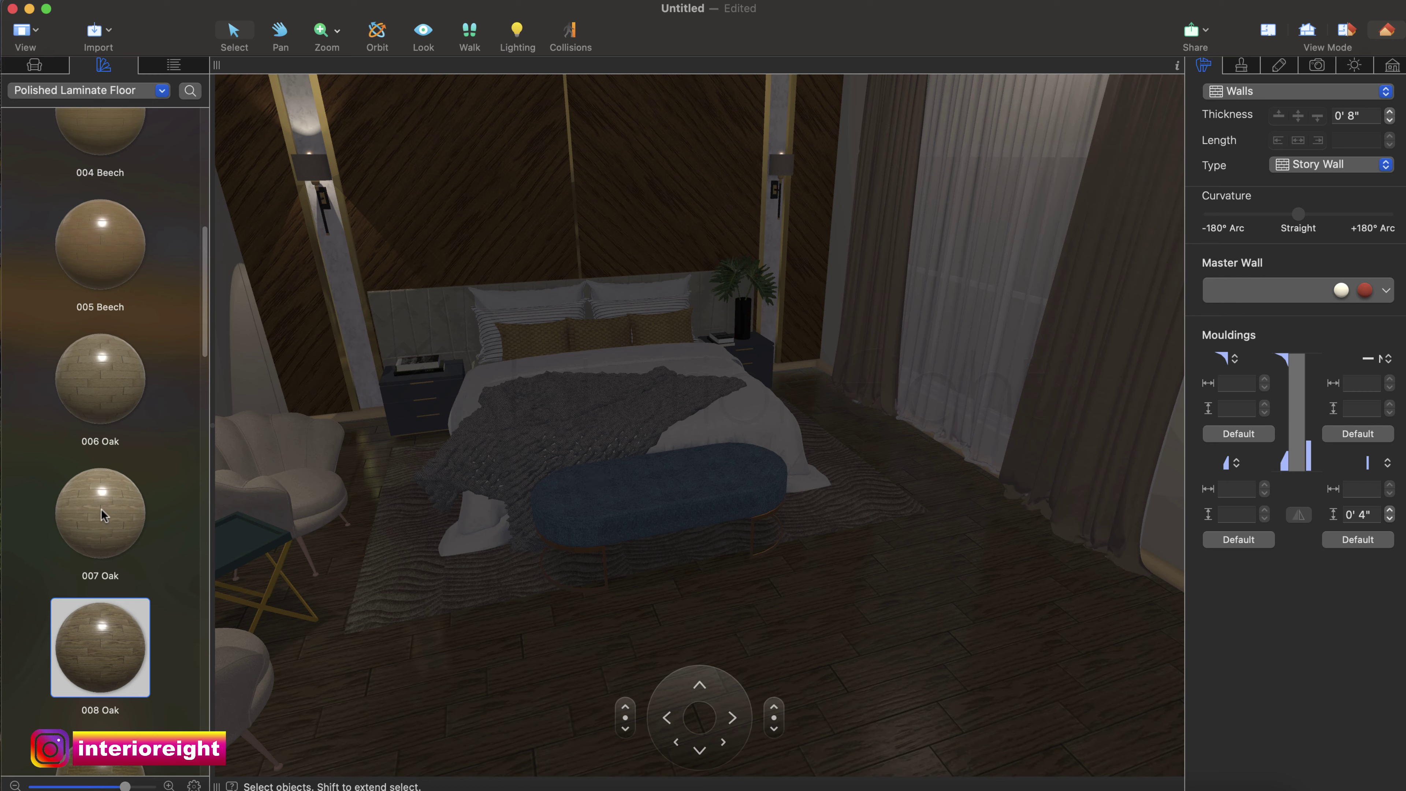
left_click_drag(101, 514, 880, 611)
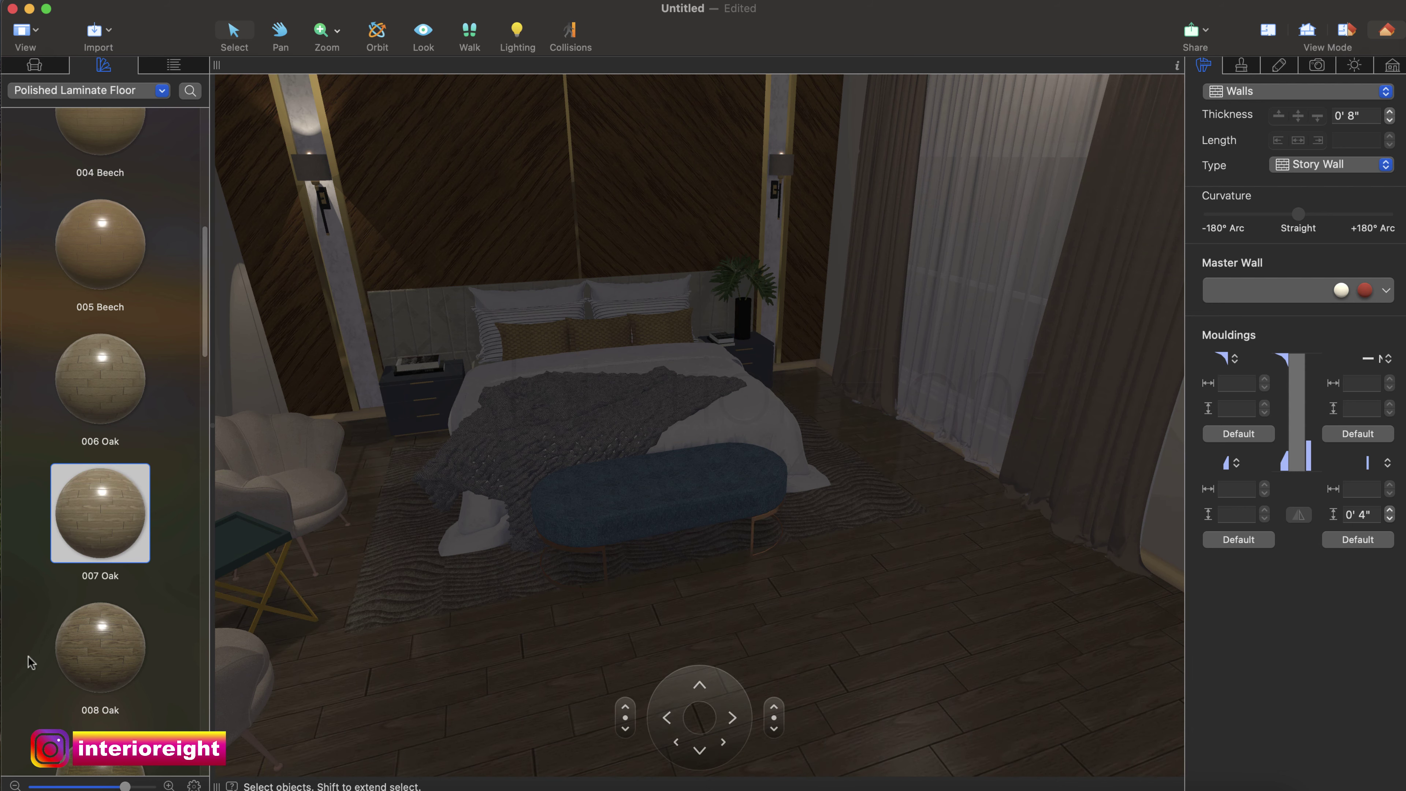
scroll(92, 518, "down", 4)
mouse_move(84, 602)
left_mouse_down()
mouse_move(539, 648)
mouse_move(529, 662)
left_mouse_up()
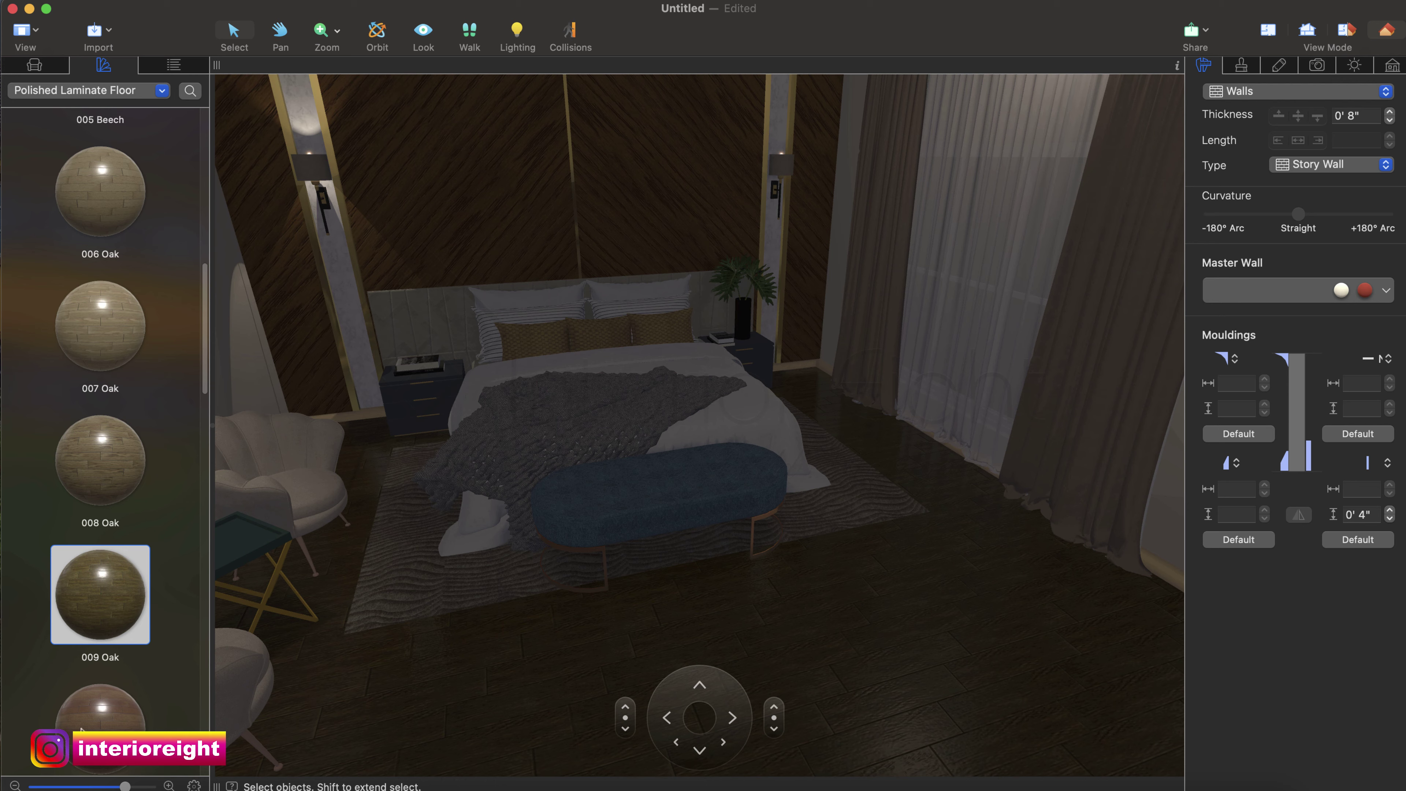
Try the 010 Nut and 011 Nut polished laminate materials on the bedroom floor.
left_click_drag(82, 720, 469, 669)
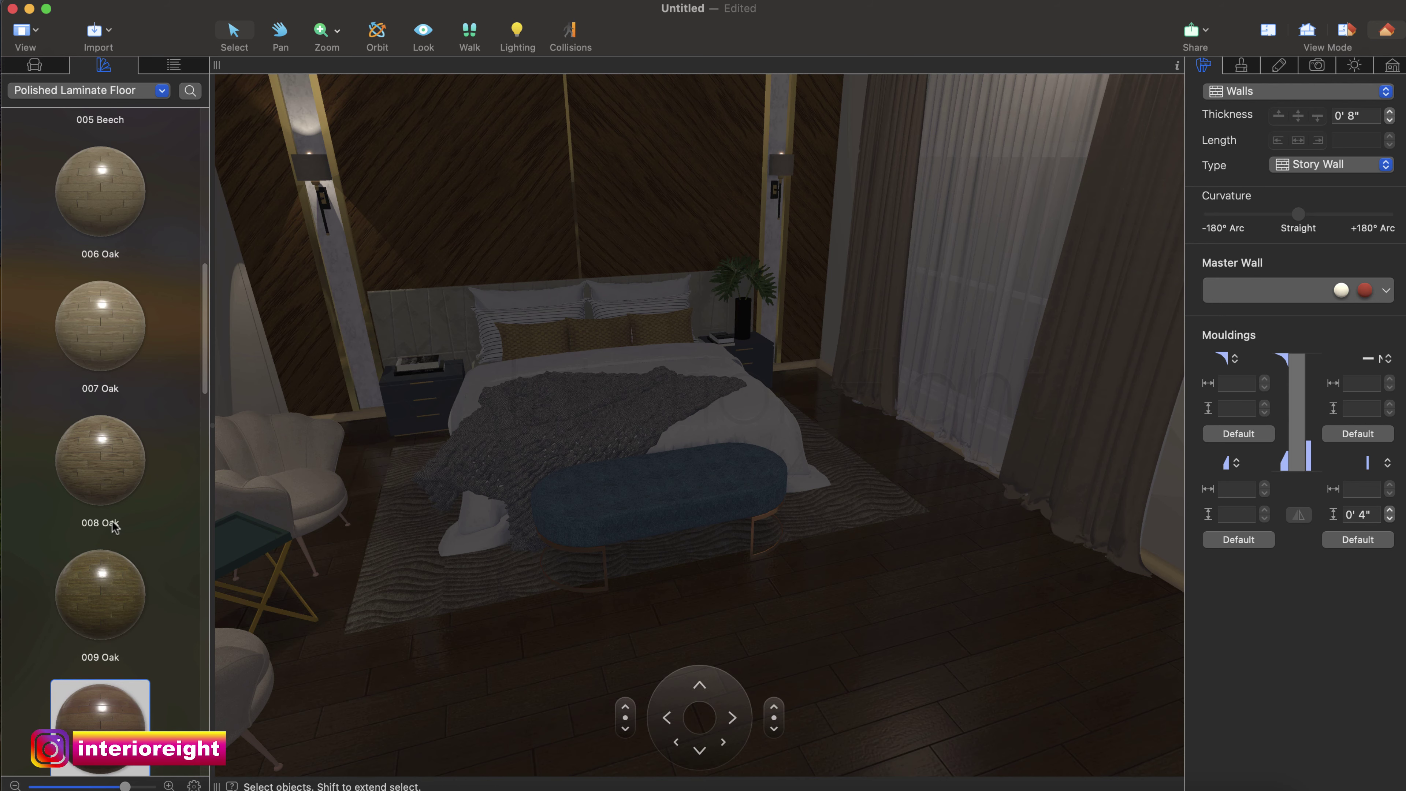
scroll(114, 526, "down", 5)
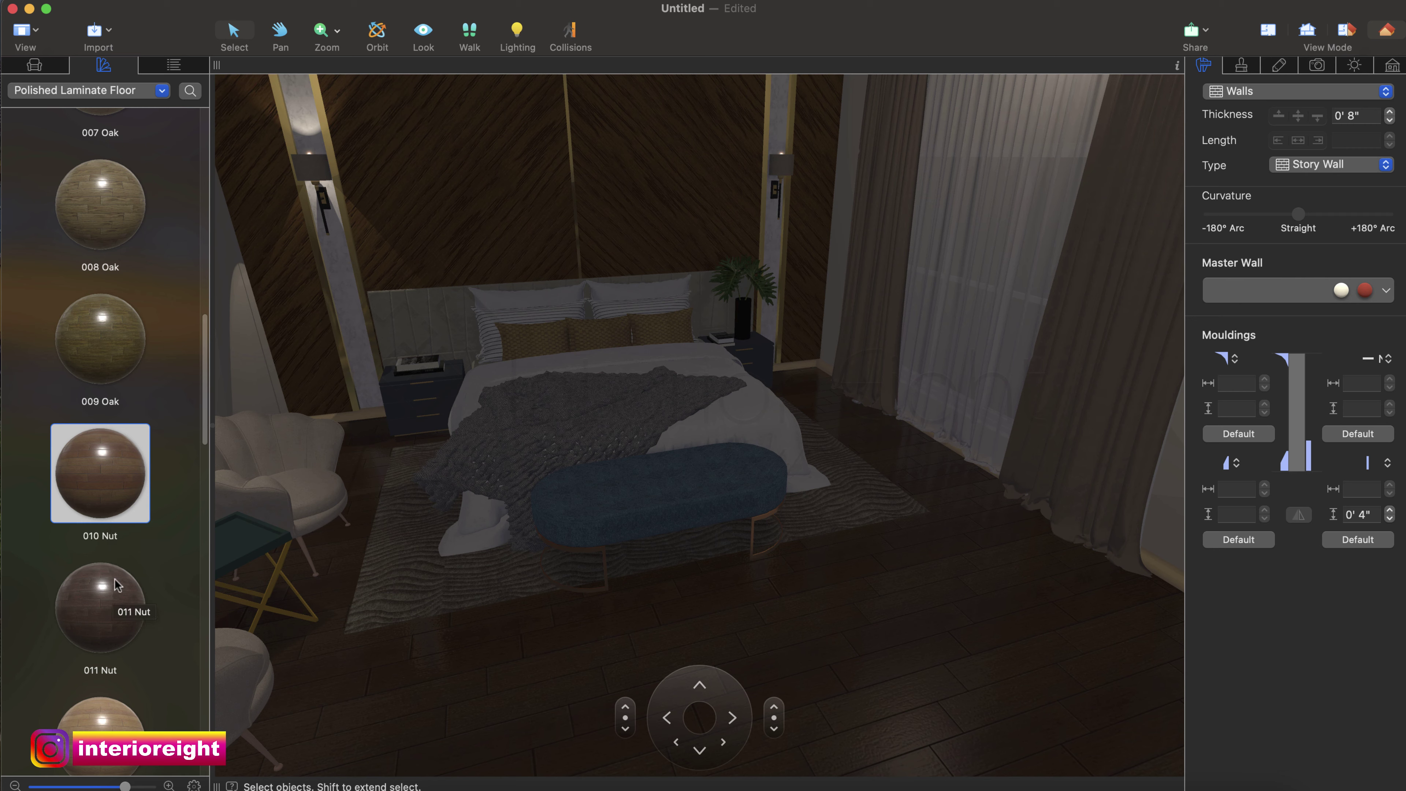
left_click_drag(117, 607, 407, 650)
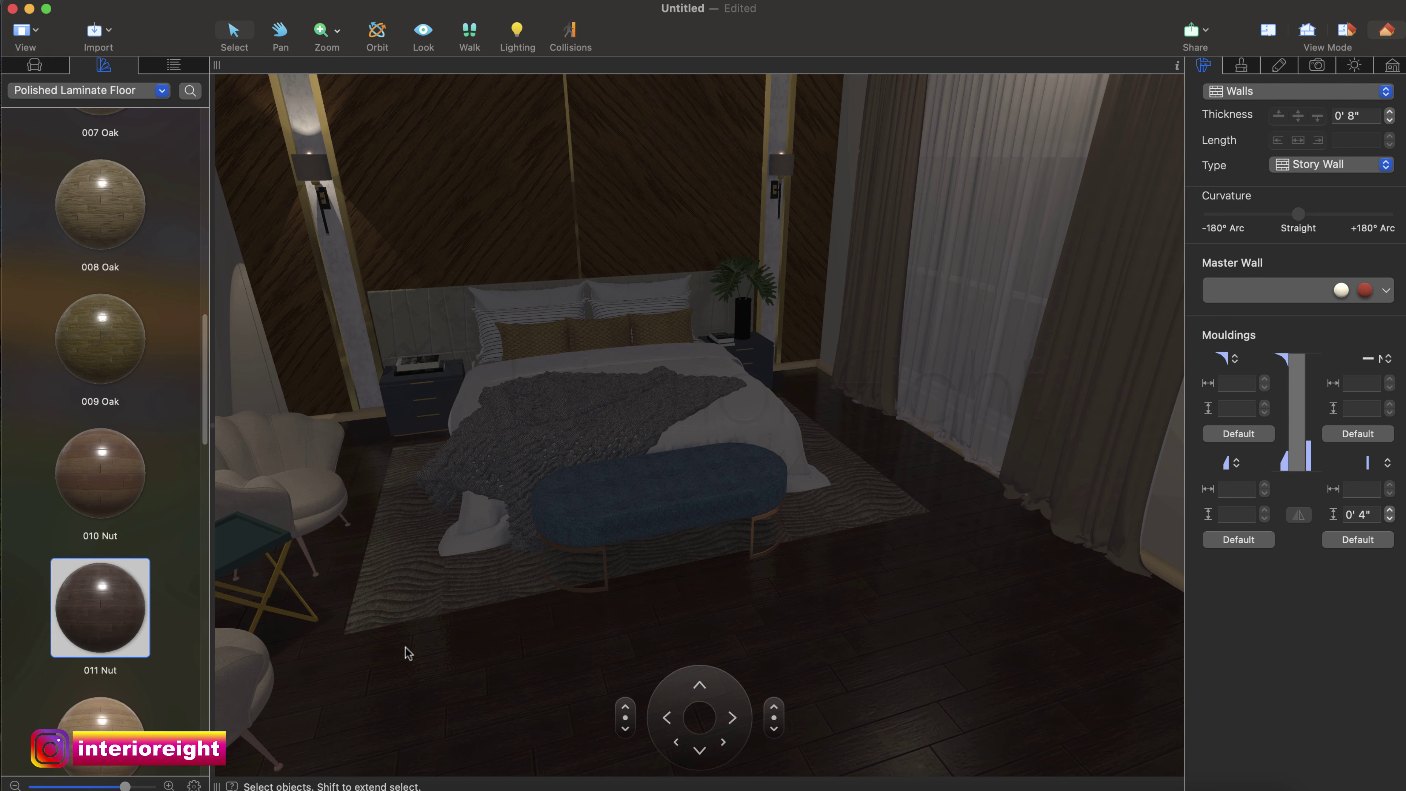
Look through the other polished laminates and put the 010 Nut material back on the bedroom floor.
scroll(114, 623, "down", 3)
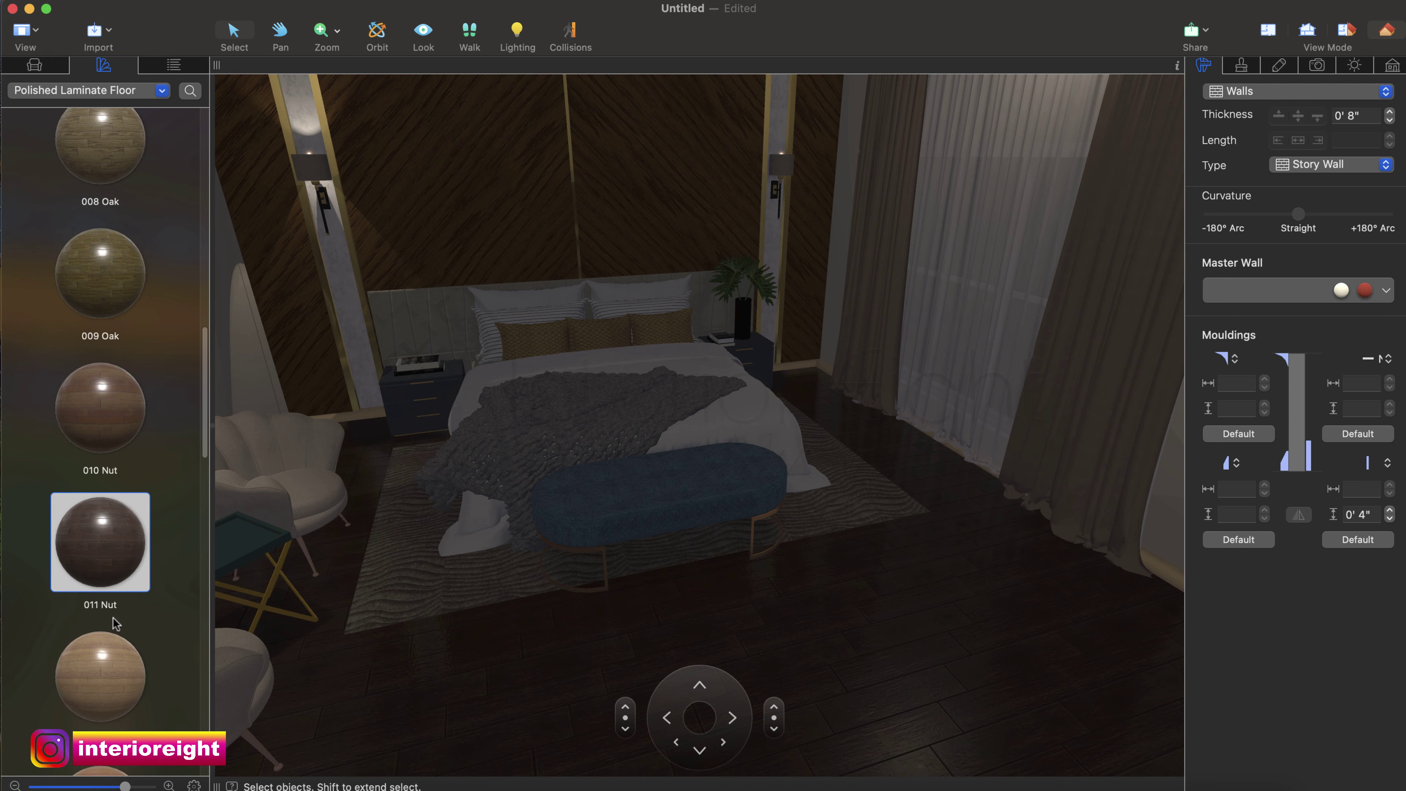
scroll(115, 623, "down", 3)
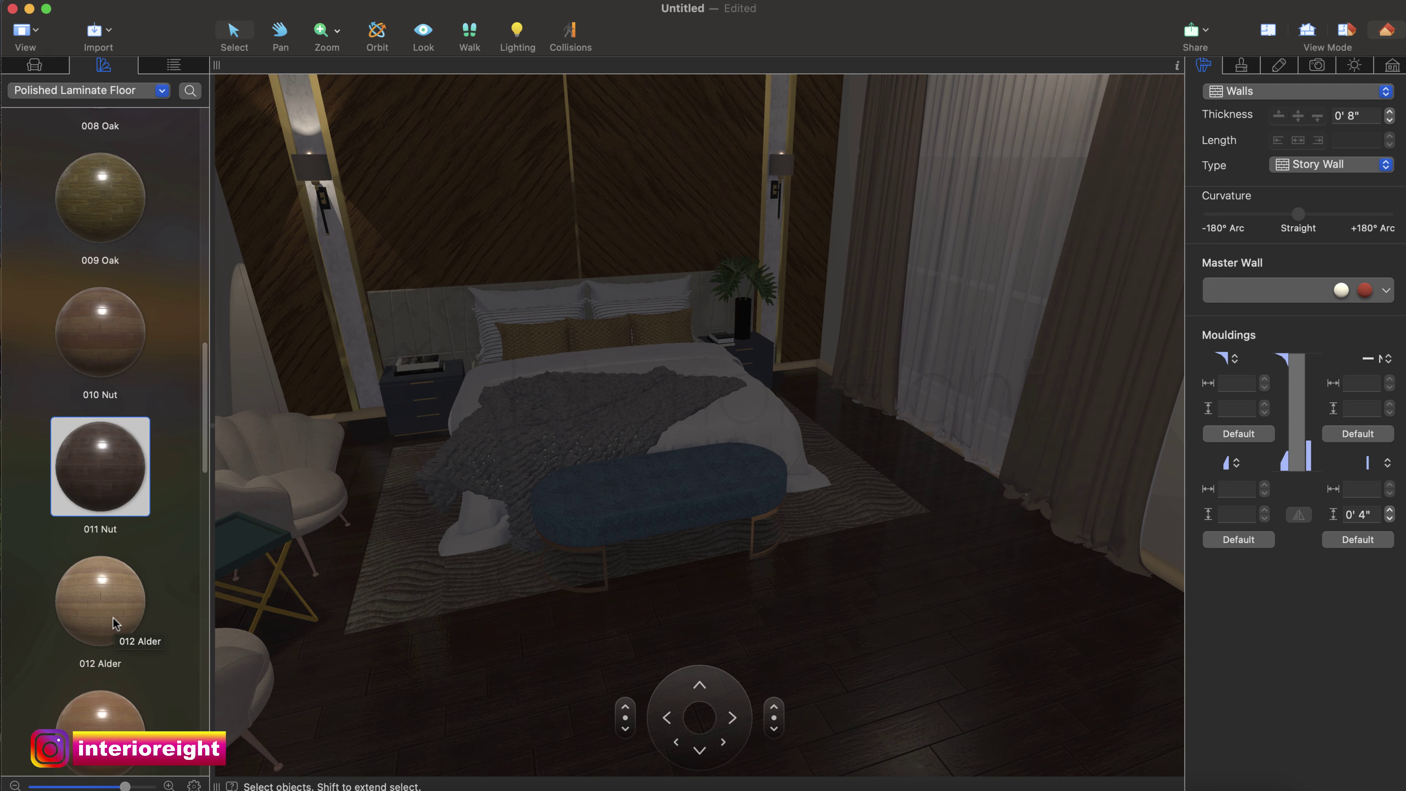
scroll(117, 623, "up", 15)
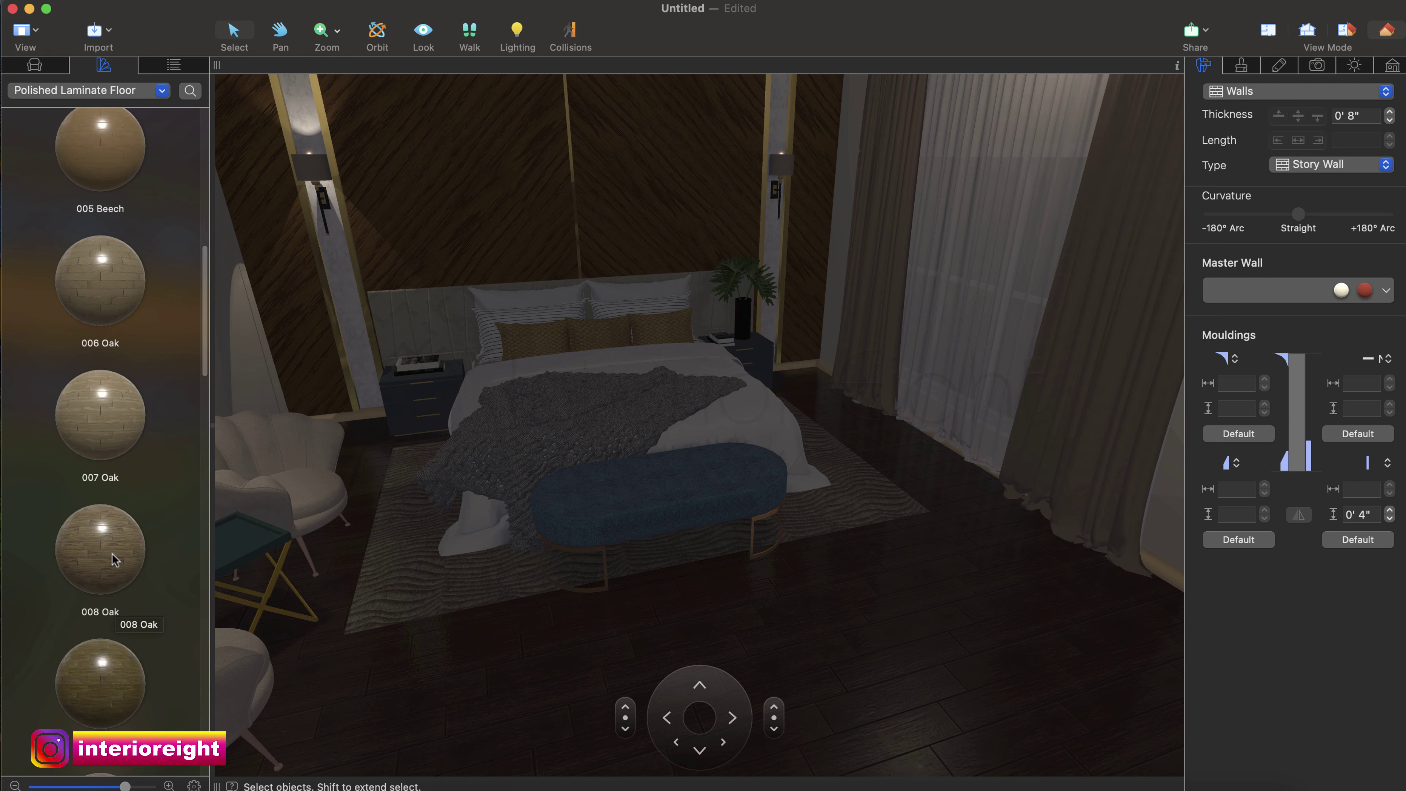
scroll(114, 531, "down", 12)
left_click_drag(113, 479, 339, 669)
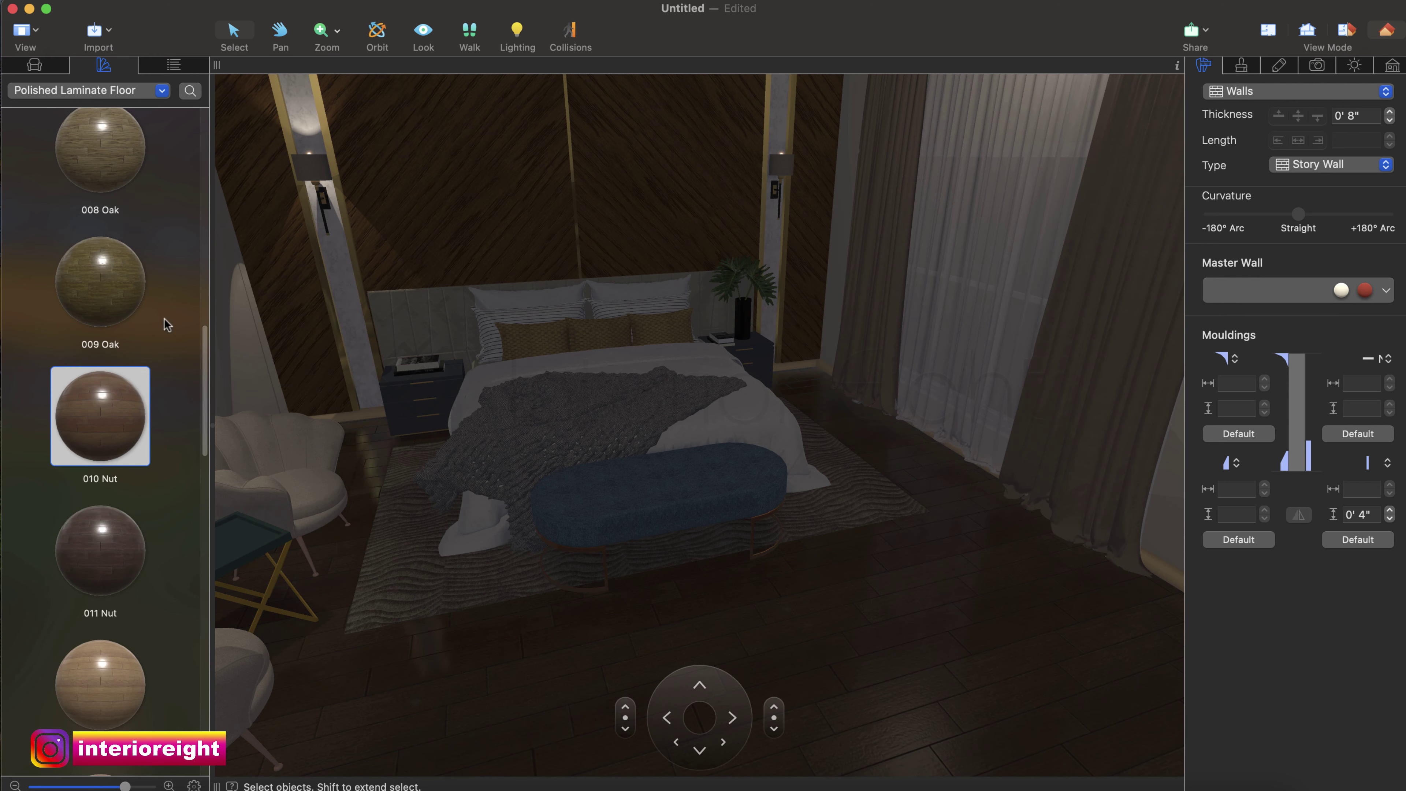
Try the 014 Apple-tree polished laminate material on the bedroom floor.
scroll(115, 517, "down", 13)
scroll(114, 629, "down", 2)
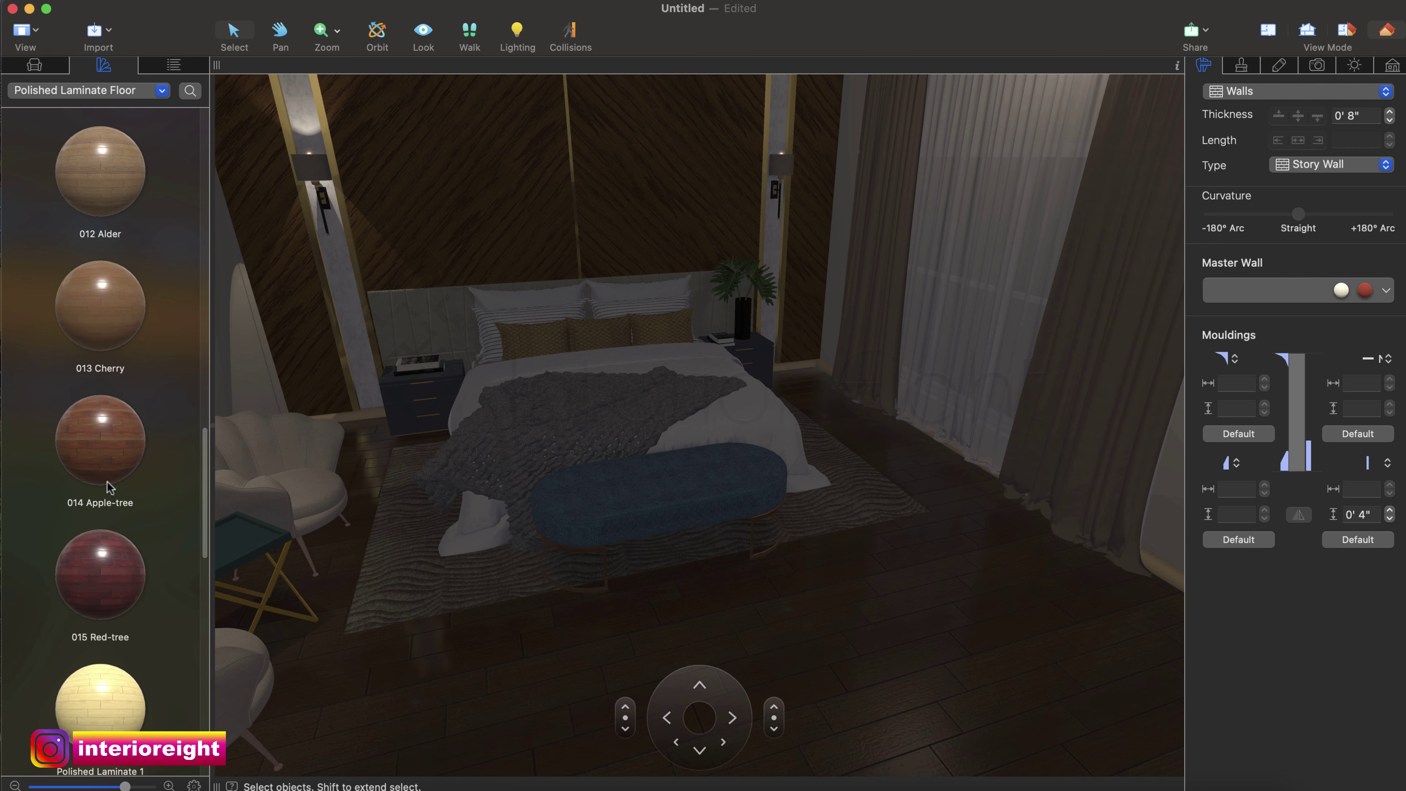
left_click_drag(100, 441, 613, 658)
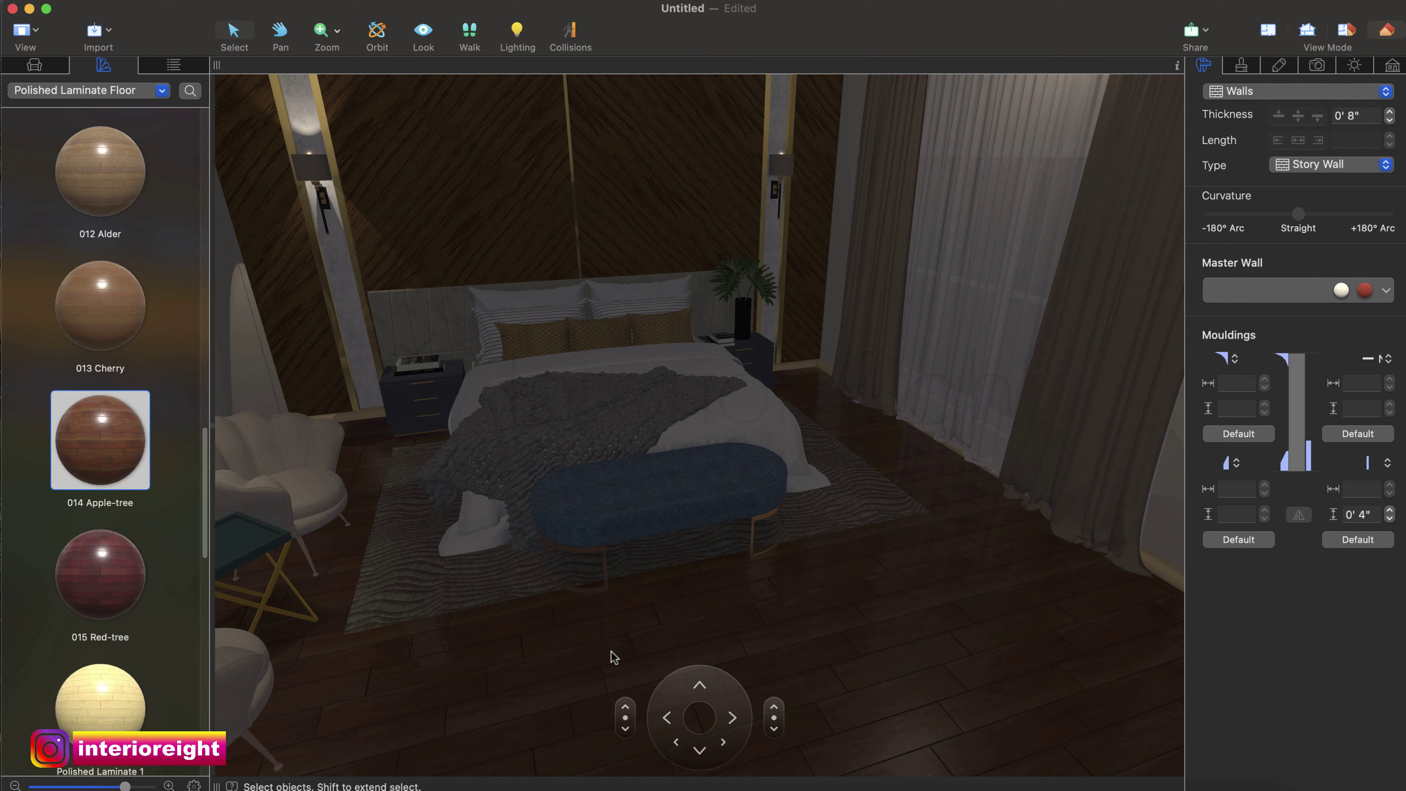
Try the 009 Oak polished laminate material on the bedroom floor again.
scroll(93, 385, "up", 8)
scroll(93, 385, "up", 8)
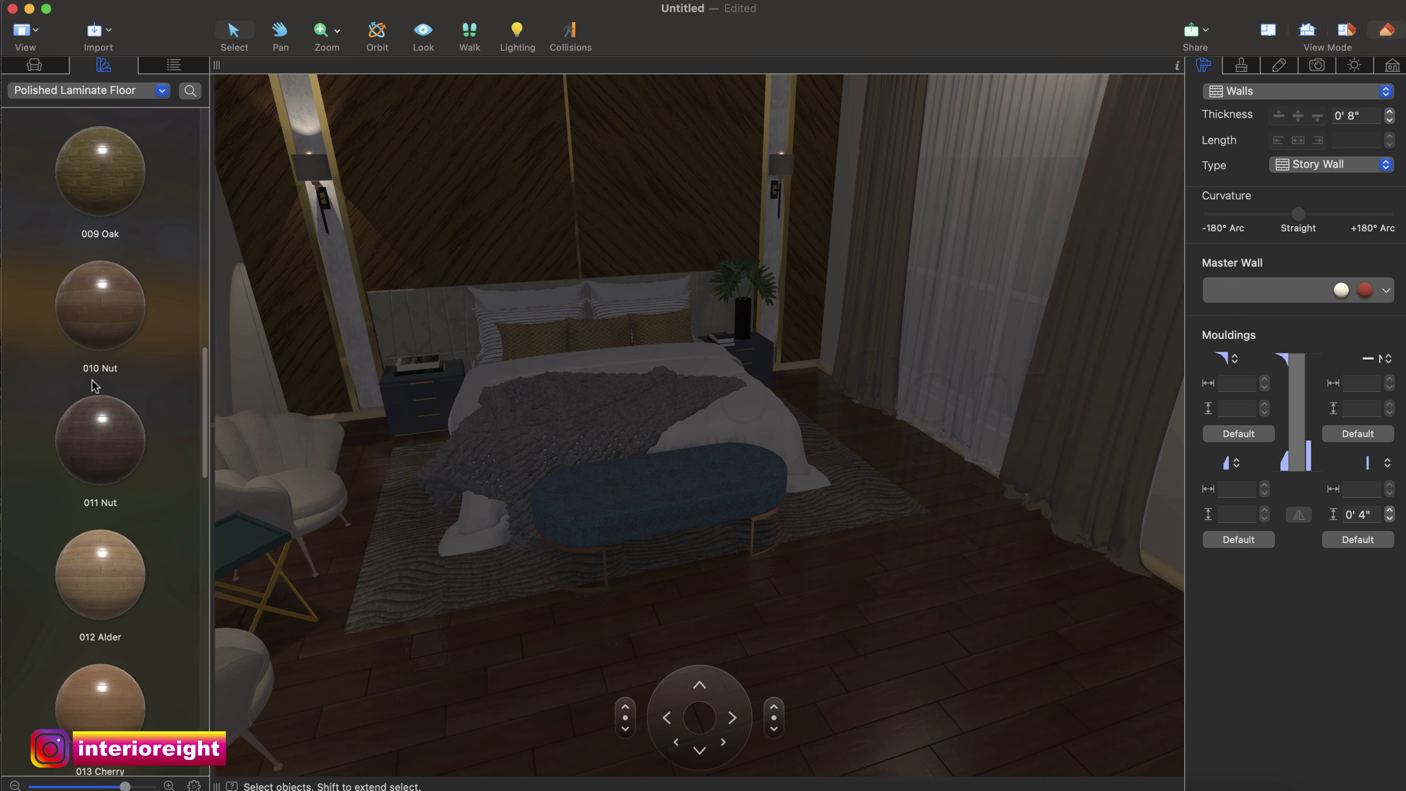
left_click_drag(100, 327, 502, 715)
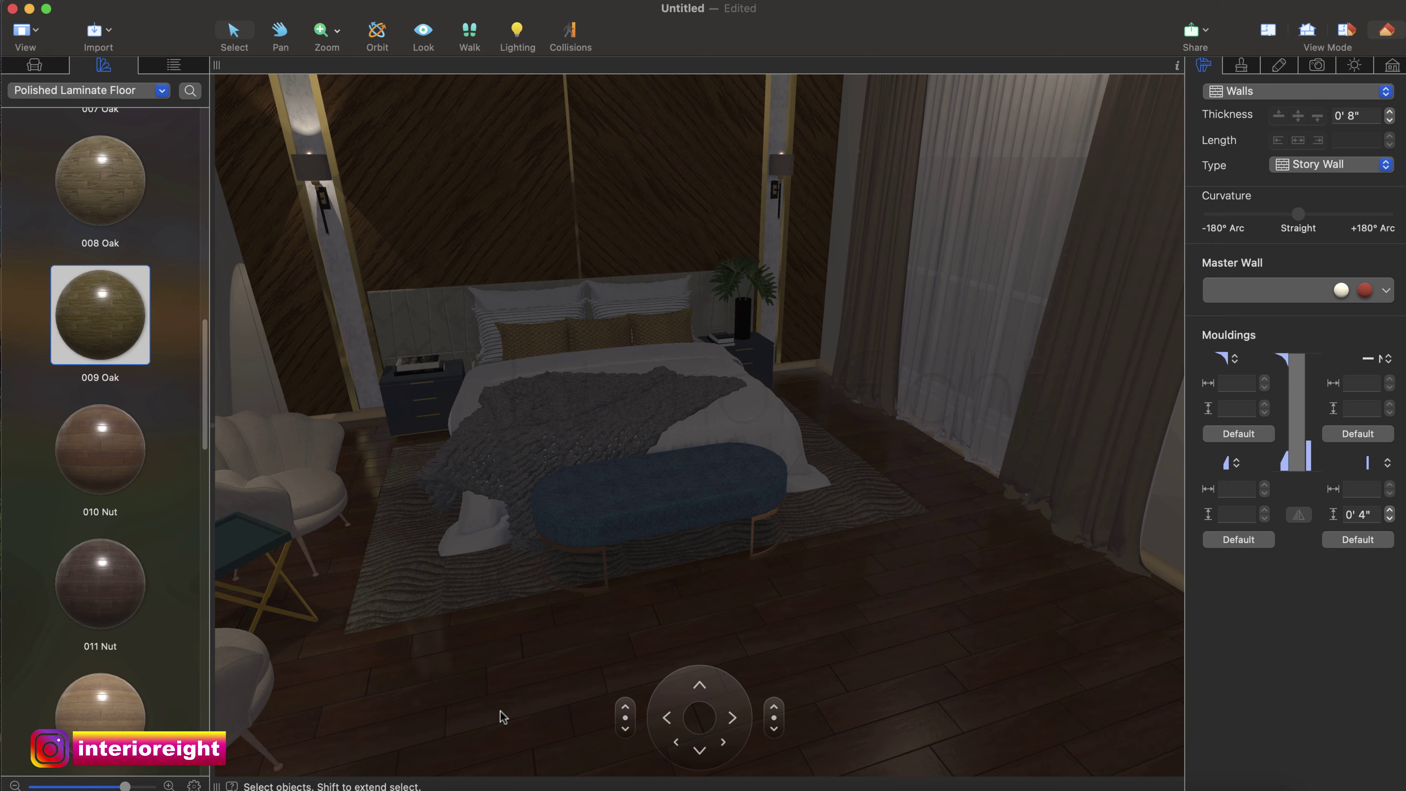
Try the 008 Oak and 006 Oak polished laminate materials on the bedroom floor.
left_click_drag(102, 167, 504, 709)
scroll(111, 401, "up", 9)
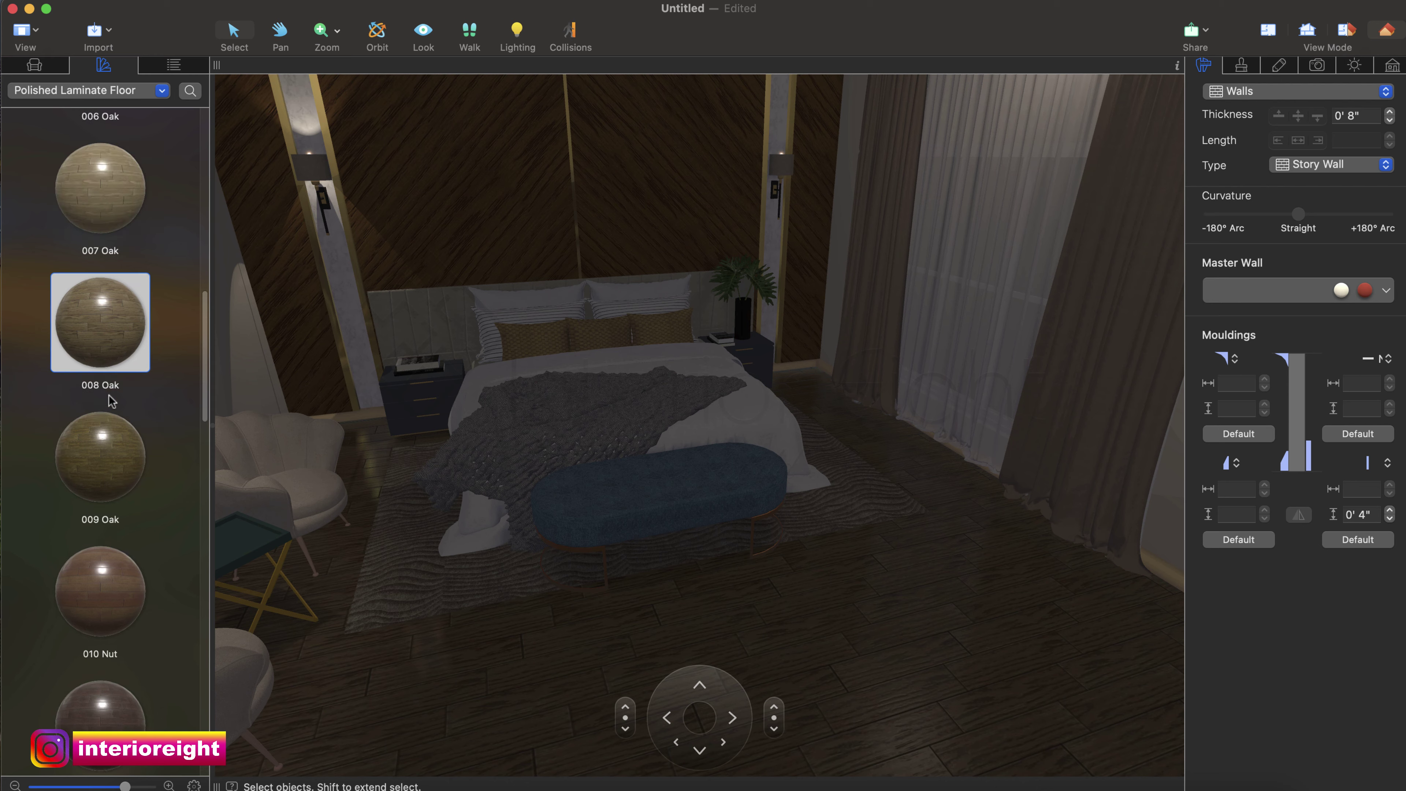
left_click_drag(105, 255, 551, 711)
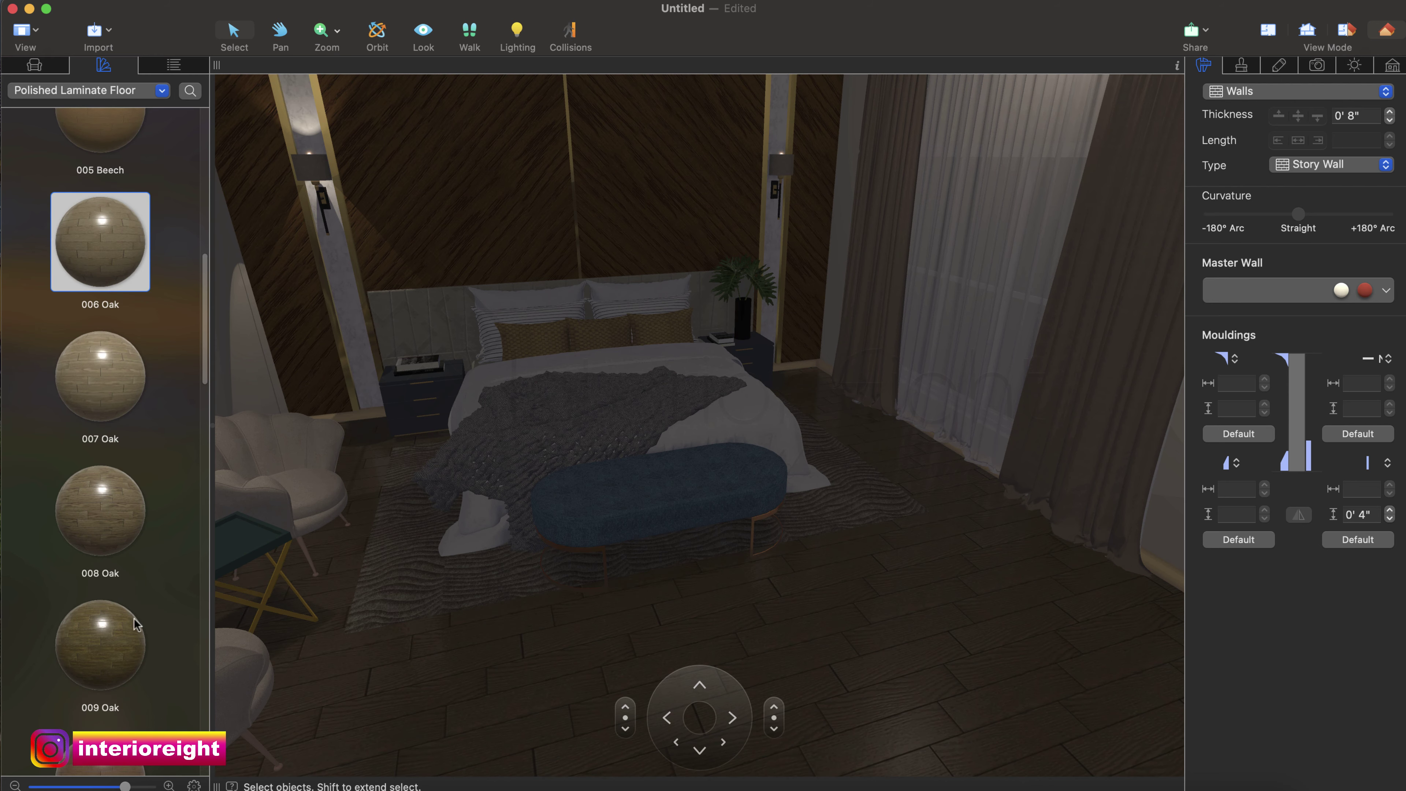
Apply the 011 Nut polished laminate material to the bedroom floor.
scroll(133, 625, "down", 7)
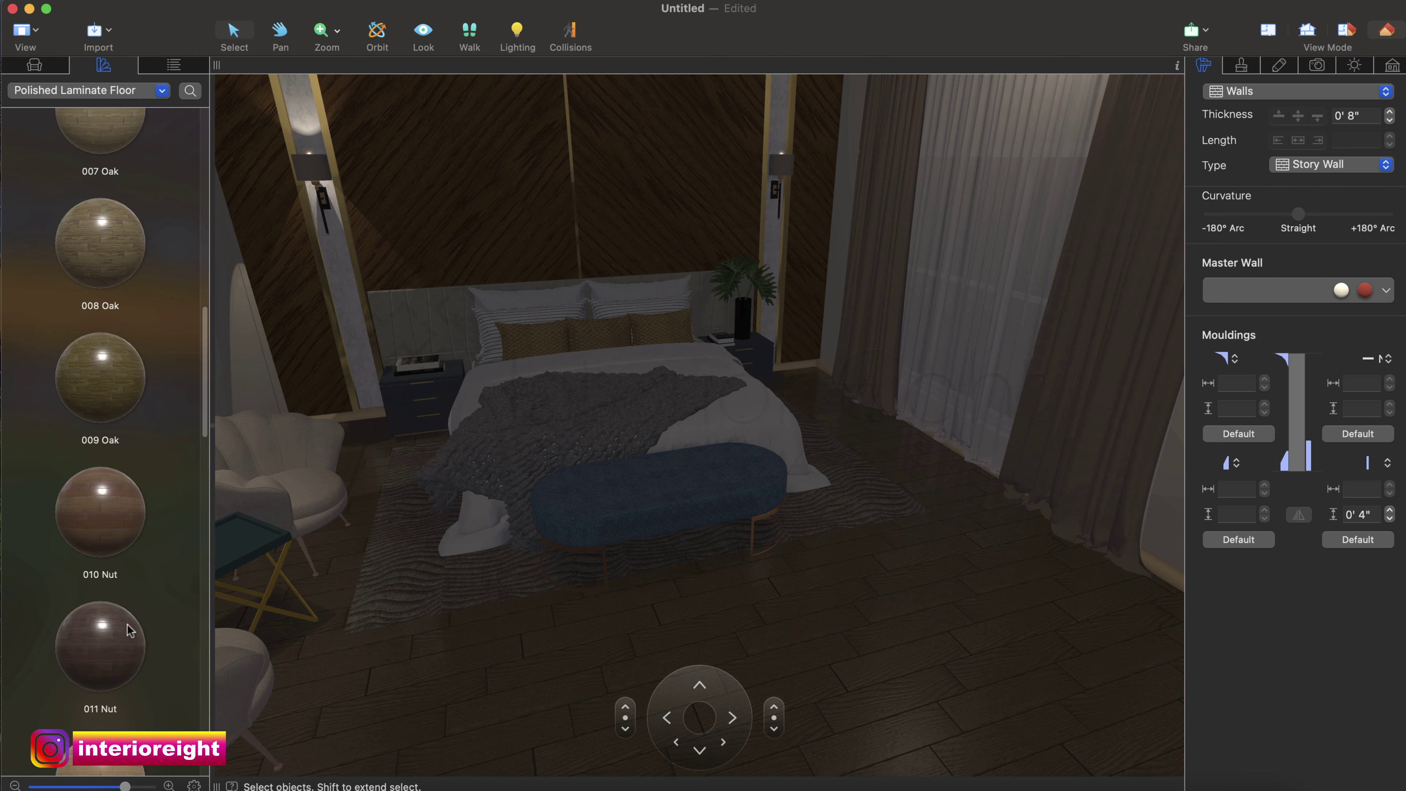
left_click(129, 627)
left_click_drag(122, 669, 488, 718)
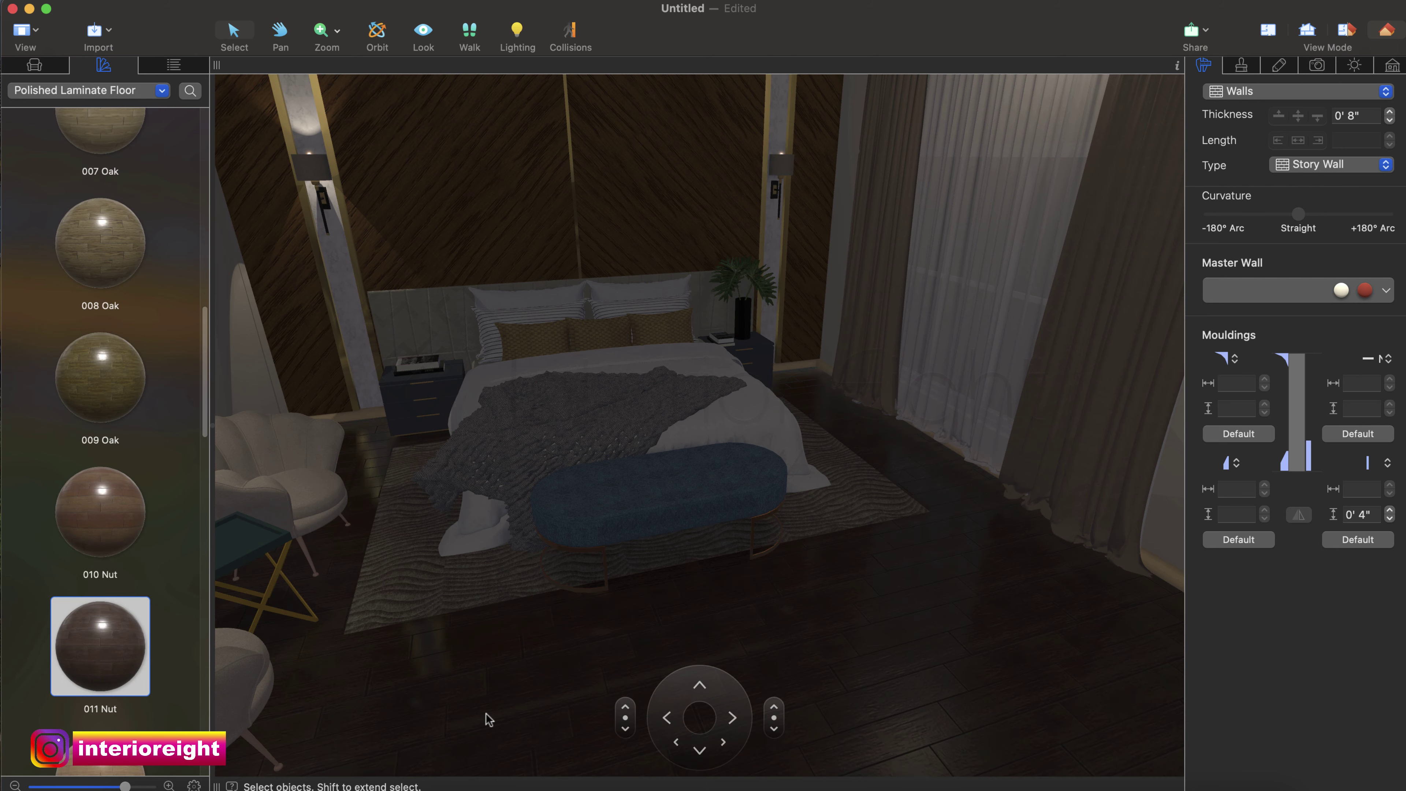
Create a new material from 011 Nut with its base color brightness raised to 0.950.
right_click(99, 639)
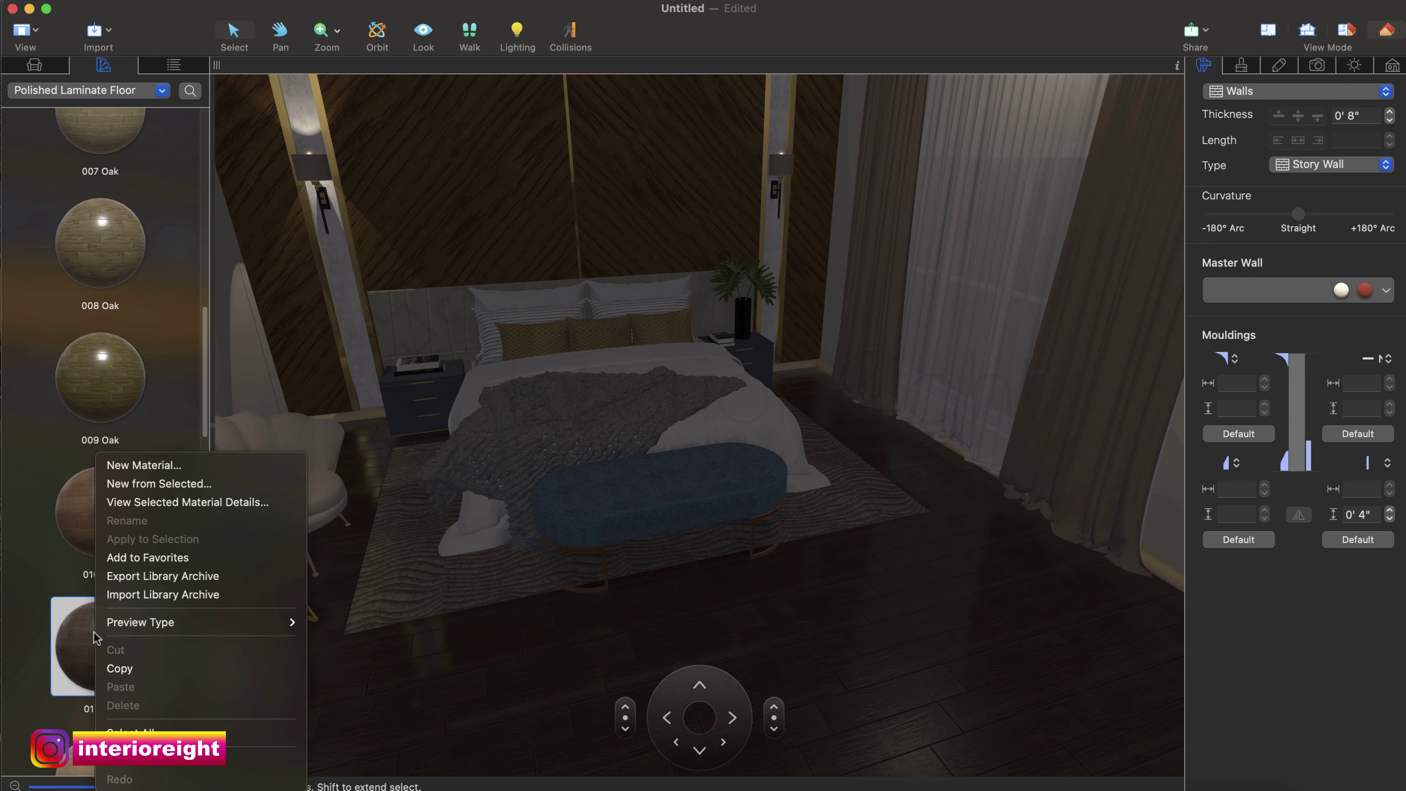
left_click(140, 484)
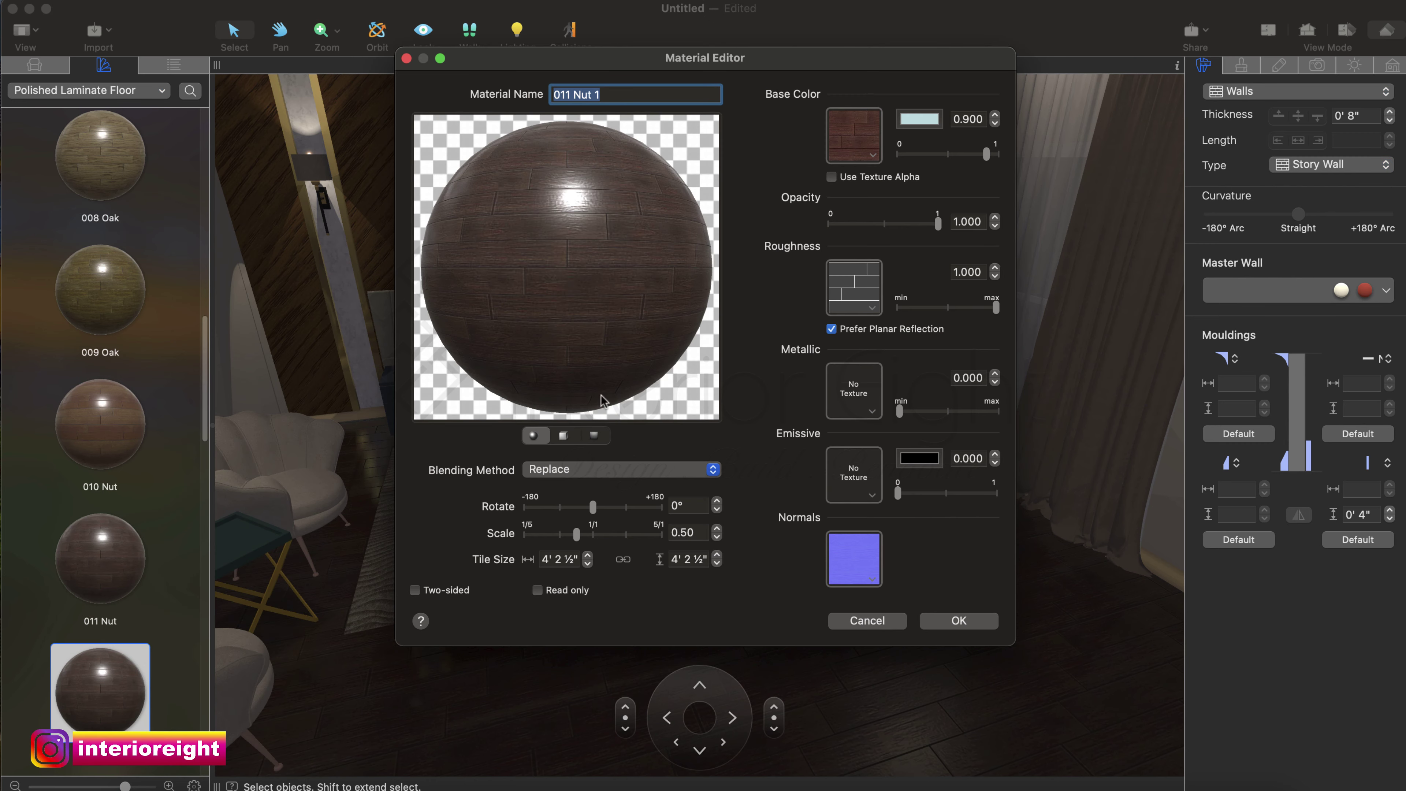
left_click(926, 122)
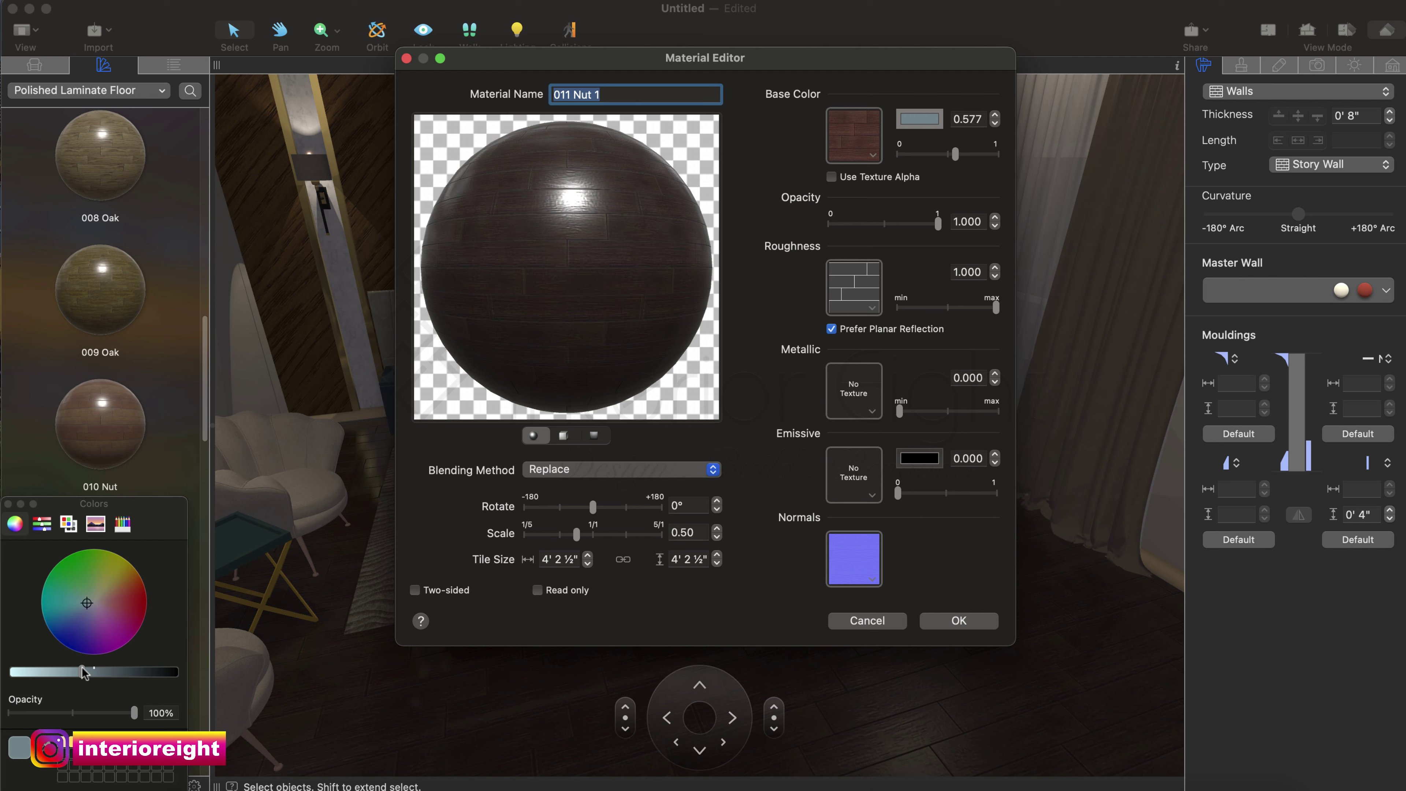
left_click_drag(31, 672, 21, 674)
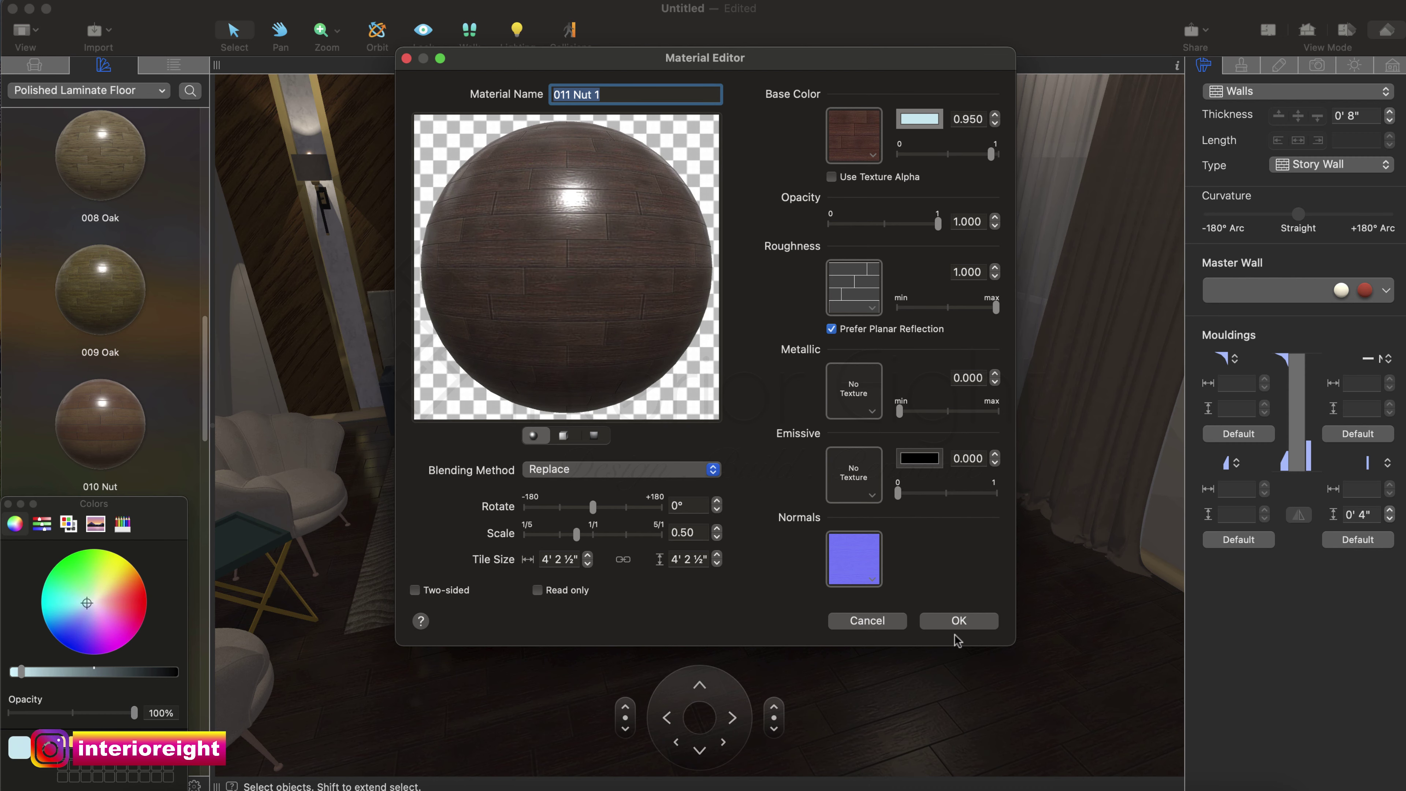
left_click(958, 622)
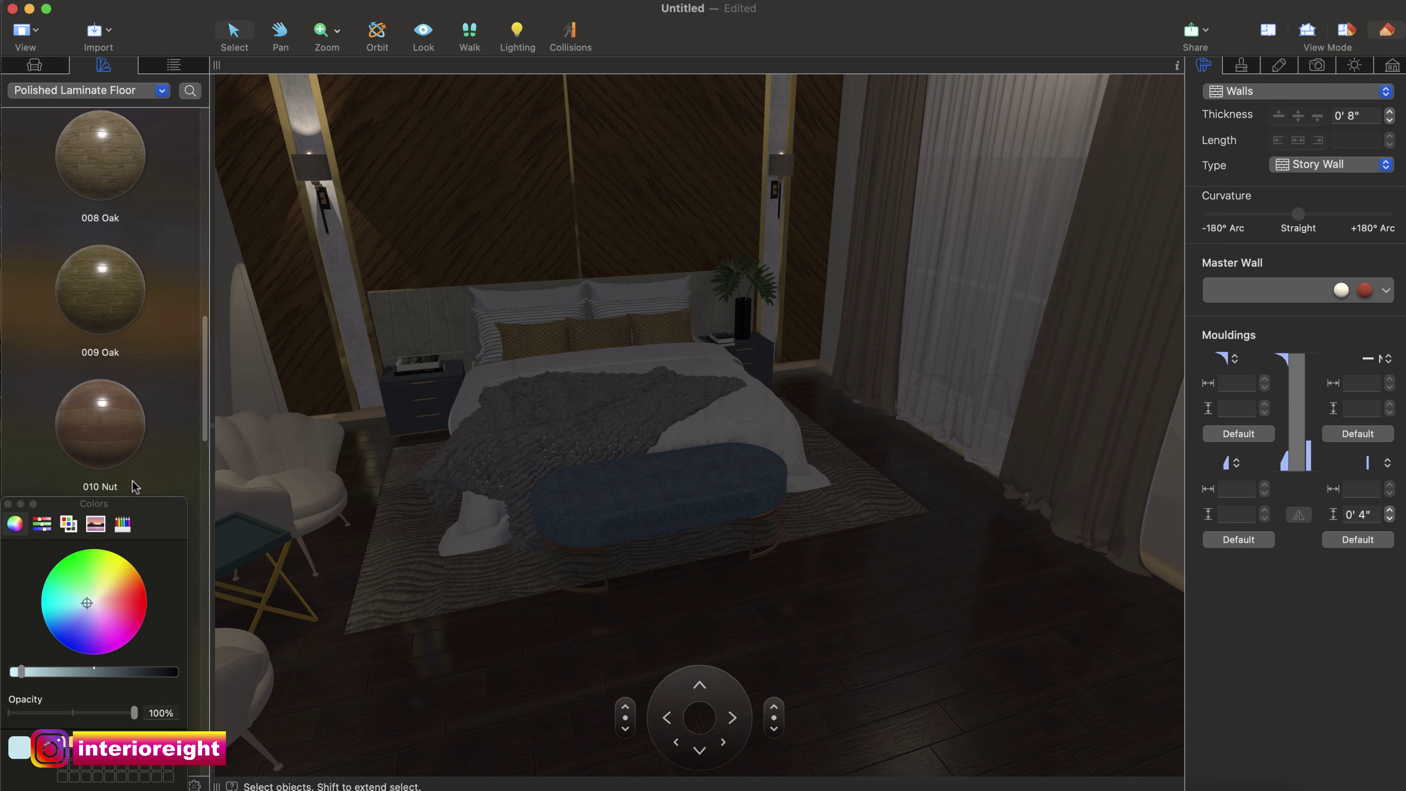
left_click(8, 503)
Apply the newly created 011 Nut 1 material to the bedroom floor.
left_click_drag(105, 706, 409, 692)
key("Down")
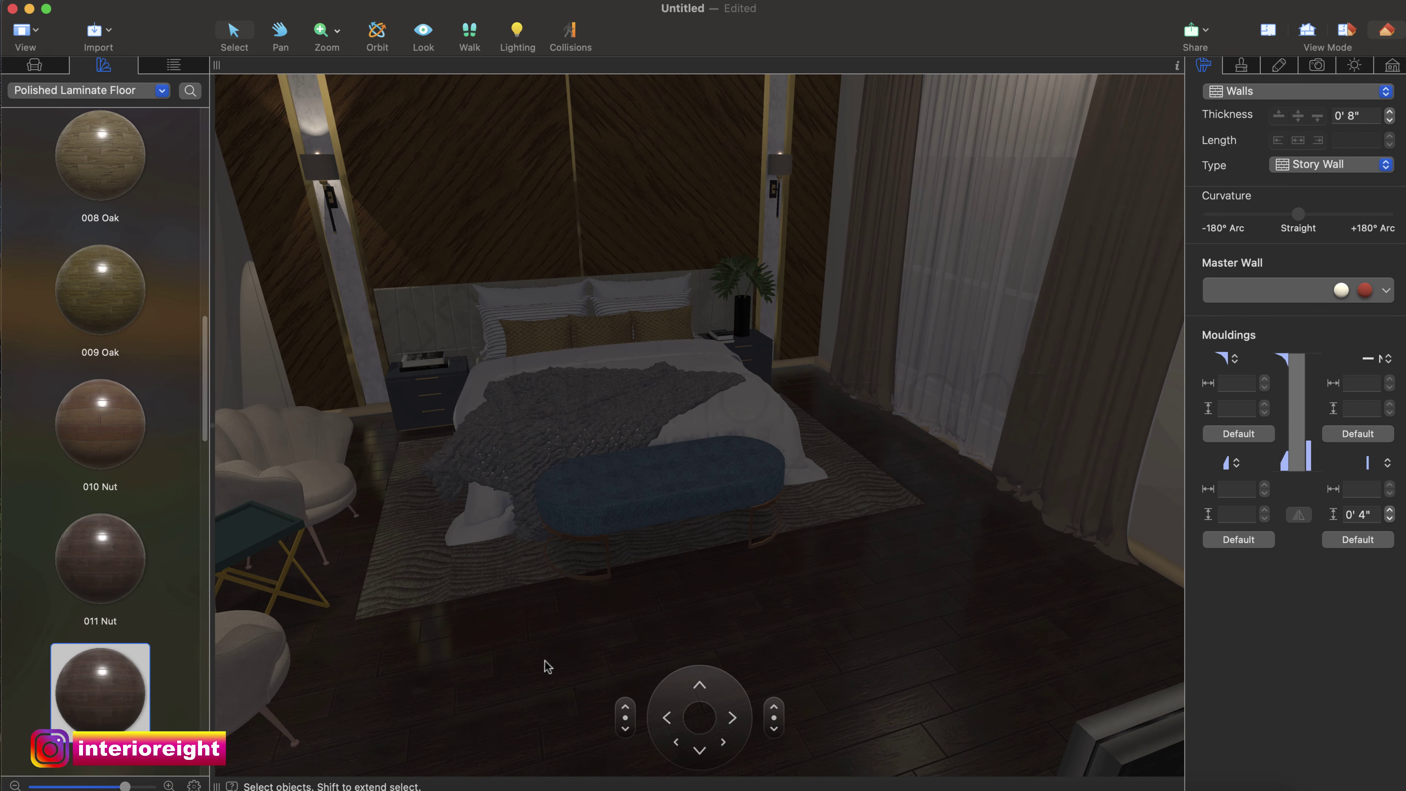
key("Down")
key("Up")
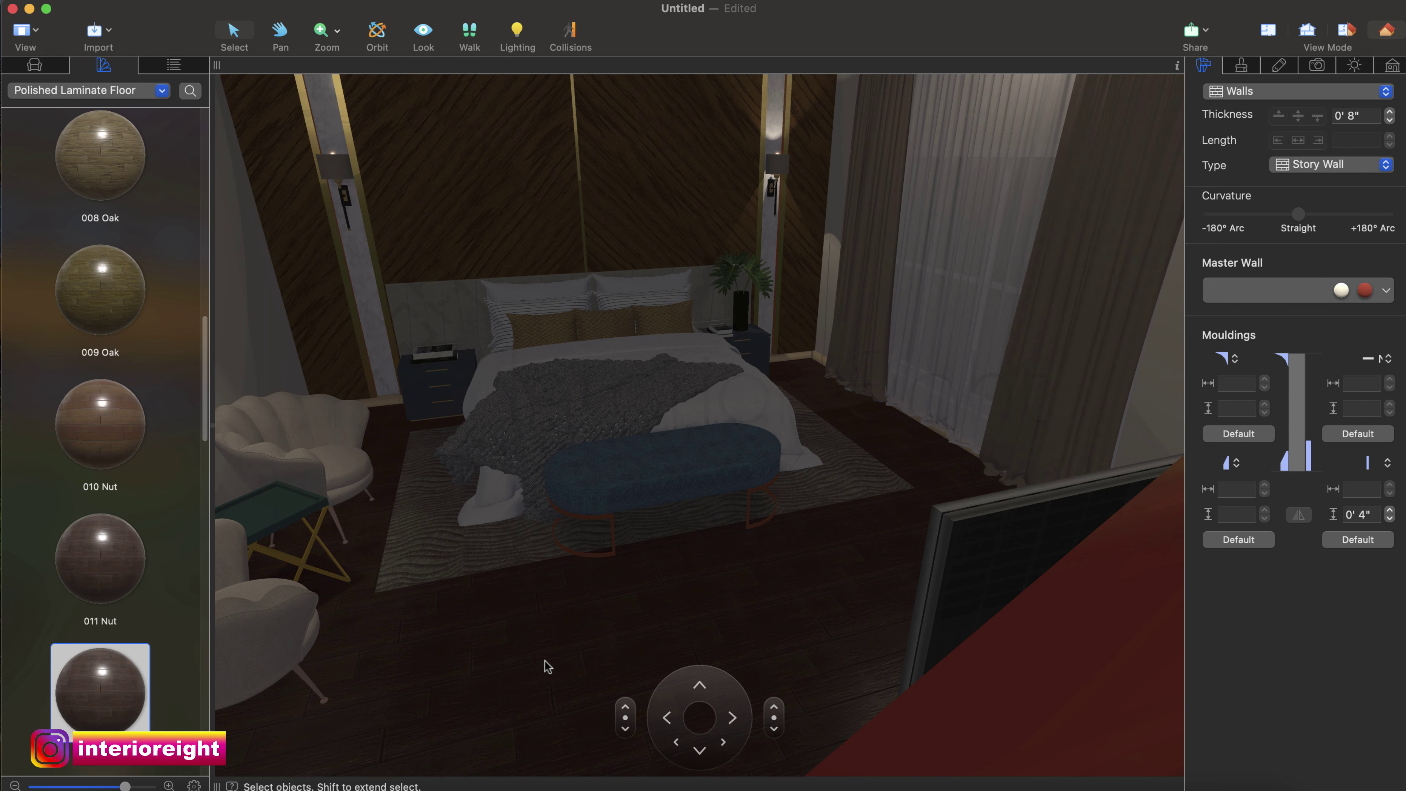
key("Up")
key("Up")
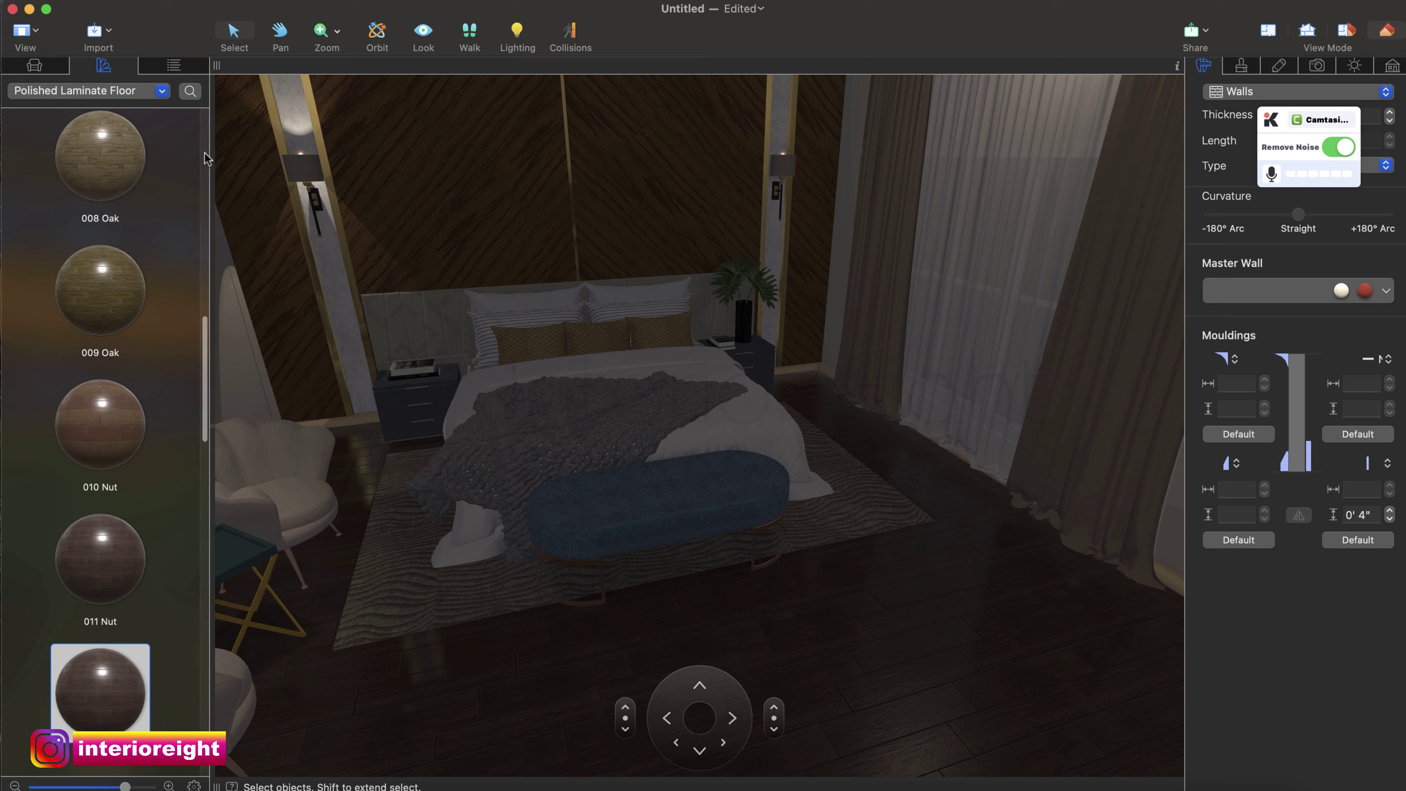
Try the 018_comm and 019_comm materials from the Carpets category on the rug under the bed.
left_click(101, 99)
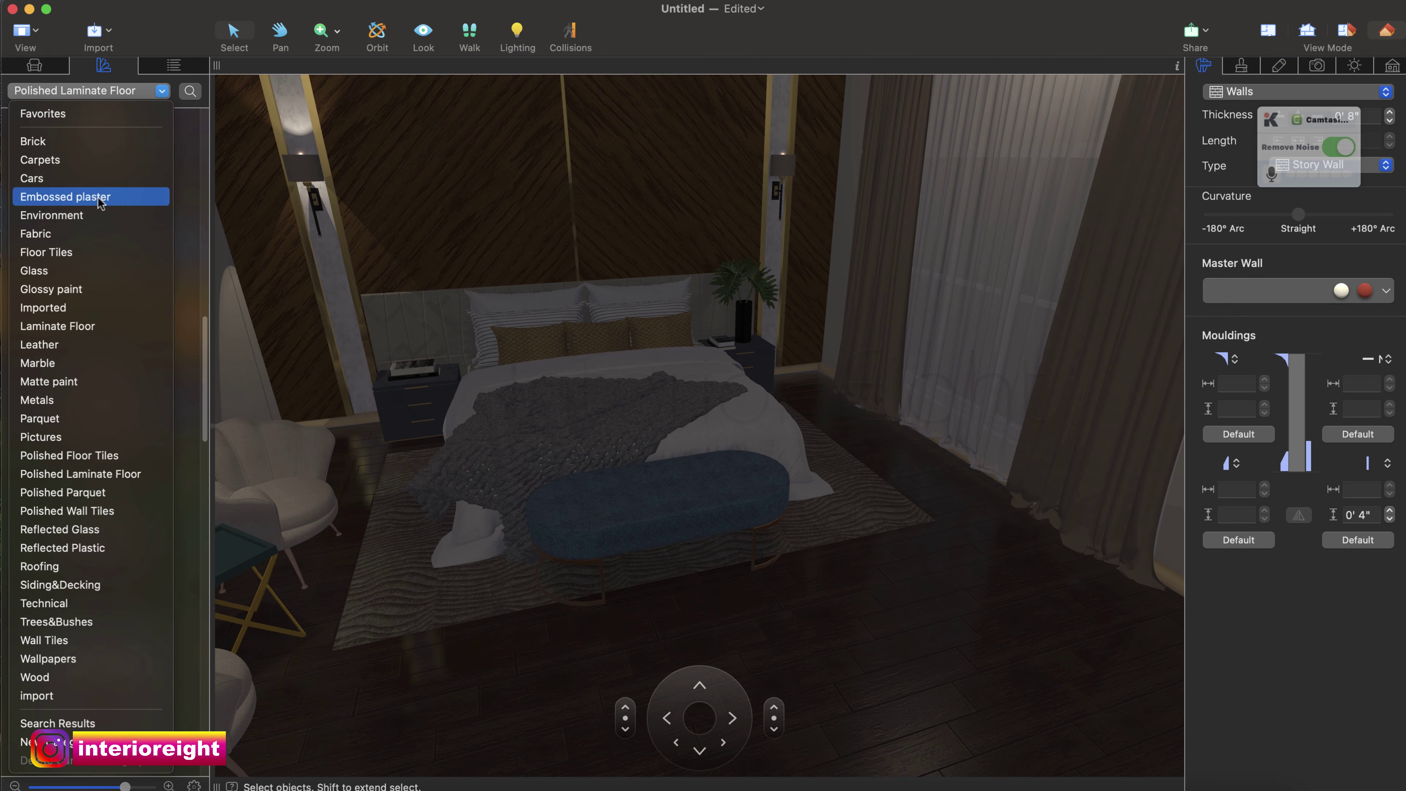
left_click(75, 234)
left_click(101, 96)
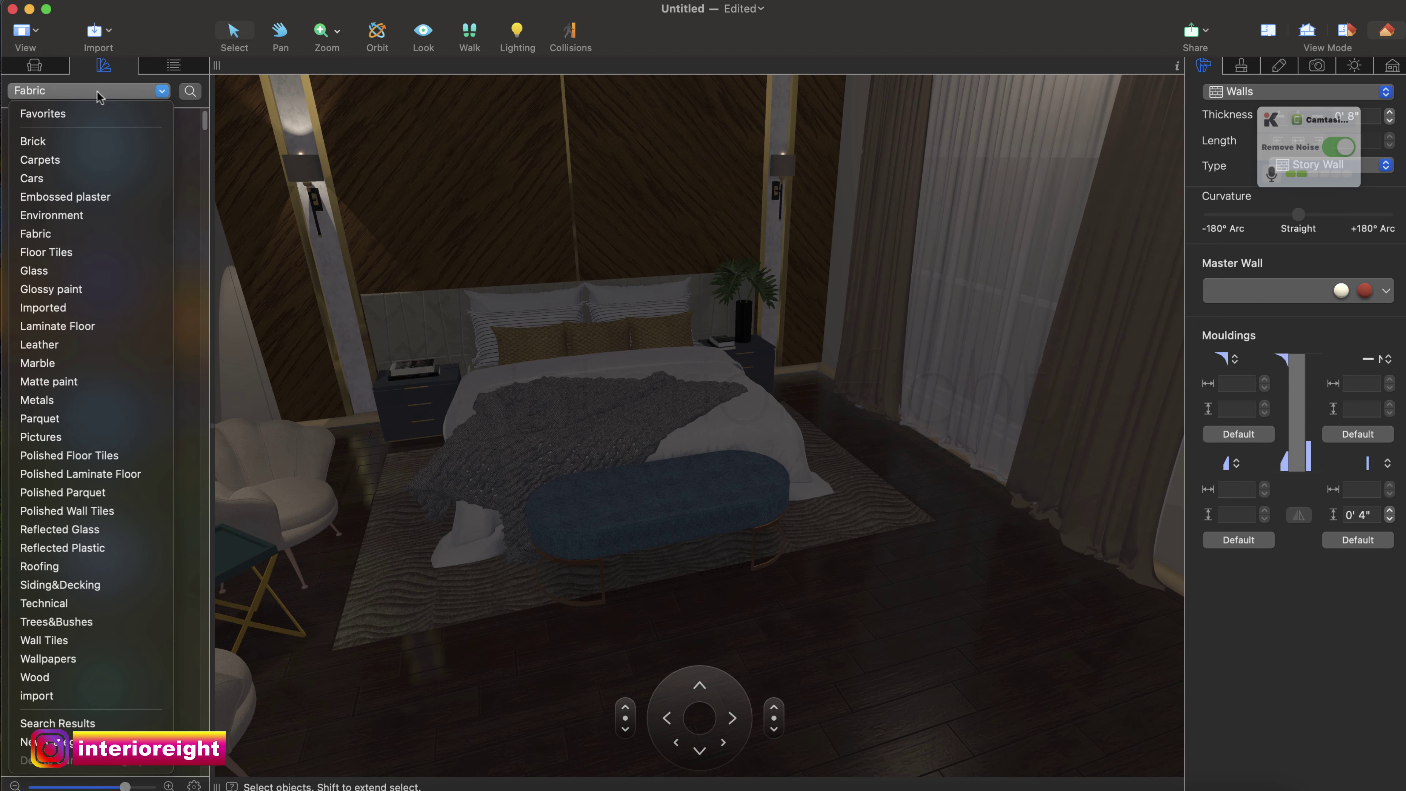
left_click(84, 159)
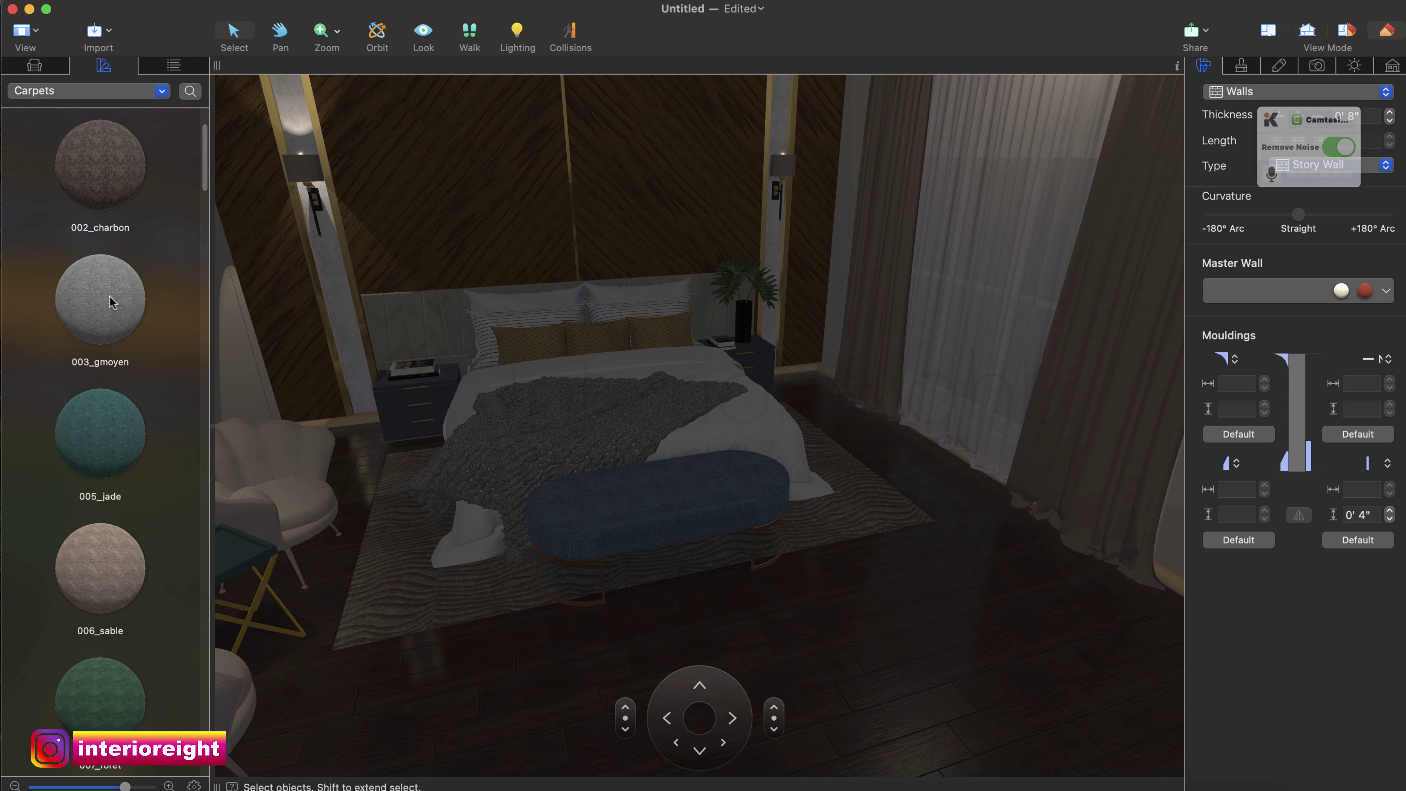
scroll(111, 302, "down", 10)
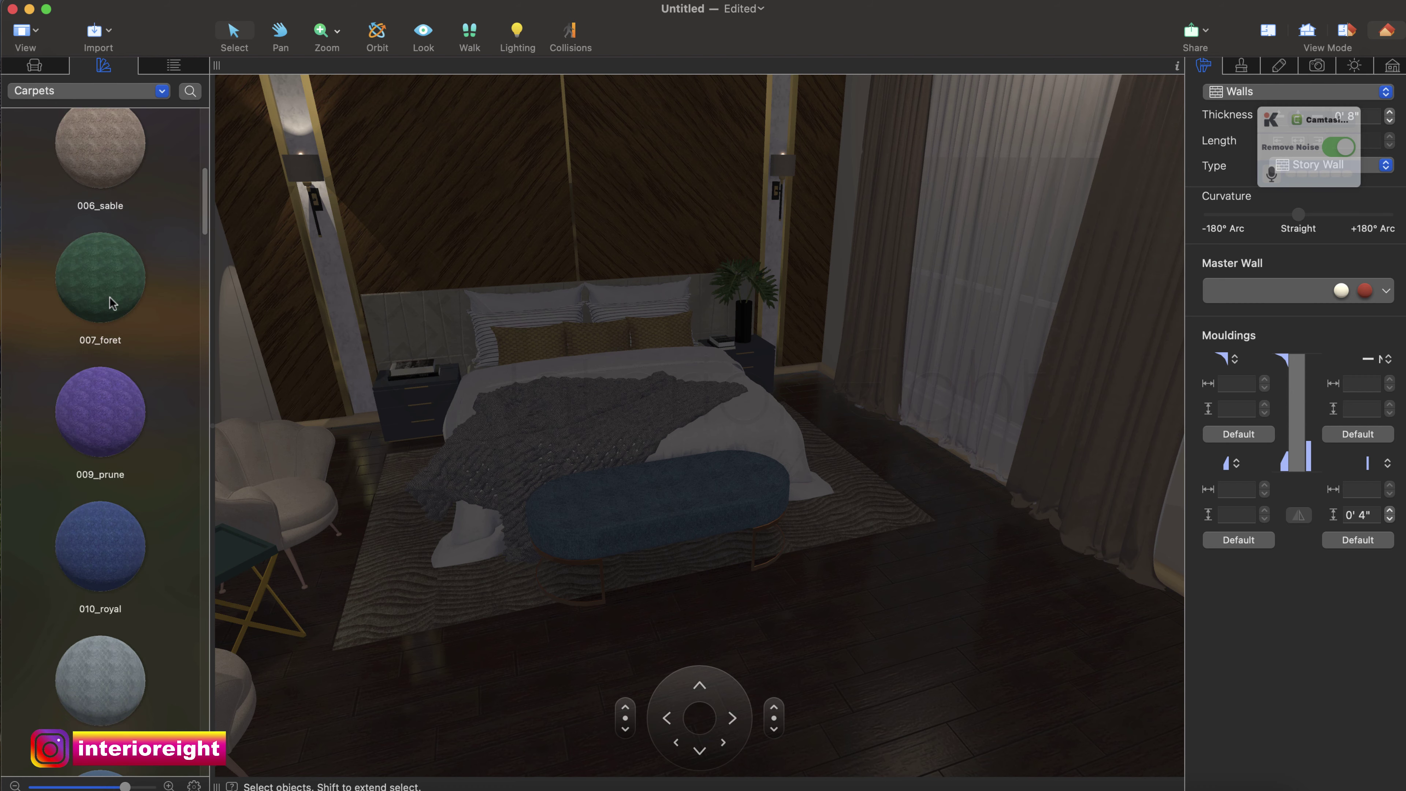
scroll(112, 302, "down", 8)
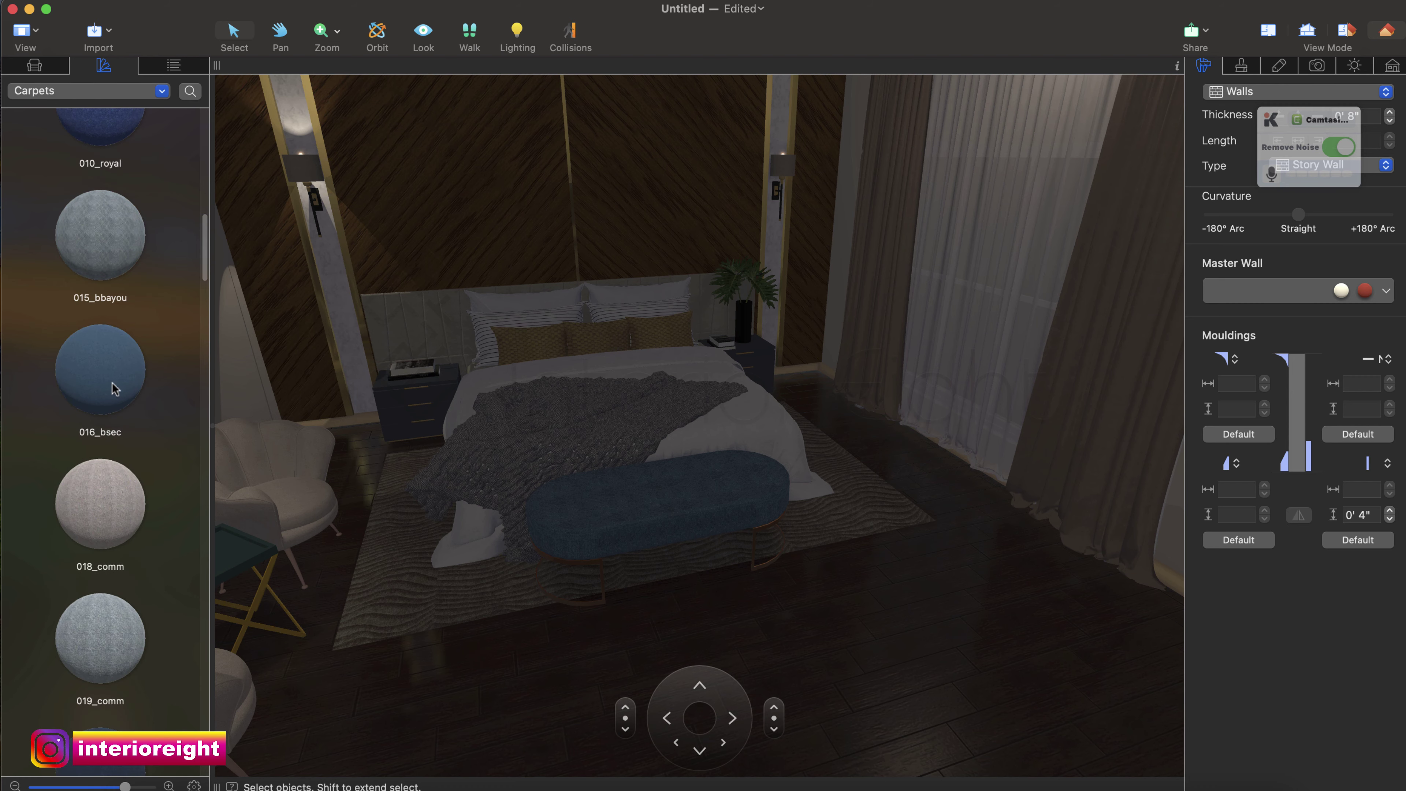
left_click_drag(112, 490, 427, 568)
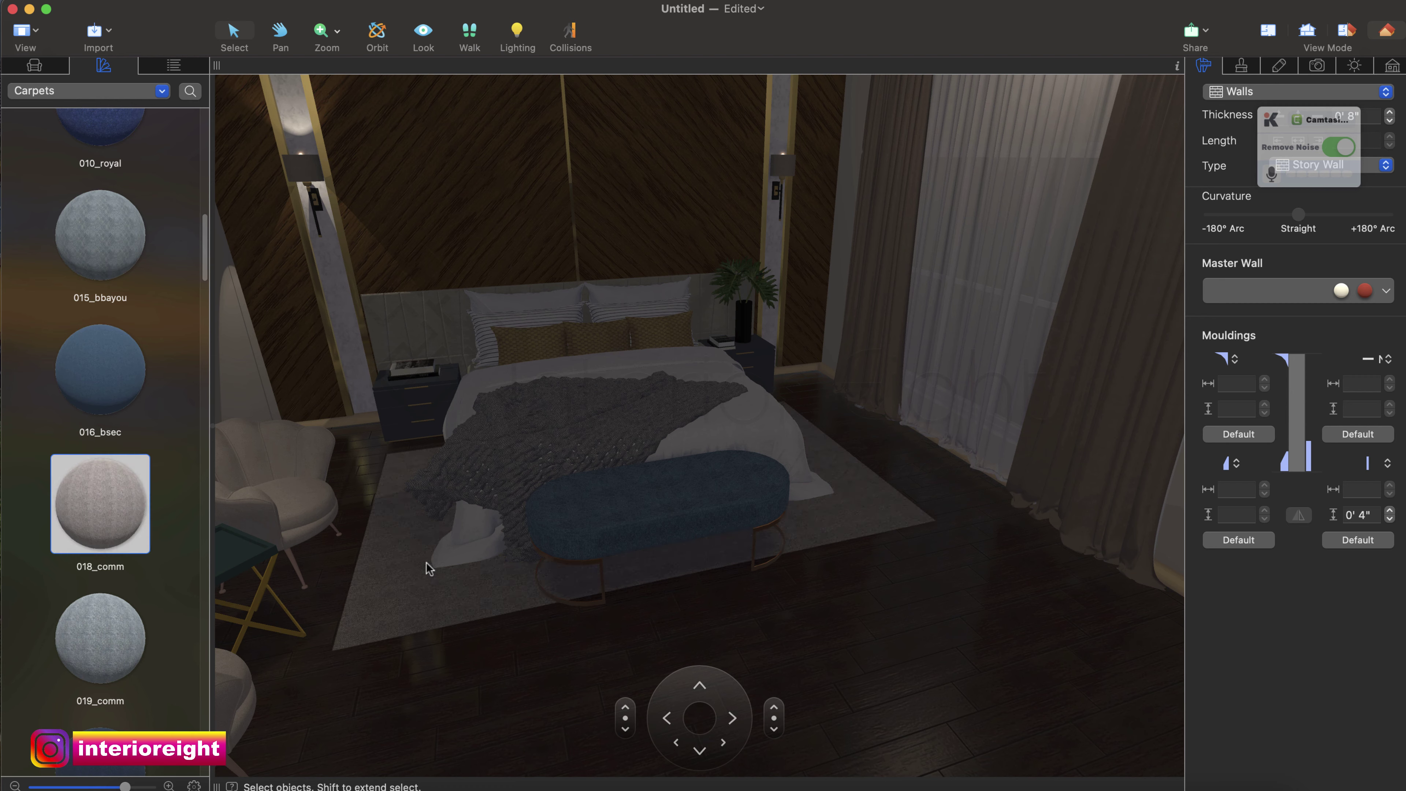
left_click_drag(125, 634, 432, 584)
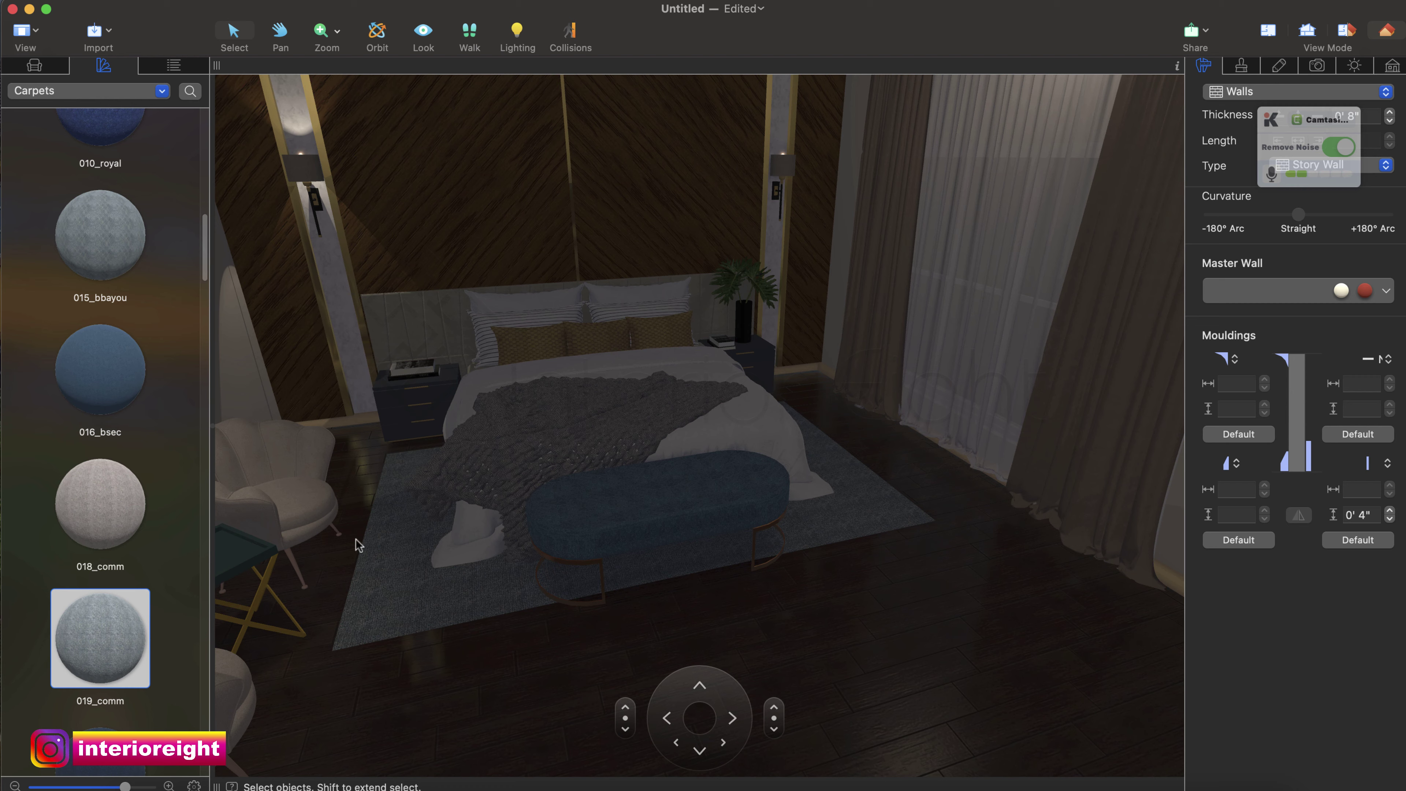
Try the 039_sable carpet material on the rug under the bed.
scroll(76, 536, "down", 1)
scroll(76, 536, "down", 15)
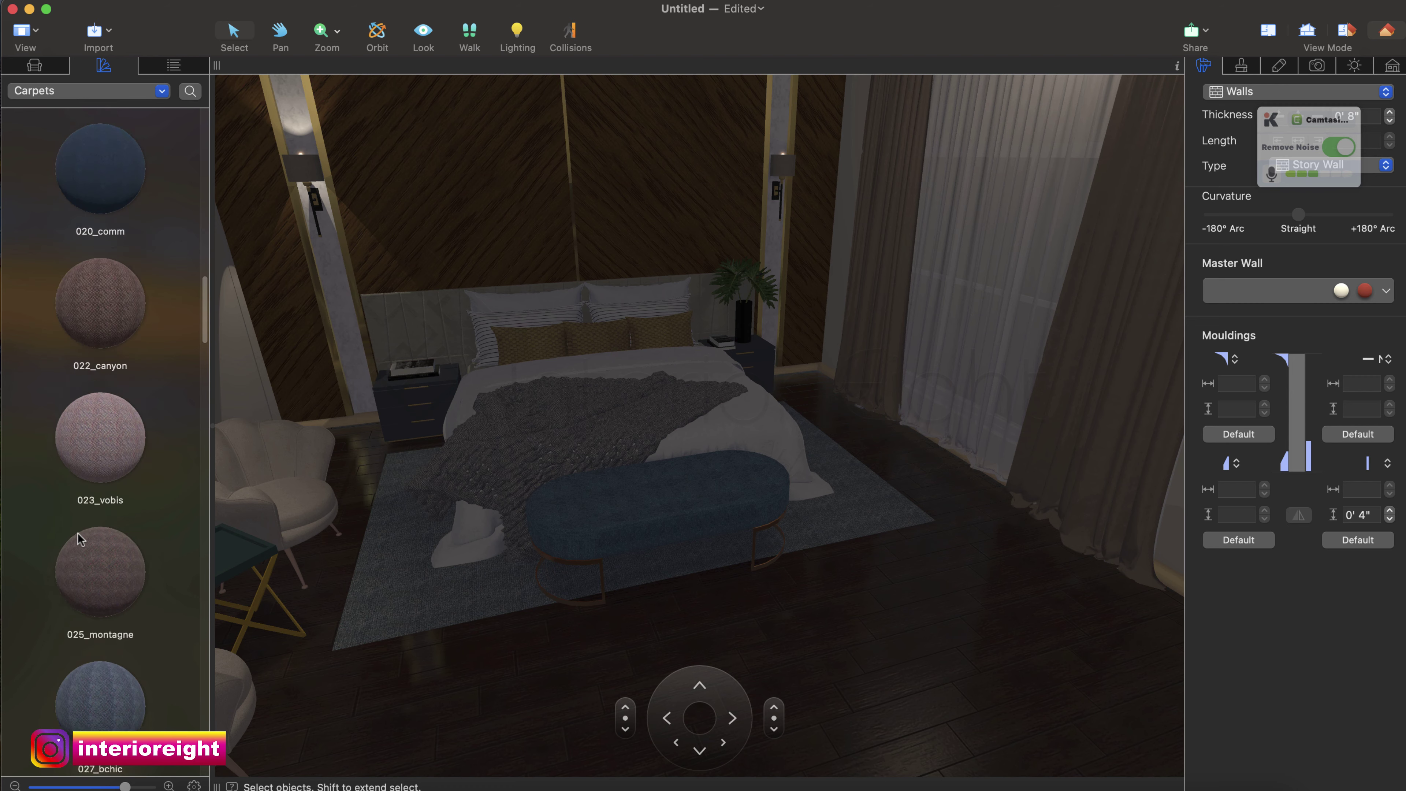
scroll(80, 540, "down", 10)
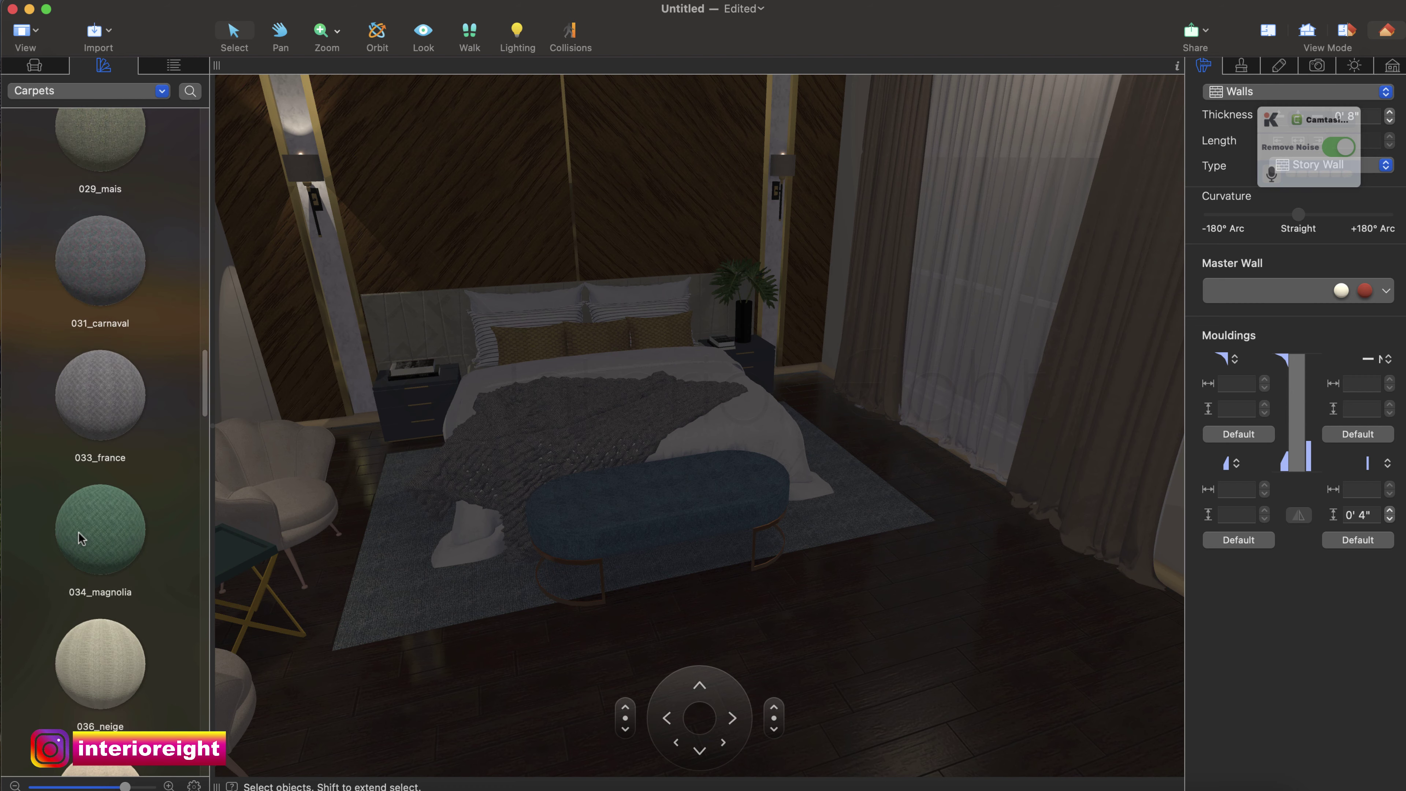
scroll(80, 537, "down", 3)
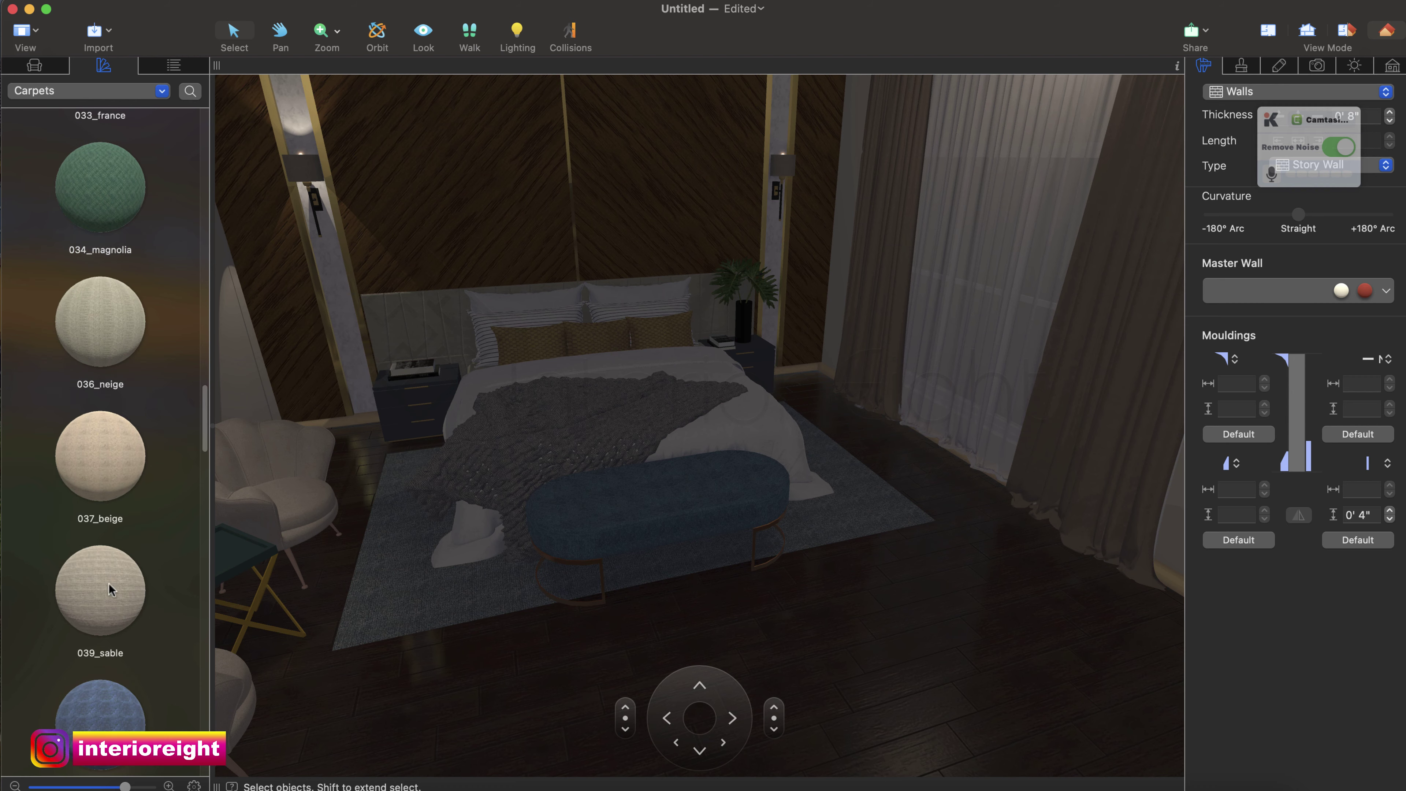
left_click_drag(113, 604, 416, 613)
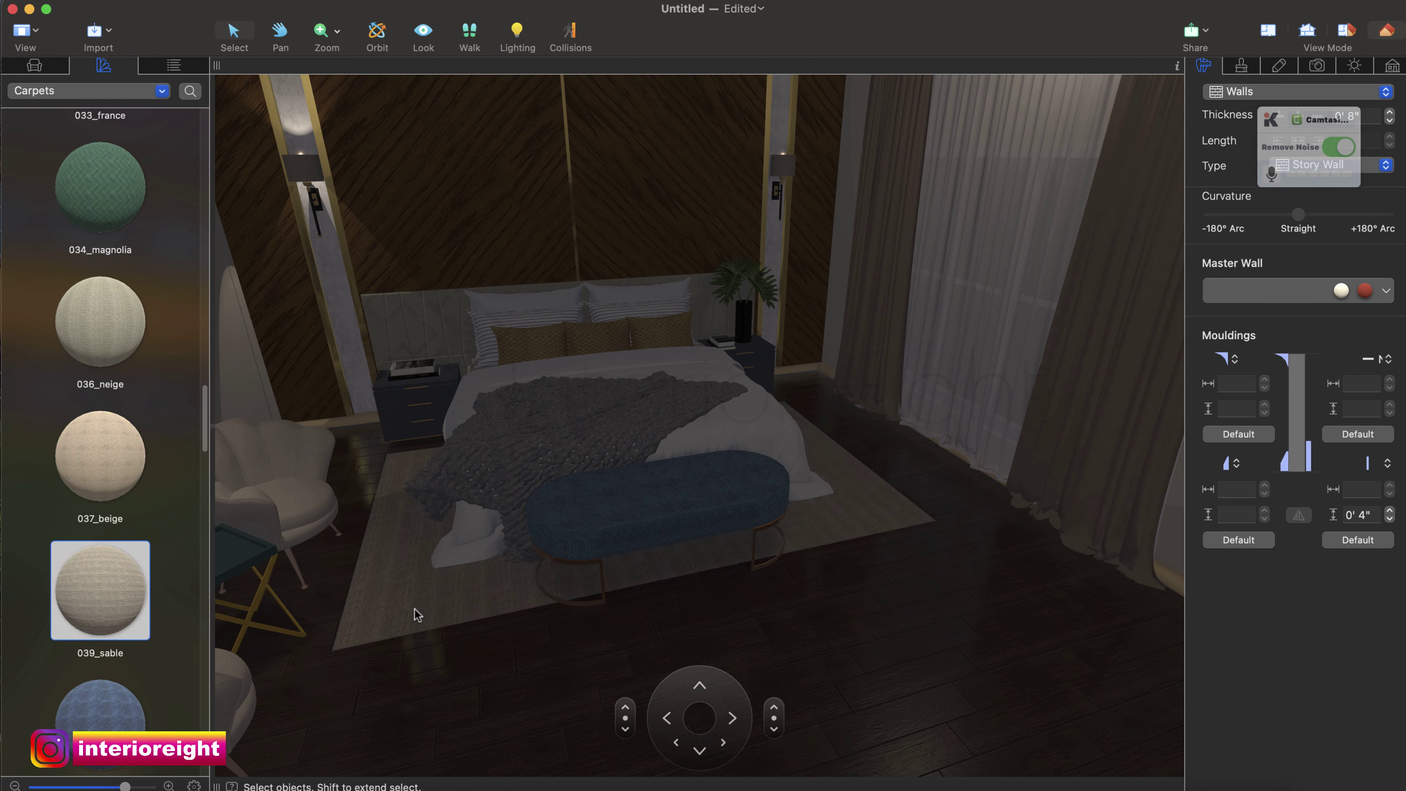
Try the Carpet5M material on the rug under the bed.
scroll(89, 551, "down", 15)
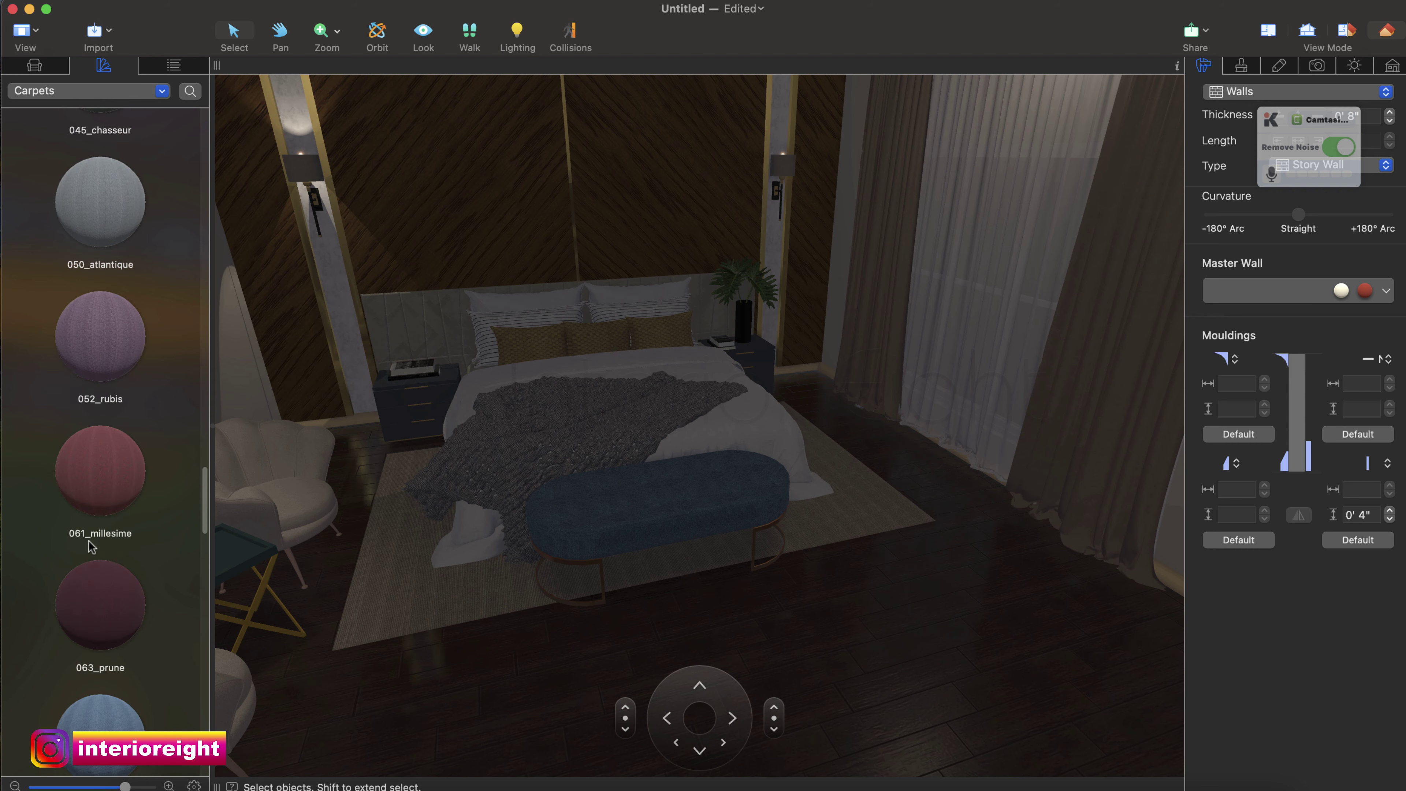
scroll(90, 547, "down", 5)
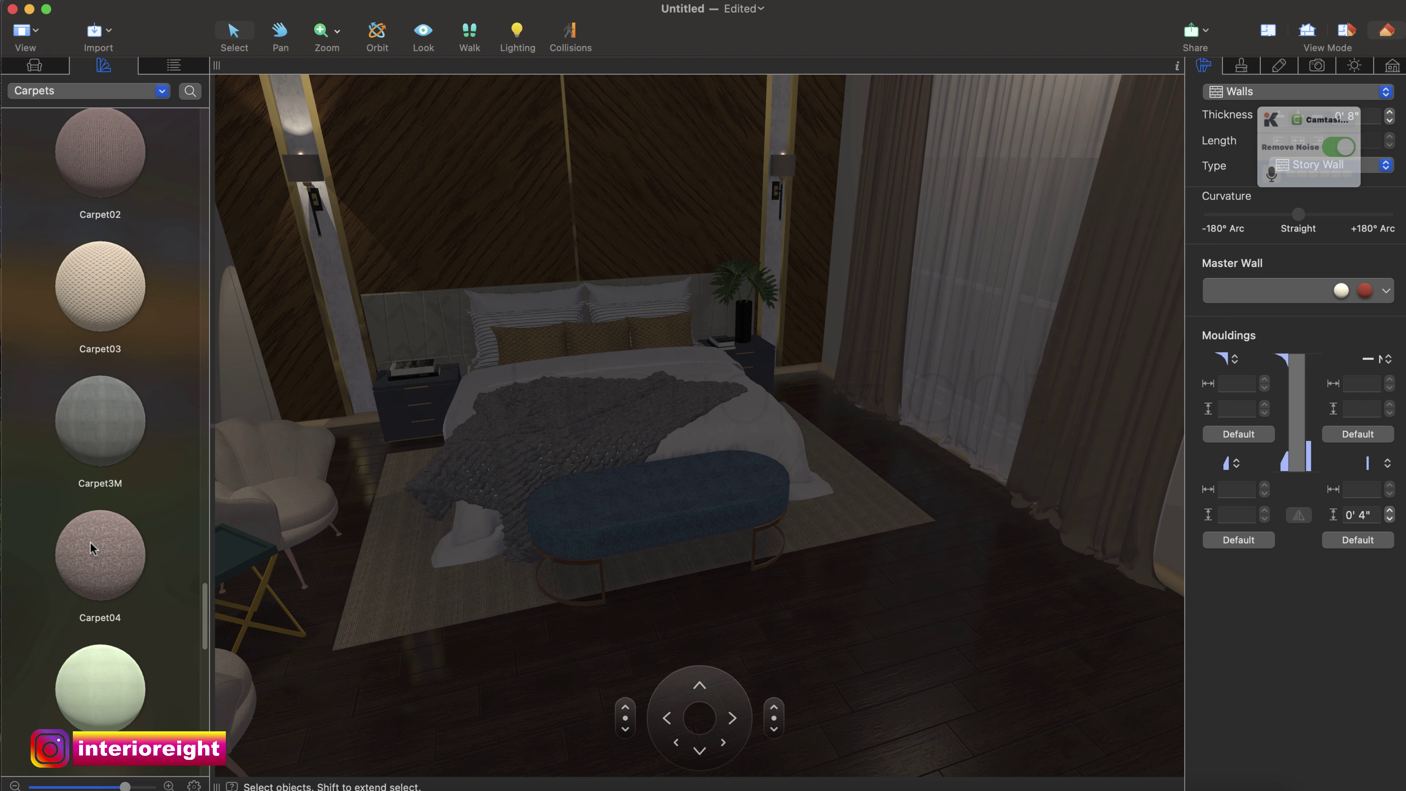
scroll(92, 548, "down", 5)
left_click_drag(91, 545, 387, 607)
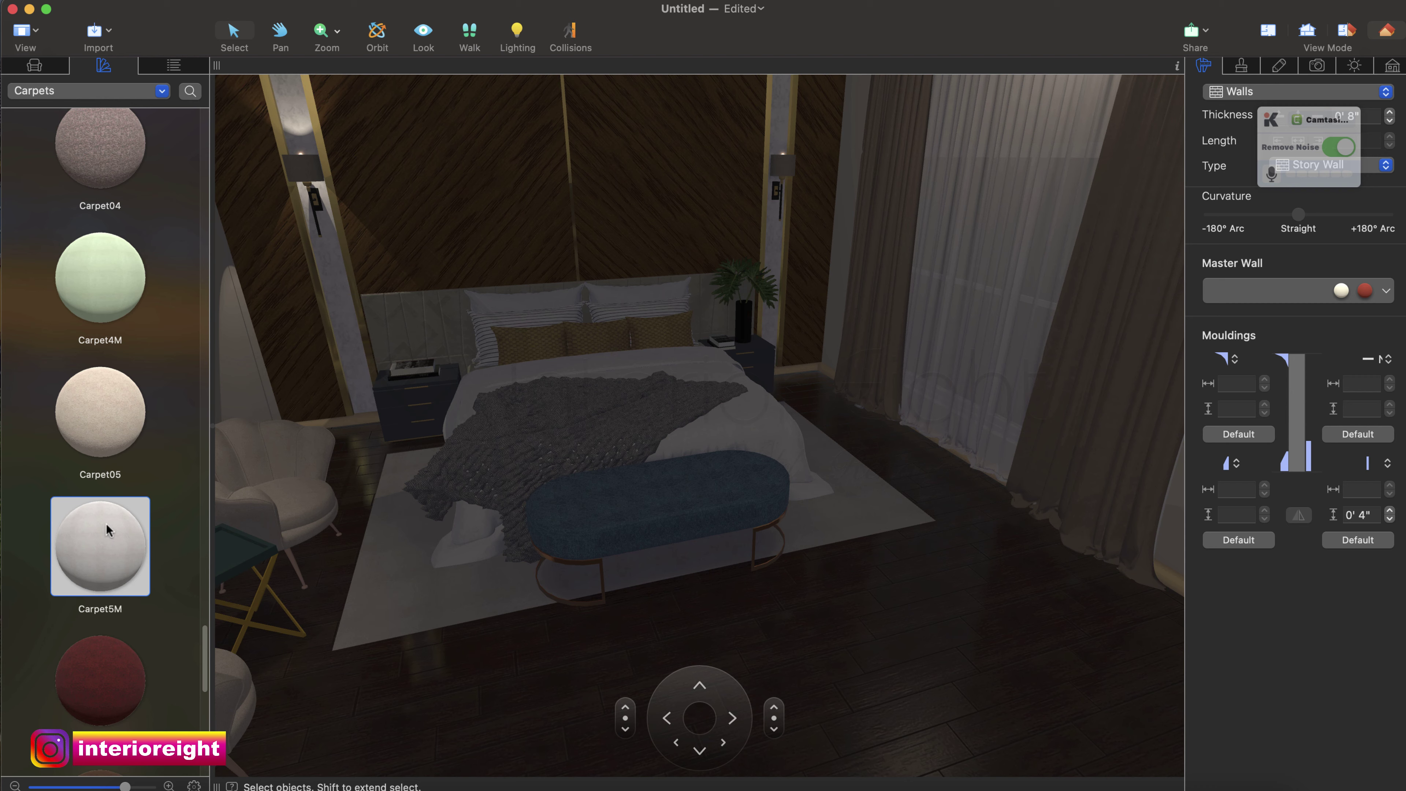
Try the 003_gmoyen carpet material on the rug under the bed.
scroll(109, 535, "down", 10)
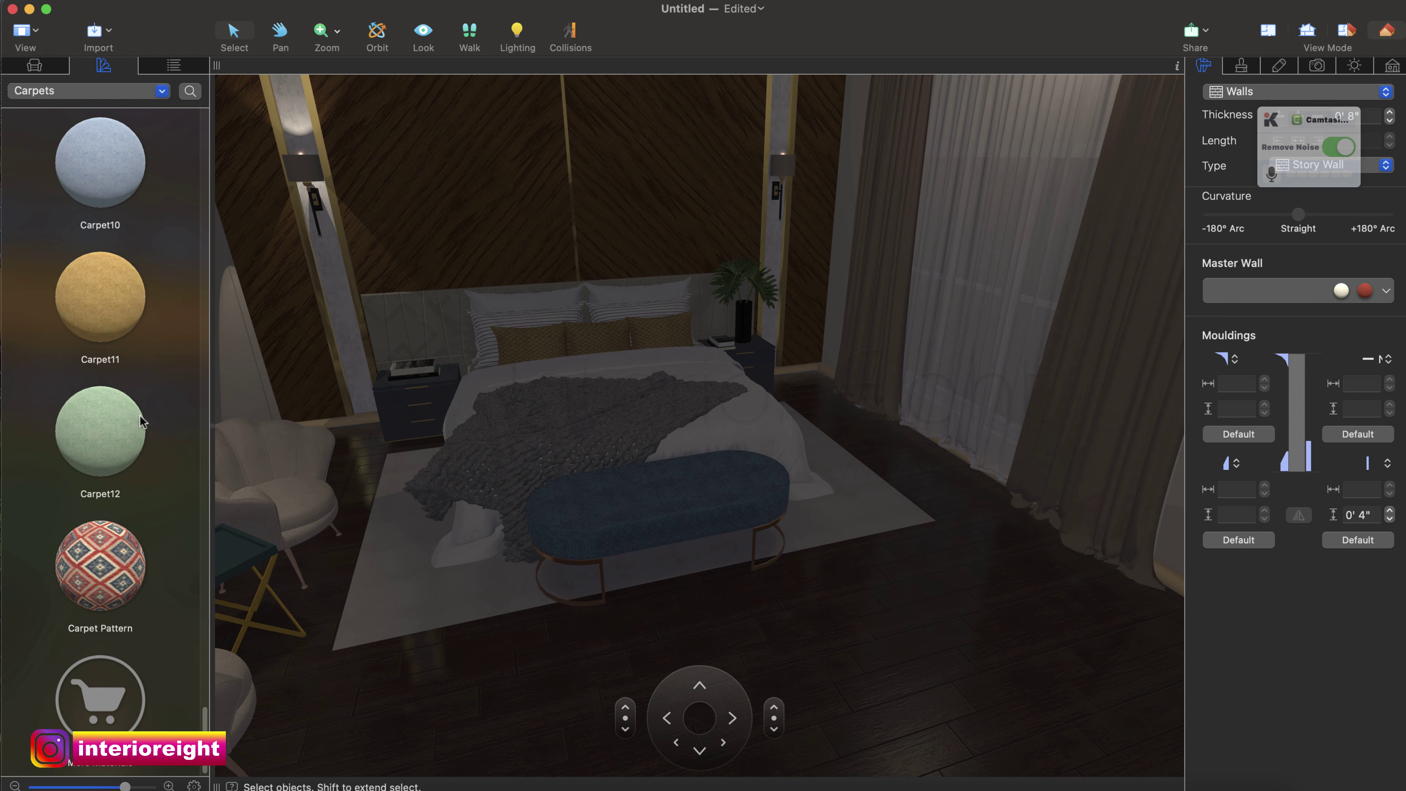
left_click_drag(205, 715, 217, 137)
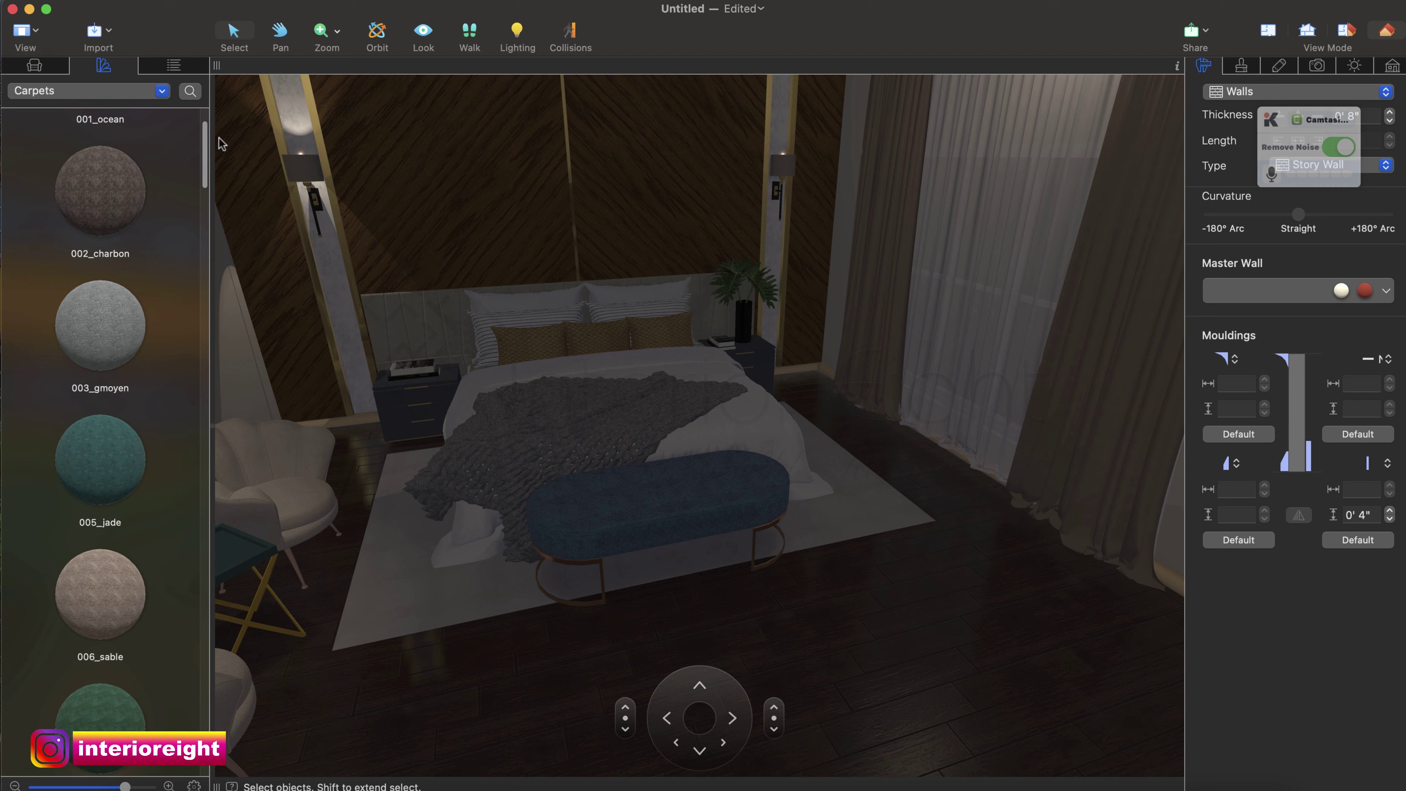
scroll(126, 317, "up", 3)
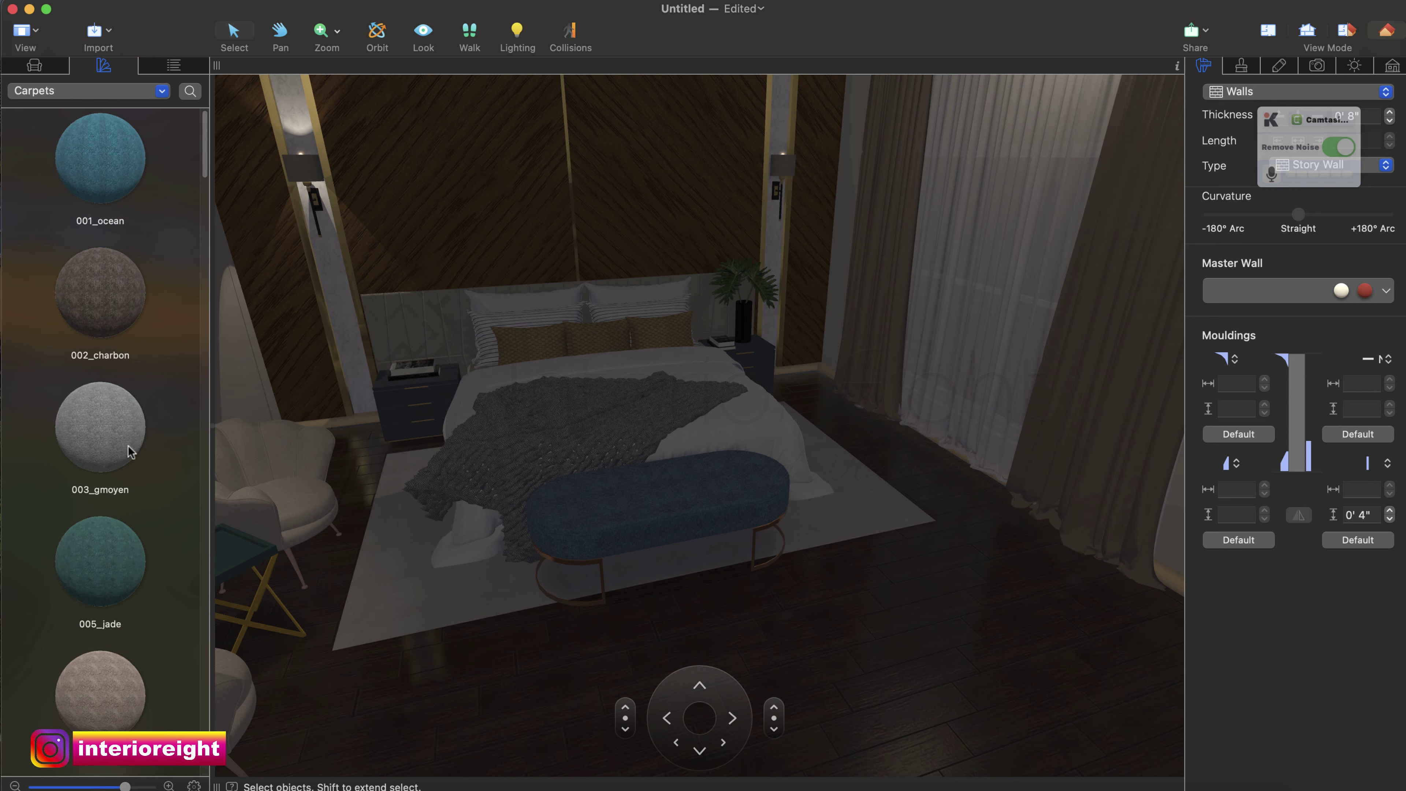
left_click_drag(128, 451, 415, 598)
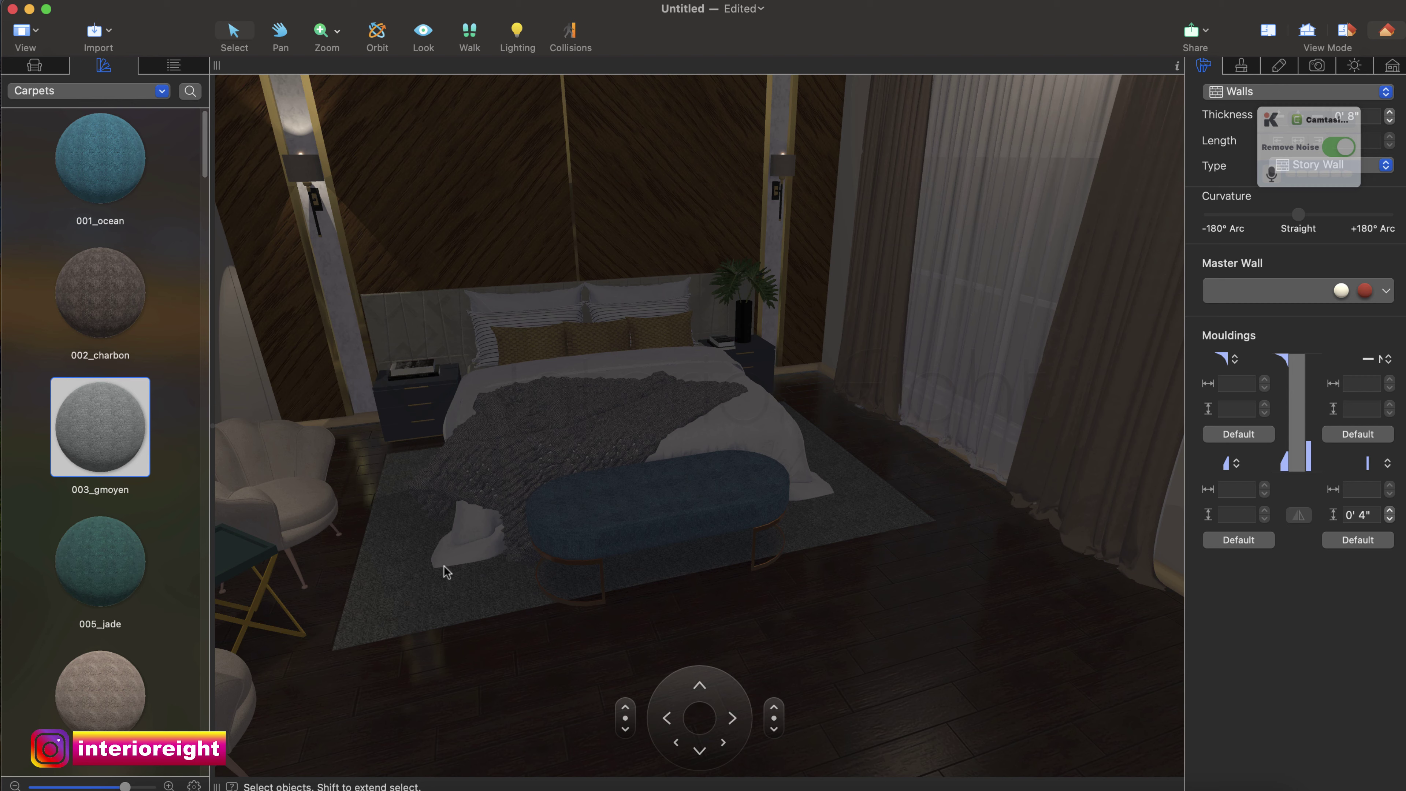
Apply the 018_comm carpet material to the rug under the bed.
scroll(123, 689, "down", 10)
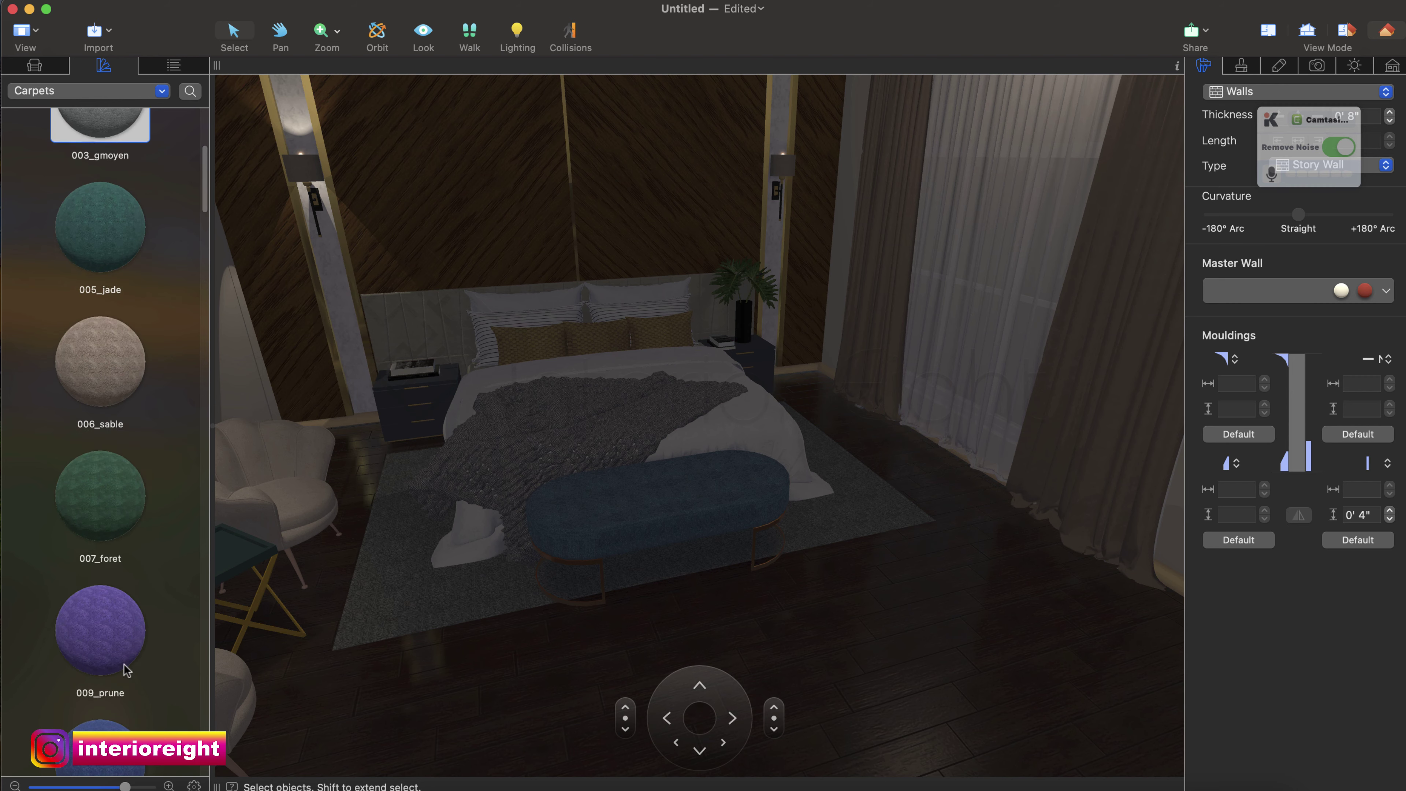
left_click_drag(113, 574, 372, 602)
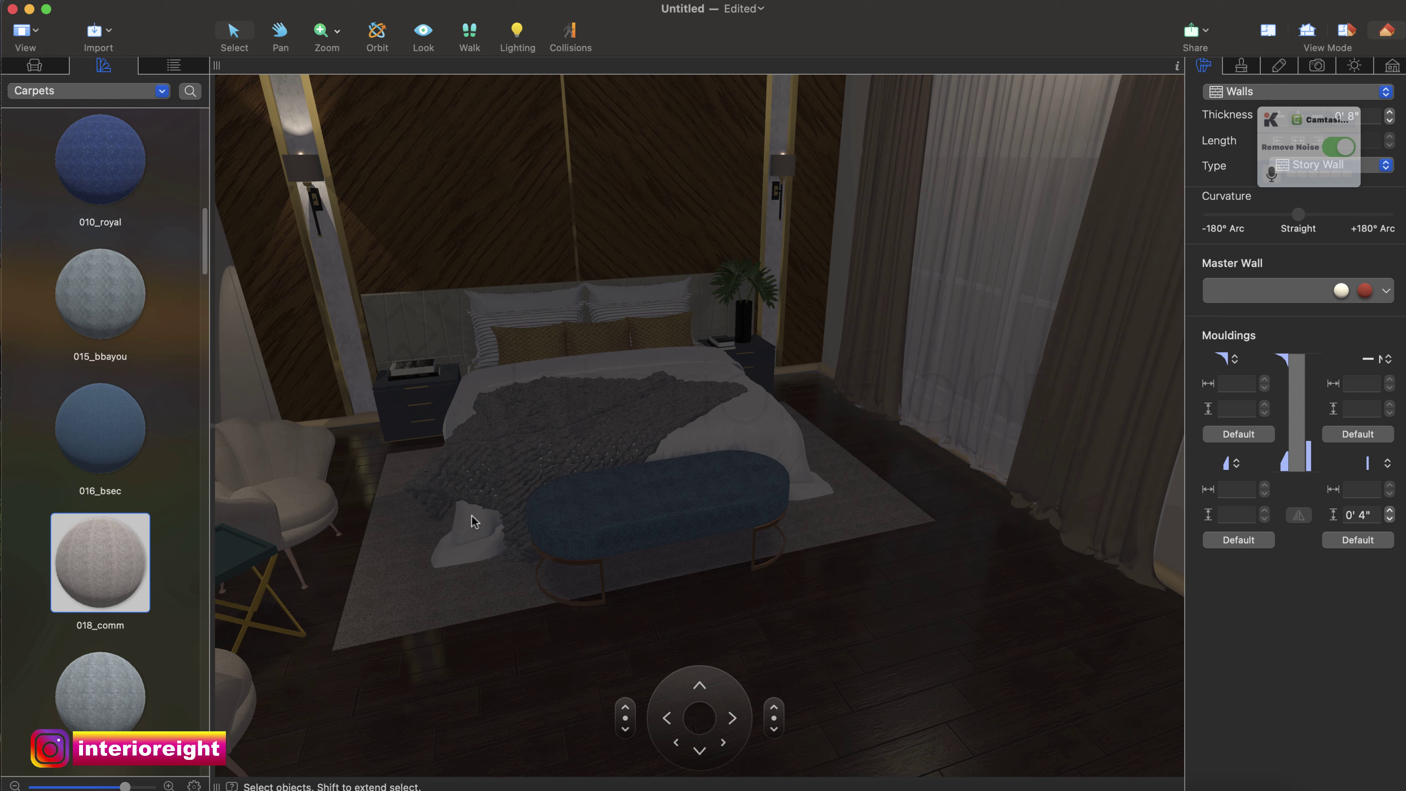
Apply the 007 Oak material from the Polished Laminate Floor category to the bedroom floor.
left_click(62, 95)
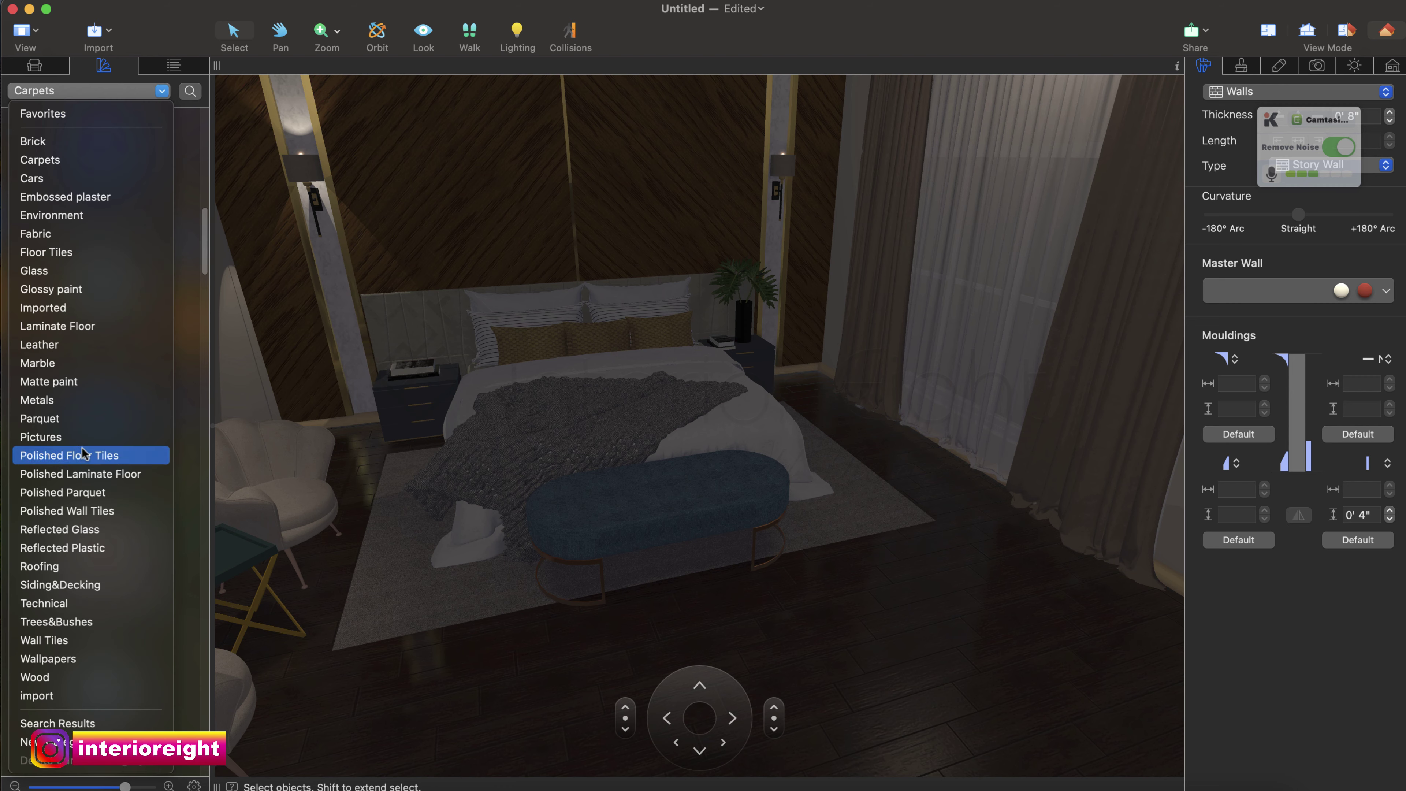
left_click(81, 475)
scroll(83, 486, "down", 5)
scroll(83, 486, "down", 2)
left_click_drag(92, 467, 371, 738)
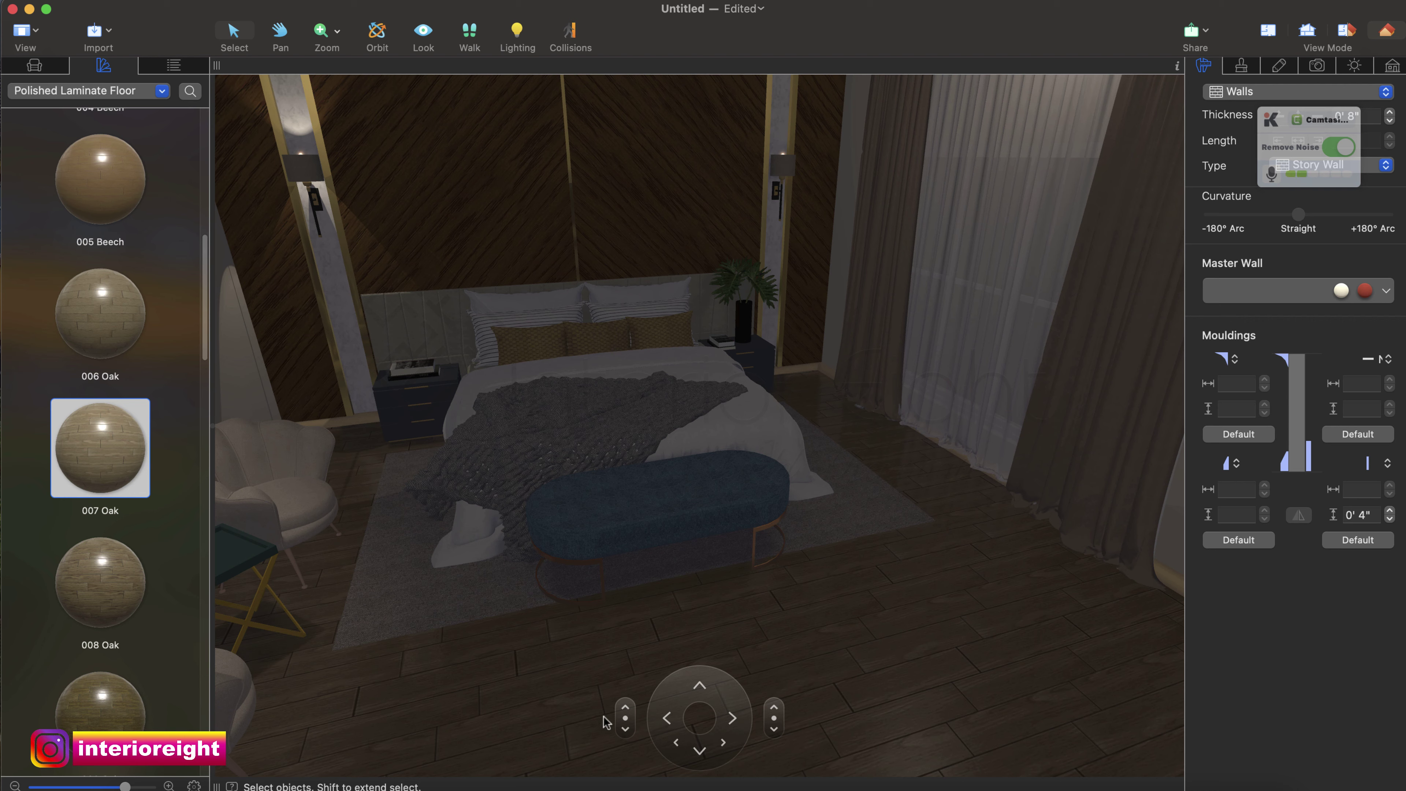
Create a new material from 007 Oak with its base color darkened to a brightness of 0.593.
right_click(87, 460)
left_click(143, 485)
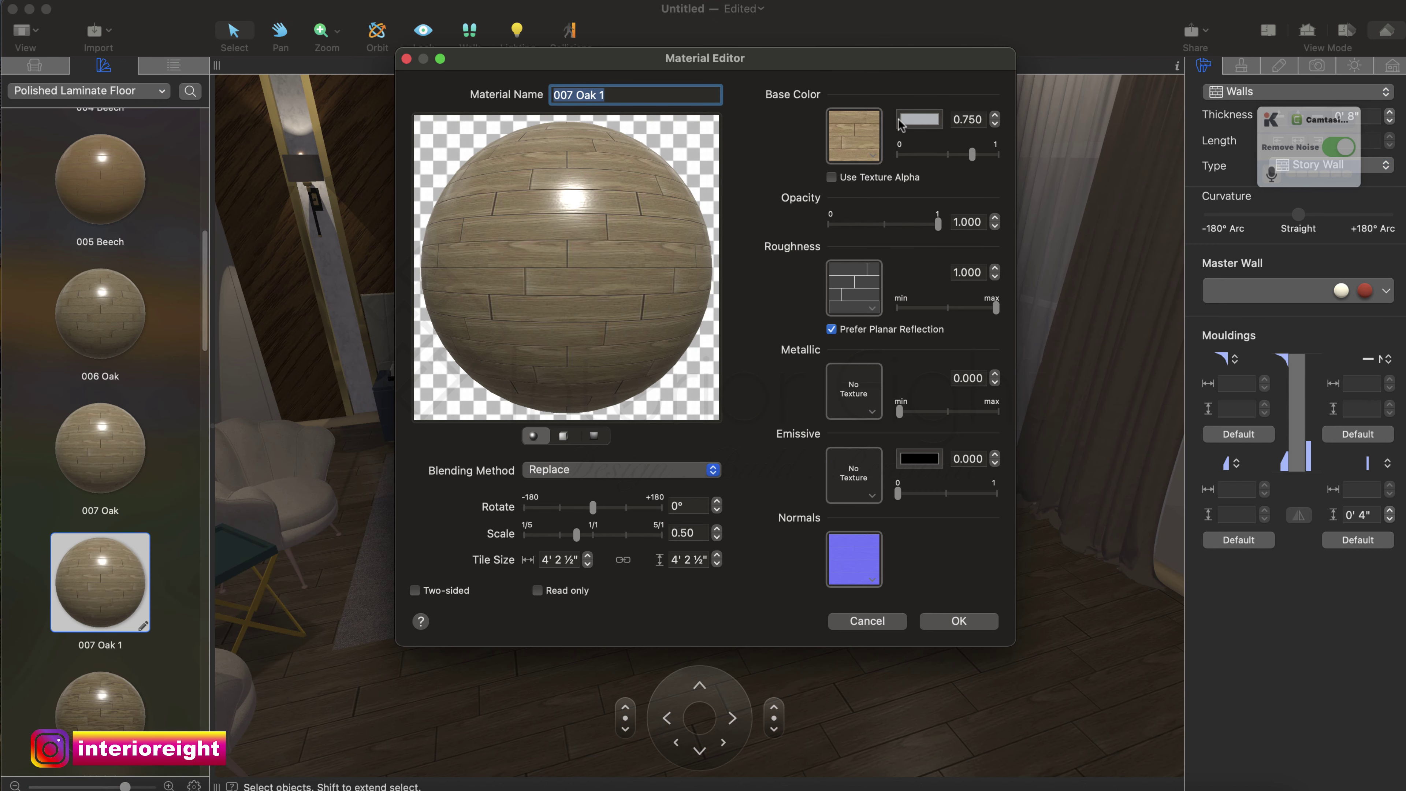
left_click(902, 121)
left_click_drag(57, 675, 81, 675)
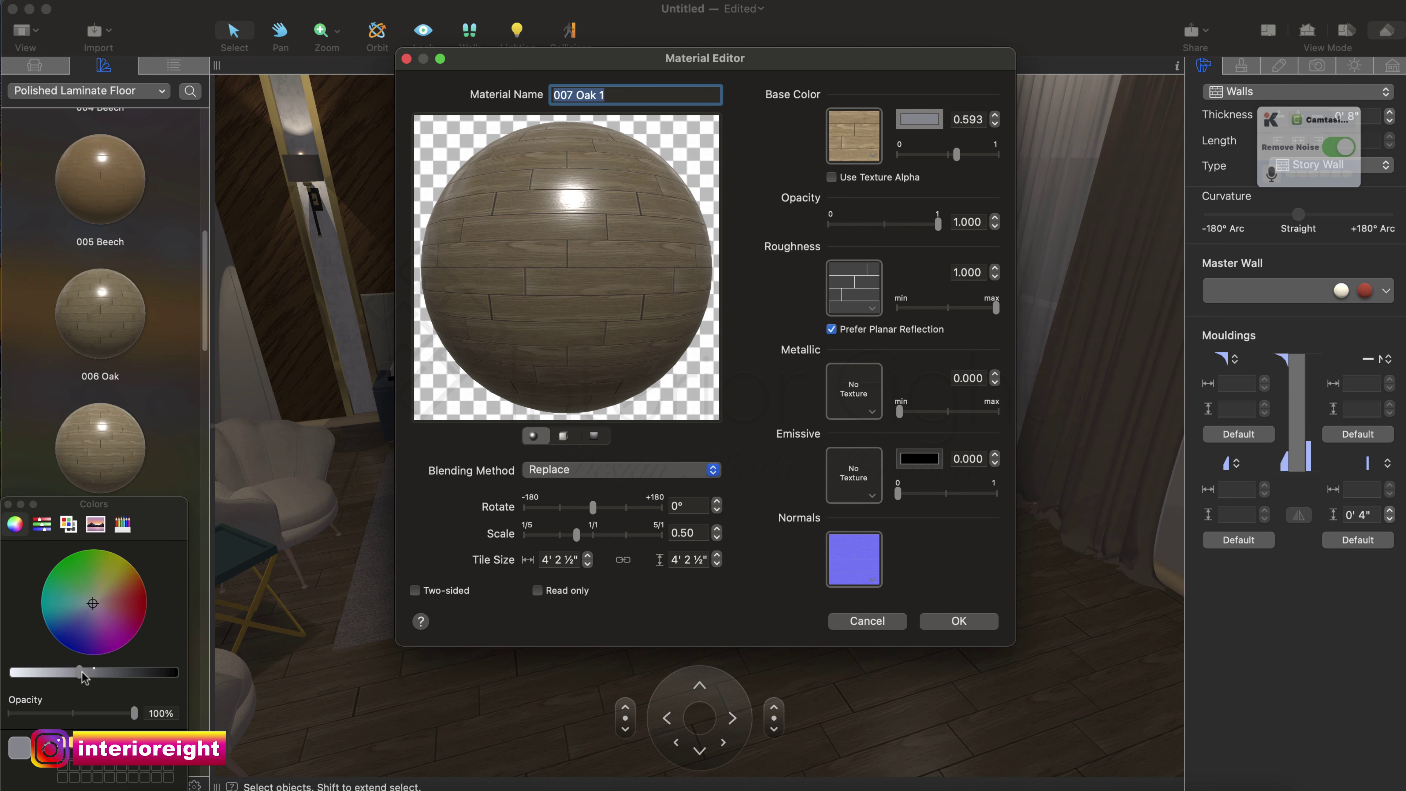
left_click(959, 621)
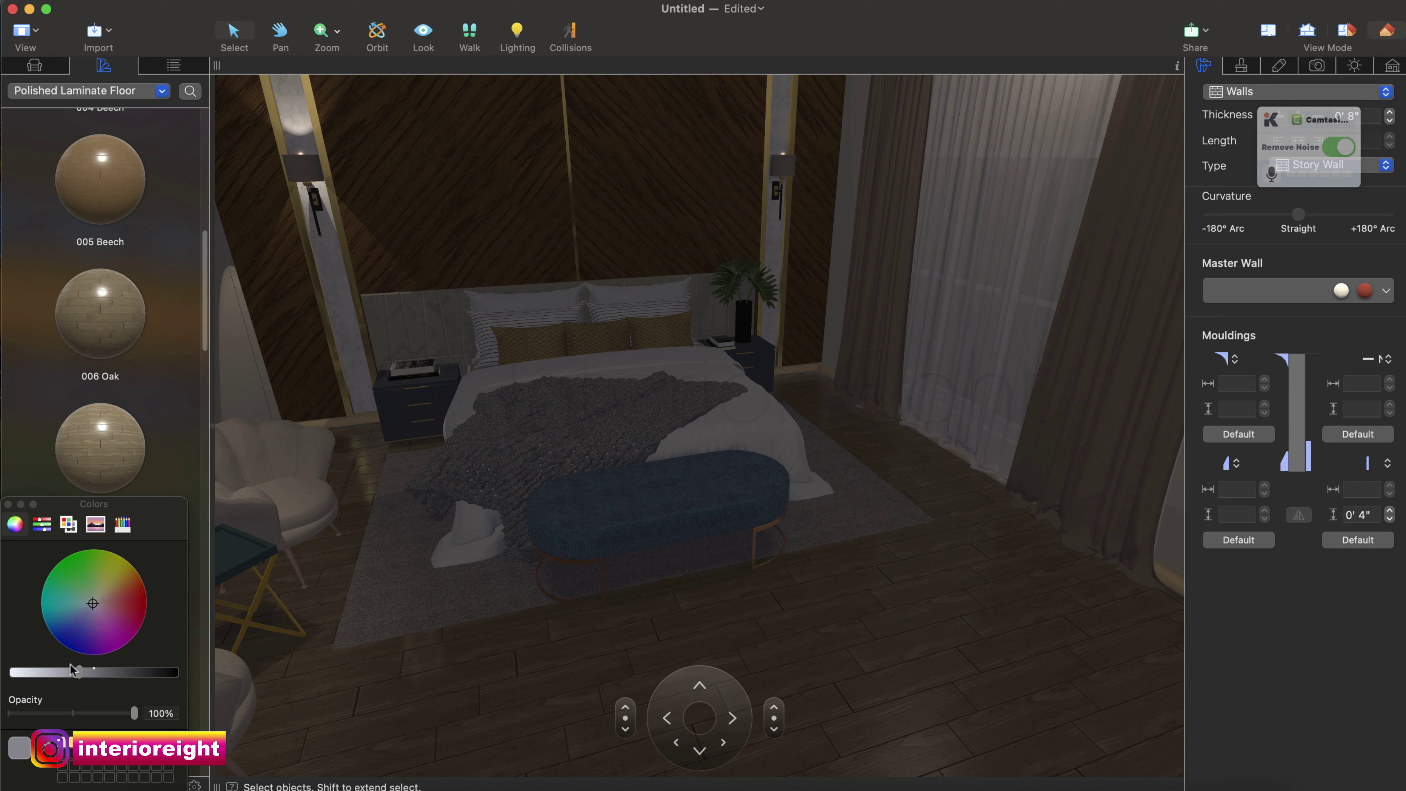
left_click(8, 503)
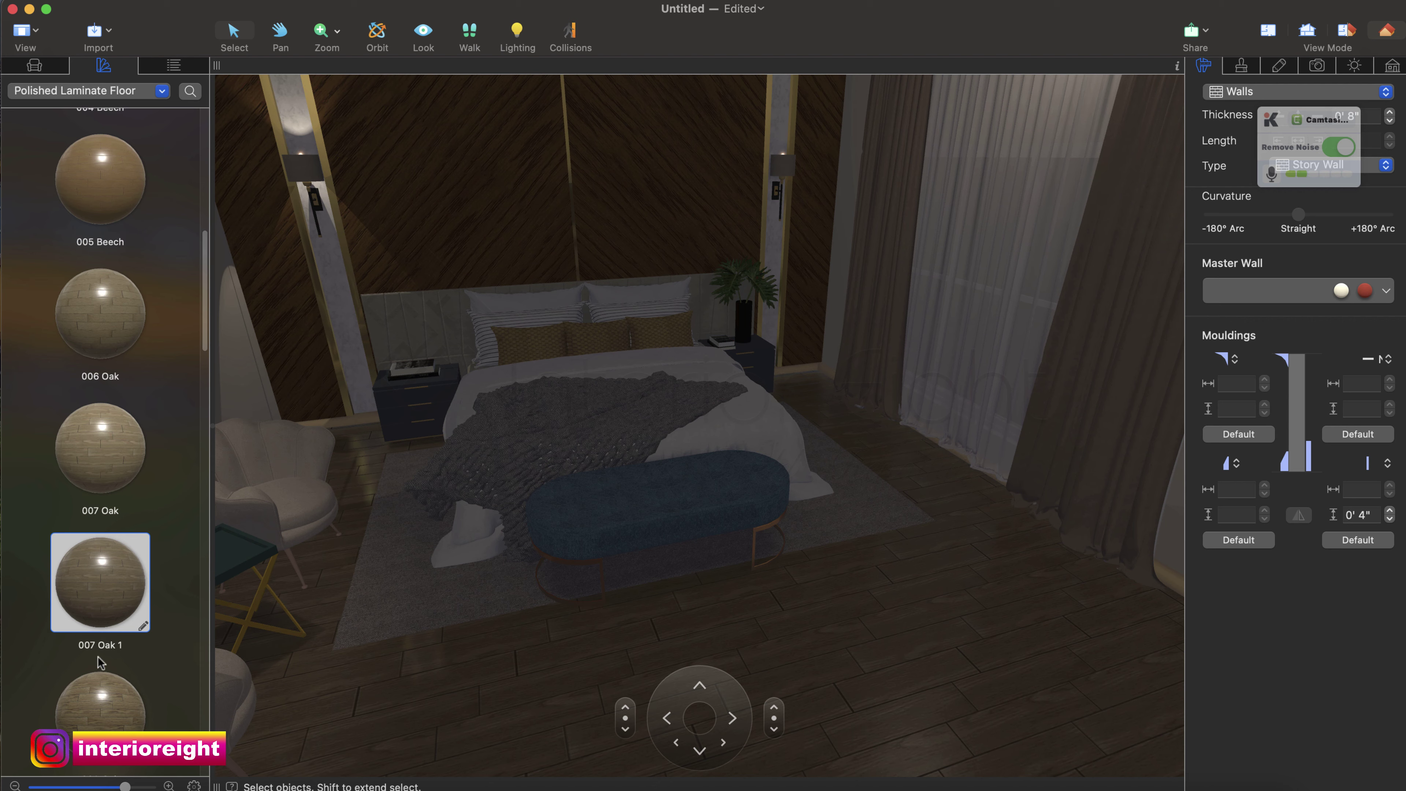
Apply the darkened 007 Oak 1 material to the bedroom floor.
scroll(98, 664, "down", 2)
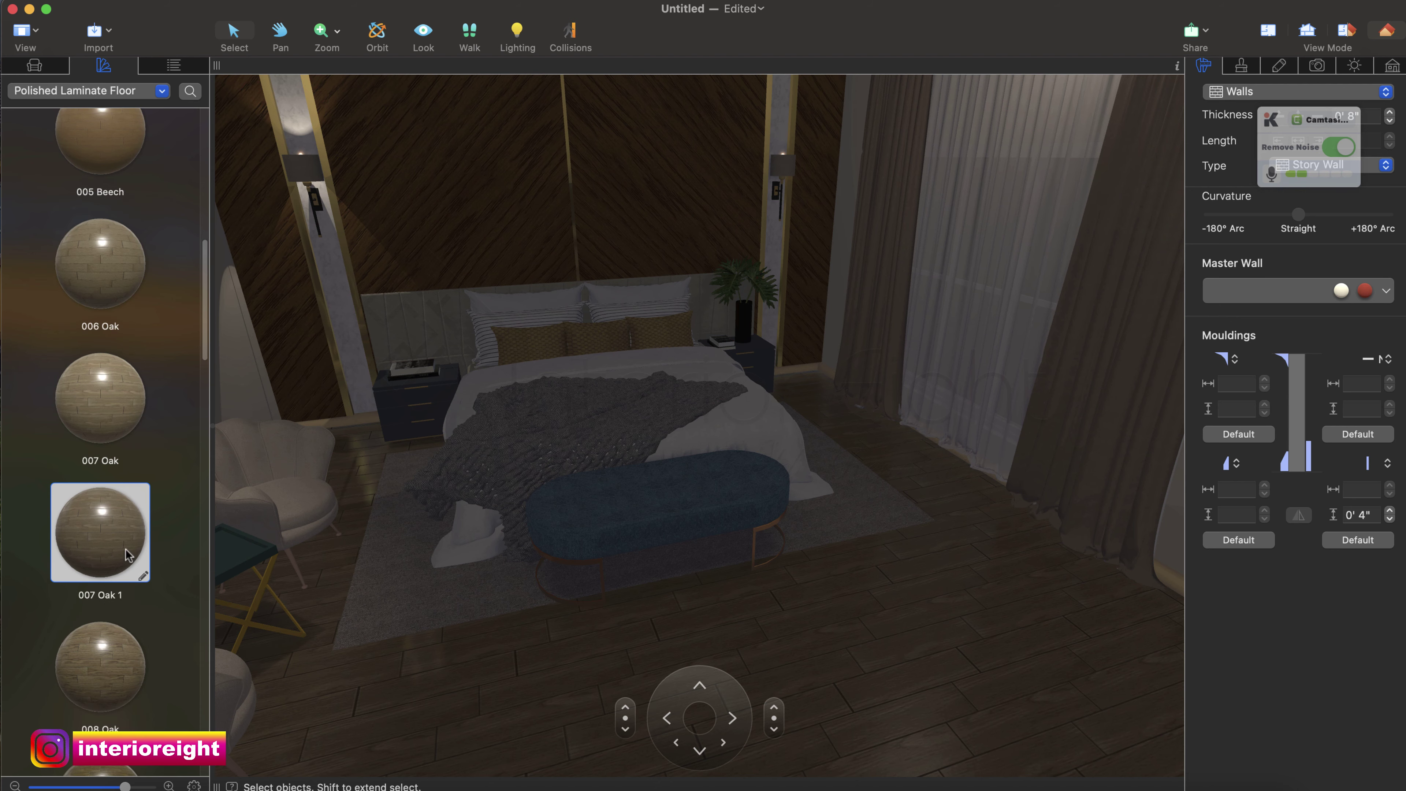
left_click_drag(128, 554, 474, 700)
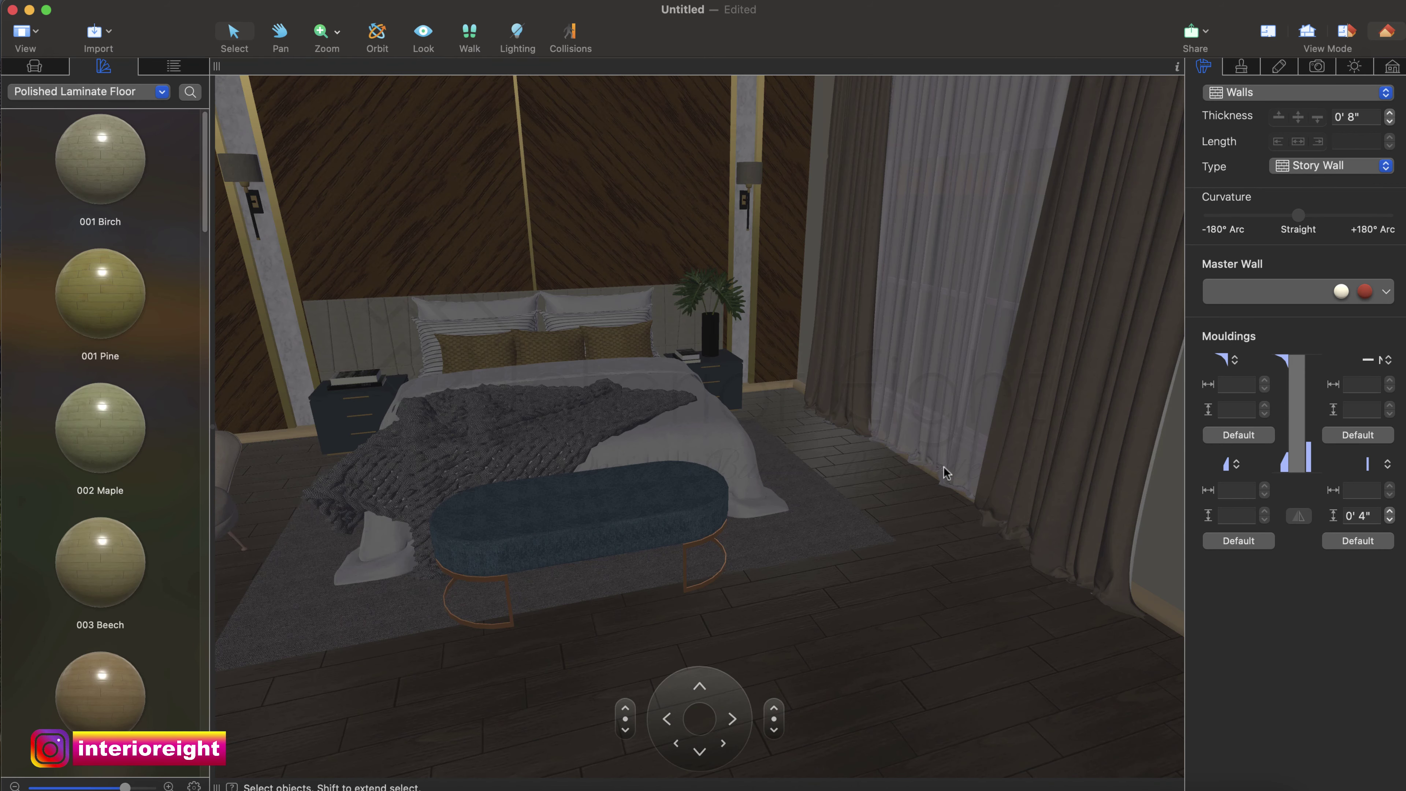
Copy the floor's 007 Oak 1 material onto the baseboards of the curtain wall and the wall behind the bed.
left_click(946, 590)
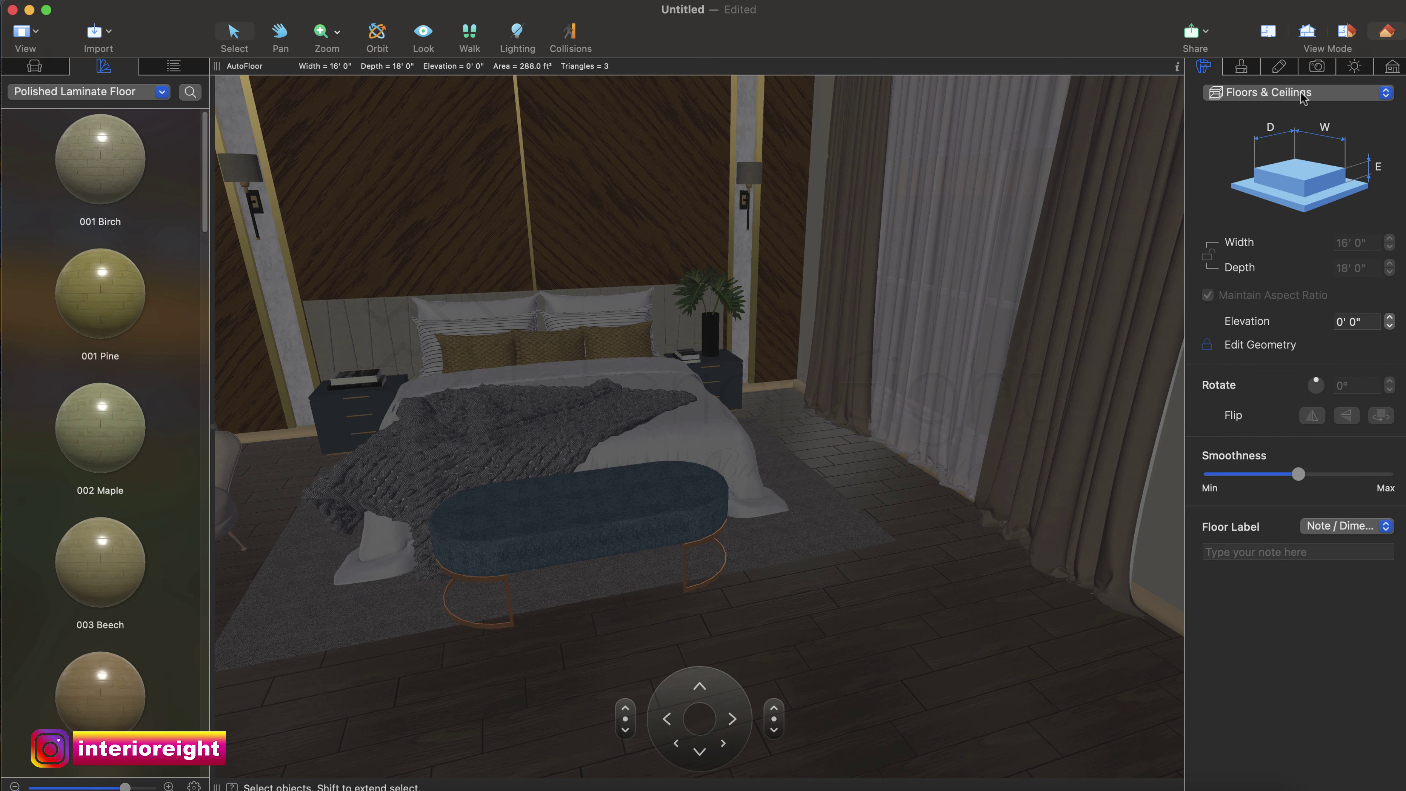
left_click(1272, 91)
left_click(1251, 88)
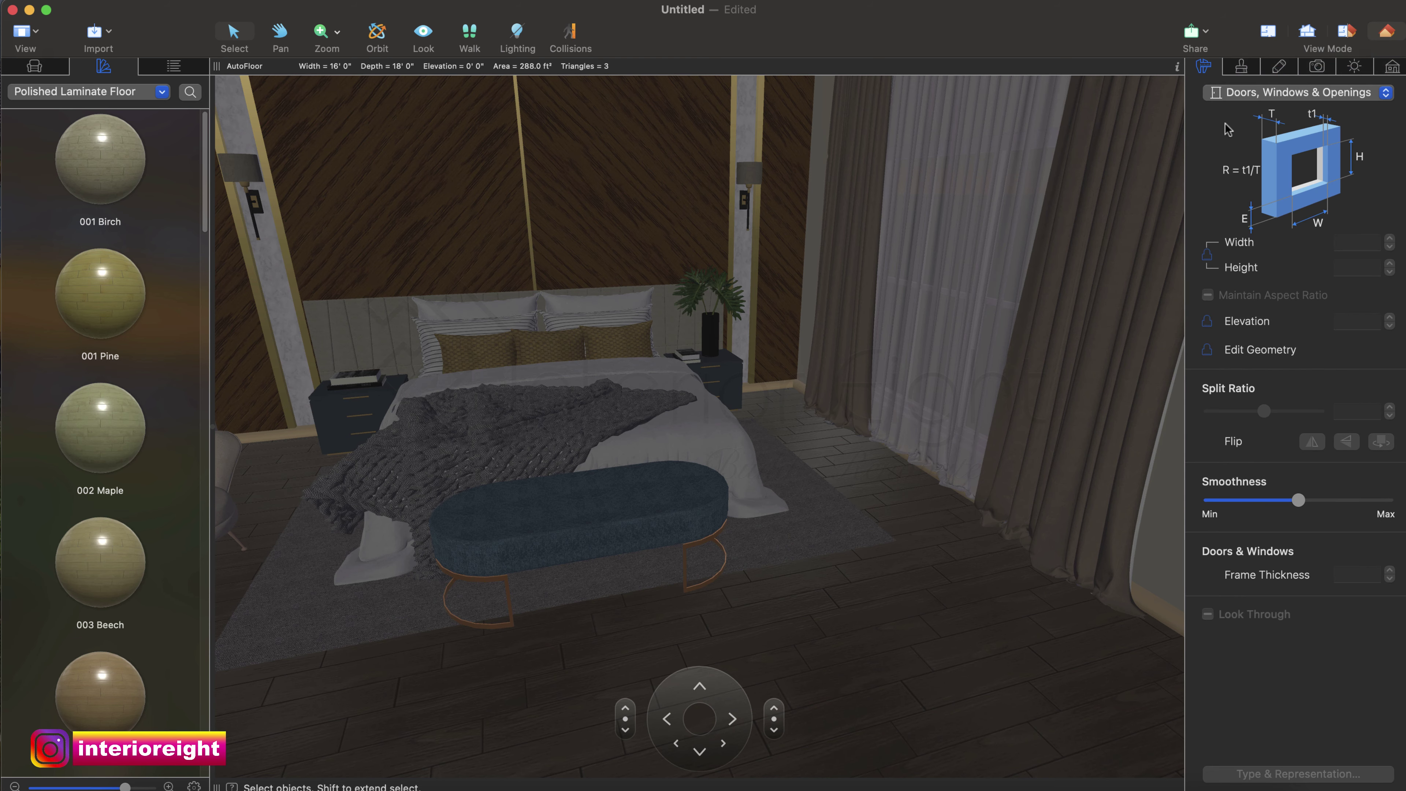
left_click(1240, 66)
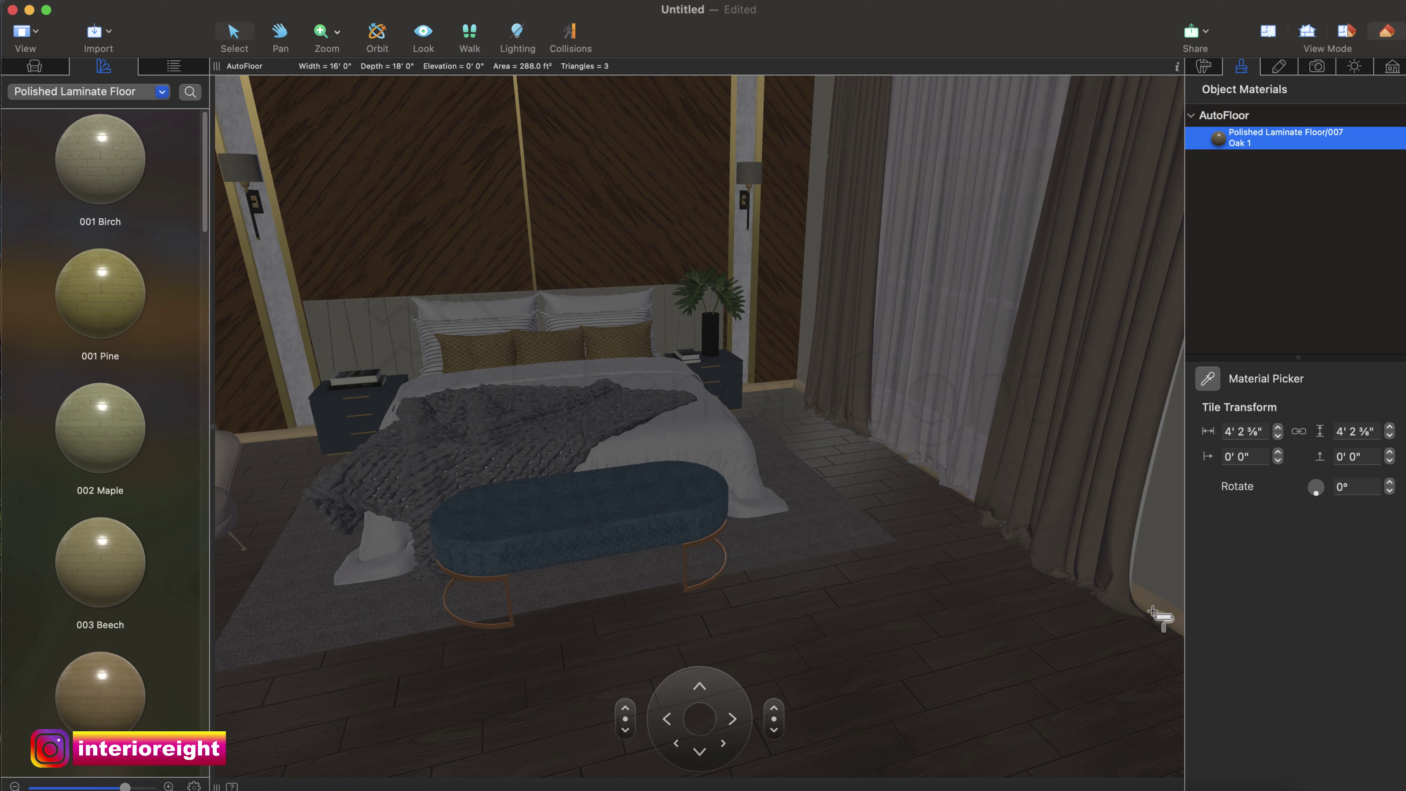
left_click(1218, 143)
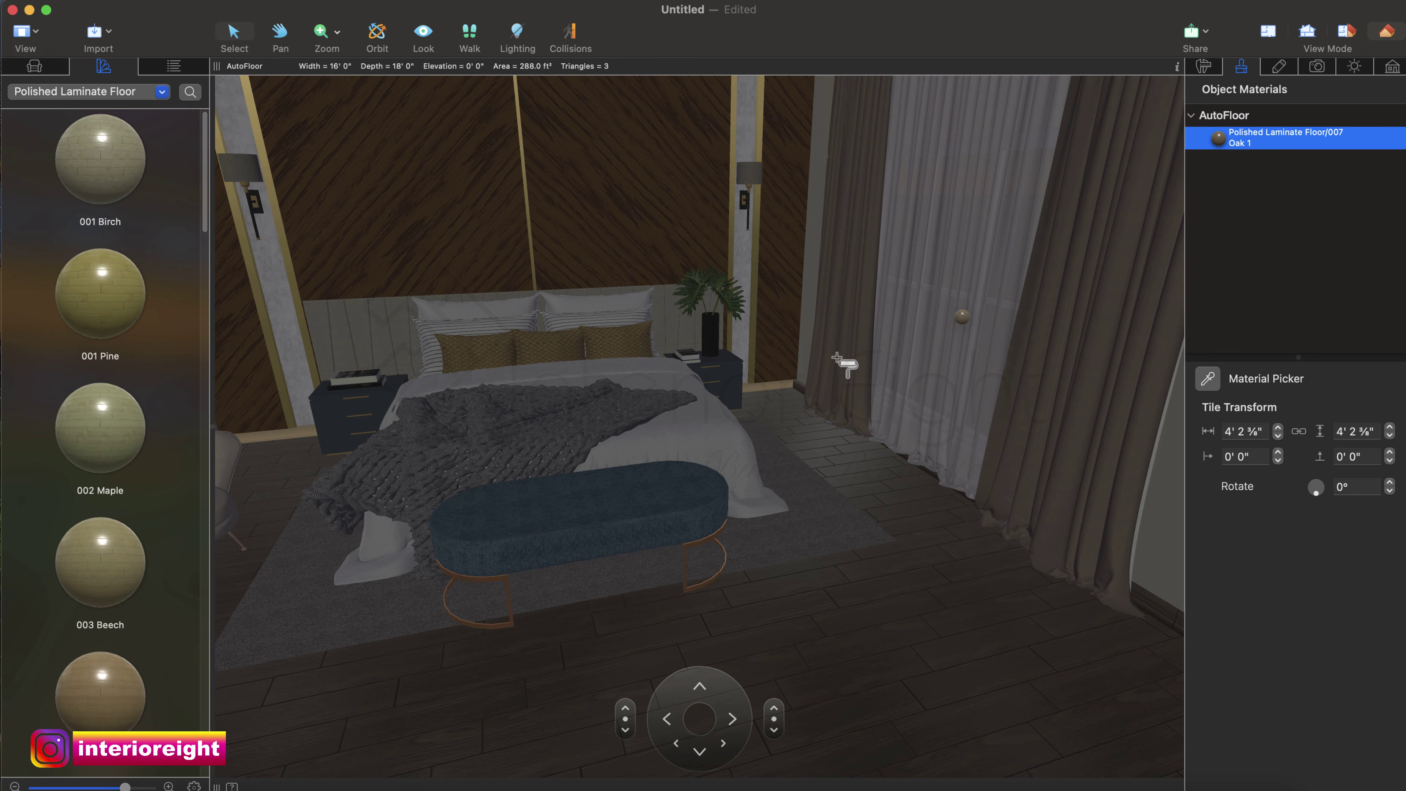
left_click(782, 384)
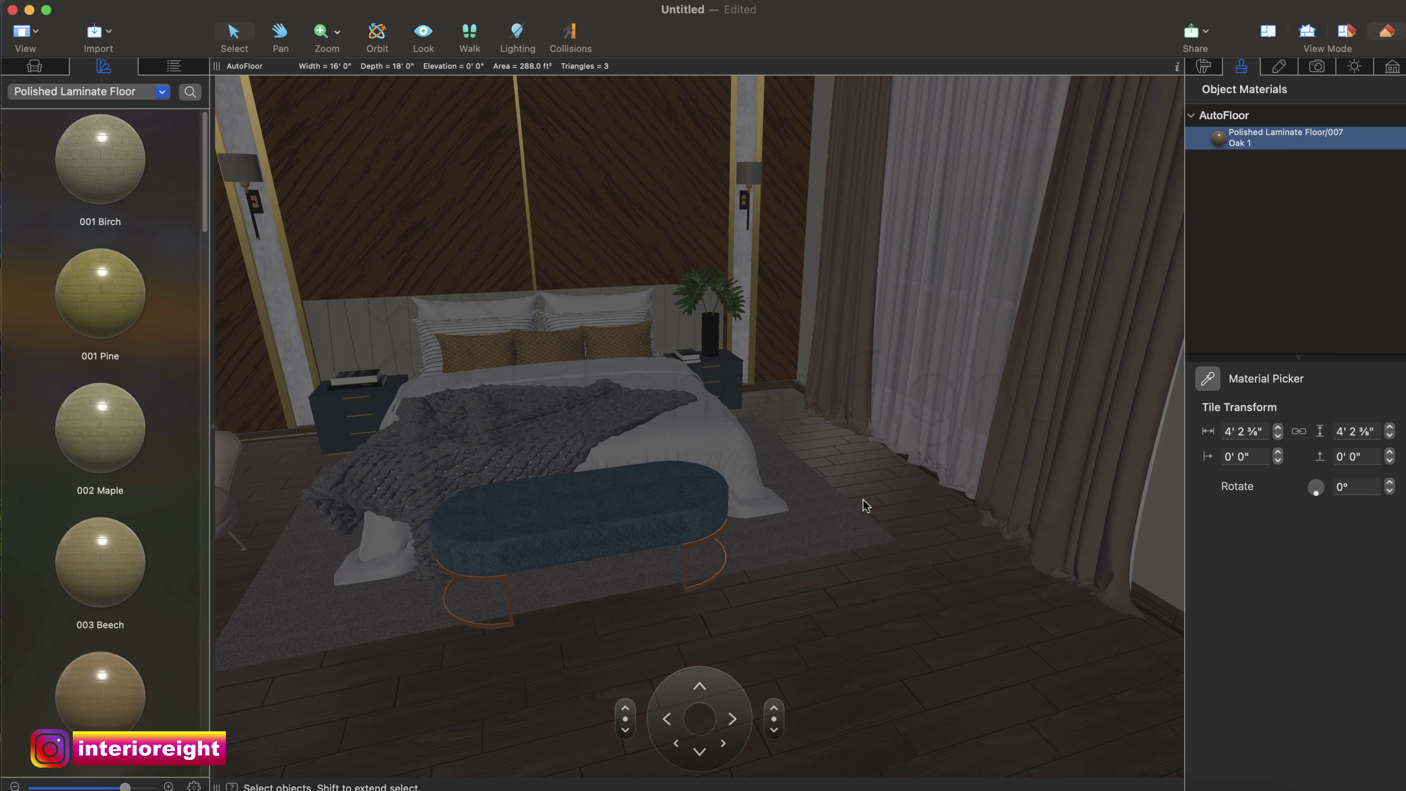
Copy the floor's 007 Oak 1 material onto the baseboards of the painting wall and the adjoining wall beside the door.
scroll(866, 505, "left", 10)
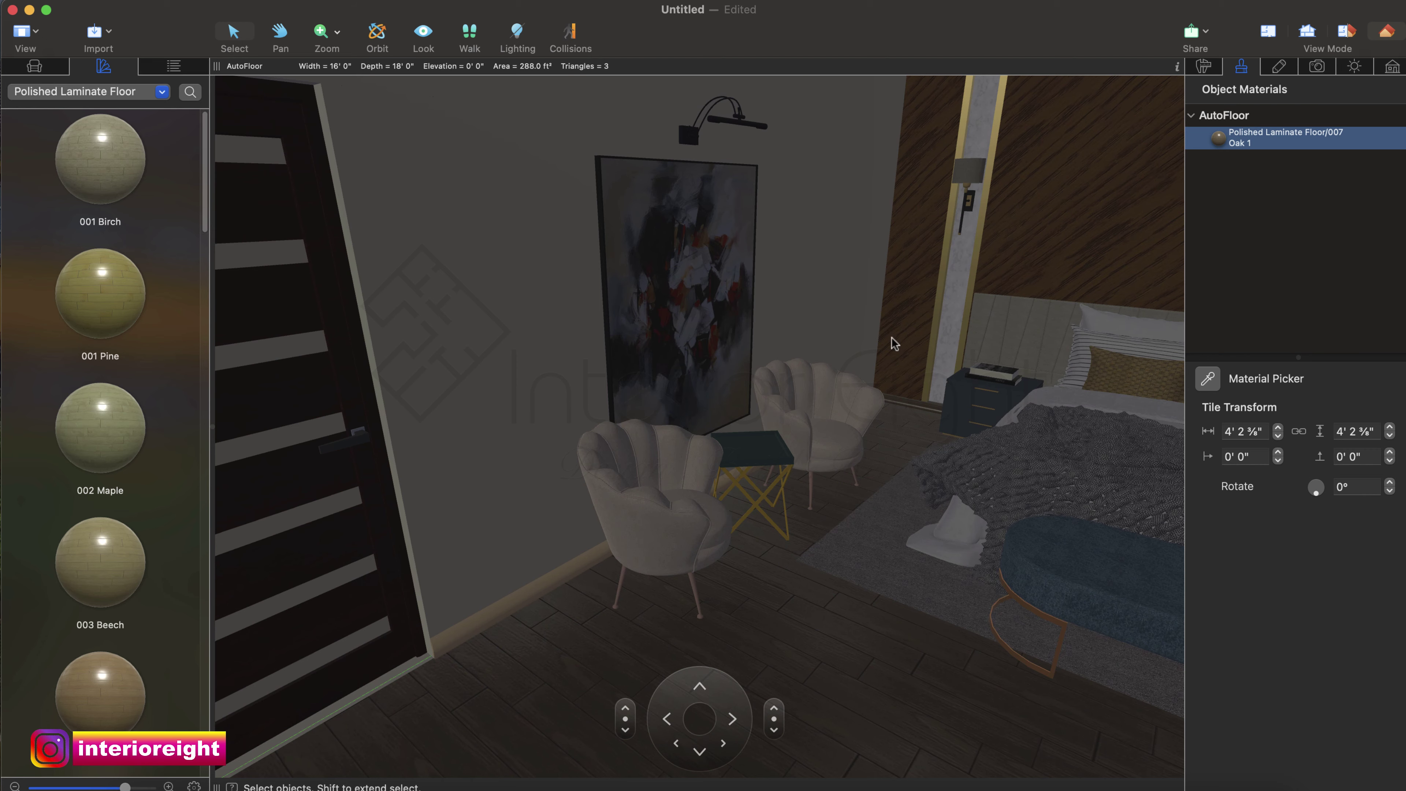
left_click(1234, 141)
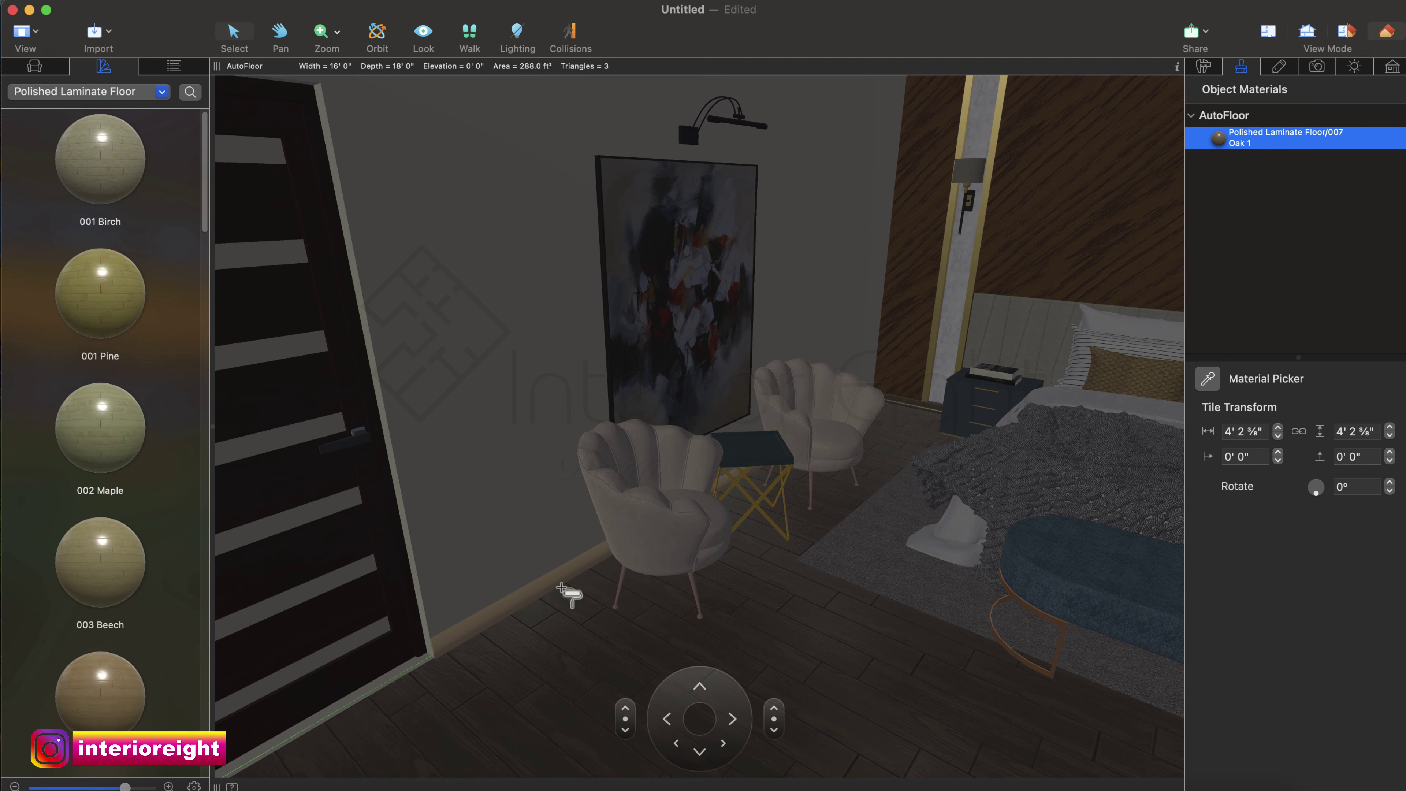
left_click(555, 577)
scroll(557, 582, "left", 10)
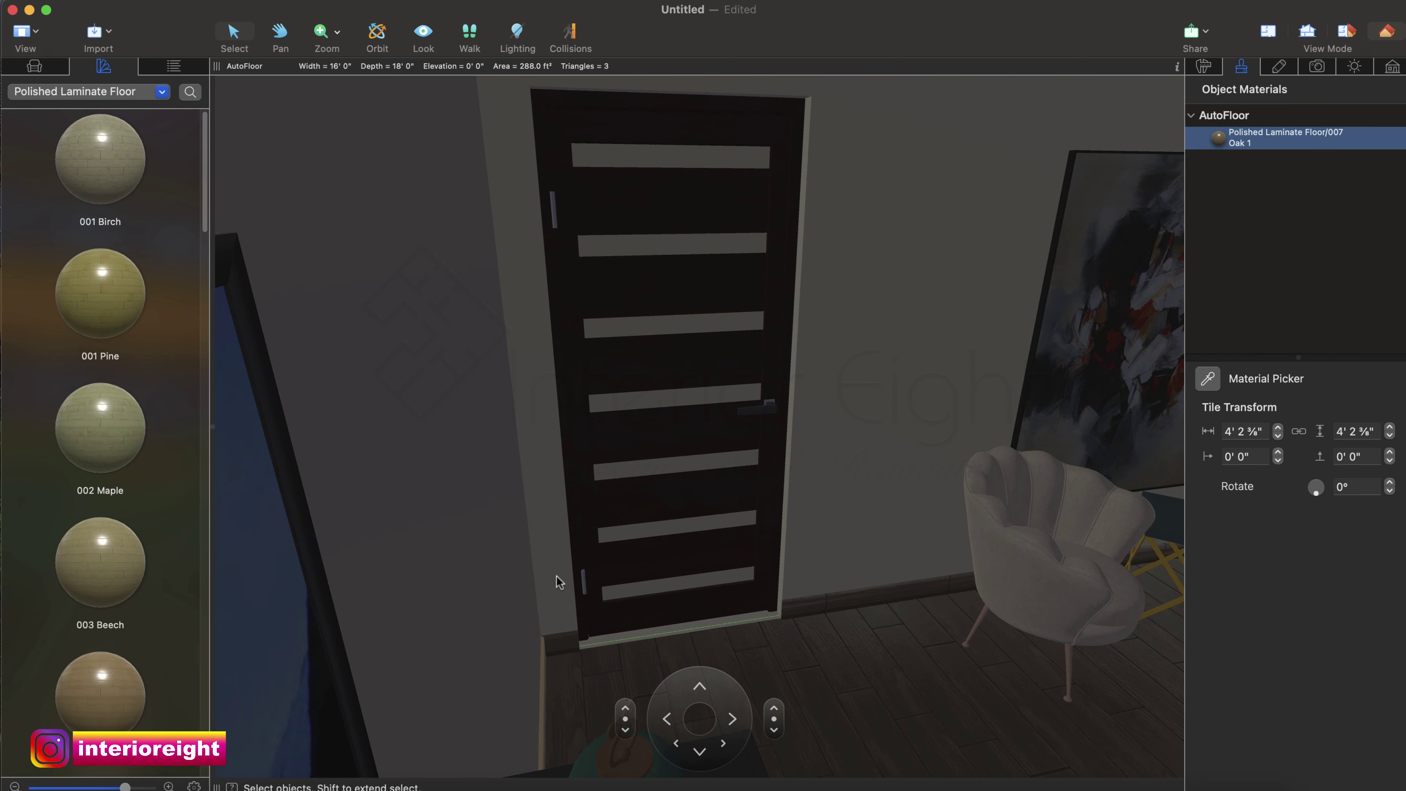
scroll(550, 546, "right", 10)
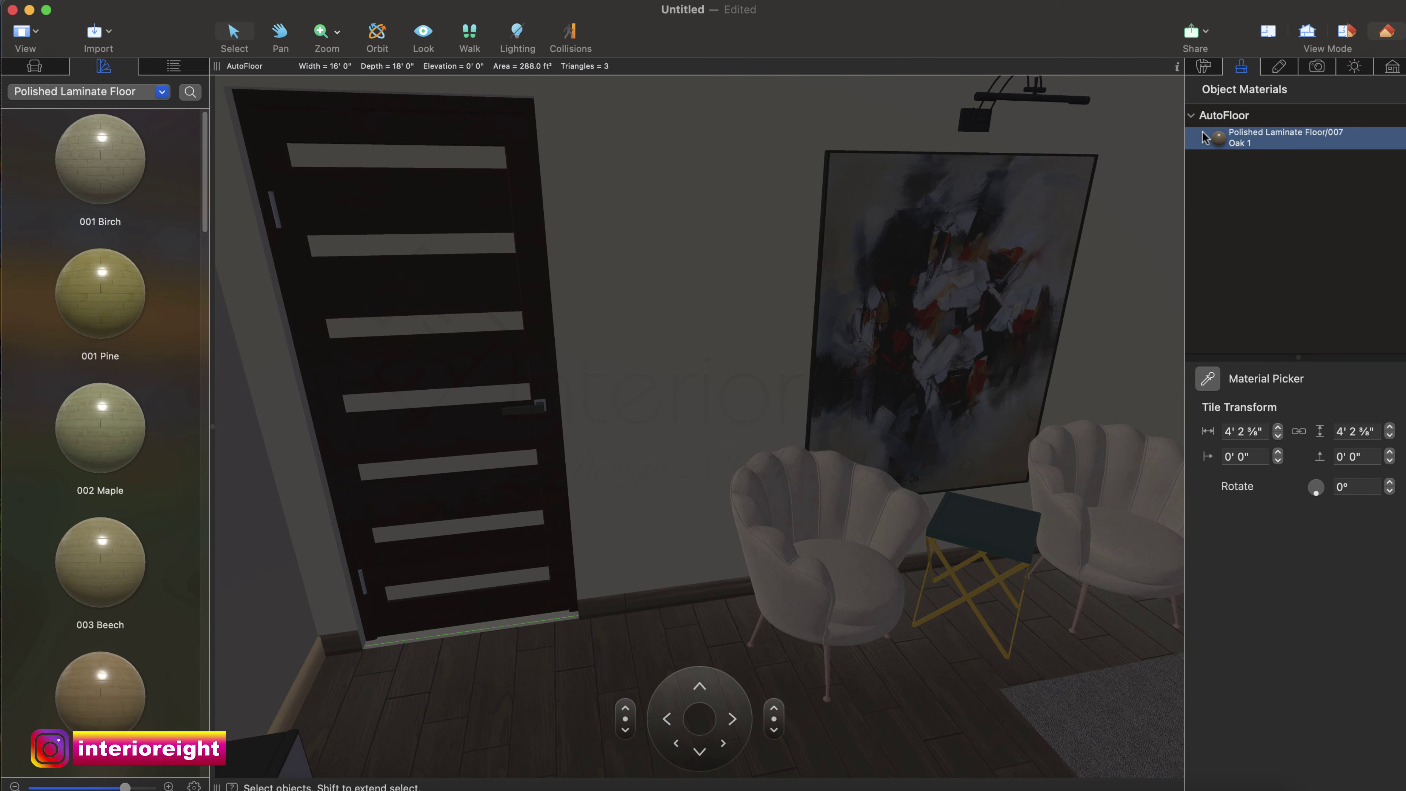
left_click_drag(1219, 139, 307, 687)
Look around the bedroom in 3D to review the floor, rug and baseboard finishes.
scroll(441, 538, "right", 20)
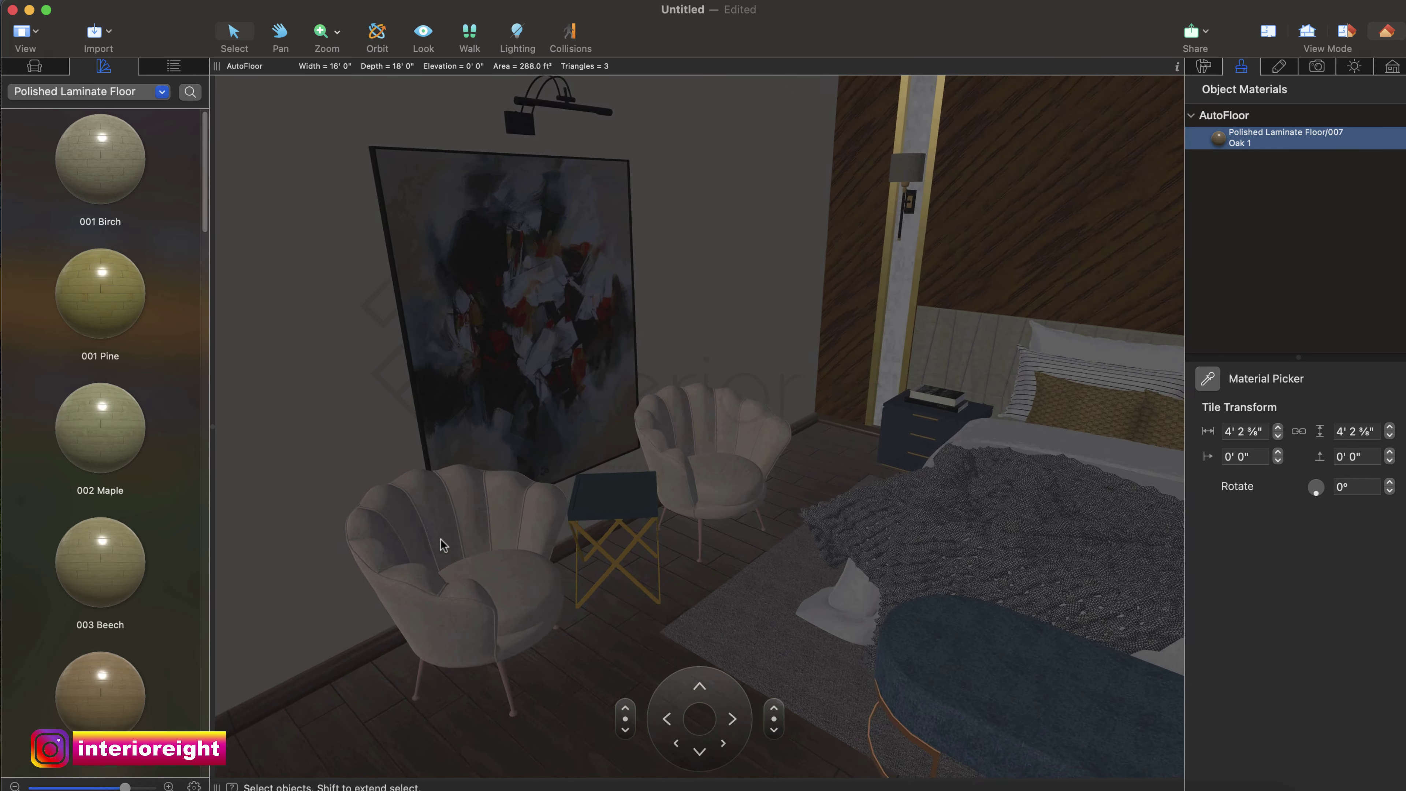
scroll(442, 544, "right", 8)
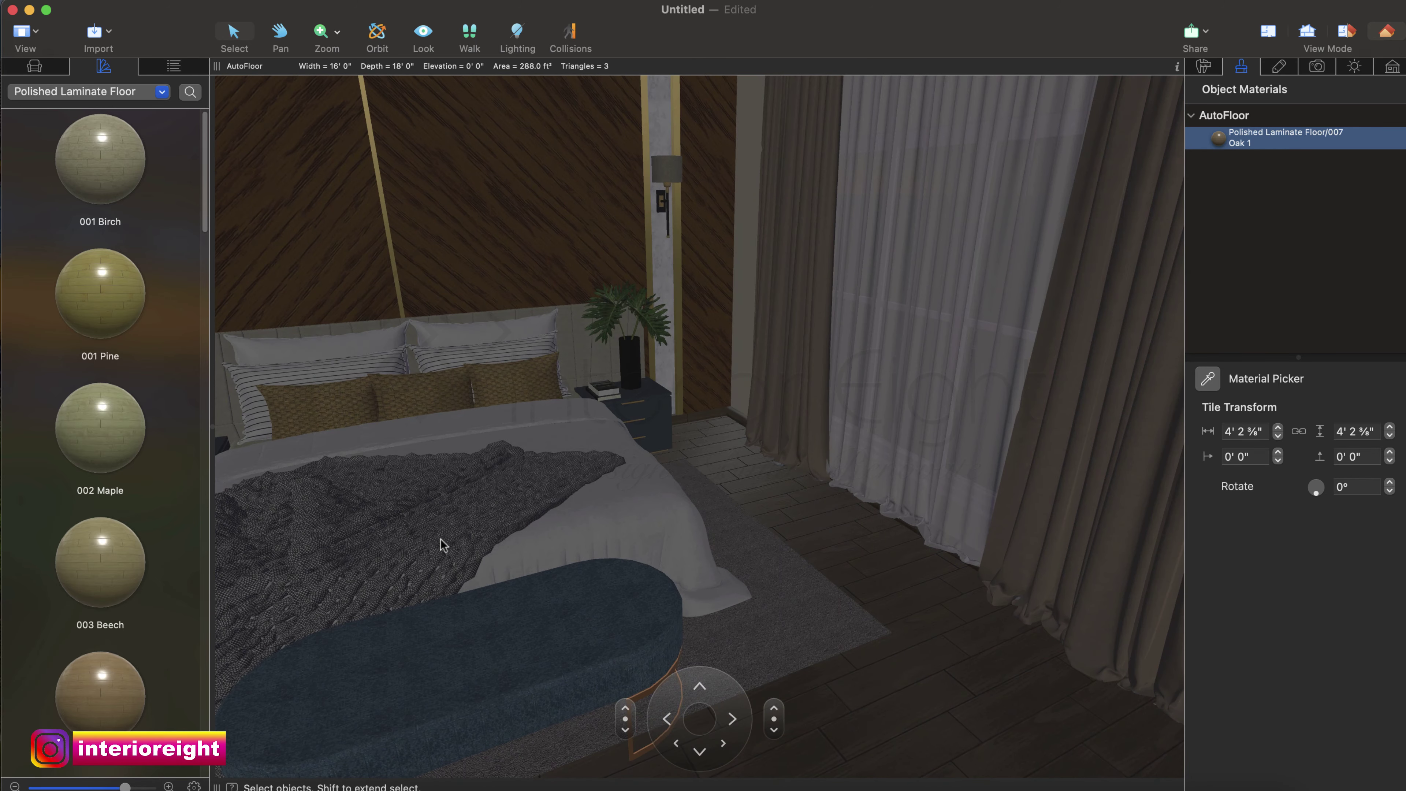
scroll(443, 545, "up", 5)
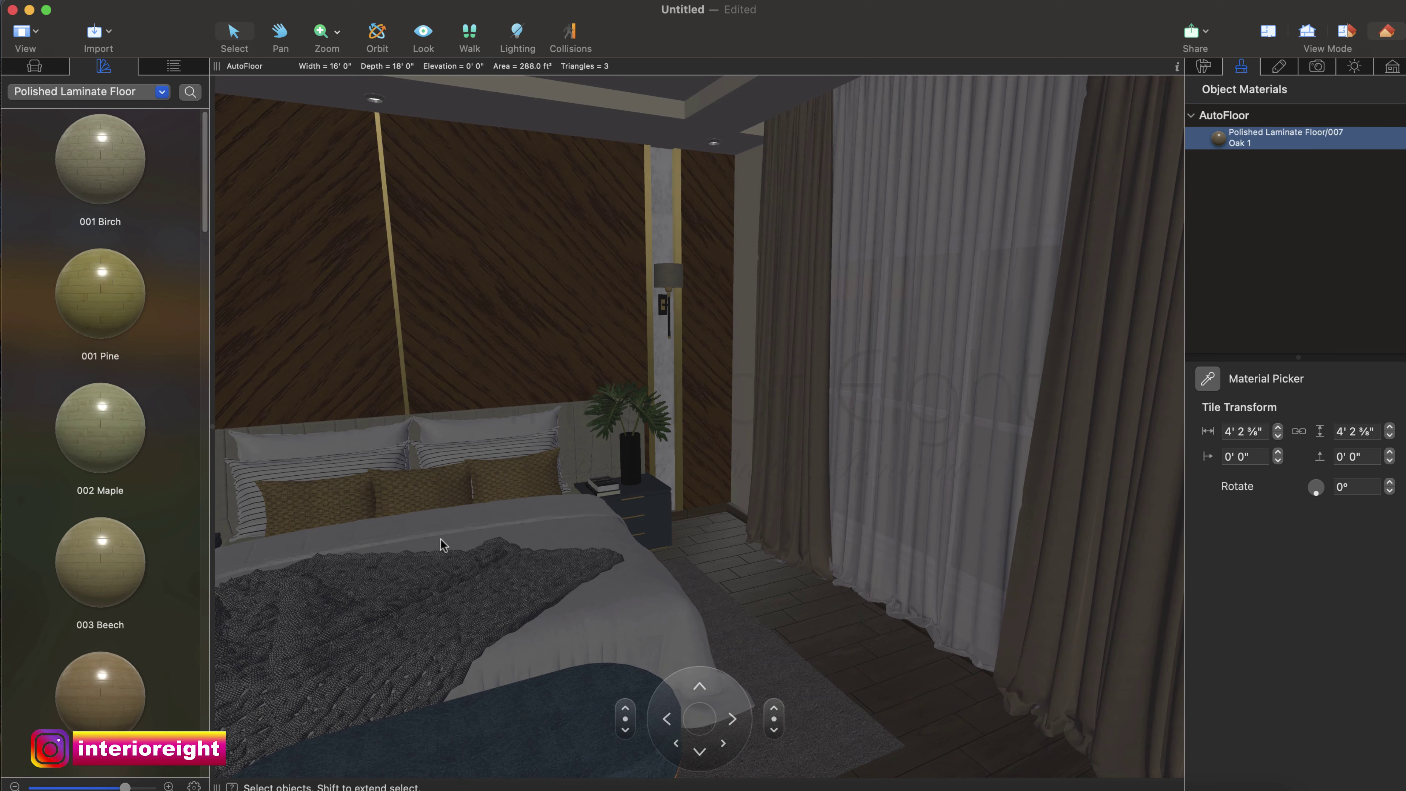
scroll(443, 545, "left", 15)
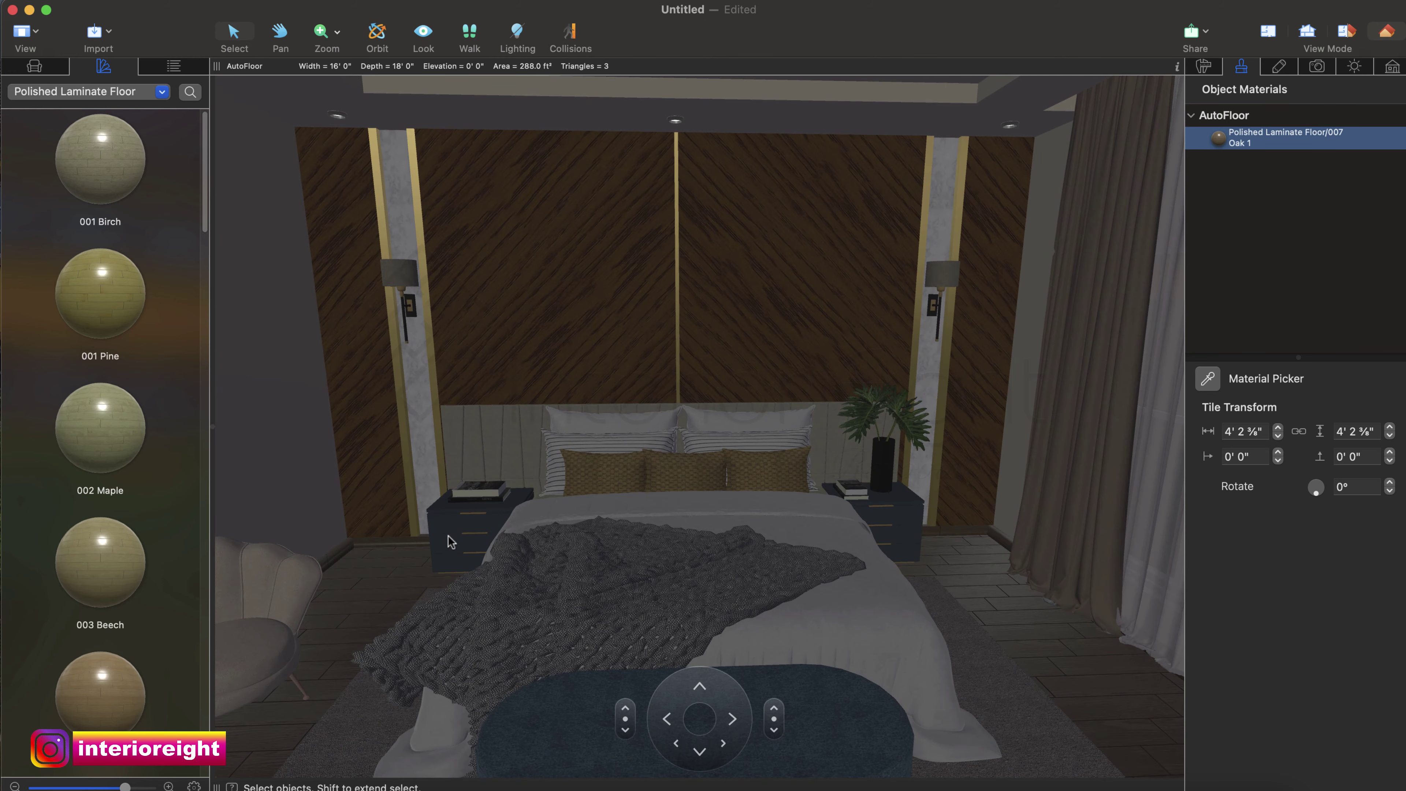
scroll(451, 541, "left", 15)
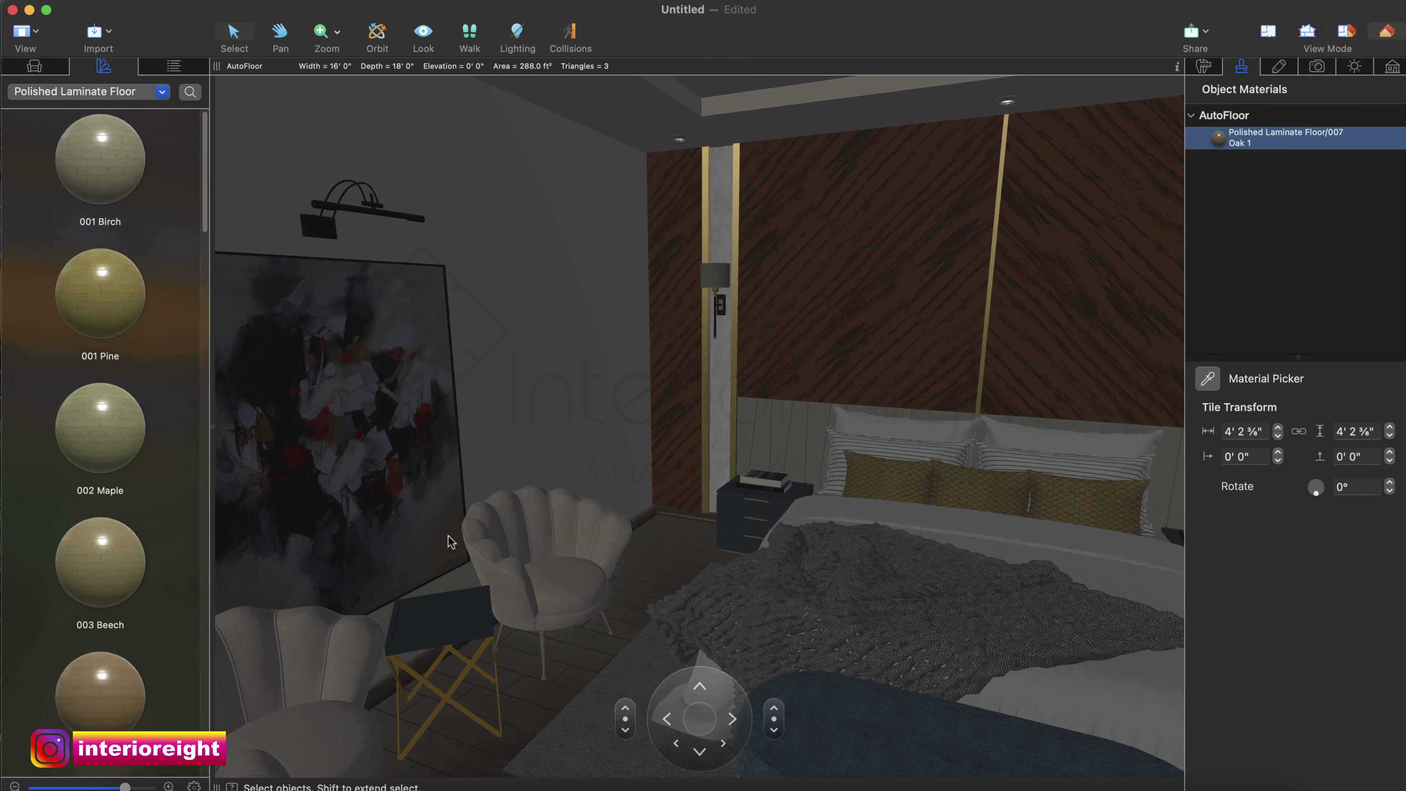
Browse the Fabric materials and apply Fabric 020 to the upholstery of both armchairs by the painting.
scroll(451, 541, "left", 15)
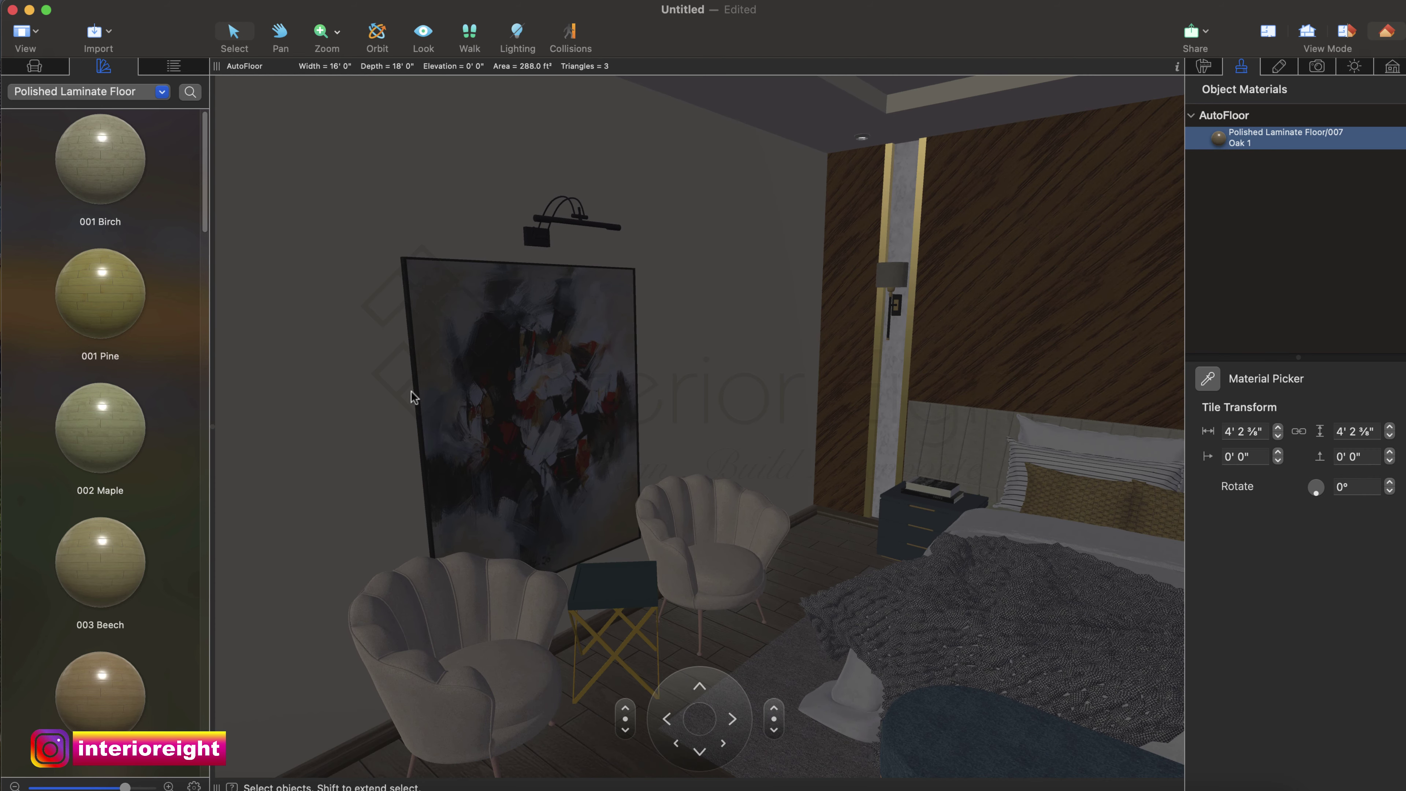
left_click(147, 94)
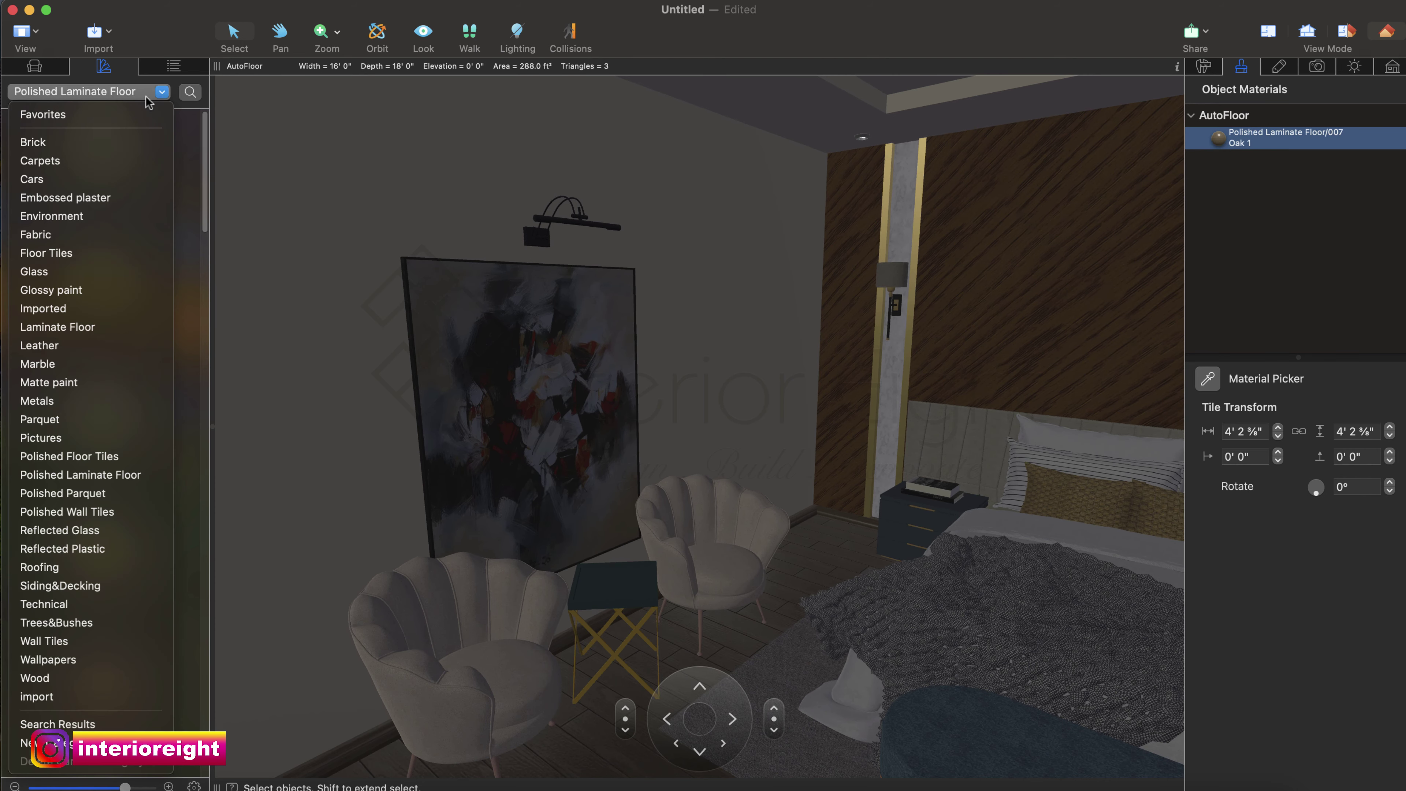
left_click(71, 235)
scroll(154, 324, "down", 15)
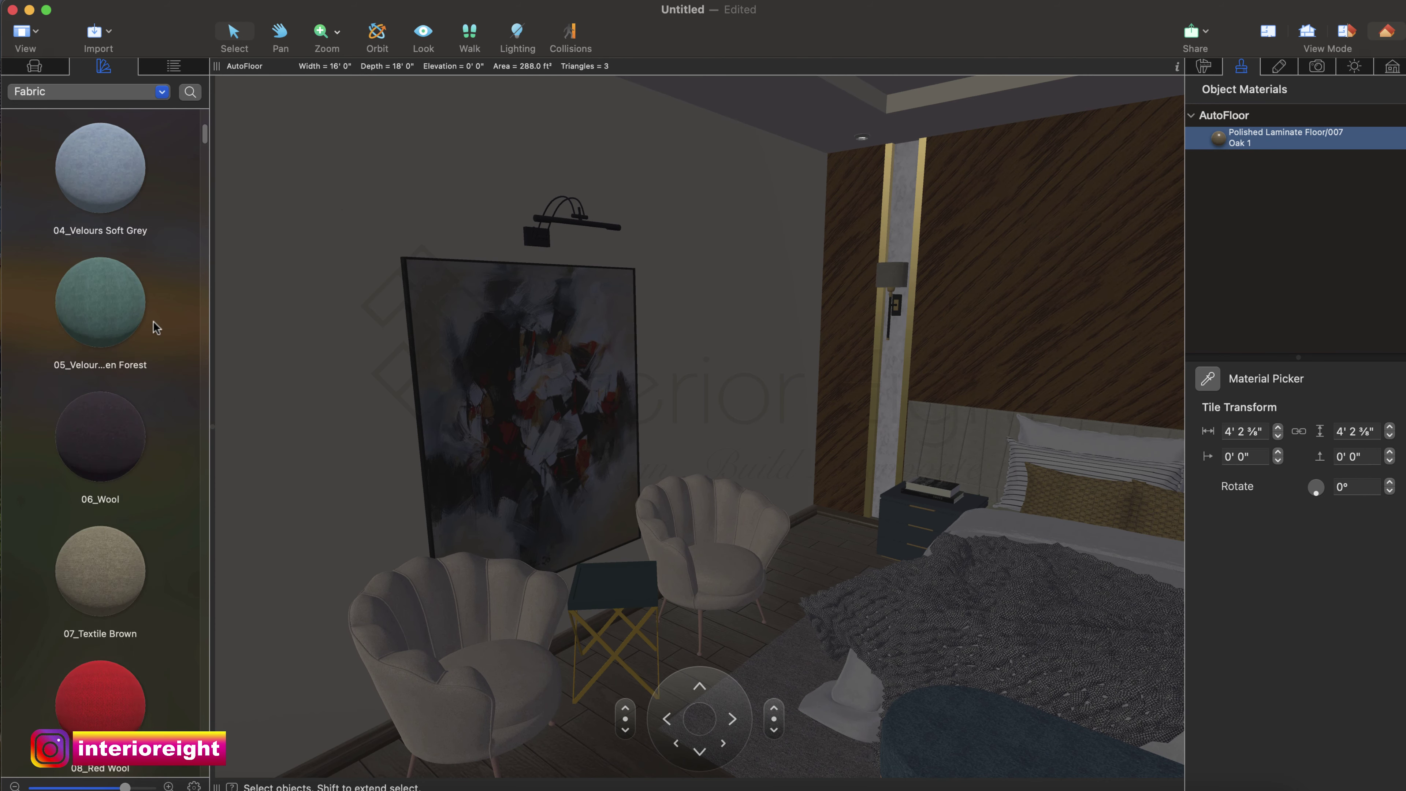
scroll(153, 328, "down", 20)
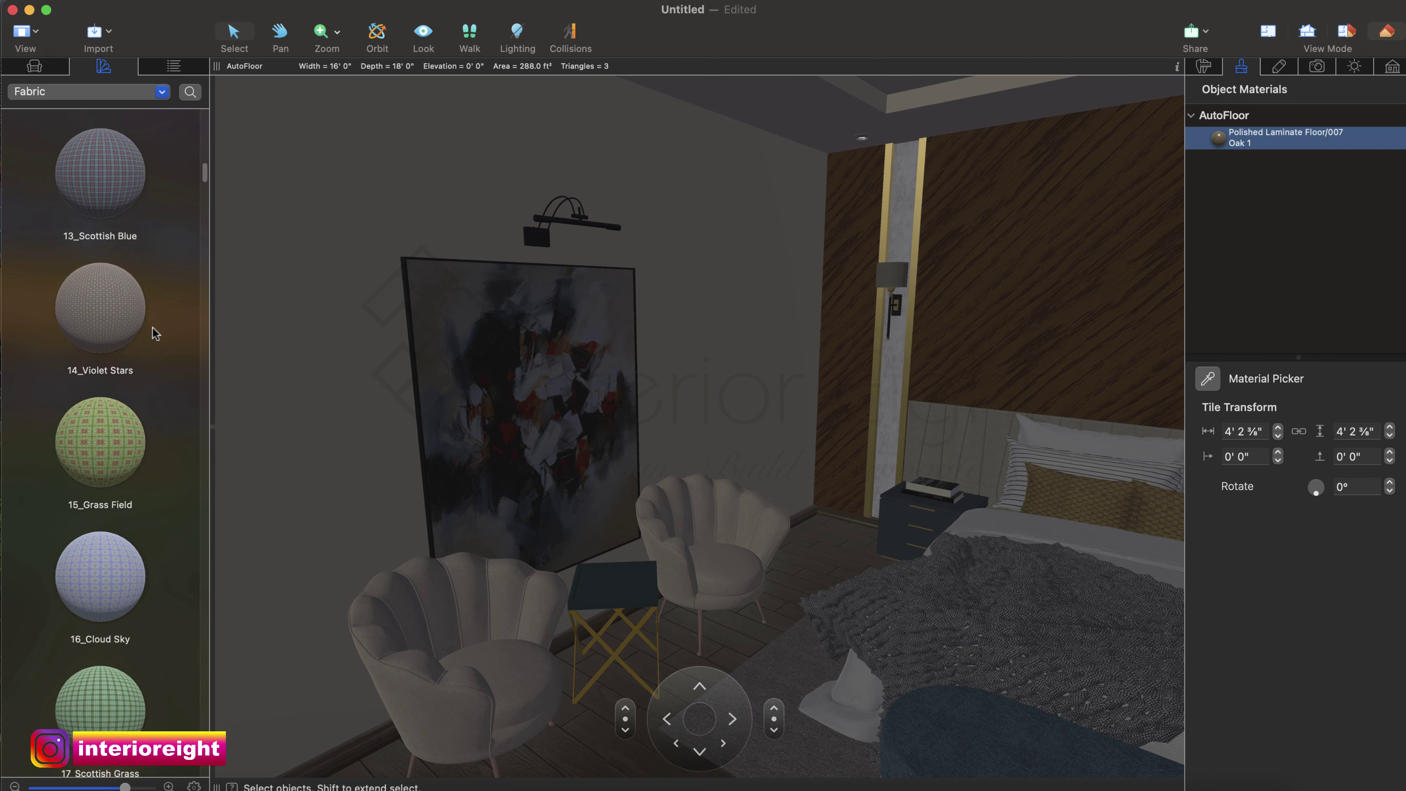
scroll(152, 327, "down", 12)
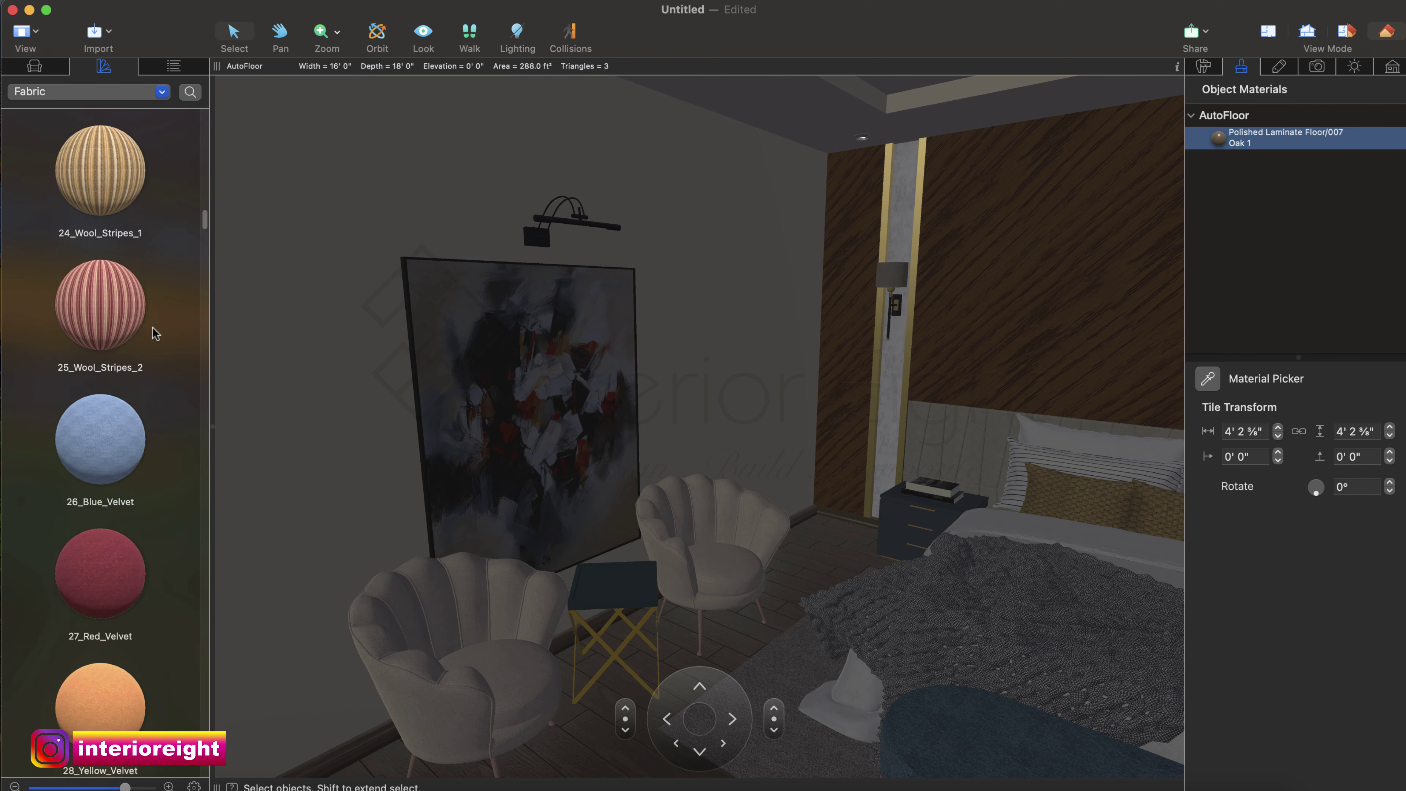
scroll(153, 331, "down", 10)
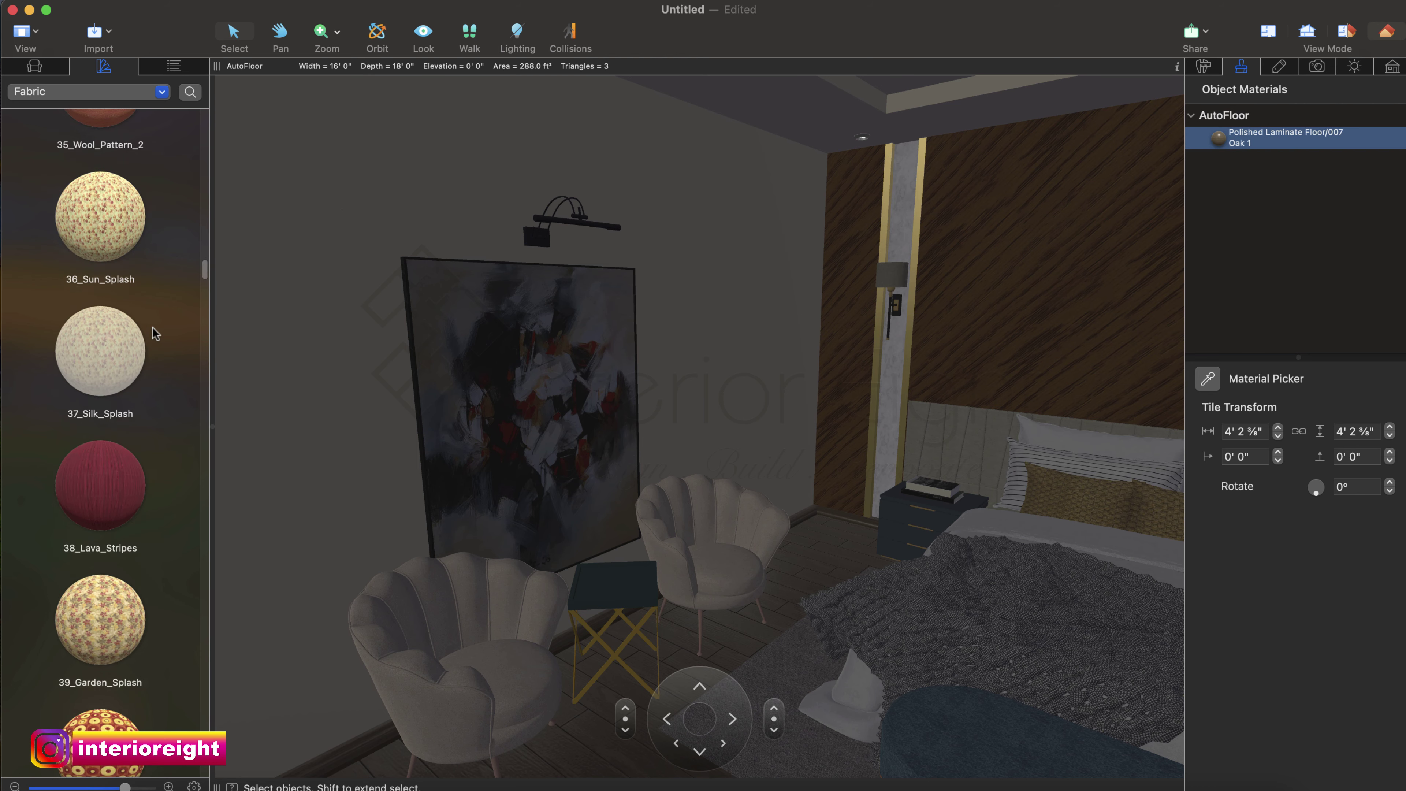
scroll(153, 328, "down", 10)
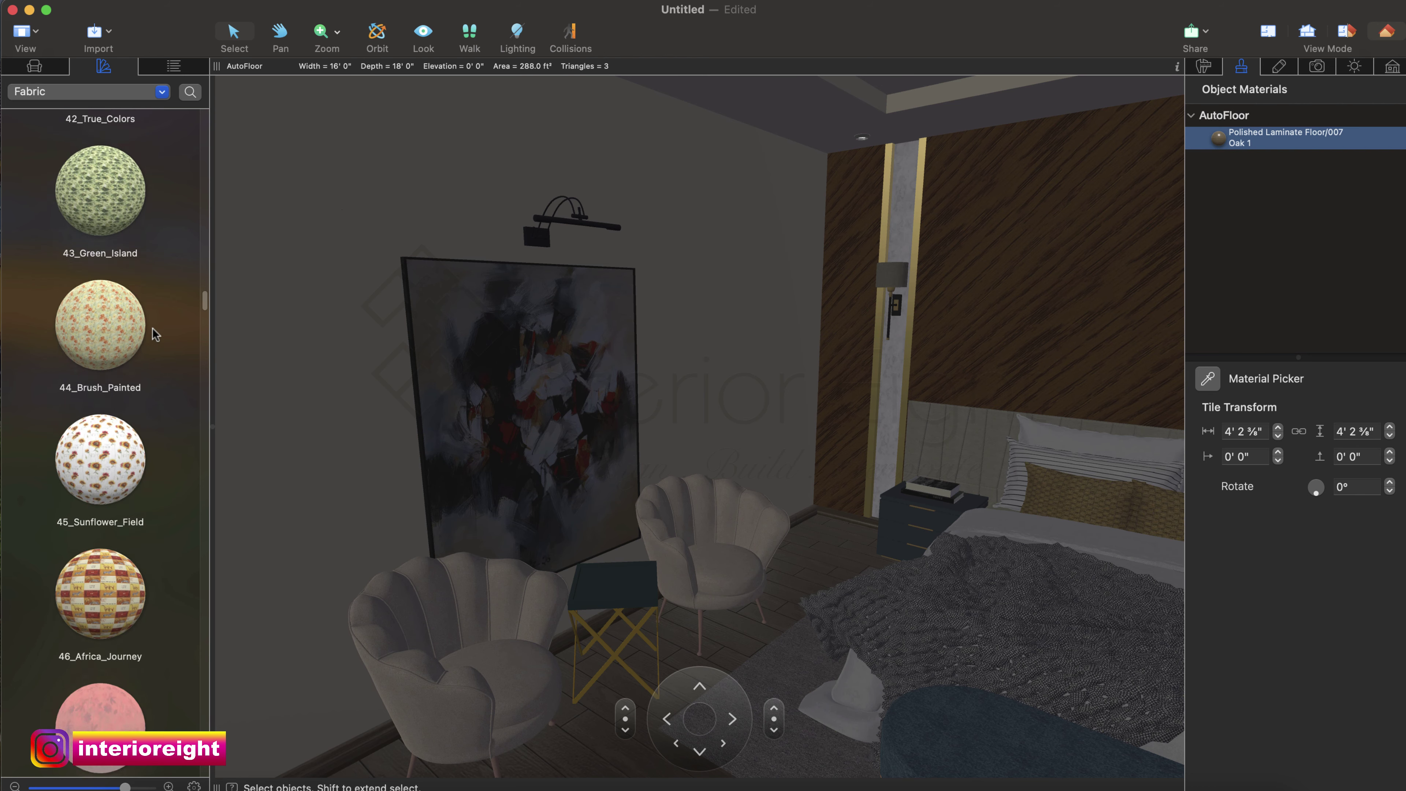
scroll(152, 328, "down", 8)
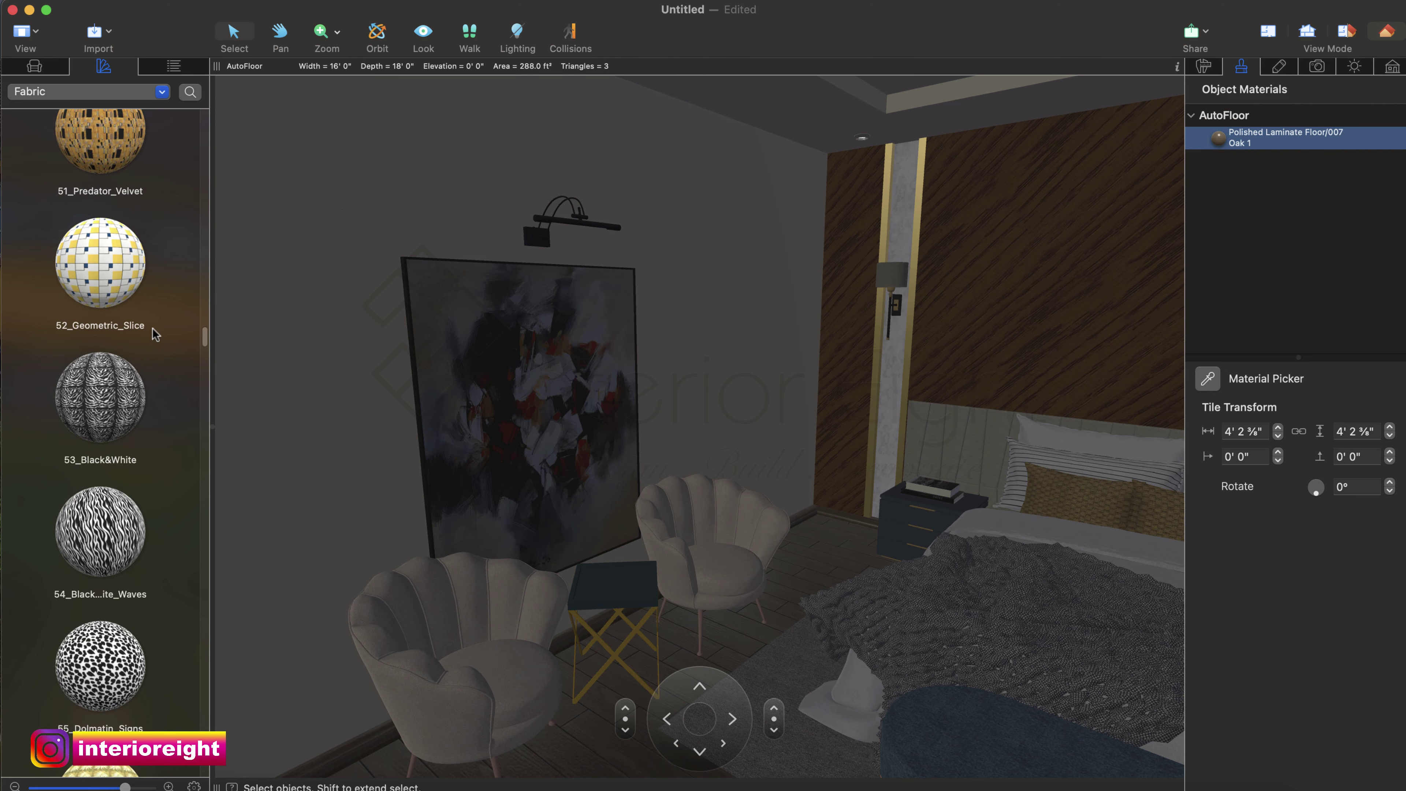
scroll(154, 334, "down", 6)
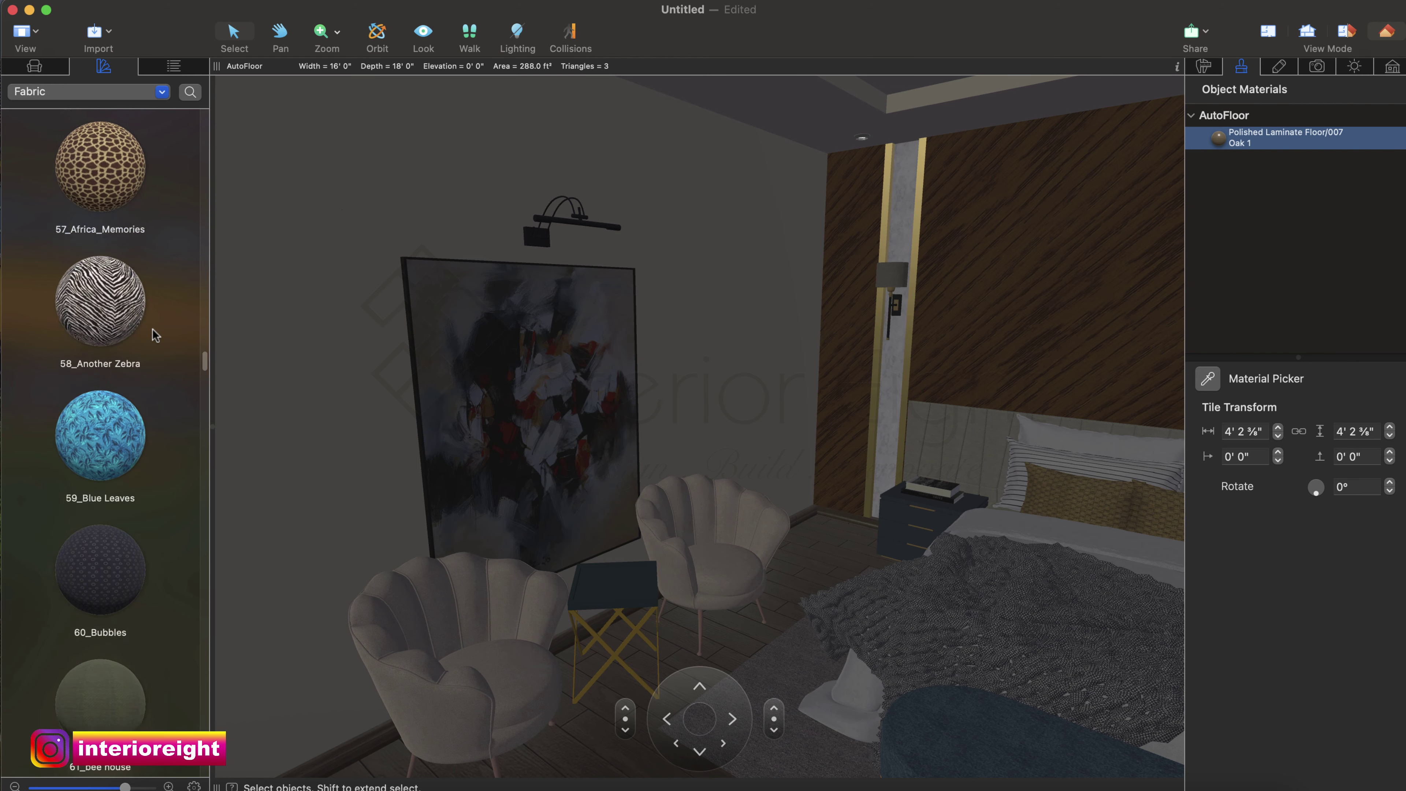
scroll(153, 335, "down", 6)
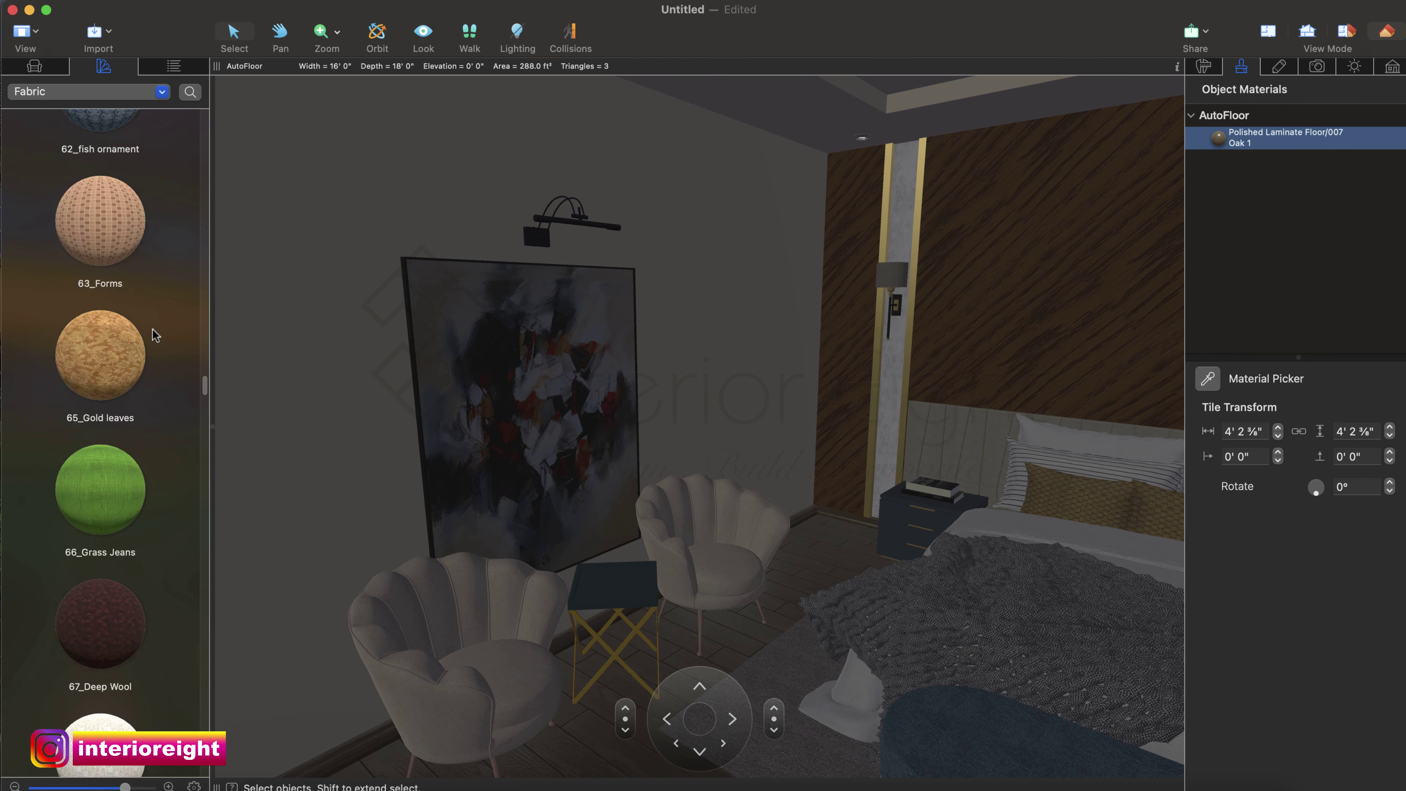
scroll(154, 334, "down", 9)
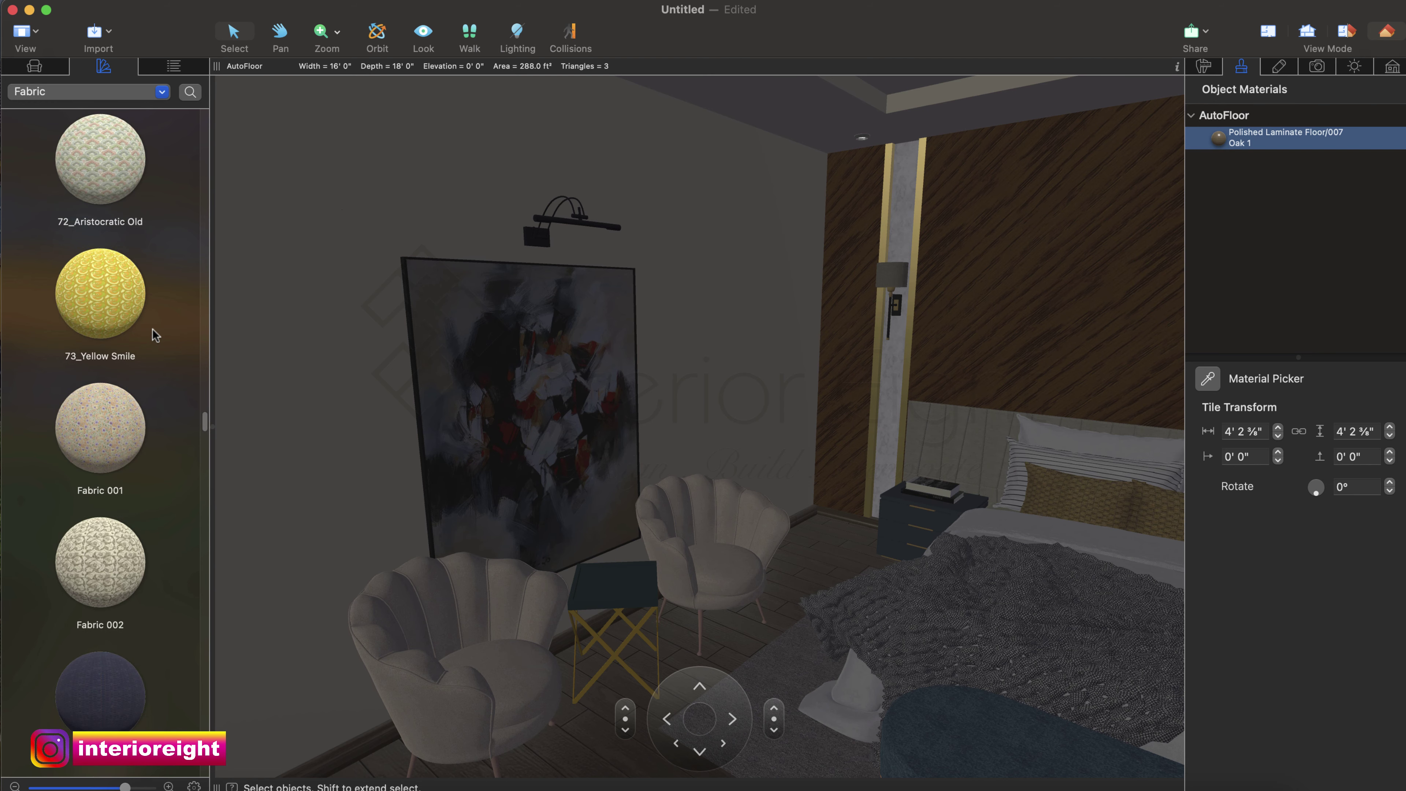
scroll(154, 335, "down", 4)
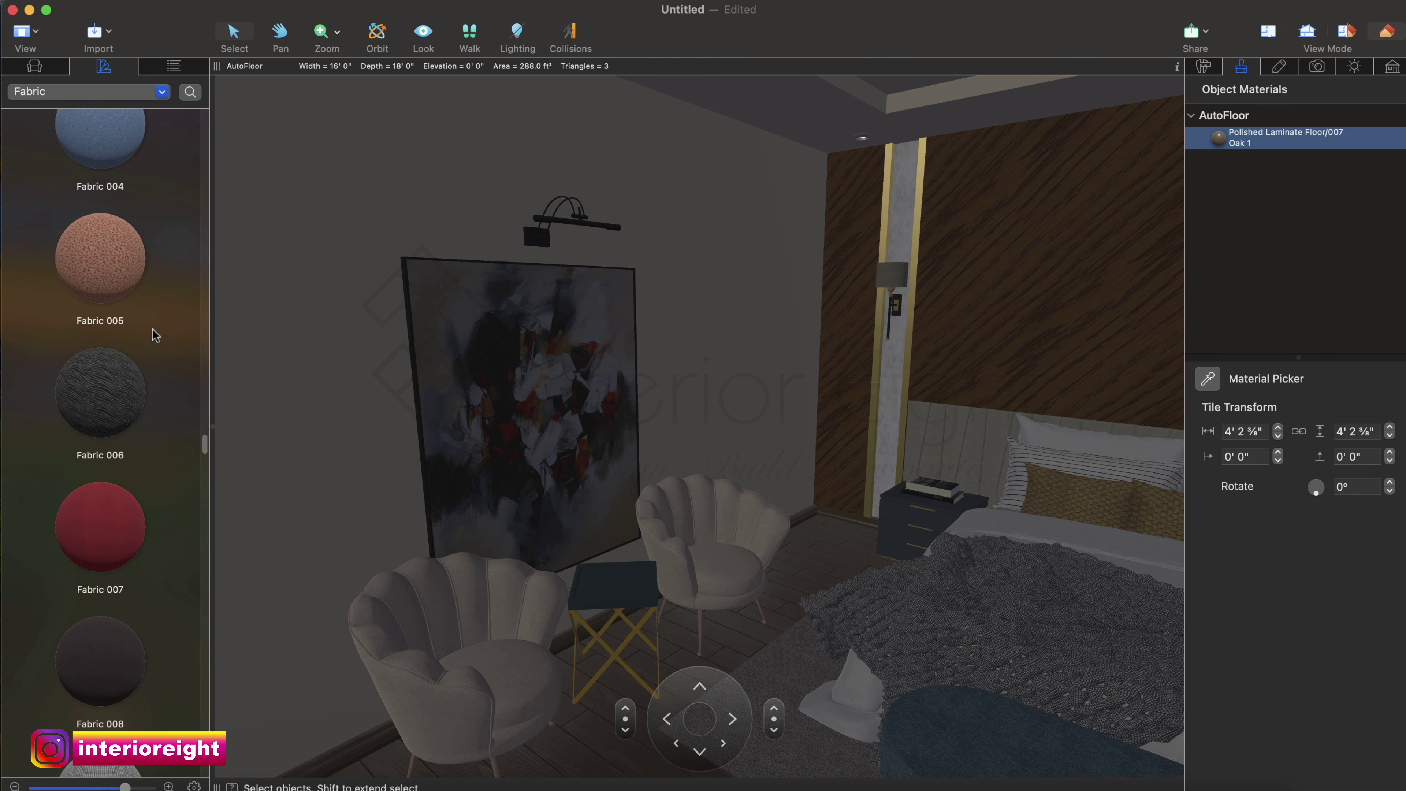
scroll(155, 334, "down", 6)
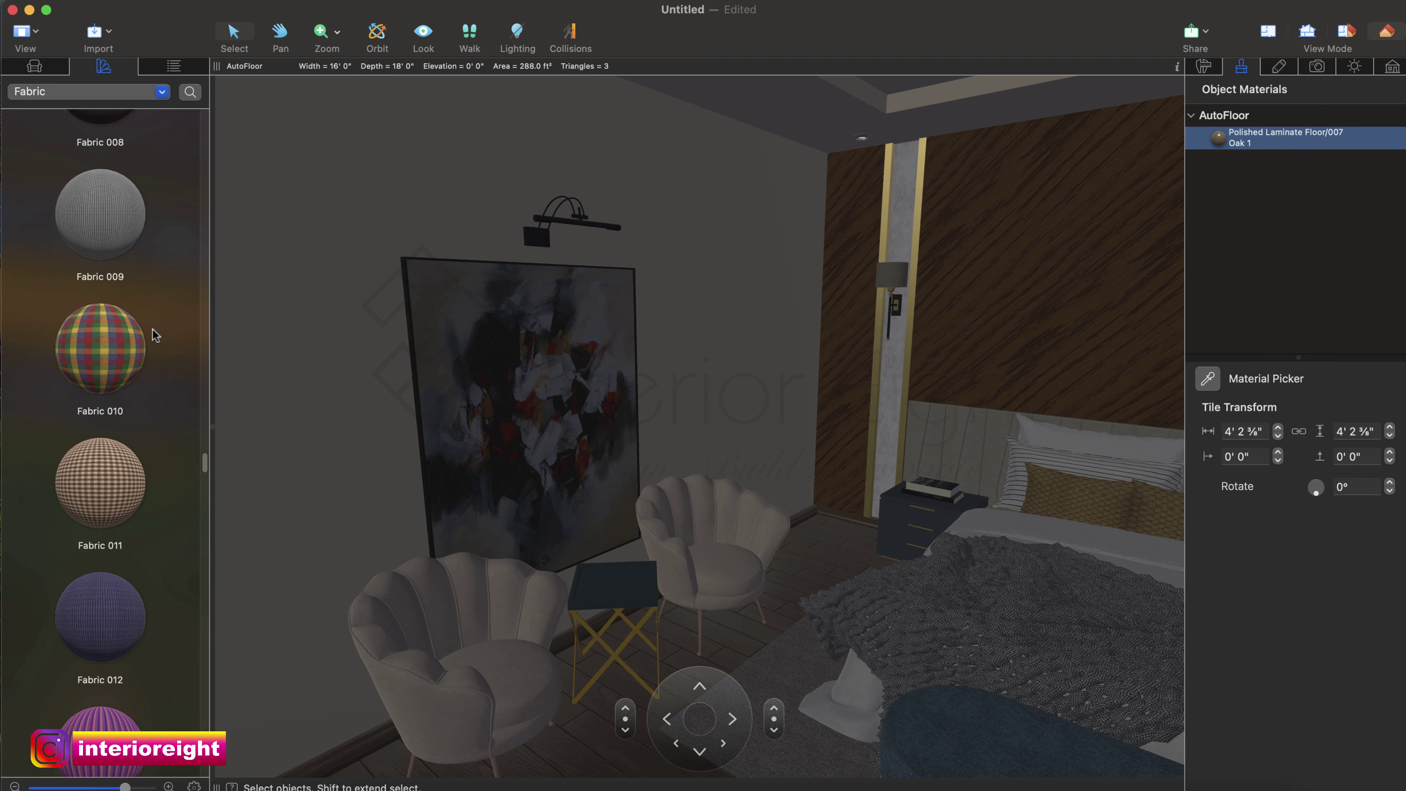
scroll(155, 335, "down", 7)
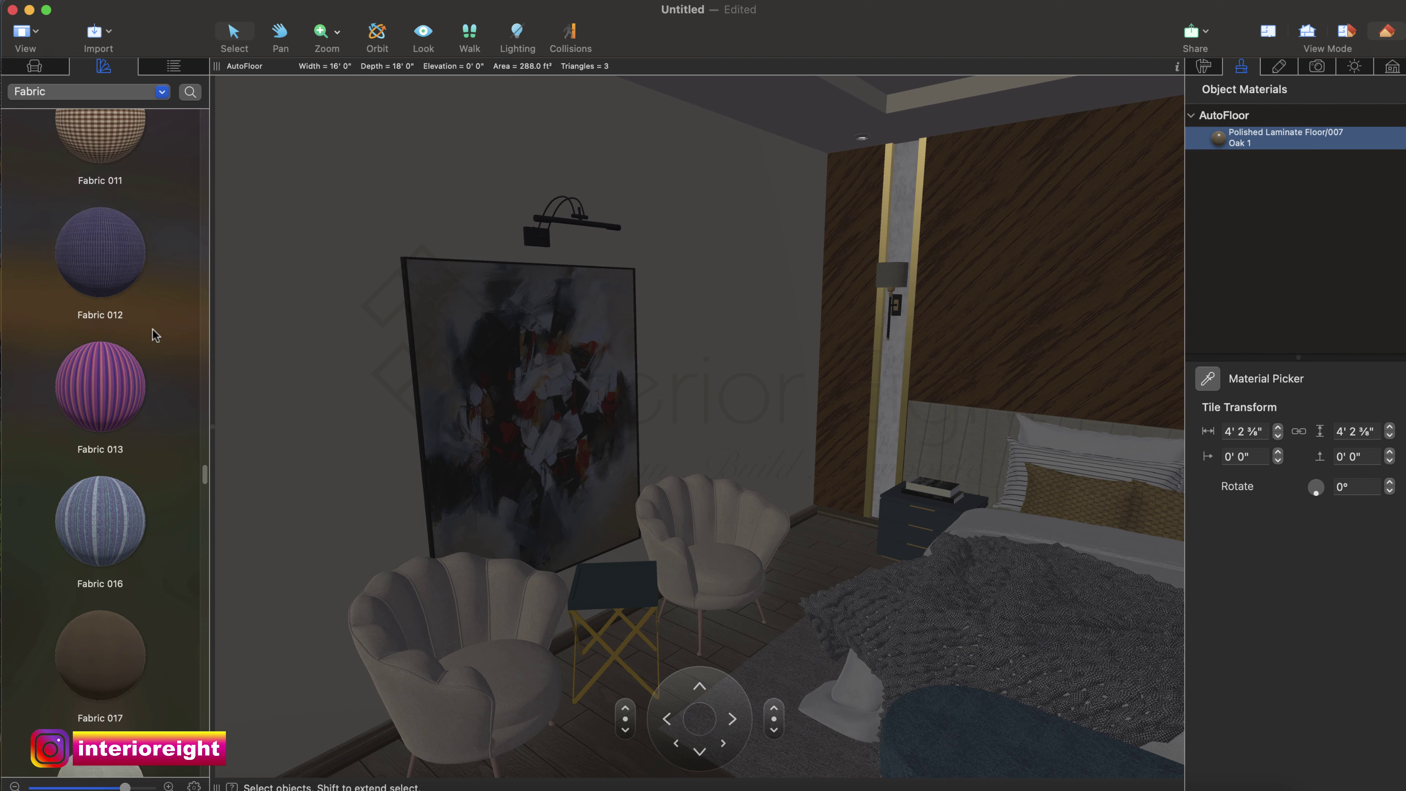
scroll(155, 335, "down", 6)
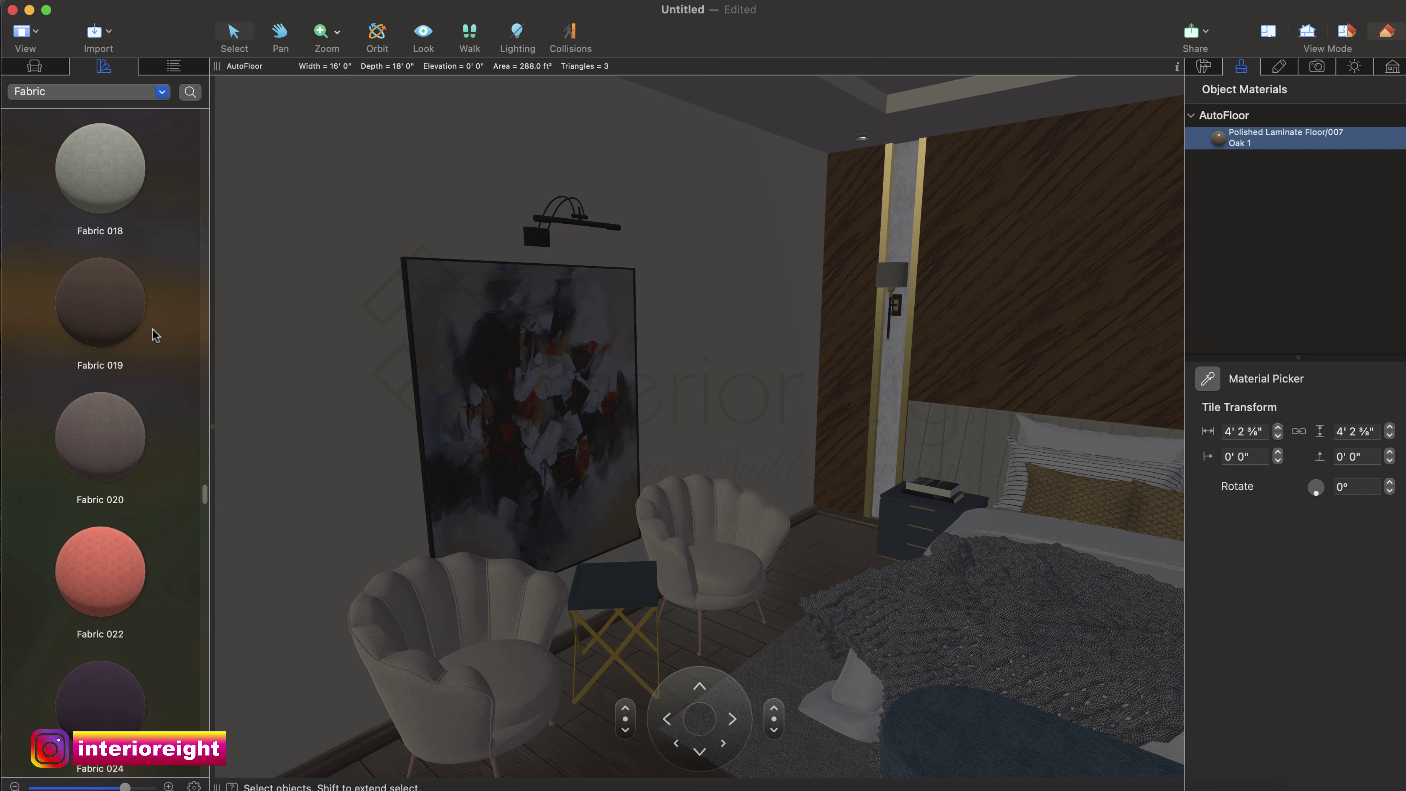
scroll(155, 335, "down", 1)
left_click_drag(109, 434, 511, 648)
left_click_drag(101, 450, 744, 586)
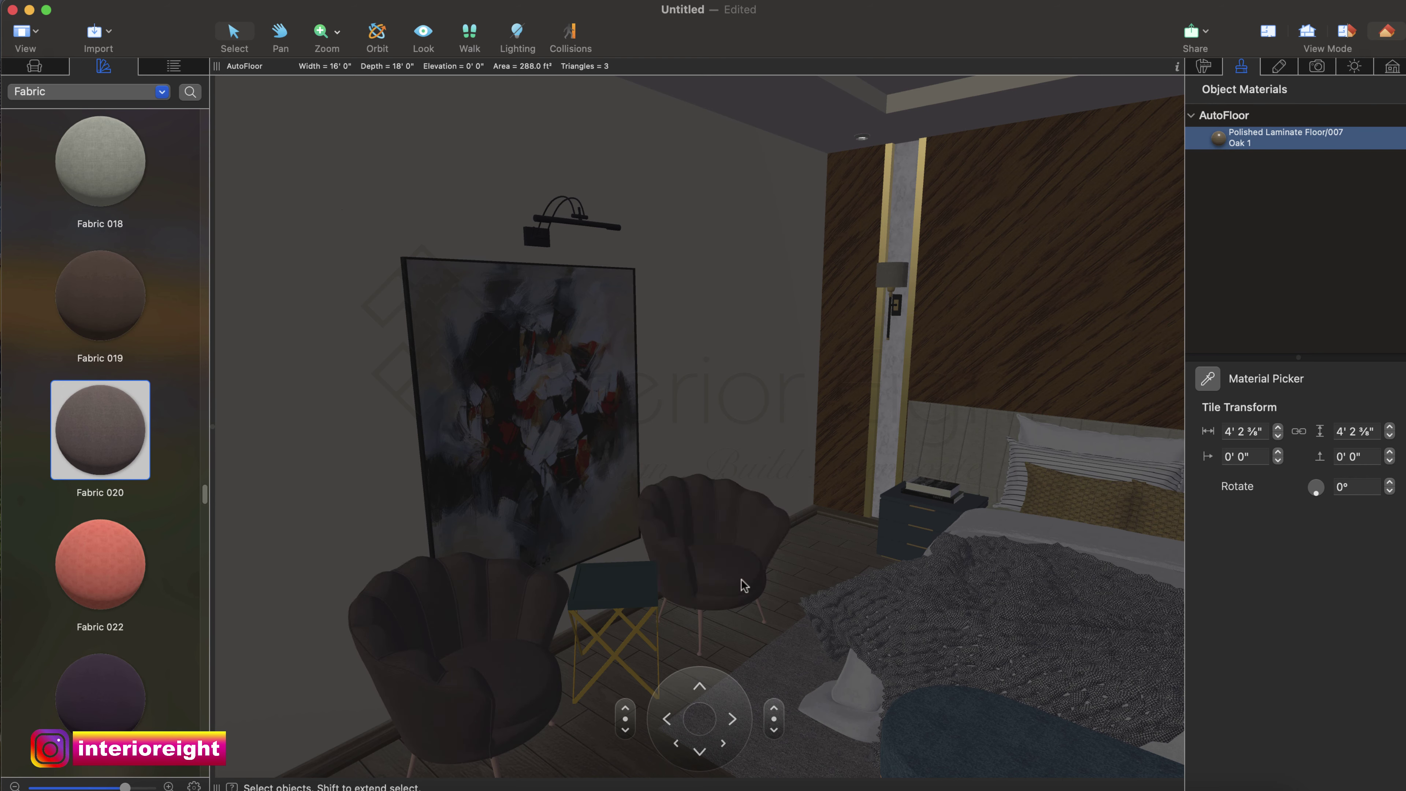
Preview the bedroom with lighting on, examining the armchairs, bed wall and curtains, and turn the lighting off again.
left_click(520, 36)
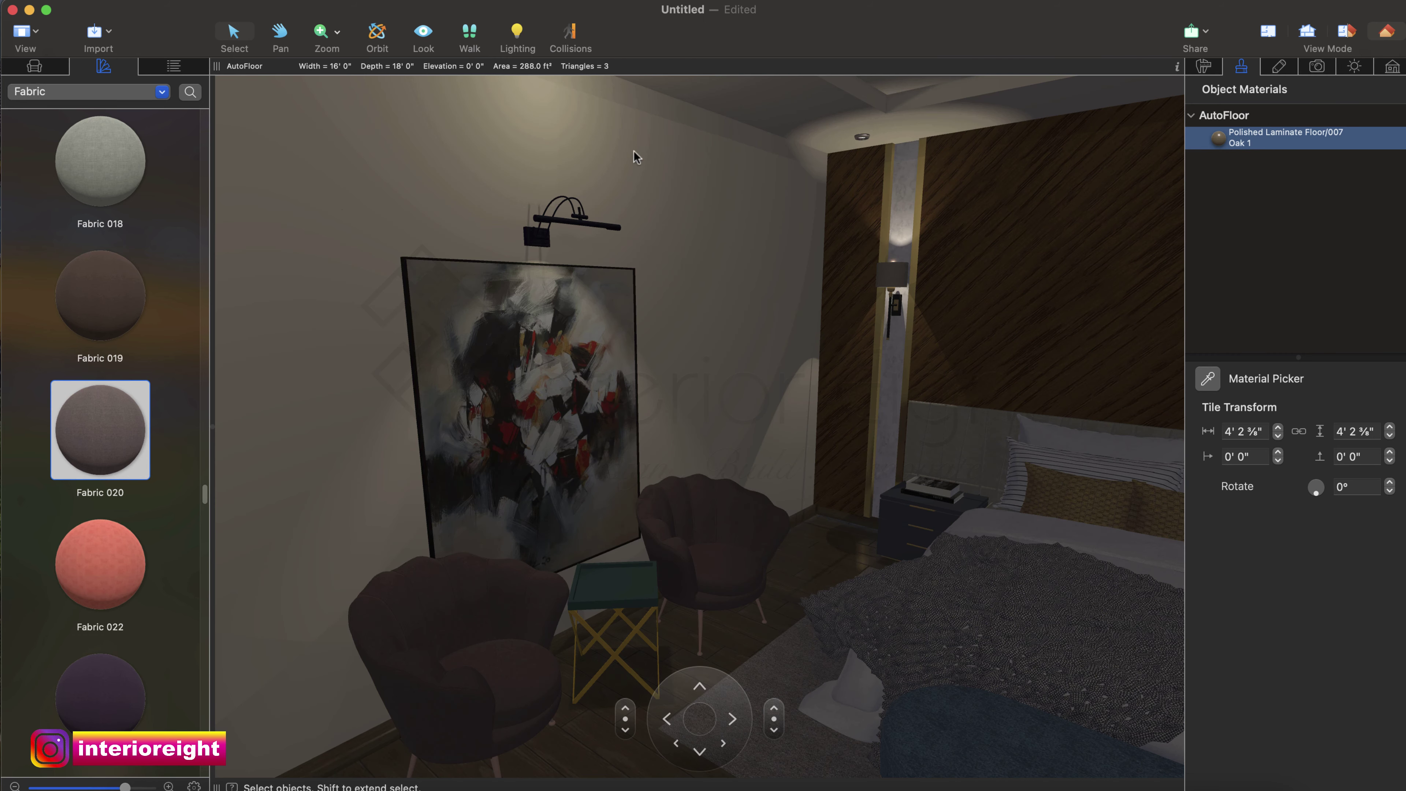
key("Right")
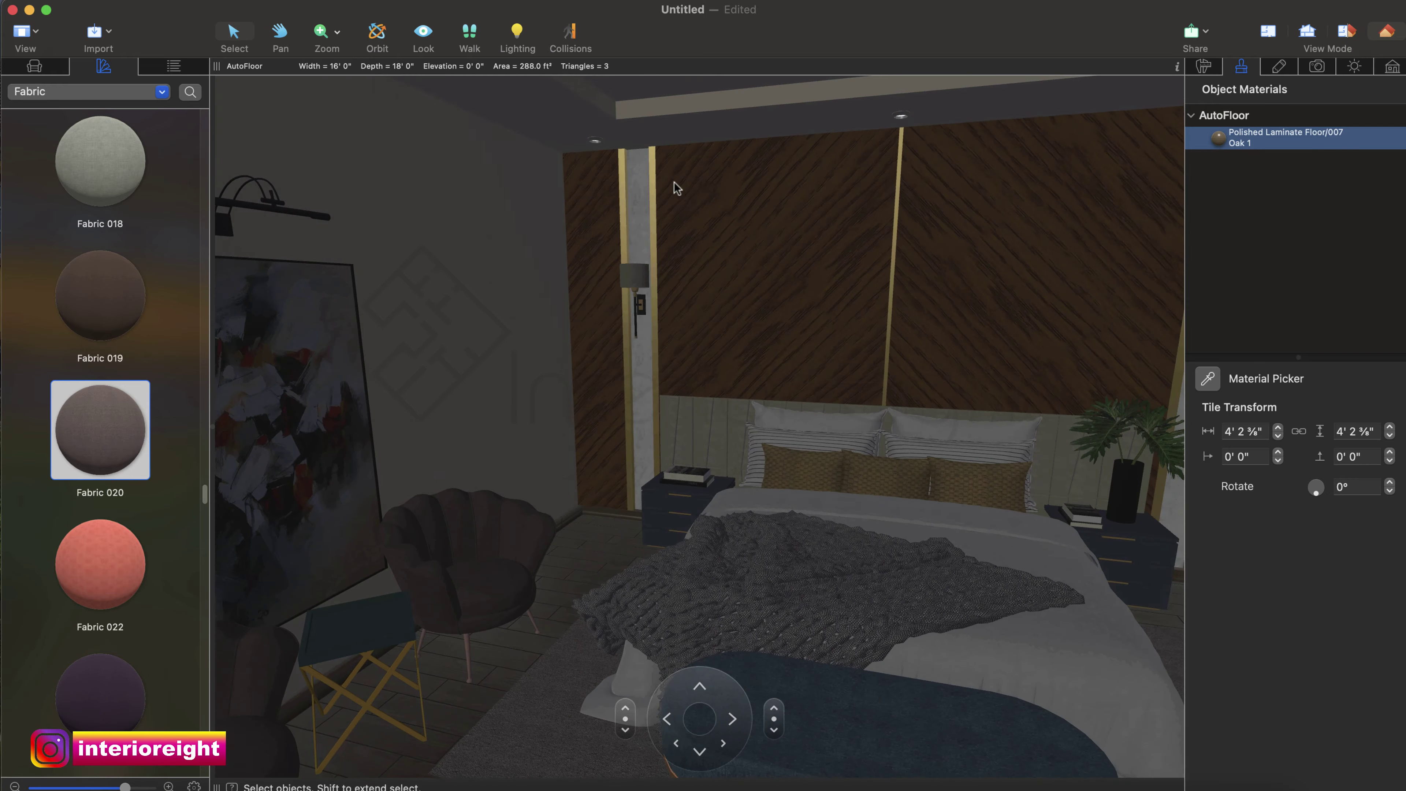
key("Right")
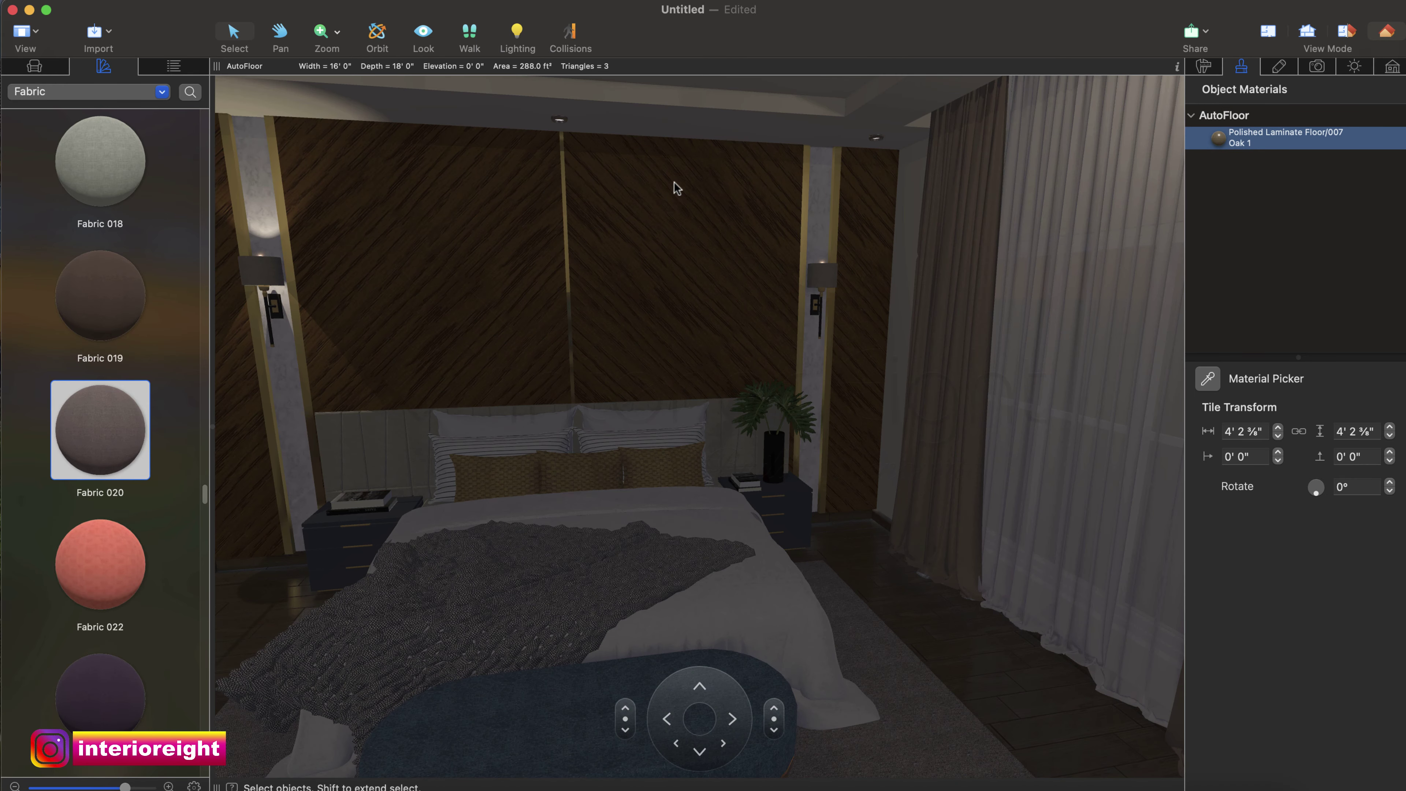
key("Right")
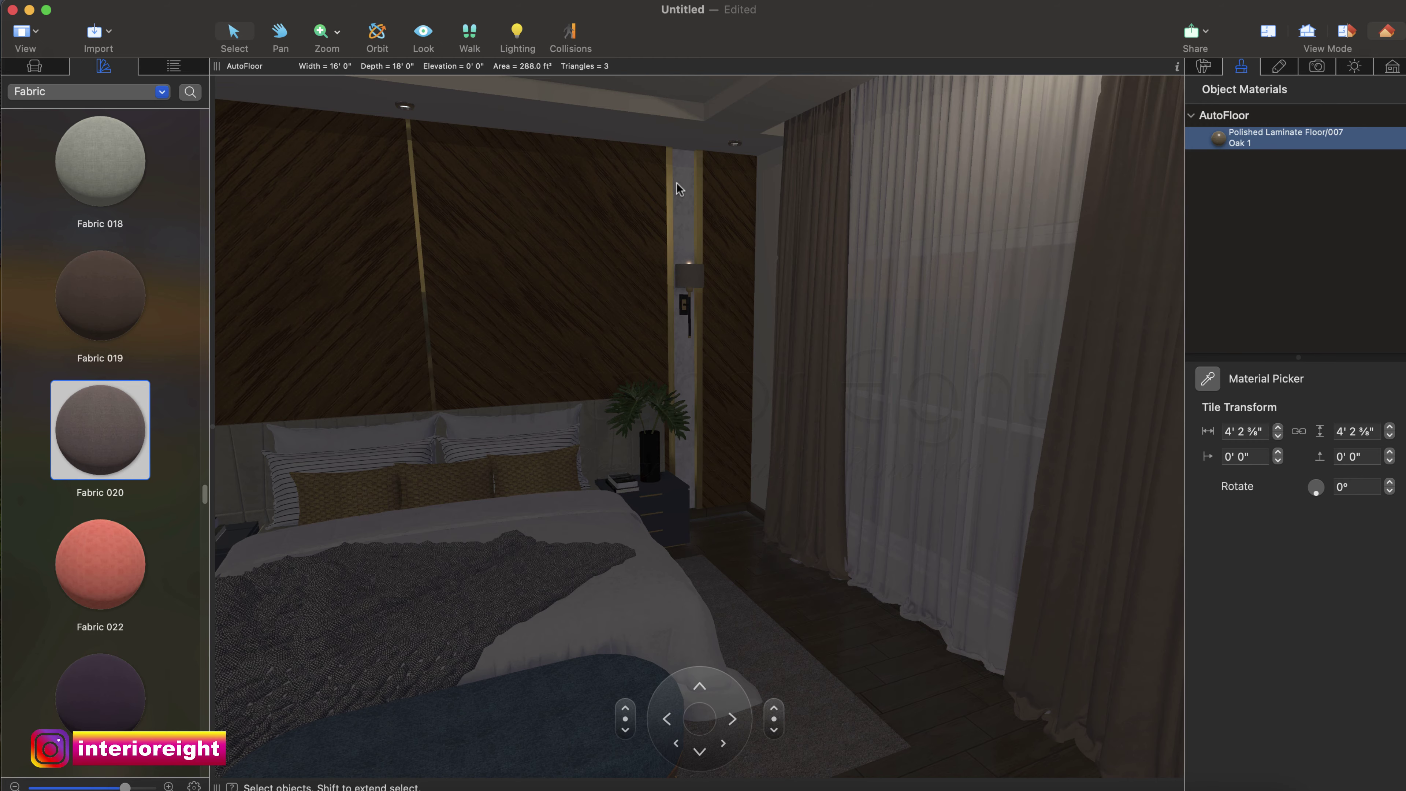
key("Left")
key("Right")
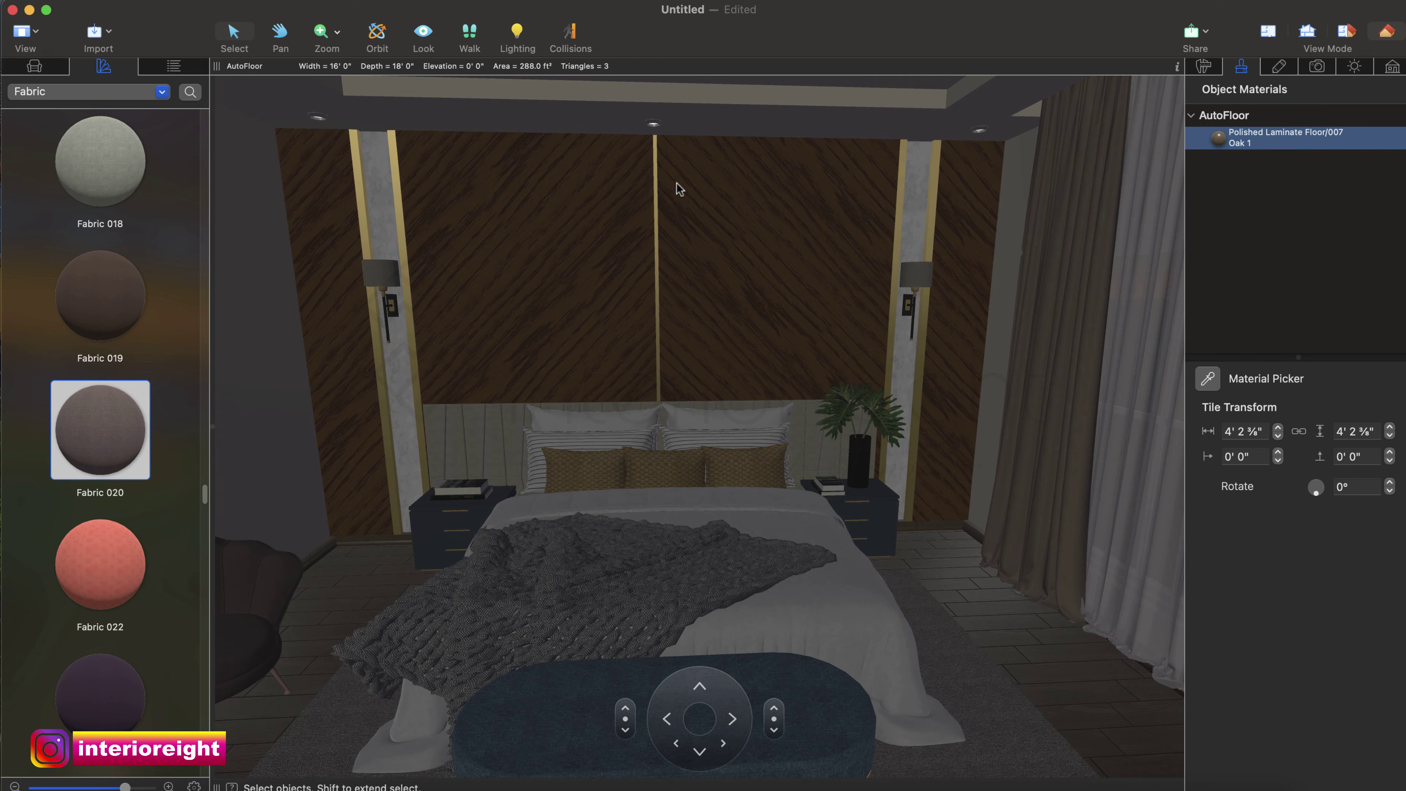
key("Right")
key("Right")
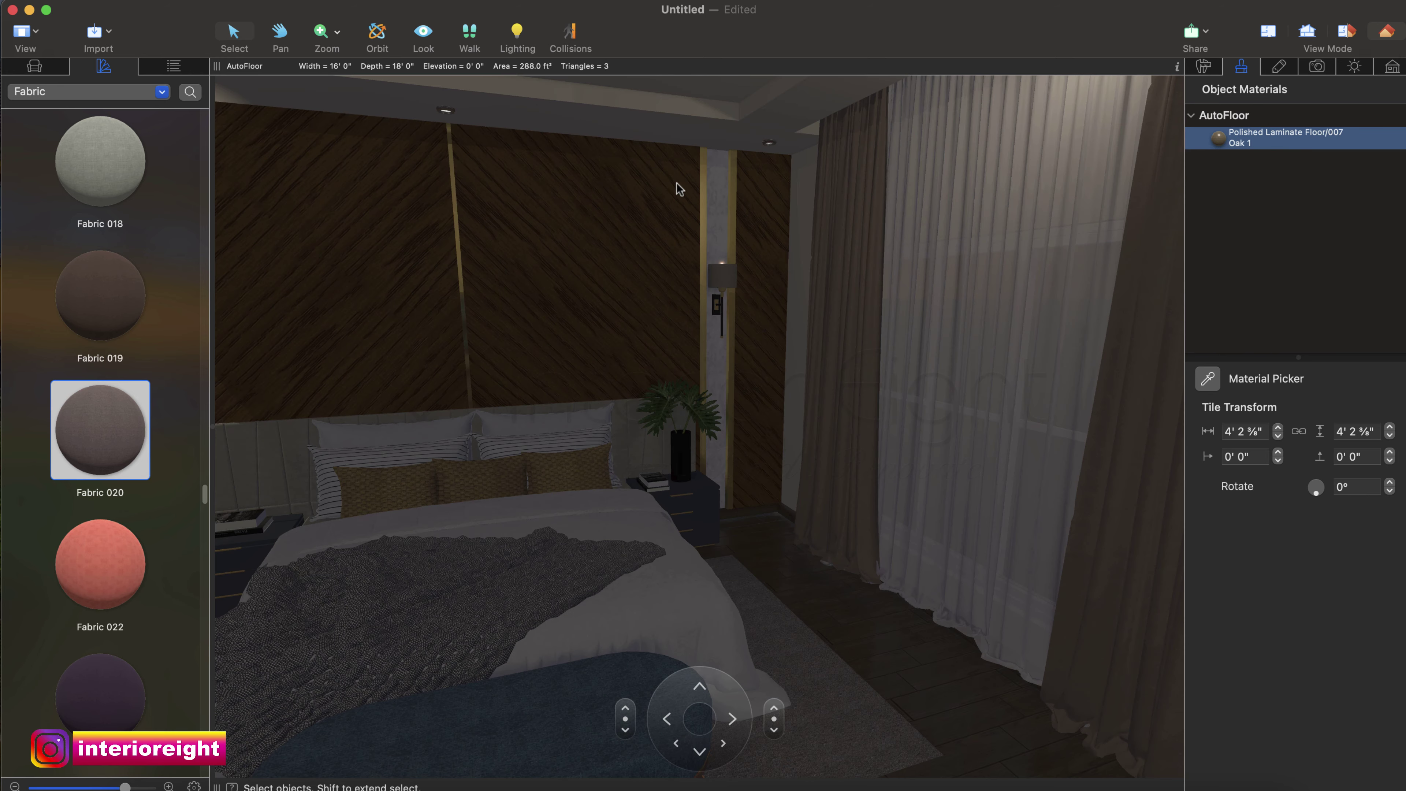
key("Left")
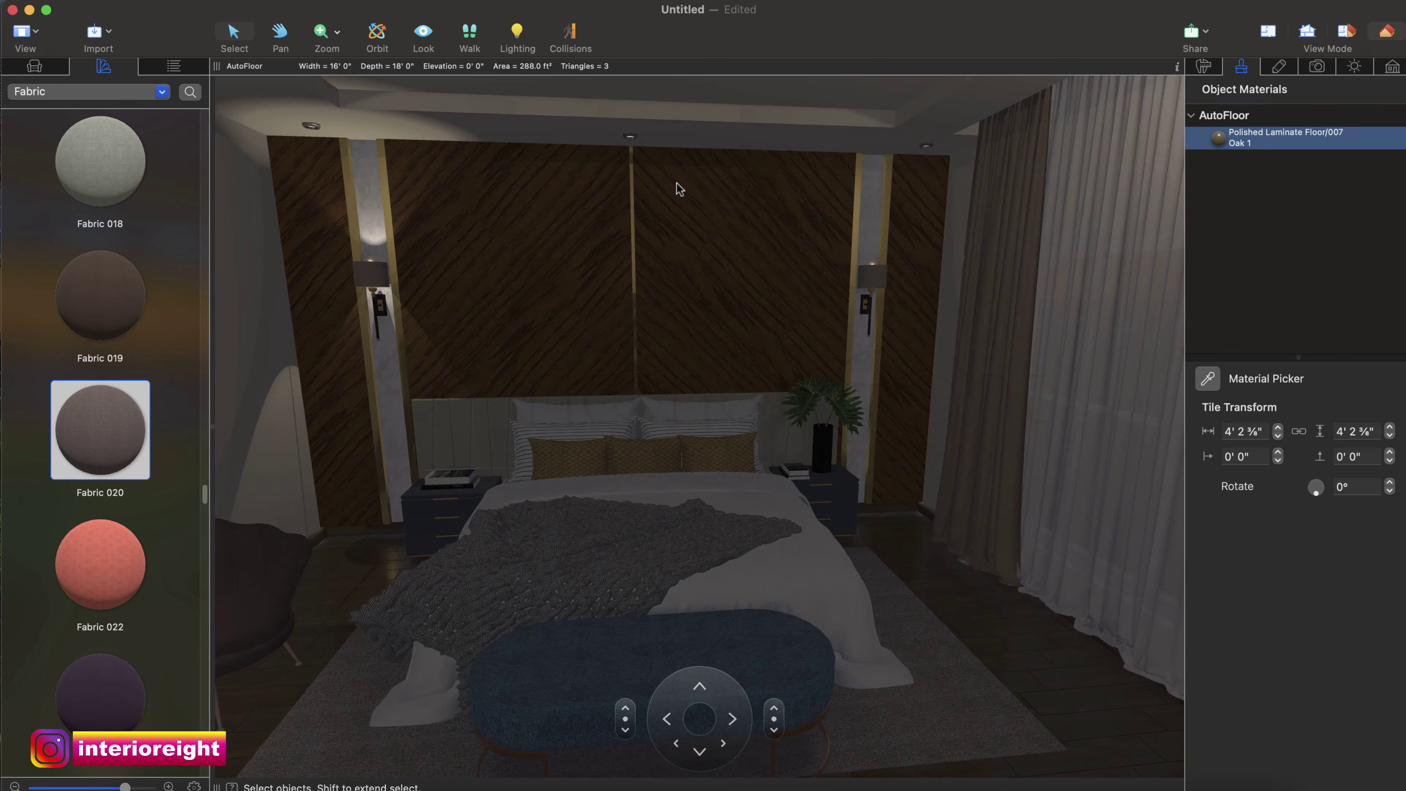
key("Left")
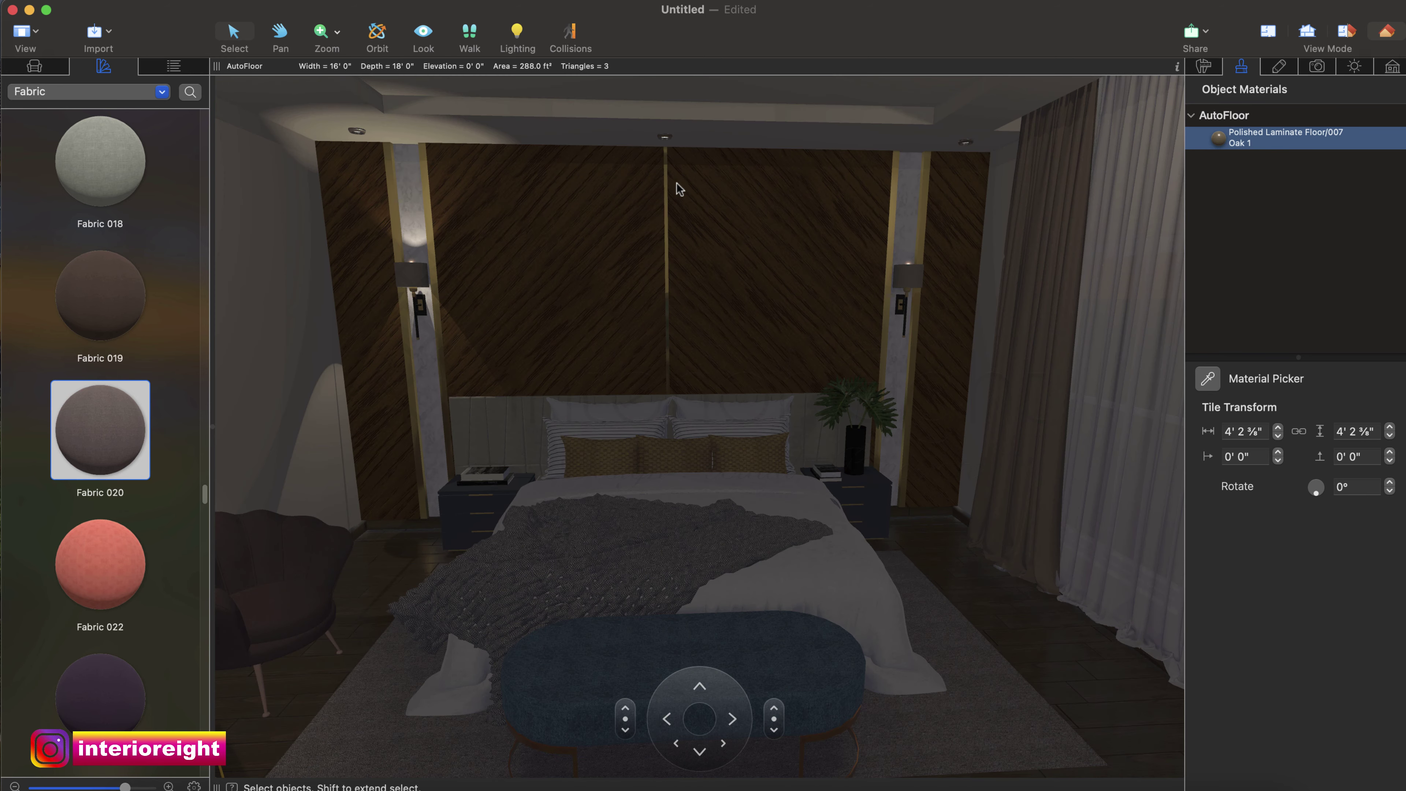
left_click(511, 32)
Find the beige curtain's Color_L05 material in the library and apply it to the upholstery of both armchairs.
left_click(1035, 191)
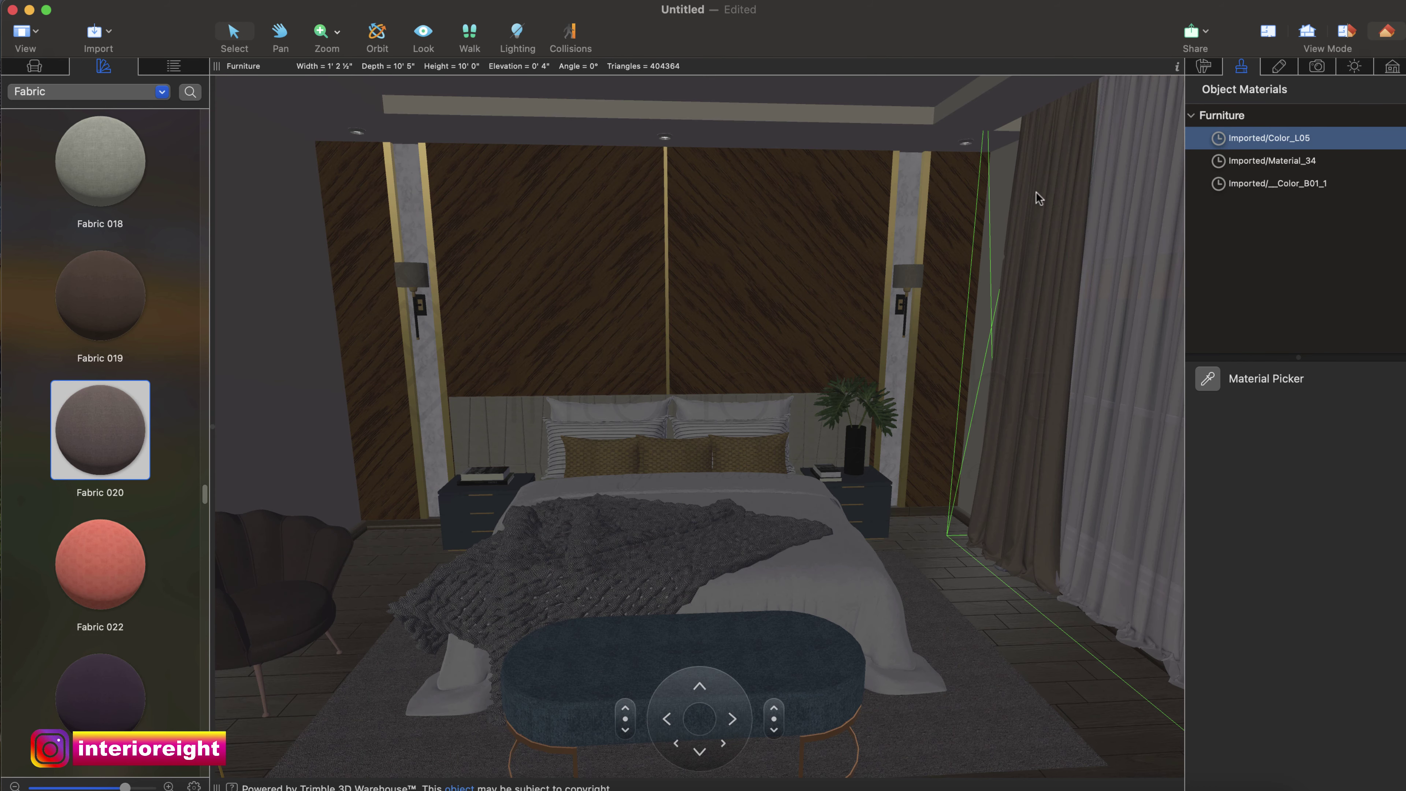
right_click(1223, 138)
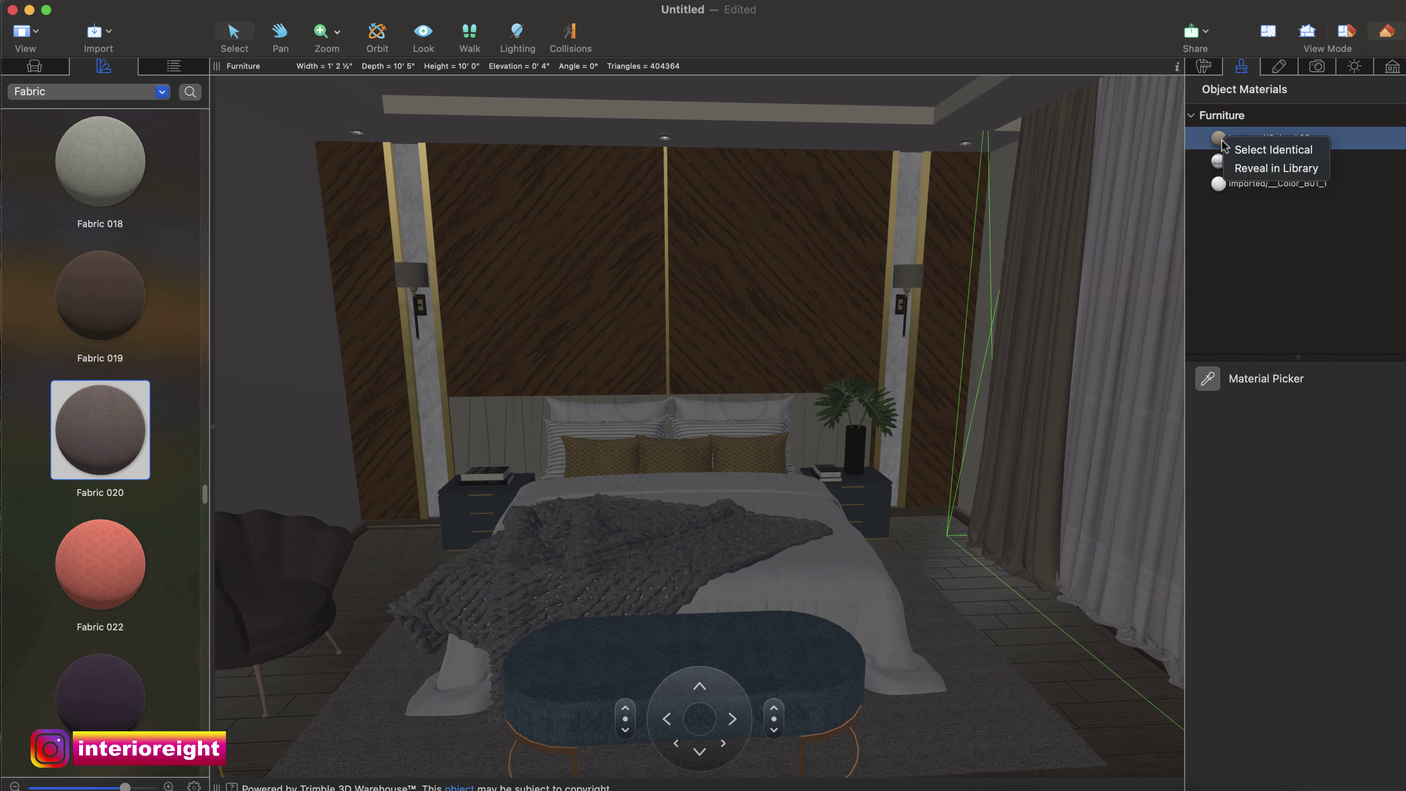
left_click(1252, 169)
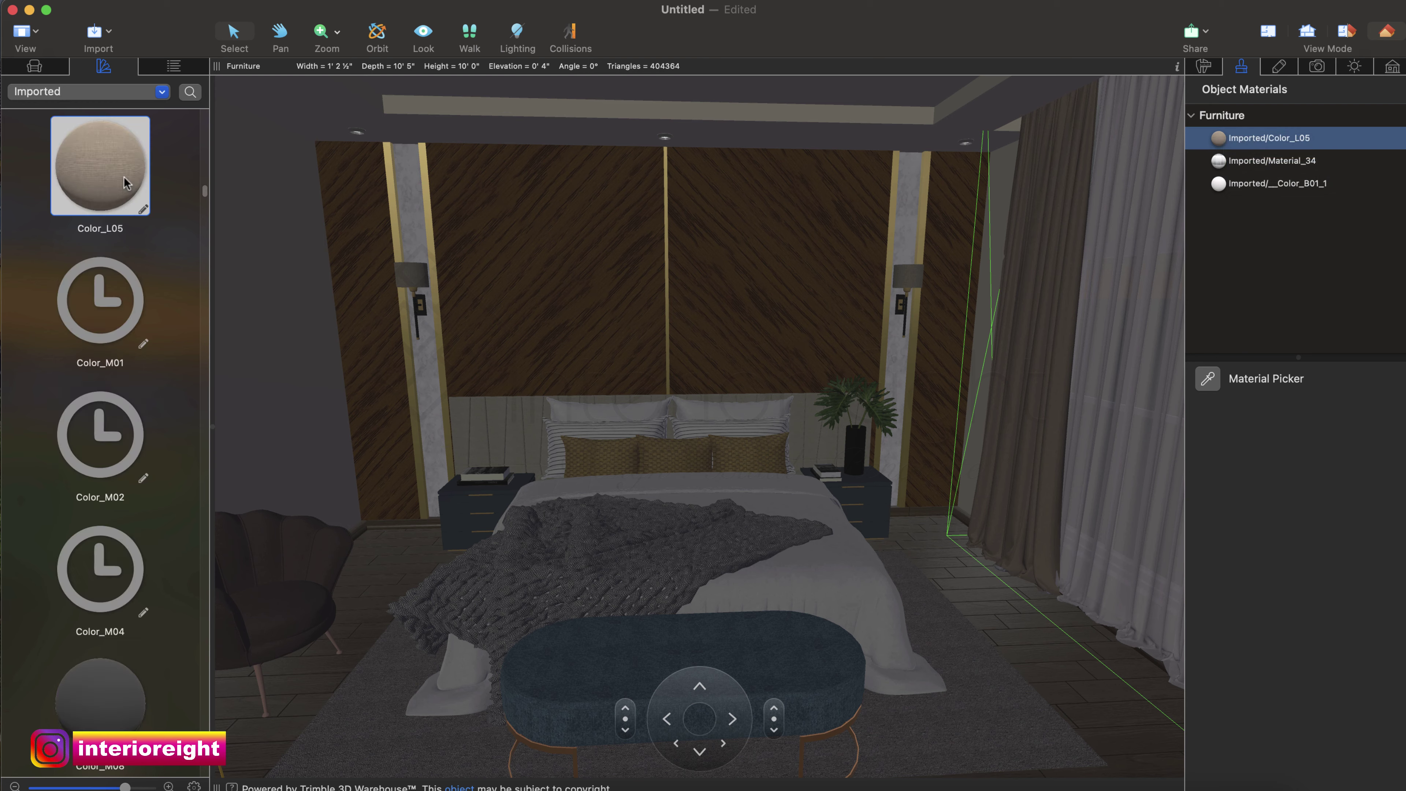
left_click_drag(119, 177, 280, 611)
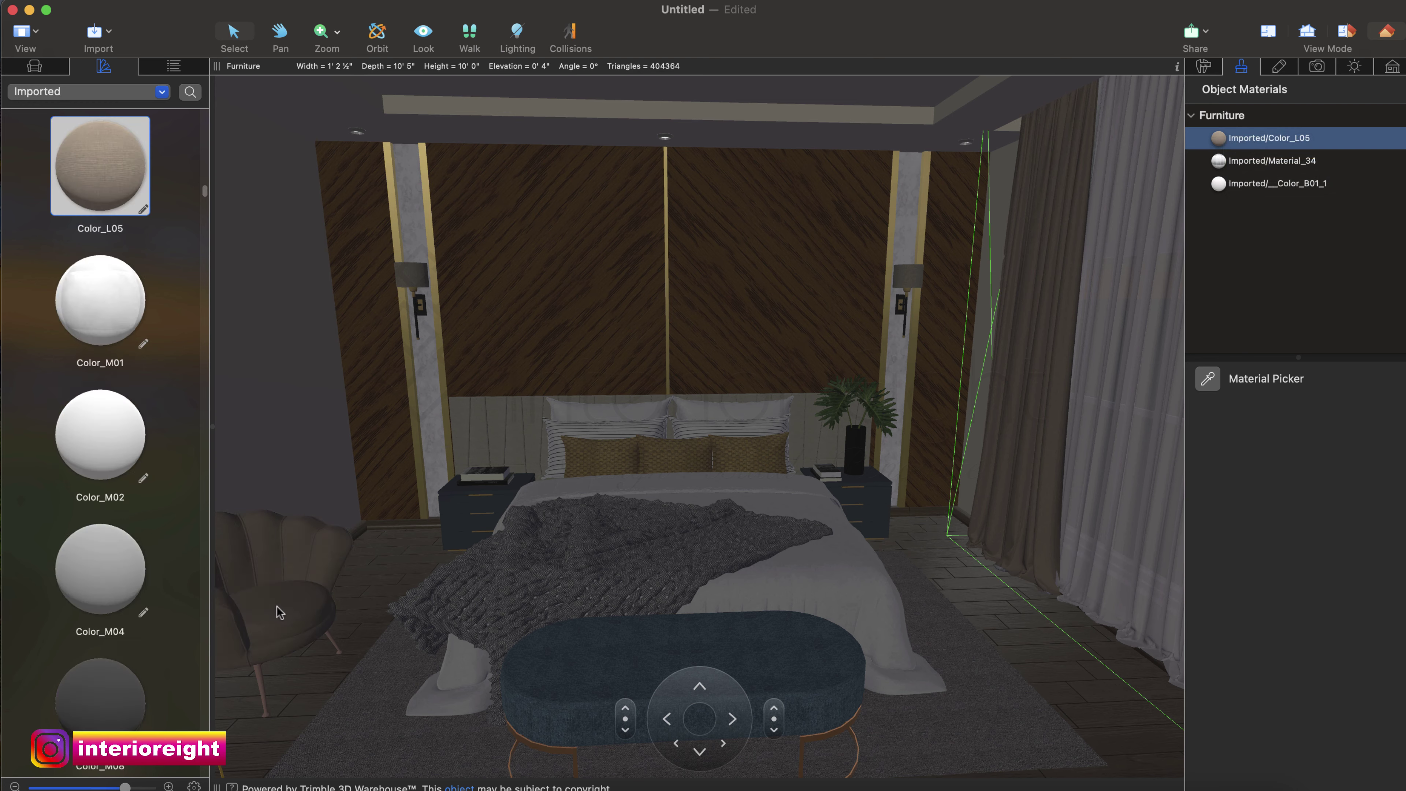
key("Left")
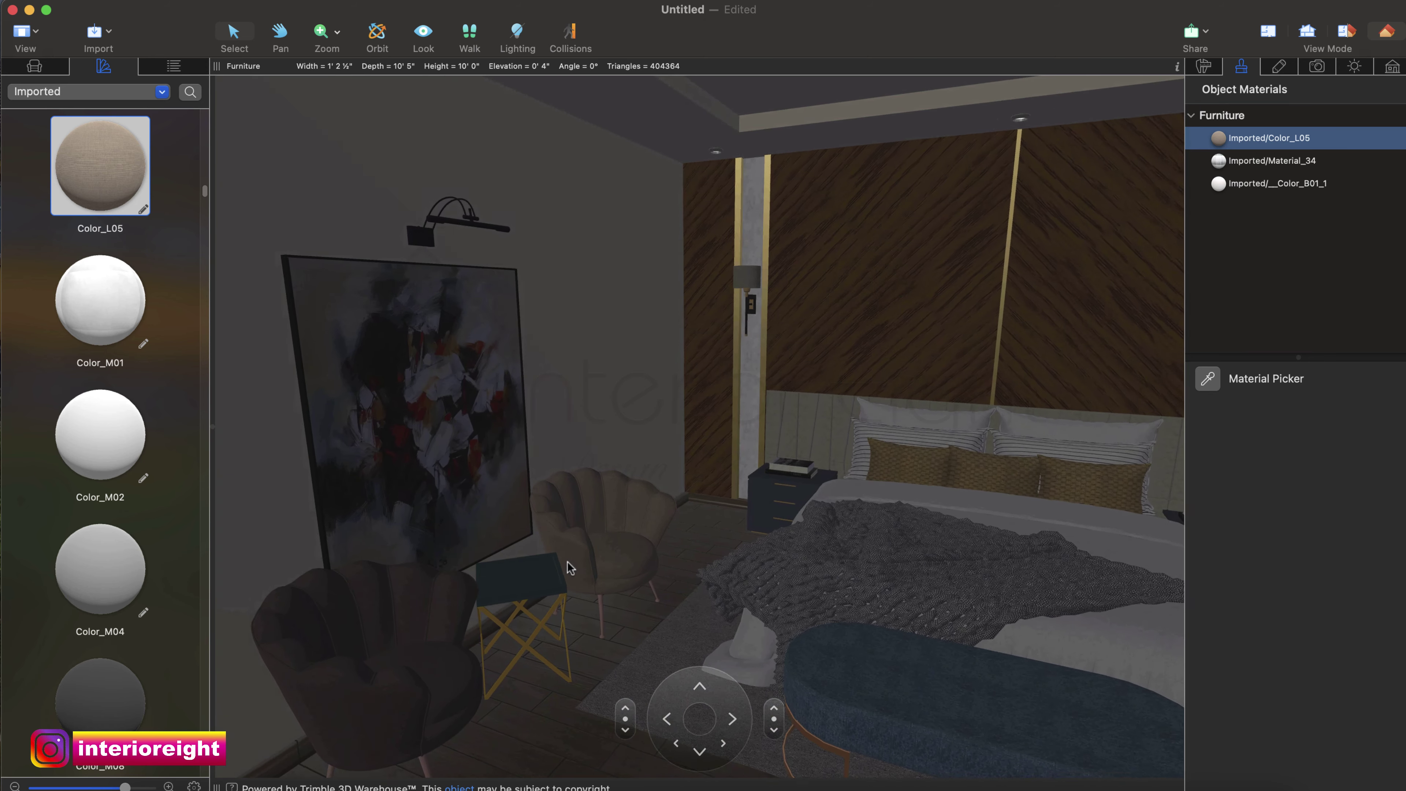
left_click_drag(83, 155, 443, 657)
Apply the Gold material from the Metals category to the legs of the nearer armchair.
key("Down")
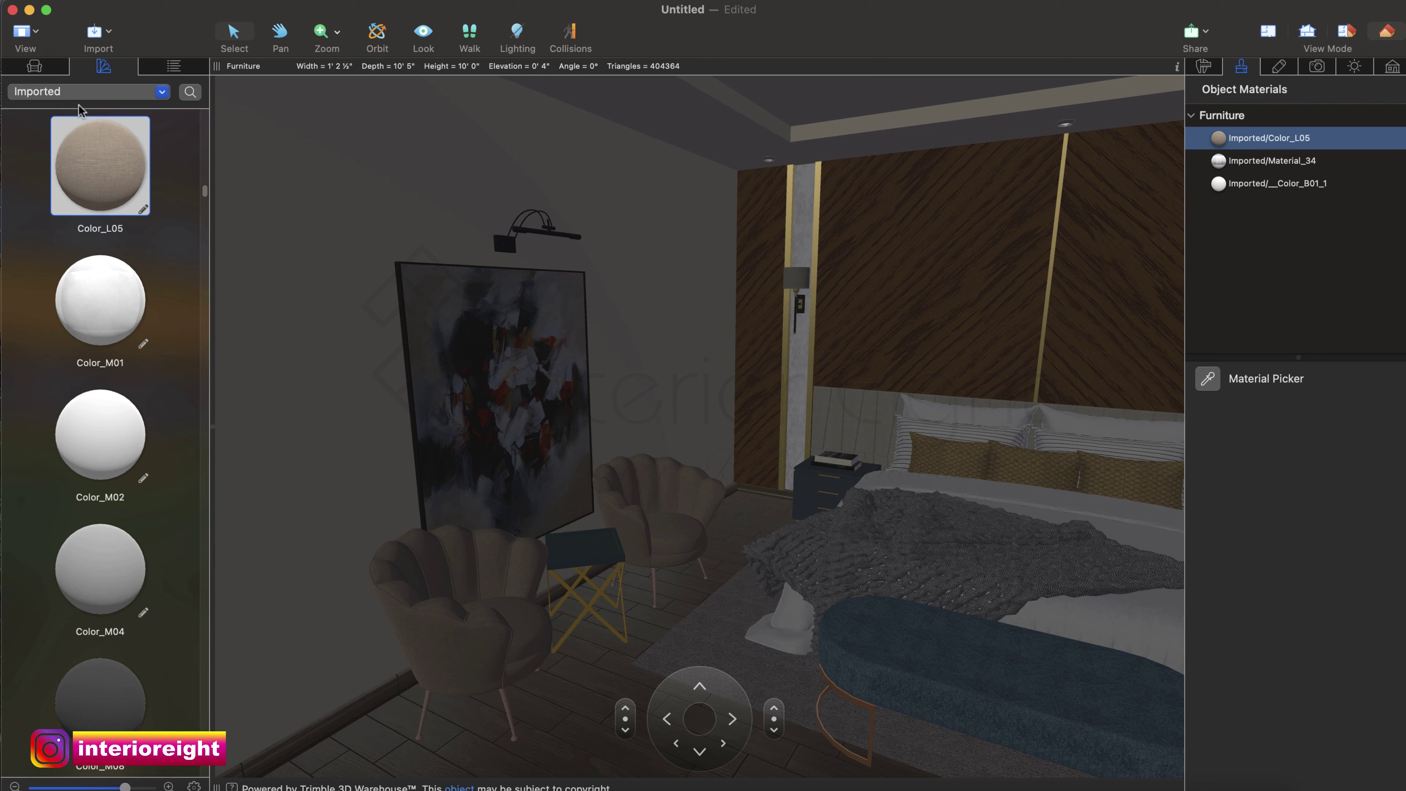
left_click(80, 93)
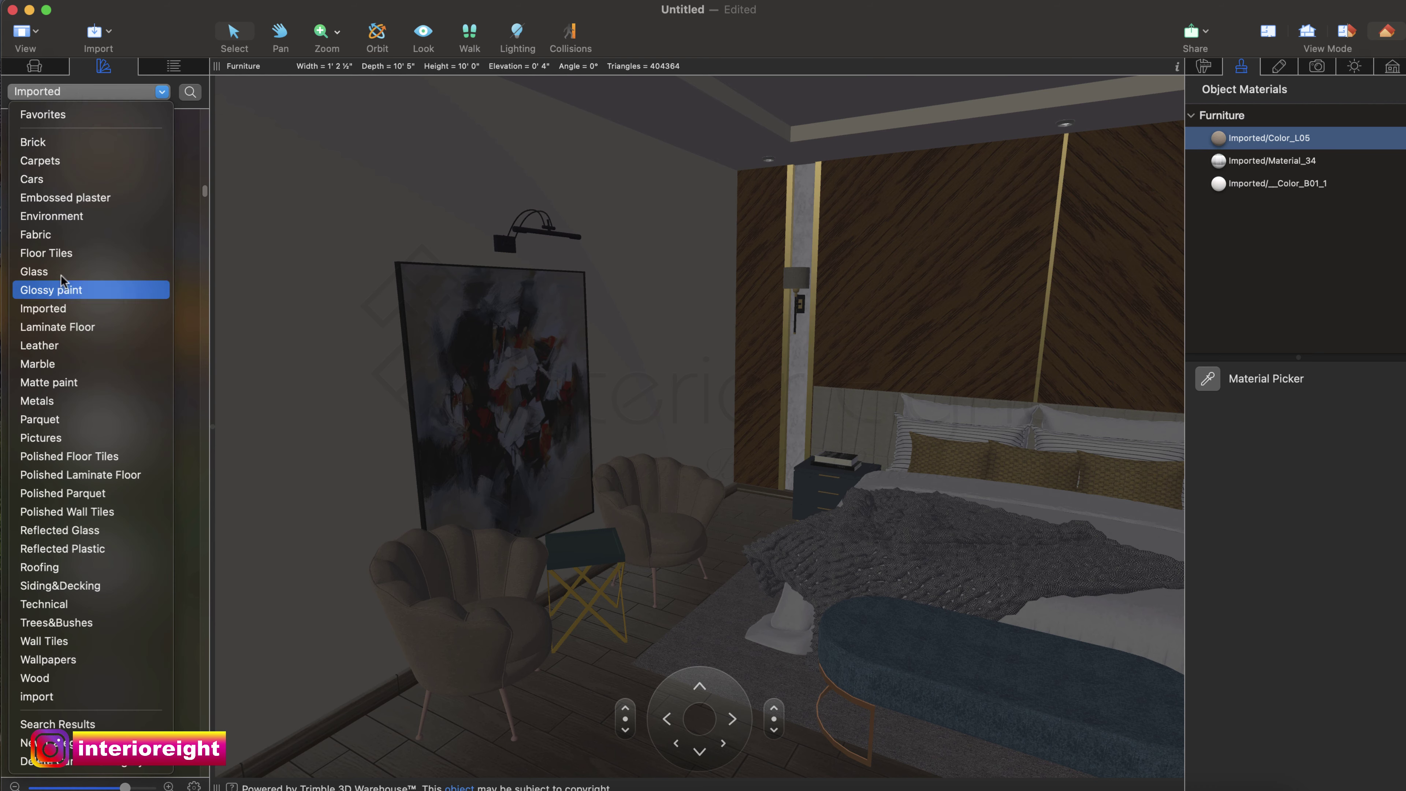
left_click(58, 400)
scroll(76, 358, "down", 10)
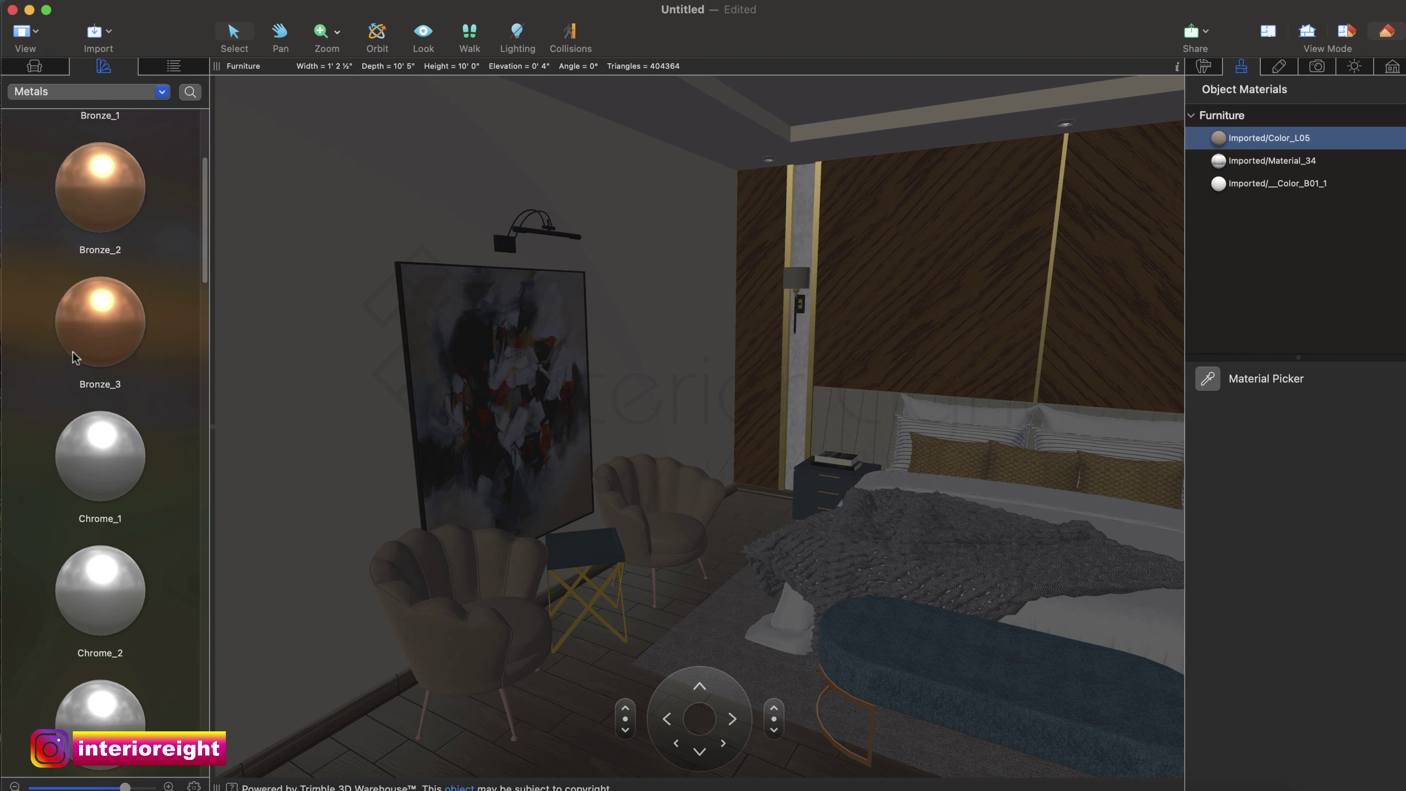
left_click_drag(95, 516, 504, 711)
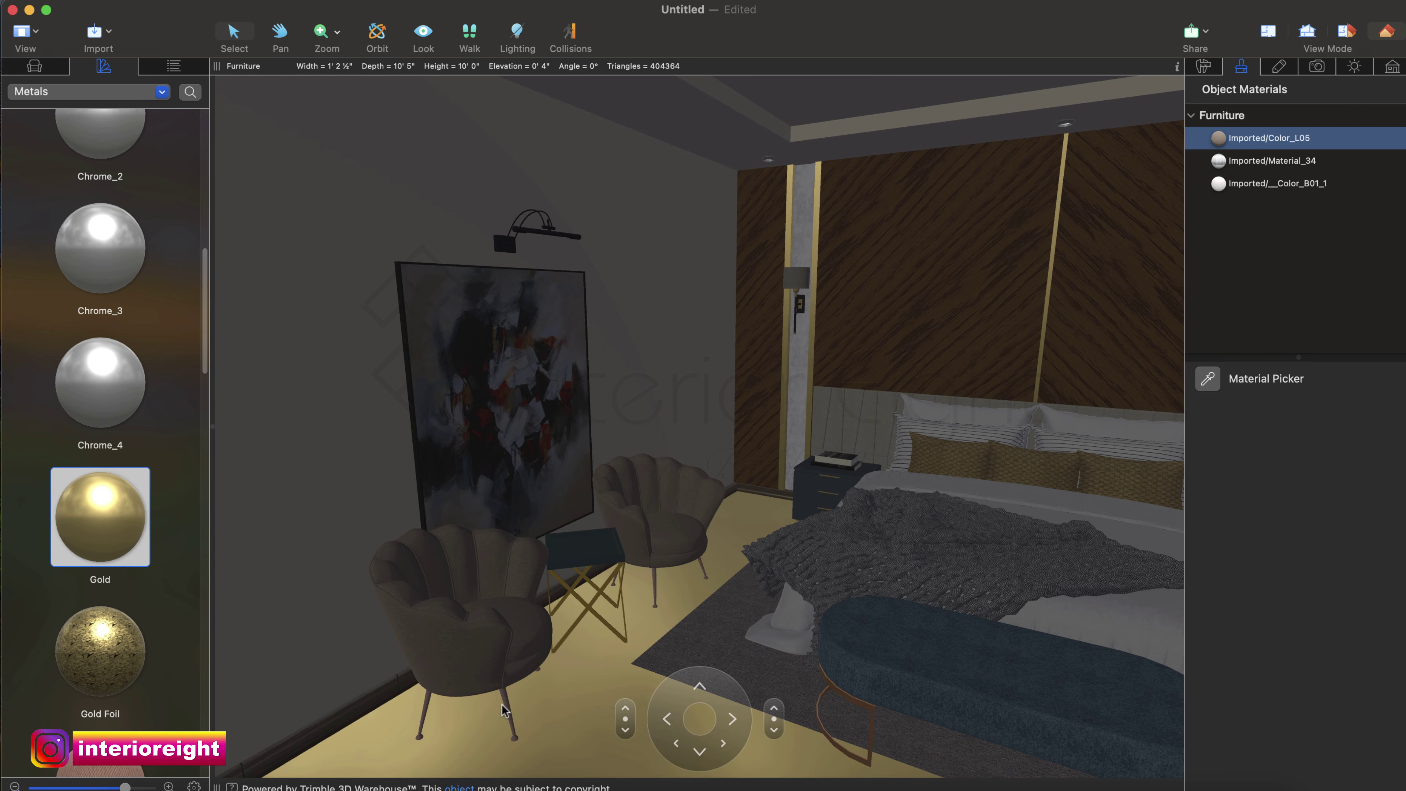
left_click_drag(107, 502, 511, 694)
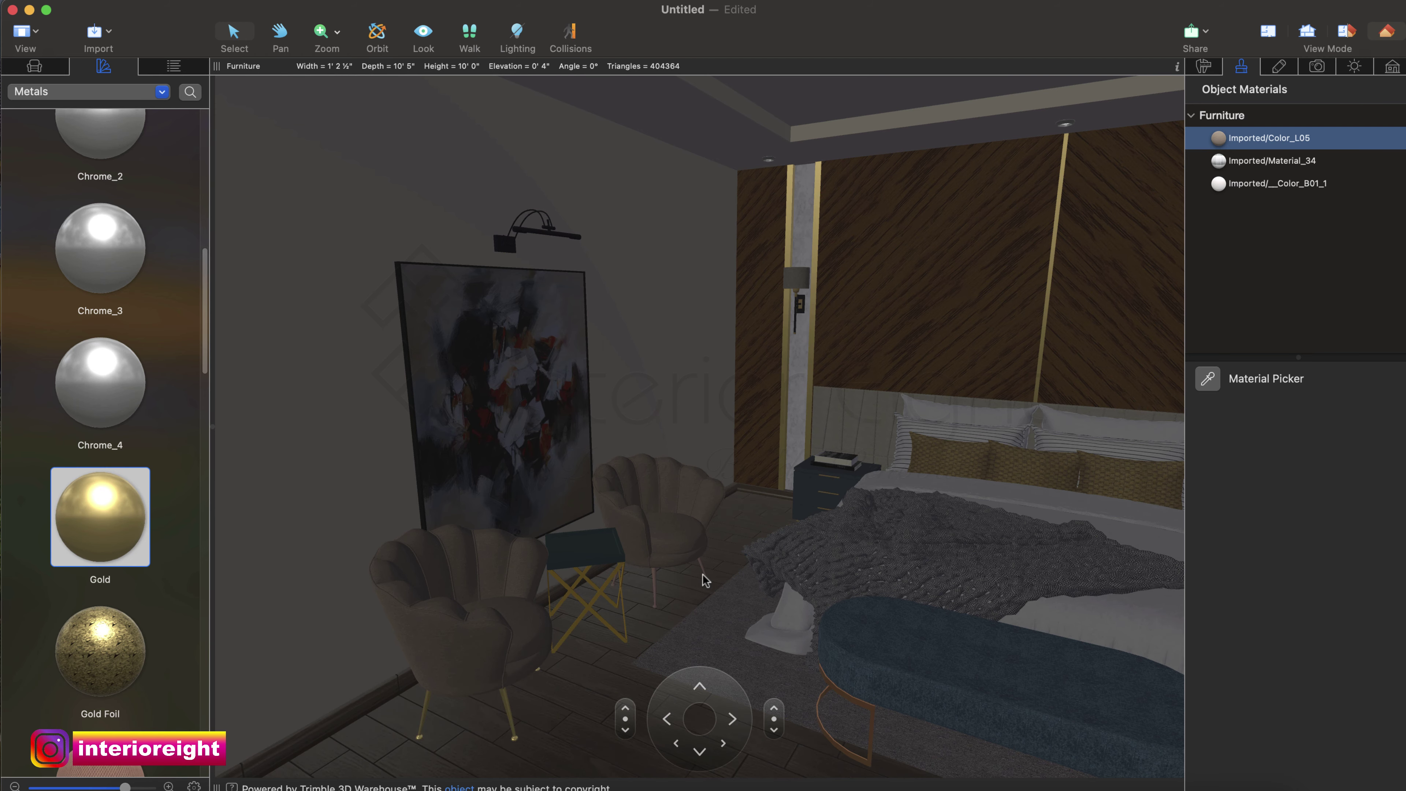
scroll(699, 576, "up", 5)
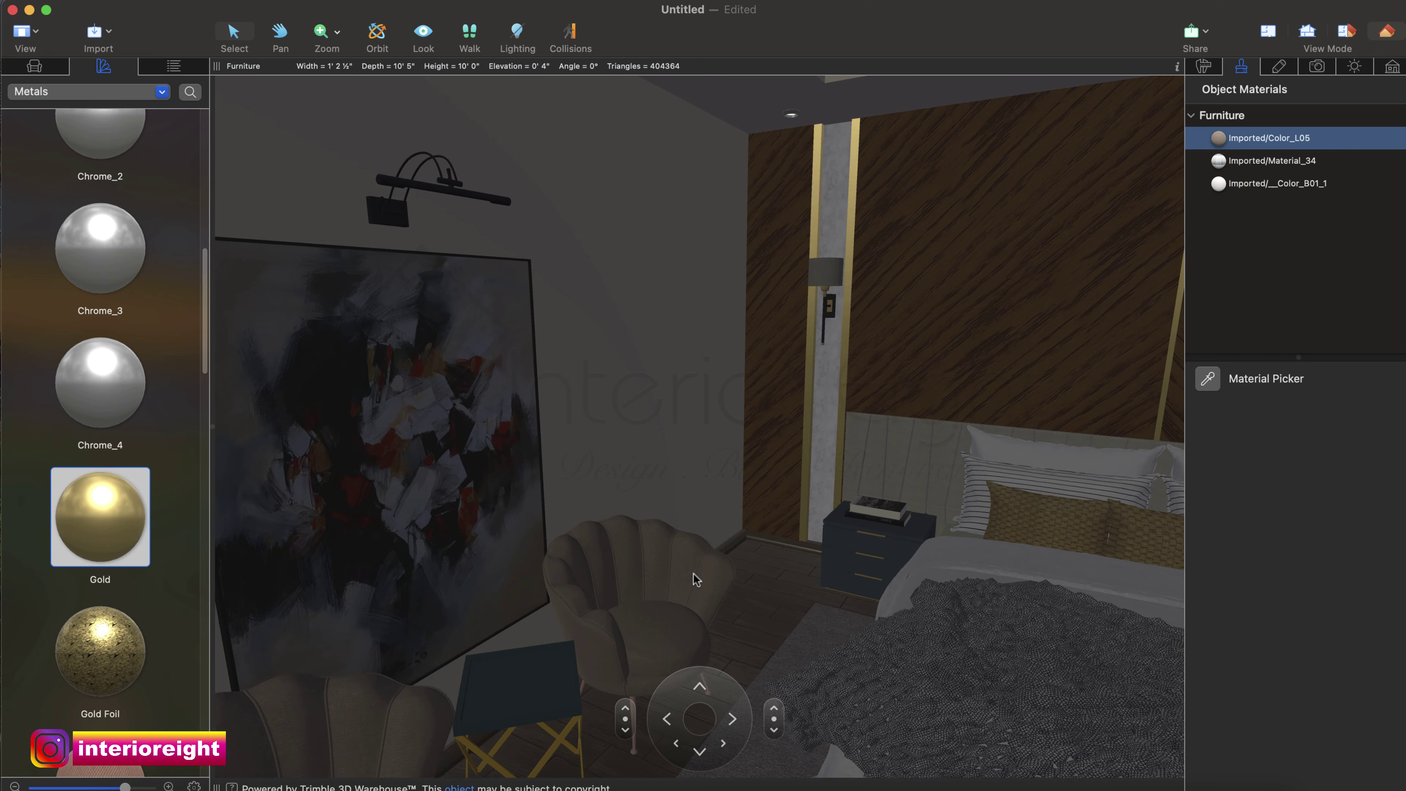
Apply the Gold material to the legs of the farther armchair beside the nightstand.
scroll(693, 574, "up", 6)
scroll(656, 550, "up", 3)
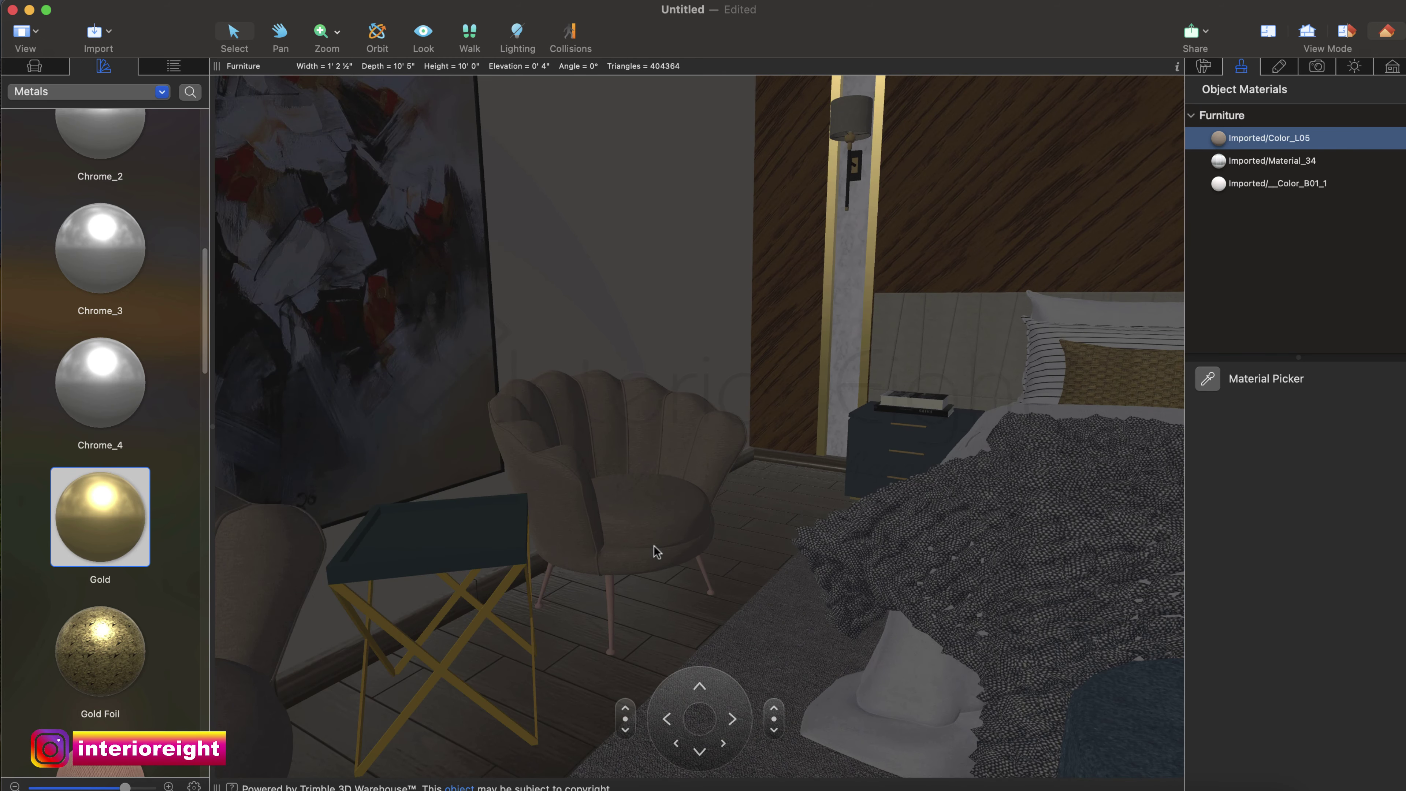
left_click_drag(88, 523, 598, 599)
left_click_drag(130, 526, 616, 598)
left_click_drag(118, 518, 474, 627)
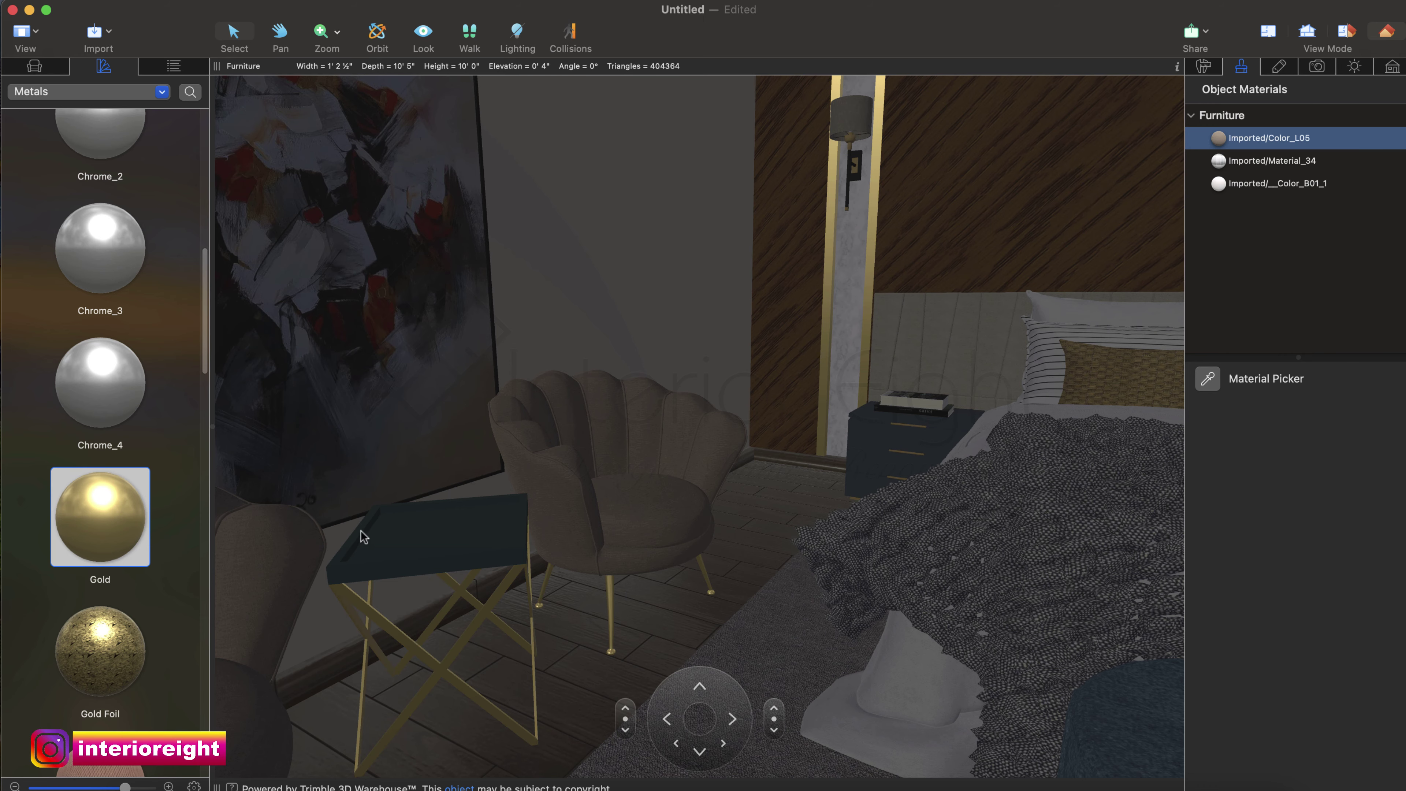
Apply the Gold material to the curved leg frame of the blue bench at the end nearest the armchairs.
scroll(546, 459, "down", 5)
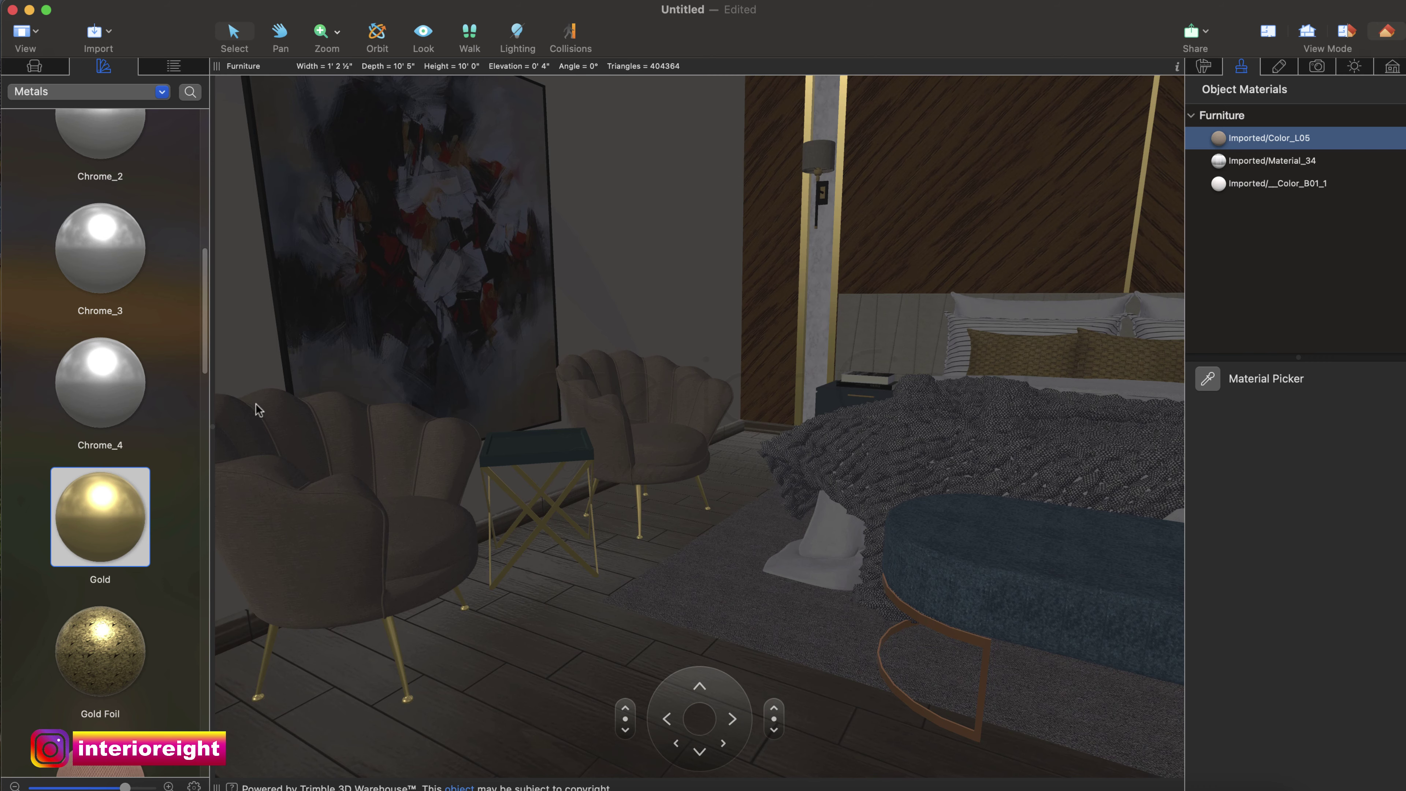
left_click_drag(112, 532, 985, 666)
scroll(837, 616, "down", 5)
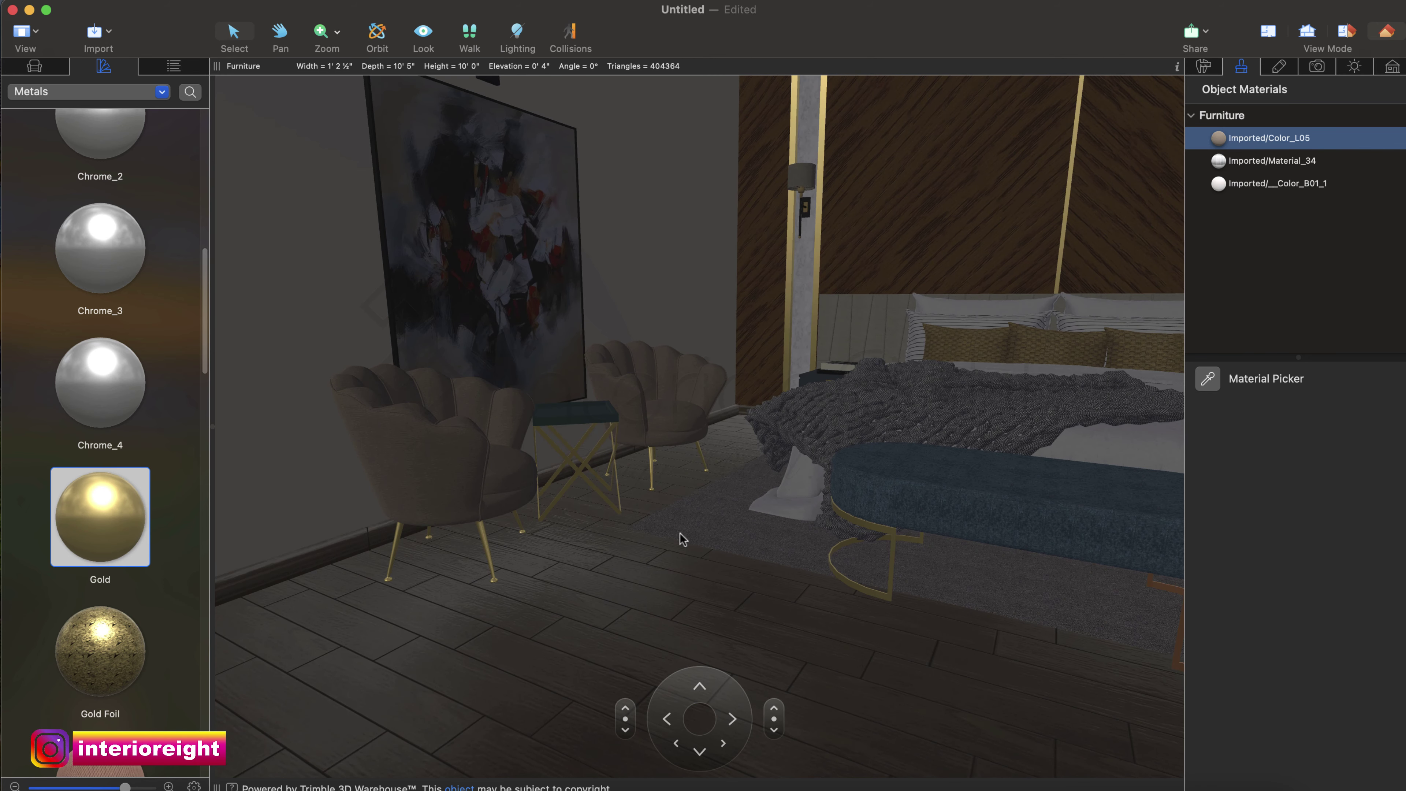
scroll(727, 540, "right", 5)
left_click_drag(94, 531, 1012, 614)
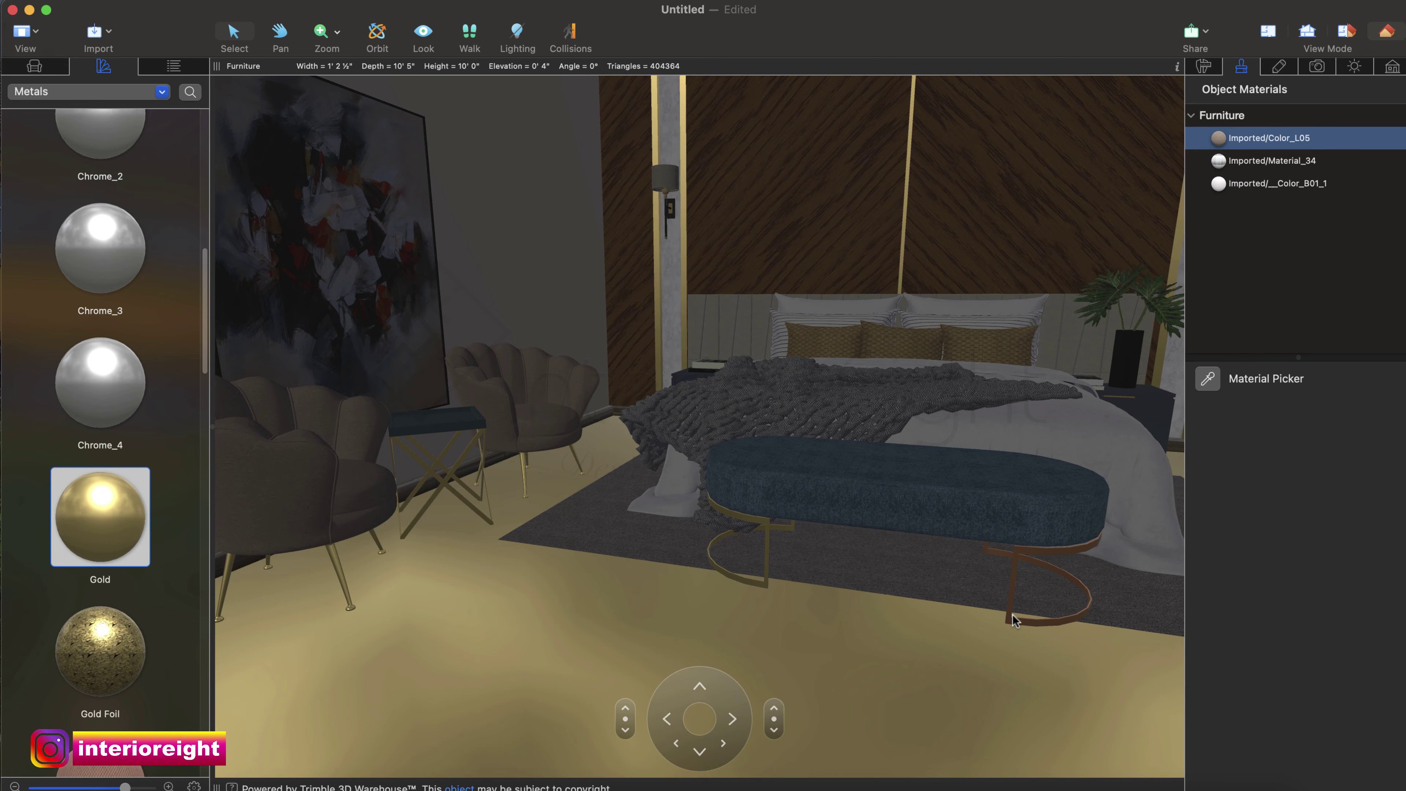
key("super+z")
left_click_drag(98, 507, 1015, 603)
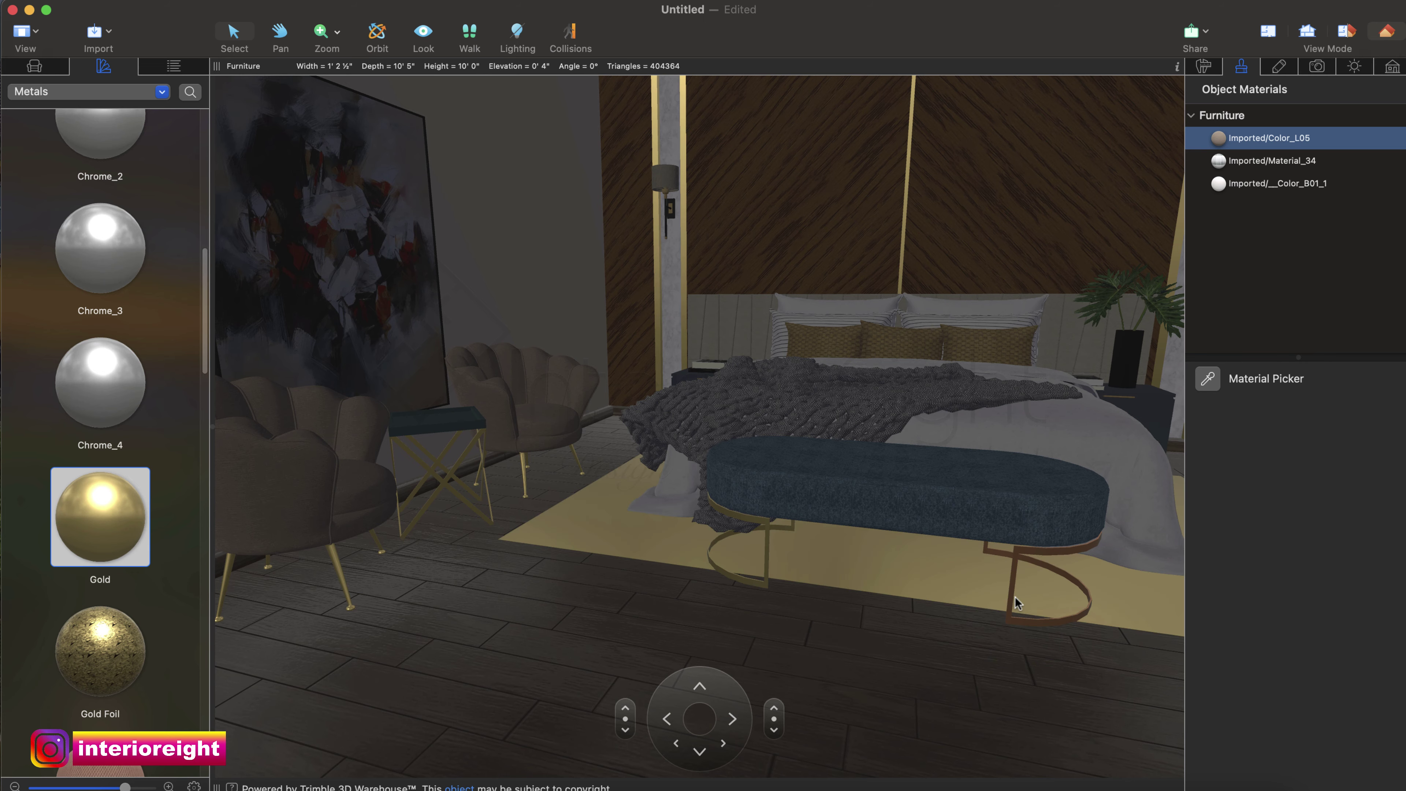
key("super+z")
Apply the Gold material to the remaining copper leg frame at the bench's window-side end.
scroll(1024, 603, "up", 3)
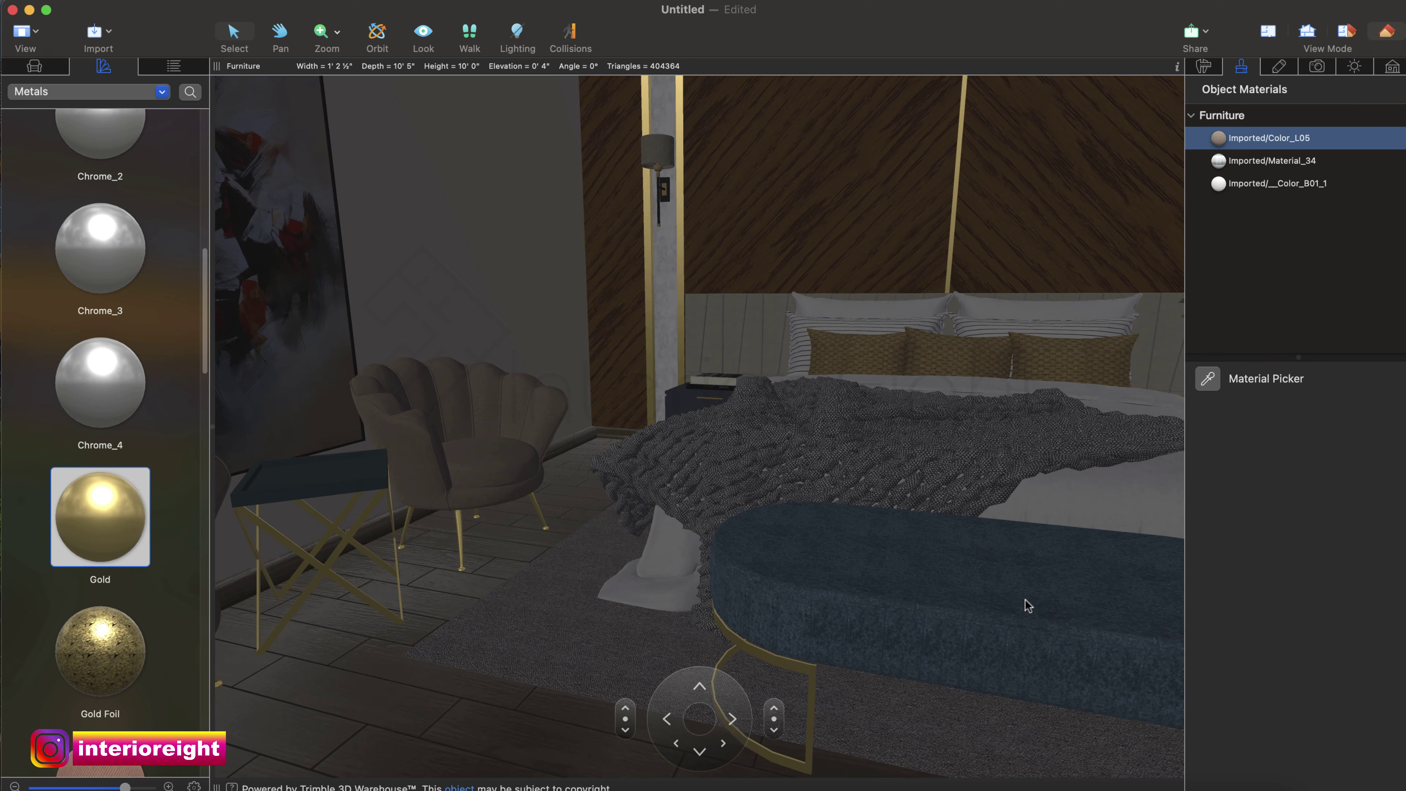
scroll(1024, 600, "right", 5)
left_click_drag(124, 505, 988, 665)
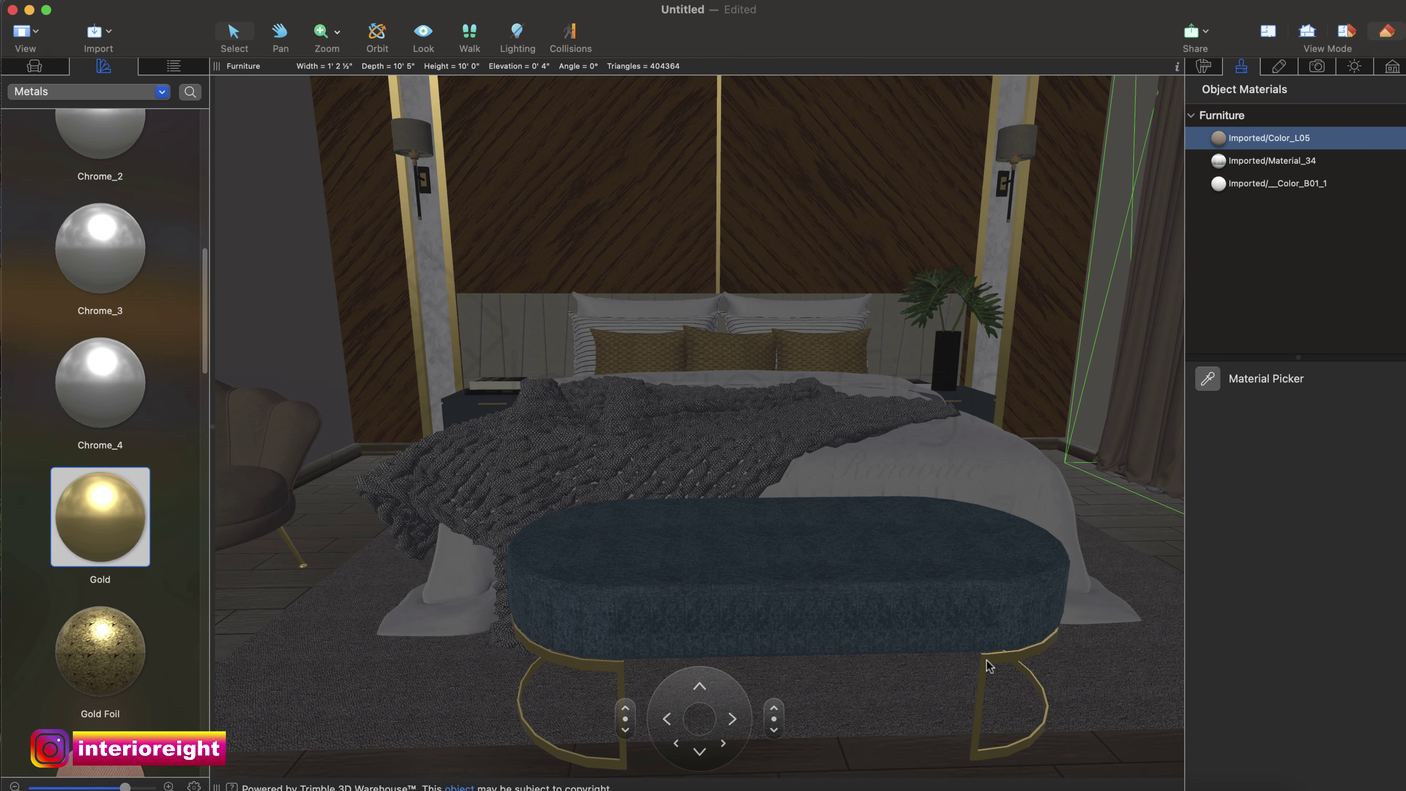
scroll(988, 665, "down", 3)
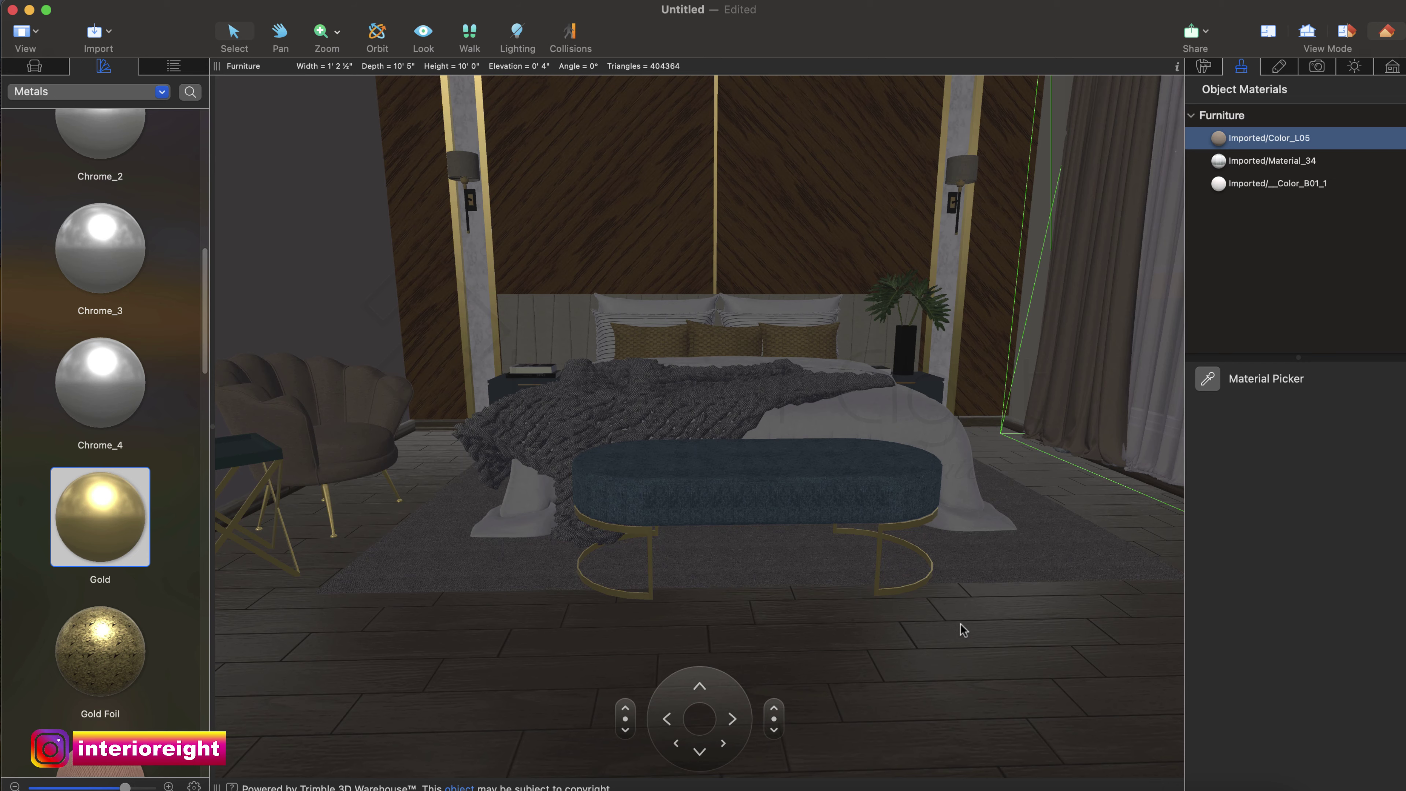
scroll(916, 588, "down", 3)
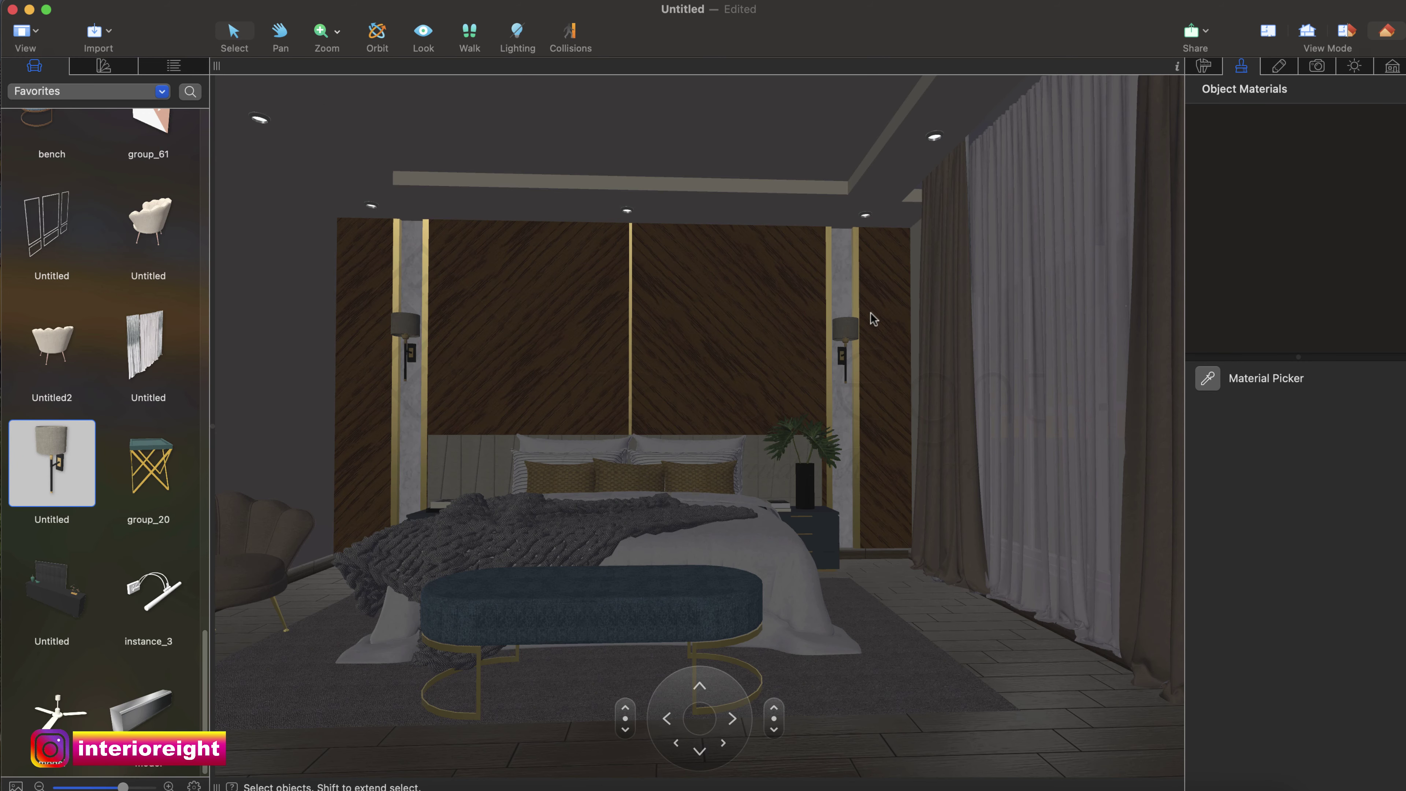
Find 06_Wool among the Fabric materials and apply it to the shades of both wall sconces beside the bed.
left_click(145, 93)
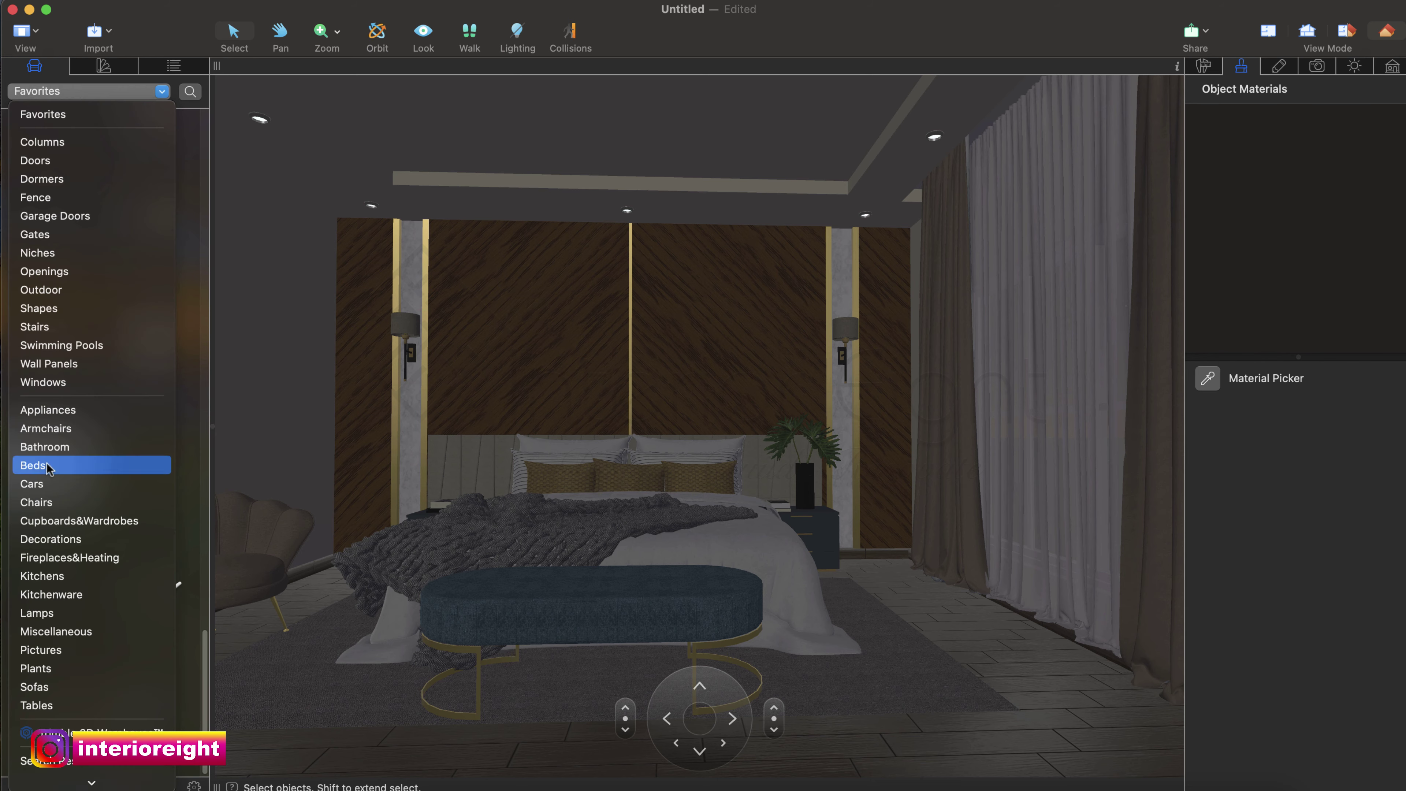
left_click(97, 72)
left_click(103, 65)
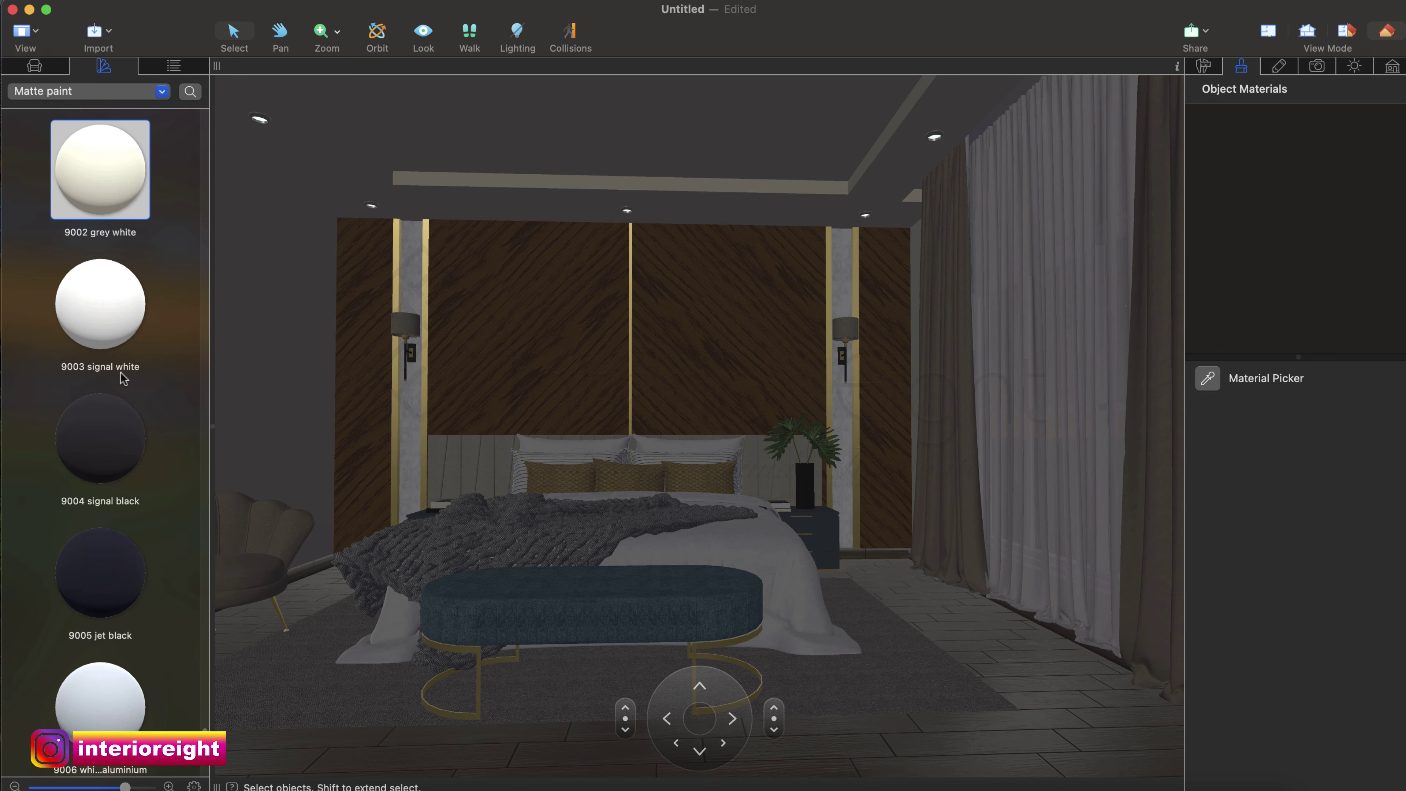
scroll(125, 304, "up", 2)
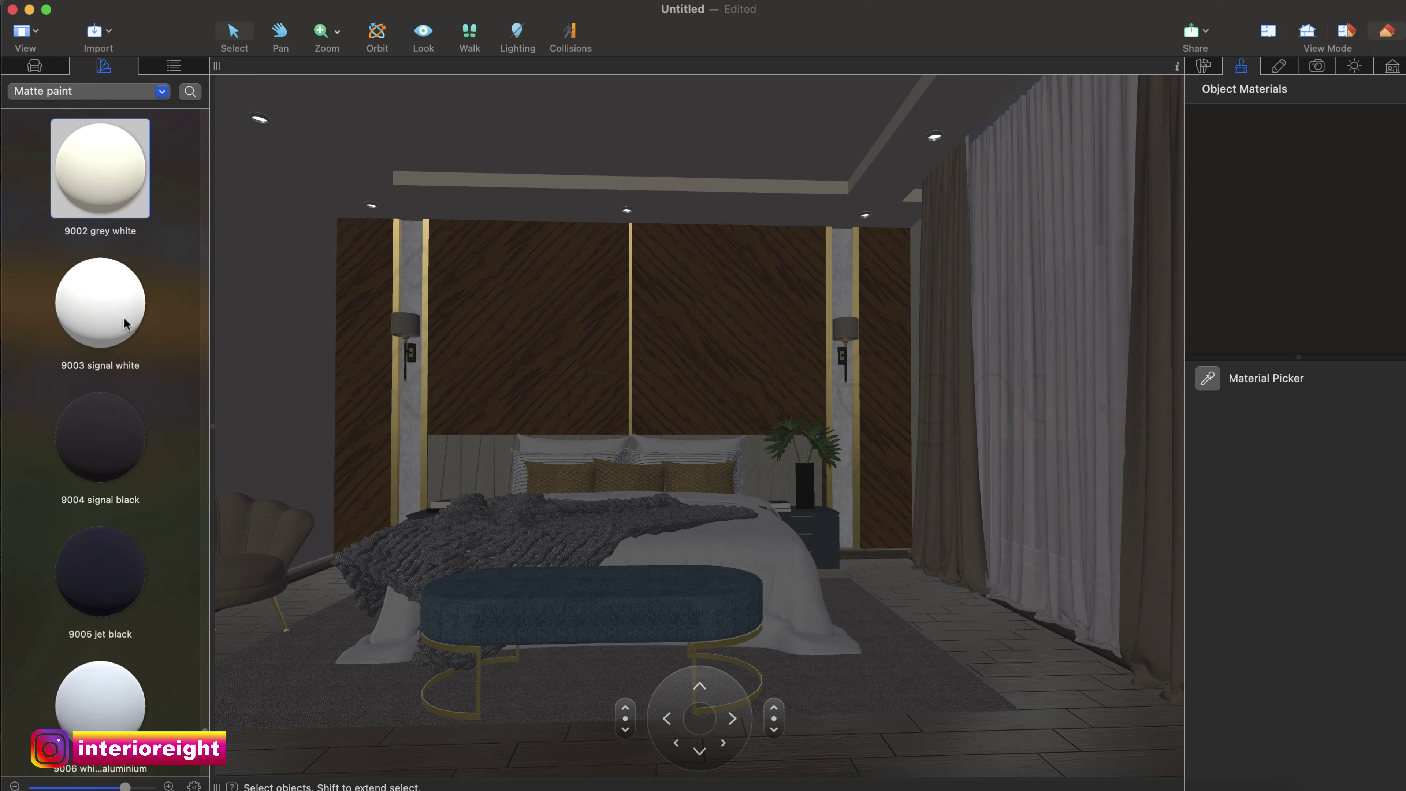
left_click(84, 93)
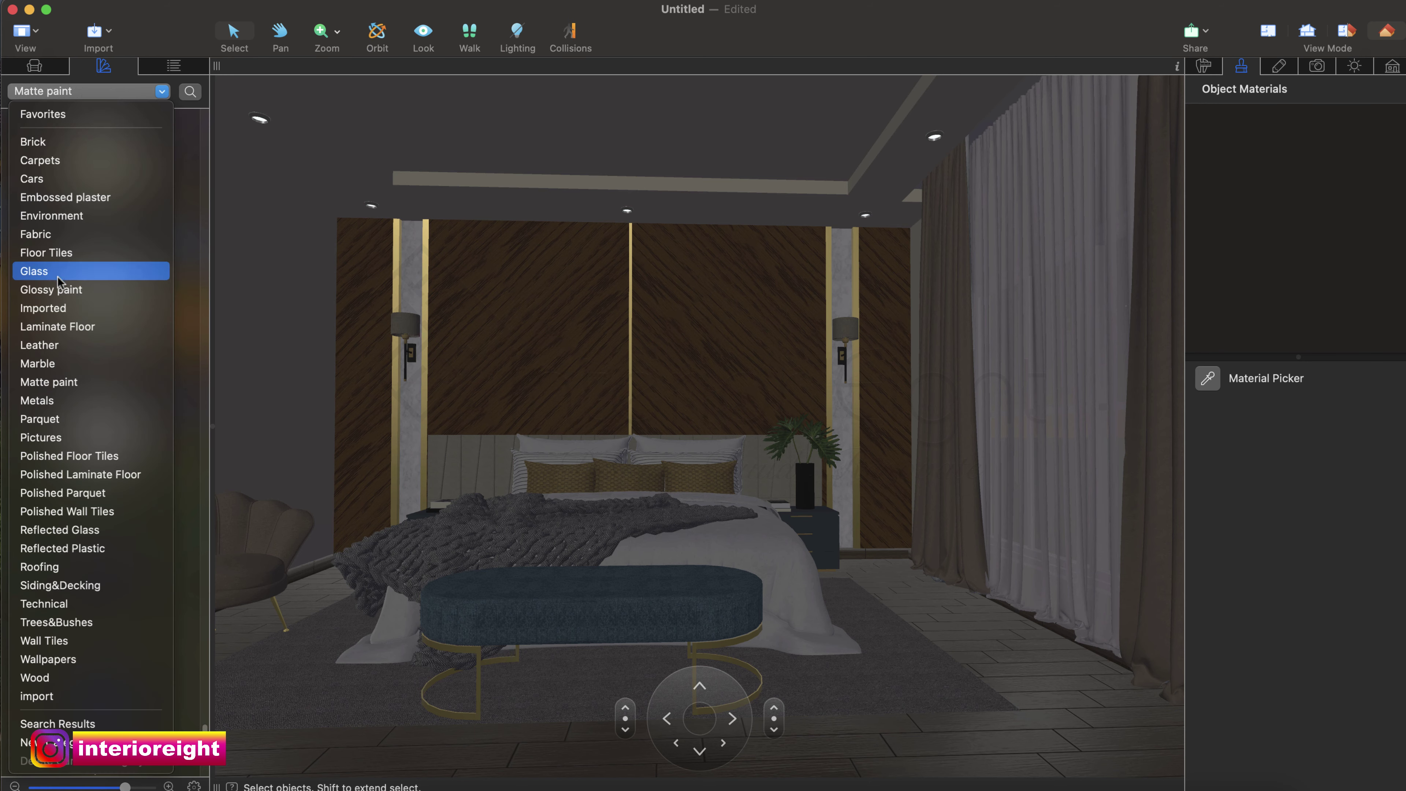
left_click(59, 245)
scroll(88, 393, "down", 5)
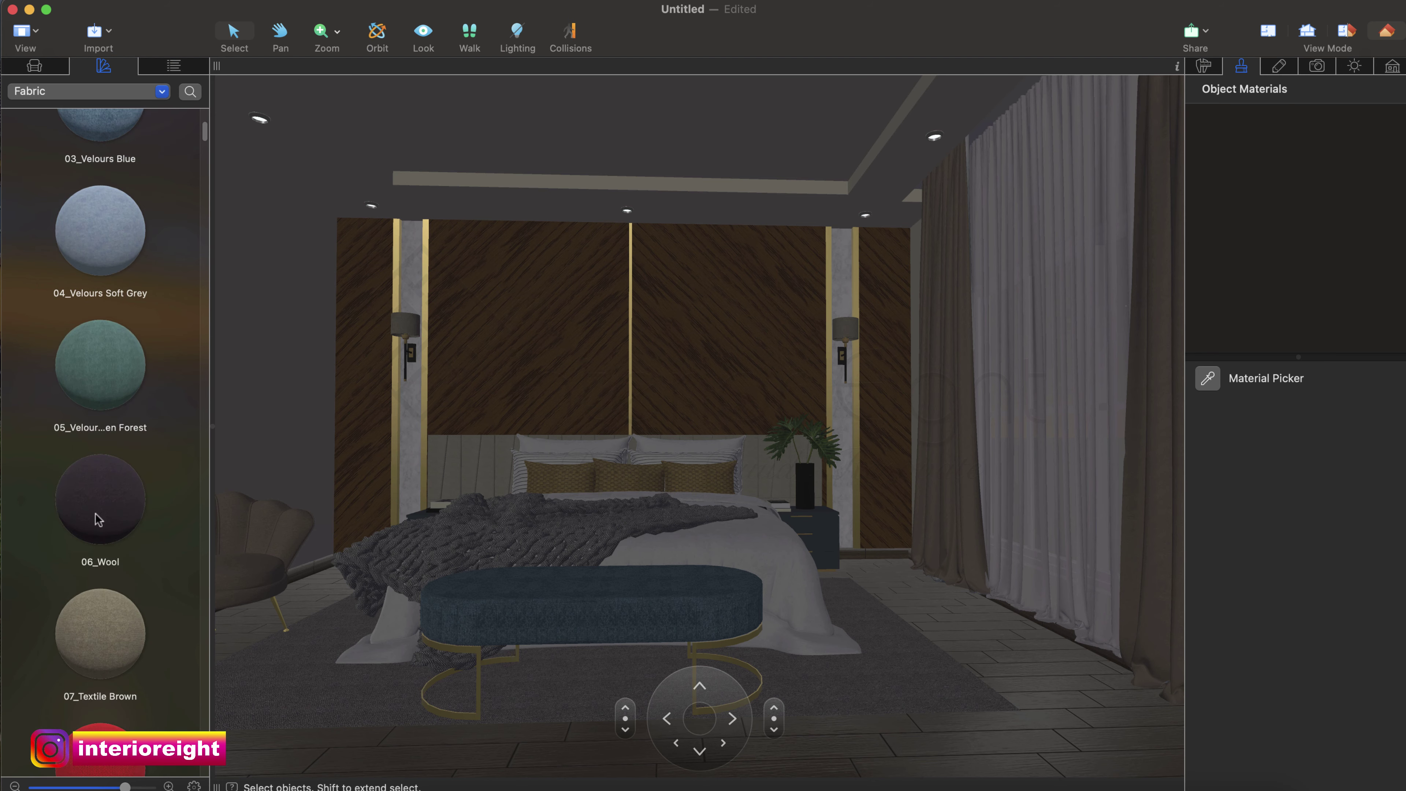
left_click_drag(98, 520, 405, 332)
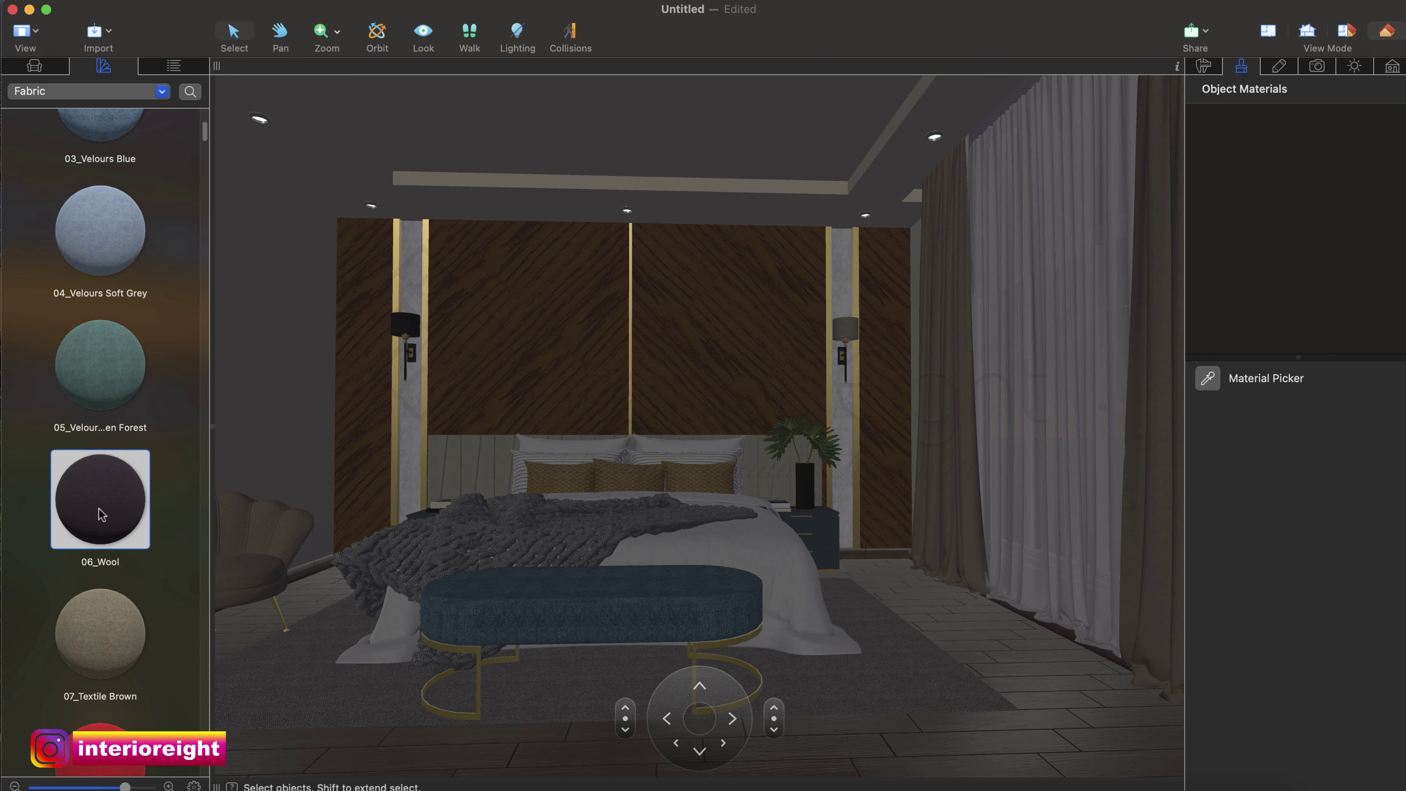
left_click_drag(102, 515, 845, 339)
Place the ceiling fan from the favorite objects on the 2D plan, centred over the foot of the bed.
left_click(38, 69)
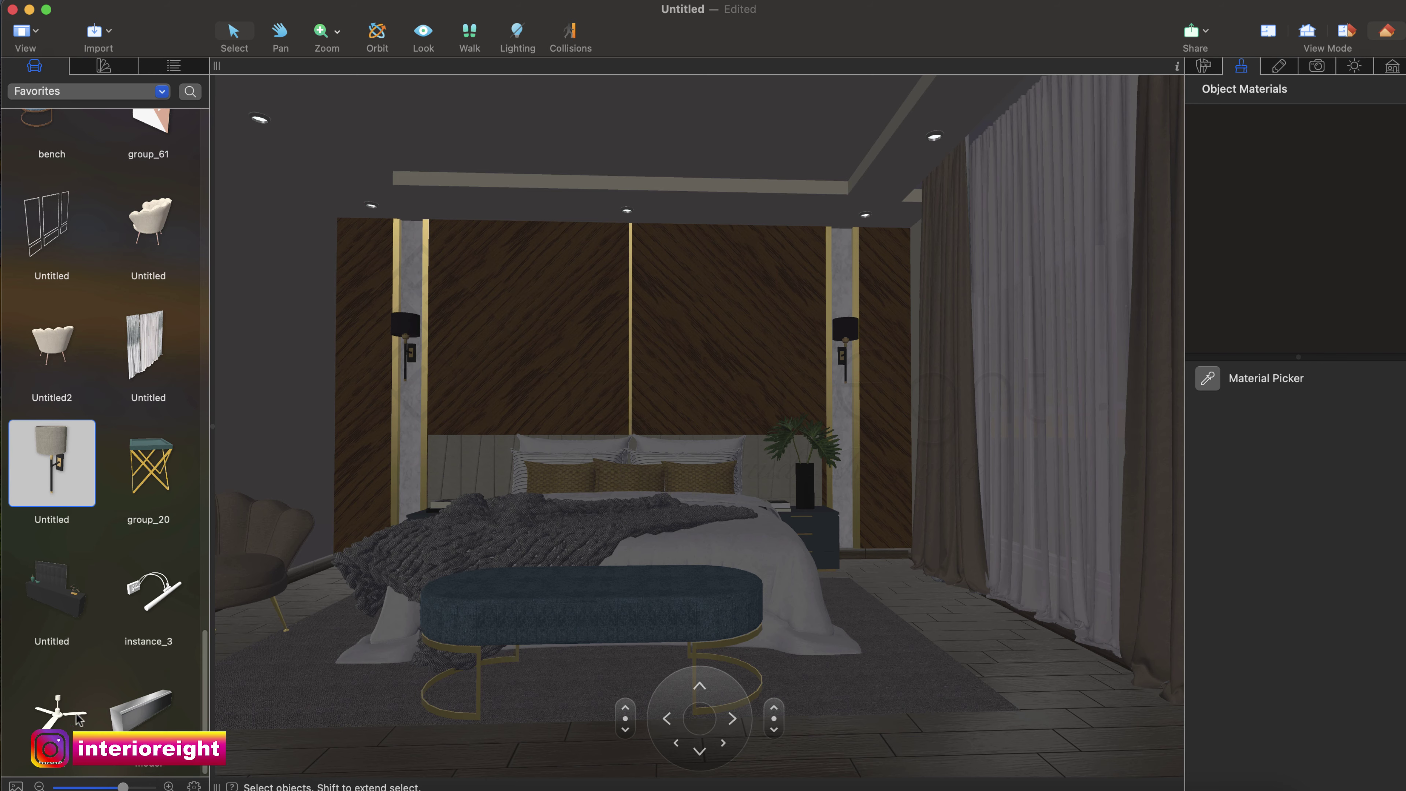
left_click(1267, 32)
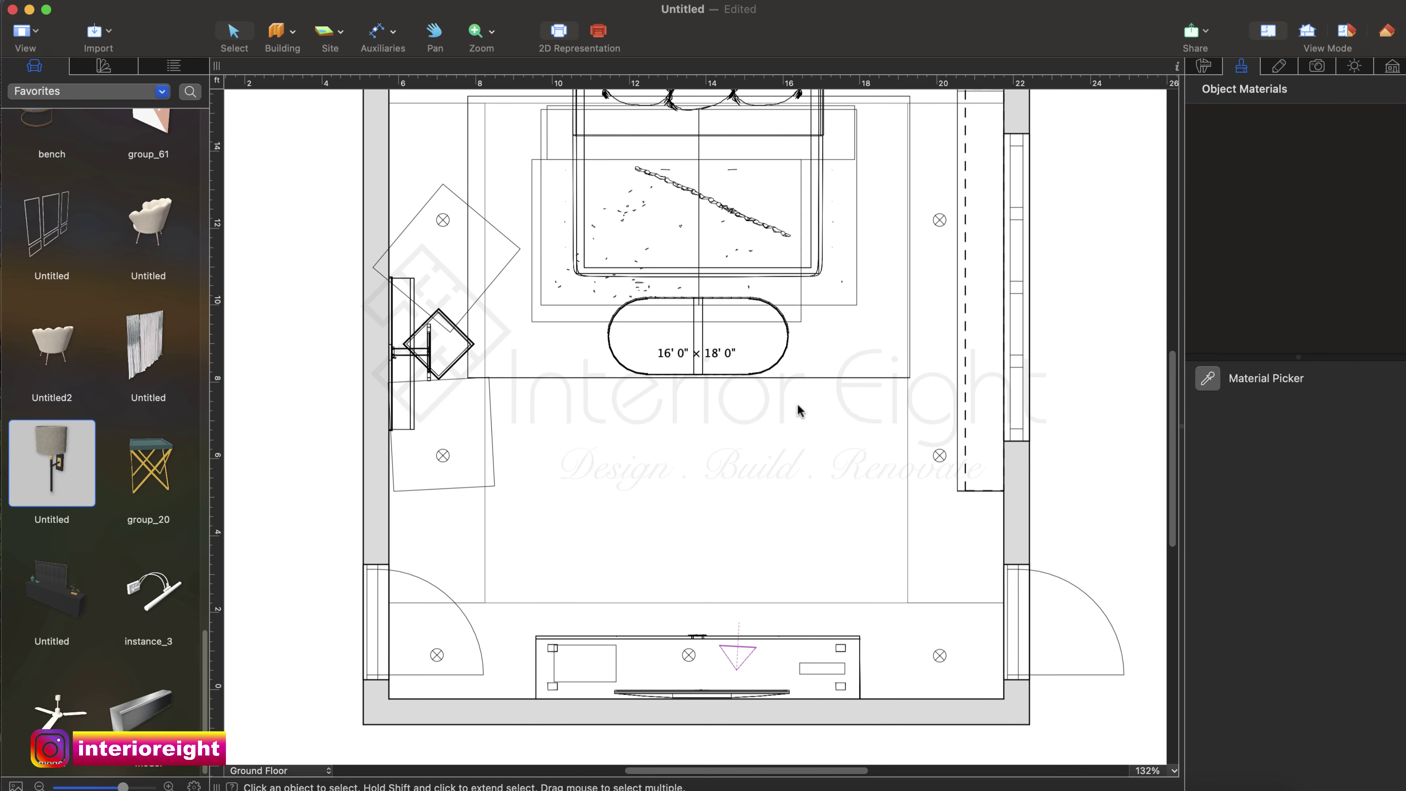
scroll(799, 409, "up", 3)
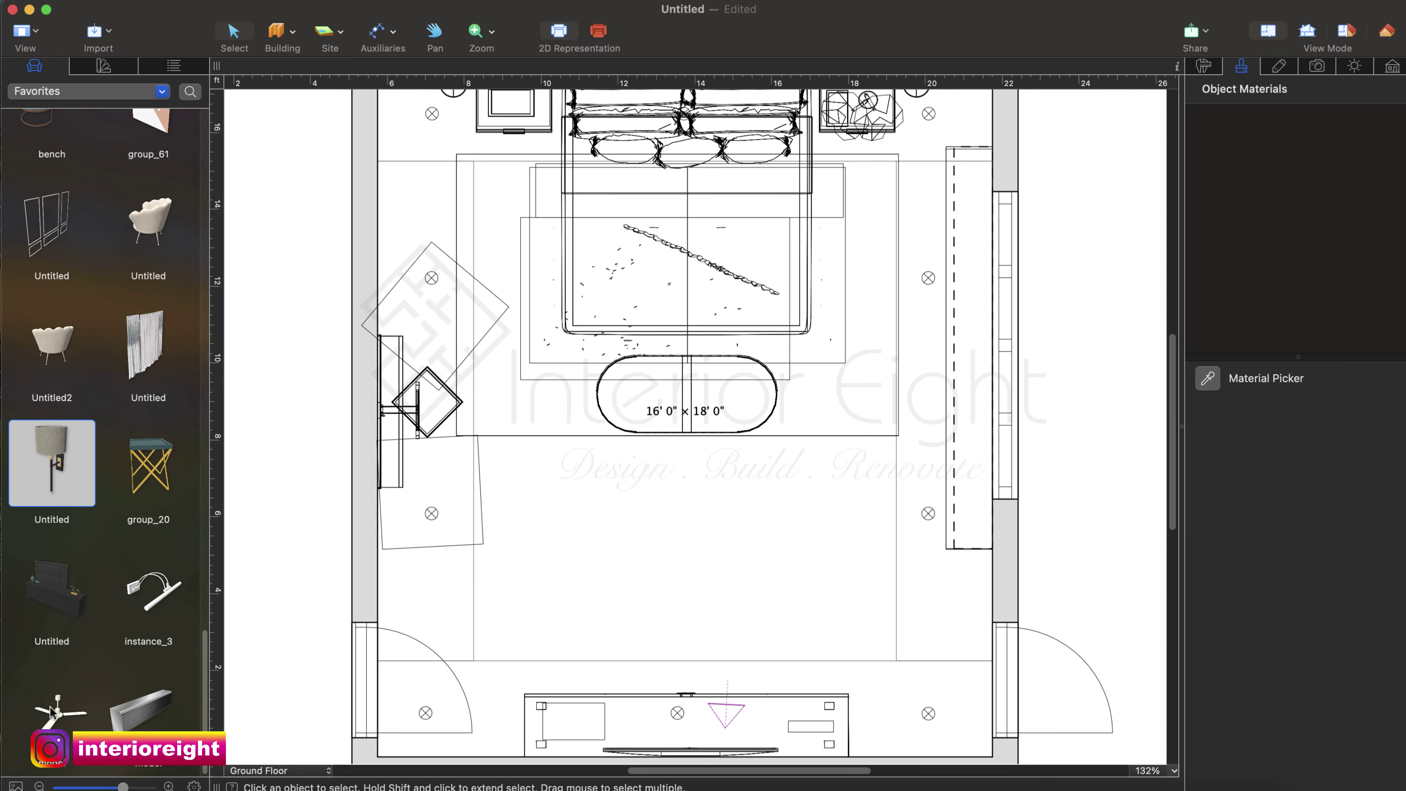
left_click_drag(50, 712, 677, 377)
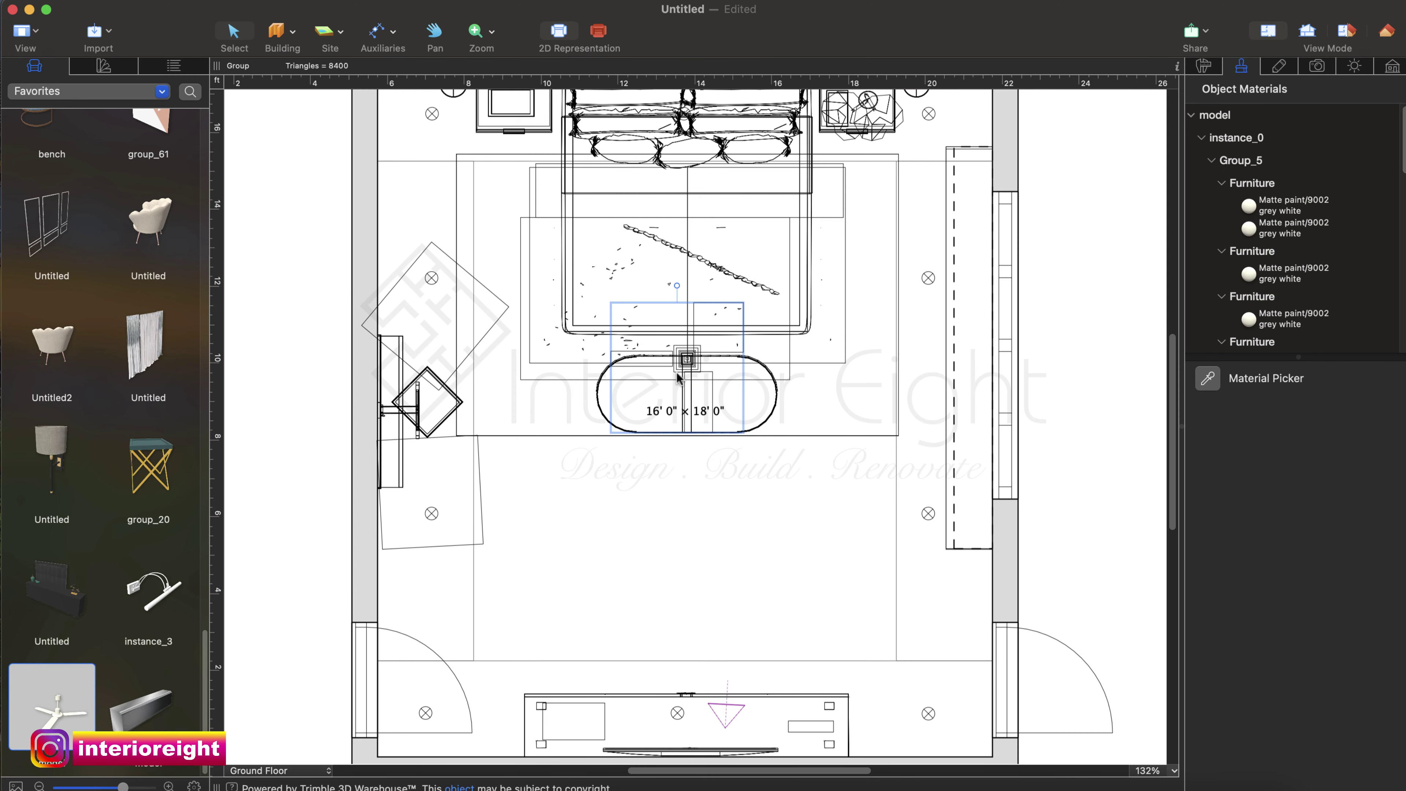
Set the ceiling fan's elevation to 8' while viewing the room in 3D.
left_click(1382, 33)
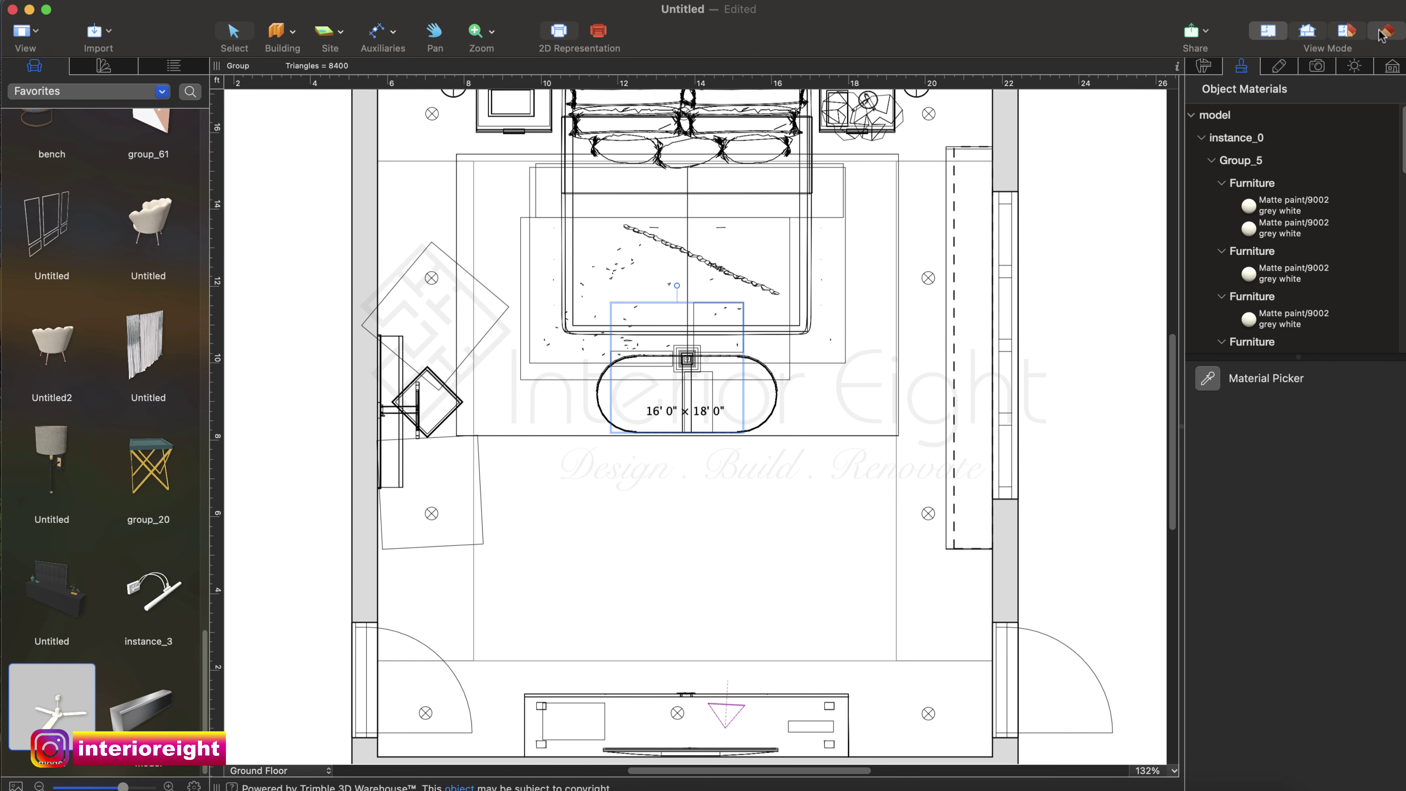
left_click(1205, 66)
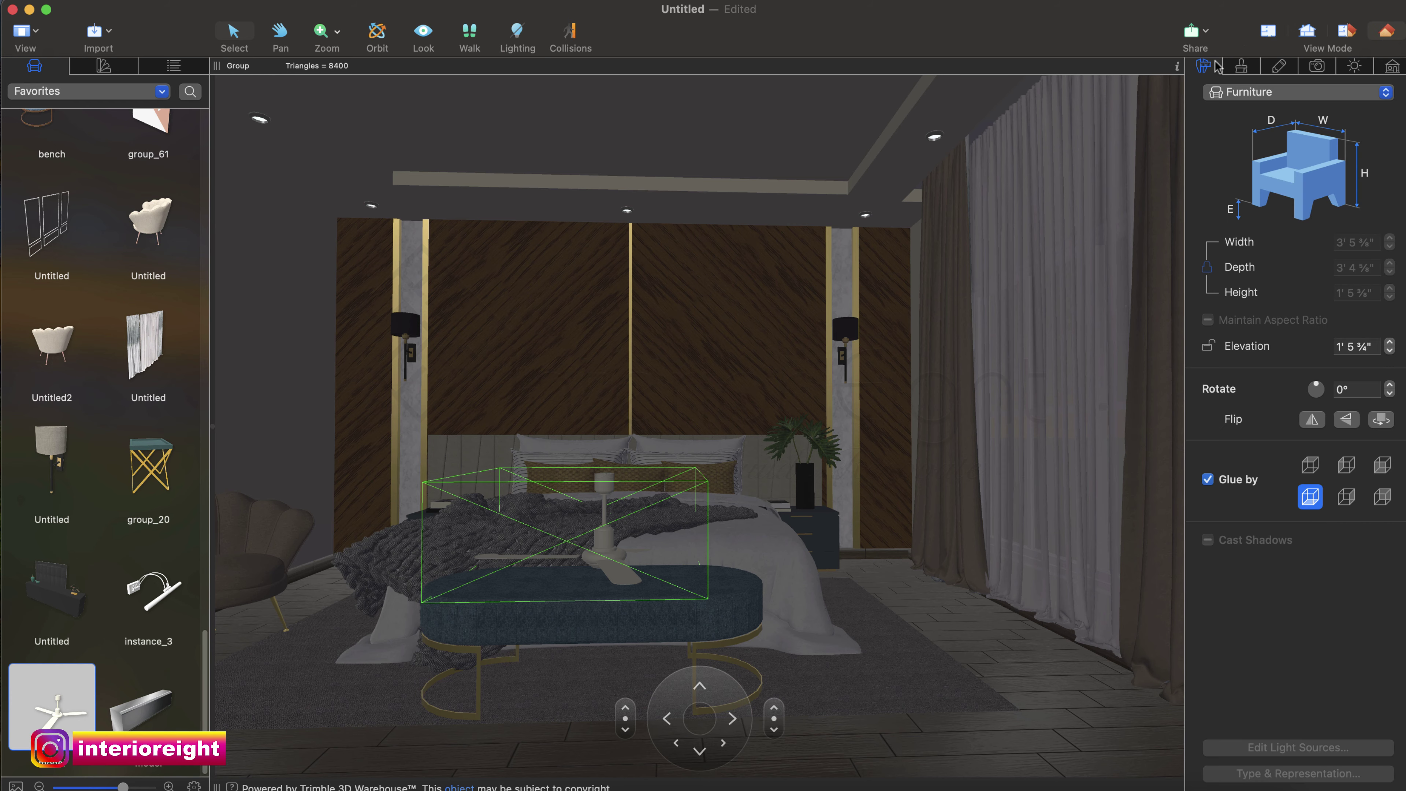
left_click(1375, 346)
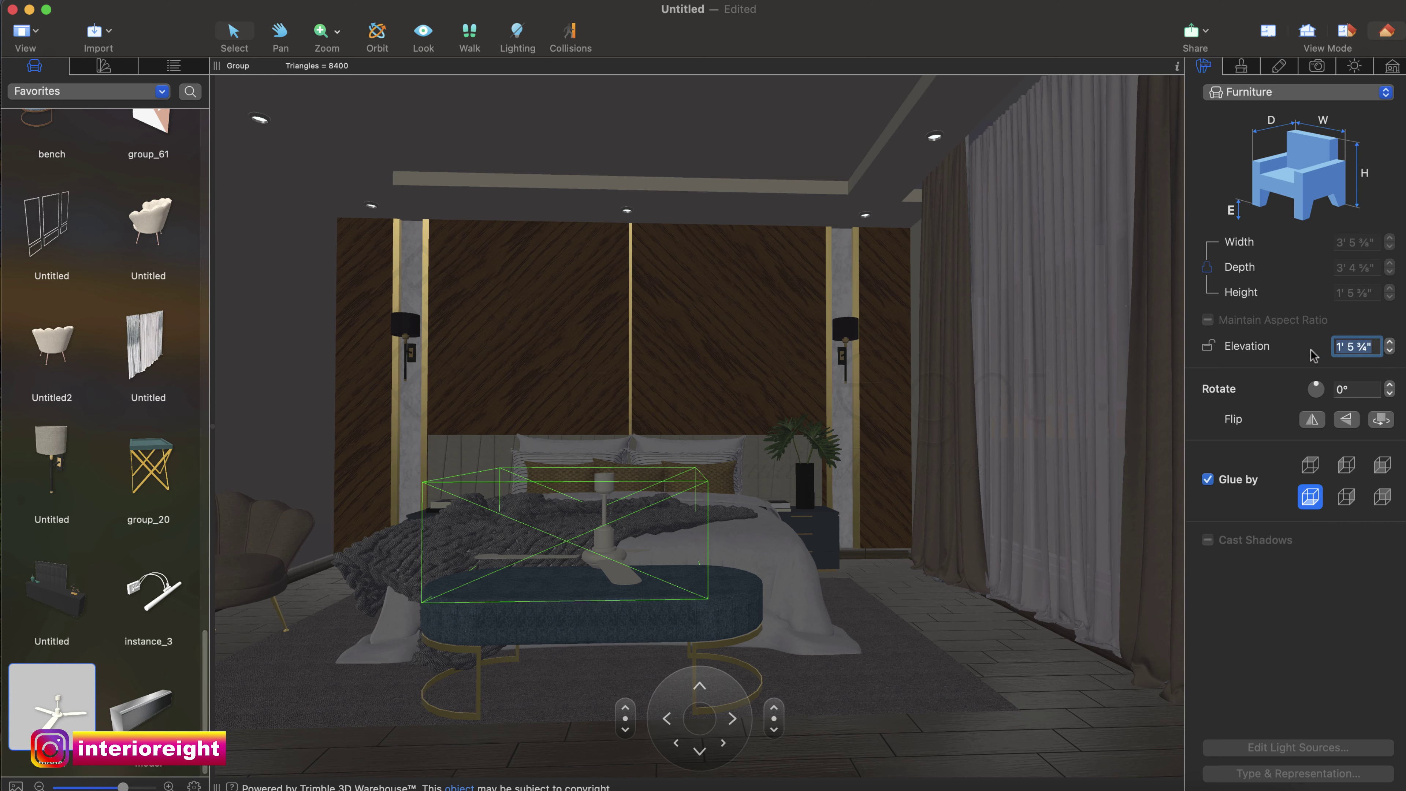
type("8'")
key("Return")
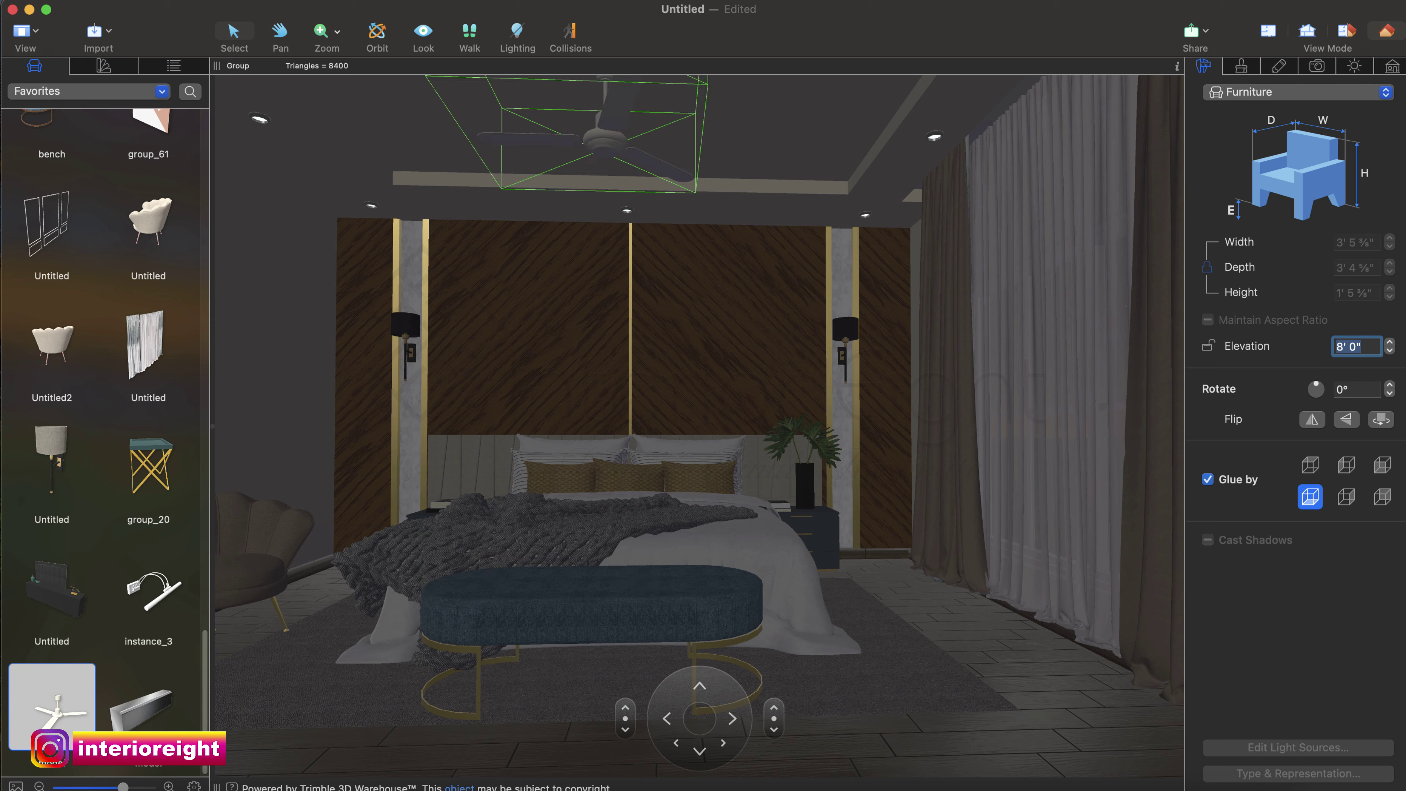
Reselect the ceiling fan and raise its elevation in small increments to 8' 7".
type("e")
left_click(716, 309)
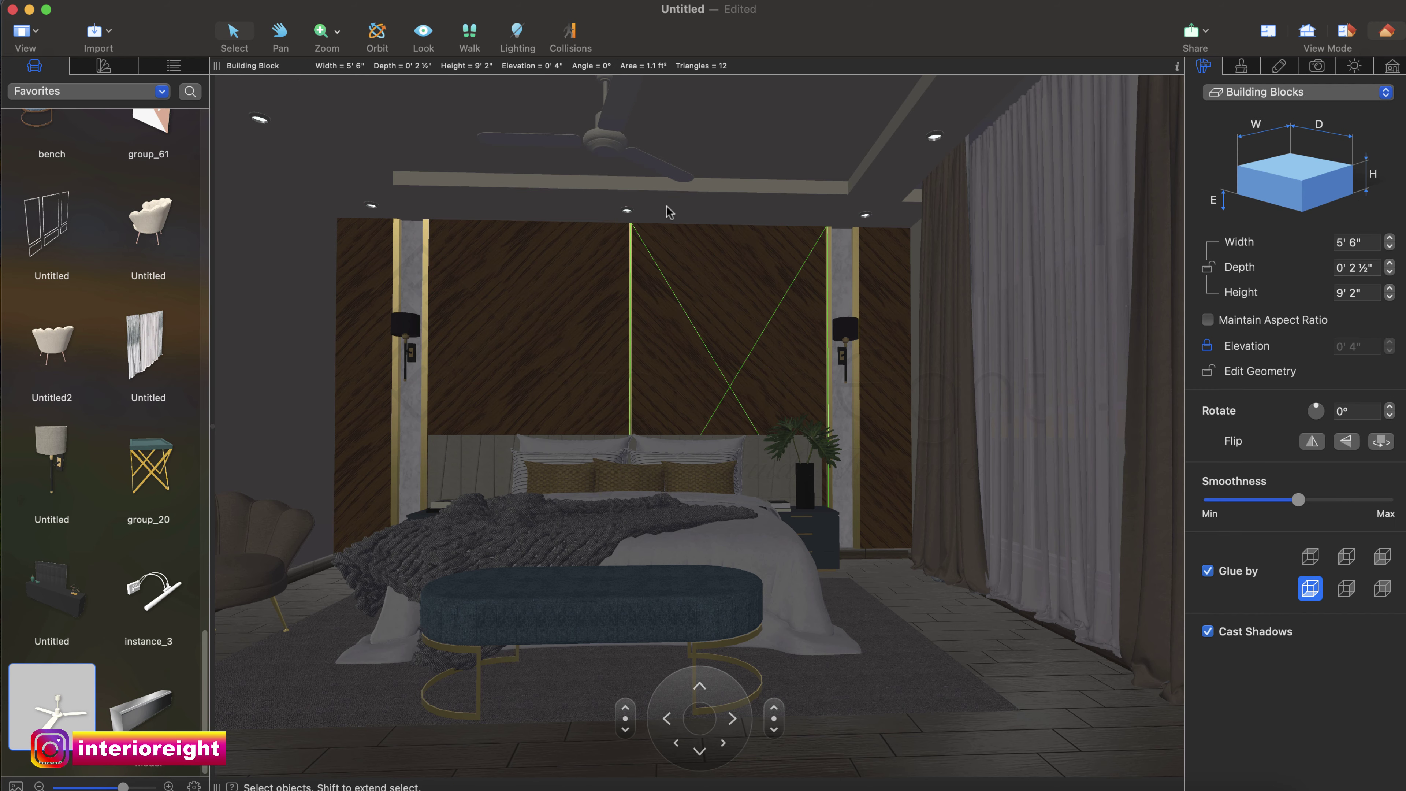
left_click(586, 155)
scroll(595, 153, "up", 5)
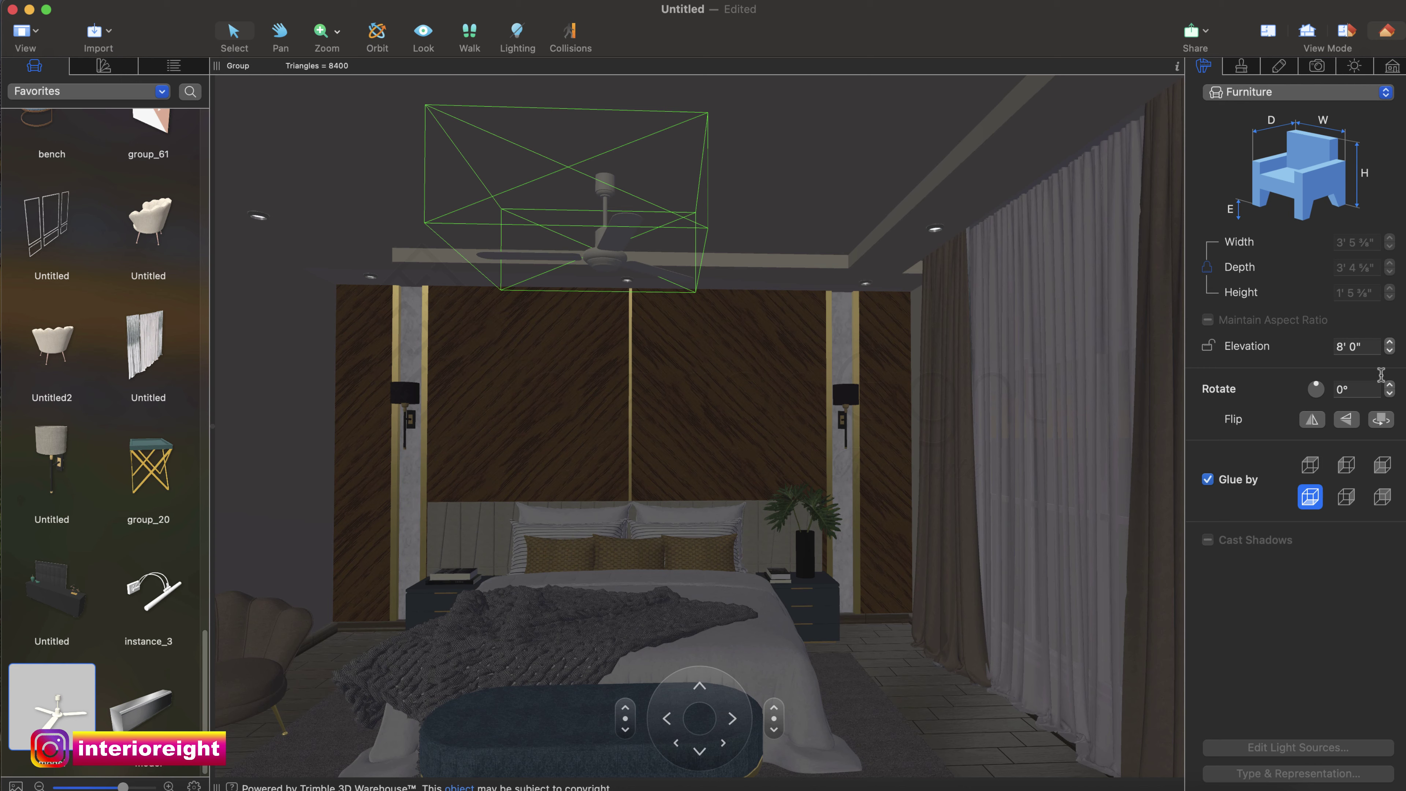
left_click(1390, 351)
left_click(1390, 351)
left_click(1389, 342)
left_click(1390, 341)
left_click(1389, 342)
left_click(1389, 341)
left_click(1389, 342)
left_click(1389, 343)
left_click(1390, 342)
left_click(1390, 342)
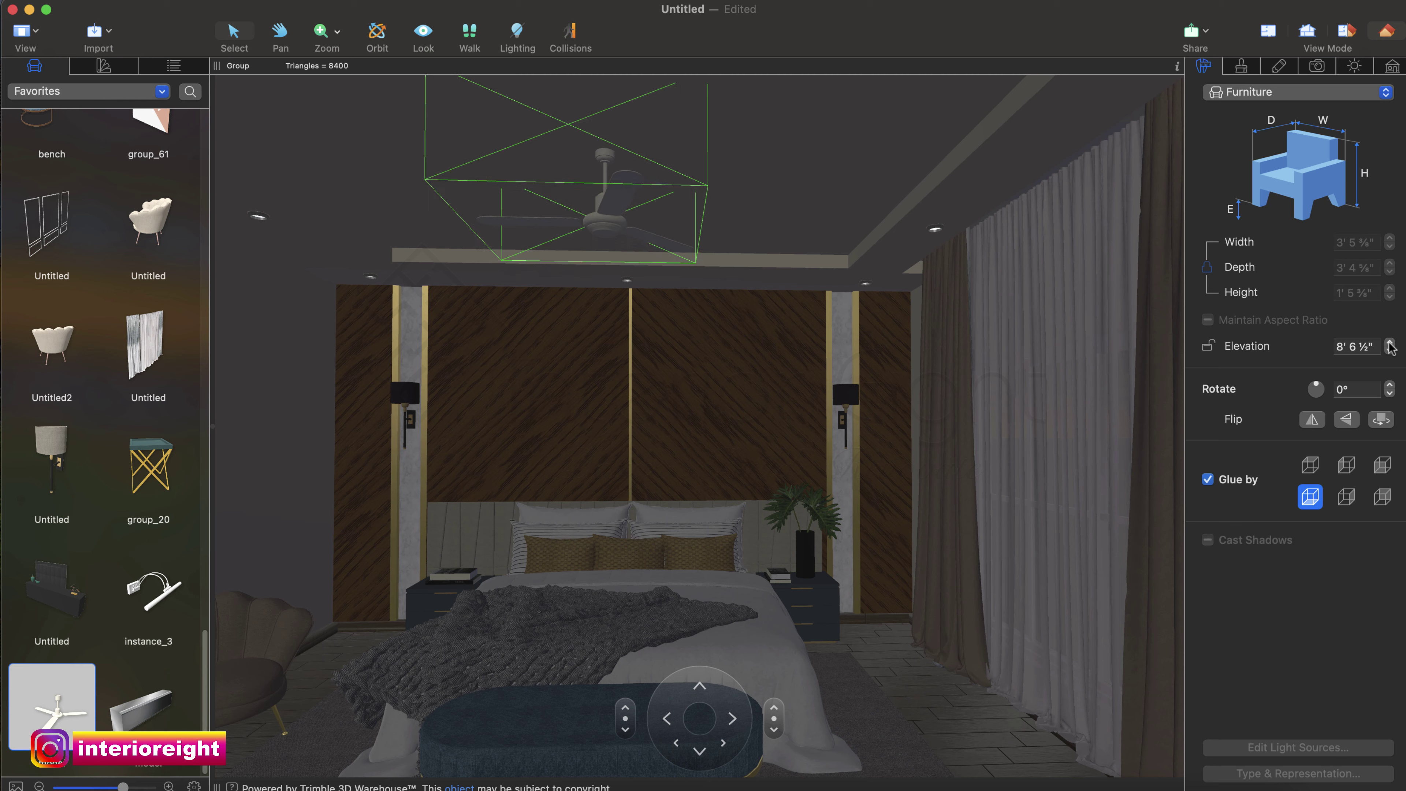
left_click(1390, 342)
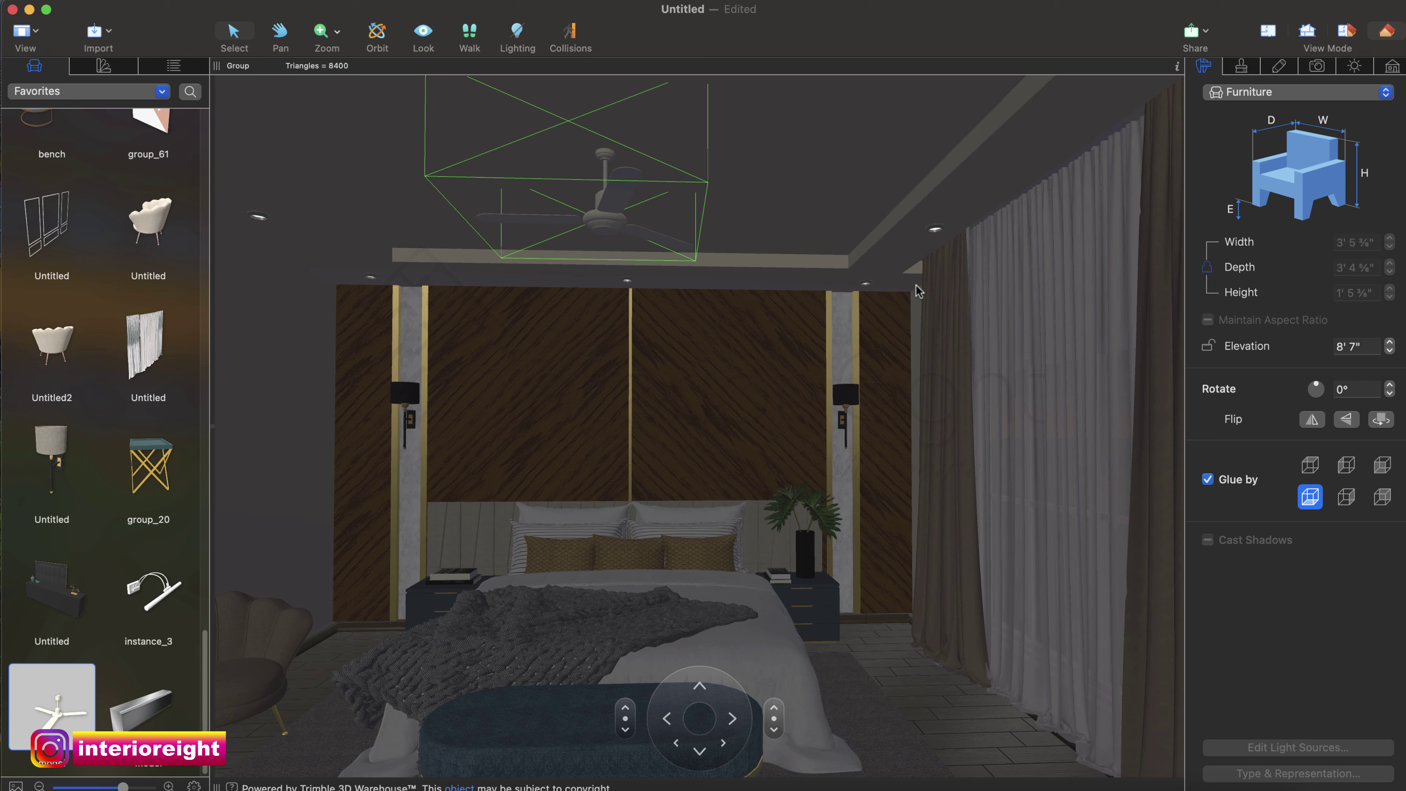
Place the air conditioner from the favorite objects on the 2D plan against the armchair wall and check it in 3D.
left_click(1268, 30)
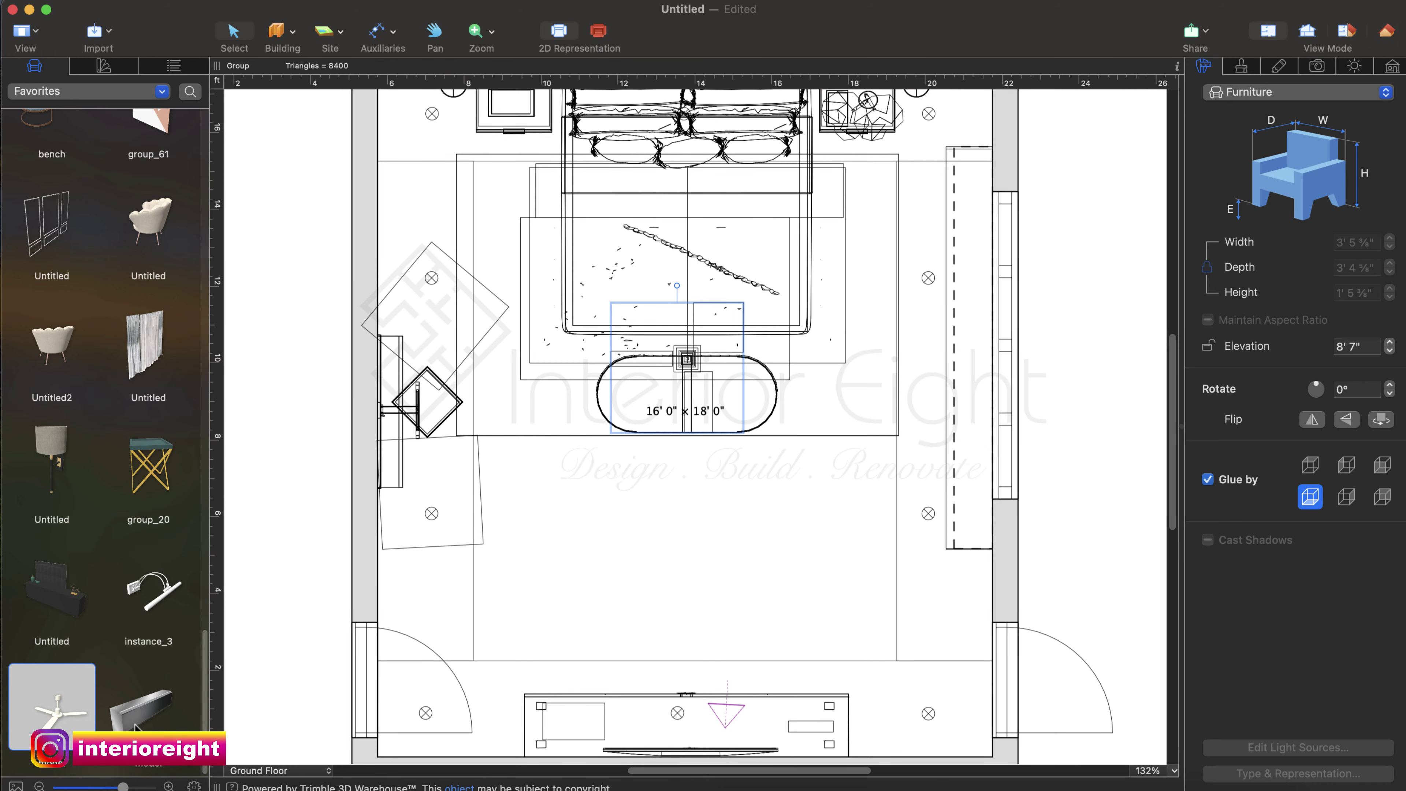
left_click_drag(135, 728, 392, 415)
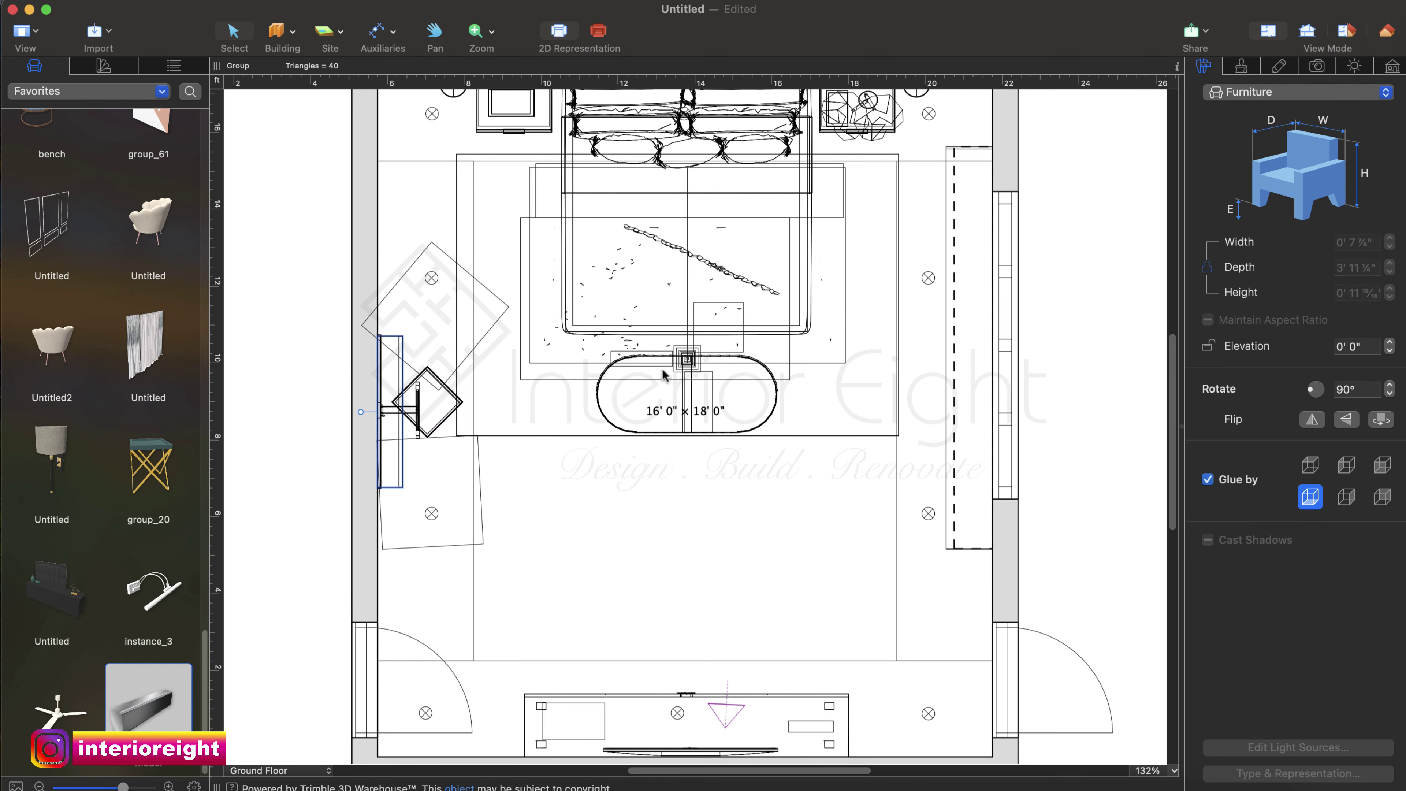
left_click(1386, 31)
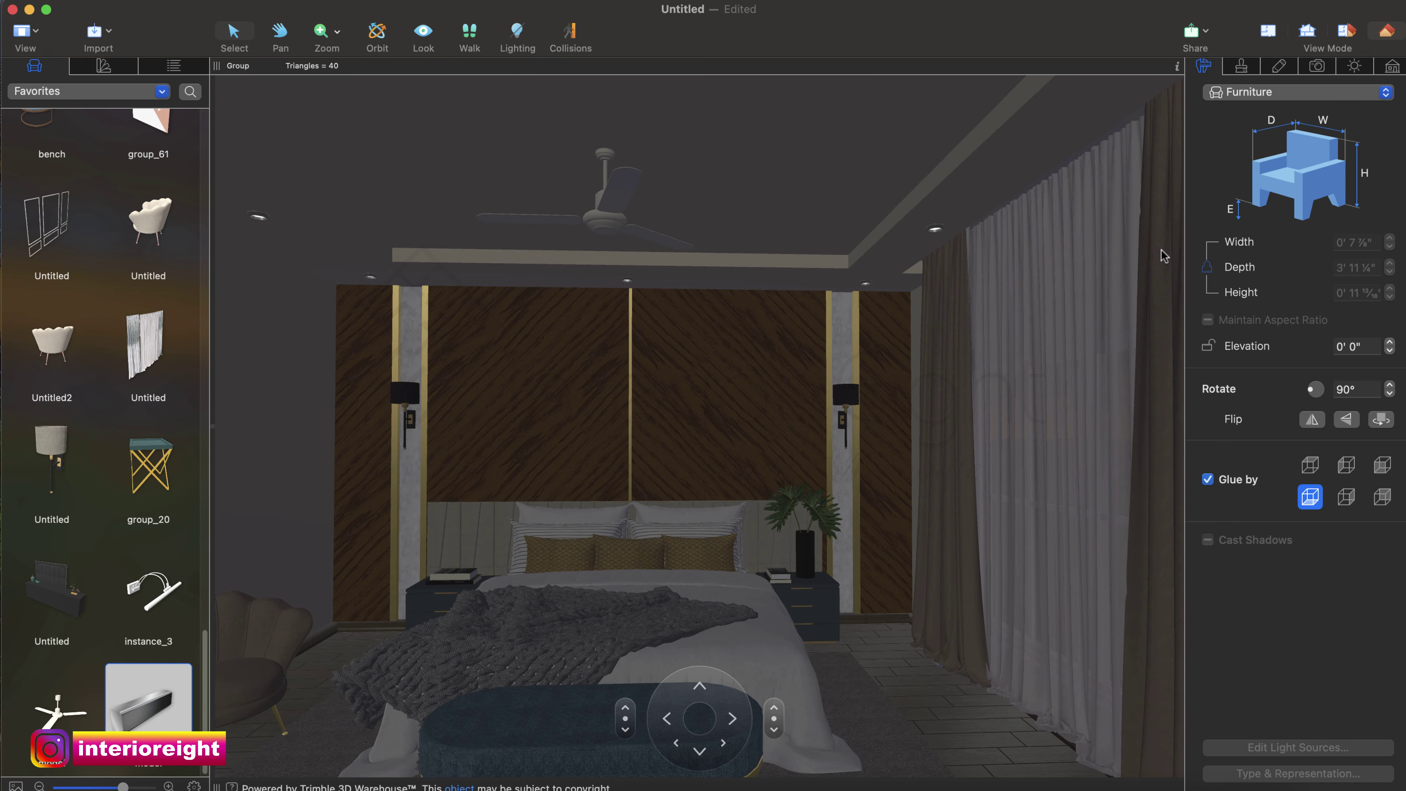
key("Left")
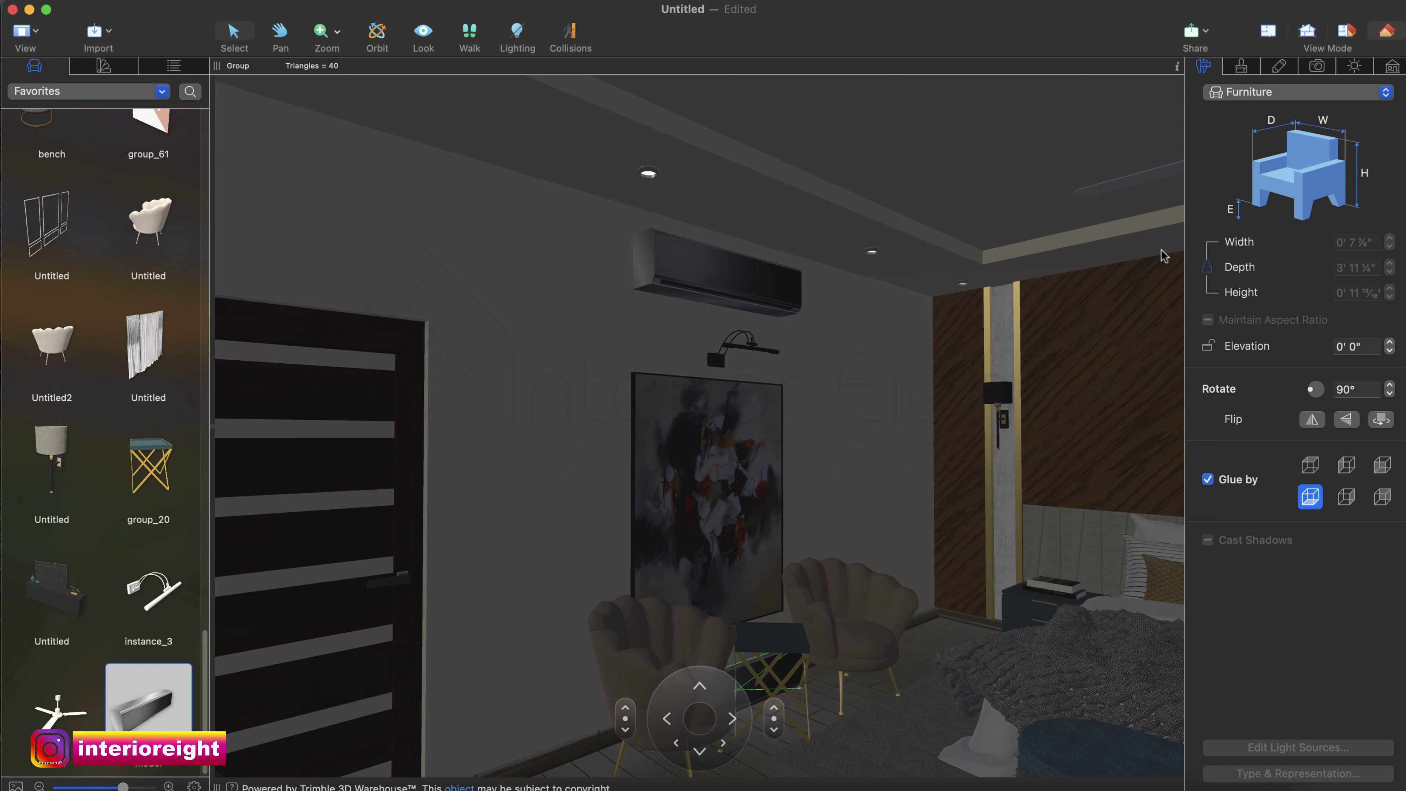
key("Left")
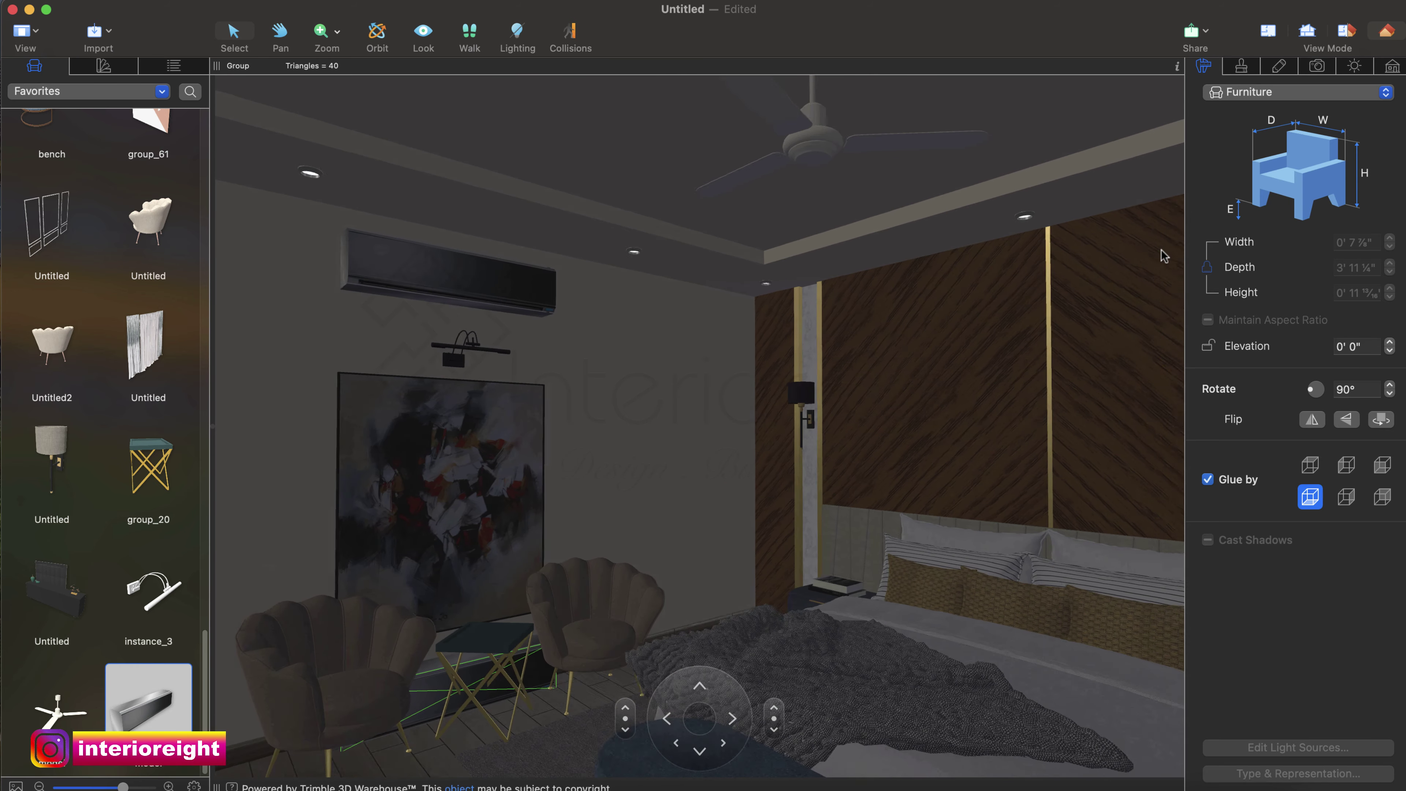
key("Left")
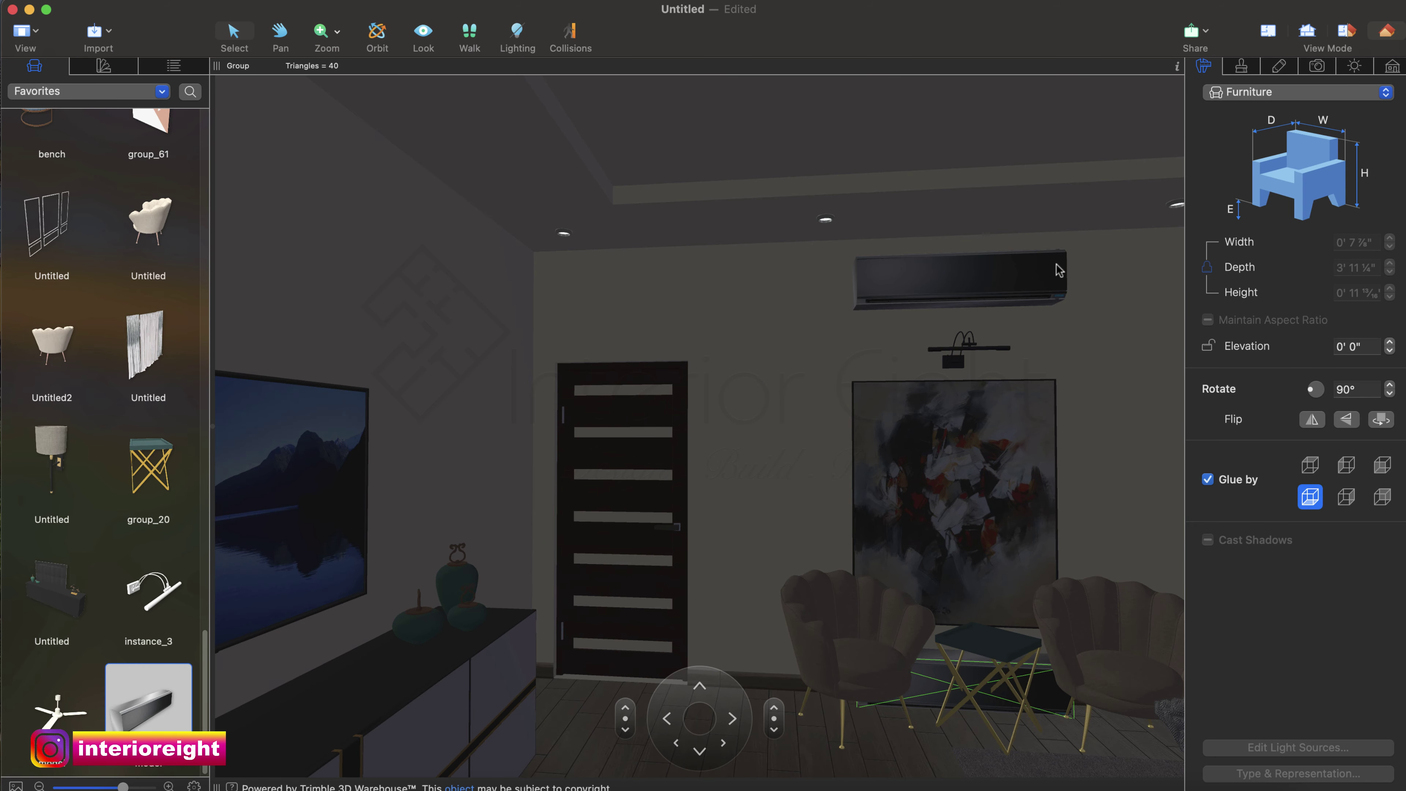
key("Right")
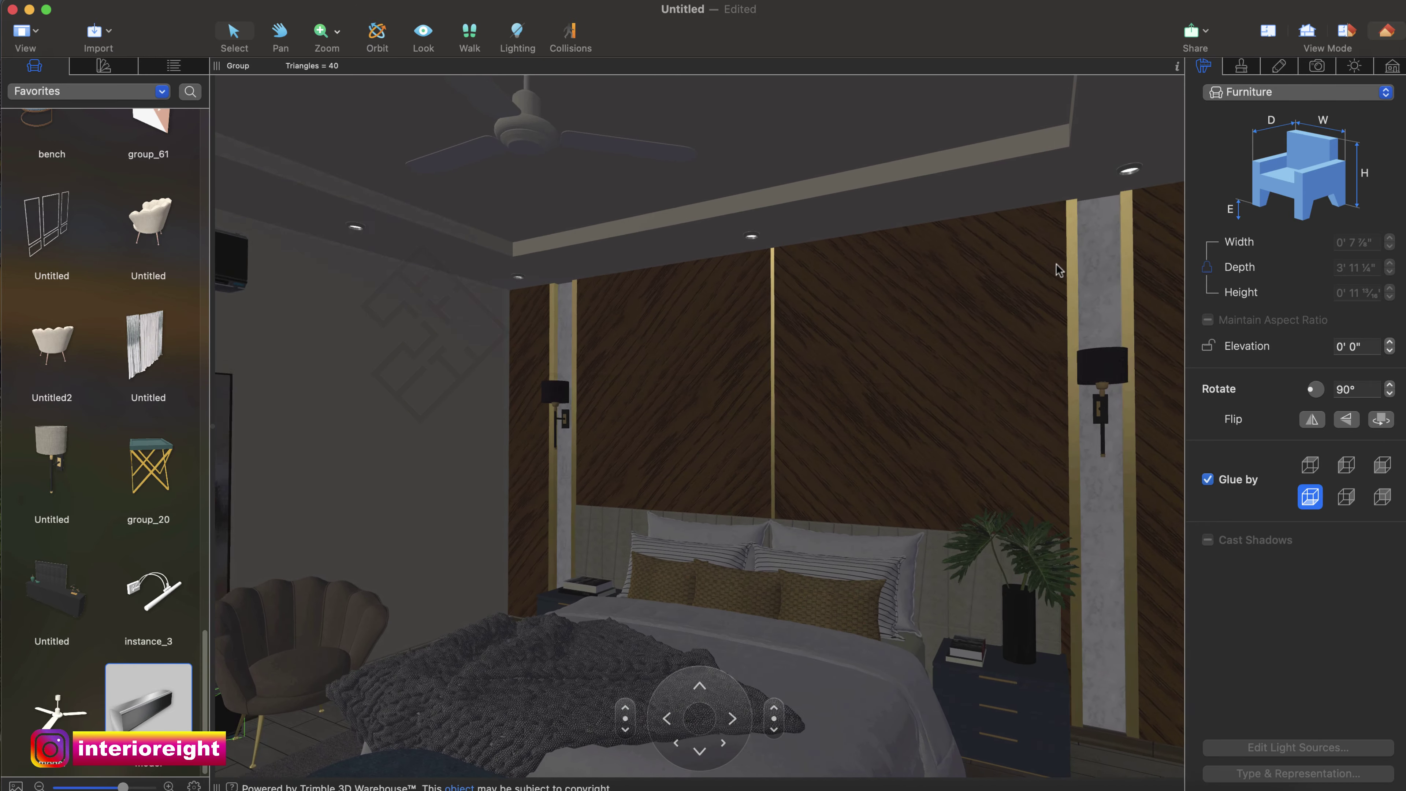
Frame the 3D view head-on to the bed wall with the bench and curtains in shot, and turn on the lighting.
key("Right")
key("Left")
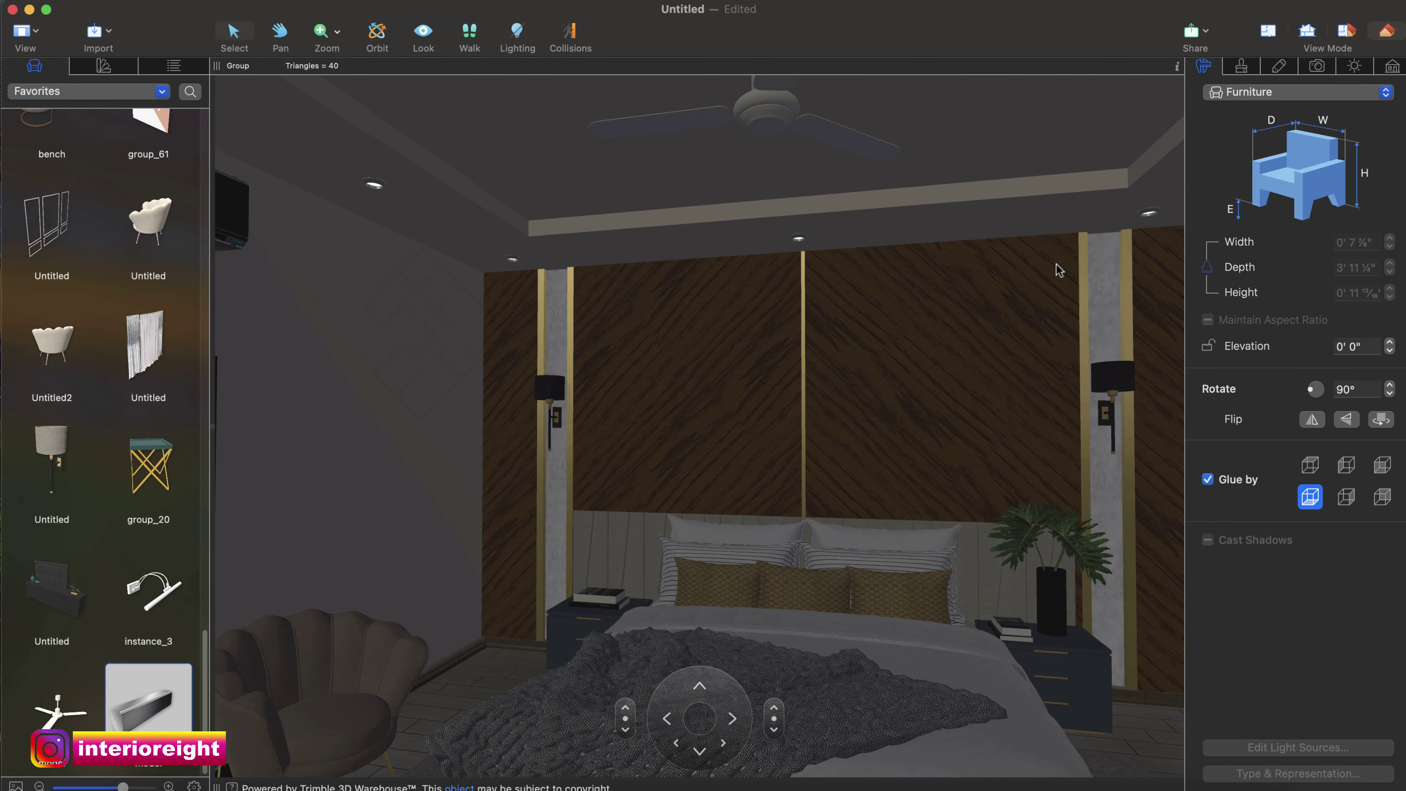
key("Down")
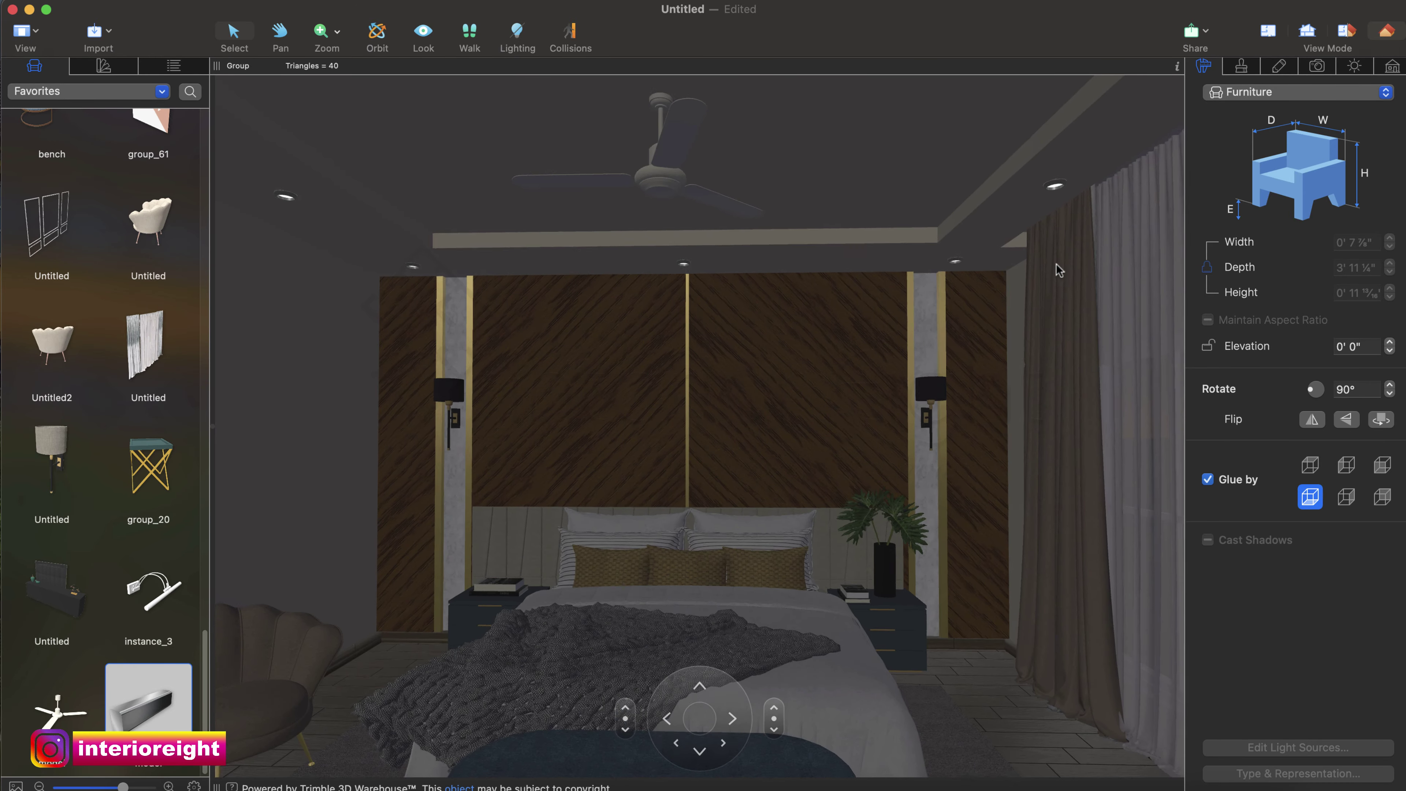
key("Up")
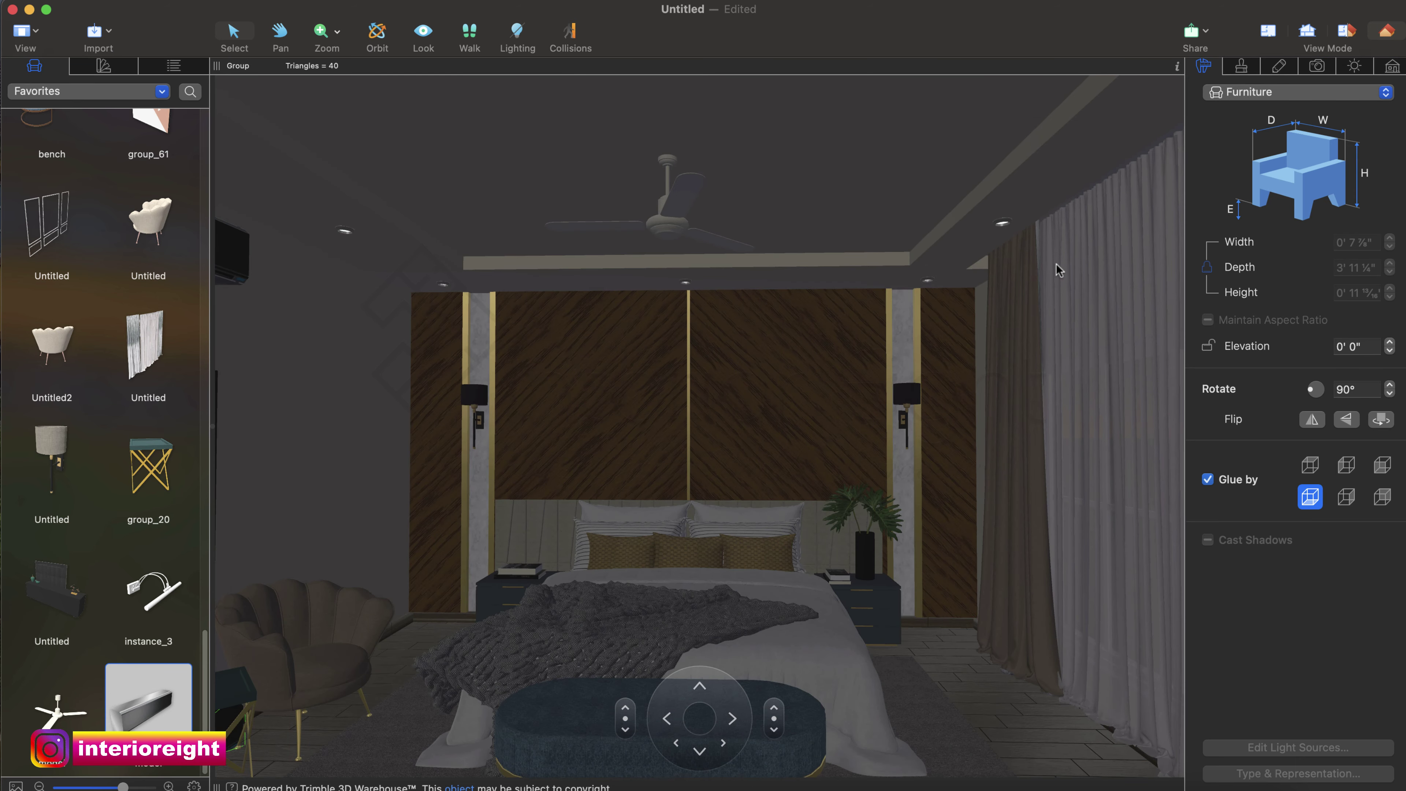
key("Down")
key("Up")
key("alt+Down")
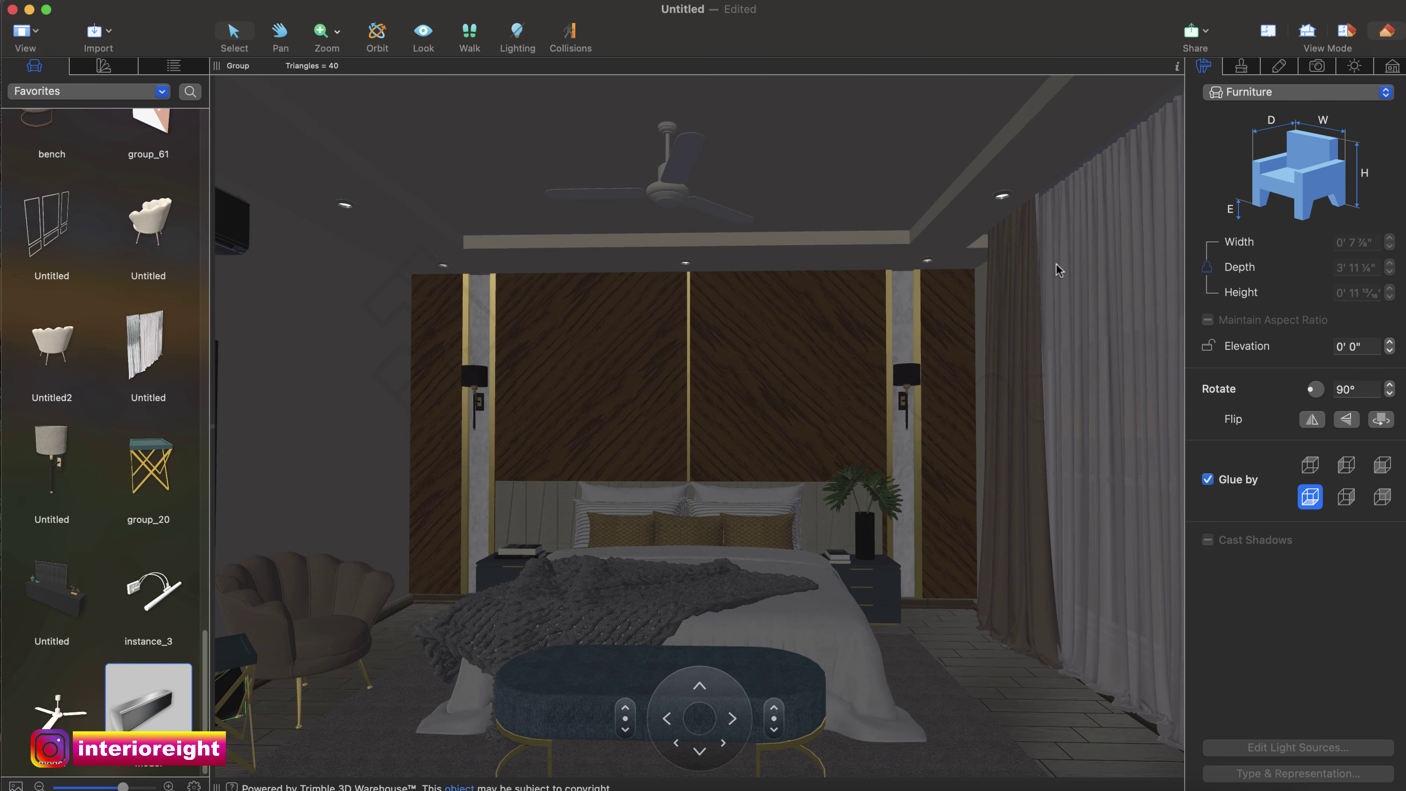
key("alt+Down")
key("Down")
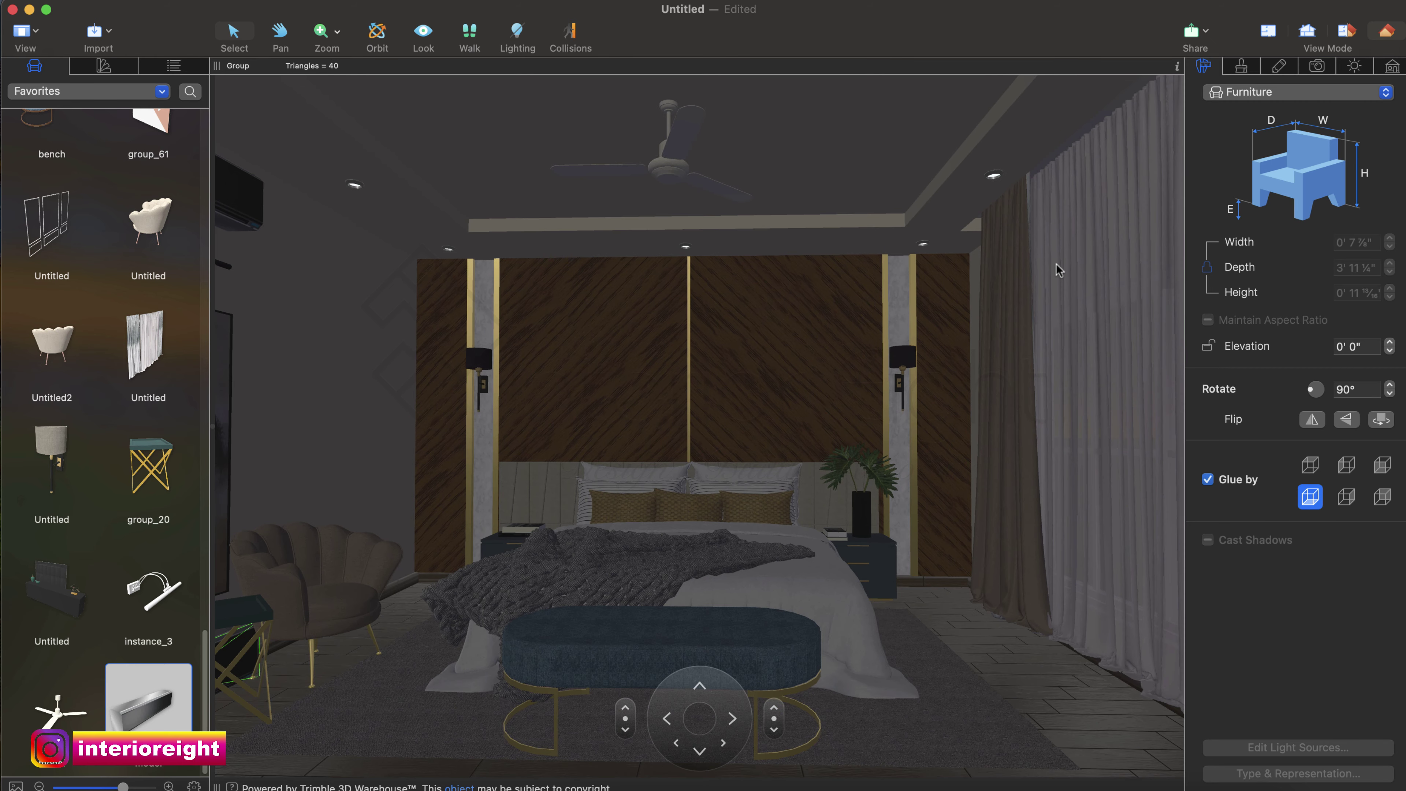
key("Right")
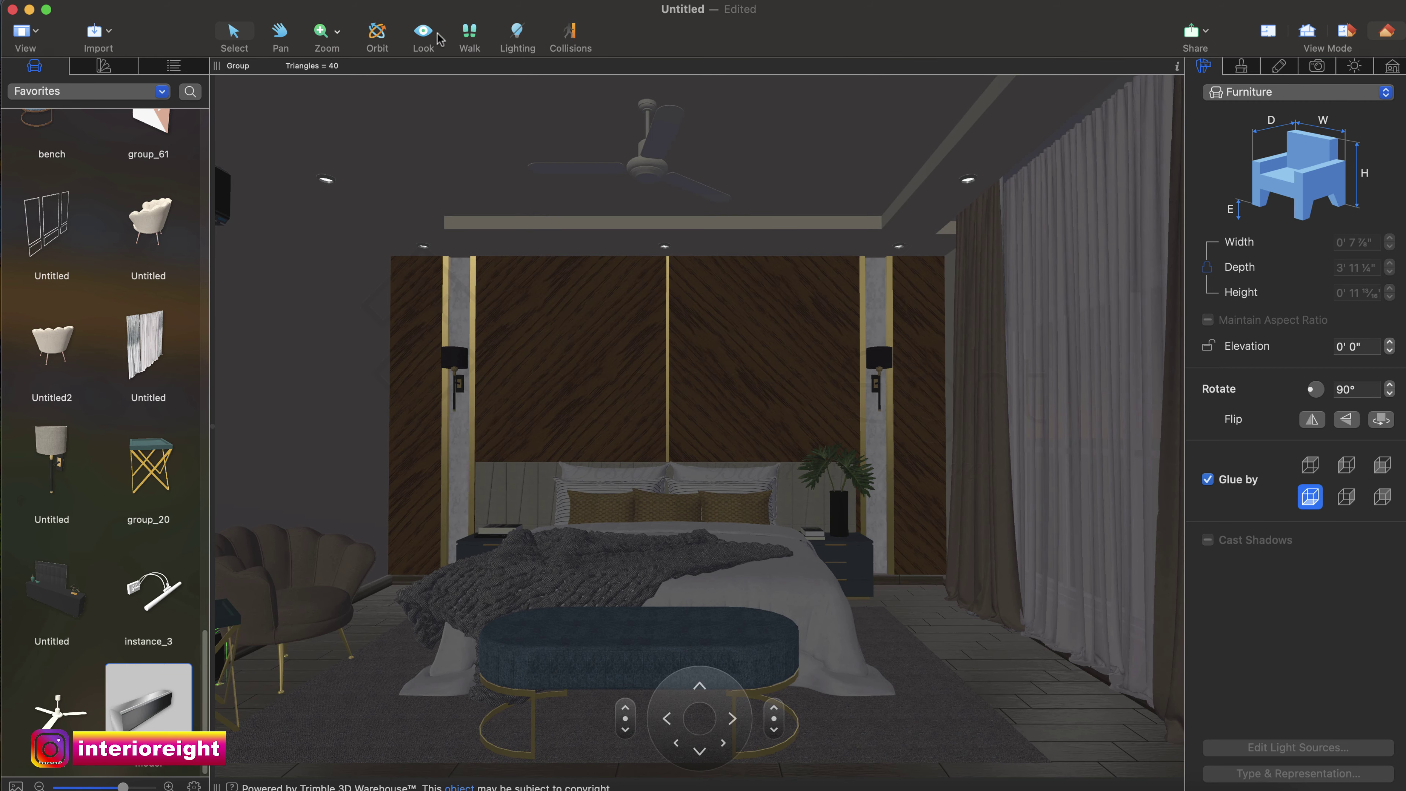
left_click(514, 37)
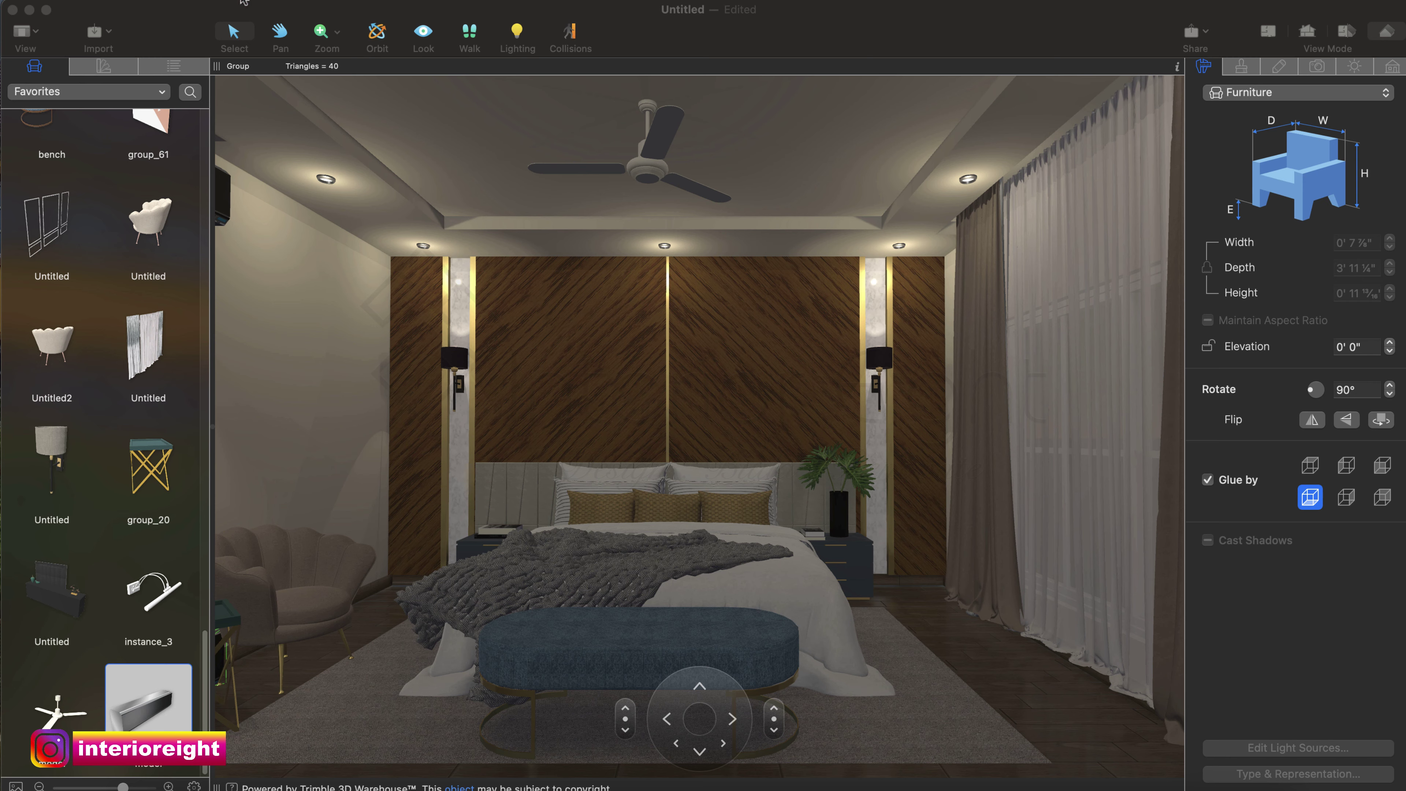
Start exporting the current 3D view to an image file and name the file "room 1a".
left_click(167, 1)
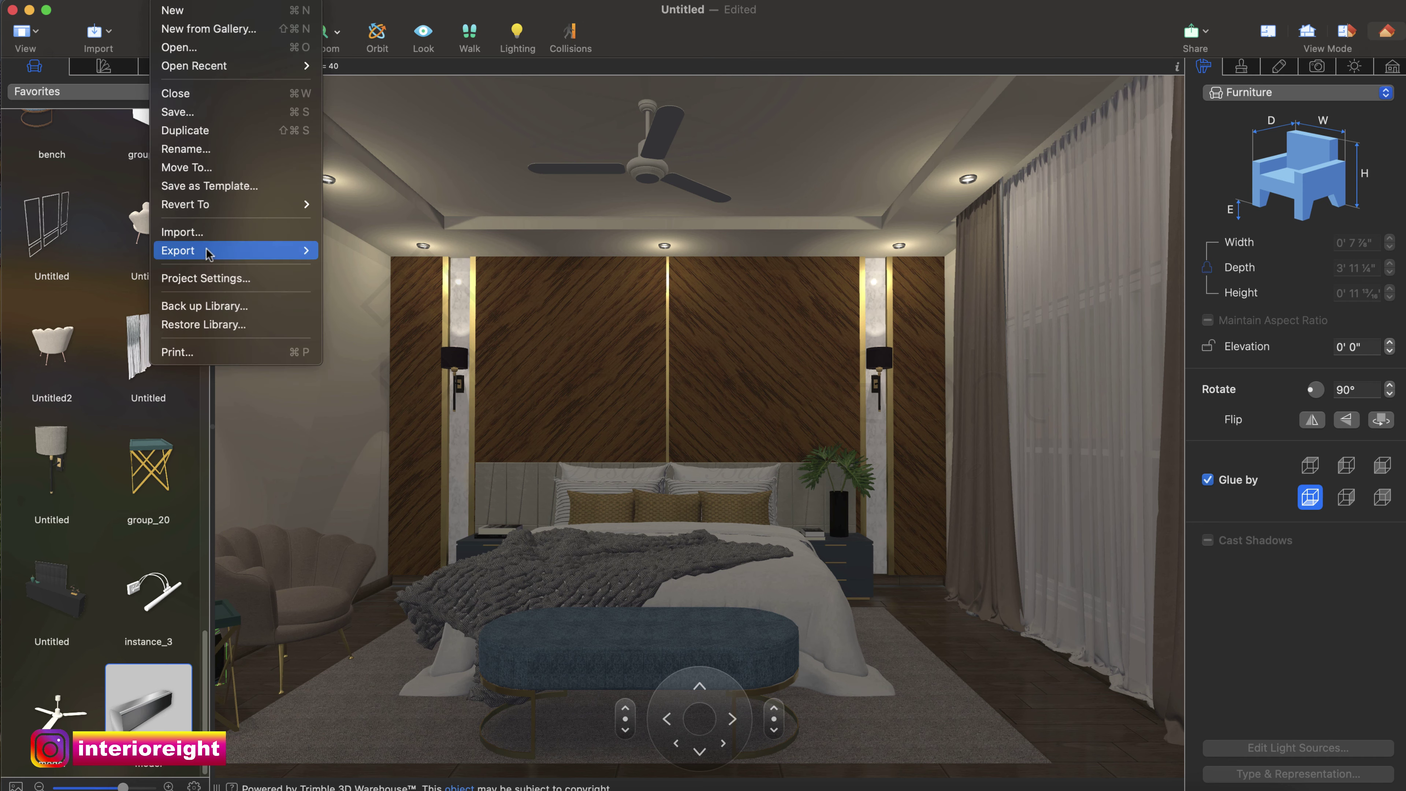
mouse_move(208, 247)
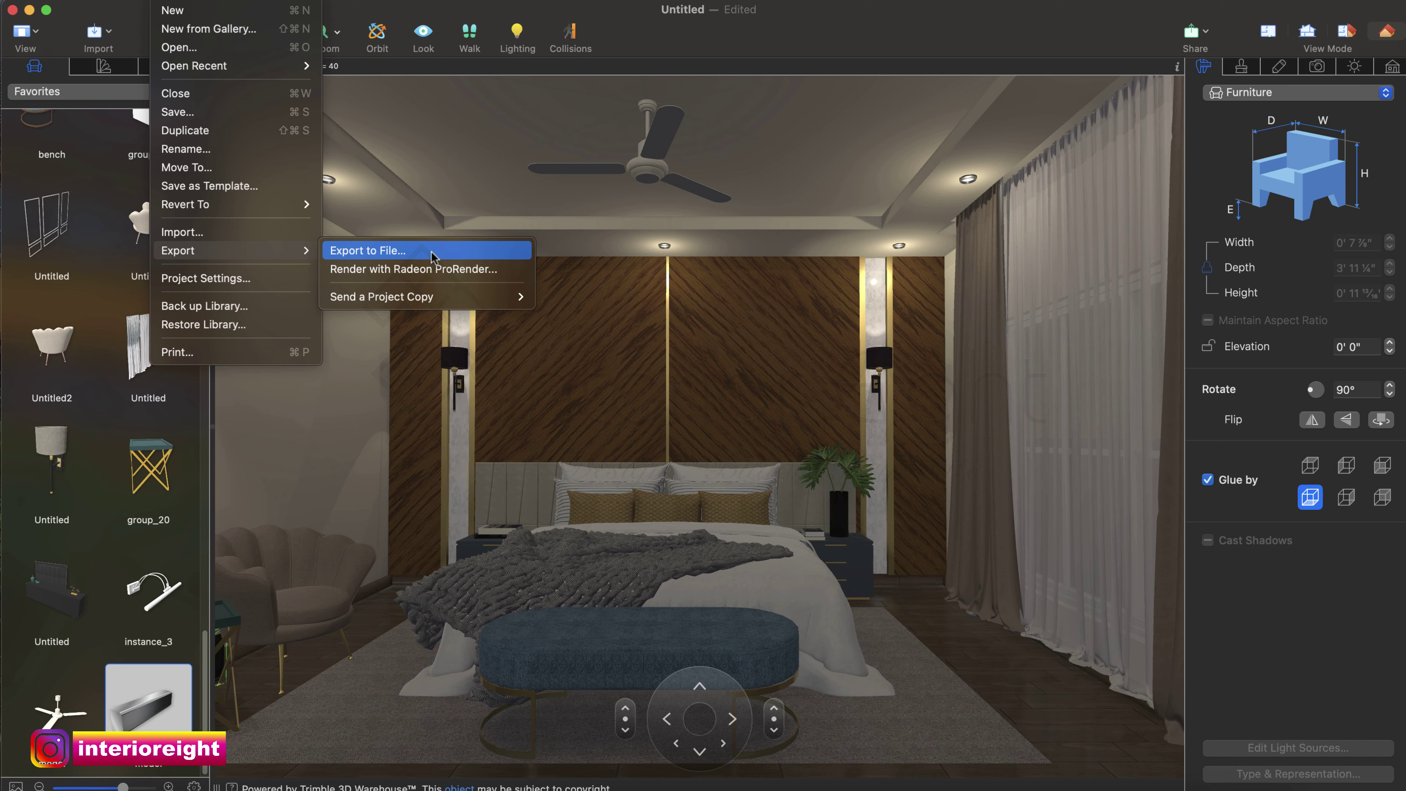
left_click(391, 250)
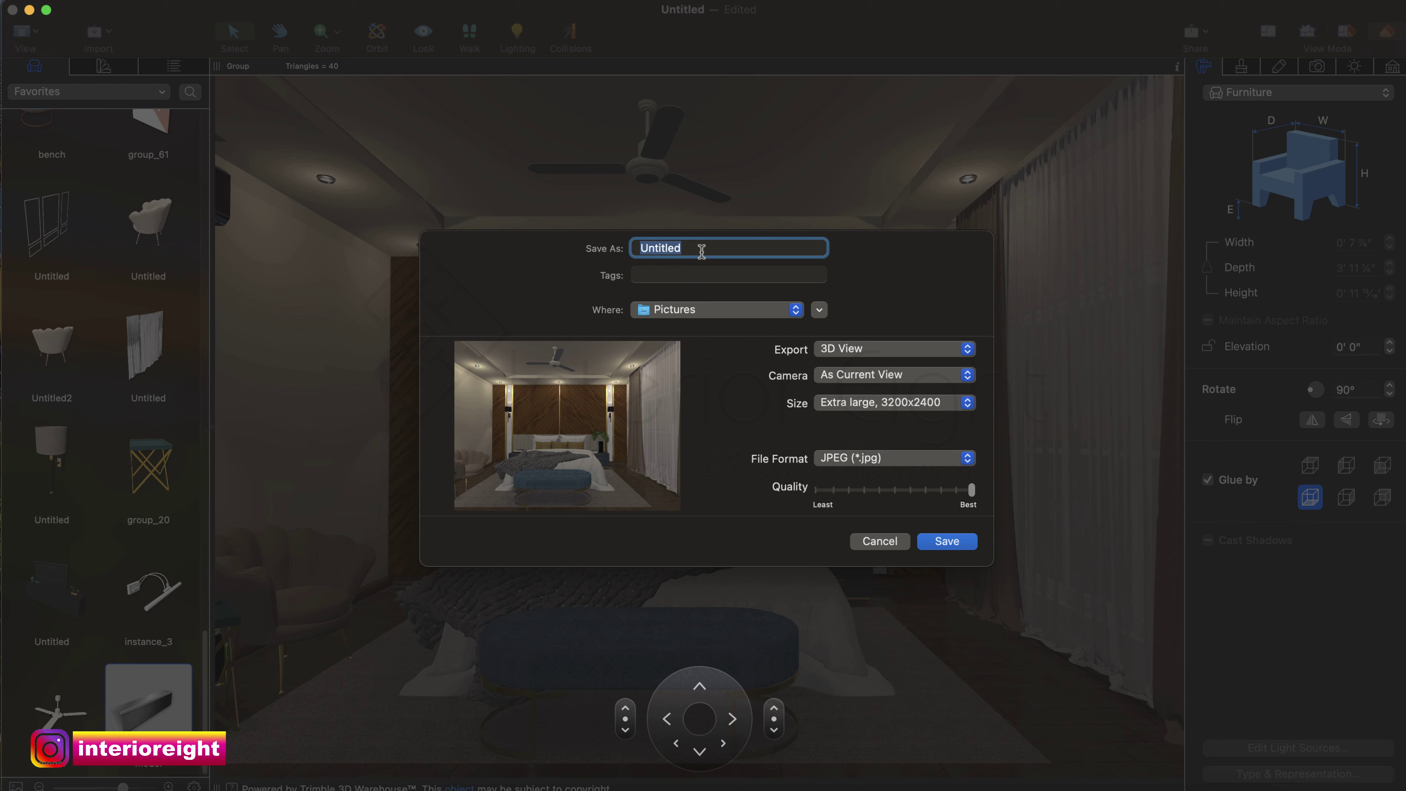
type("room 12")
key("BackSpace")
type("a")
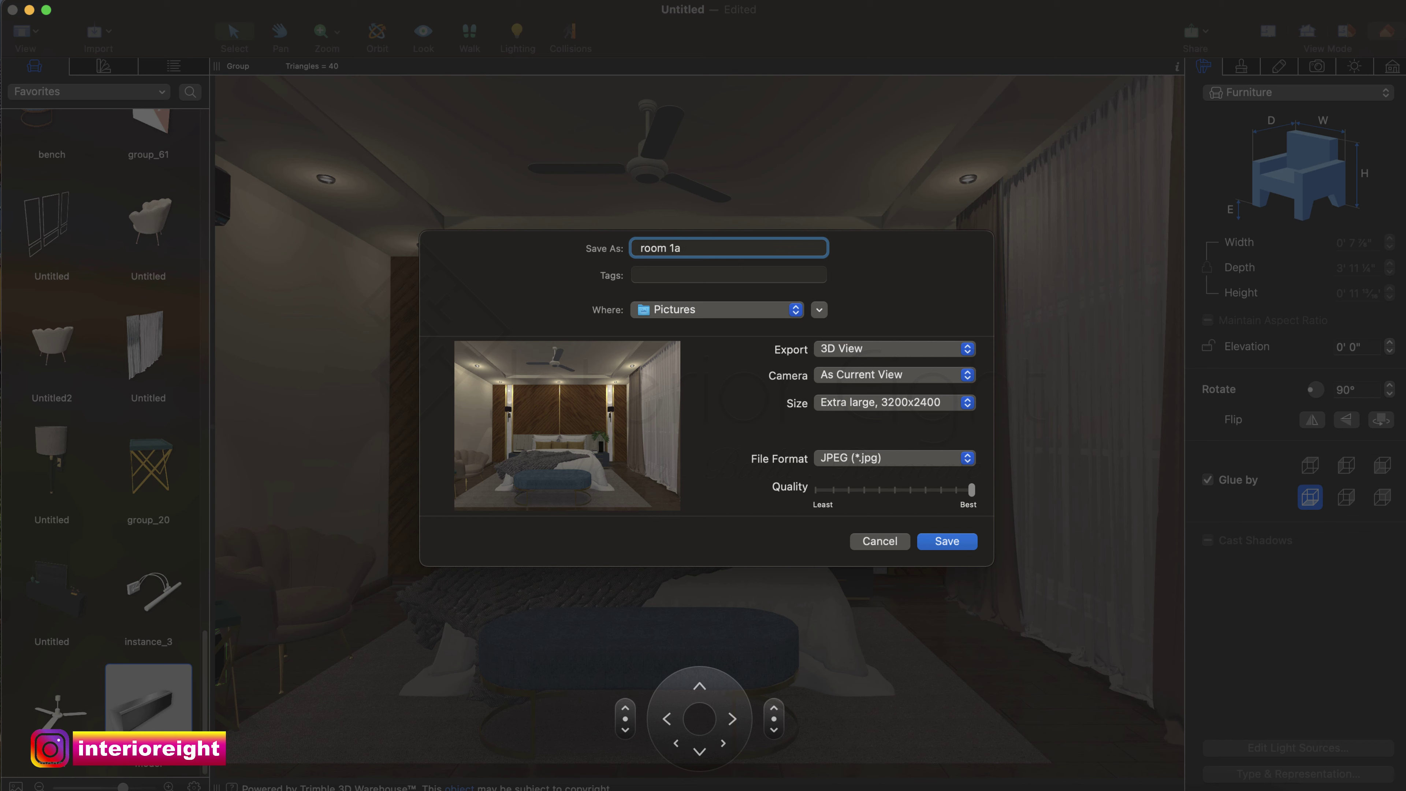